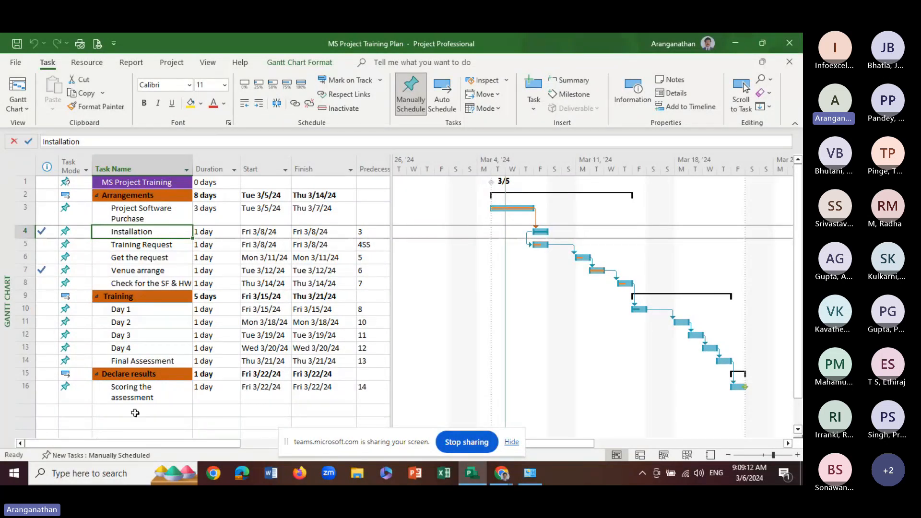
Restore the project window from full screen and enlarge it to cover most of the desktop
scroll(135, 413, down, 1)
scroll(135, 413, up, 1)
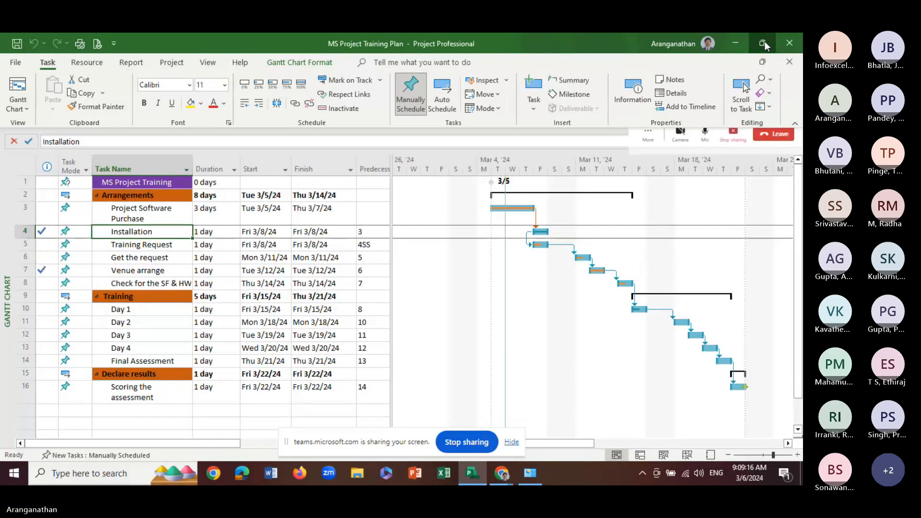
click(764, 41)
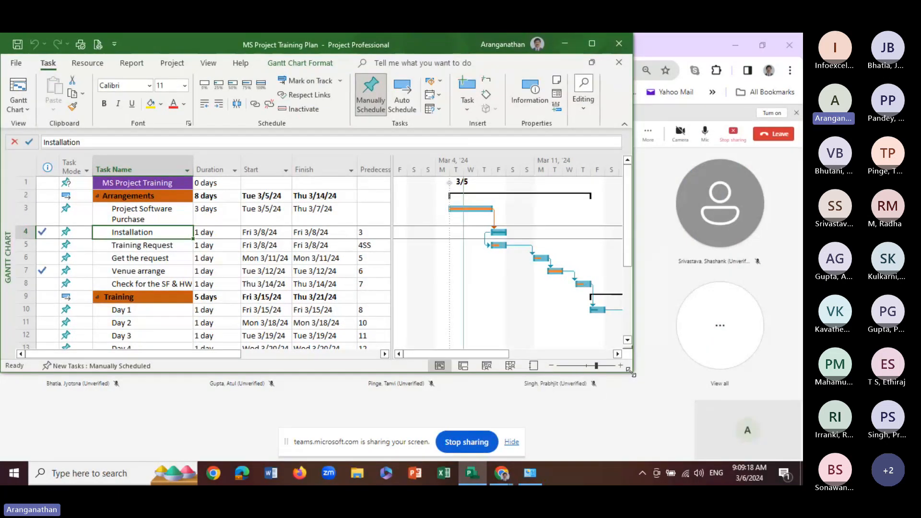
drag(633, 372, 765, 427)
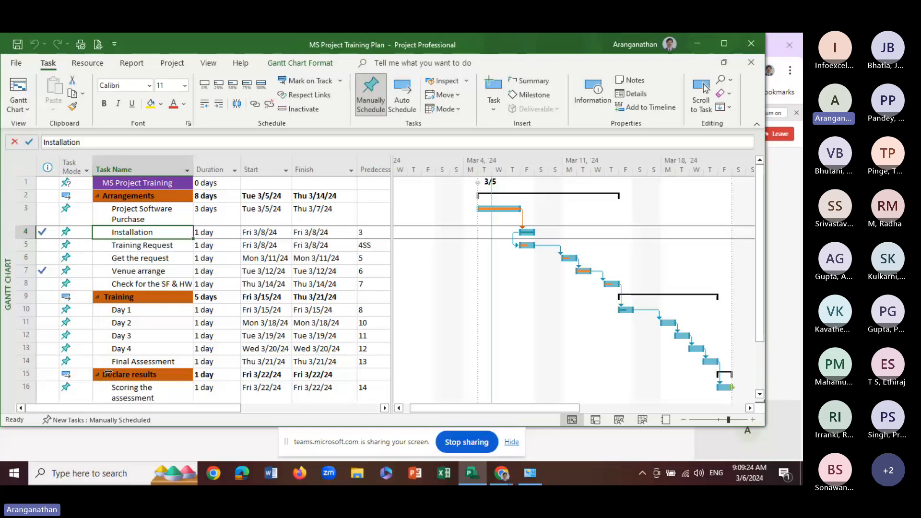
Add a new task named "Task 10" in the first empty row below "Scoring the assessment"
scroll(111, 370, down, 1)
click(119, 364)
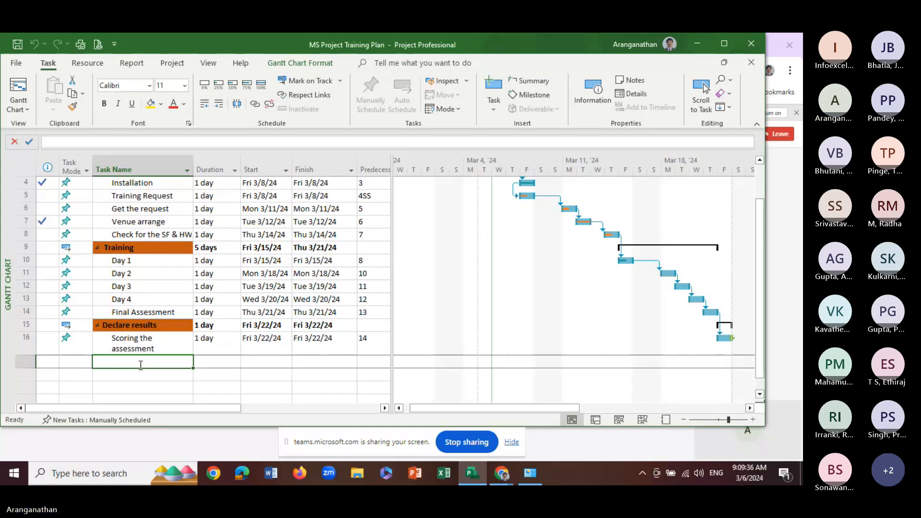
text(Task)
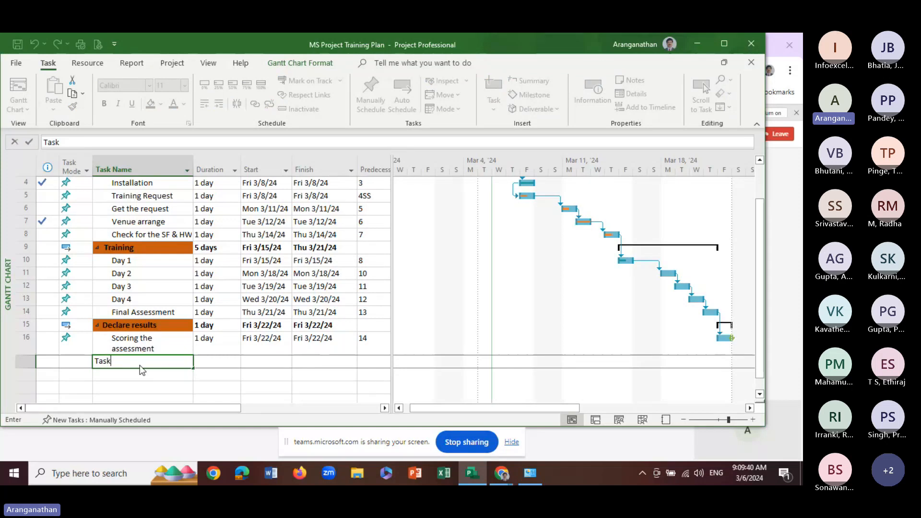
text( 10)
key(Return)
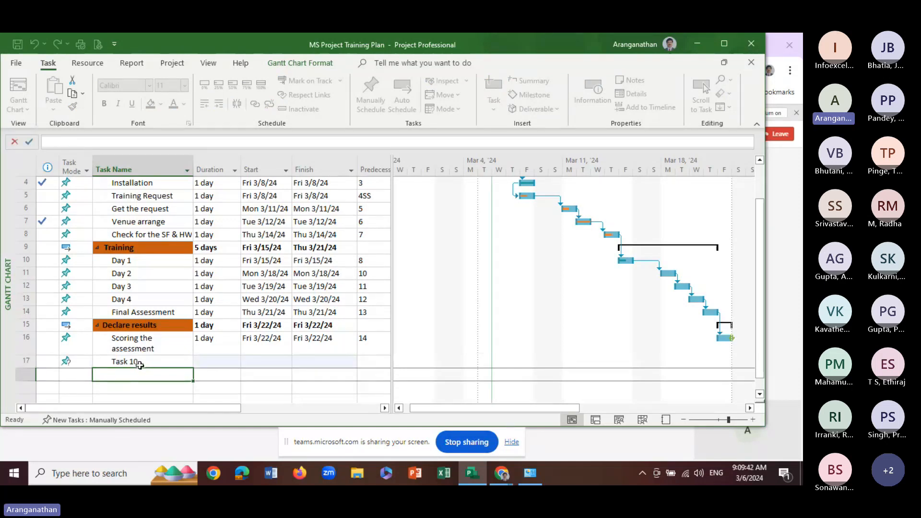
Outdent Task 10 to the same outline level as "Declare results"
click(125, 362)
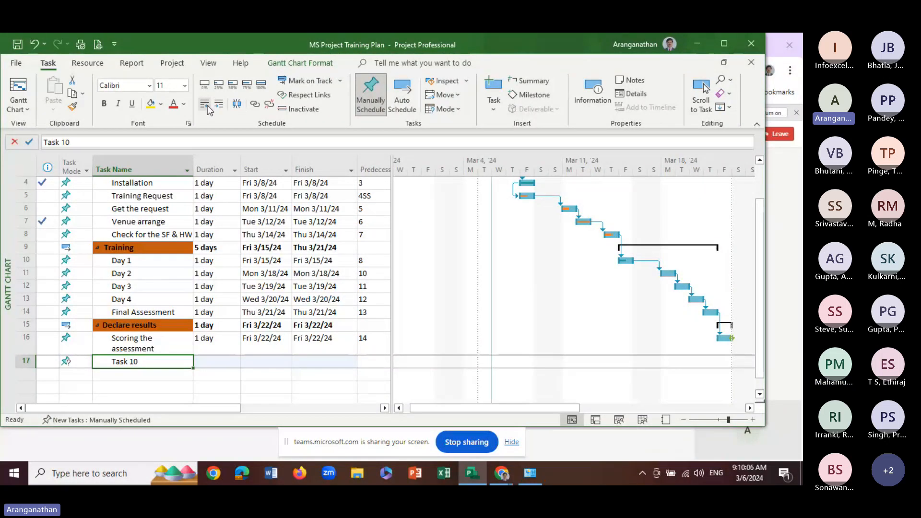
key(ctrl)
key(ctrl)
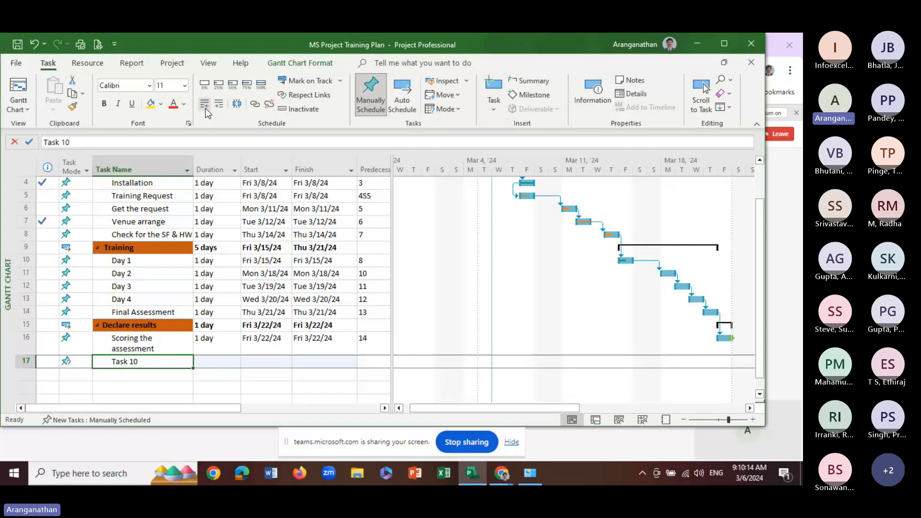
click(205, 105)
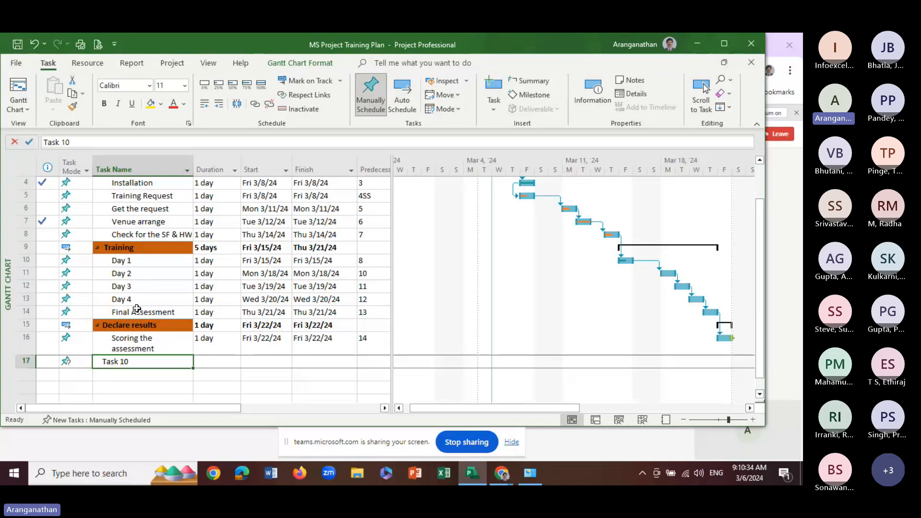
click(209, 108)
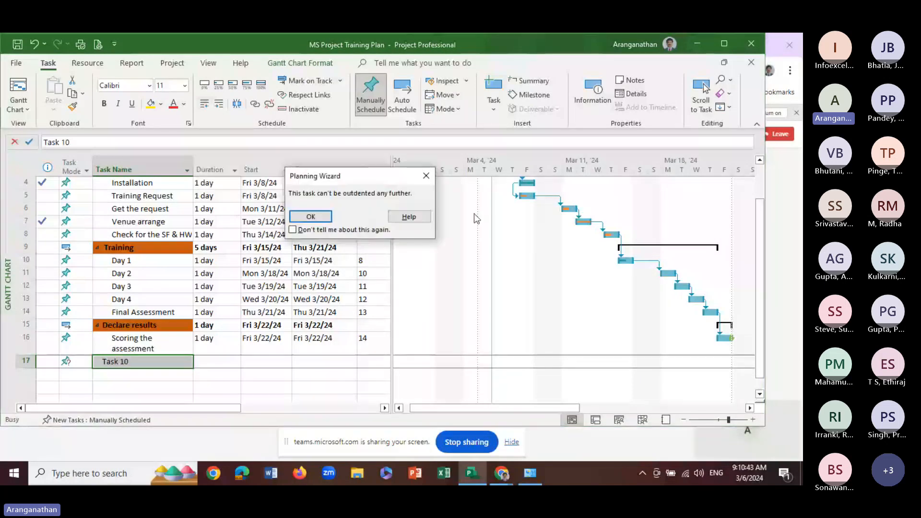
click(430, 179)
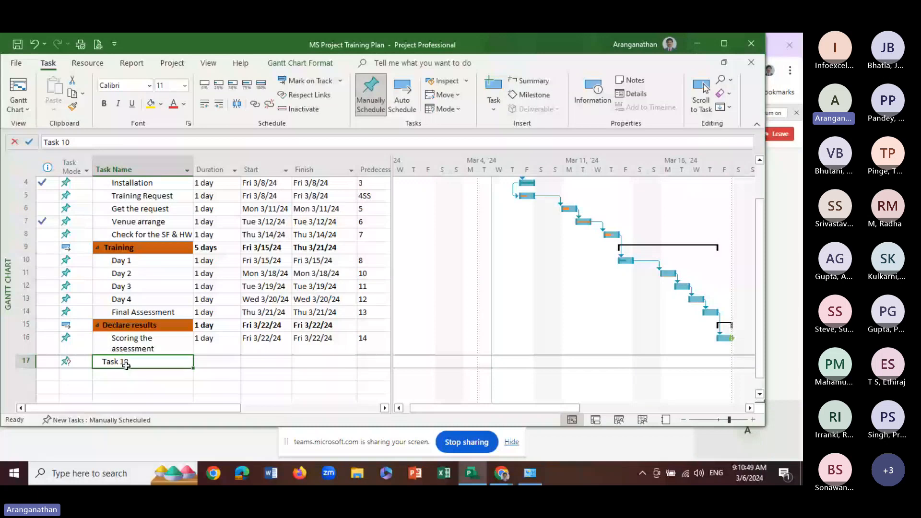
Add a task named "Task 10.1" below Task 10 and indent it as its subtask
click(136, 380)
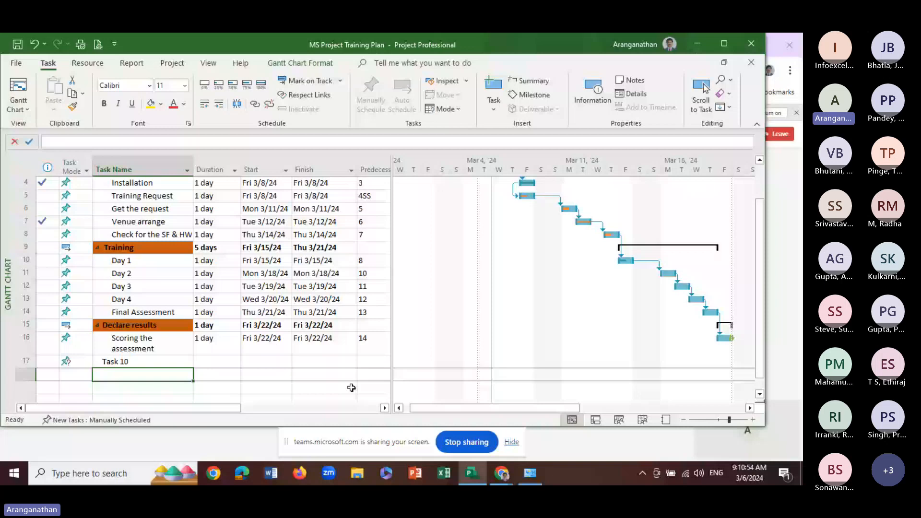
text(Task 10)
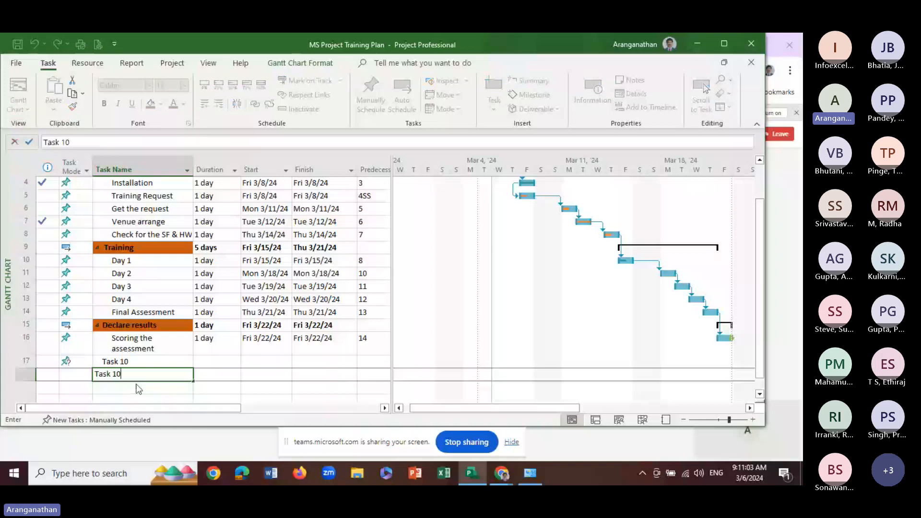
text(.1)
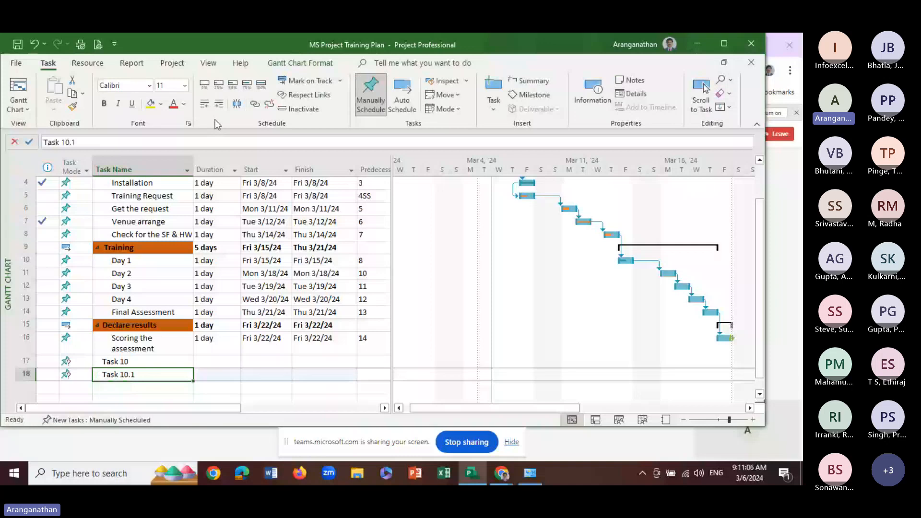
click(219, 104)
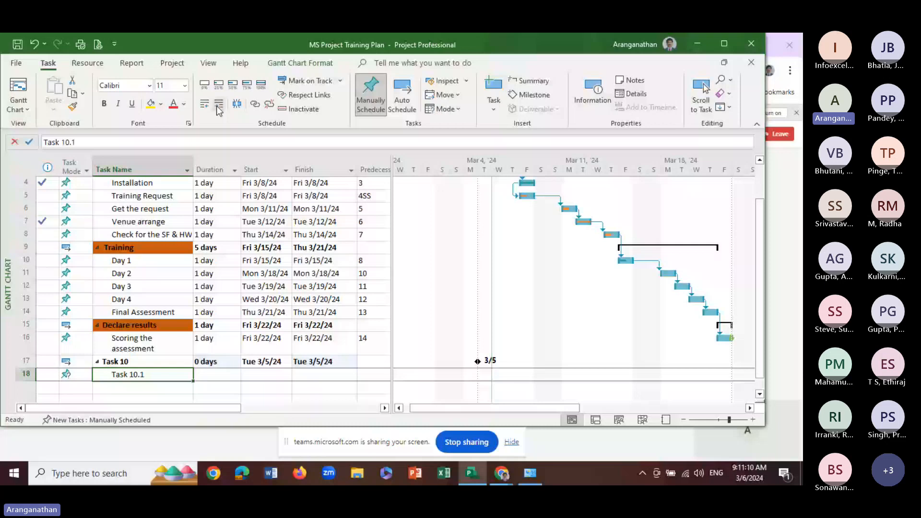
Add a second subtask named "Task 10.2" in the row below Task 10.1
key(Return)
mouse_move(530, 473)
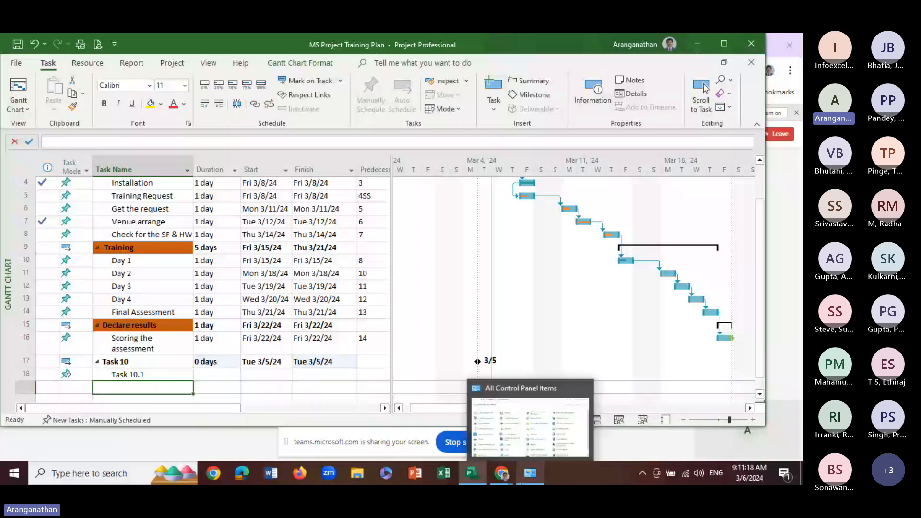
text(Task 1)
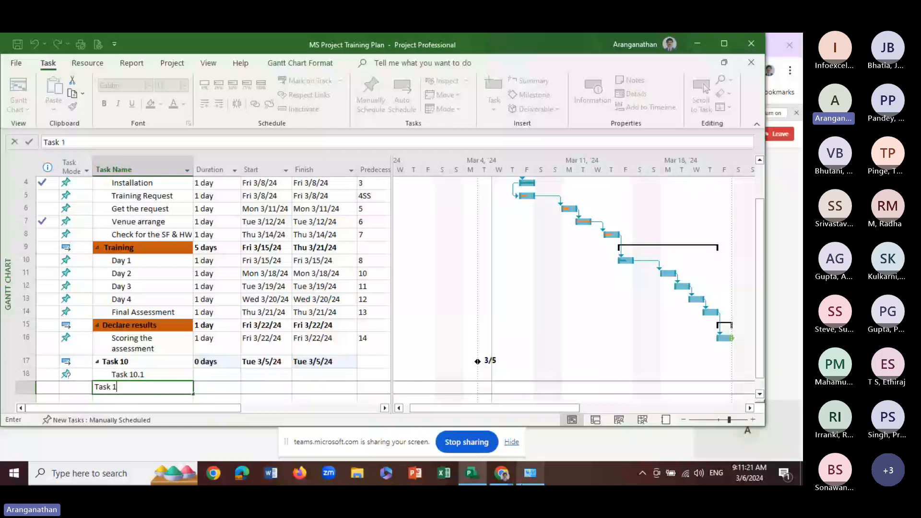
text(0.2)
key(Return)
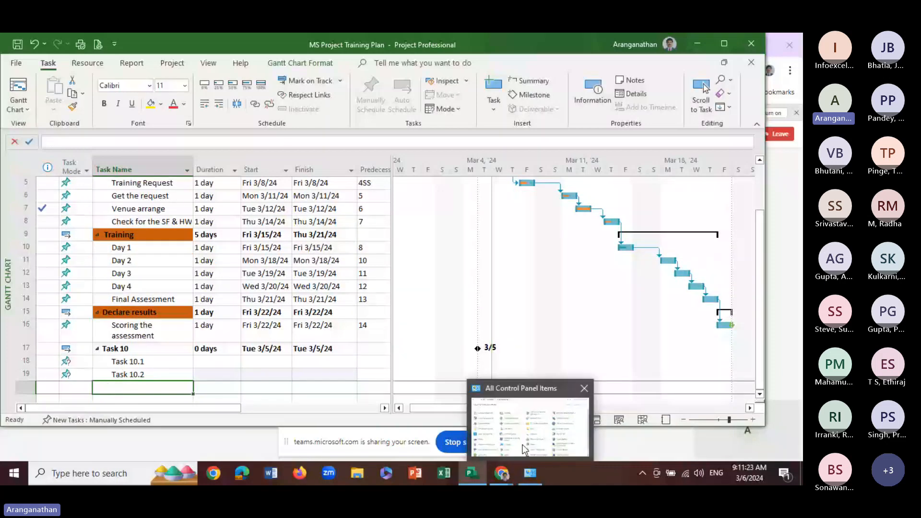
key(Up)
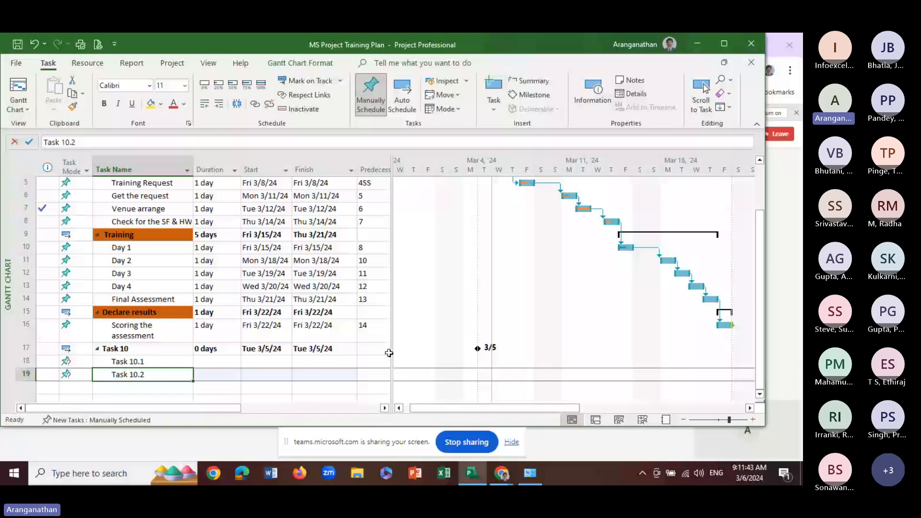
Schedule Task 10.1 to start on Mon 3/25/24 and finish on Wed 3/27/24
scroll(475, 362, up, 2)
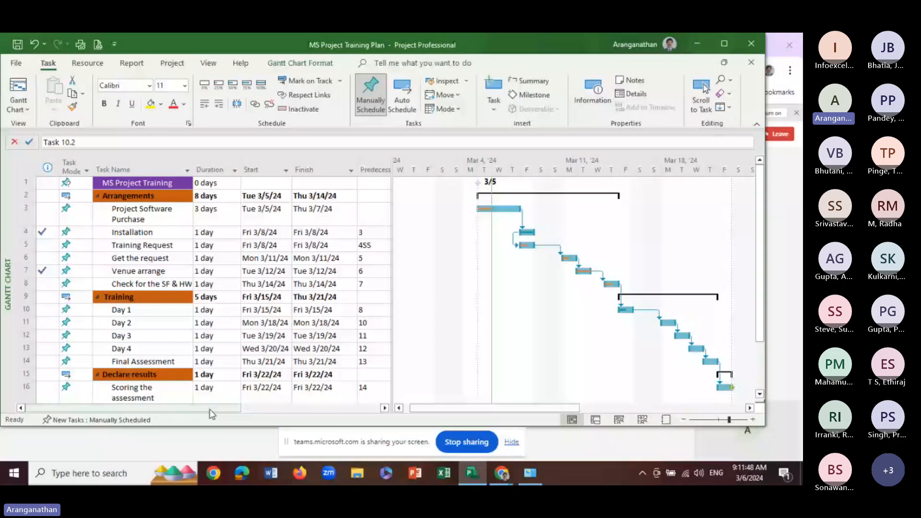
scroll(209, 410, down, 1)
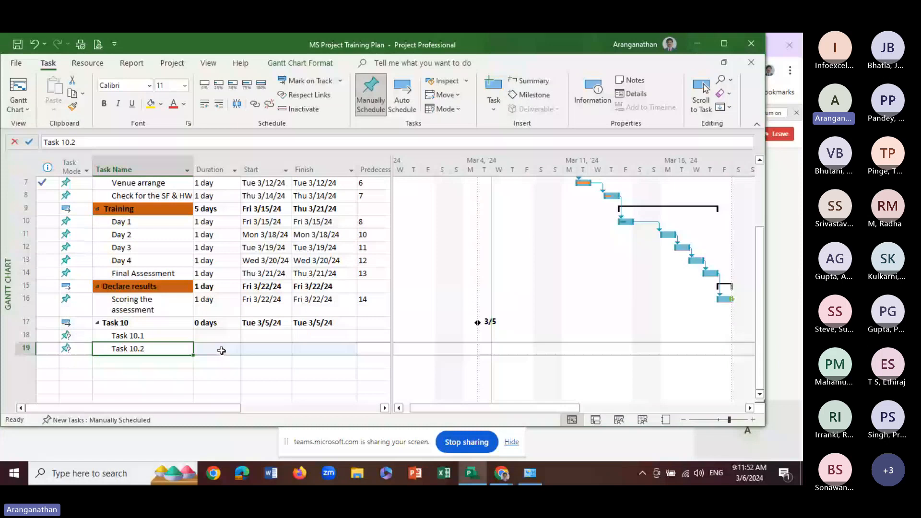
click(265, 335)
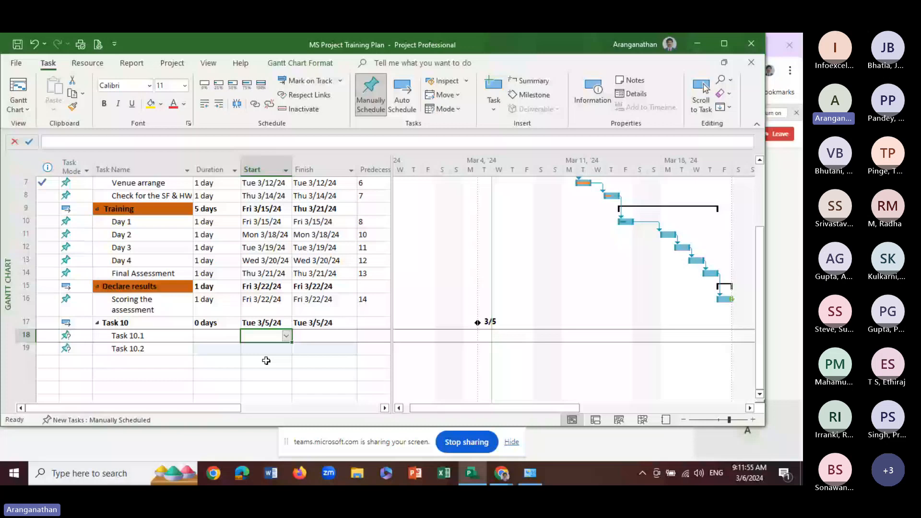
click(287, 336)
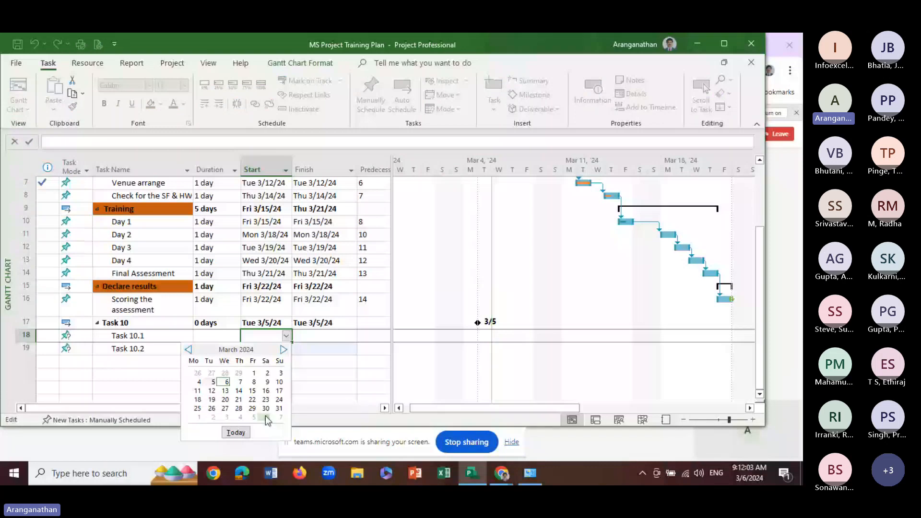
click(198, 408)
click(264, 343)
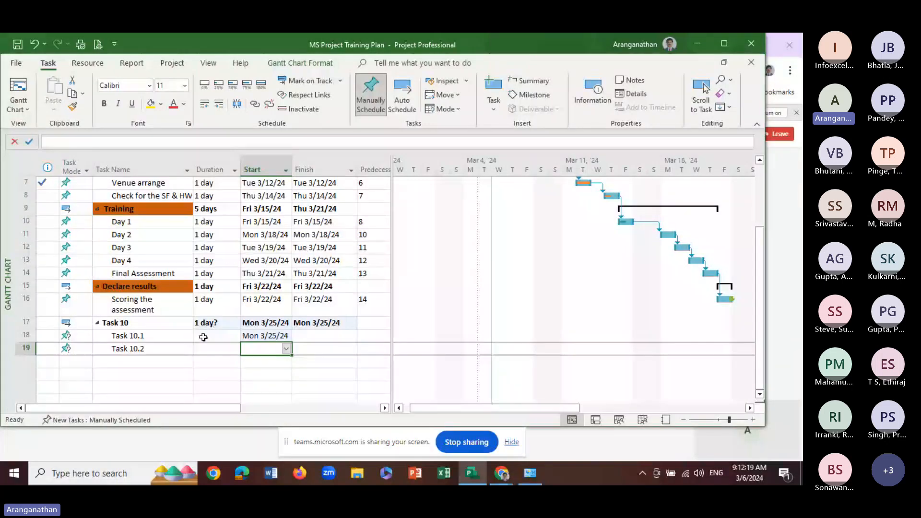
click(314, 336)
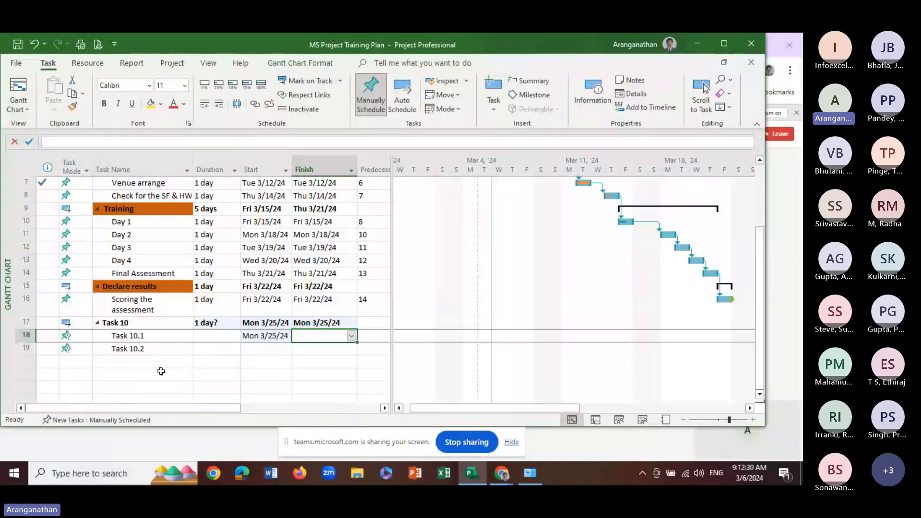
click(352, 335)
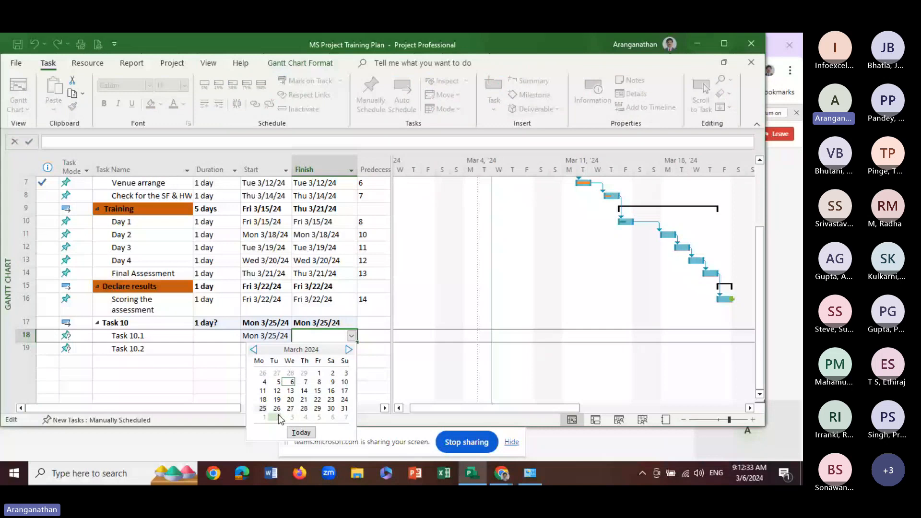
click(290, 408)
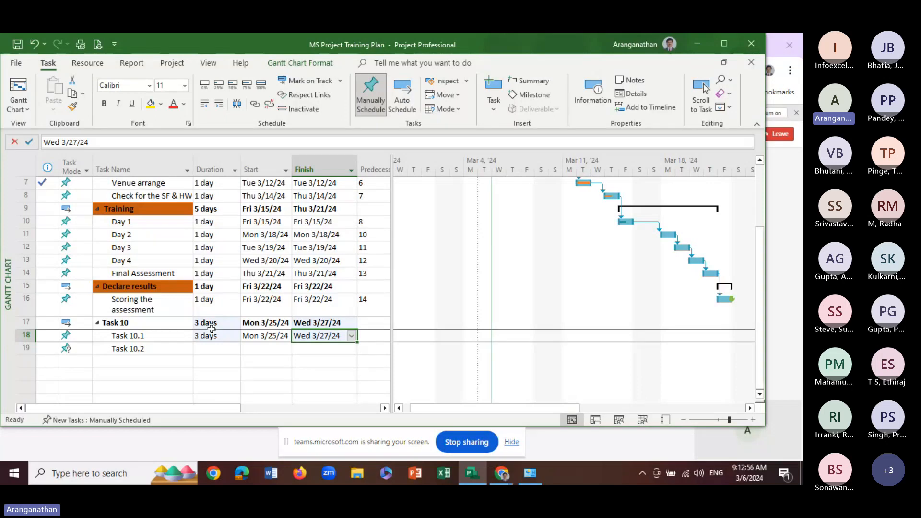
Schedule Task 10.2 to start on Tue 3/26/24 and finish on Wed 3/27/24
click(252, 349)
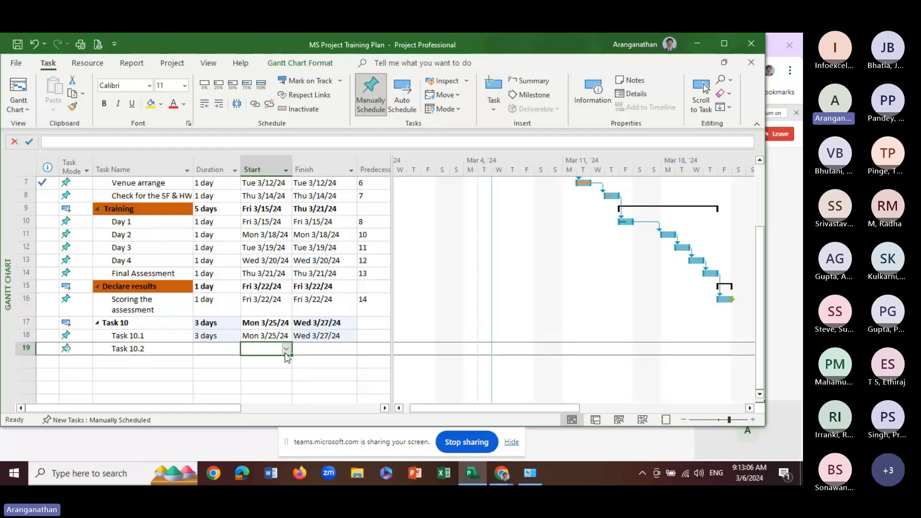
click(286, 349)
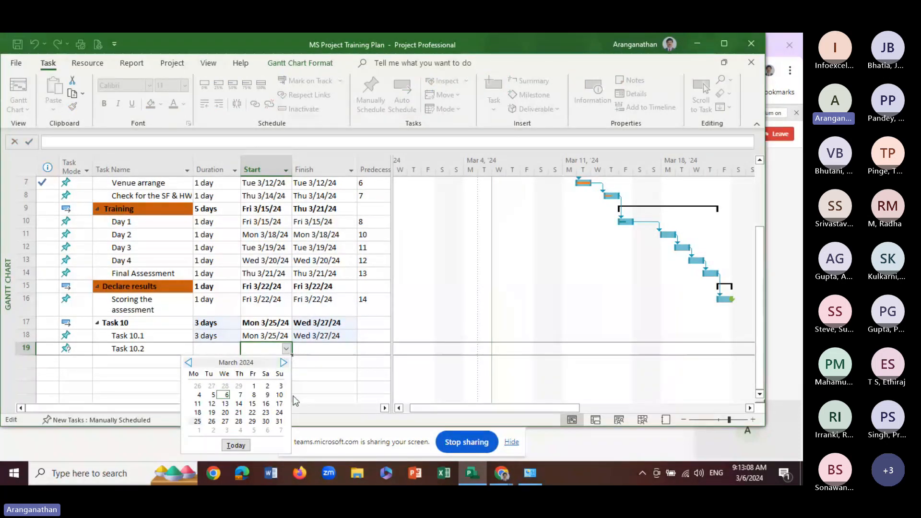
click(212, 423)
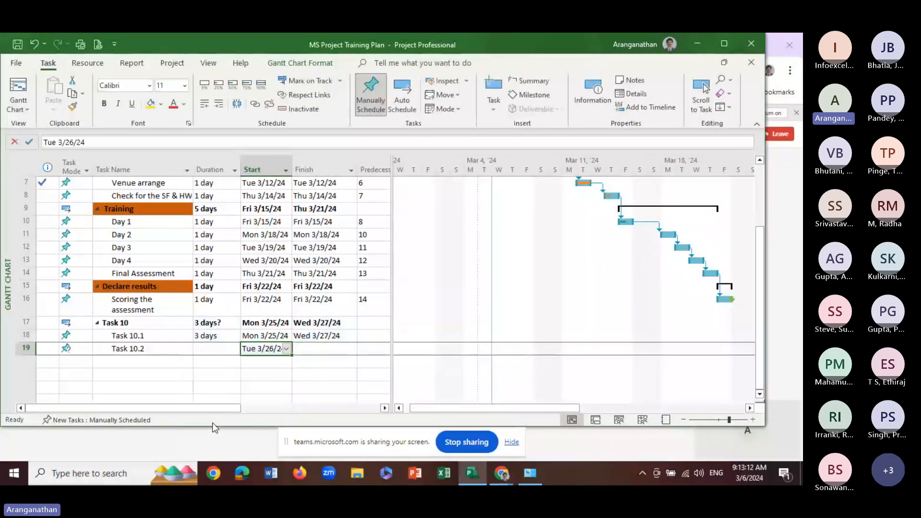
click(326, 348)
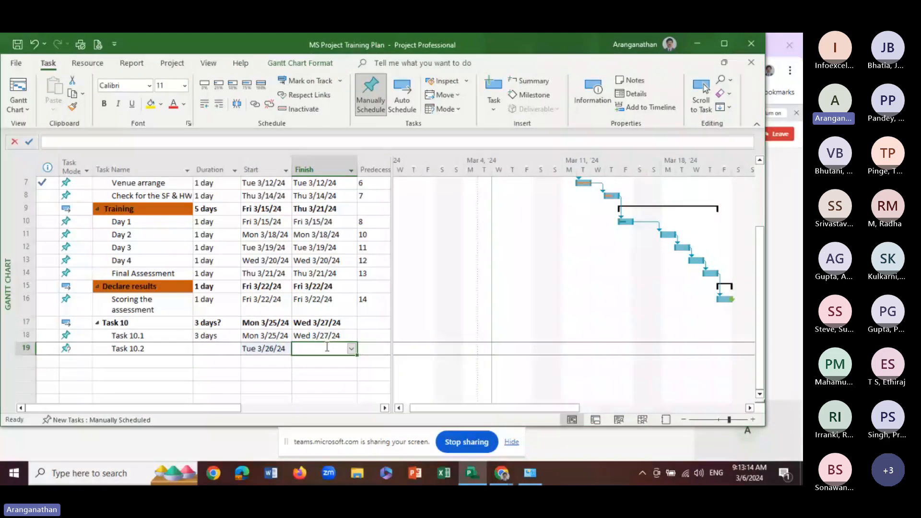
click(353, 349)
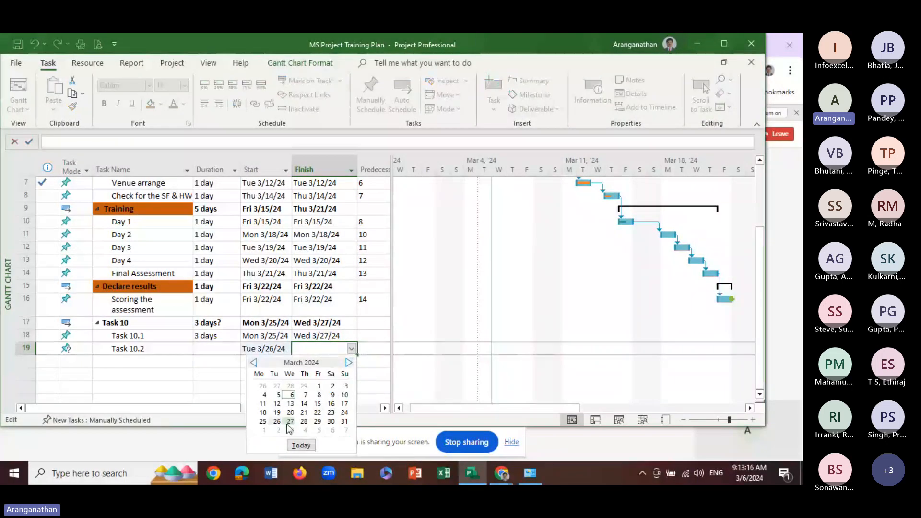
click(291, 422)
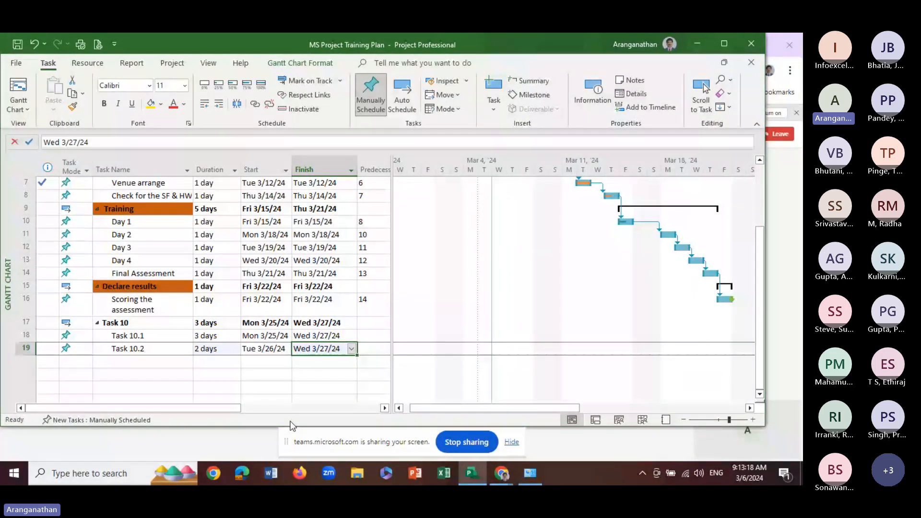
click(201, 363)
click(202, 349)
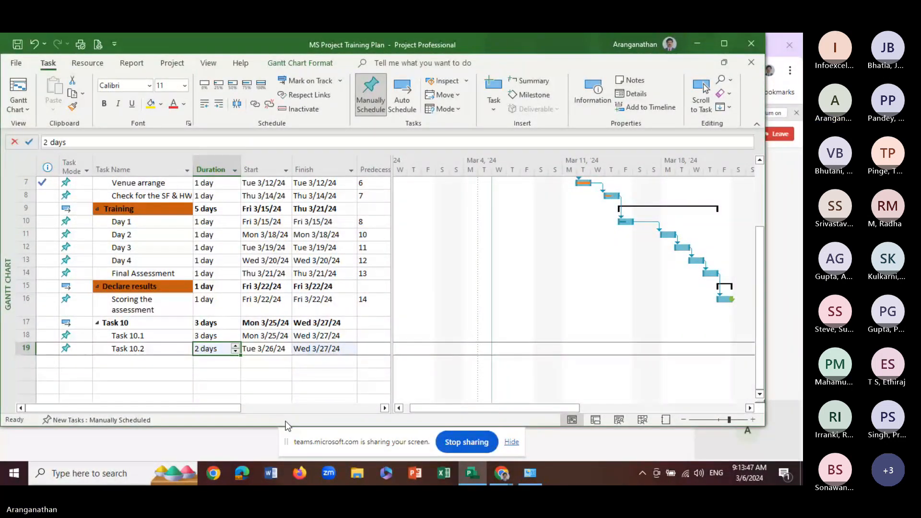
mouse_move(511, 474)
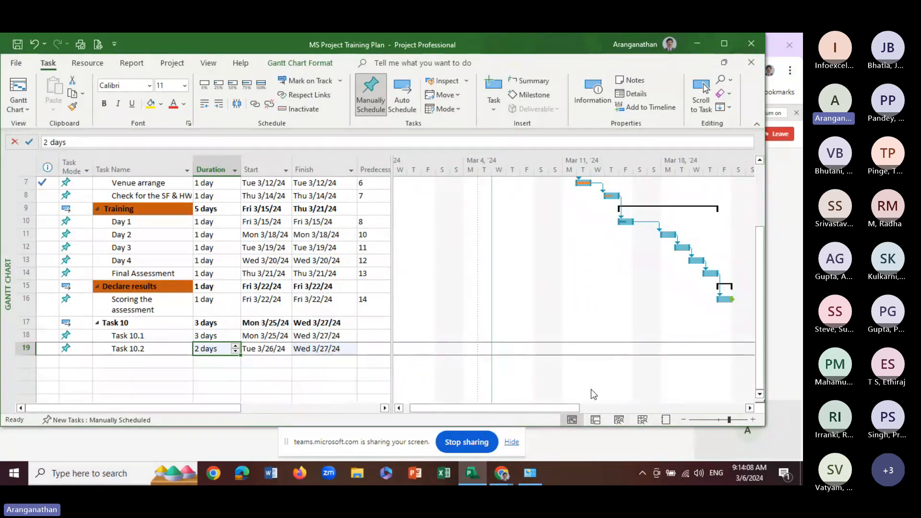
drag(555, 407, 665, 409)
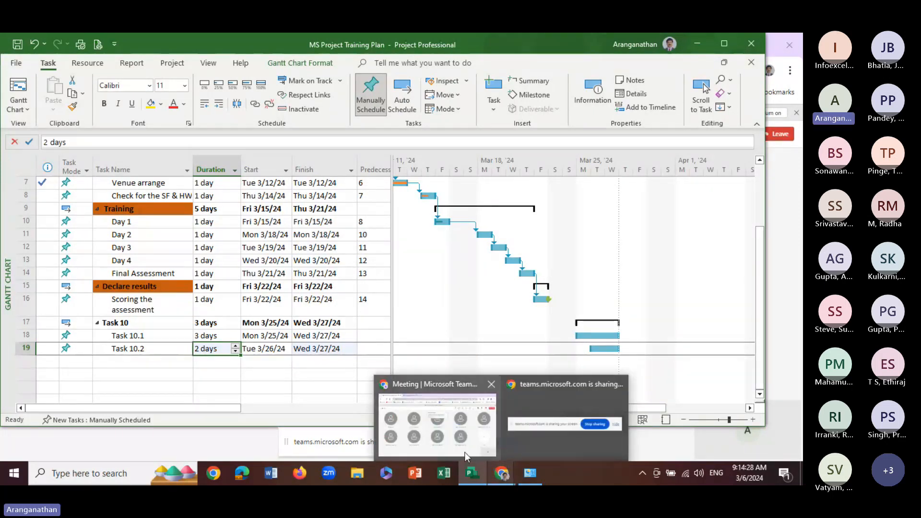
click(465, 457)
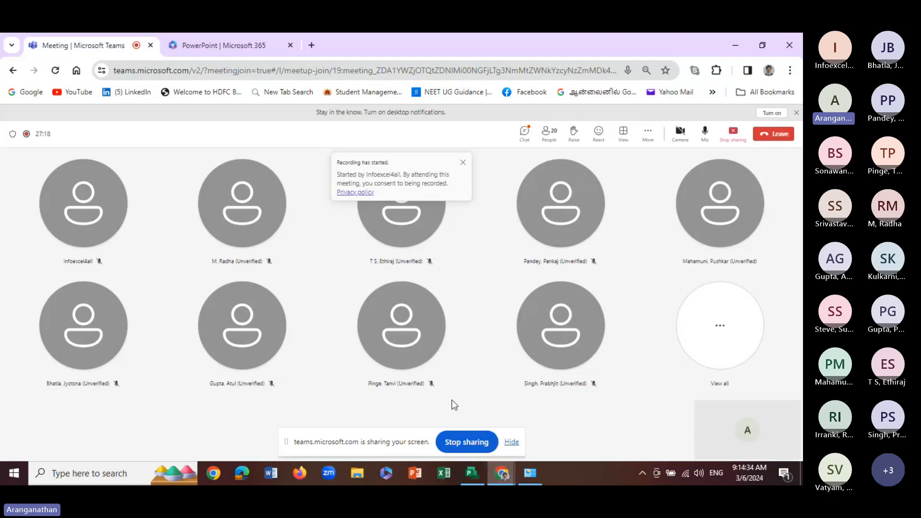
click(479, 468)
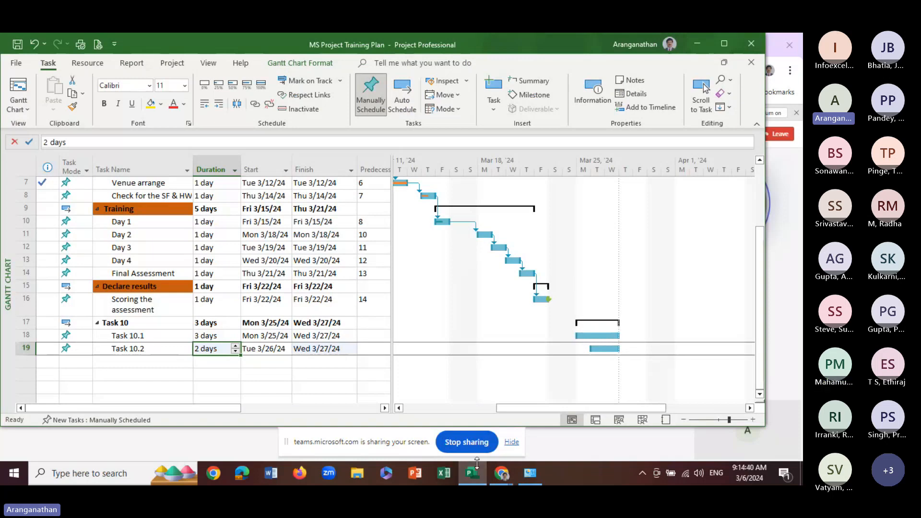
click(298, 350)
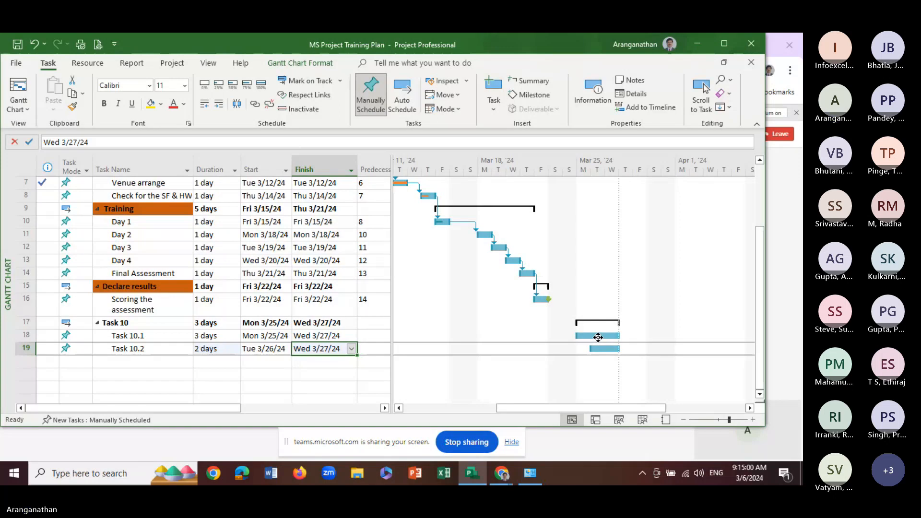
click(318, 337)
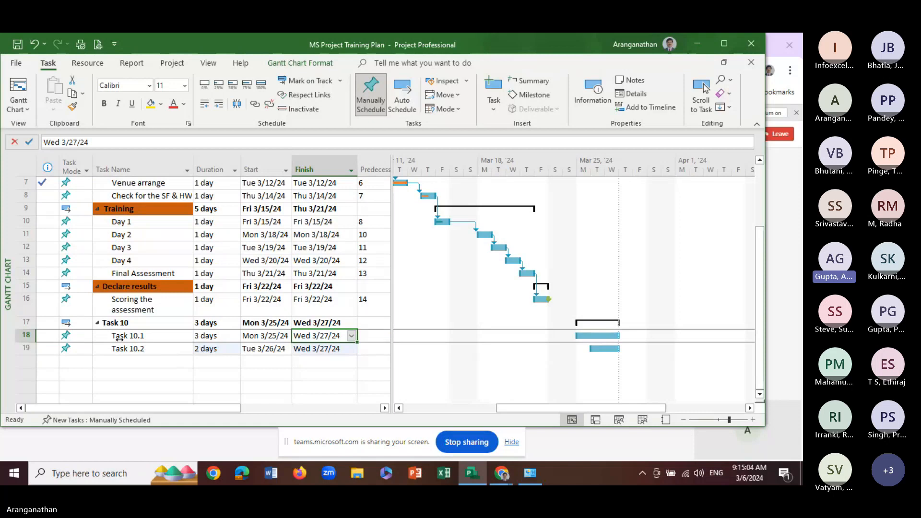
Link Task 10.1 and Task 10.2 so that Task 10.2 follows Task 10.1
click(155, 349)
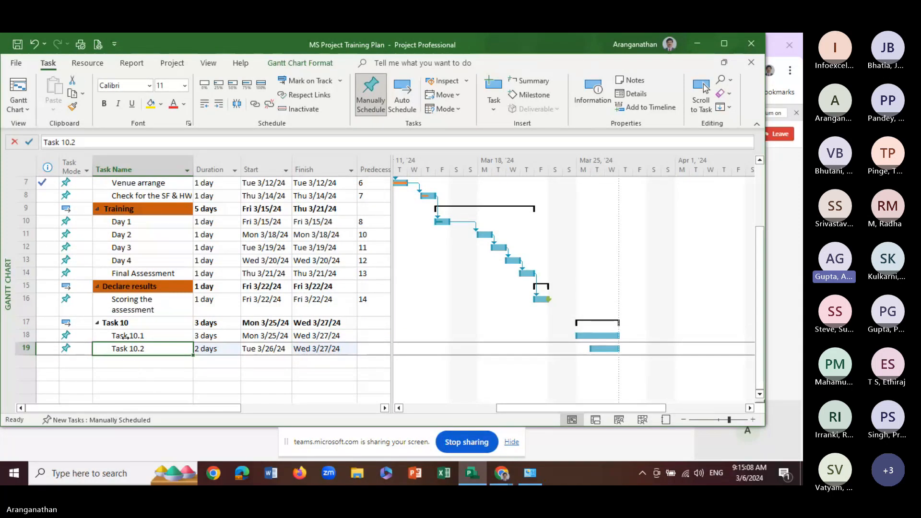
click(177, 374)
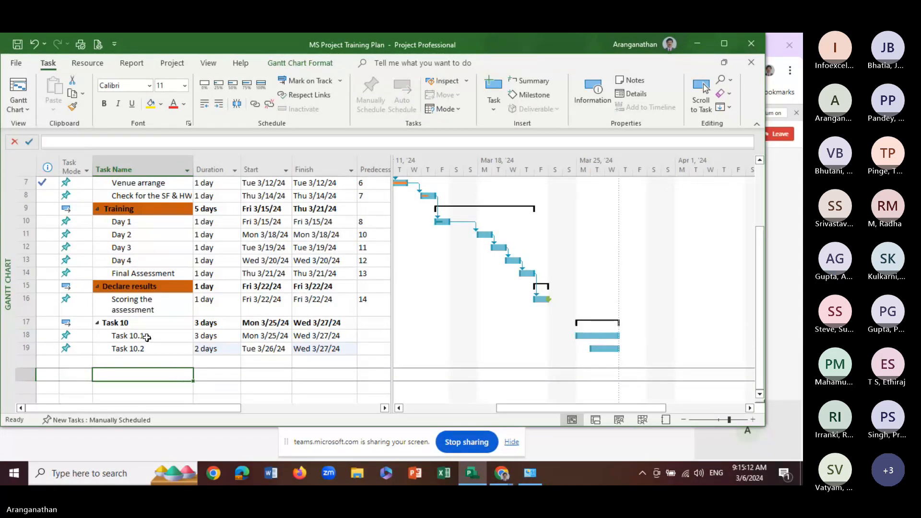
drag(146, 337, 147, 345)
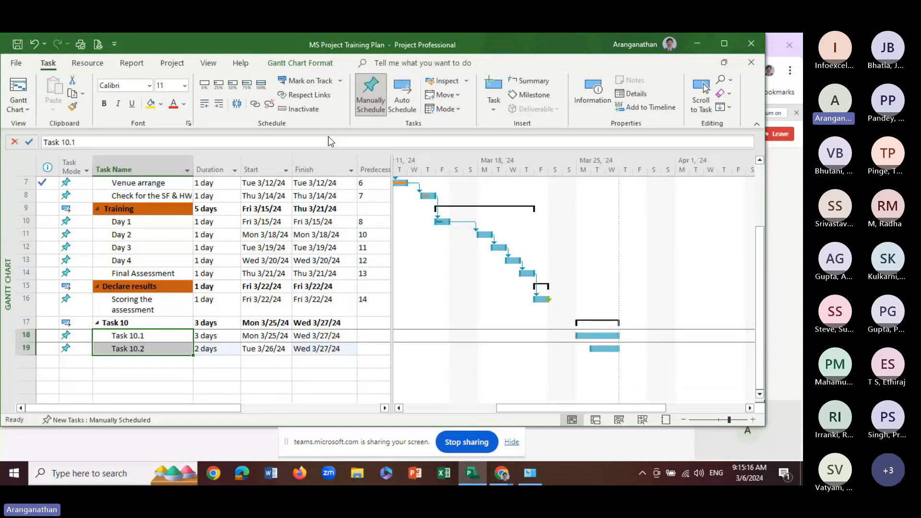
click(255, 105)
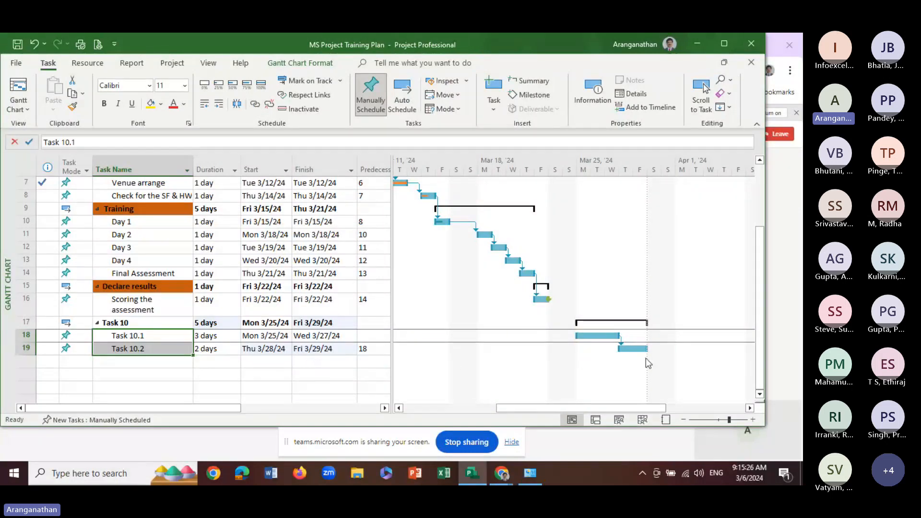
Try moving the start of the linked Task 10.2 to Tue 3/26/24 and undo that date change
click(270, 351)
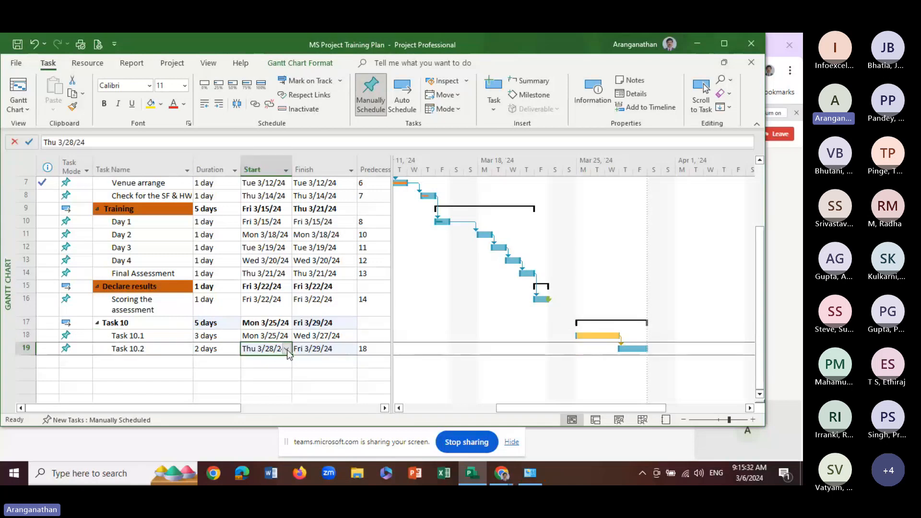
click(285, 350)
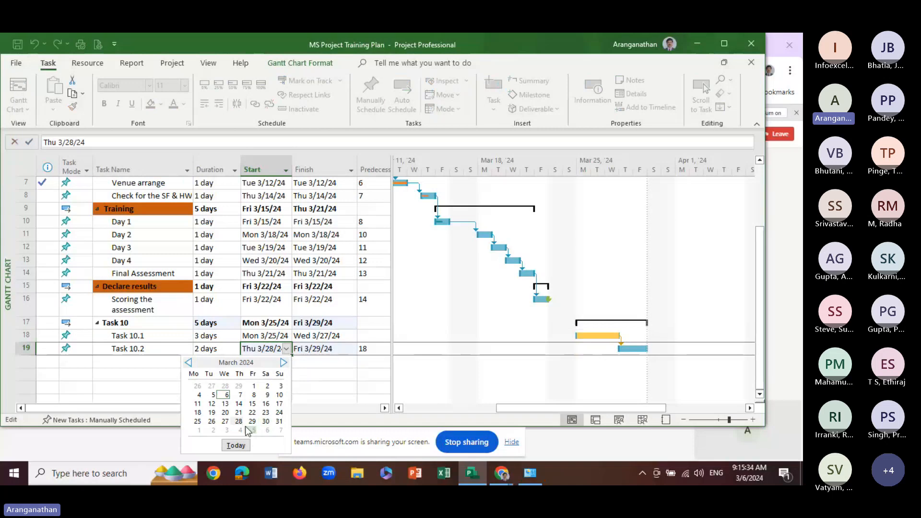
click(212, 422)
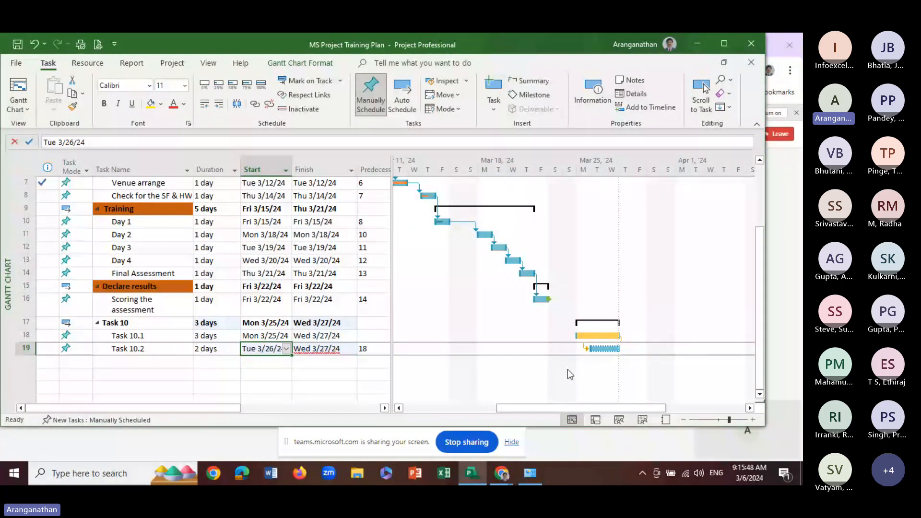
key(ctrl+z)
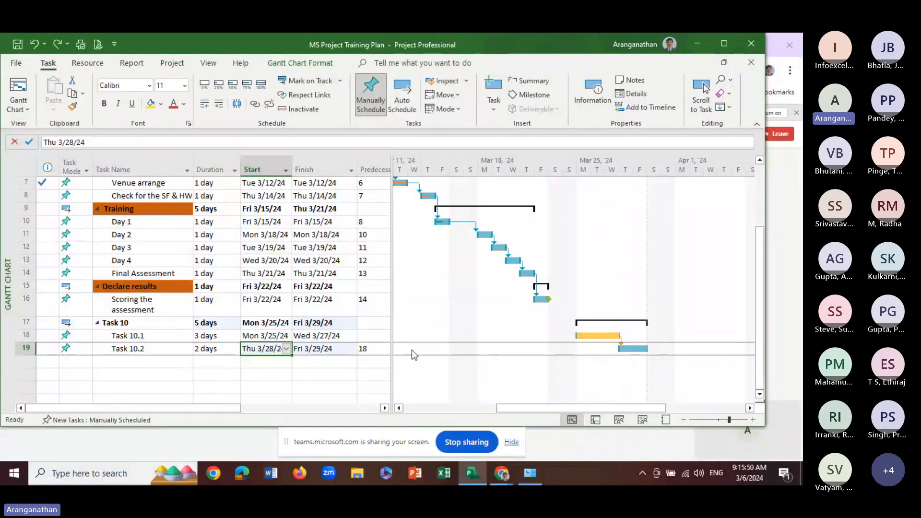
click(264, 360)
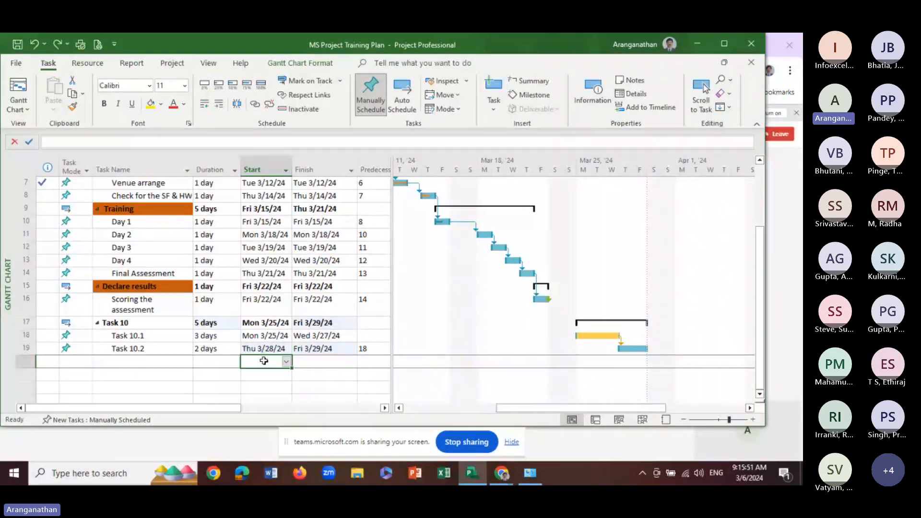
click(265, 337)
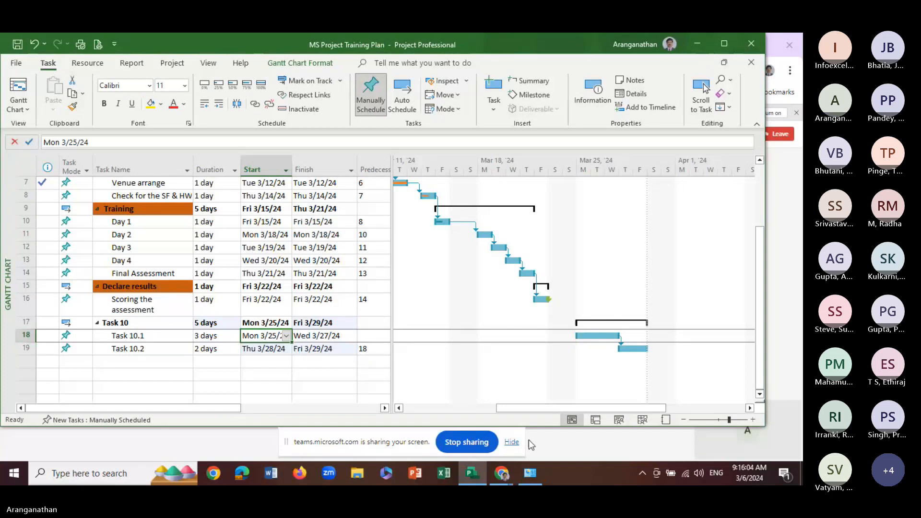
mouse_move(501, 472)
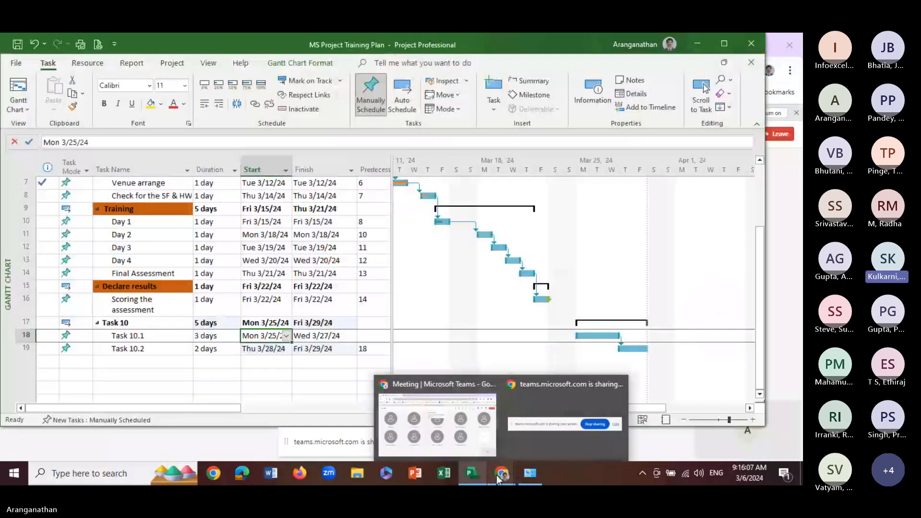
click(477, 474)
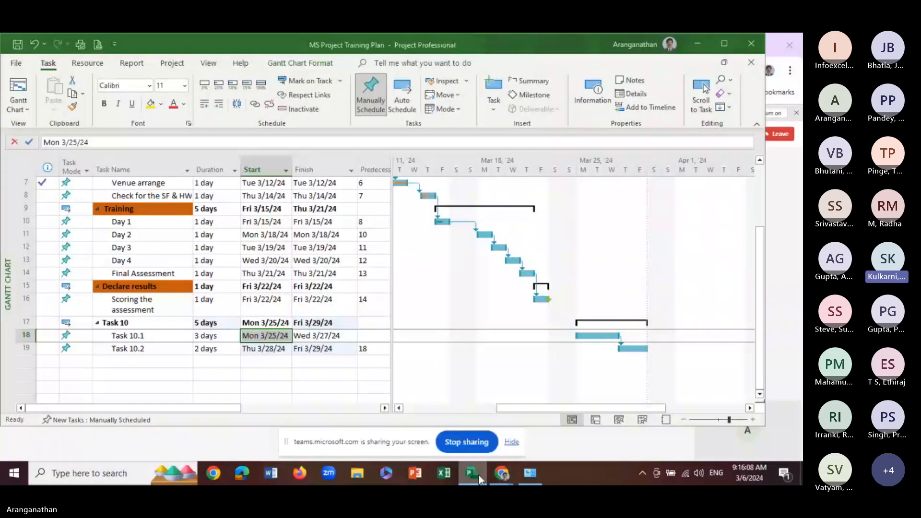
click(479, 475)
click(479, 475)
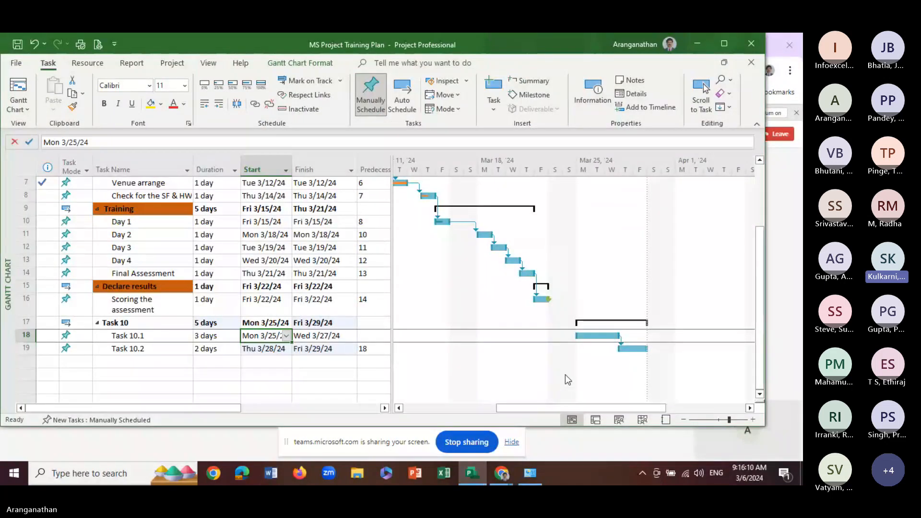
Make Task 10.2's dependency on Task 10.1 start-to-start by setting its predecessor to 18SS
click(373, 349)
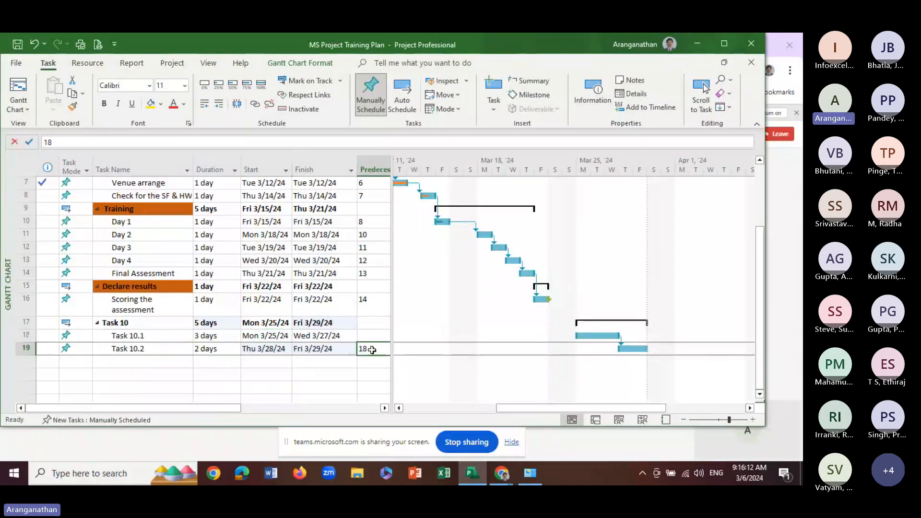
click(104, 141)
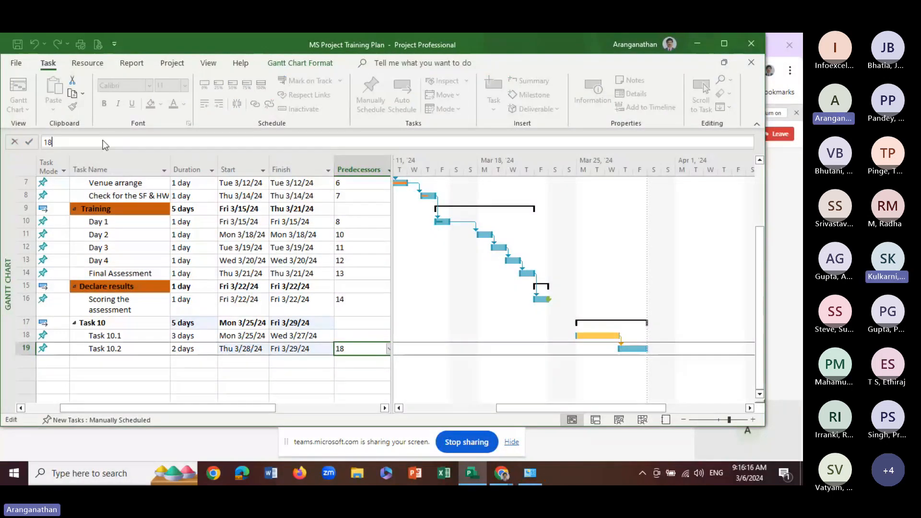
text(SS)
key(Return)
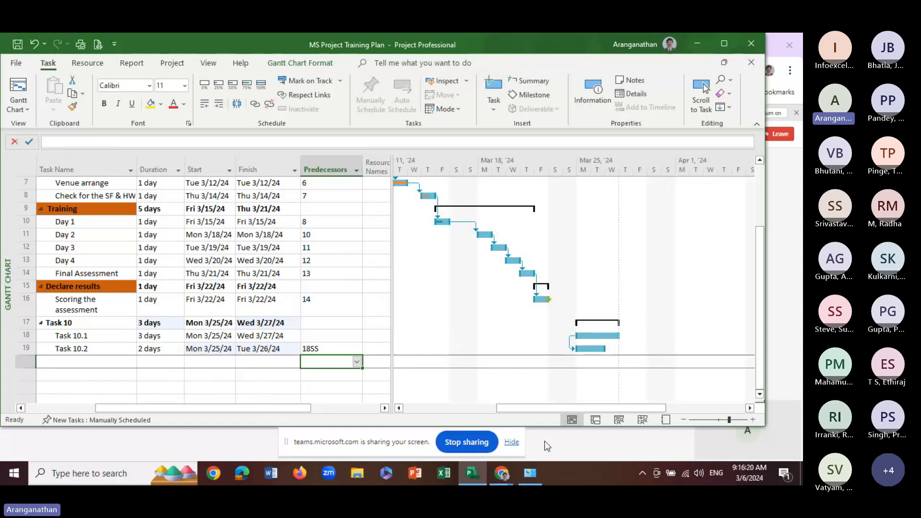
Set the start date of Task 10.2 to Tue 3/26/24
drag(504, 409, 483, 410)
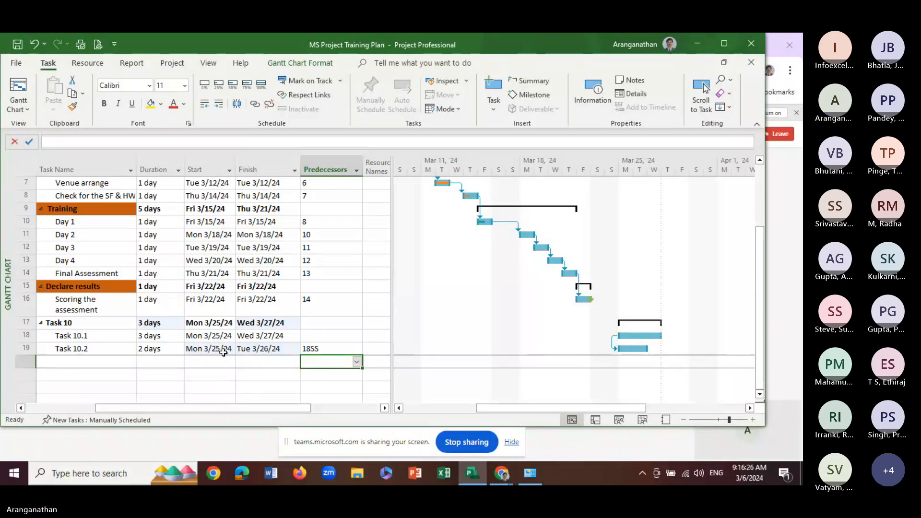
drag(505, 410, 537, 406)
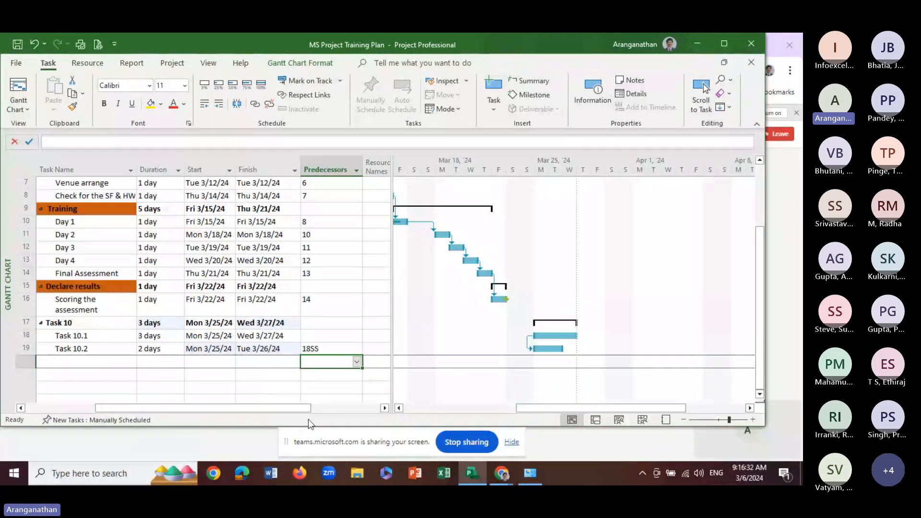
drag(766, 427, 788, 440)
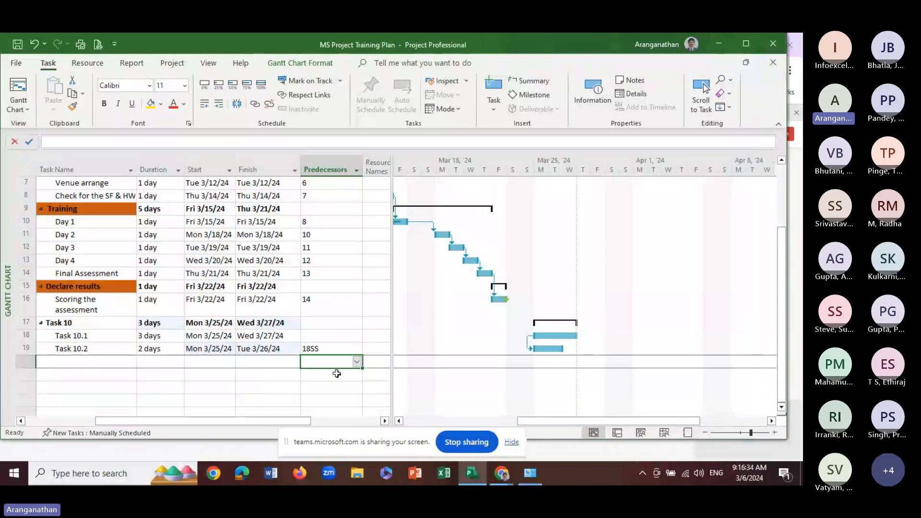
click(211, 348)
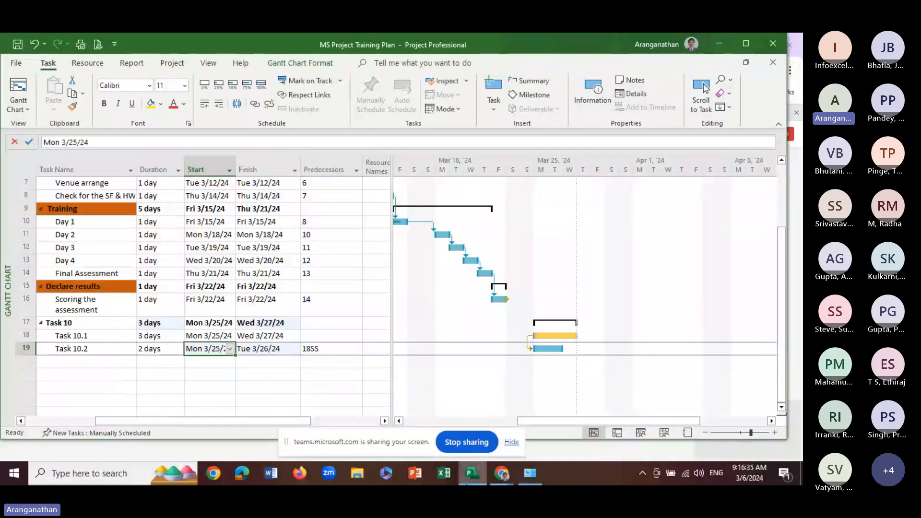
click(230, 350)
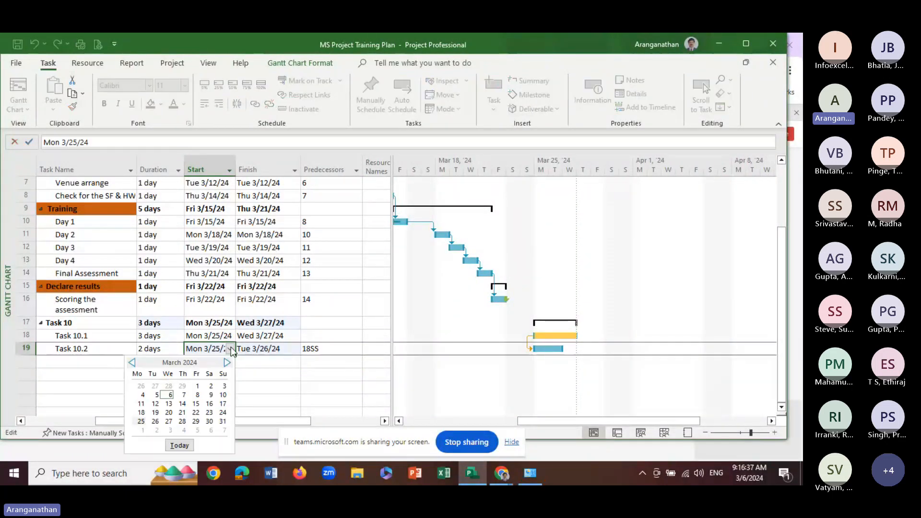
click(156, 422)
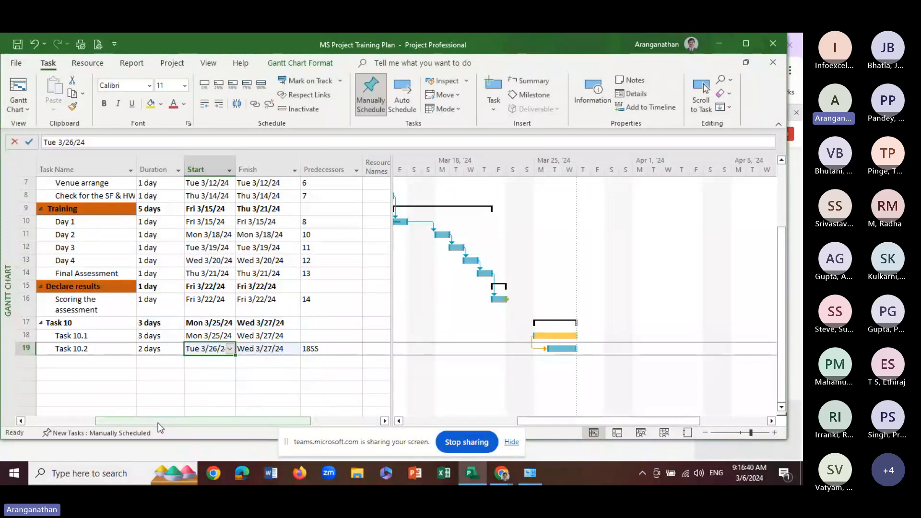
click(197, 375)
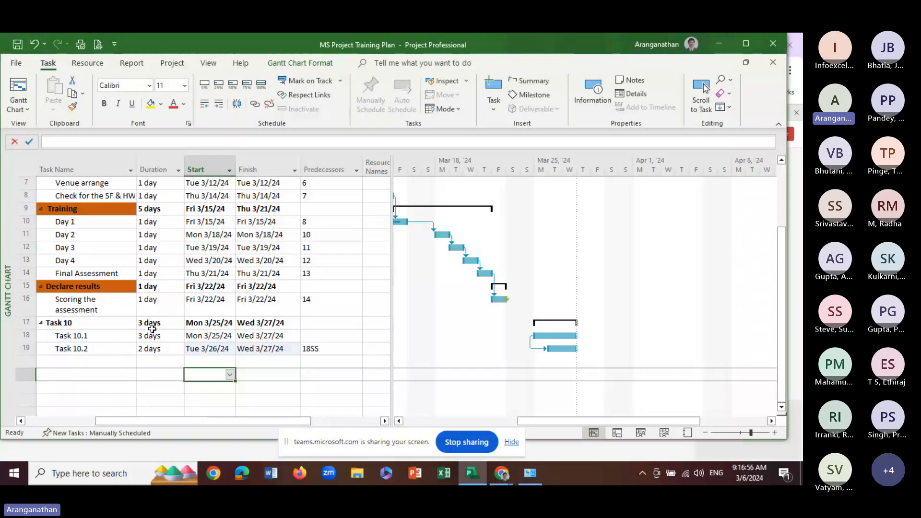
Change the dependency type between Task 10.1 and Task 10.2 to Finish-to-Finish (FF)
click(62, 323)
click(84, 336)
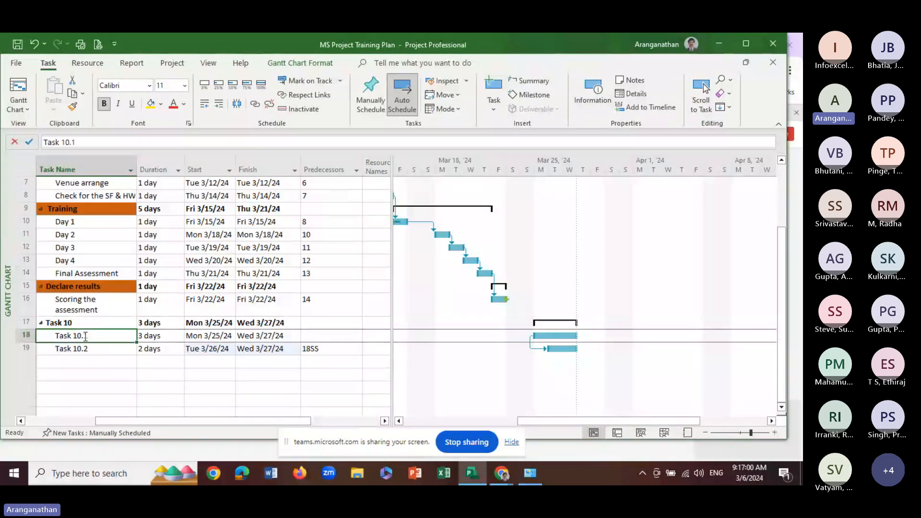
click(94, 350)
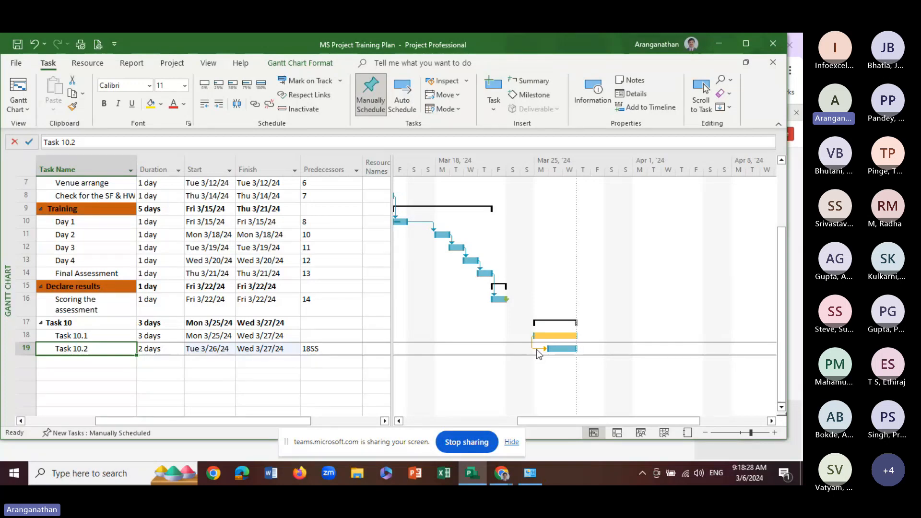
double_click(536, 349)
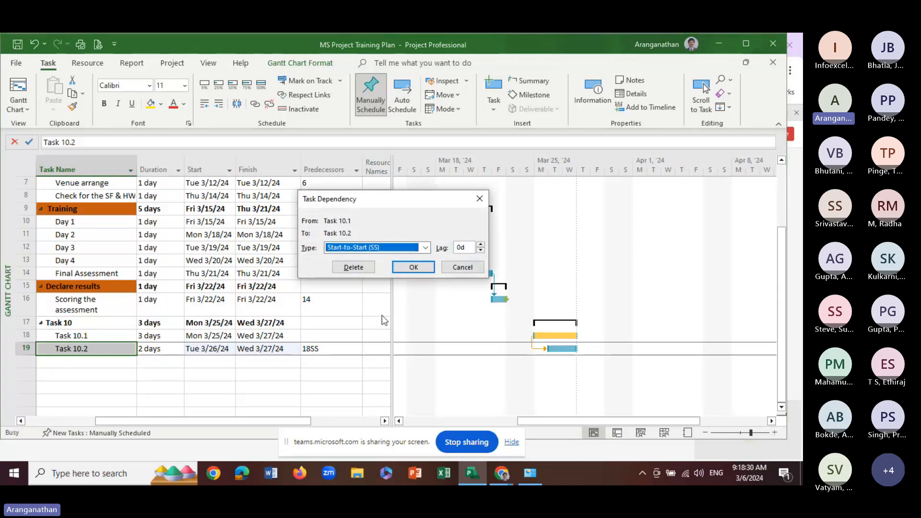
click(424, 248)
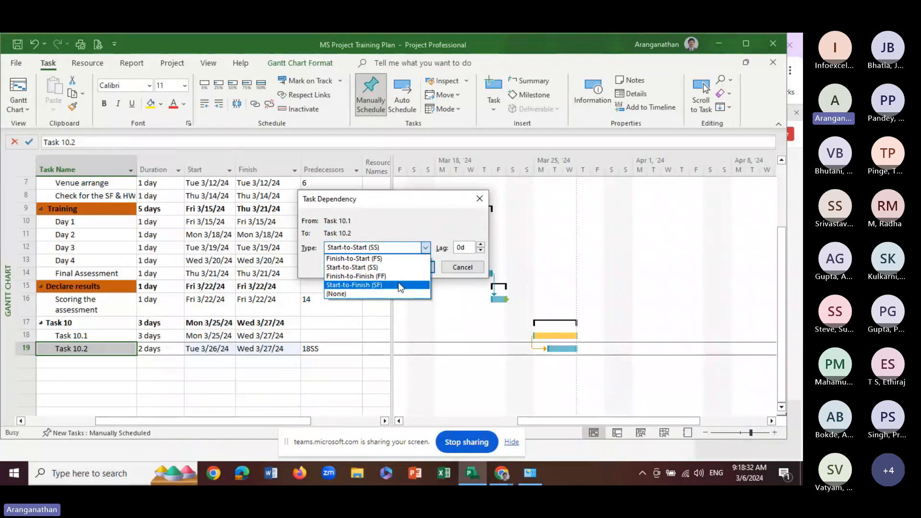
click(379, 277)
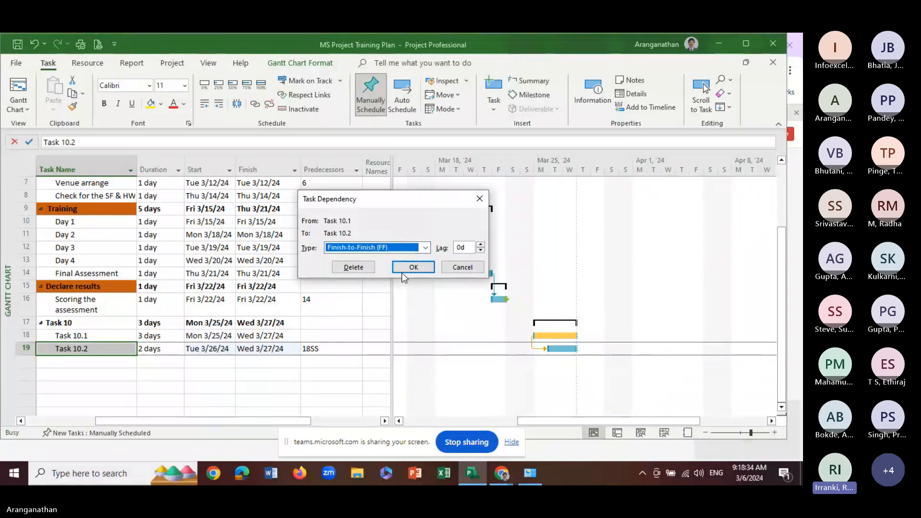
click(413, 268)
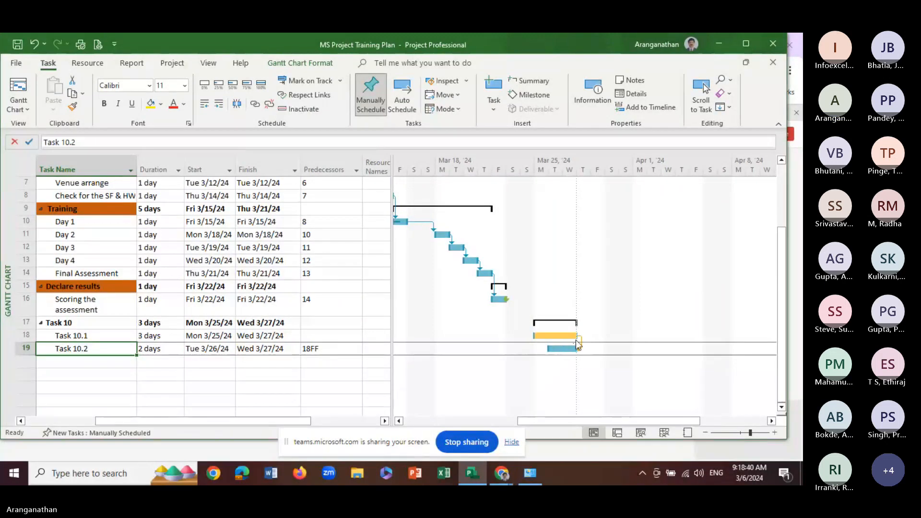
click(256, 362)
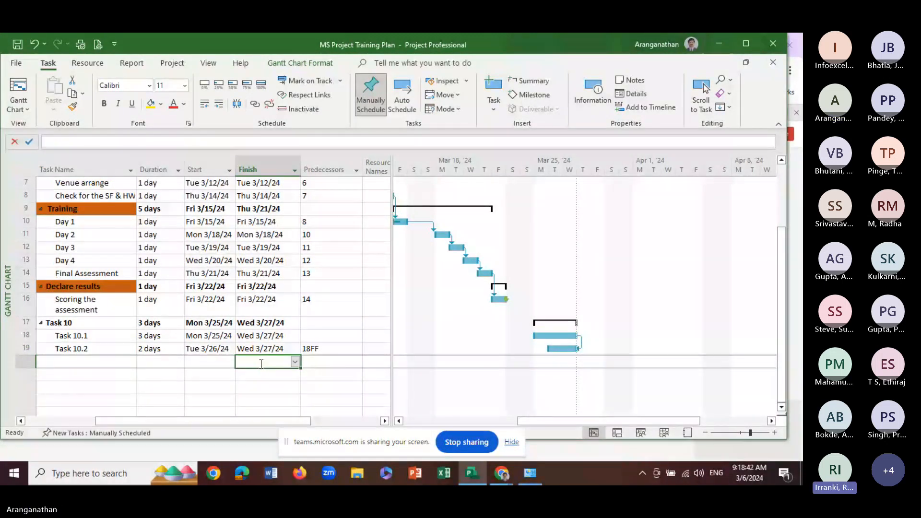
Change the dependency between Task 10.1 and Task 10.2 to Start-to-Start (SS) with a lag of 1 day
click(338, 350)
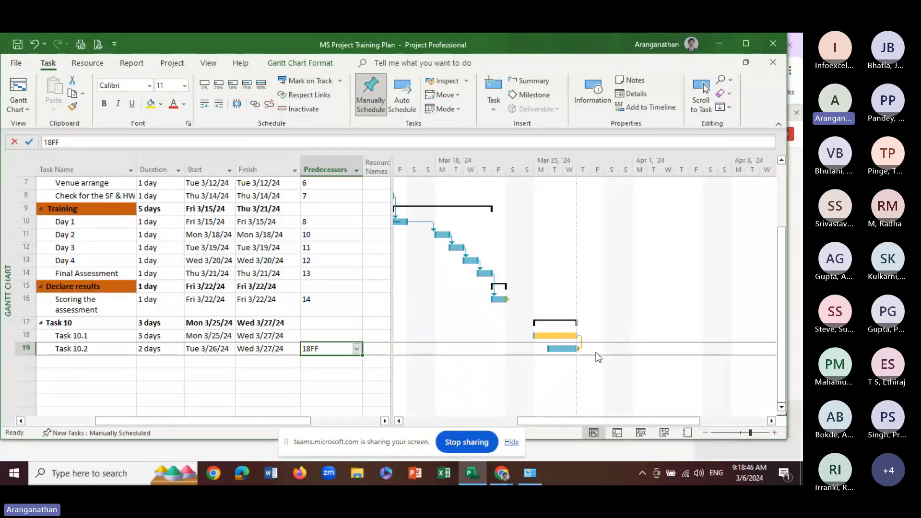
double_click(582, 343)
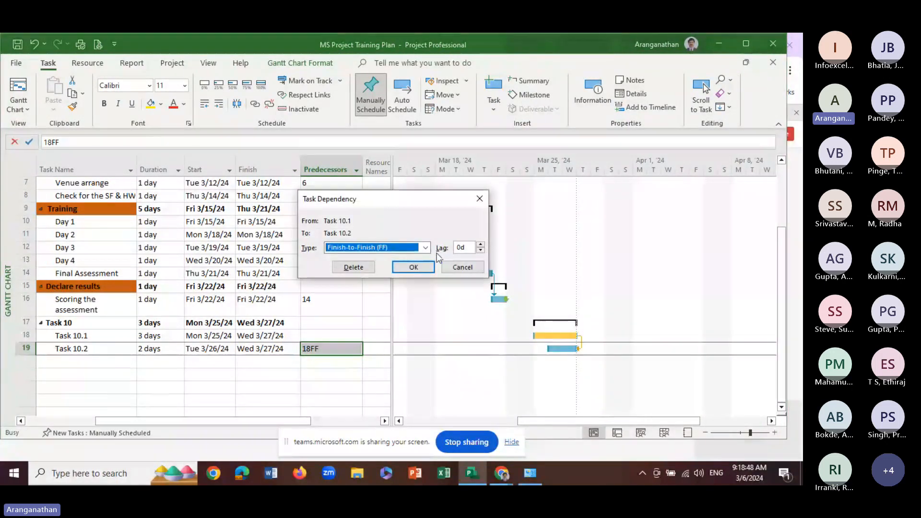
click(405, 247)
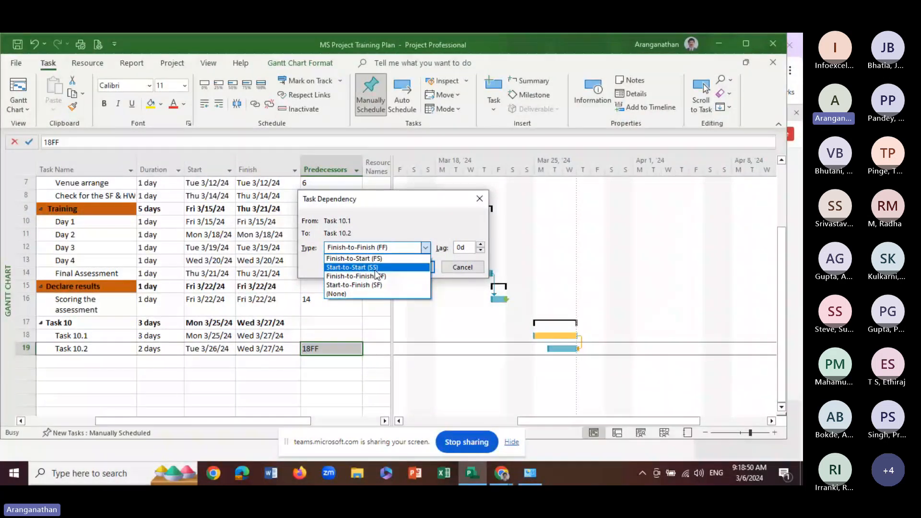
click(406, 267)
key(Tab)
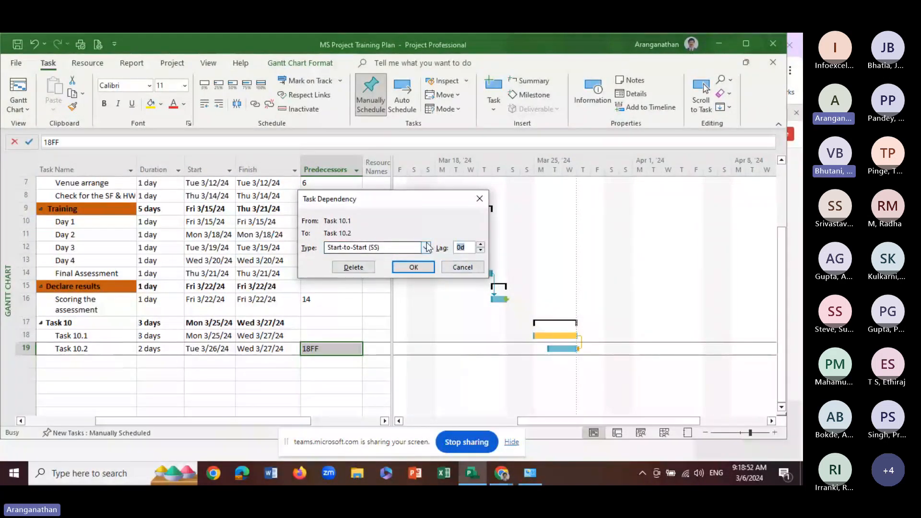
text(1)
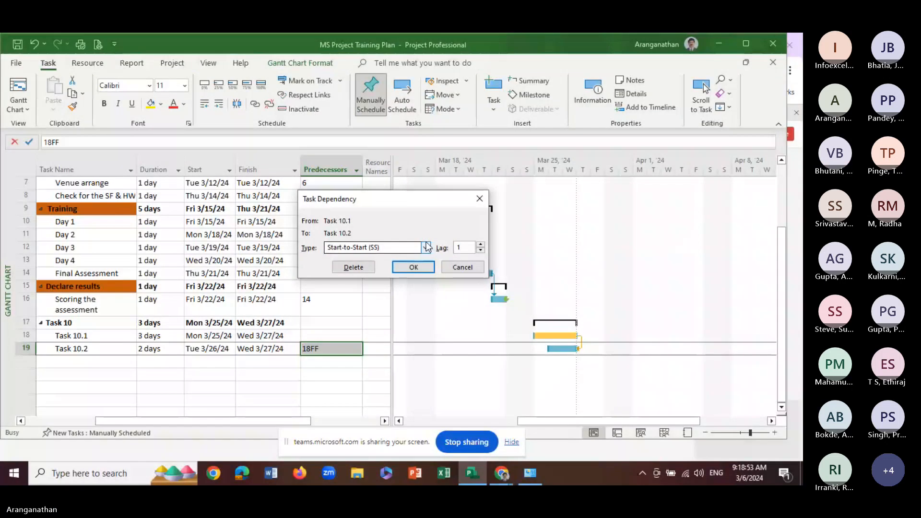
key(Return)
key(Return)
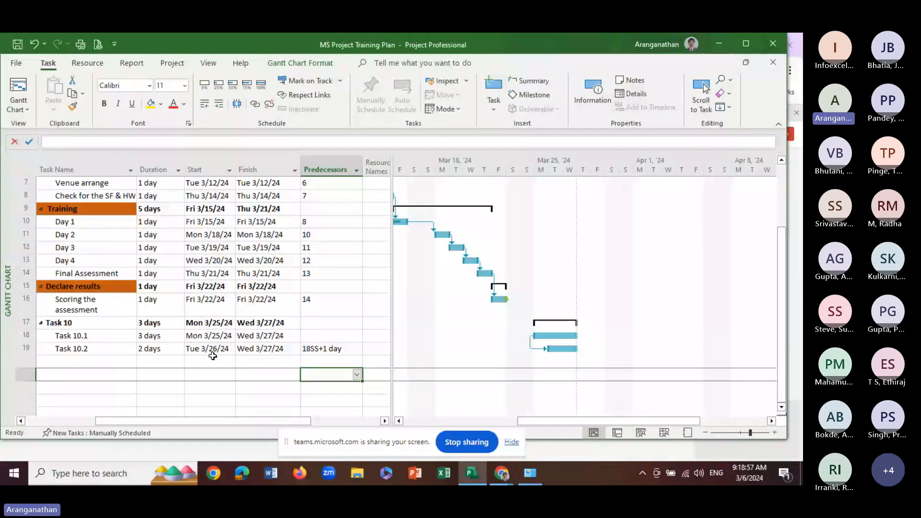
click(341, 353)
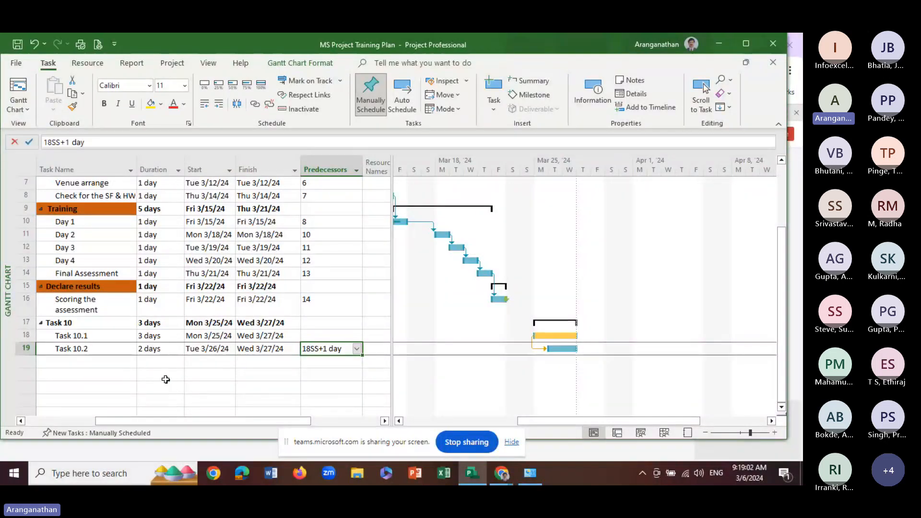
click(228, 375)
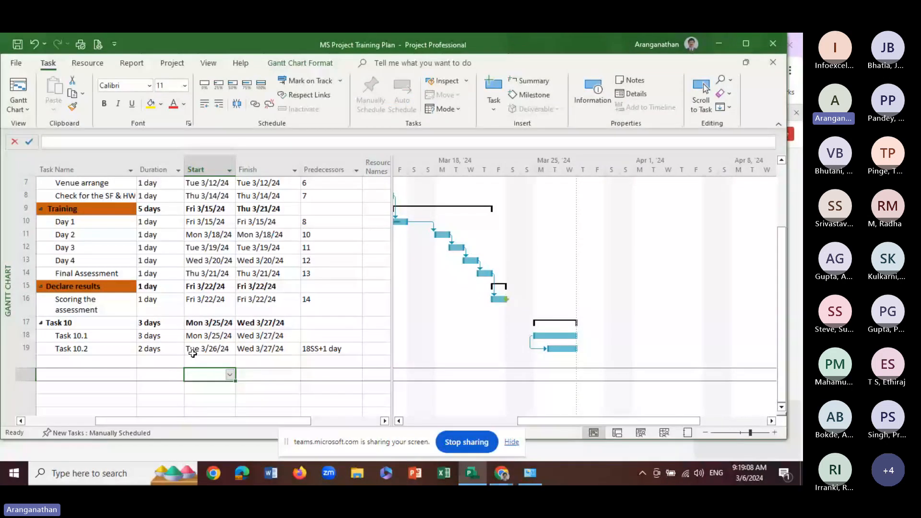
Switch the lagged link between Task 10.1 and Task 10.2 to the Finish-to-Finish (FF) type
double_click(546, 350)
click(426, 247)
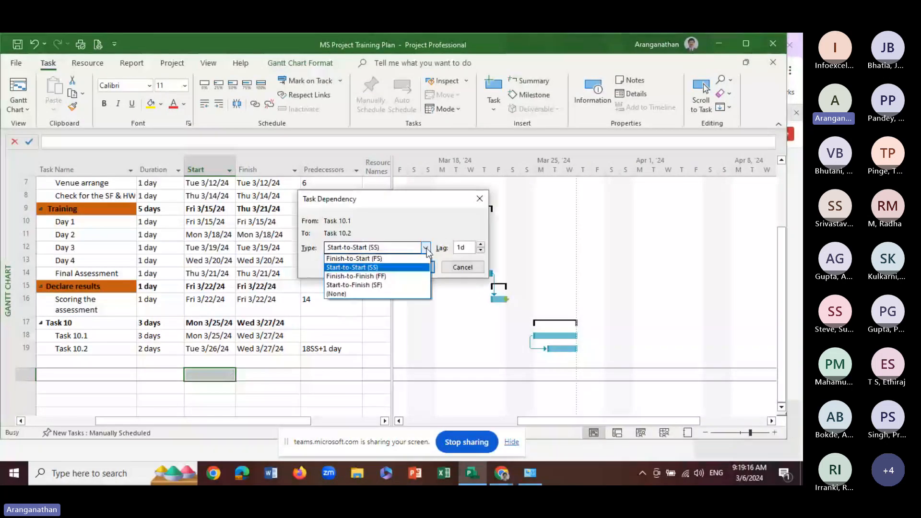
click(381, 276)
click(408, 268)
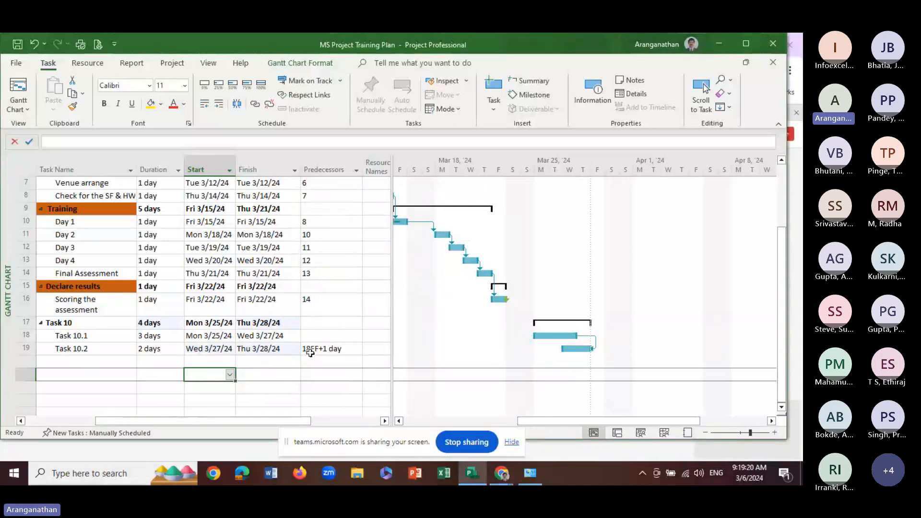
Clear the predecessor of Task 10.2 to remove its link to Task 10.1
click(325, 347)
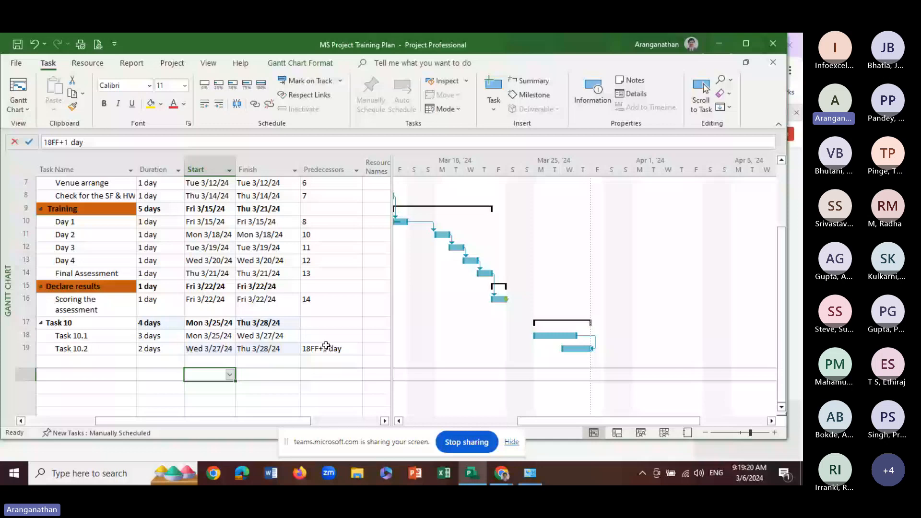
key(Delete)
click(274, 350)
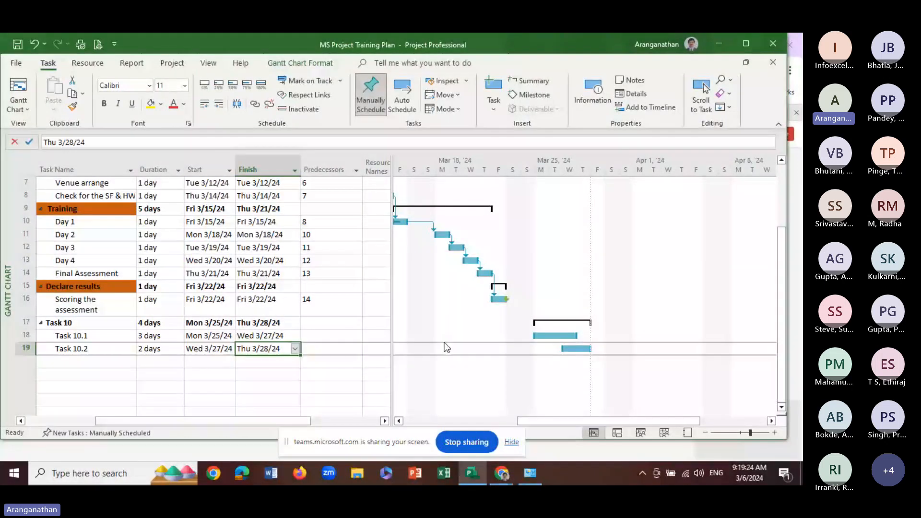
Link Task 10.1 to Task 10.2 again and set the dependency type to Finish-to-Finish (FF)
mouse_move(82, 337)
mouse_down()
mouse_move(82, 349)
mouse_move(72, 349)
mouse_up()
click(237, 103)
click(279, 402)
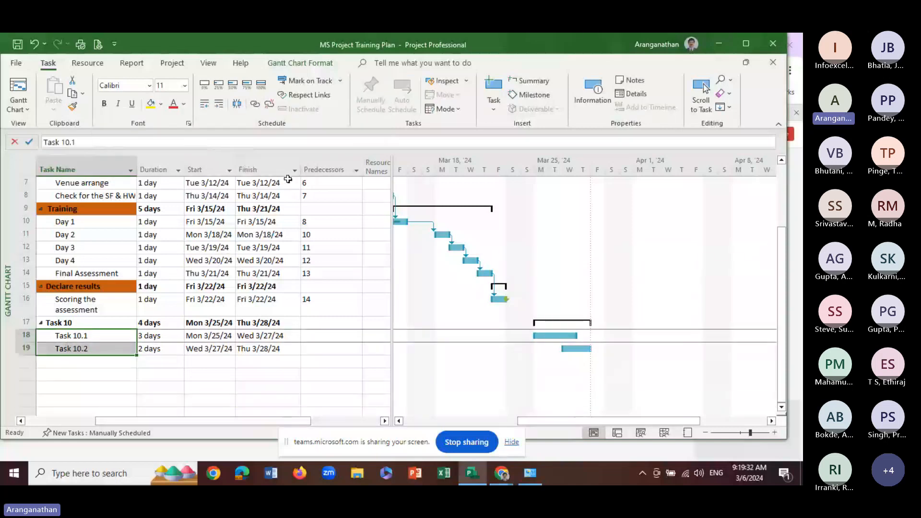
key(ctrl+F2)
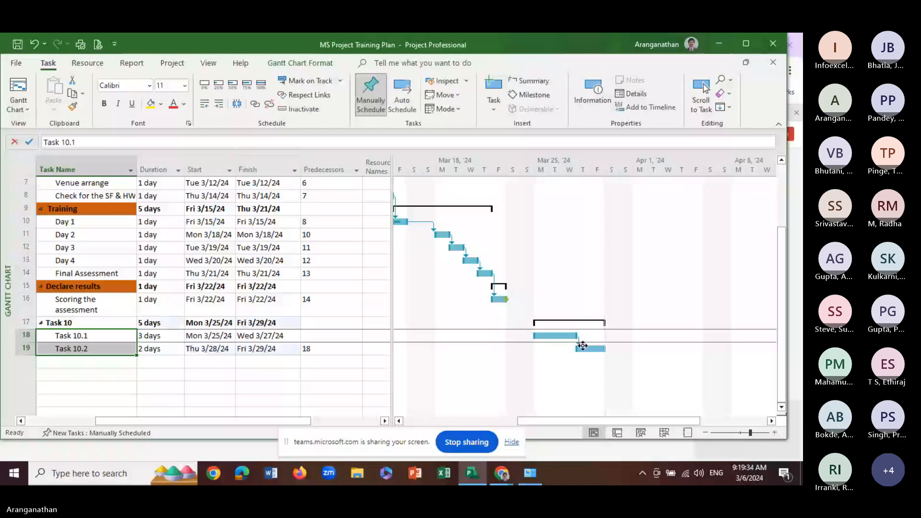
double_click(578, 343)
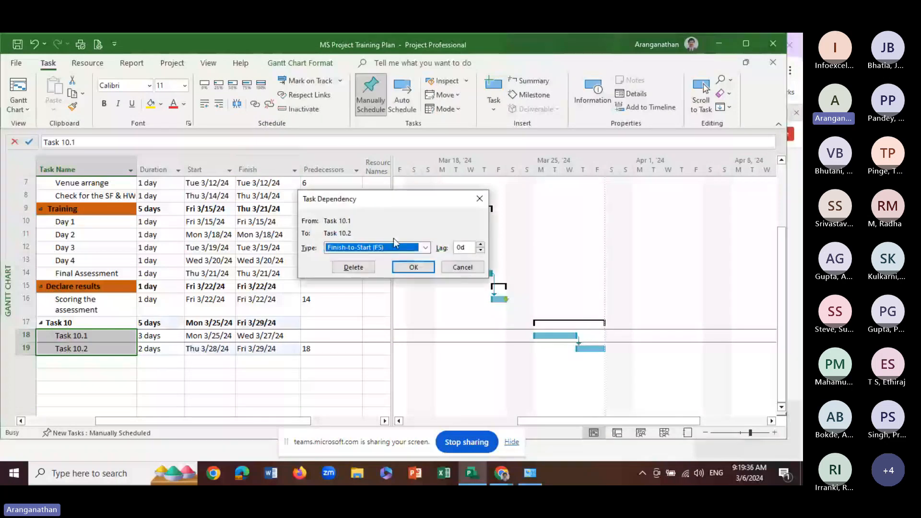
click(425, 248)
click(379, 278)
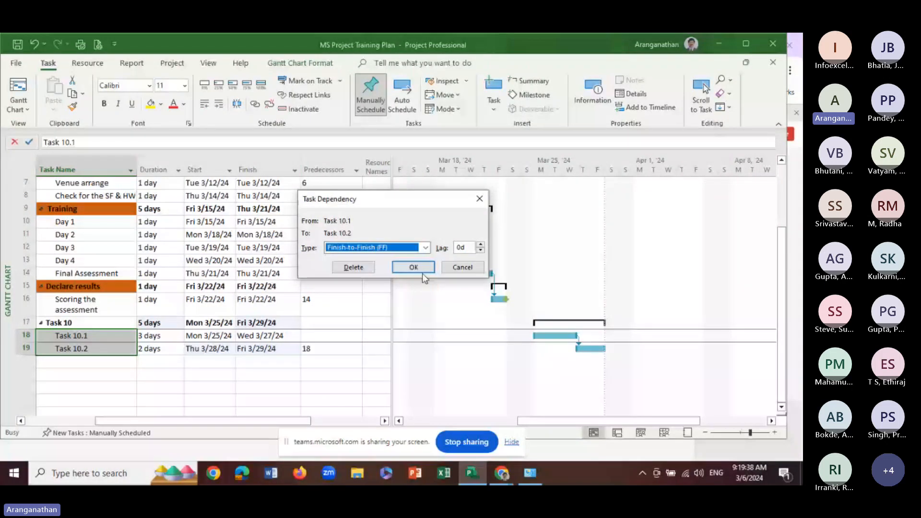
click(423, 272)
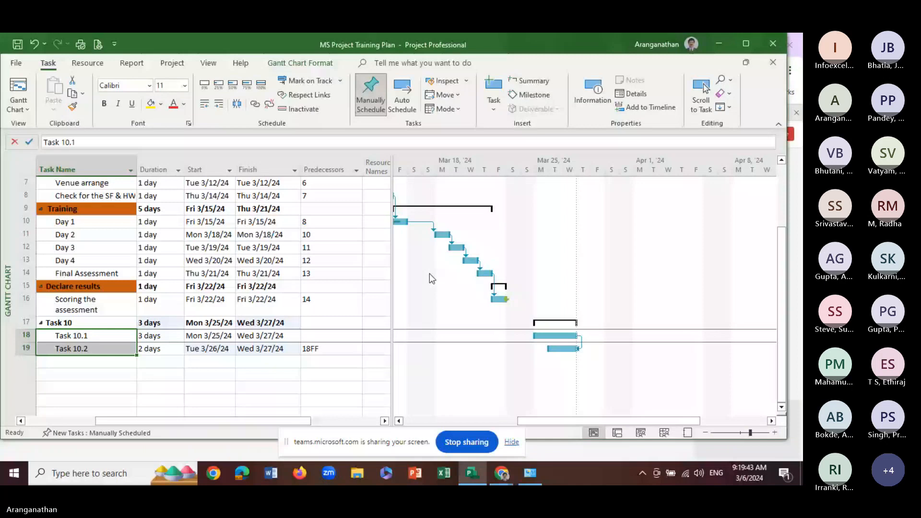
Mark Task 10.1 as 50% complete
click(177, 362)
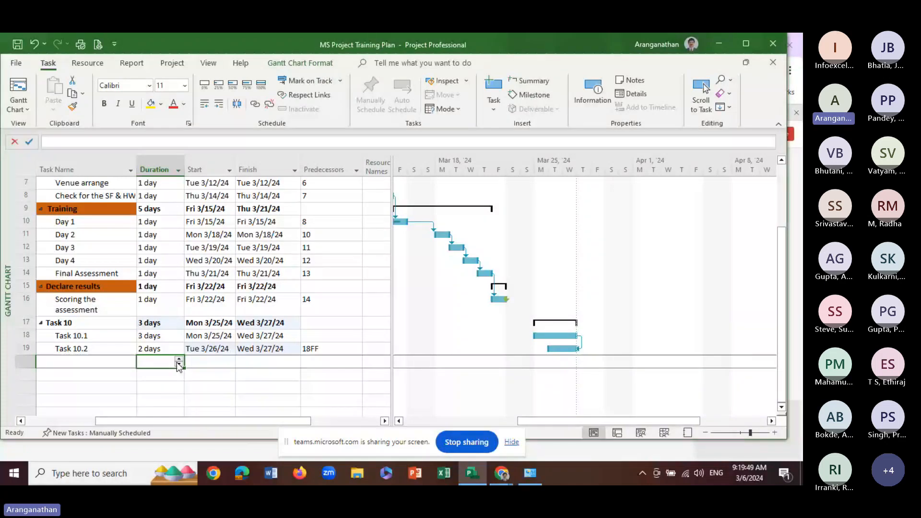
click(119, 338)
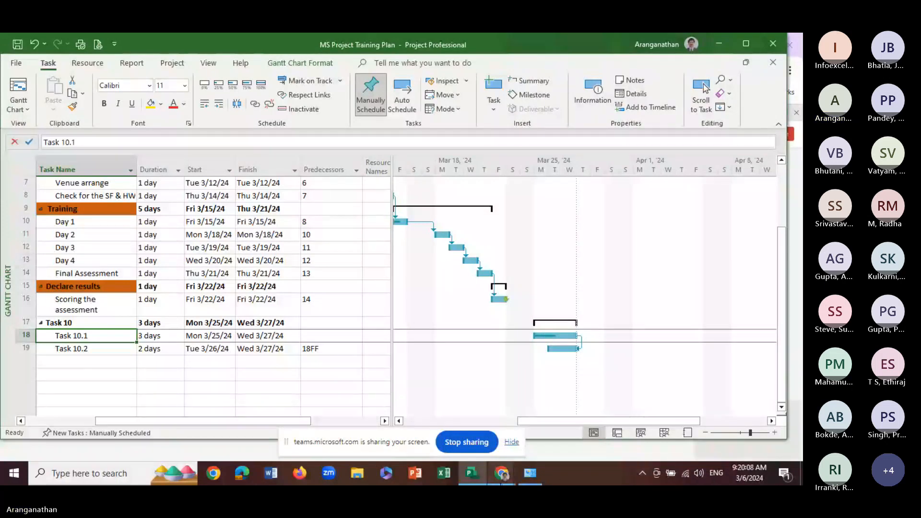
Switch to the Teams meeting window in Chrome to check it, and return to the training plan in Project
mouse_move(504, 474)
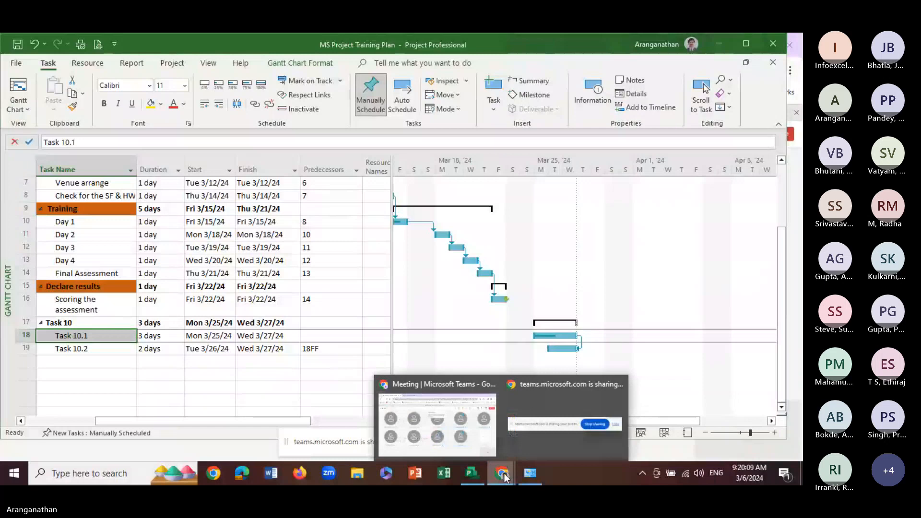
click(482, 453)
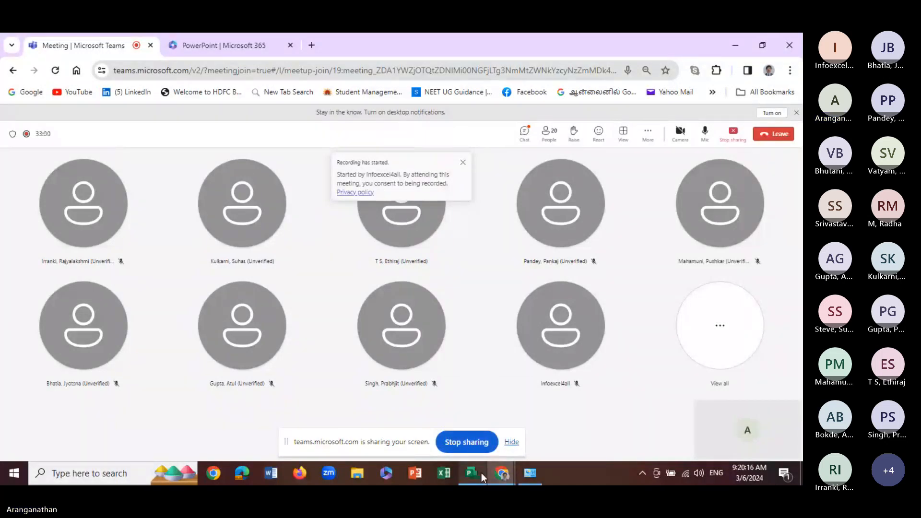
click(482, 473)
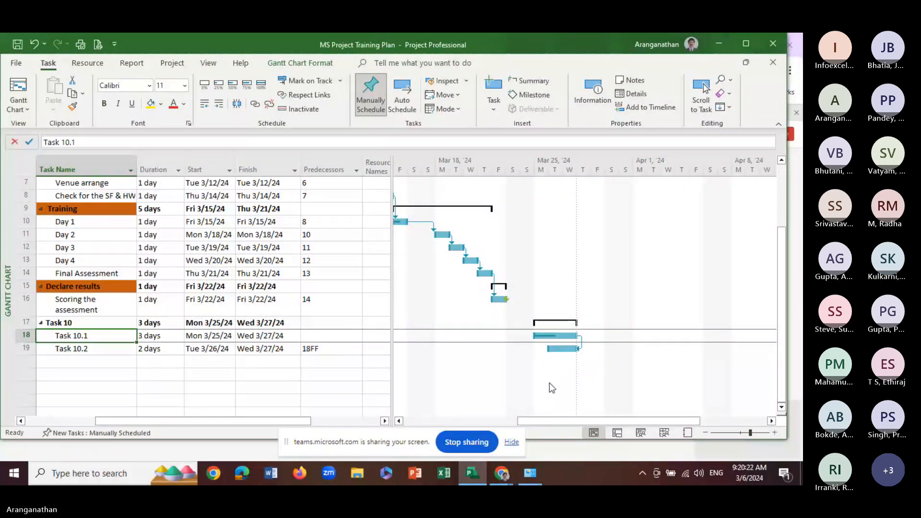
Examine the bar formatting options for Task 10.1's progress bar and task bar, and close them without changes
double_click(552, 336)
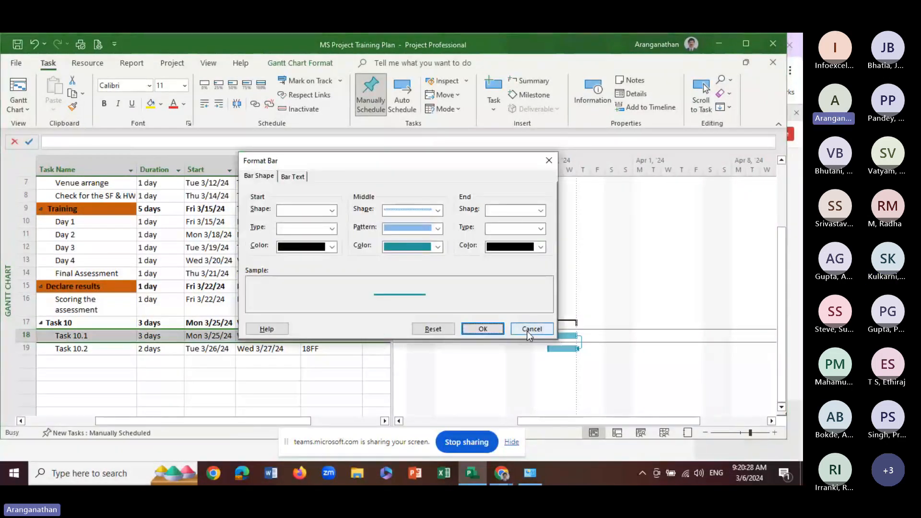
click(531, 330)
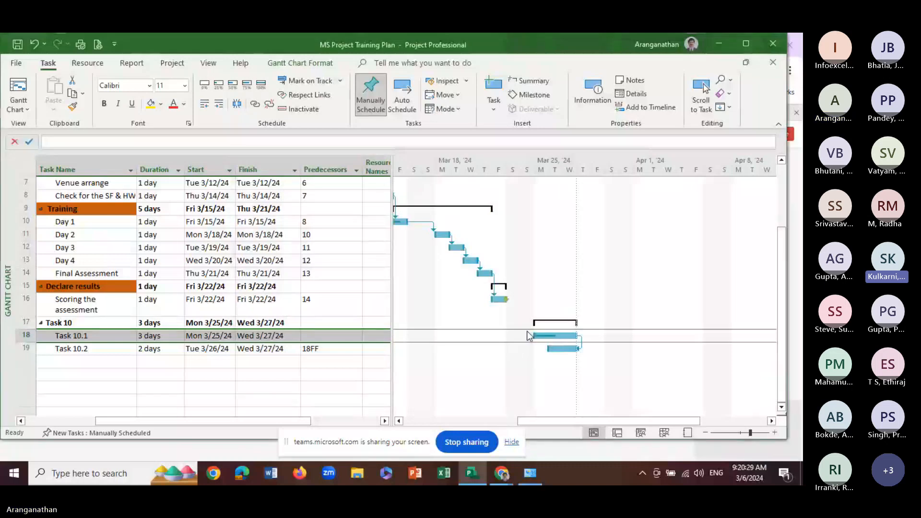
double_click(569, 336)
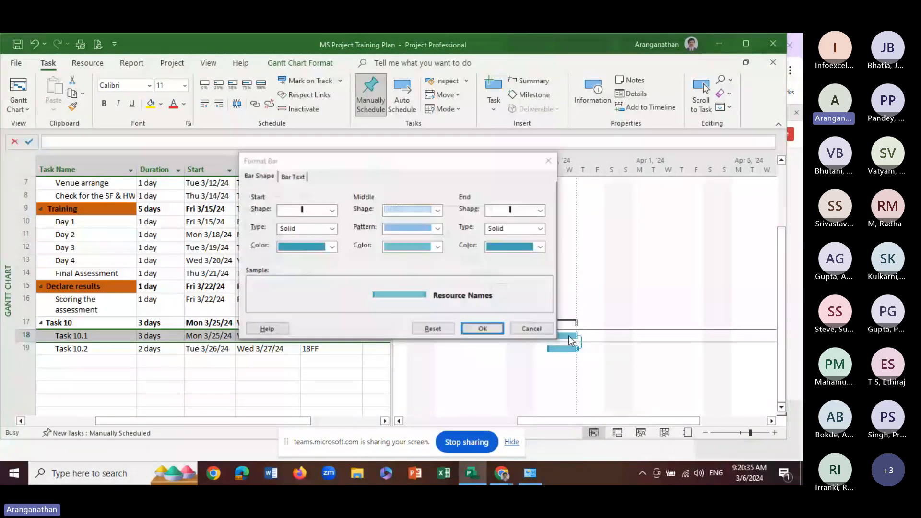
click(298, 175)
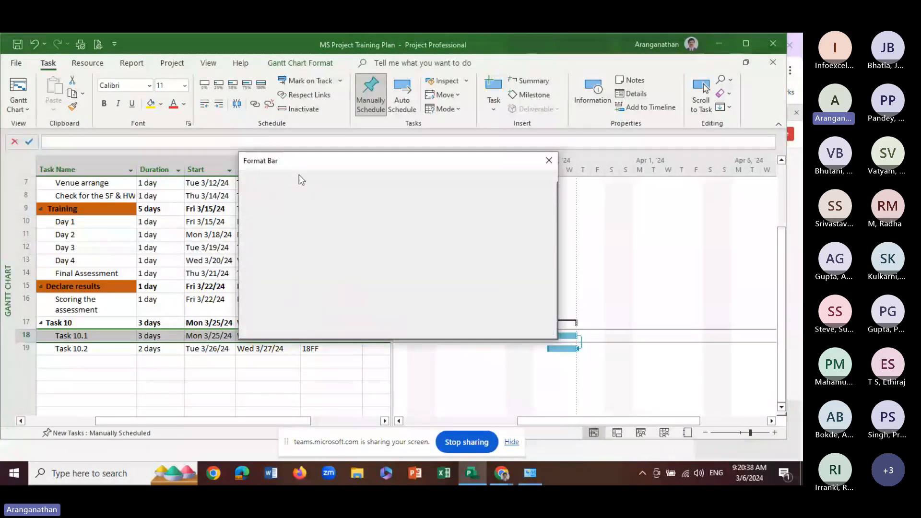
click(532, 329)
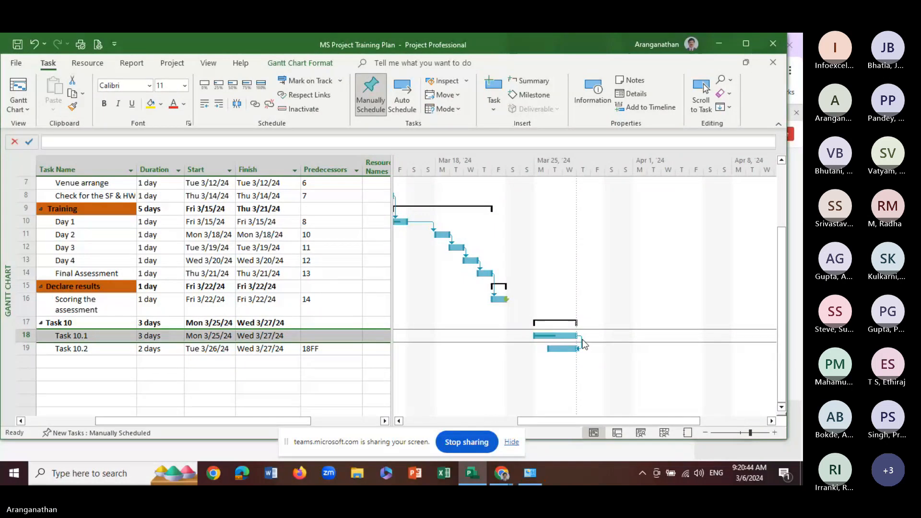
Set the percent complete of Task 10.1 to 60 in its task information
click(283, 335)
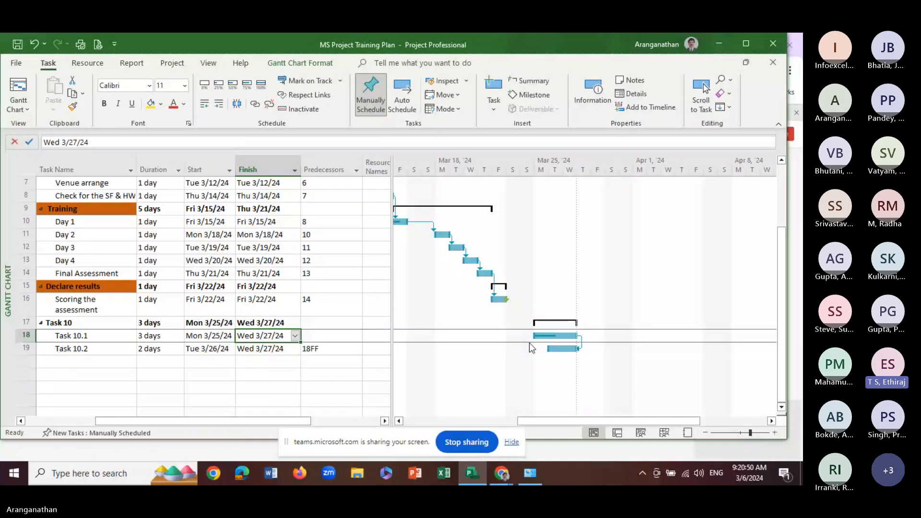
click(80, 338)
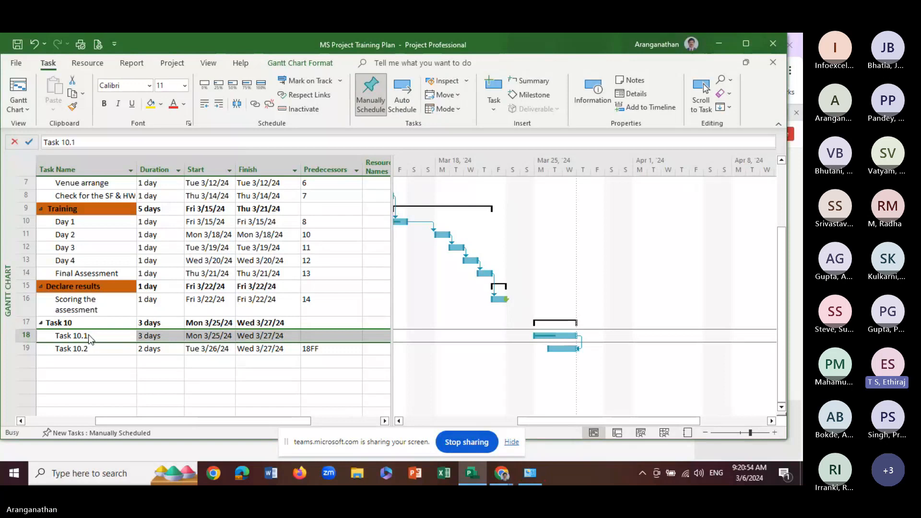
double_click(89, 336)
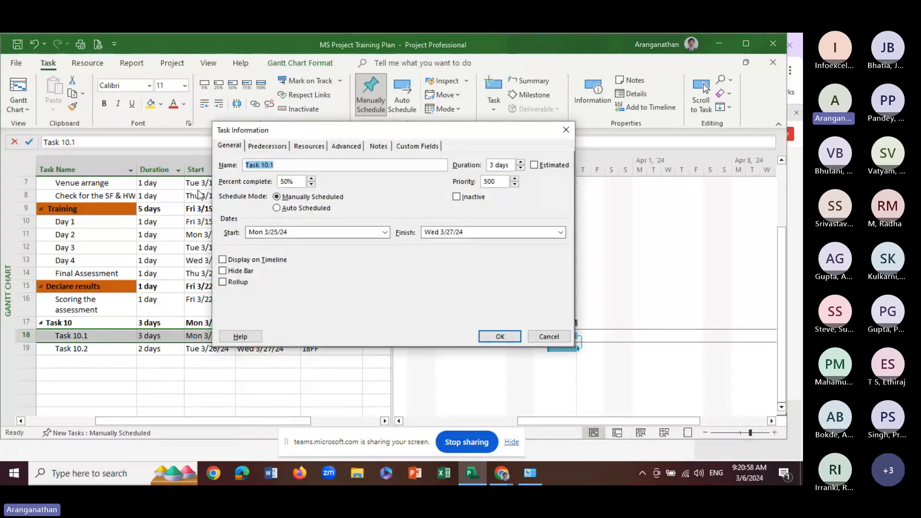
double_click(289, 183)
text(60)
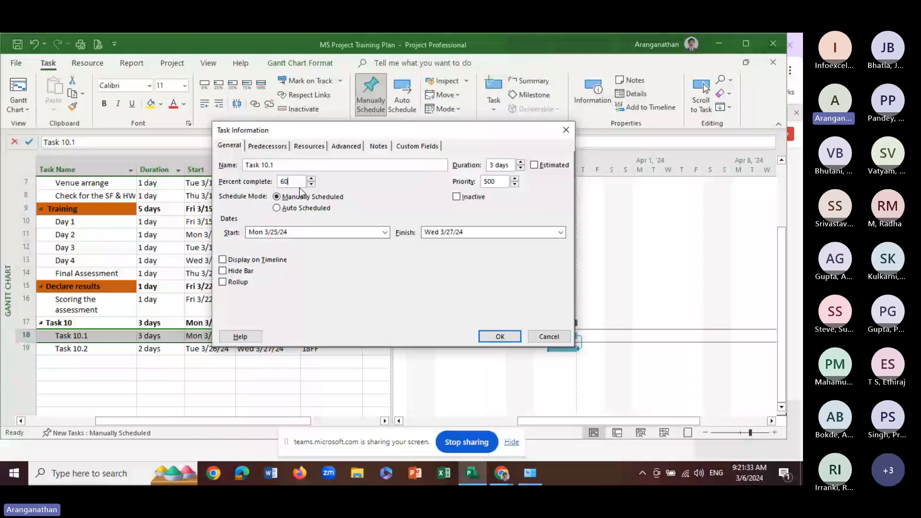
click(491, 338)
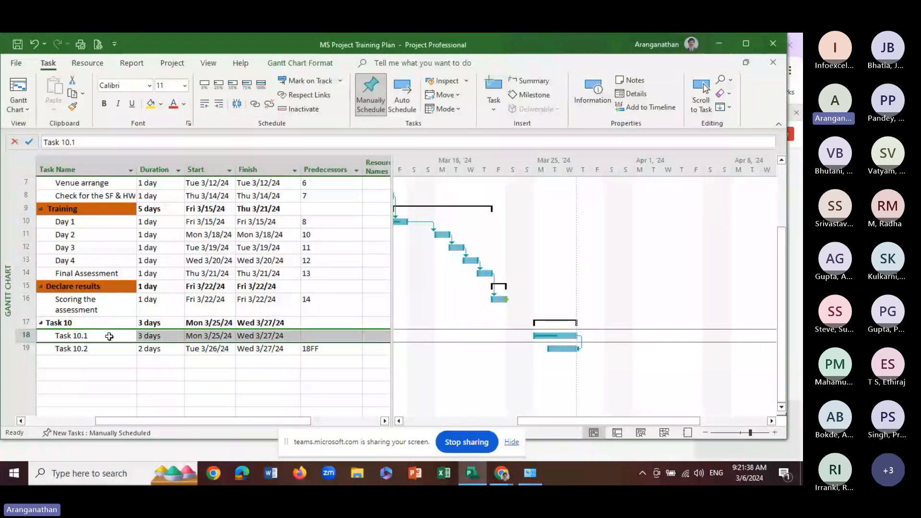
Examine the bar shape settings of Task 10.1's progress bar and cancel without changing them
click(551, 335)
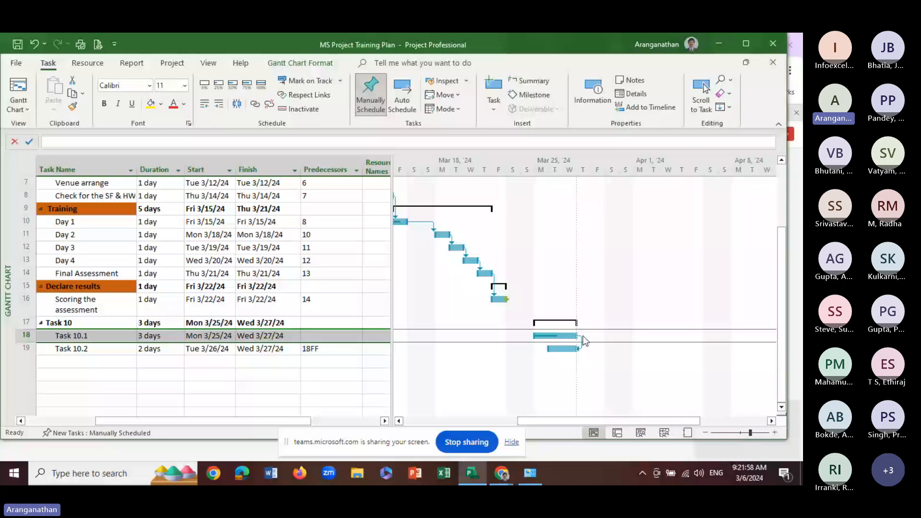
right_click(542, 337)
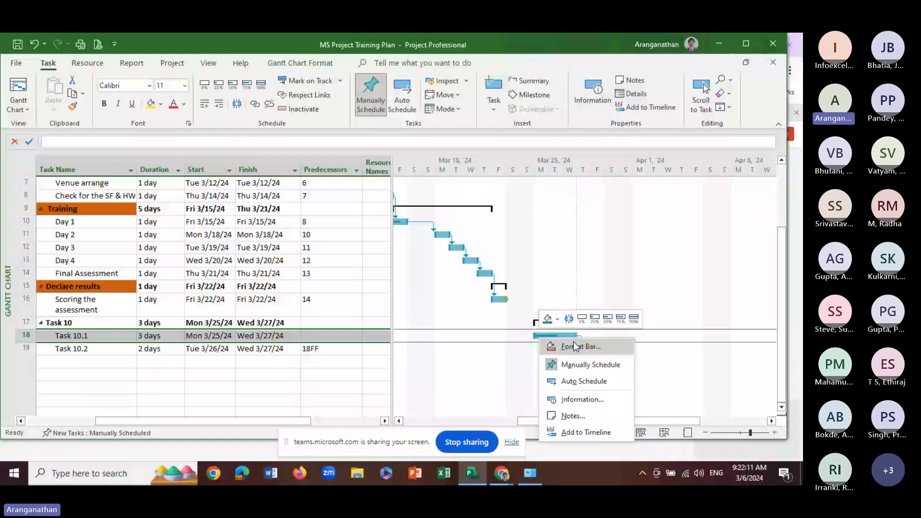
click(588, 348)
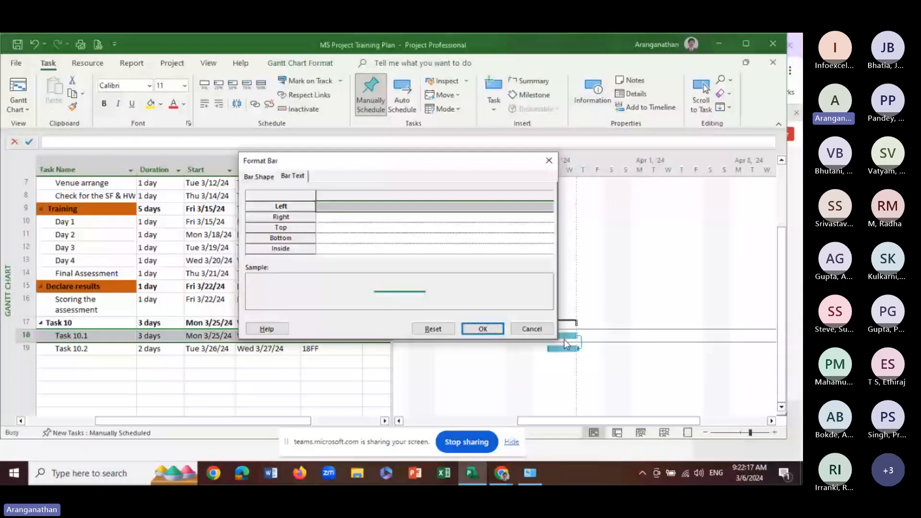
click(267, 178)
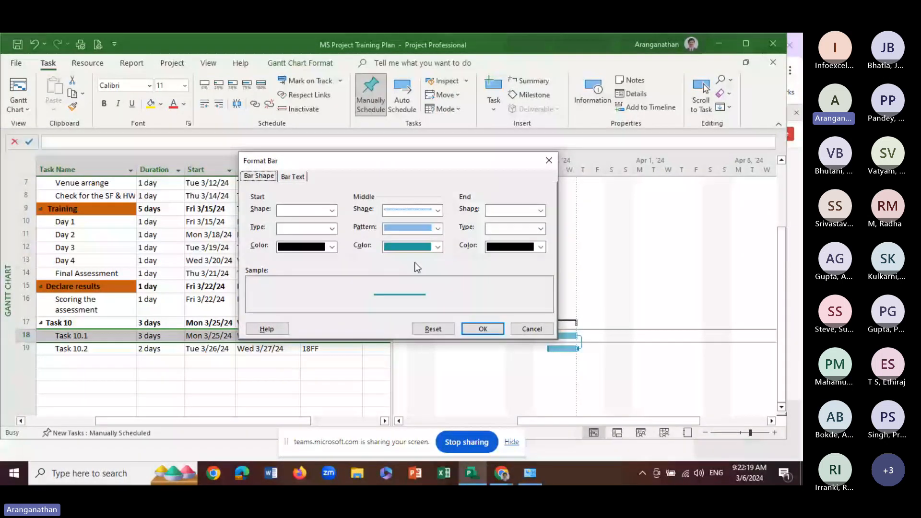
click(521, 328)
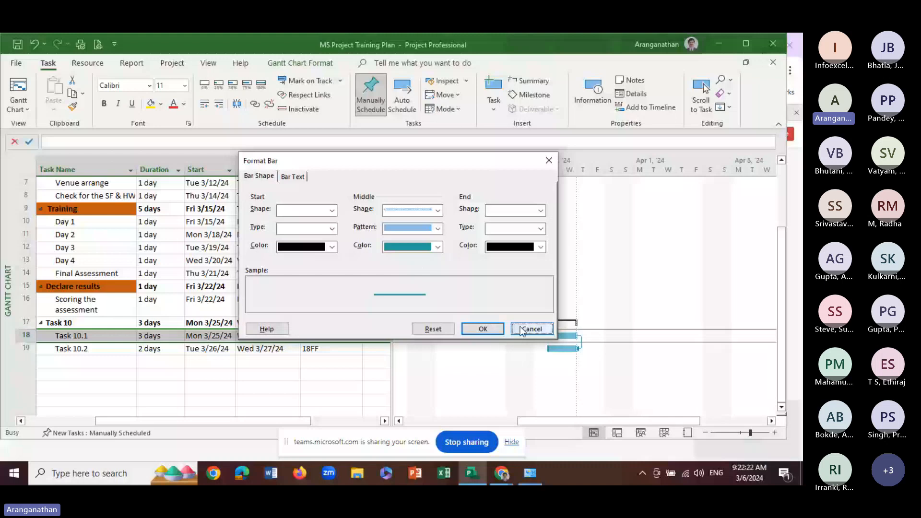
Mark Task 10.2 as 100% complete and check its completion mark in the indicators column
click(81, 344)
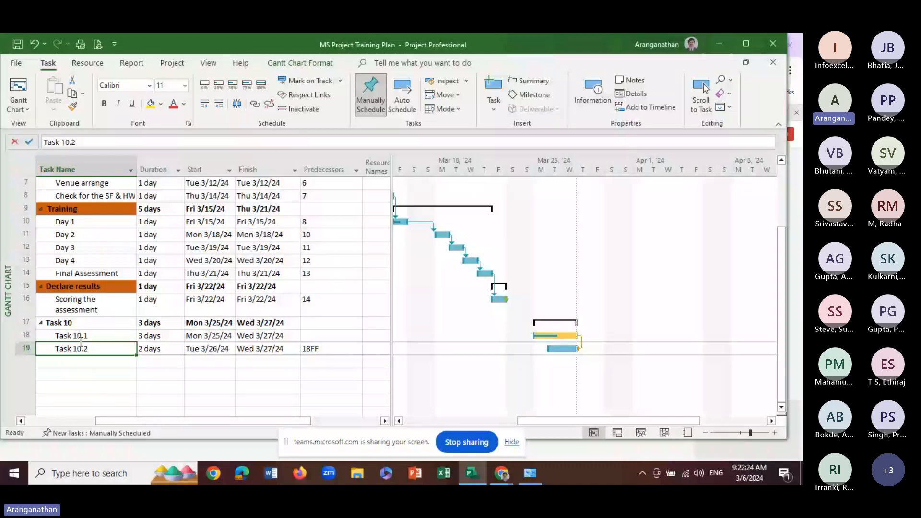
click(80, 337)
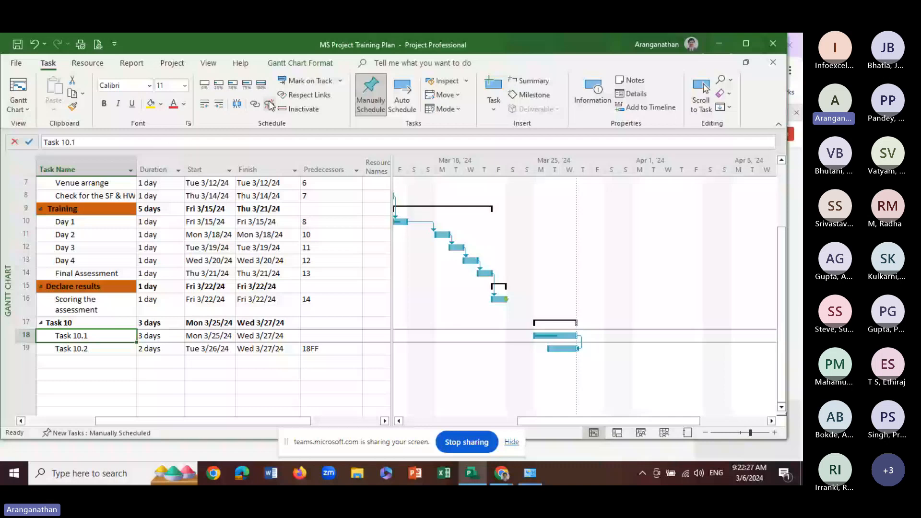
key(Down)
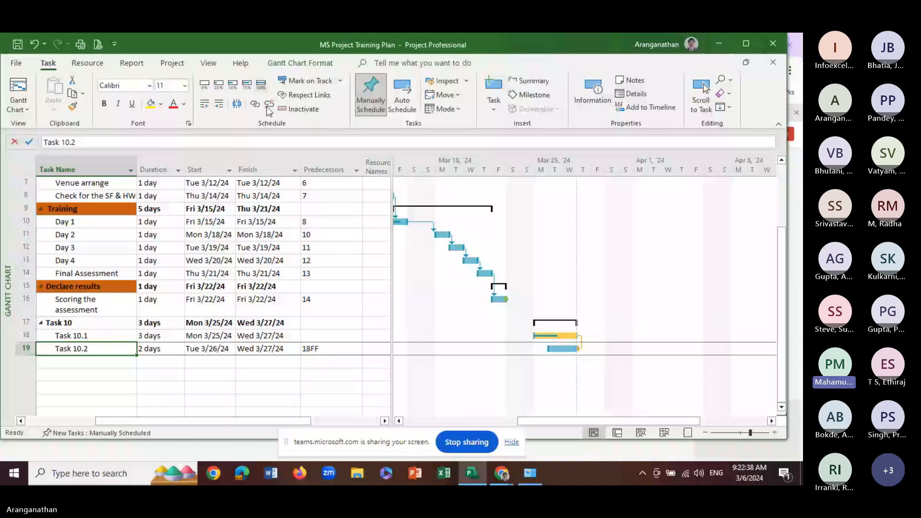
click(89, 351)
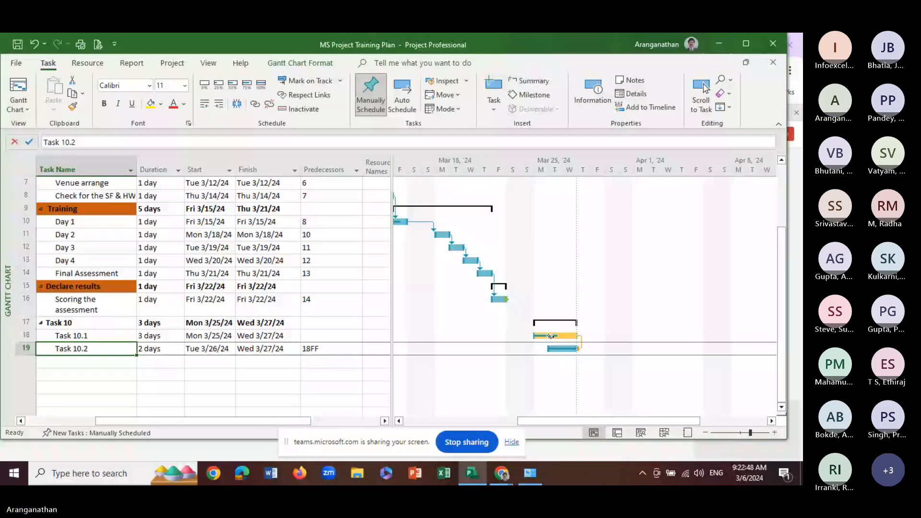
click(399, 421)
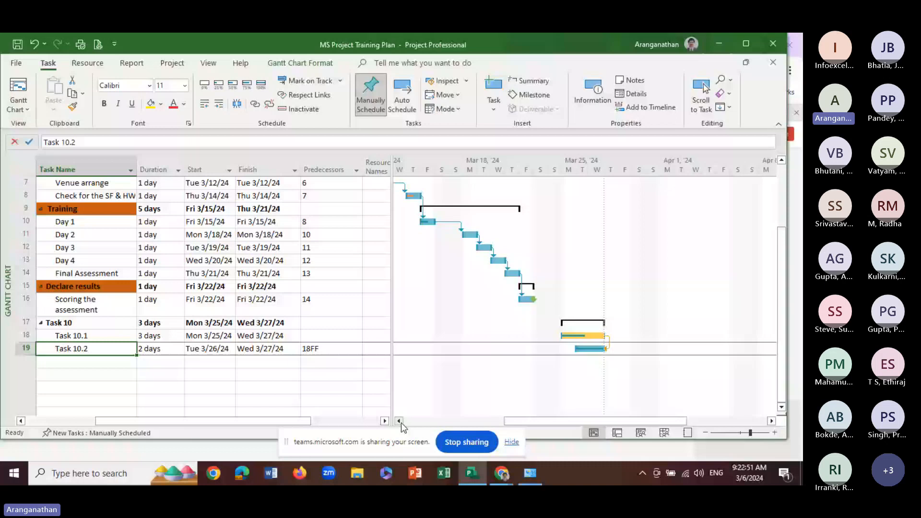
click(59, 424)
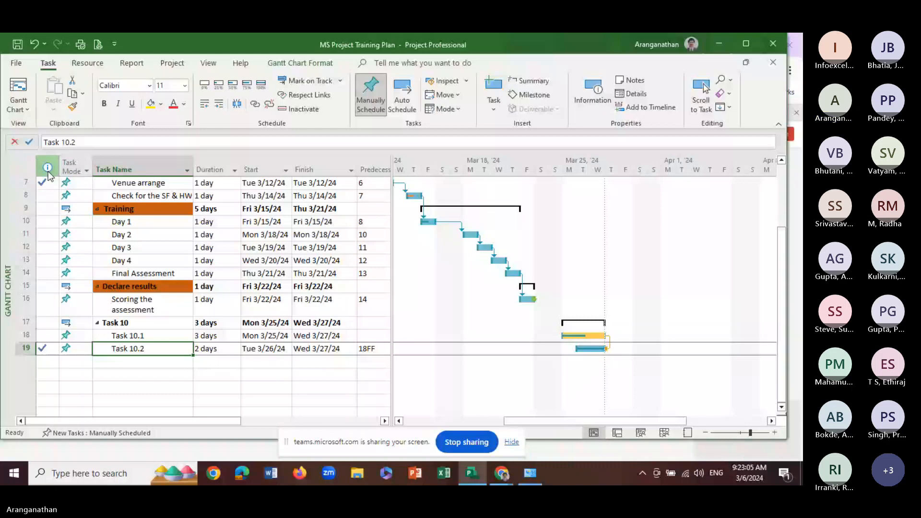
mouse_move(42, 350)
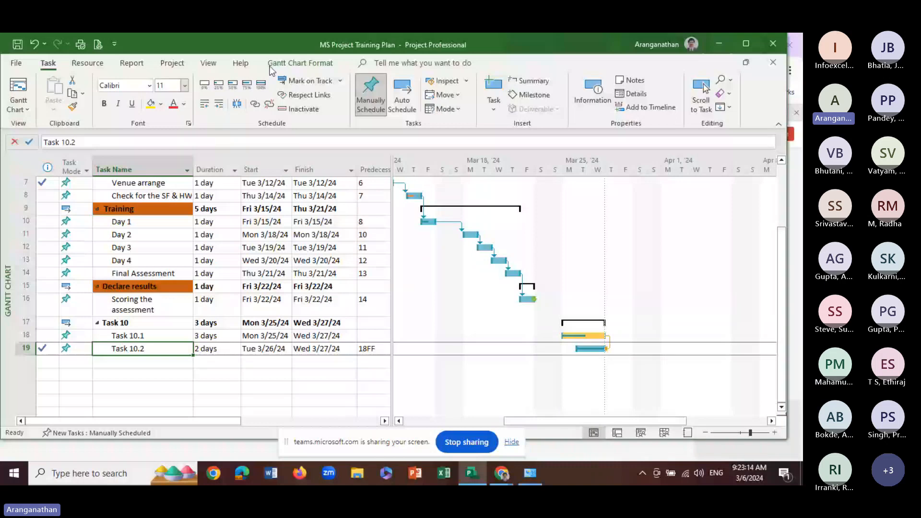
Mark Day 3 as 100% complete and adjust the split so the task table shows the full Predecessors column
click(246, 83)
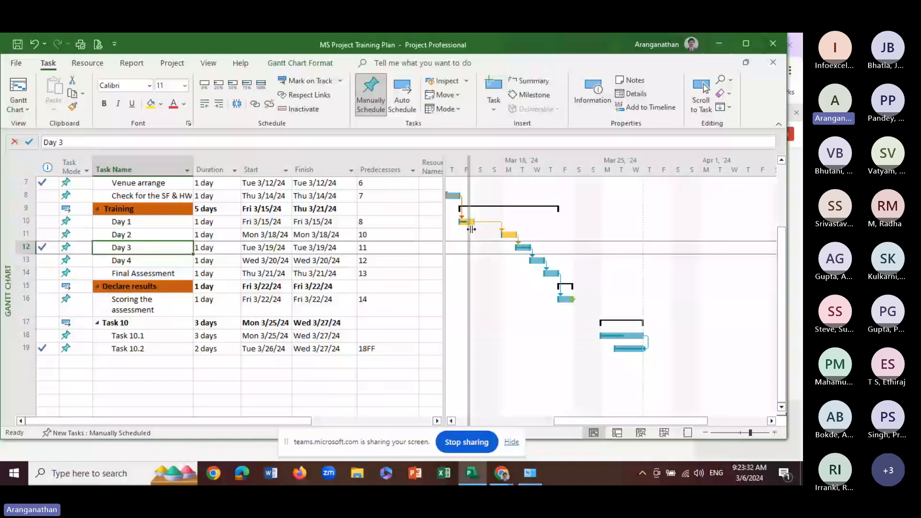
drag(471, 229, 435, 229)
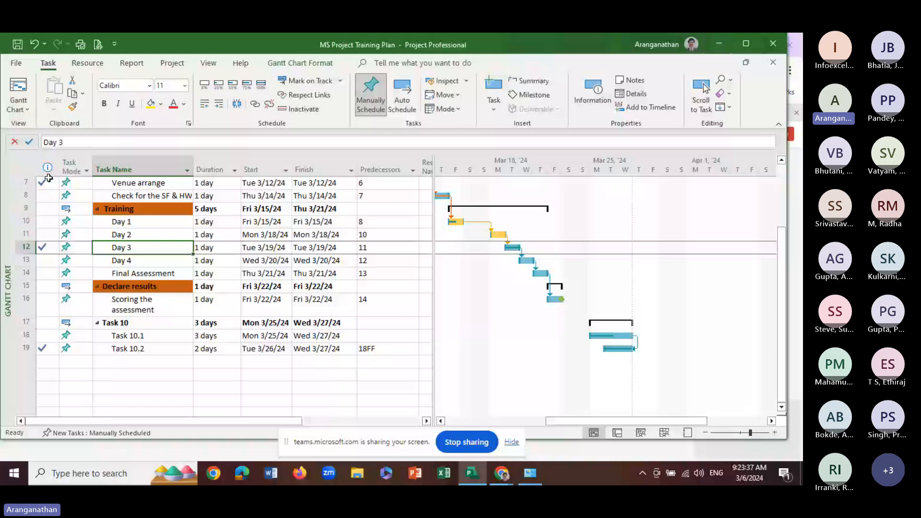
mouse_move(37, 353)
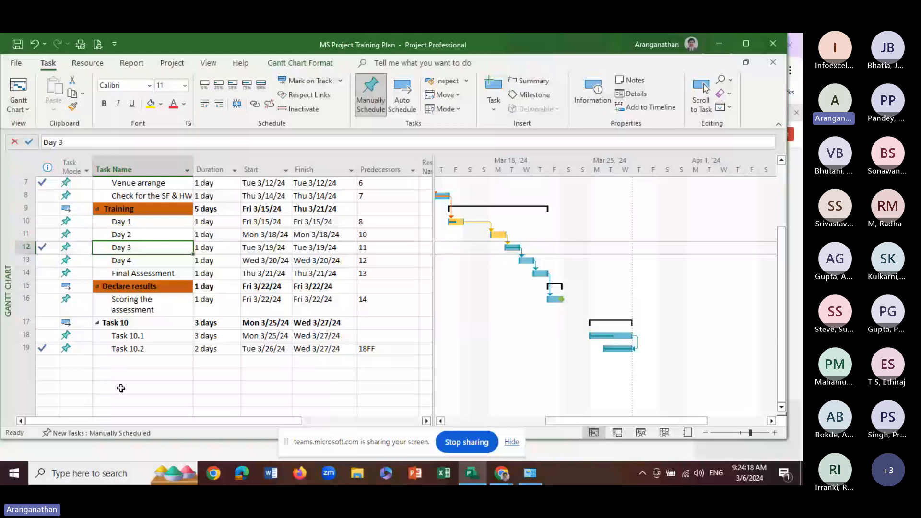
With Project Software Purchase selected, review the list of built-in views and the resource details form, and close both
click(116, 336)
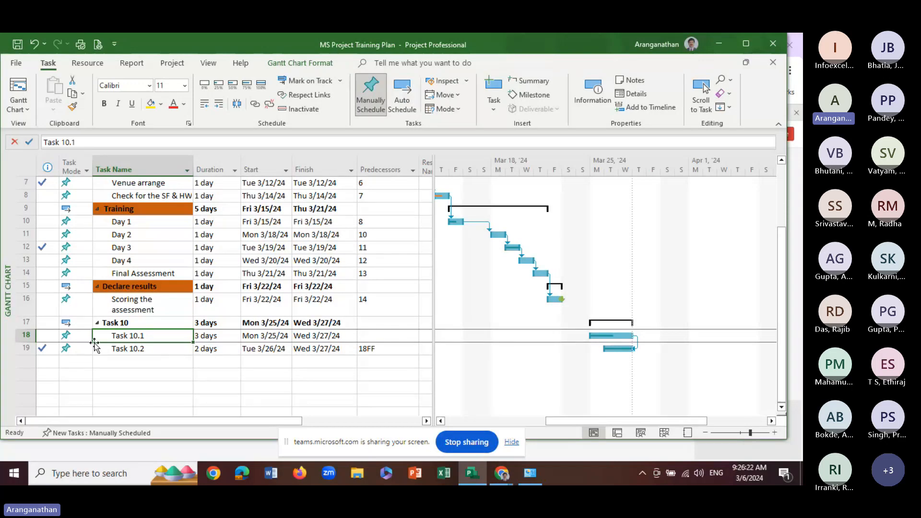
click(131, 363)
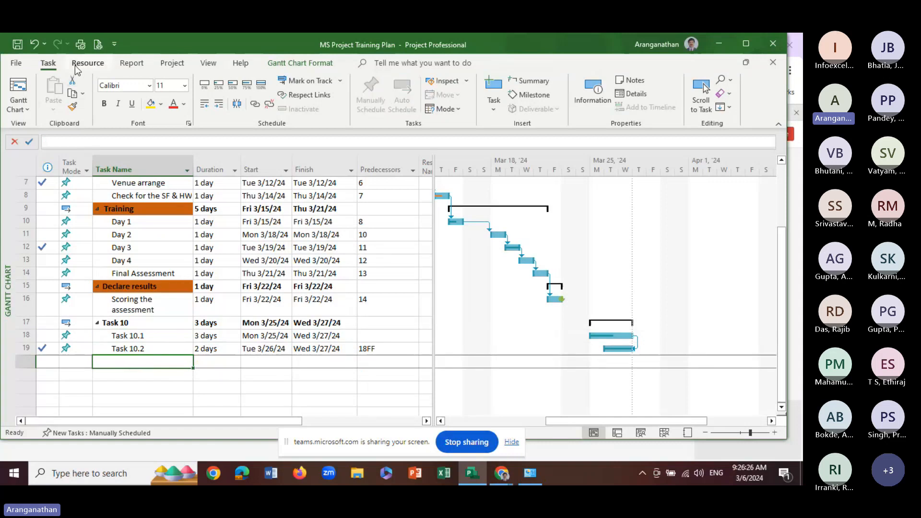
scroll(165, 255, up, 3)
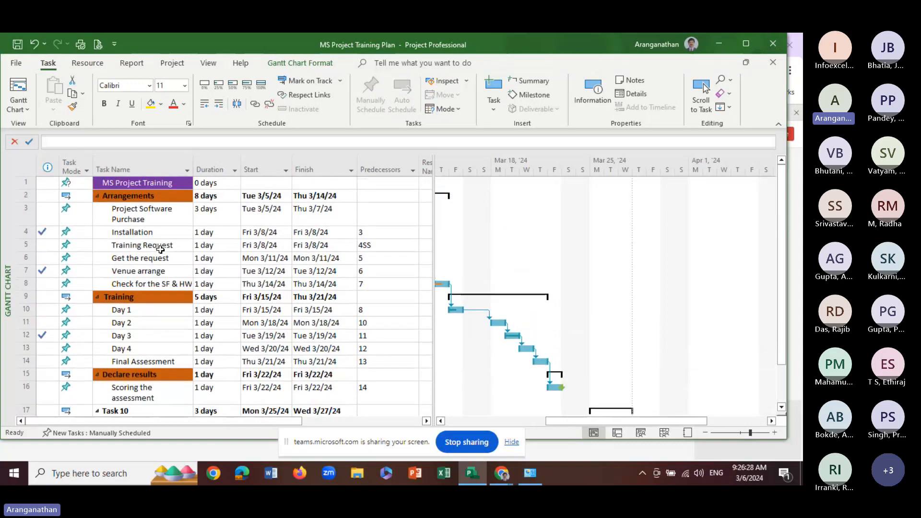
click(142, 214)
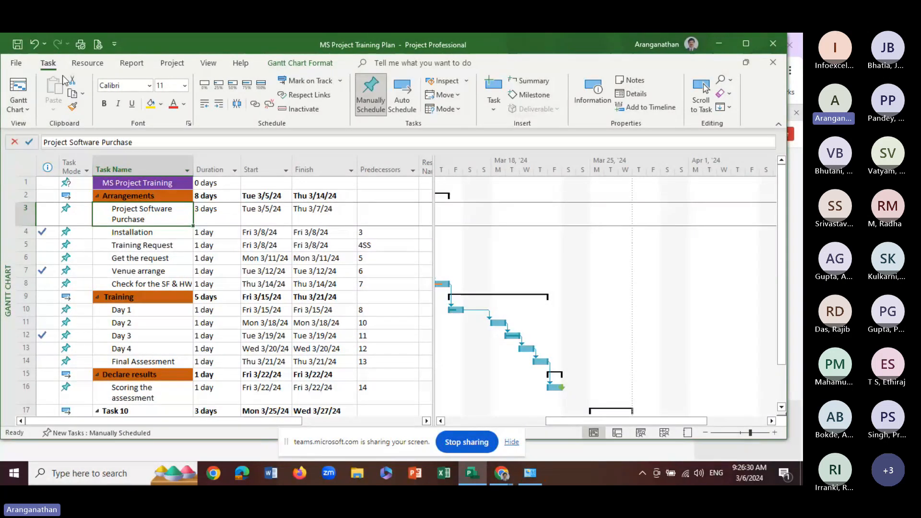
click(85, 65)
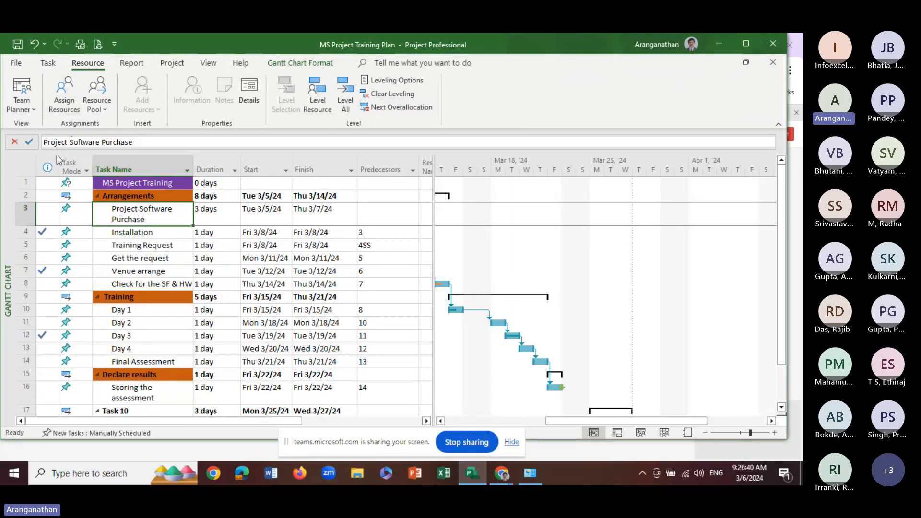
click(33, 113)
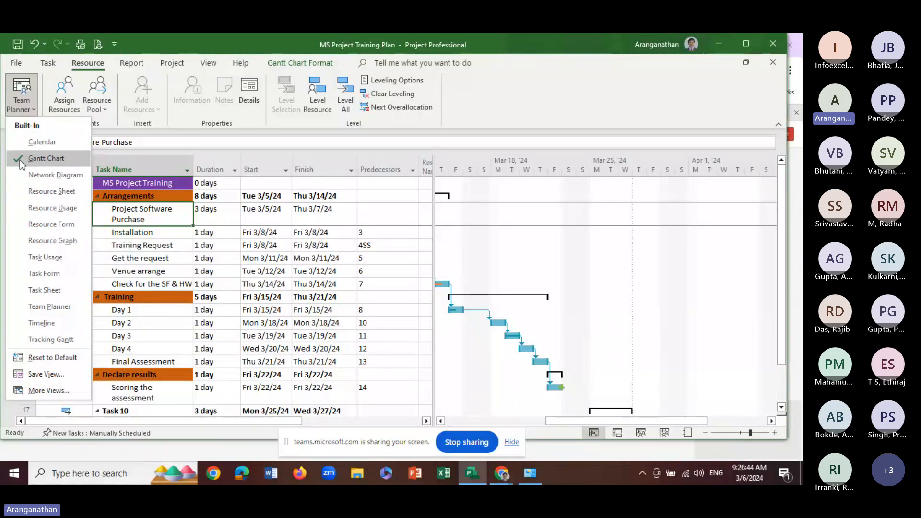
click(220, 231)
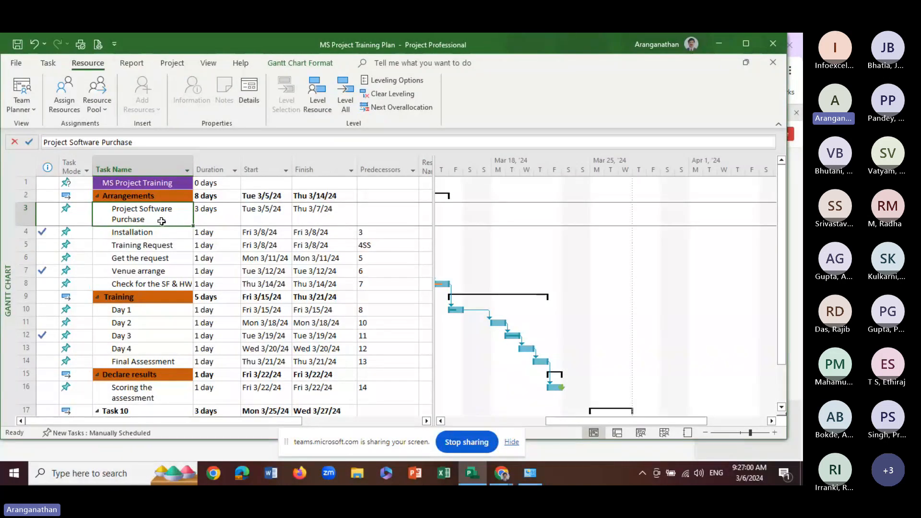
click(249, 93)
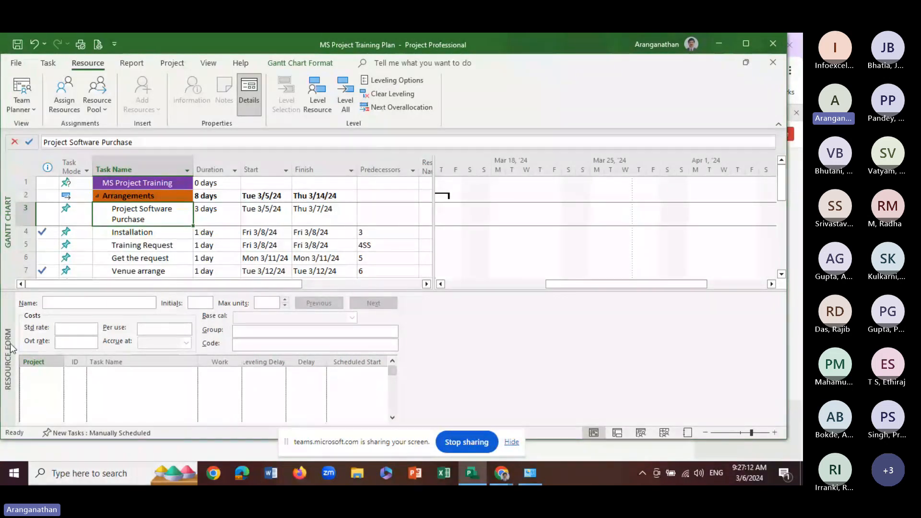
click(254, 94)
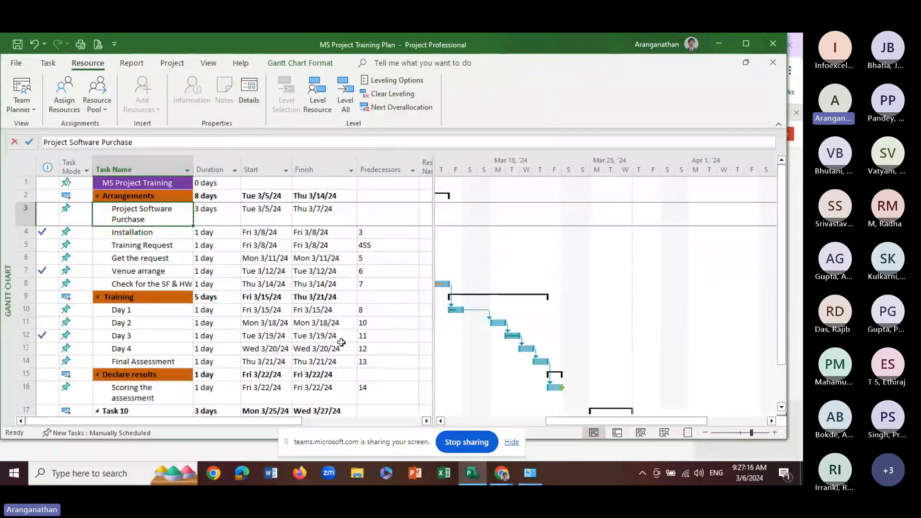
View the Assign Resources dialog for the Training Request task and close it without assigning anything
click(120, 246)
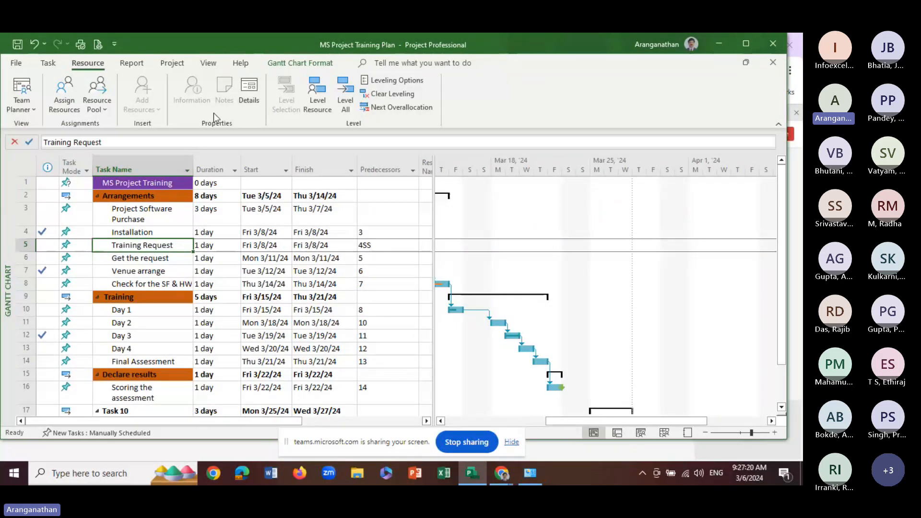
click(71, 98)
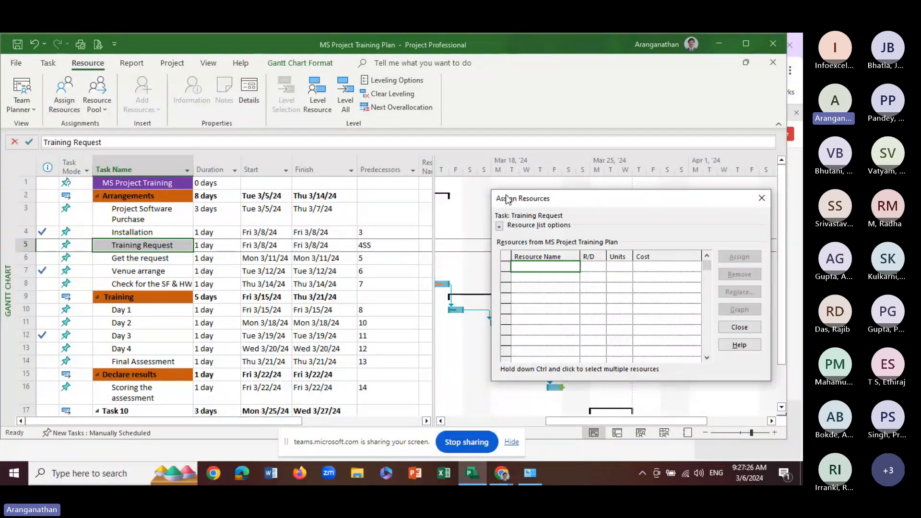
click(762, 199)
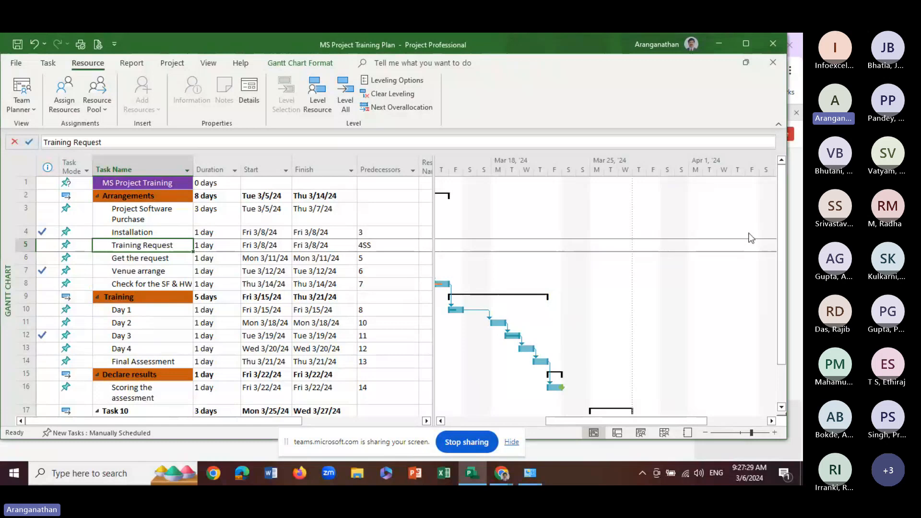
Review the resource sharing options for the training plan and cancel without changing them
click(47, 64)
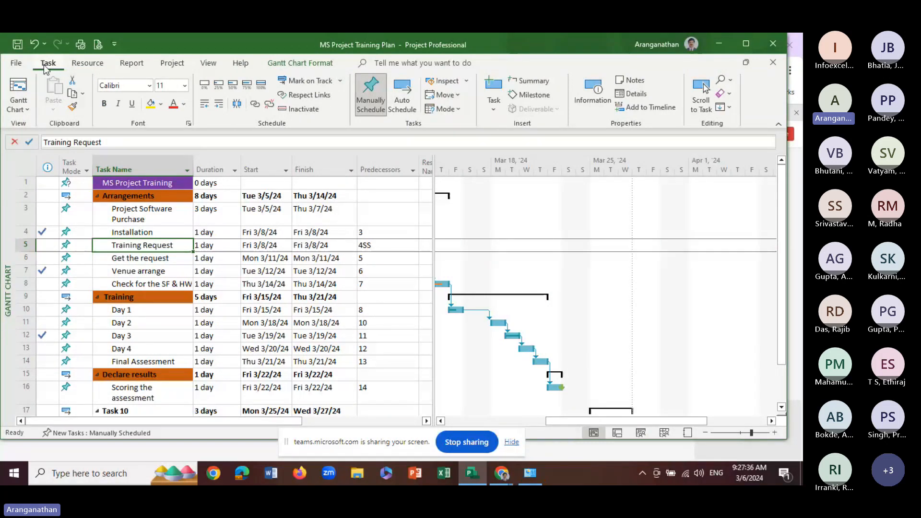
click(96, 66)
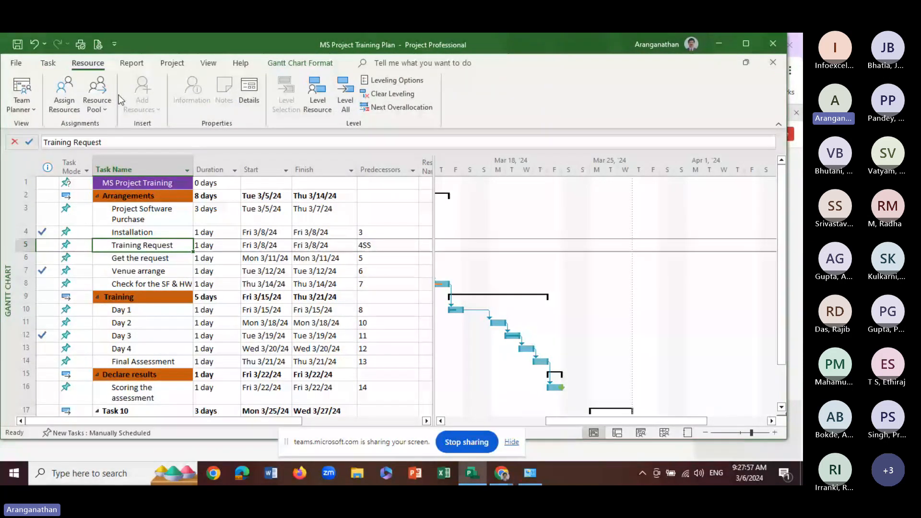
click(104, 106)
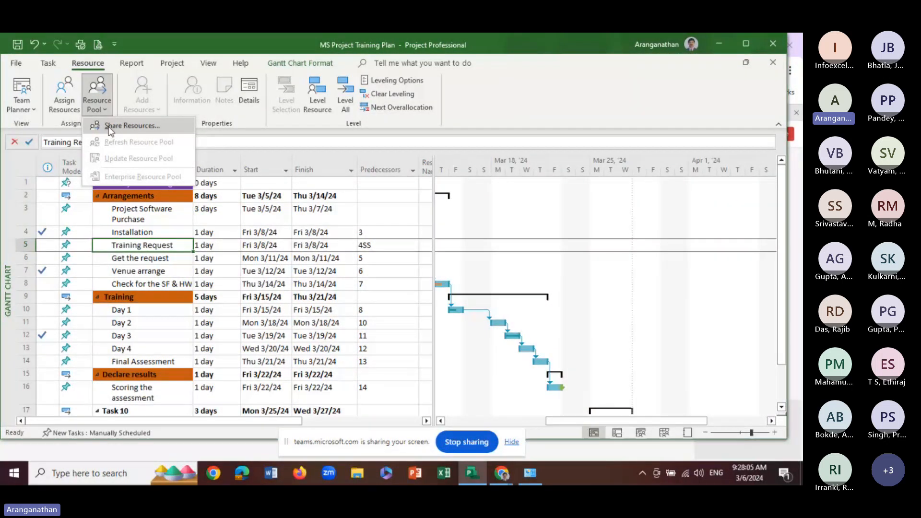
click(110, 129)
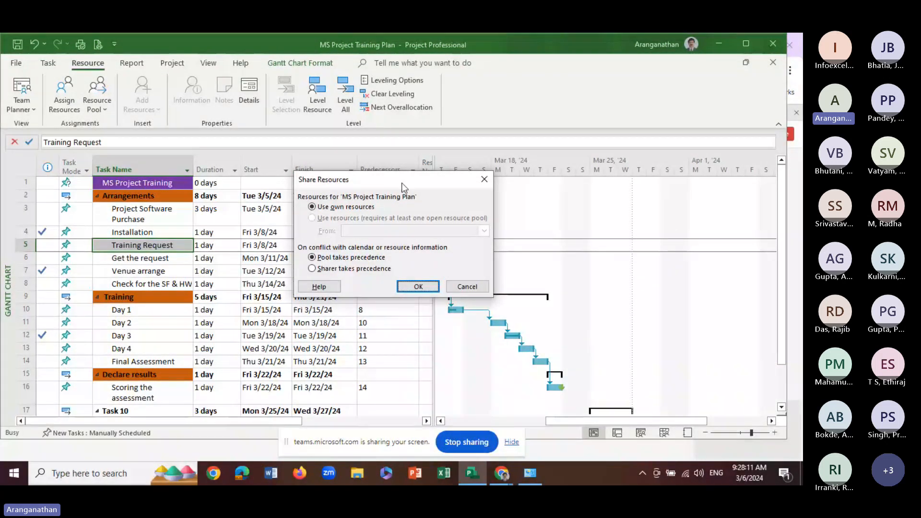
click(465, 286)
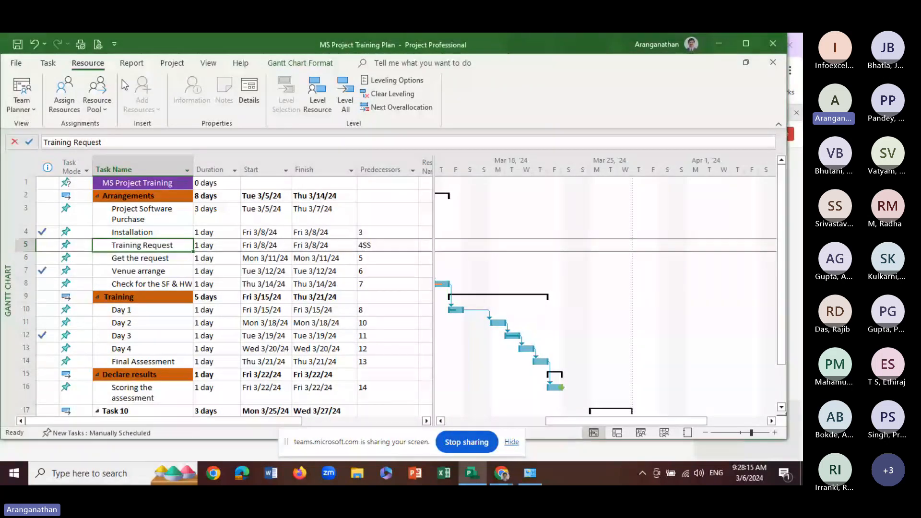
Look over the project-level commands and the other available resource views, keeping the Gantt chart displayed
click(170, 64)
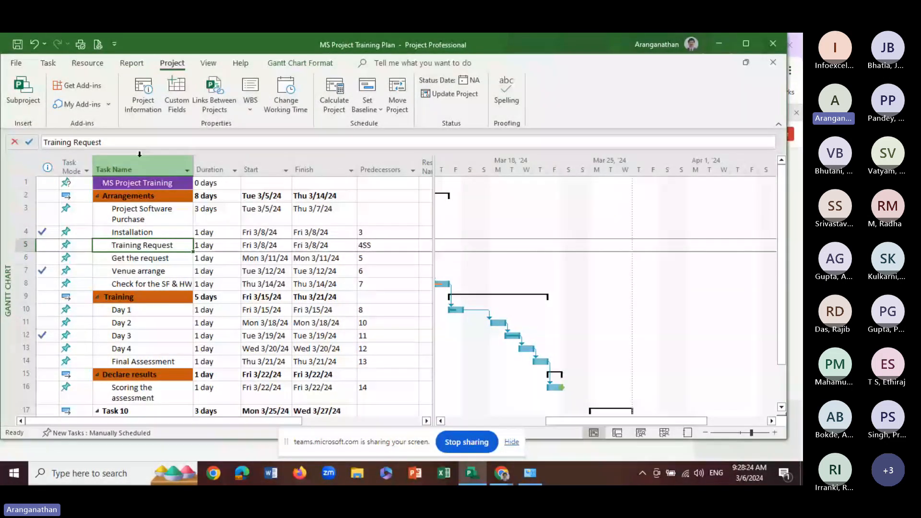
click(210, 64)
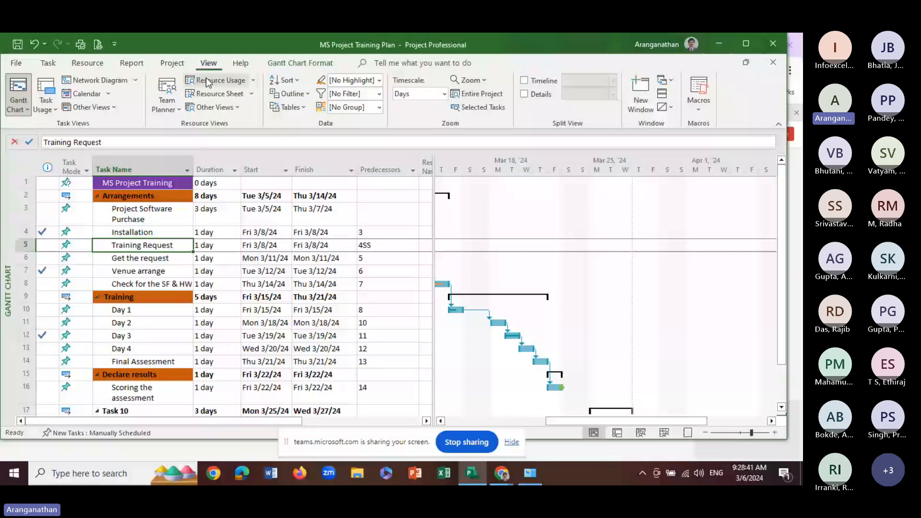
click(223, 107)
click(207, 260)
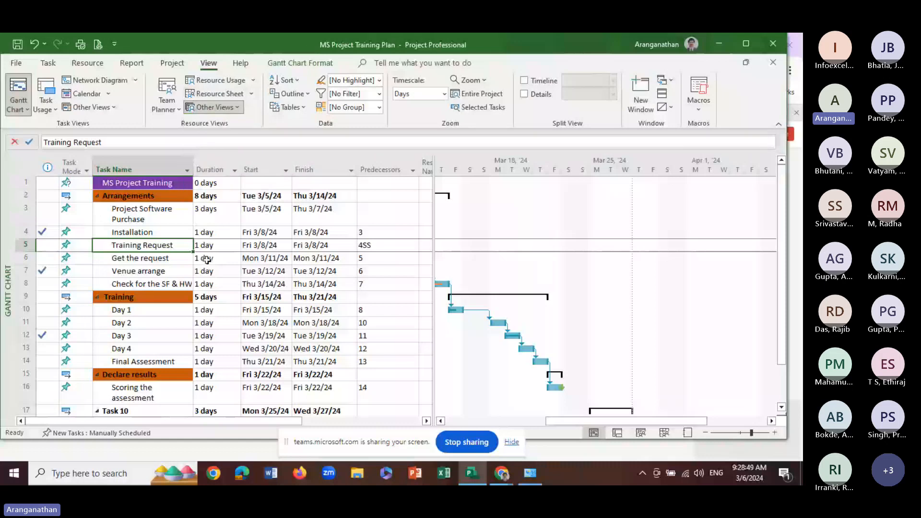
Switch the training plan from the Gantt chart to the Resource Sheet view
click(158, 222)
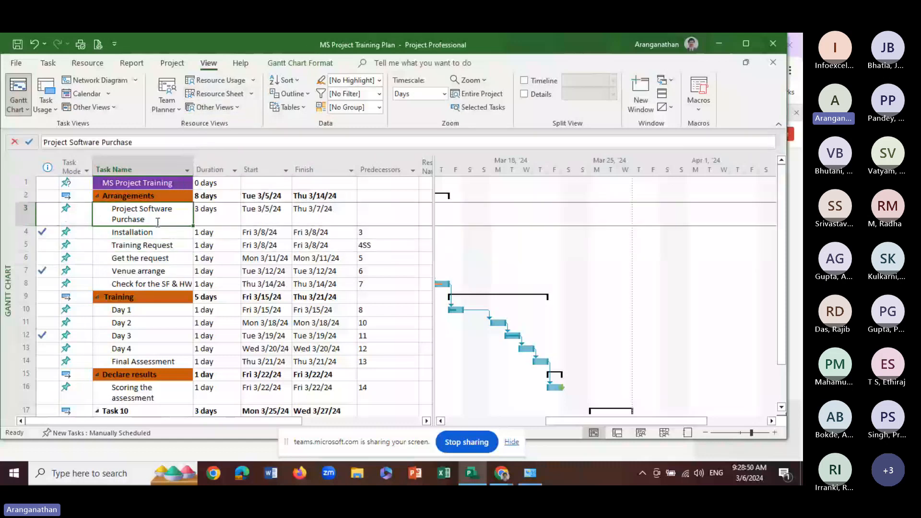
click(224, 95)
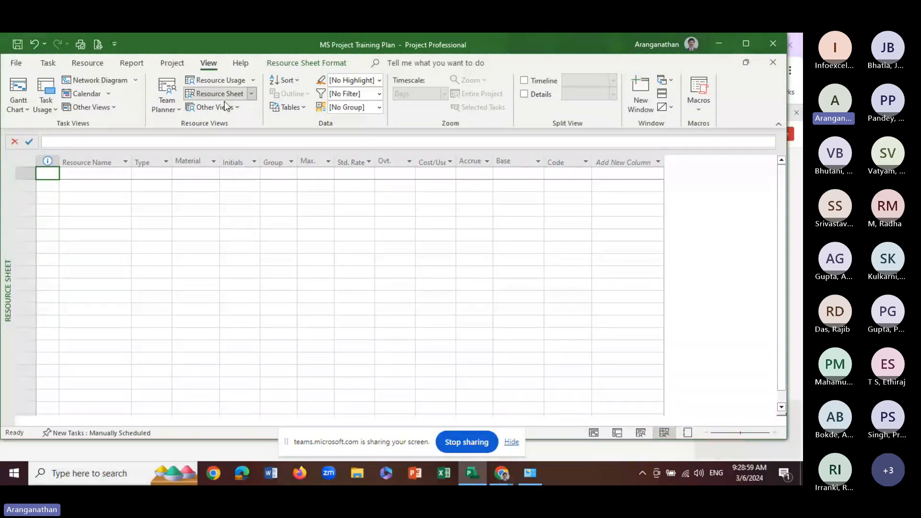
click(19, 89)
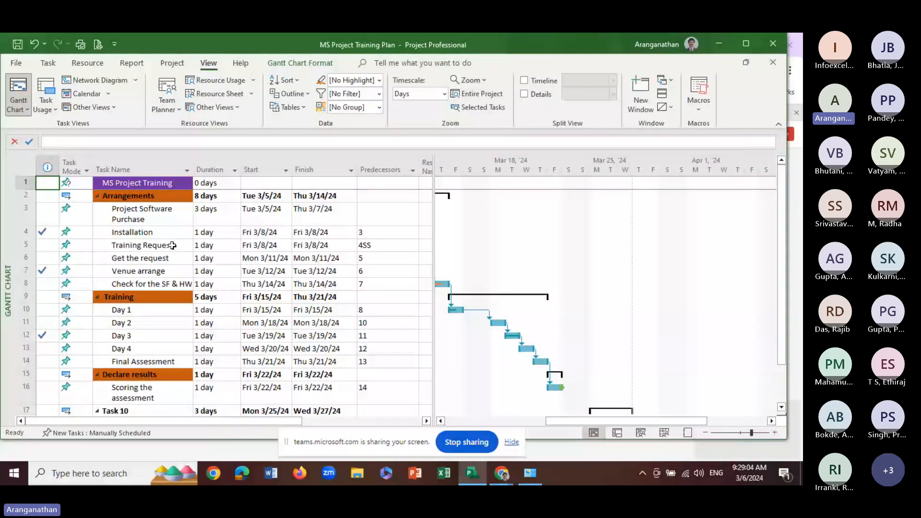
click(221, 94)
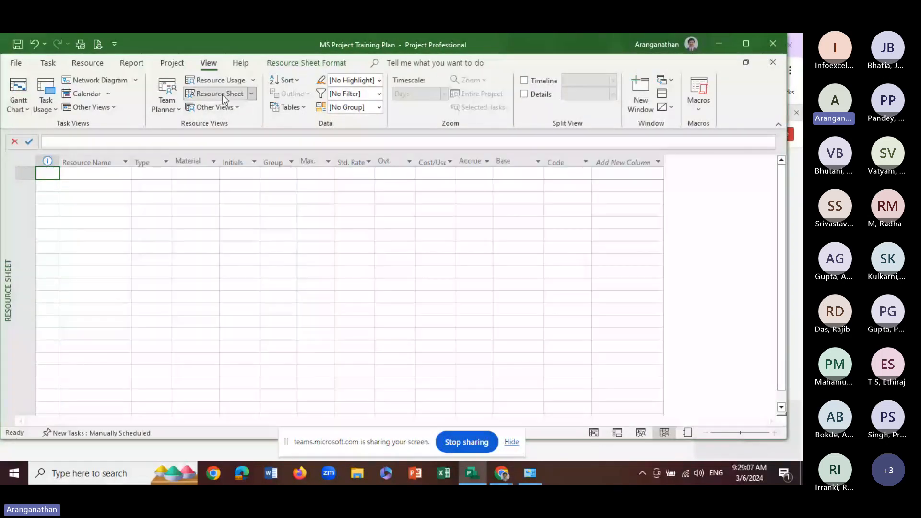
Add the first resource by entering the person's first name, and choose Work as its type
click(114, 177)
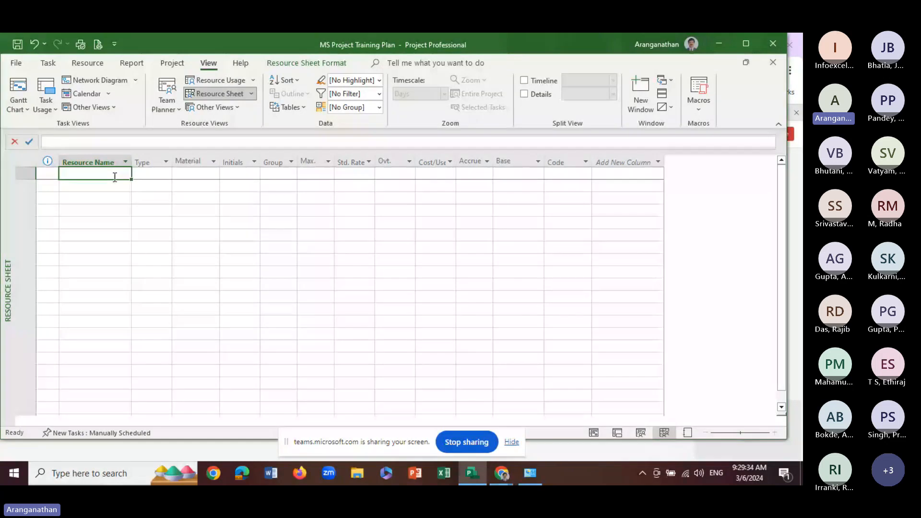
text(Jo)
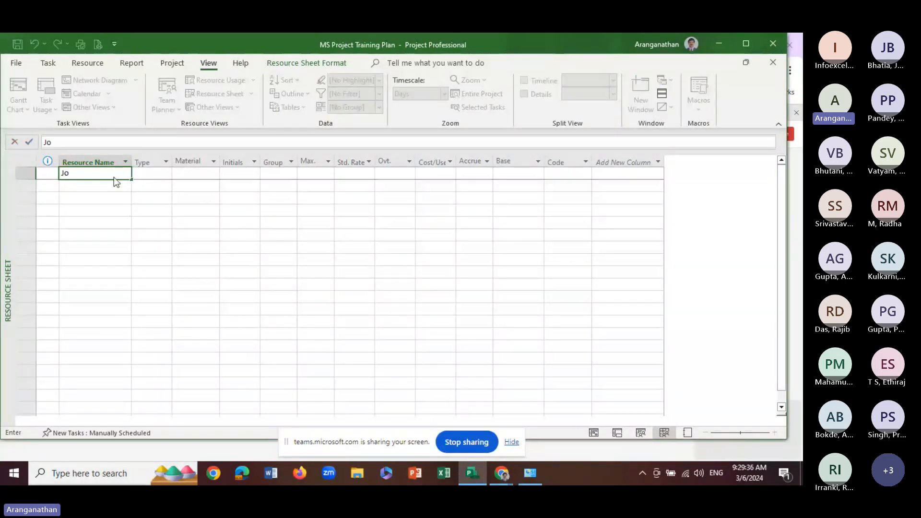
text(hn)
click(145, 194)
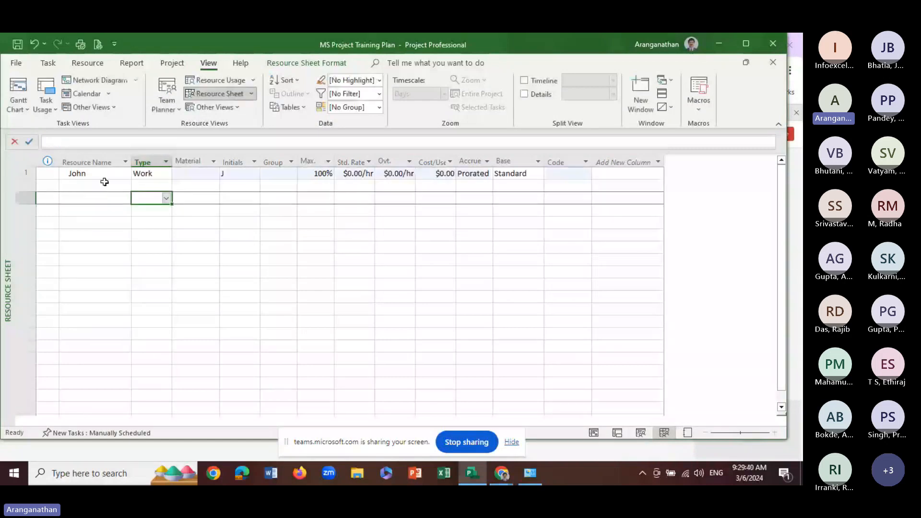
click(153, 174)
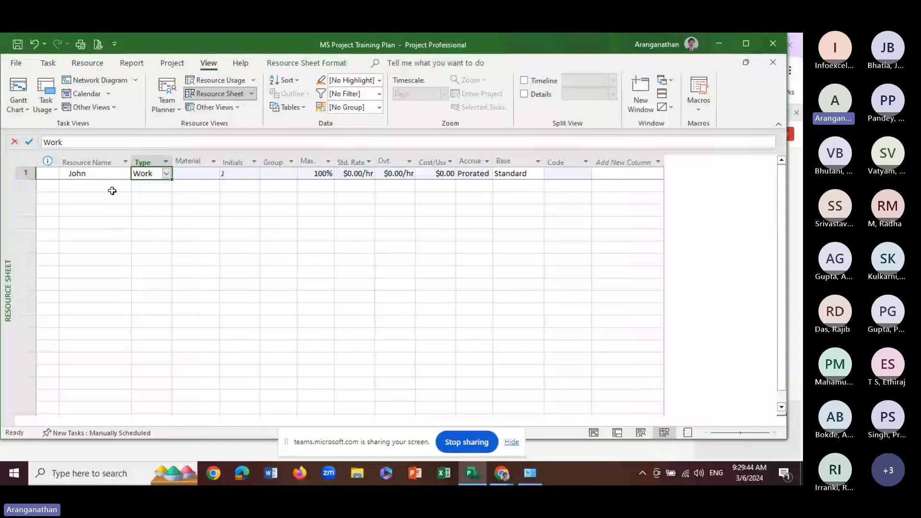
click(165, 175)
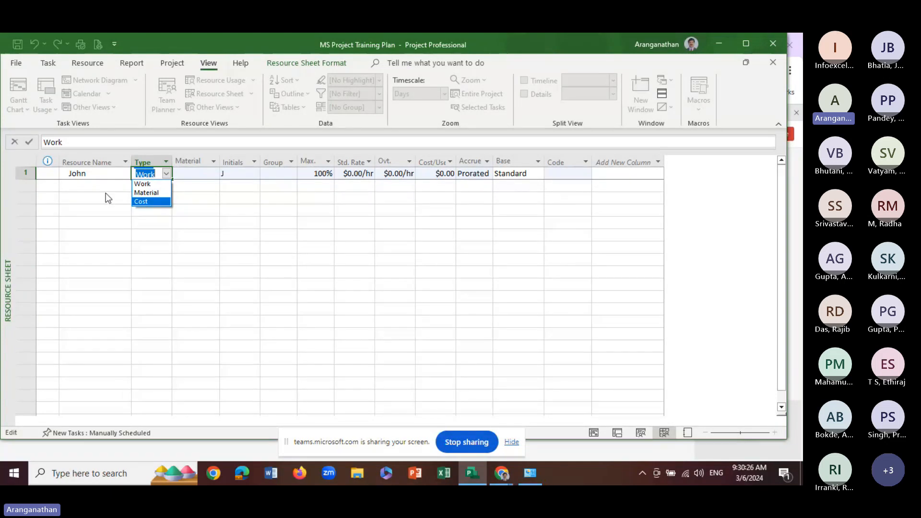
click(142, 184)
click(150, 187)
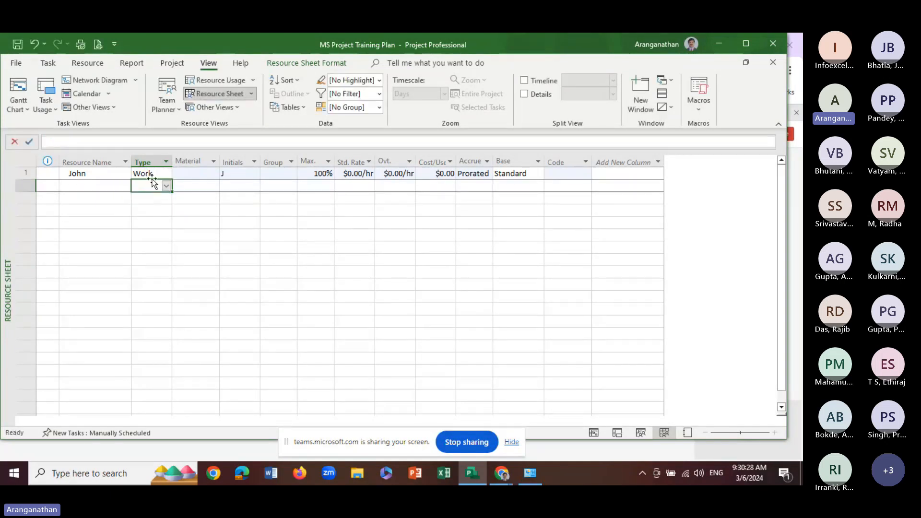
View the first resource's general information and close it without making changes
click(198, 175)
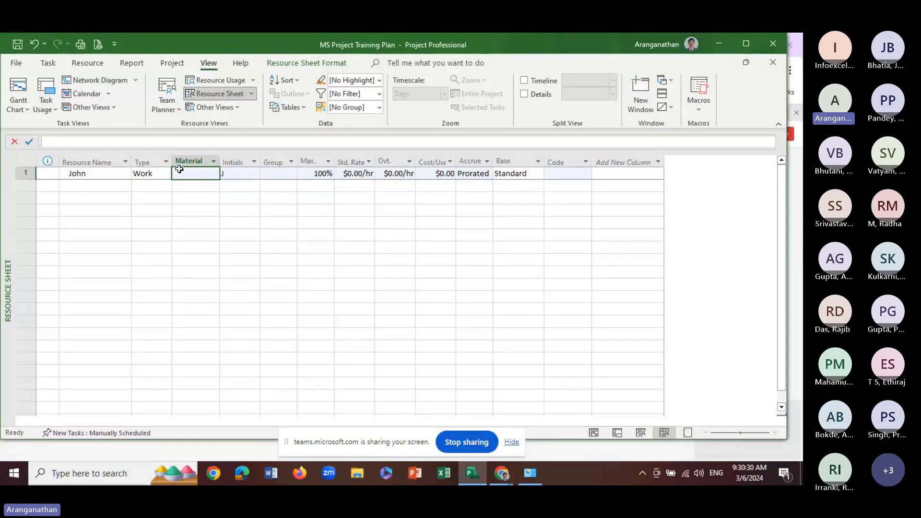
double_click(208, 176)
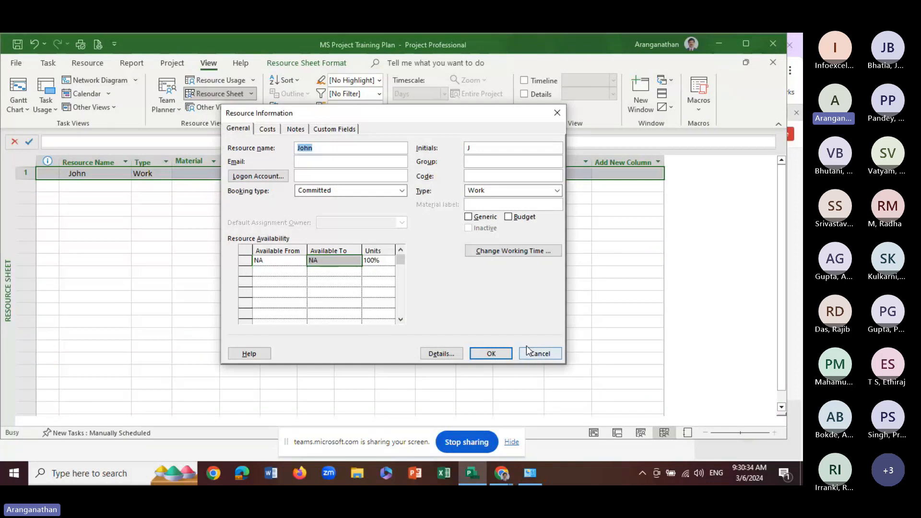
click(528, 350)
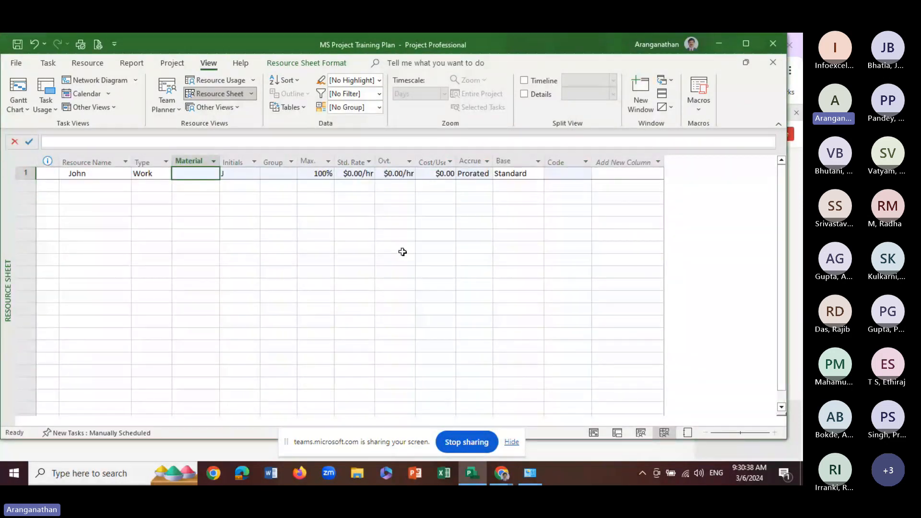
Assign the first resource to the group Engg
click(244, 175)
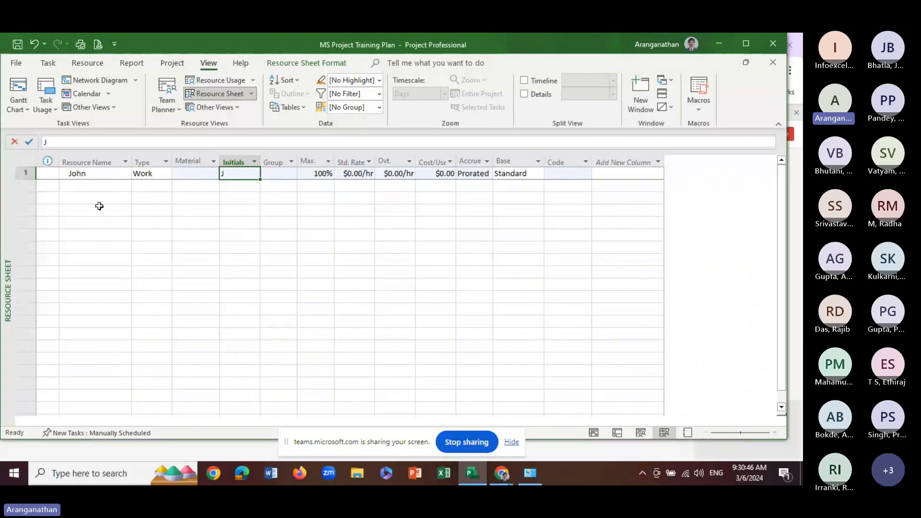
click(276, 174)
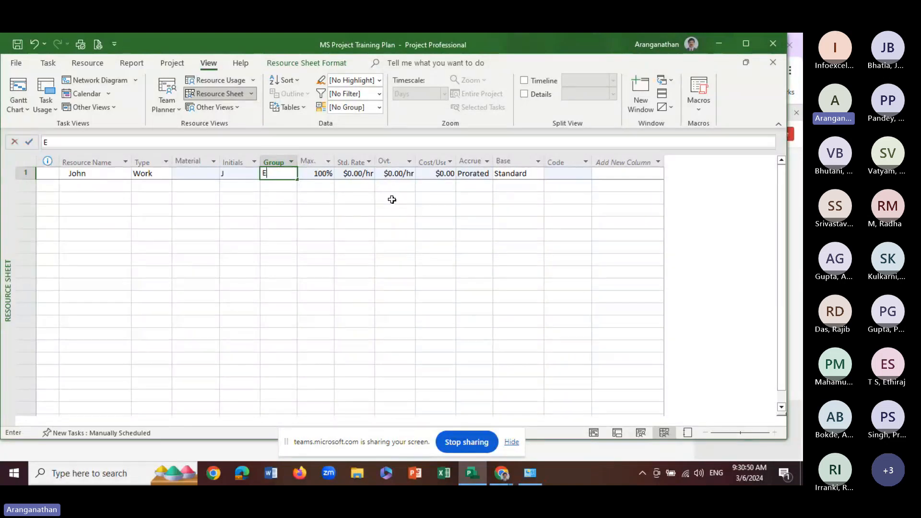
text(Engg)
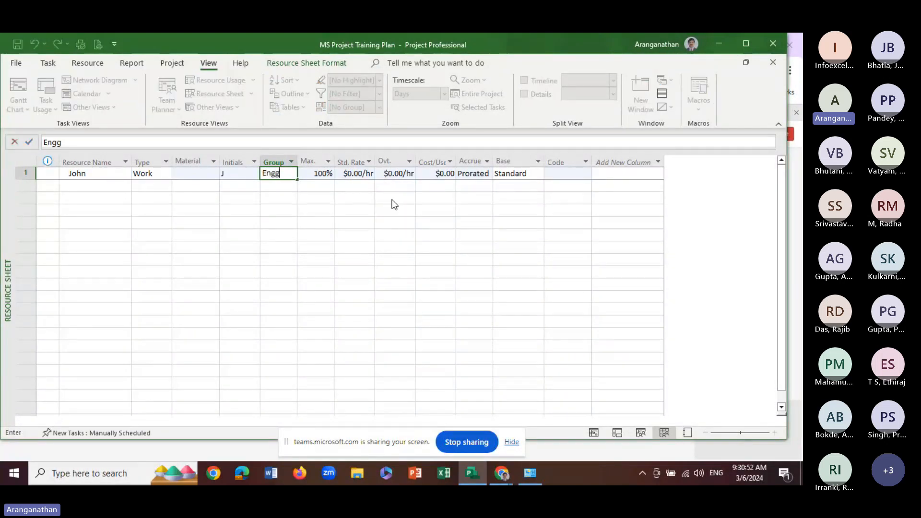
click(282, 196)
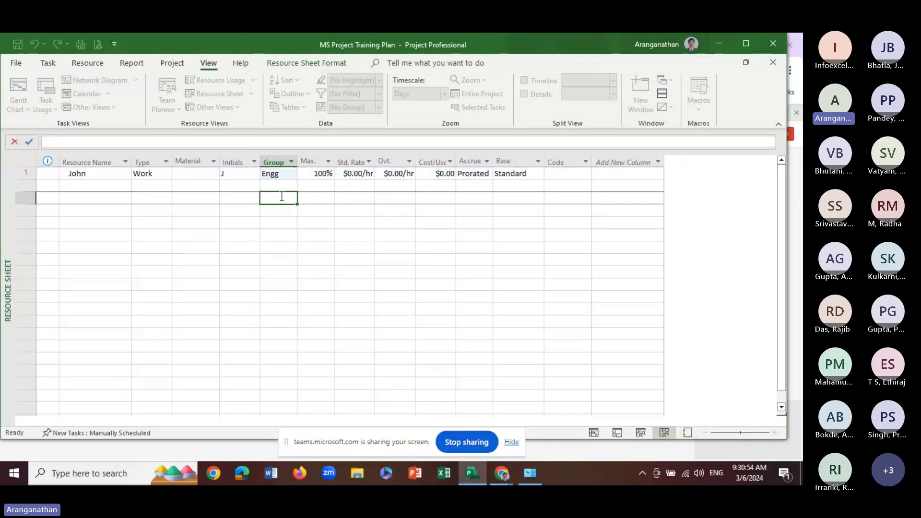
Set the first resource's standard rate to 1000 per hour and widen the rate column to fit the value
click(312, 174)
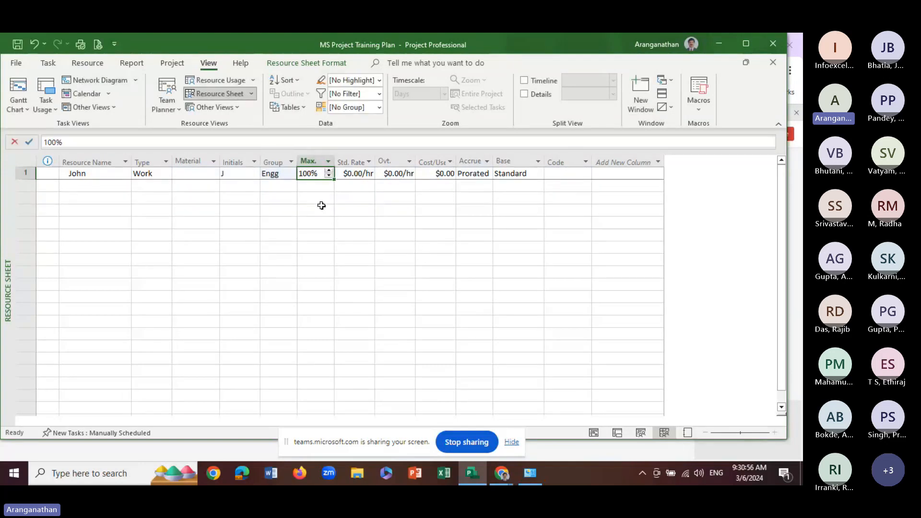
click(323, 205)
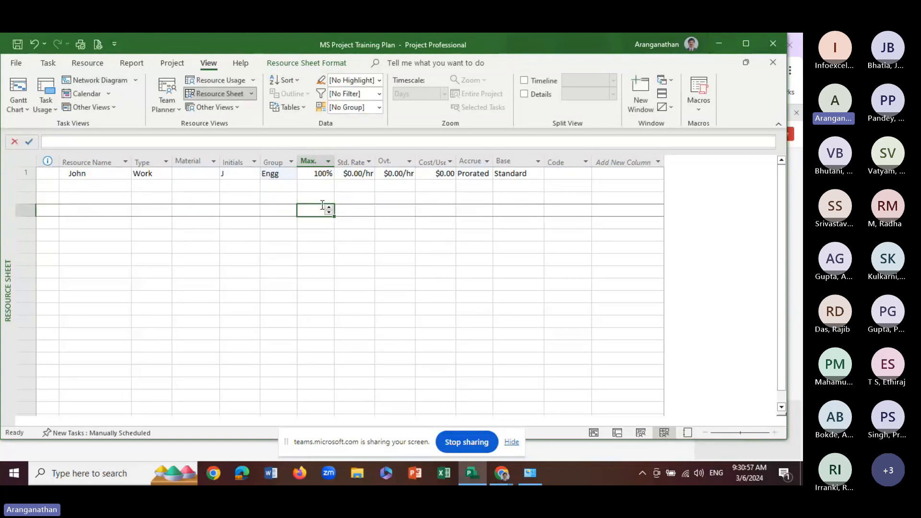
click(318, 174)
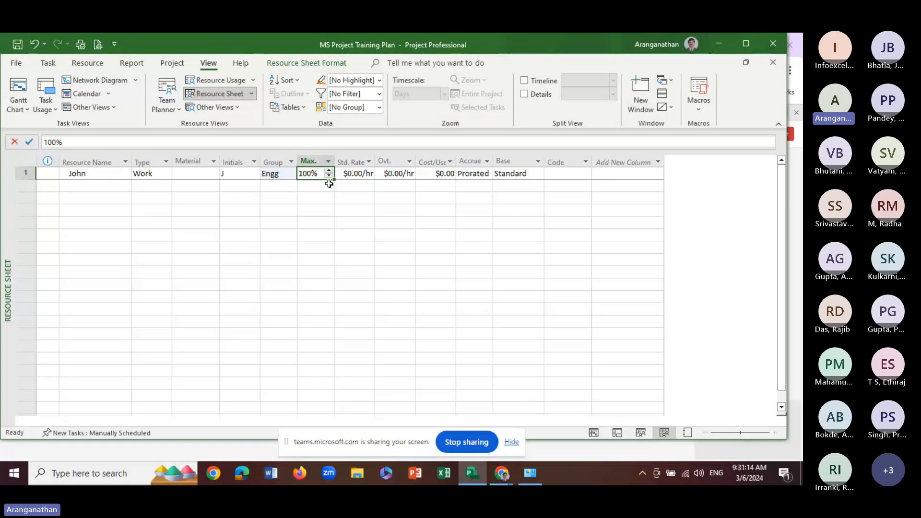
click(352, 173)
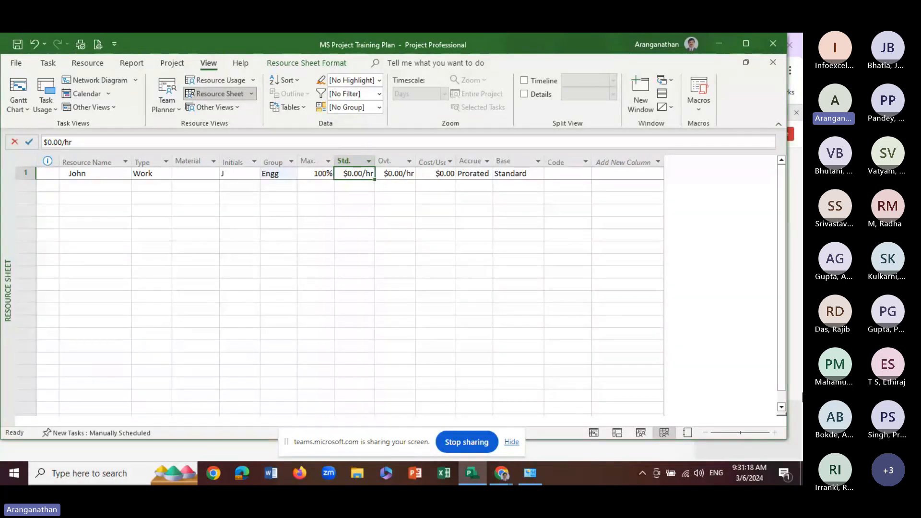
text(100)
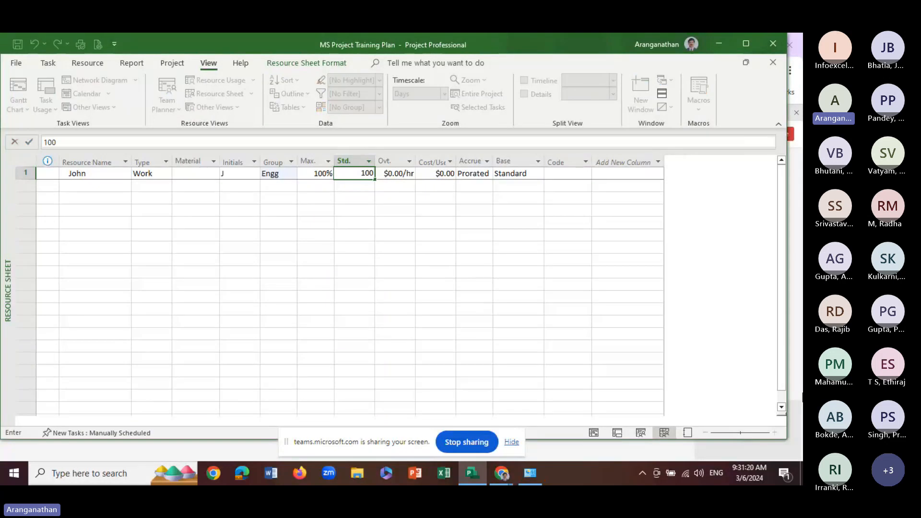
text(0)
key(Return)
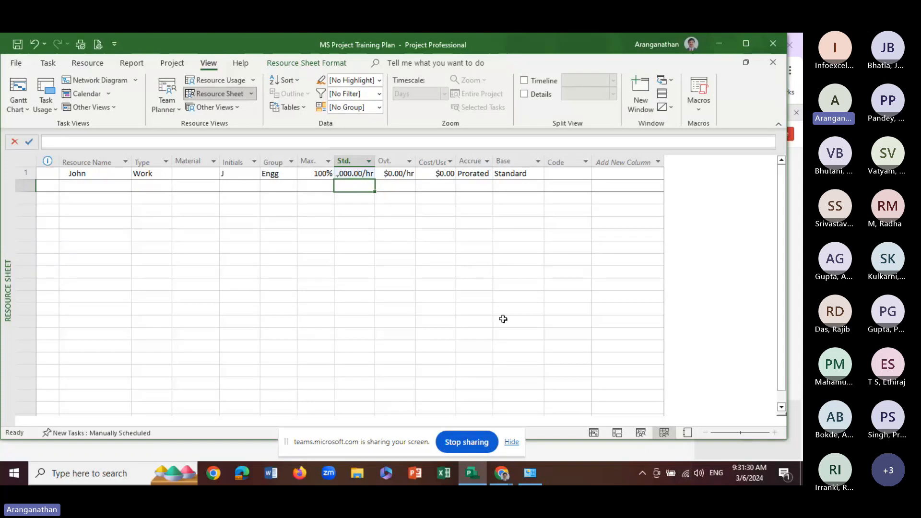
drag(376, 160, 386, 160)
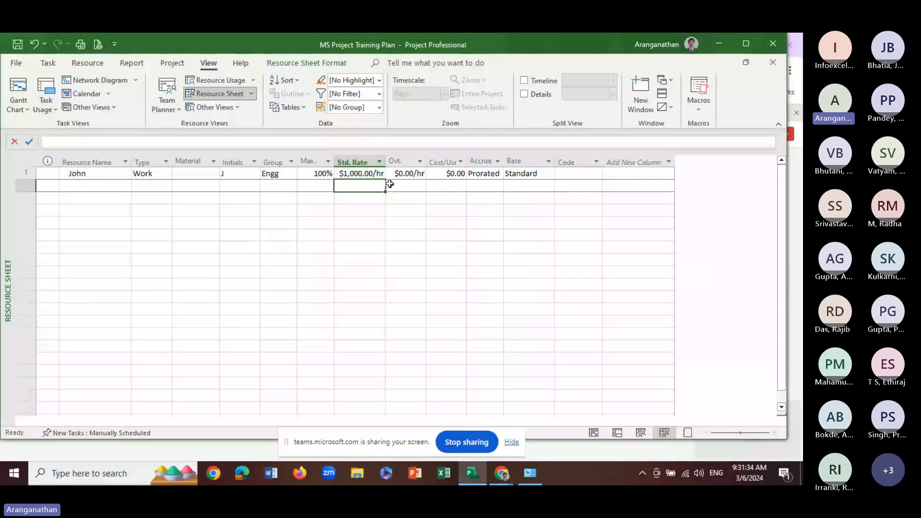
Widen the Cost/Use column and set the first resource's cost per use to 500
click(410, 176)
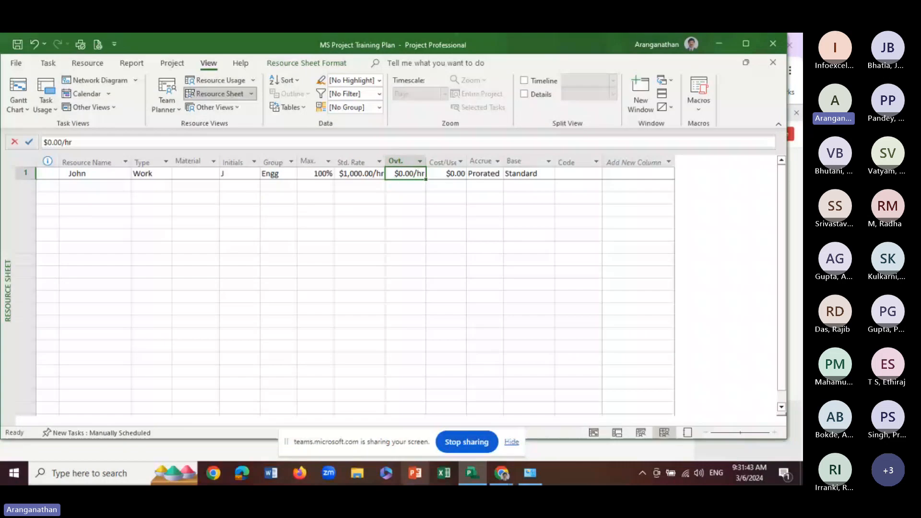
click(446, 174)
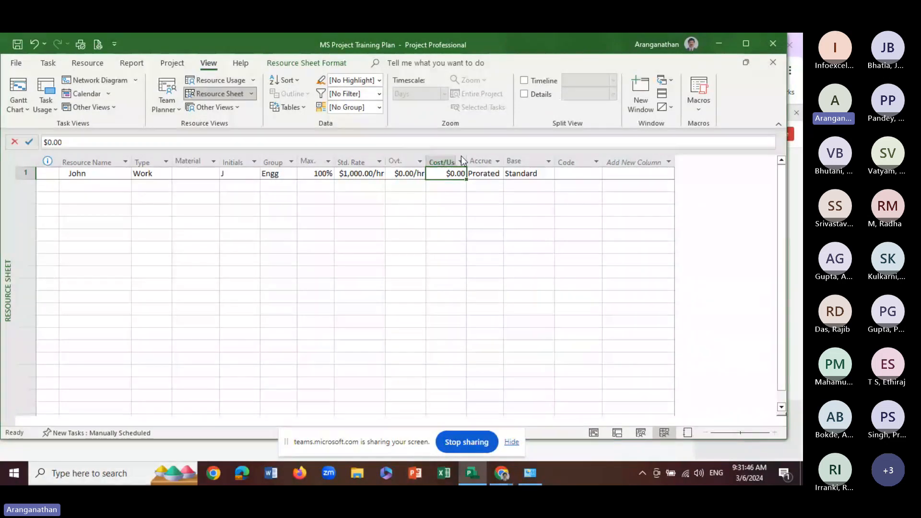
drag(466, 162, 491, 162)
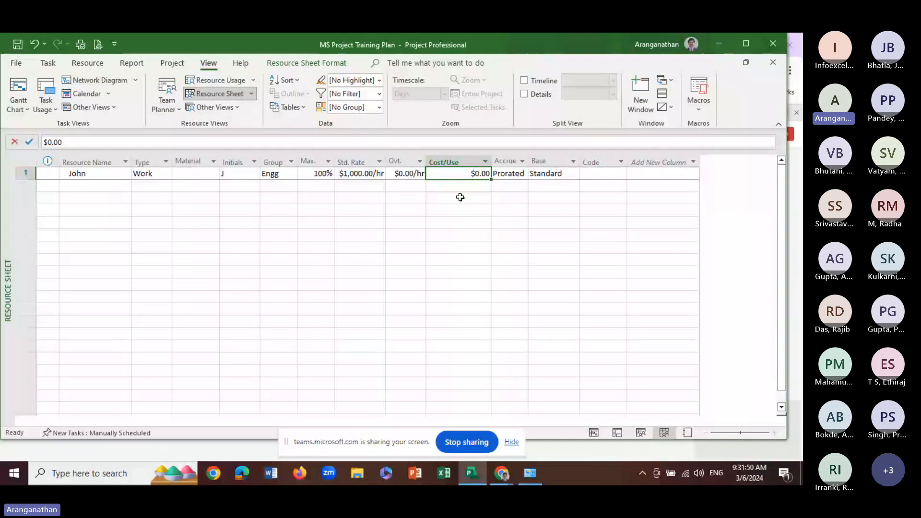
drag(384, 160, 388, 159)
drag(495, 160, 482, 159)
text(500)
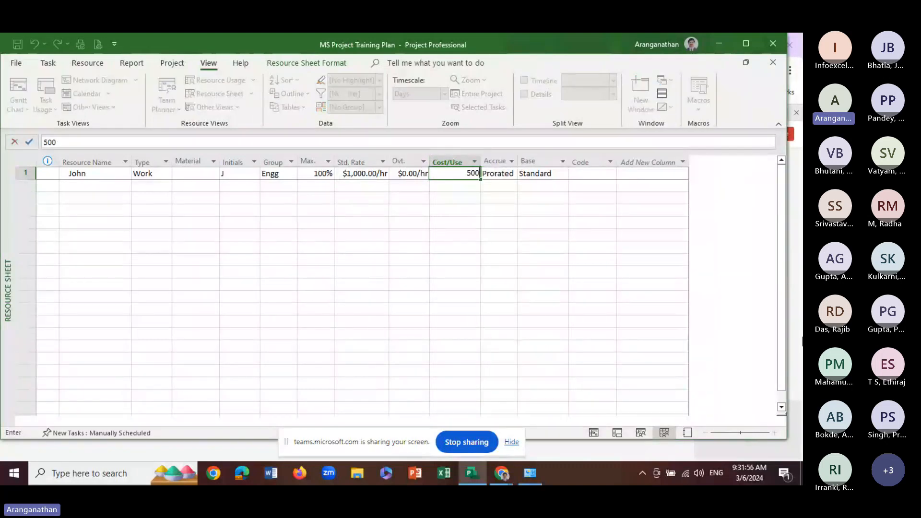
key(Return)
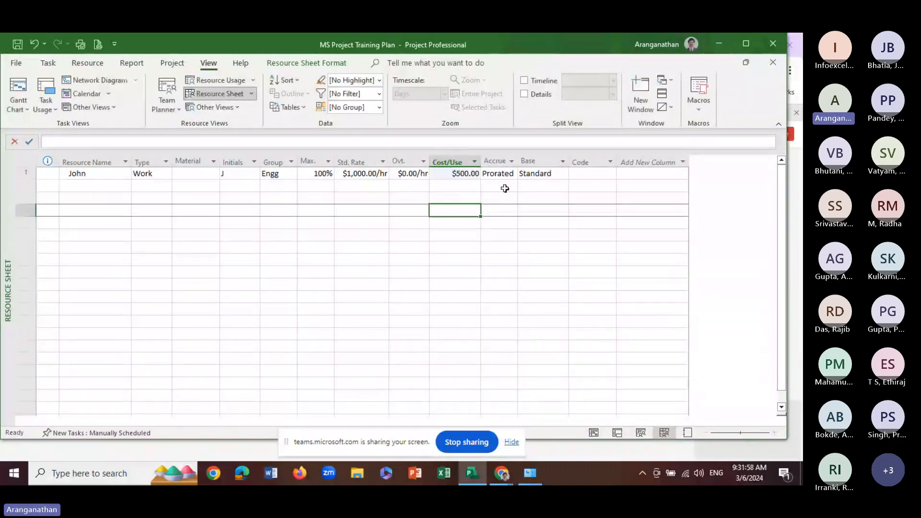
Review the cost accrual options for the first resource, keeping Prorated
click(506, 176)
click(513, 174)
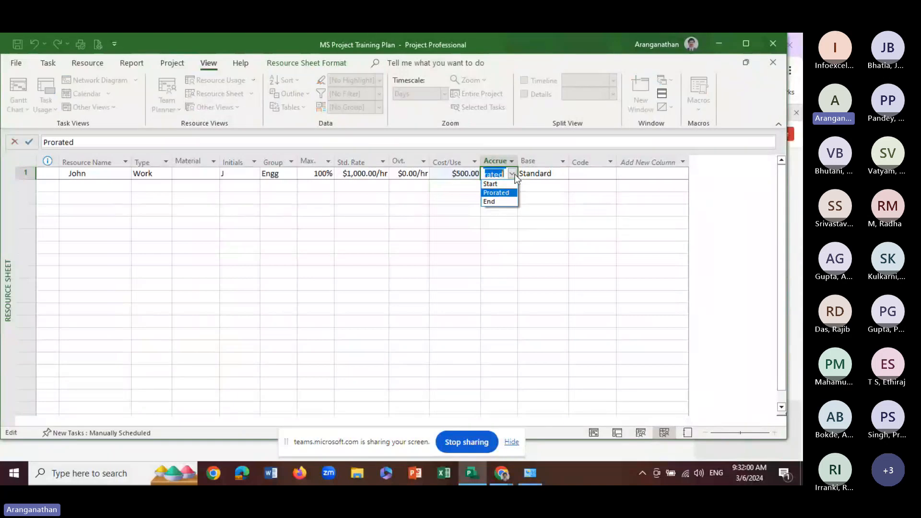
click(441, 212)
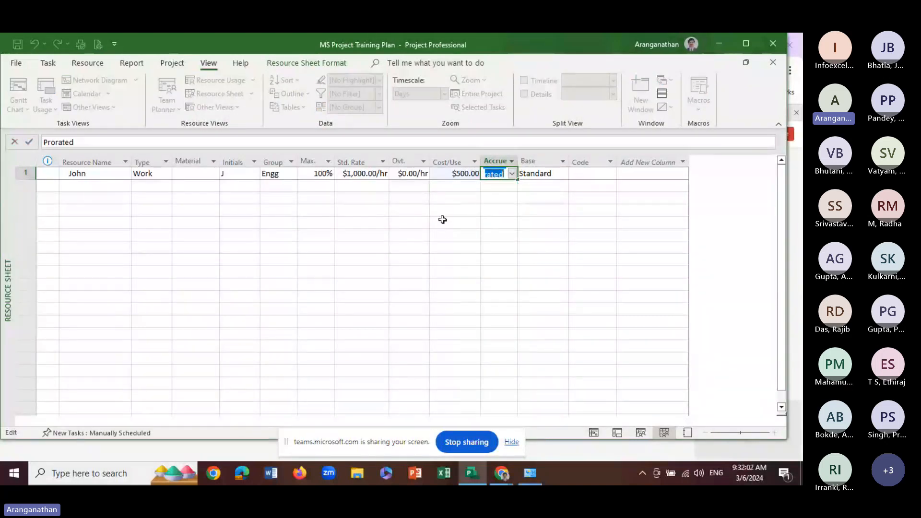
click(442, 197)
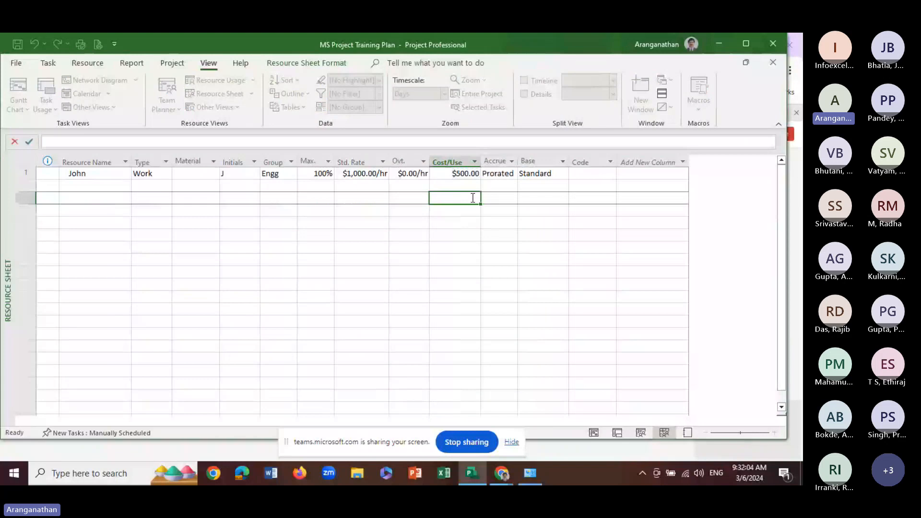
click(500, 176)
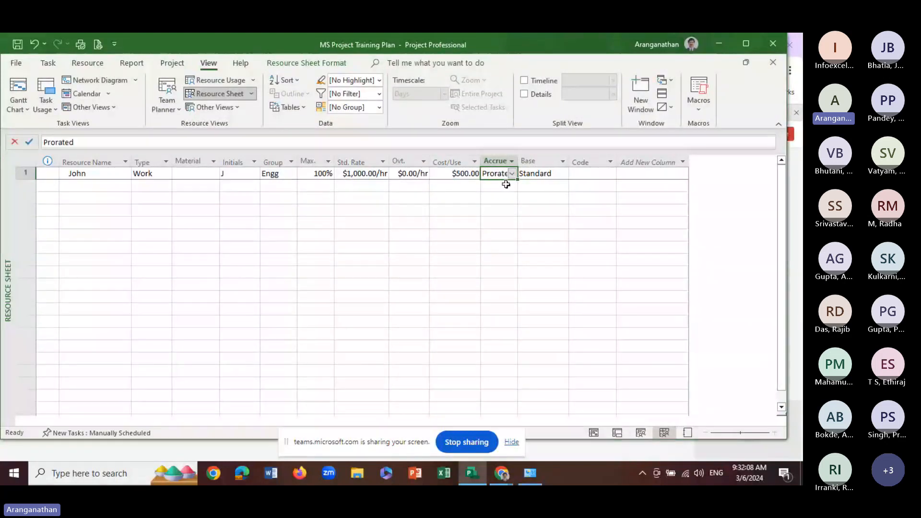
Add a second resource below the first, entering the person's name, and assign it to the group Engg
click(84, 185)
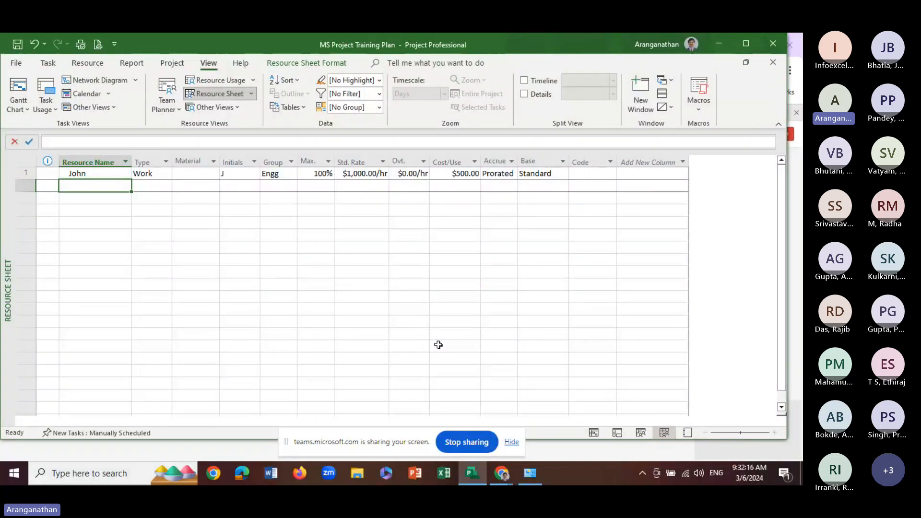
text(Ki)
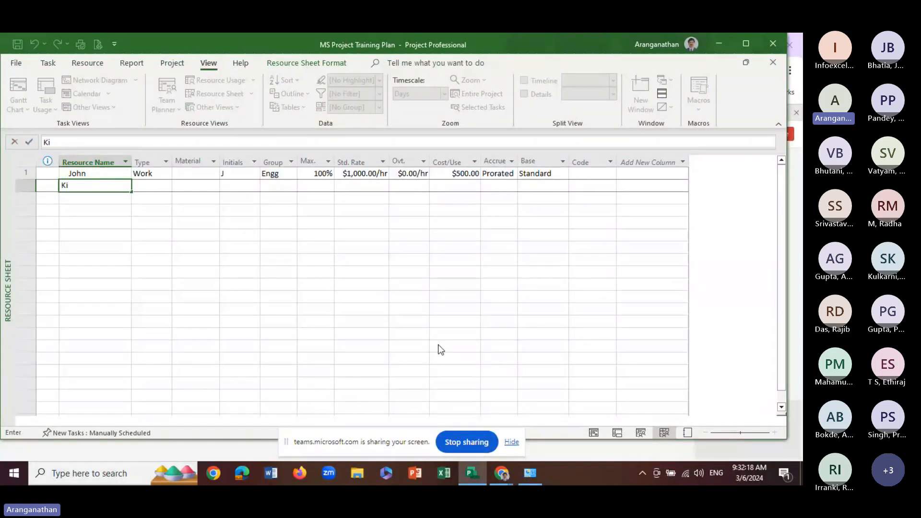
text(shore)
key(Return)
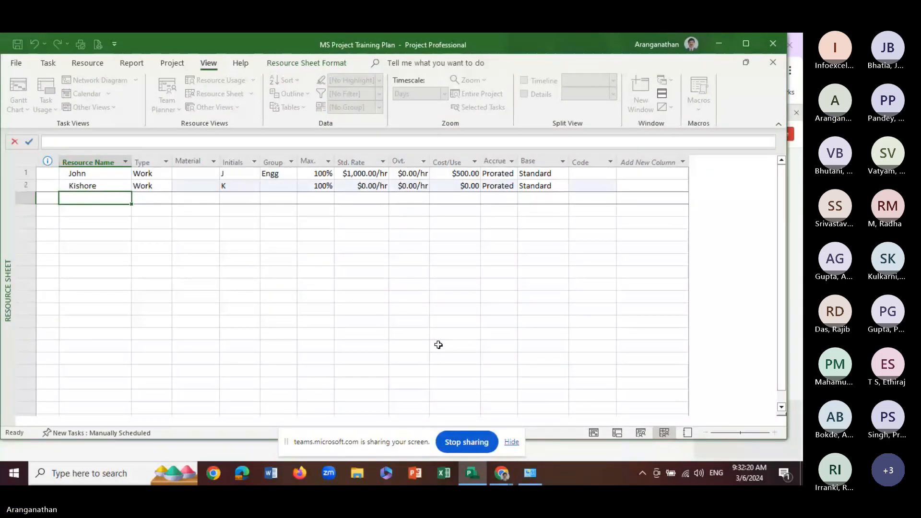
click(285, 190)
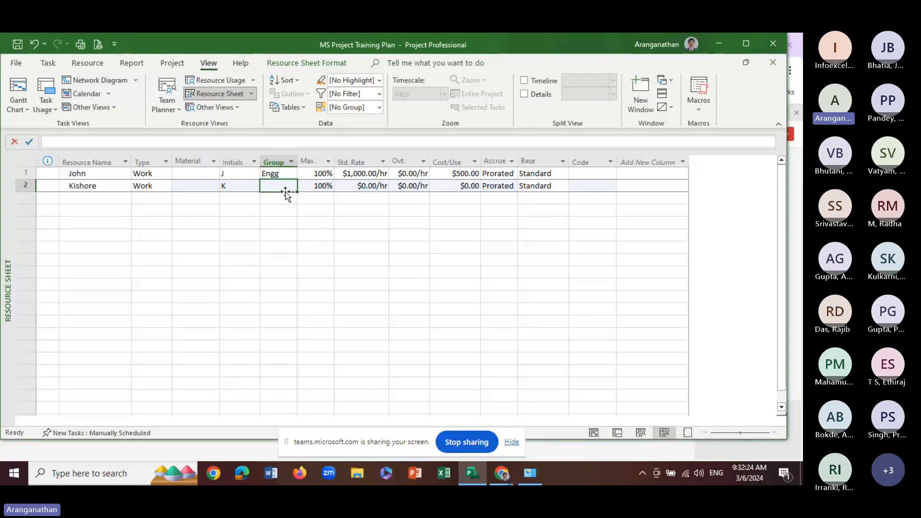
text(Engg)
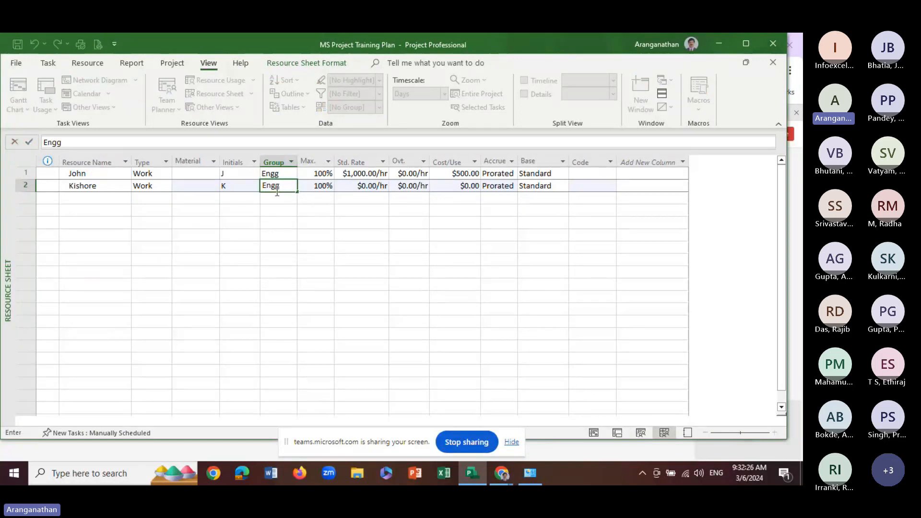
key(Return)
Set the second resource's standard rate to 800 per hour and its cost per use to 400
click(361, 185)
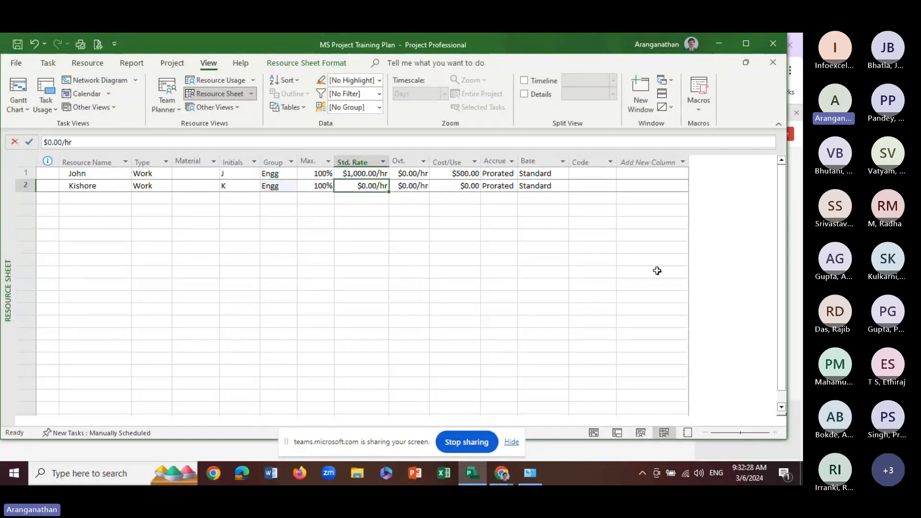
text(800)
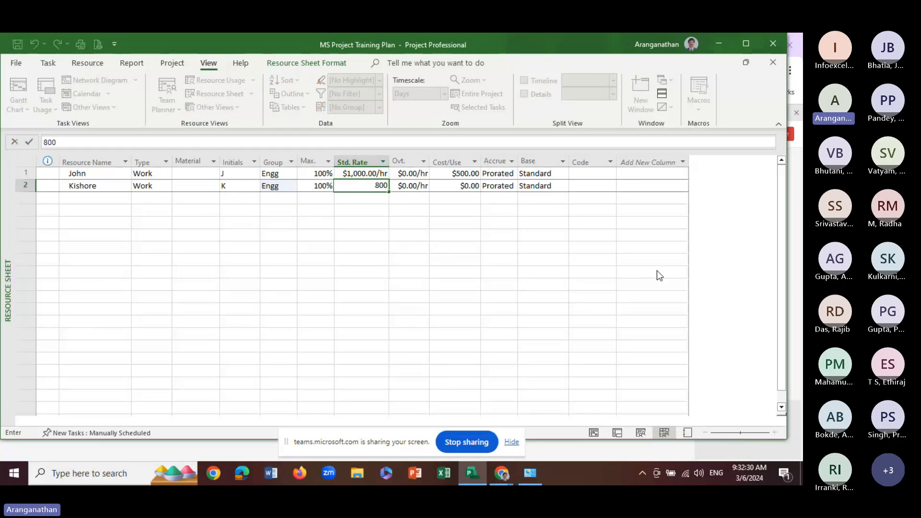
key(Return)
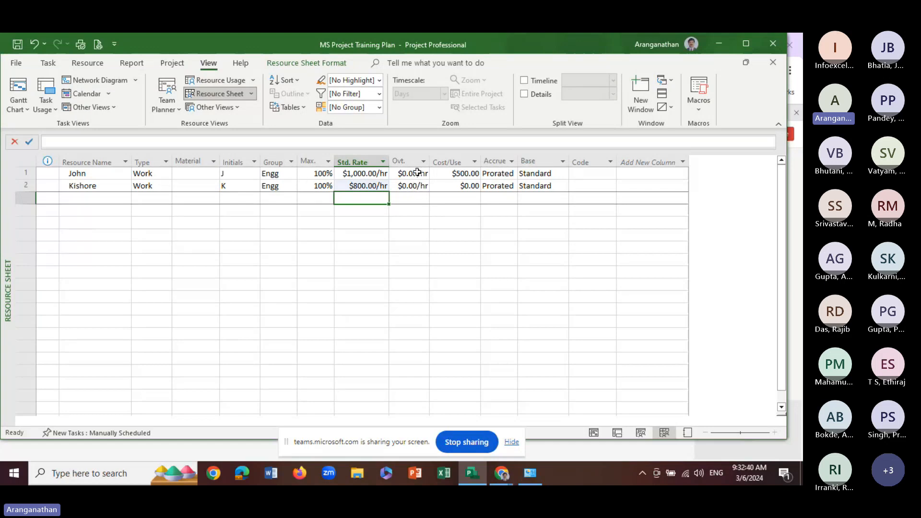
click(315, 185)
click(316, 208)
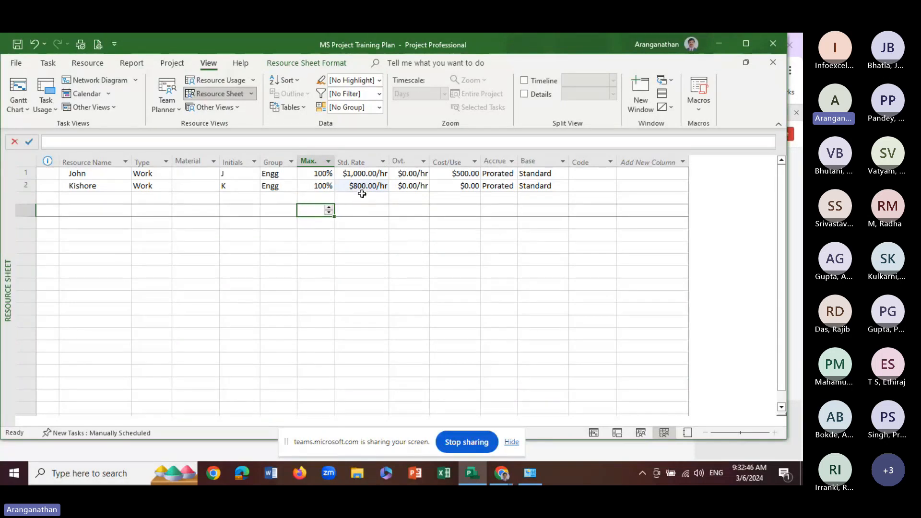
click(449, 185)
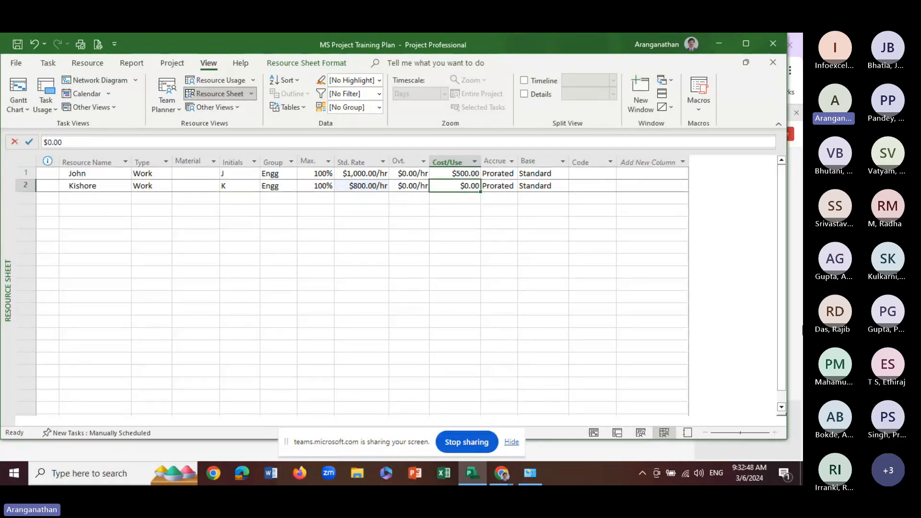
text(400)
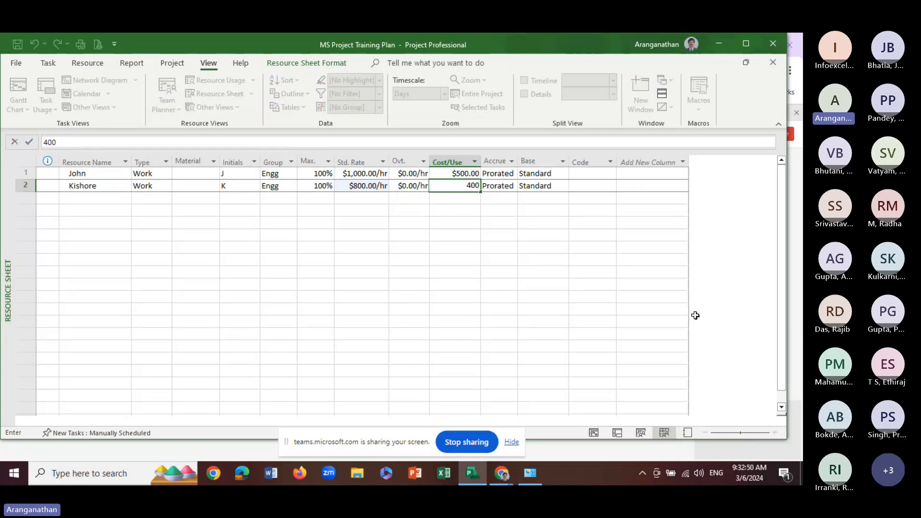
key(Return)
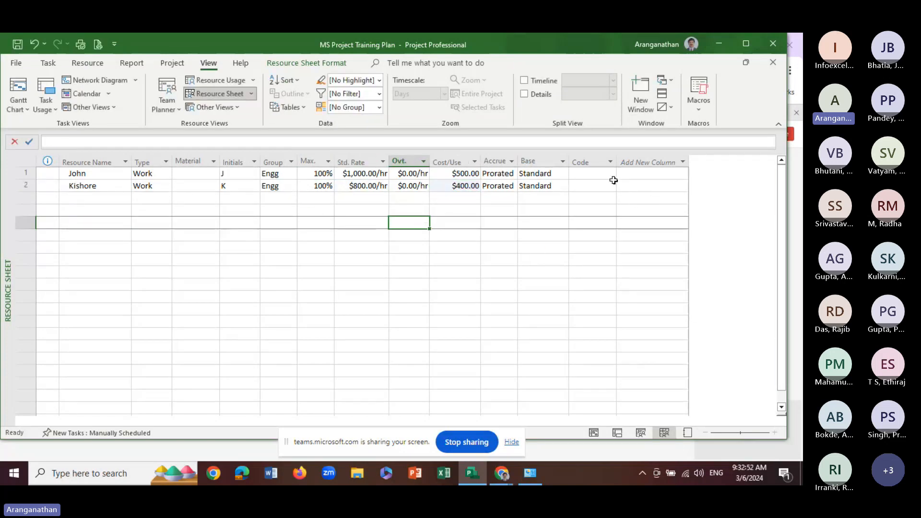
click(599, 174)
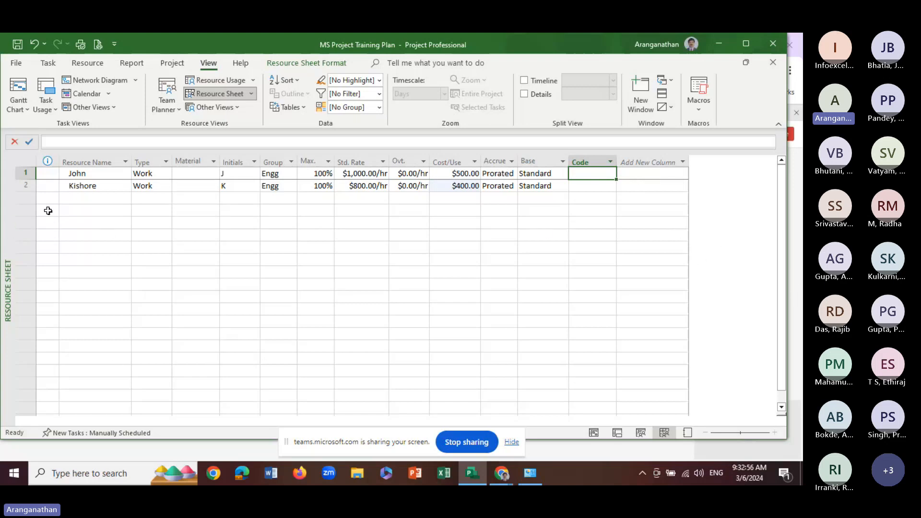
Add a third resource named Cement and set its type to Material
click(84, 199)
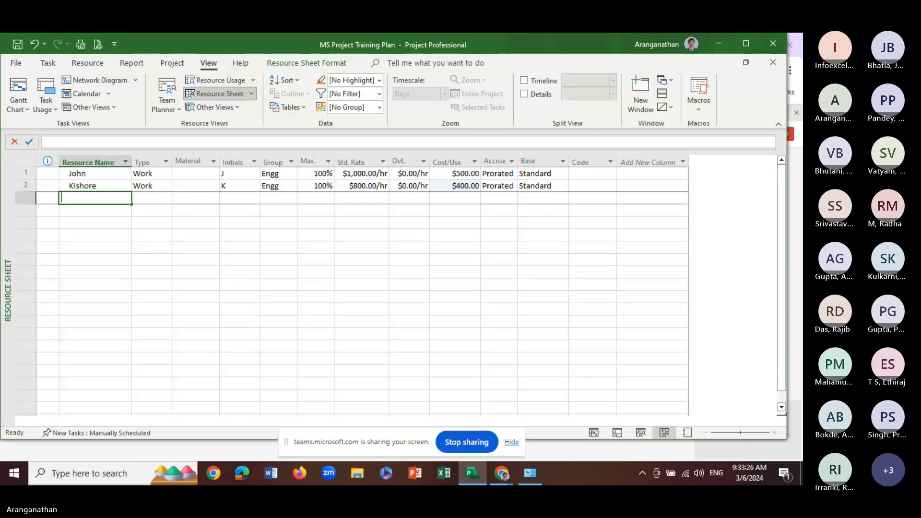
text(Cement)
key(Tab)
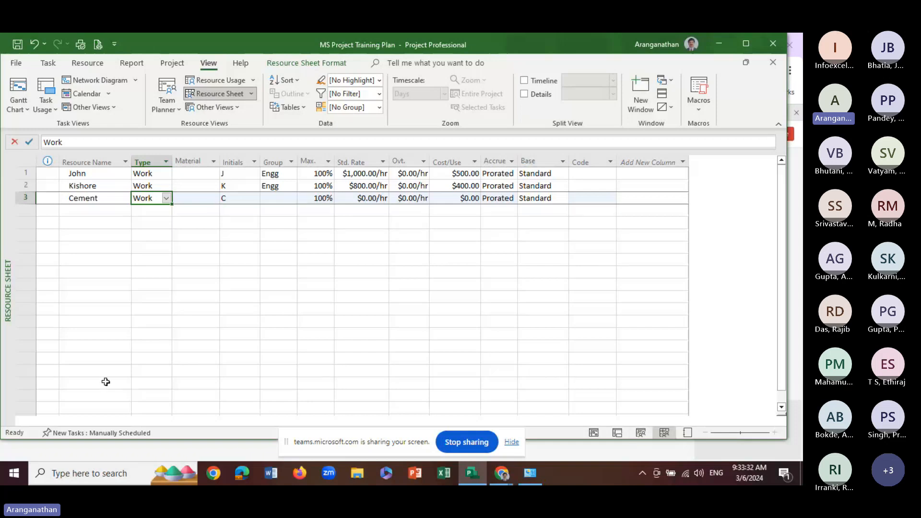
click(166, 199)
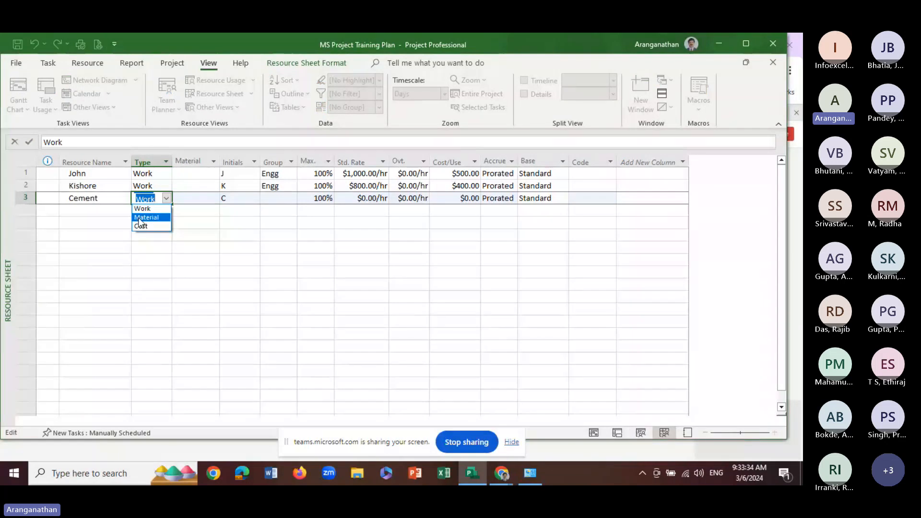
click(138, 217)
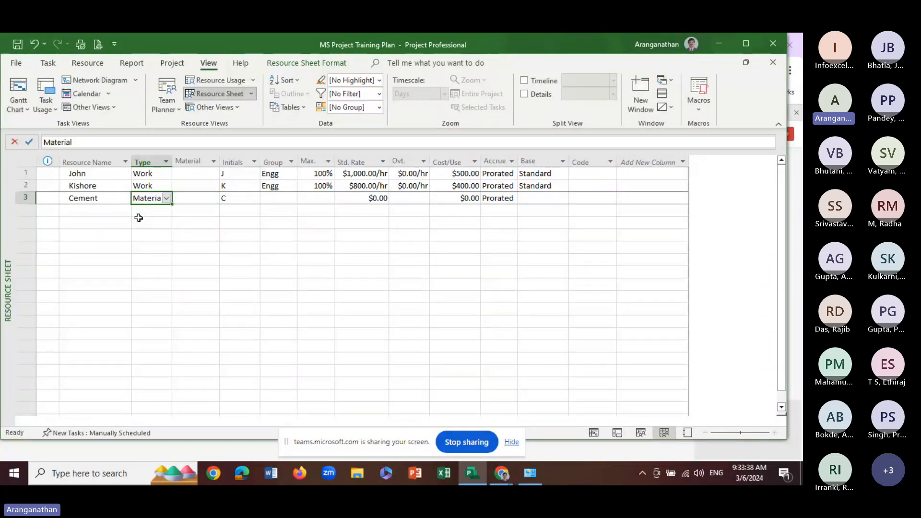
Assign the Cement resource to the group Building
click(236, 198)
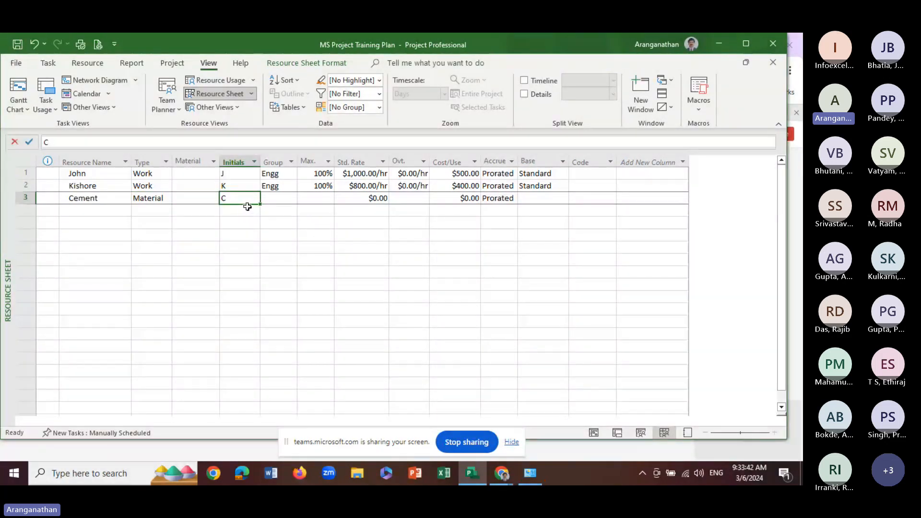
click(271, 201)
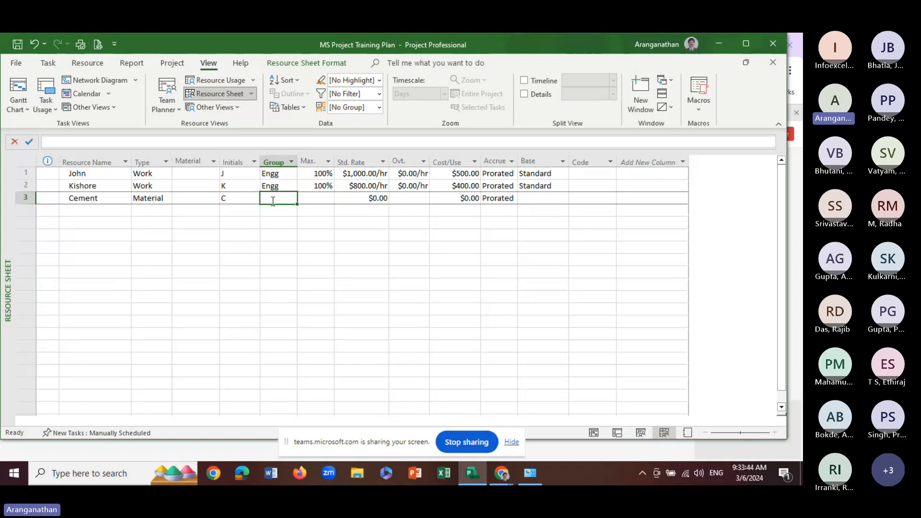
text(Eg)
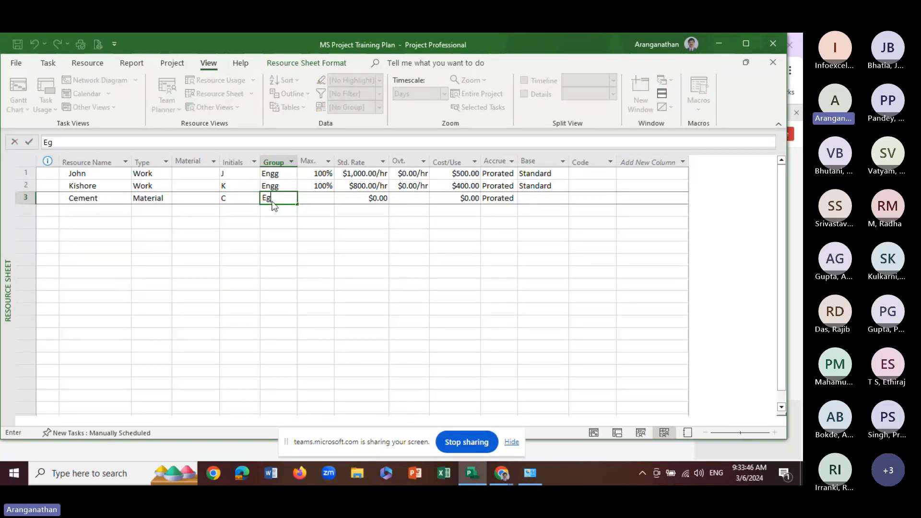
key(BackSpace)
key(BackSpace)
text(Building)
key(Return)
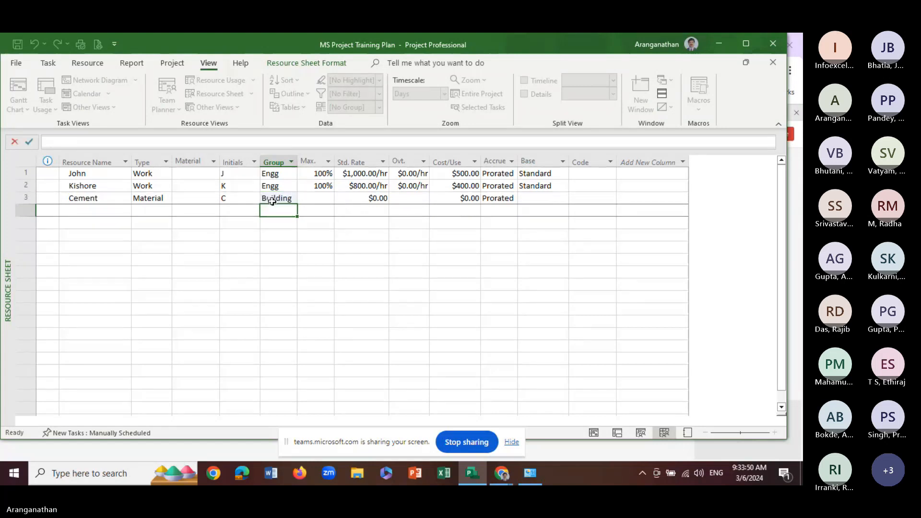
click(309, 201)
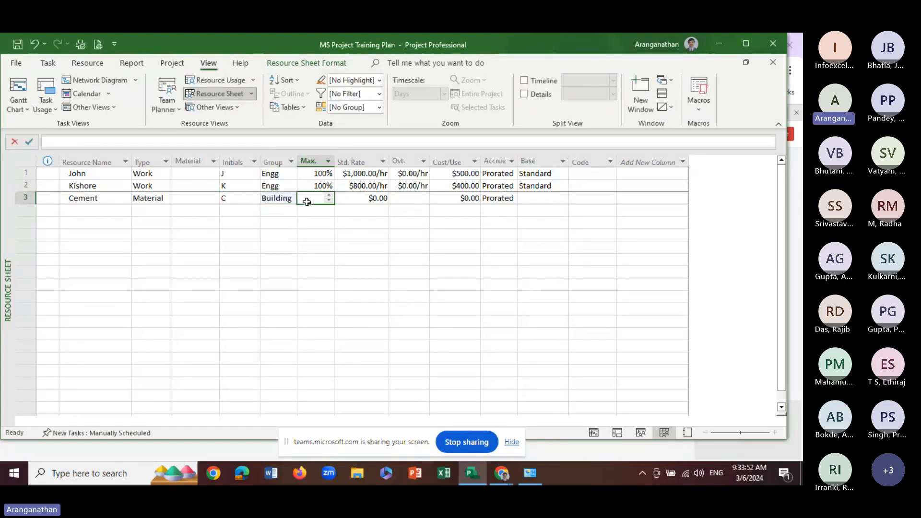
double_click(311, 200)
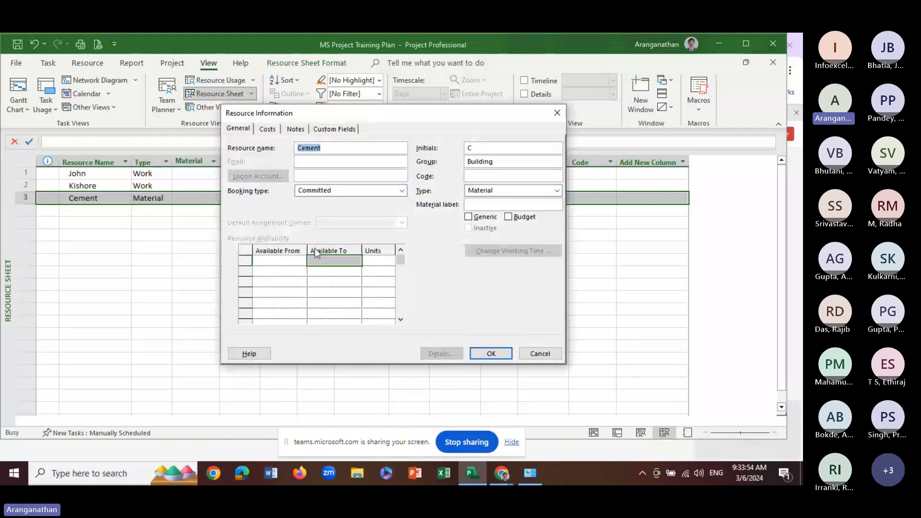
click(541, 354)
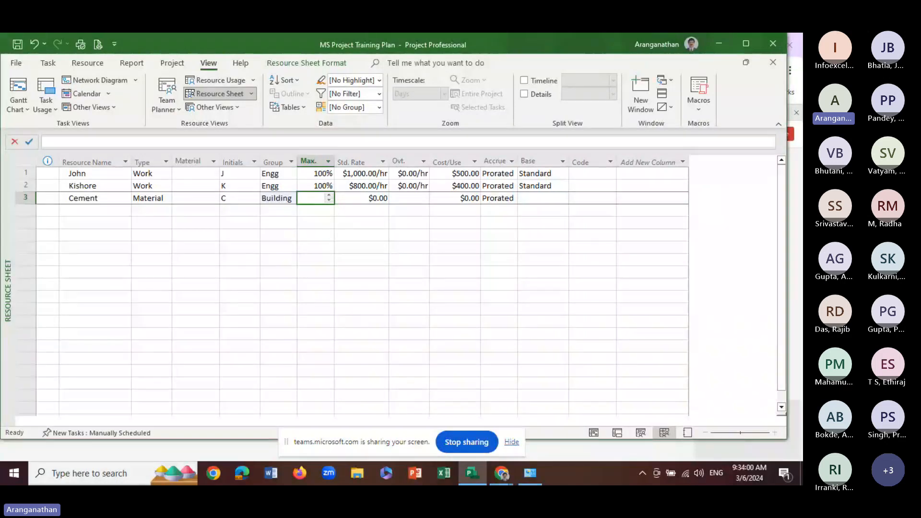
click(383, 233)
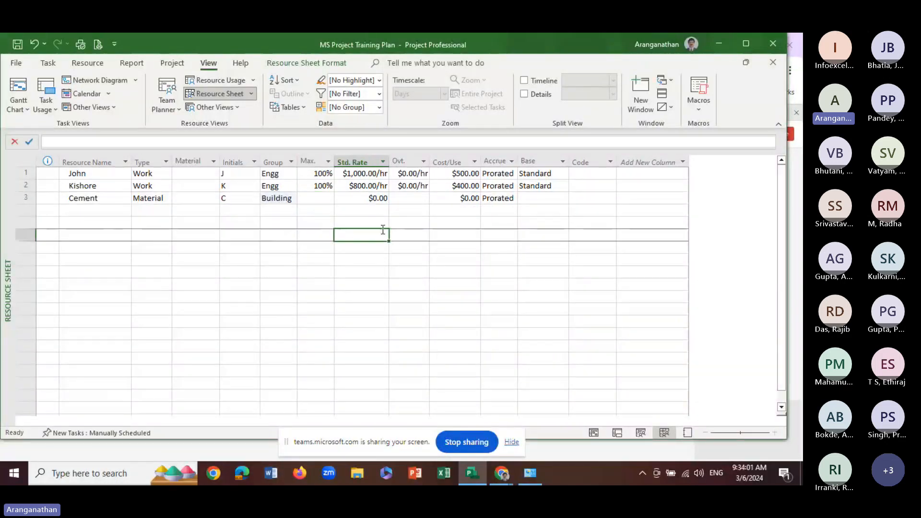
Set the standard rate of the Cement resource to 250
click(360, 198)
text(250)
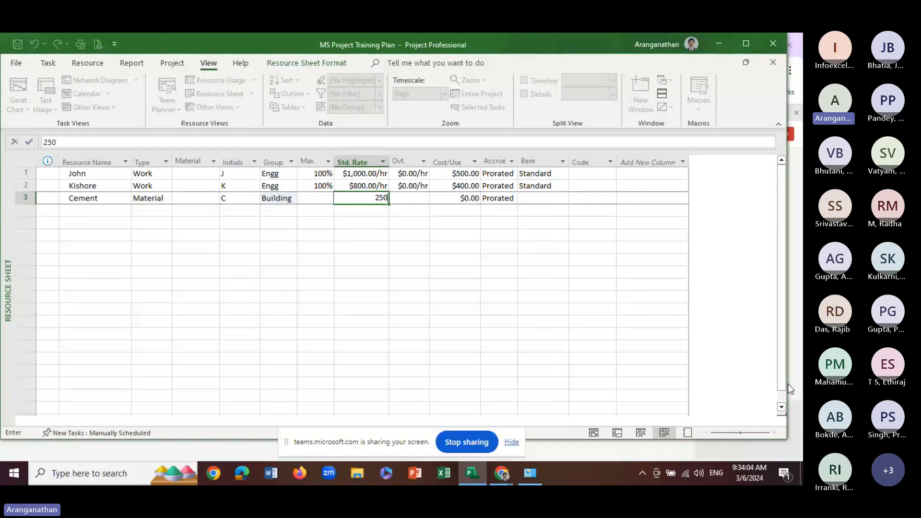
key(Return)
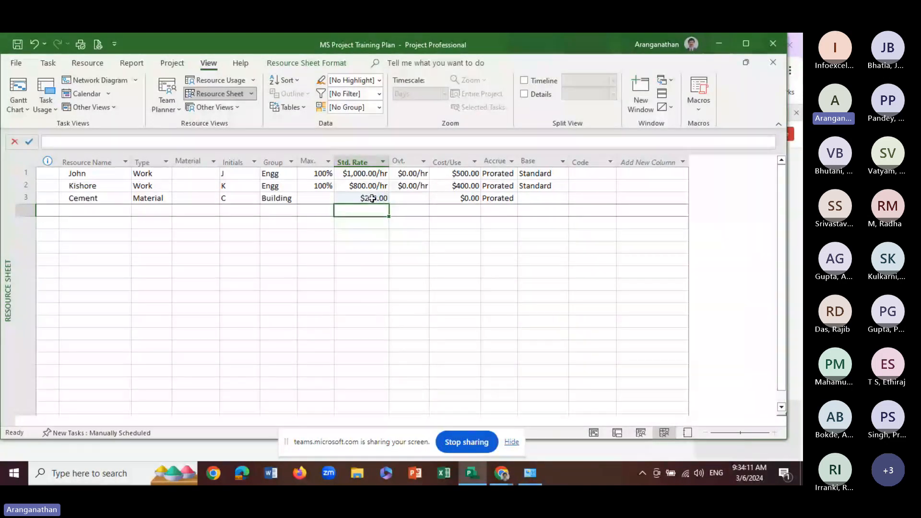
Examine Cement's general details and cost rate table in its resource information, leaving the values as they are
click(377, 200)
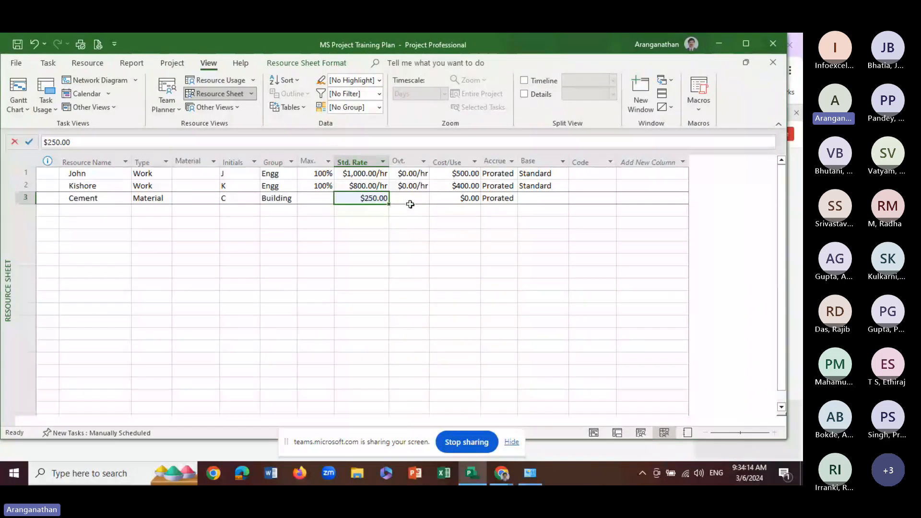
double_click(369, 203)
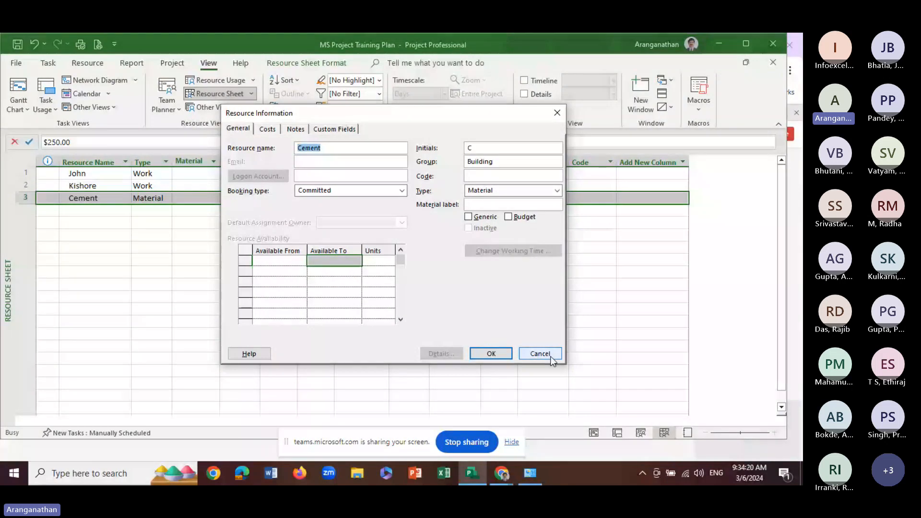
click(550, 356)
click(367, 221)
double_click(369, 199)
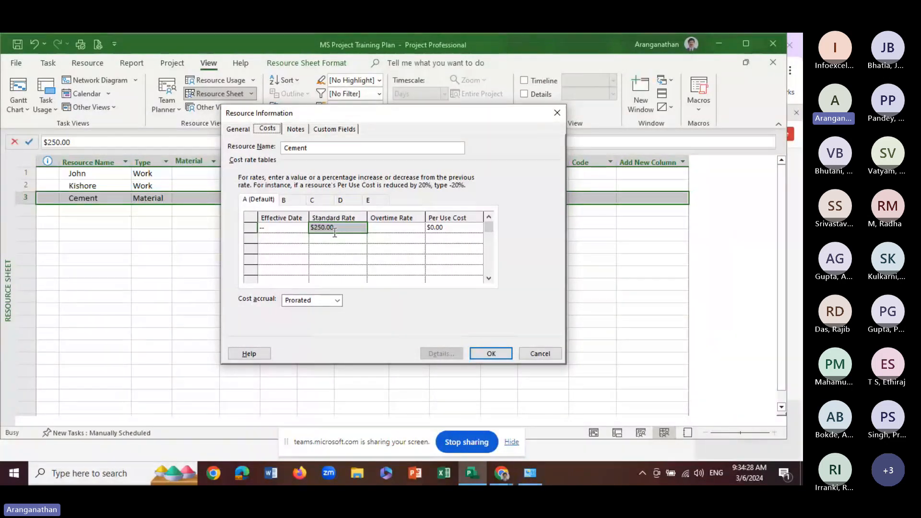
click(537, 355)
click(398, 229)
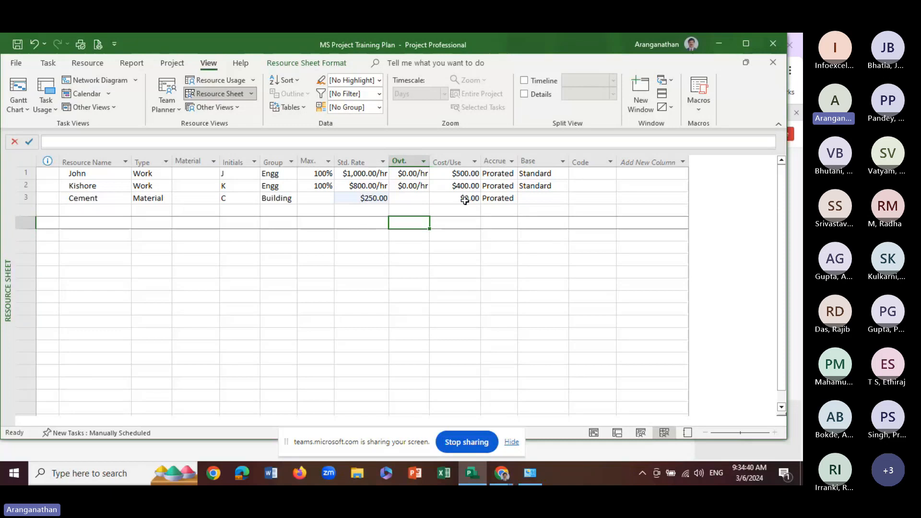
Review the cost accrual options for Cement, keeping Prorated, and return to its standard rate
click(504, 200)
click(512, 199)
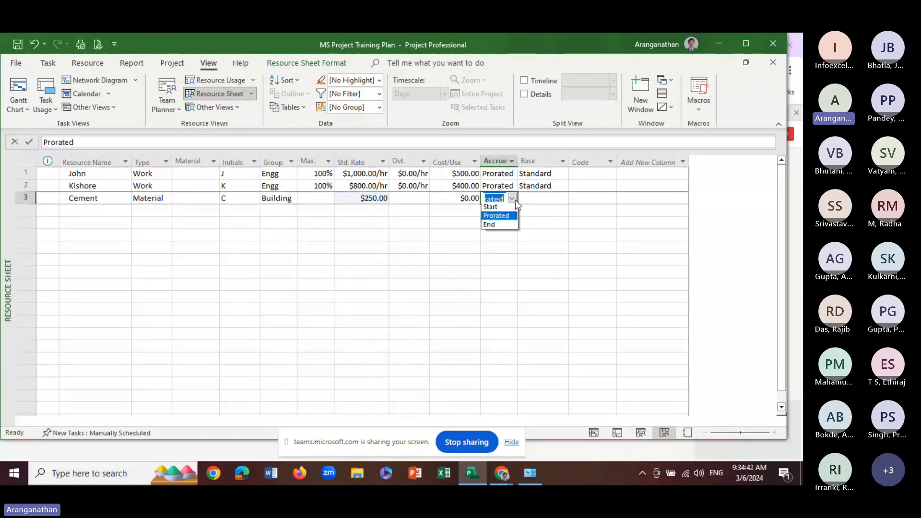
click(405, 233)
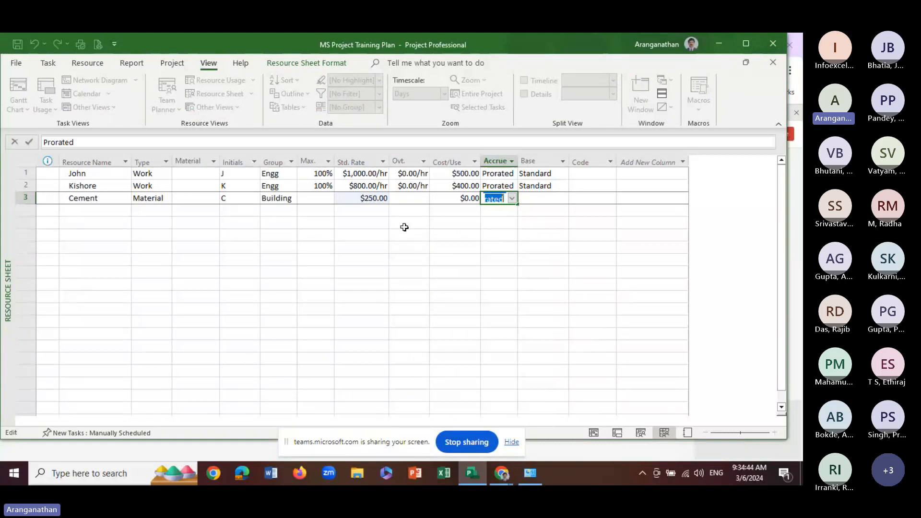
click(460, 258)
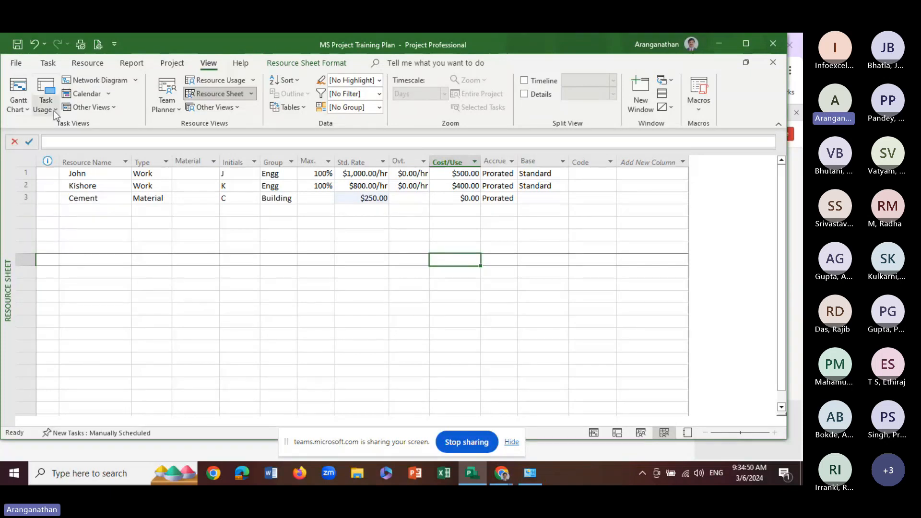
click(362, 196)
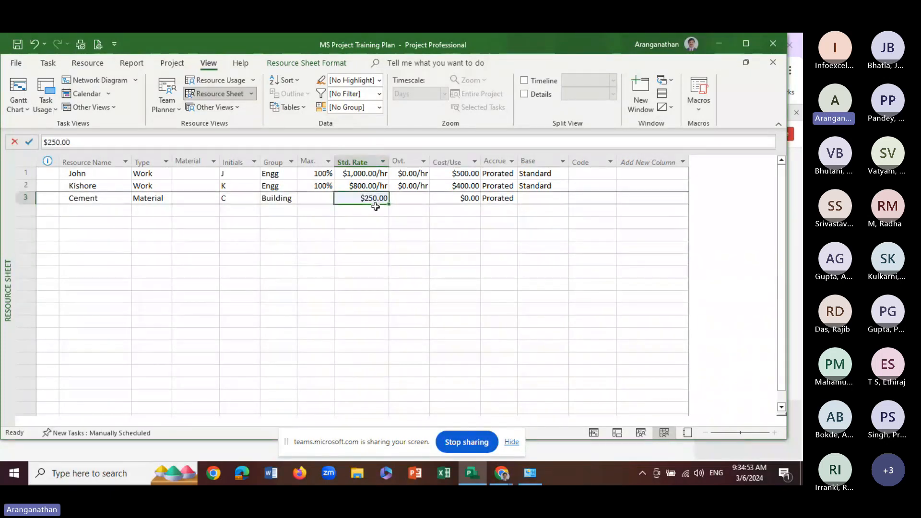
Add a new resource named CADD Software in the row below Cement
click(409, 200)
click(455, 199)
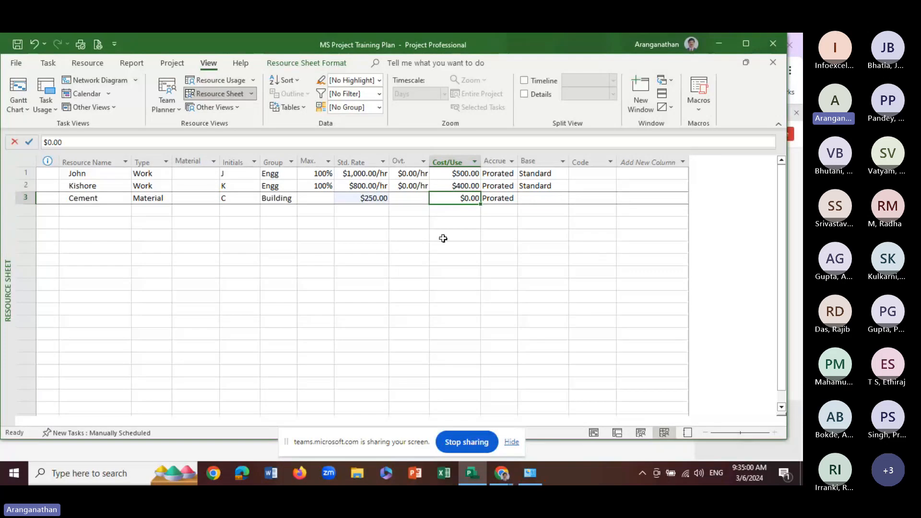
click(91, 212)
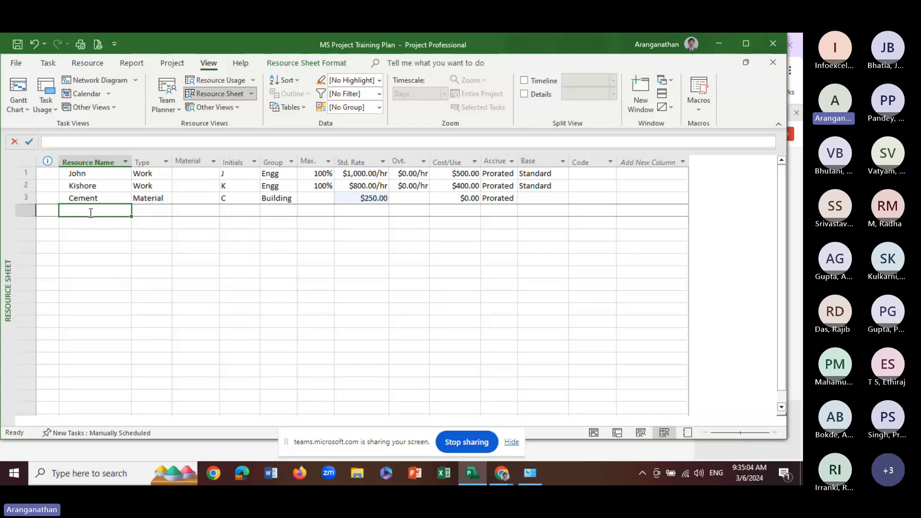
text(CADD)
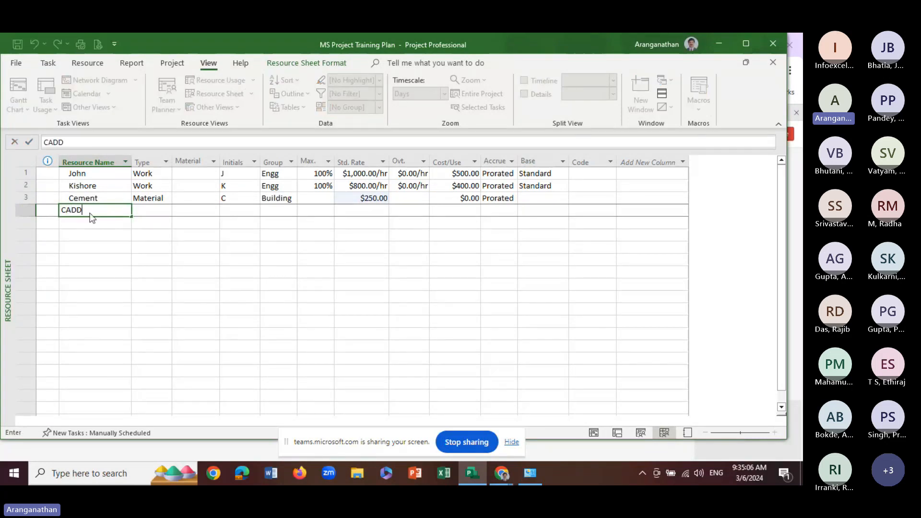
text( Software)
key(Return)
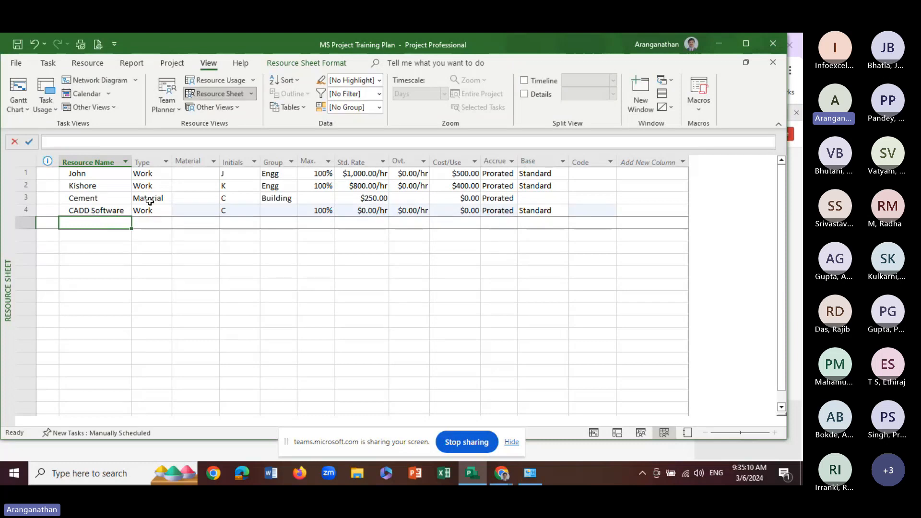
Set the resource type of CADD Software to Cost
click(152, 211)
click(166, 211)
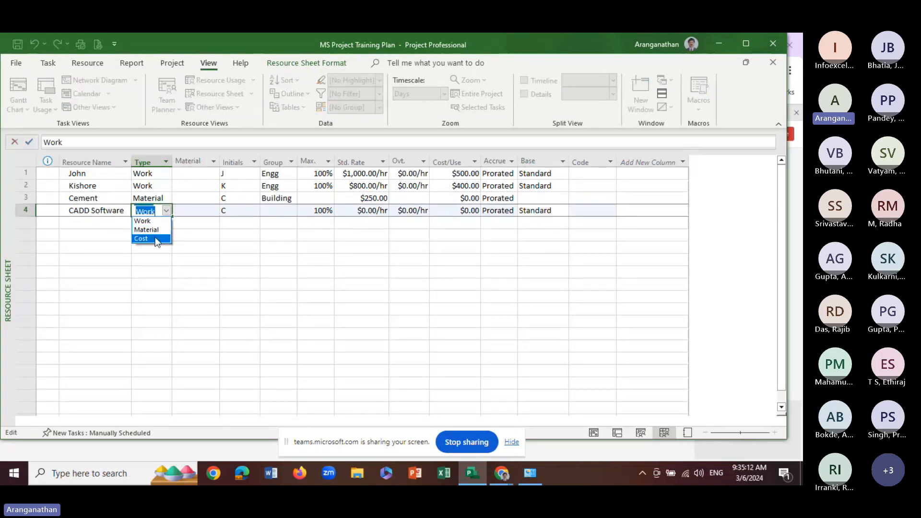
click(154, 242)
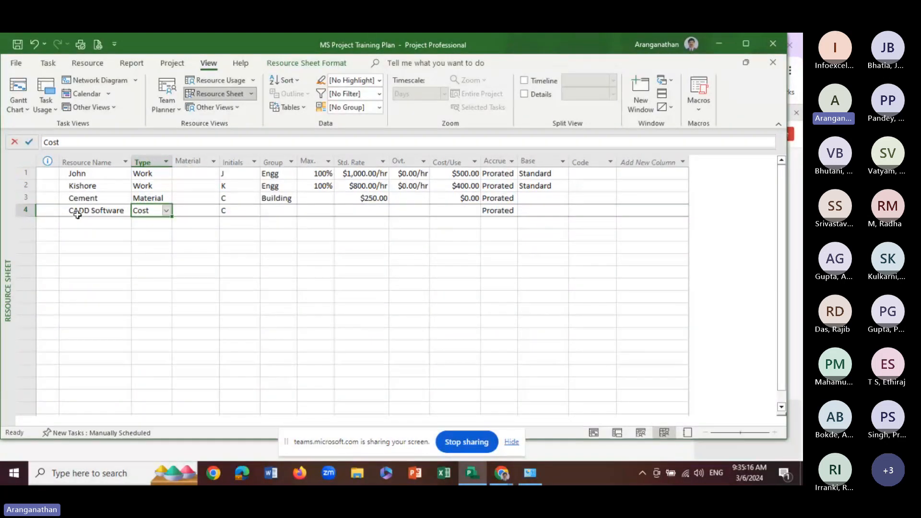
Set the initials of the CADD Software resource to CADD
click(75, 198)
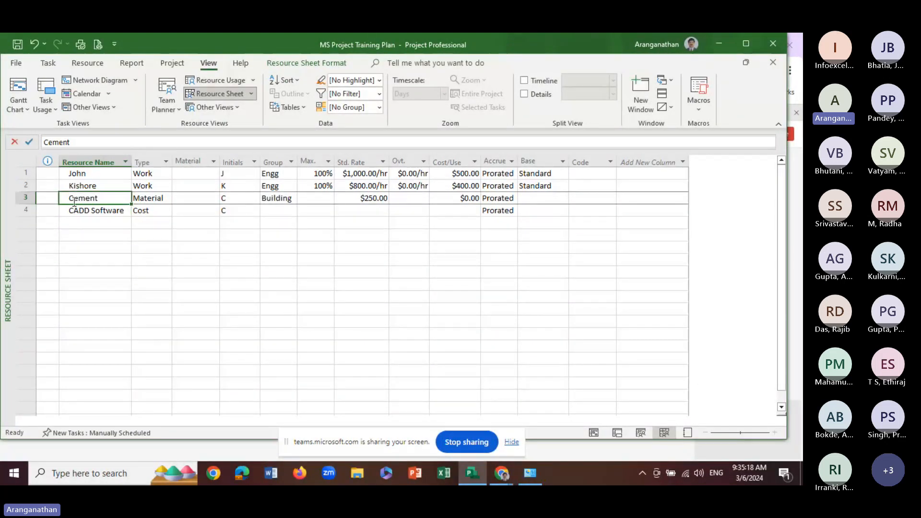
click(72, 212)
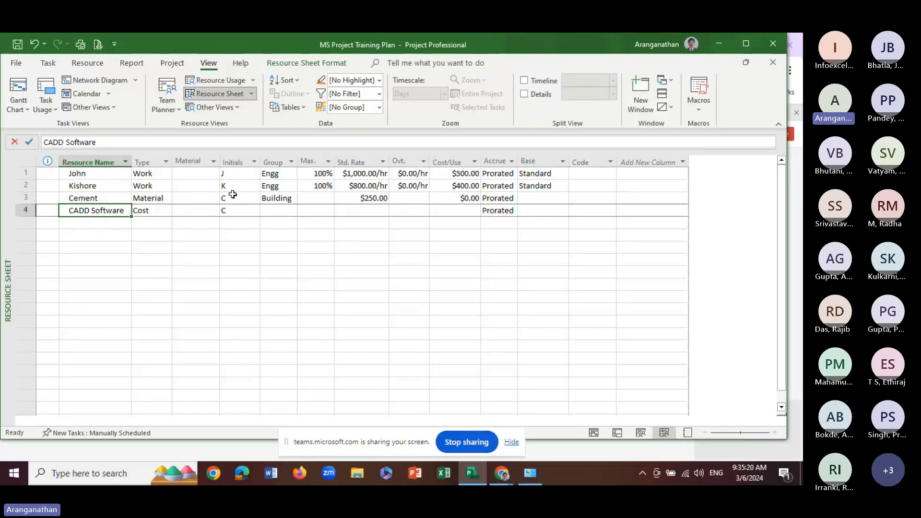
click(230, 211)
click(80, 141)
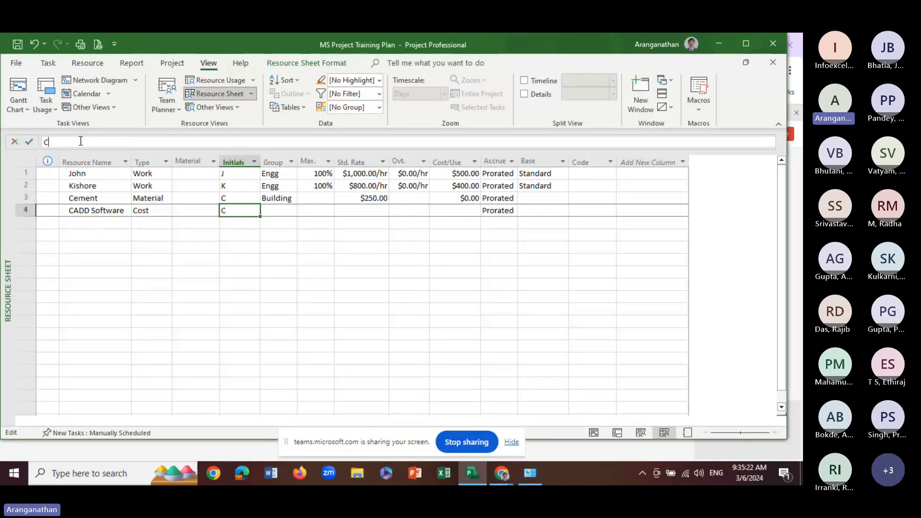
text(ADD)
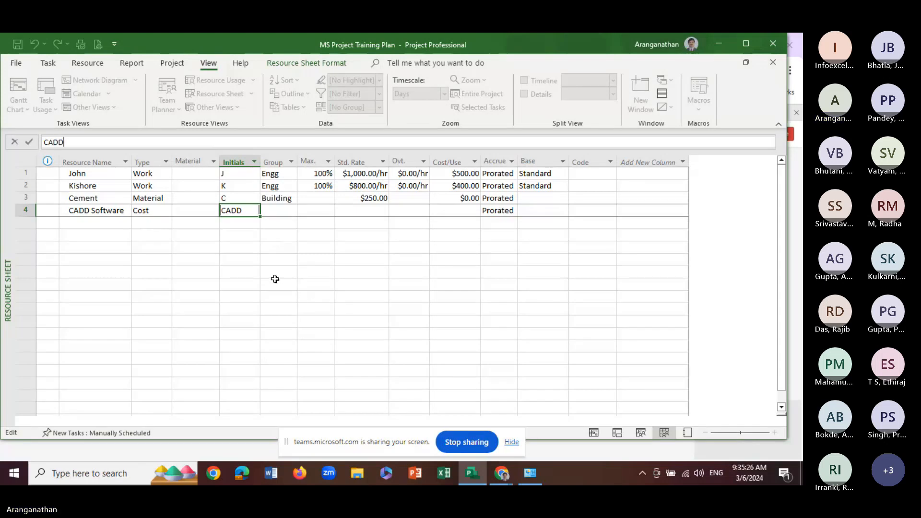
click(240, 260)
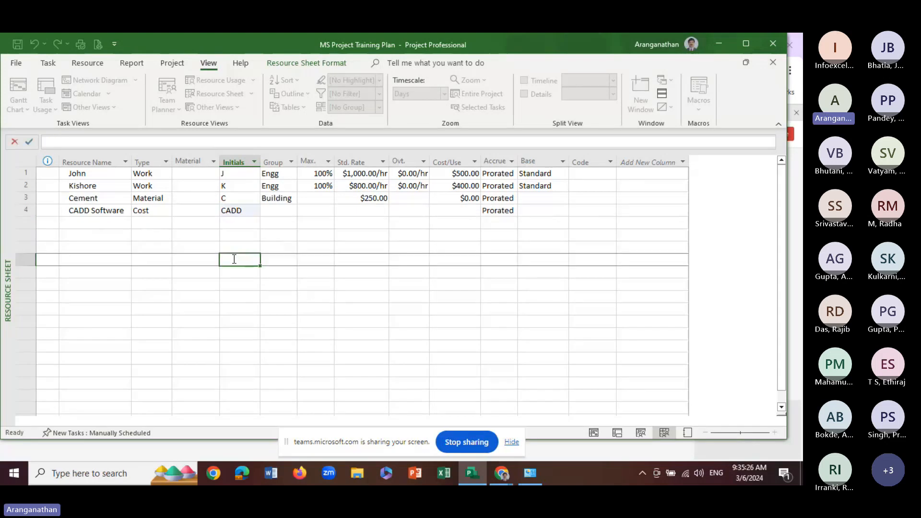
Change the initials of the Cement resource to Cmt
click(252, 198)
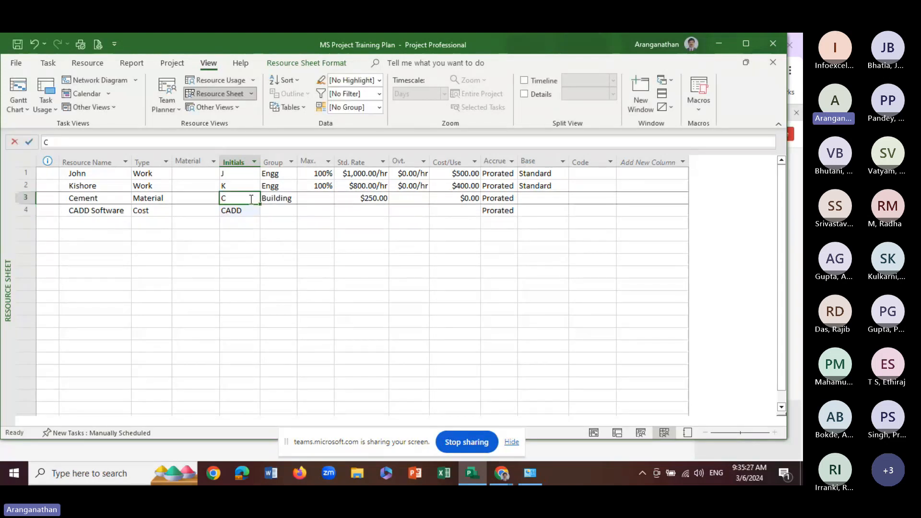
click(63, 142)
text(mt)
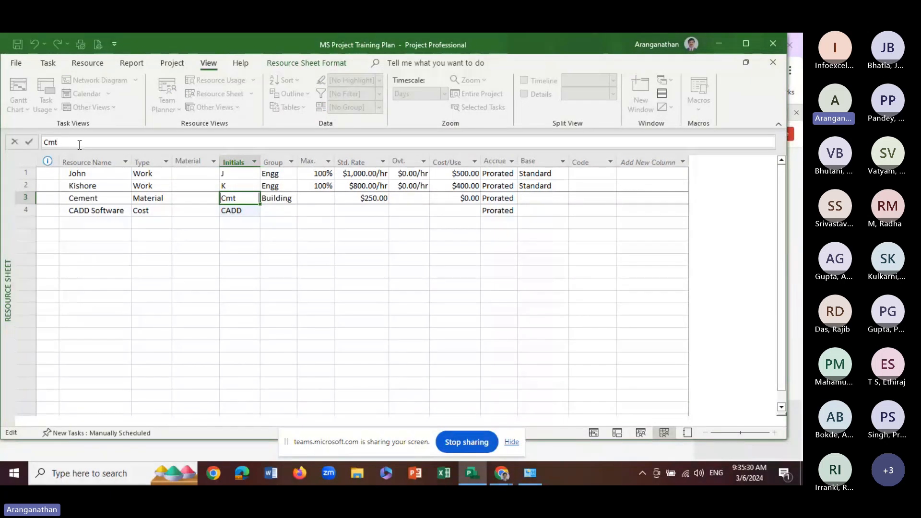
click(230, 245)
click(232, 189)
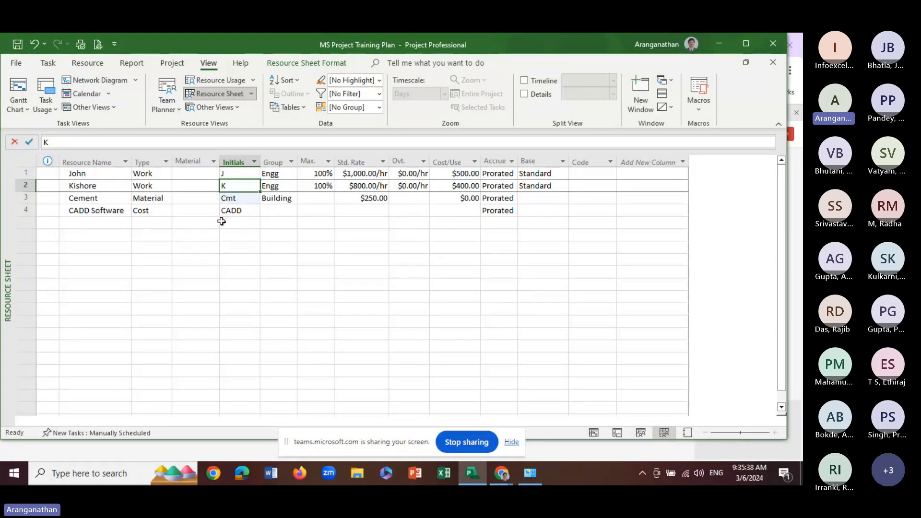
Review the cost rate tables in CADD Software's resource information and close it without changes
click(289, 211)
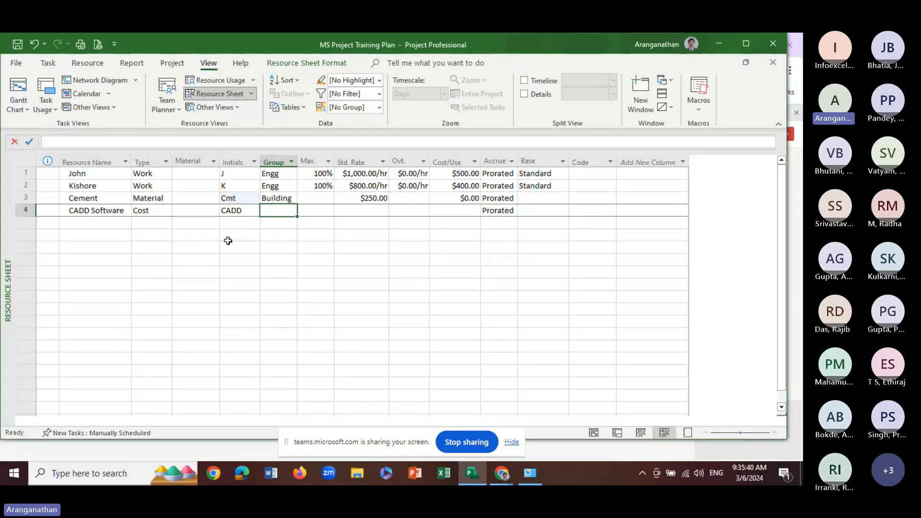
double_click(278, 211)
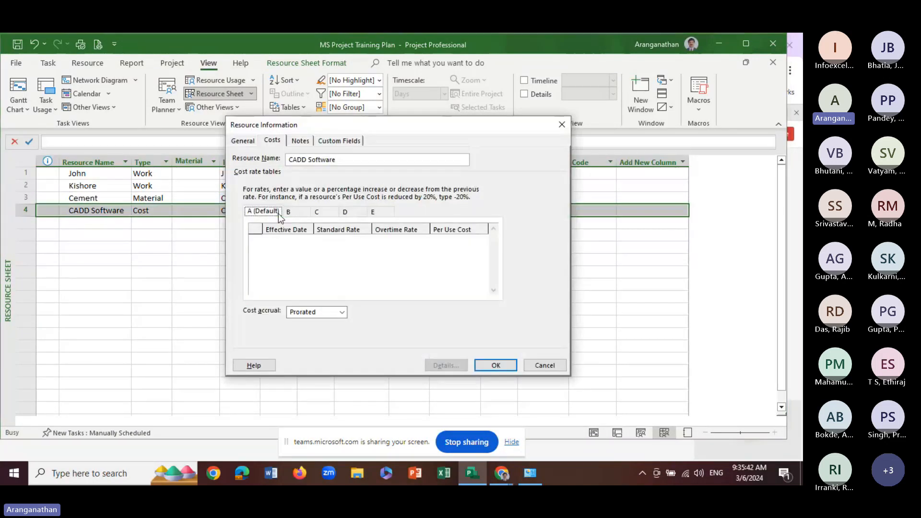
click(547, 365)
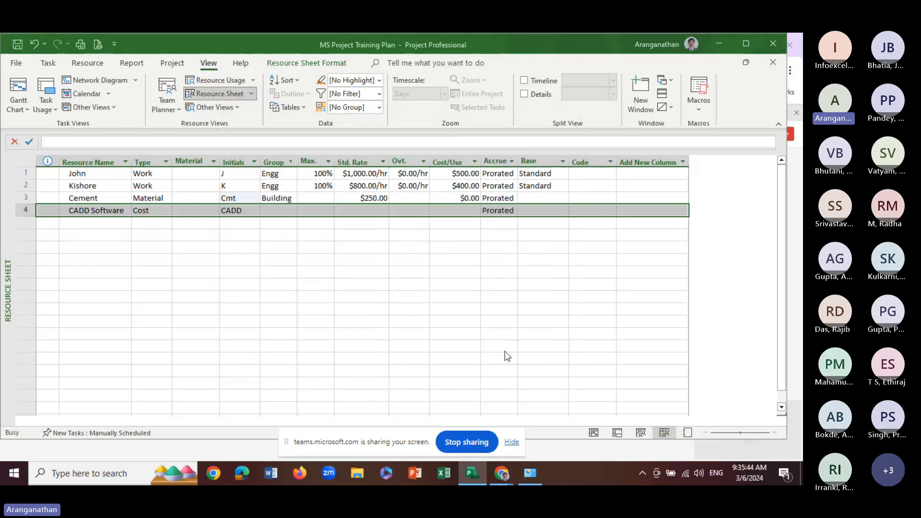
Examine CADD Software's maximum units, standard rate, overtime rate and cost per use fields in the resource sheet
click(323, 211)
click(340, 258)
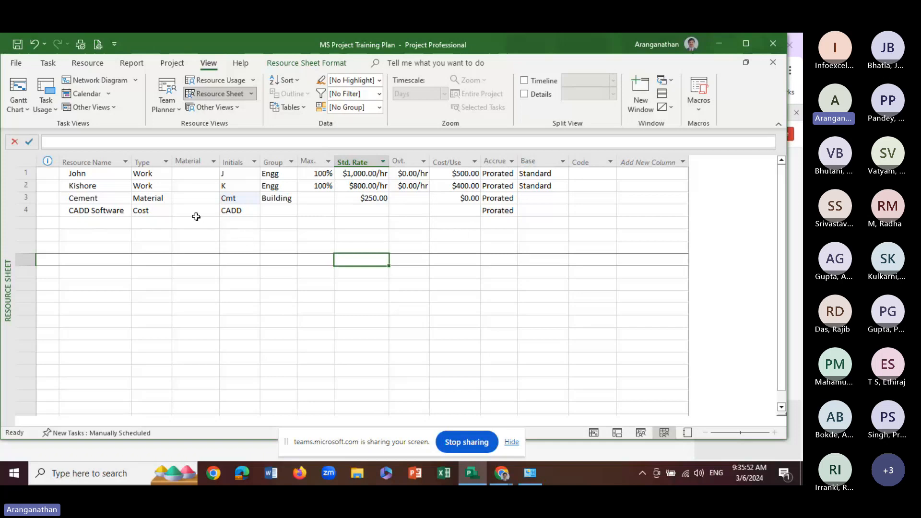
click(365, 210)
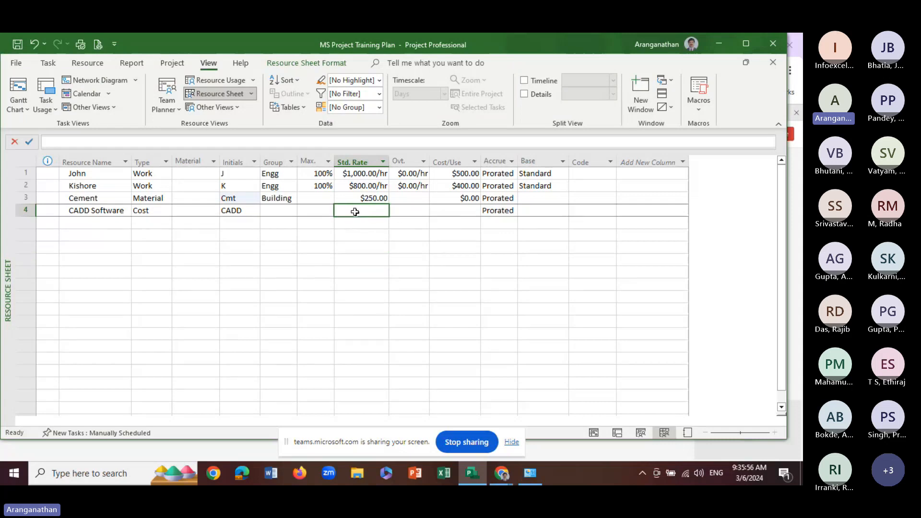
click(365, 235)
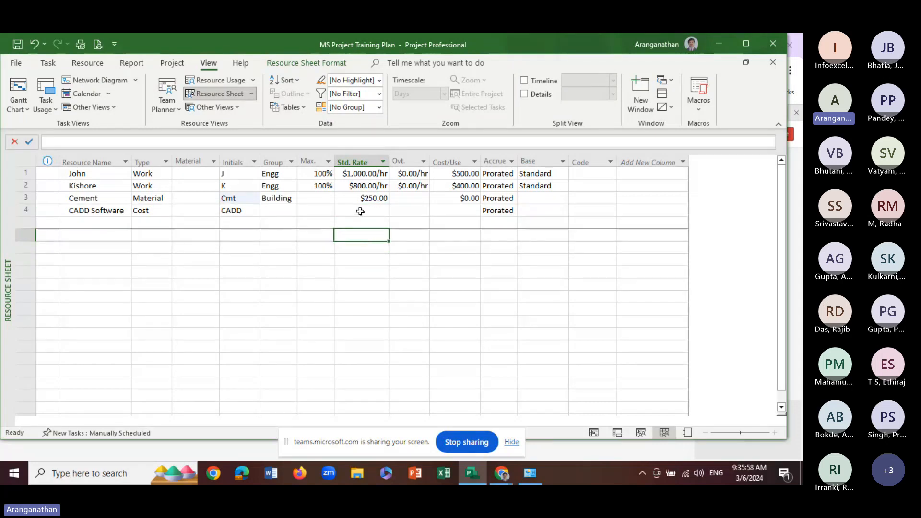
click(361, 211)
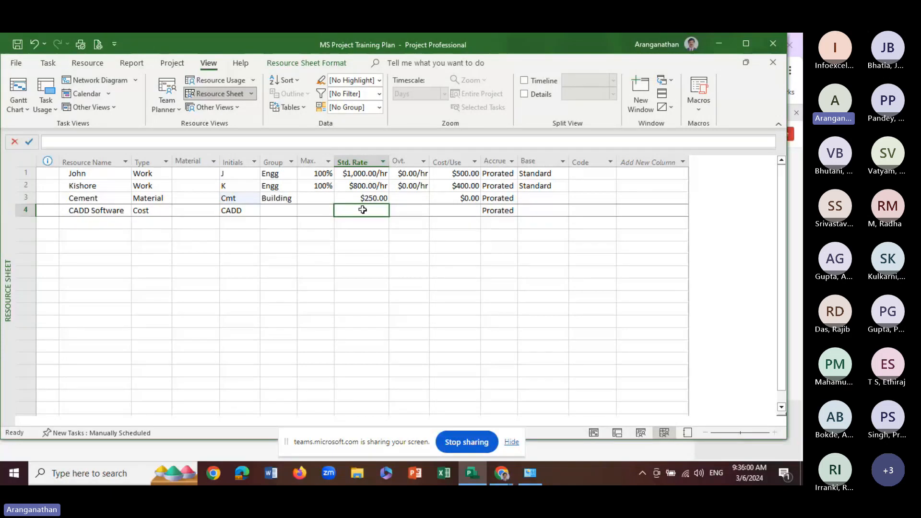
click(312, 207)
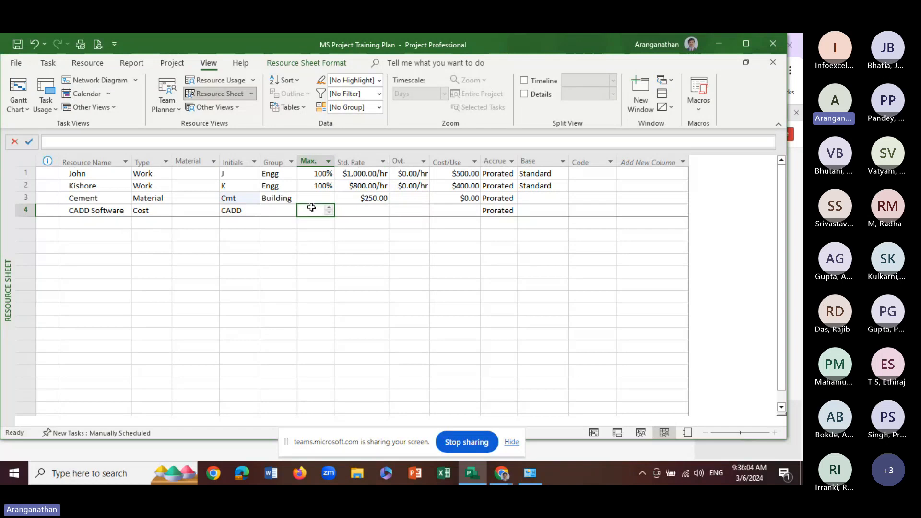
click(329, 195)
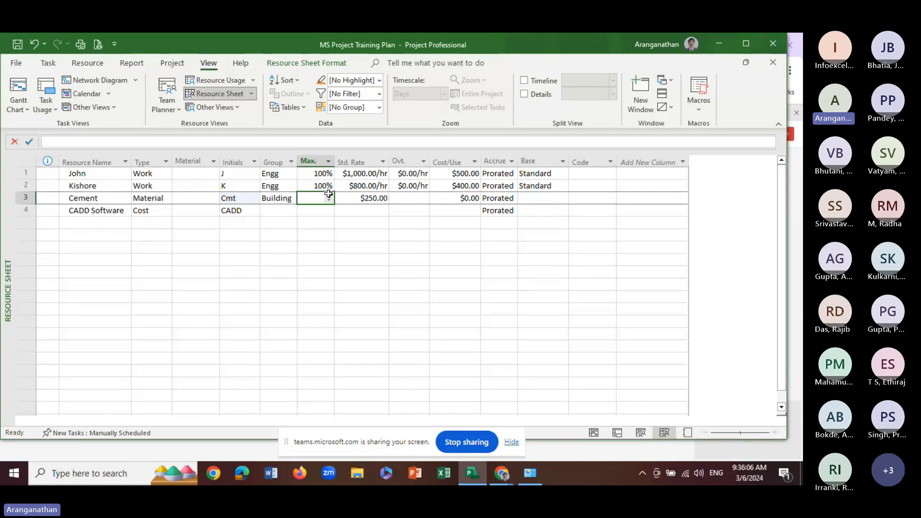
click(416, 212)
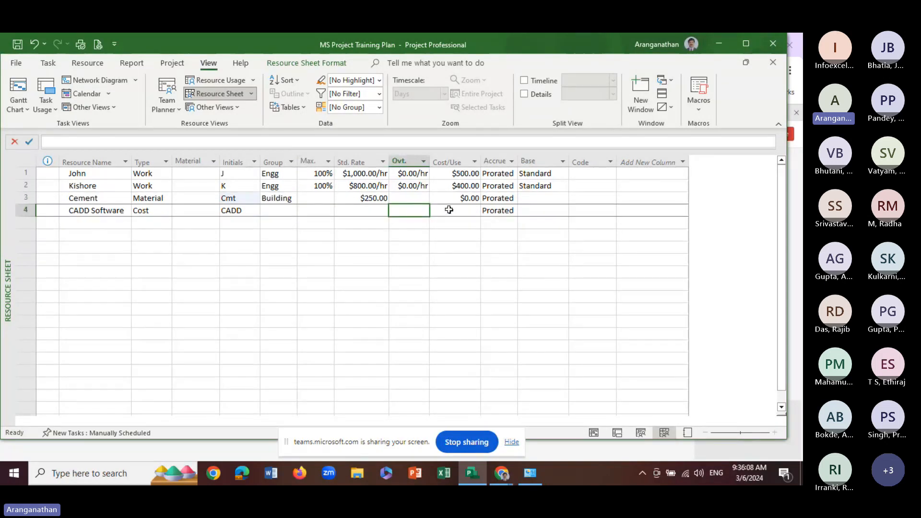
click(456, 211)
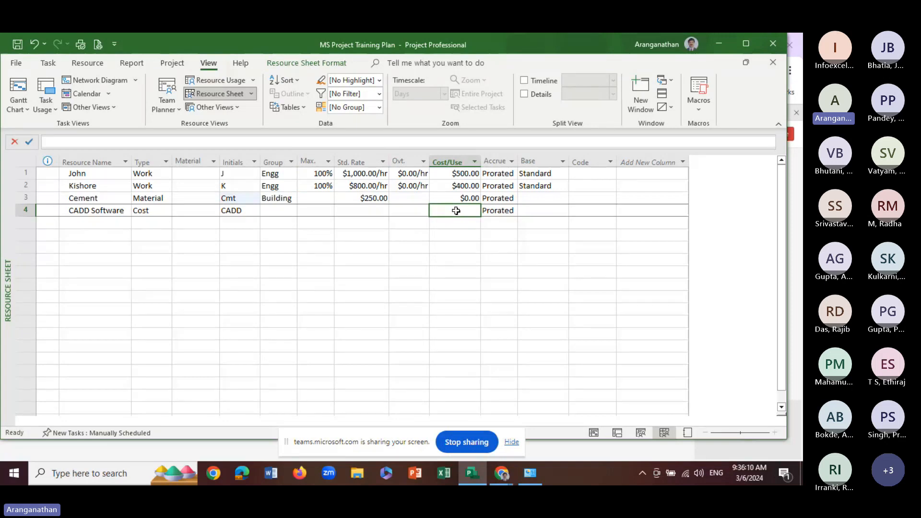
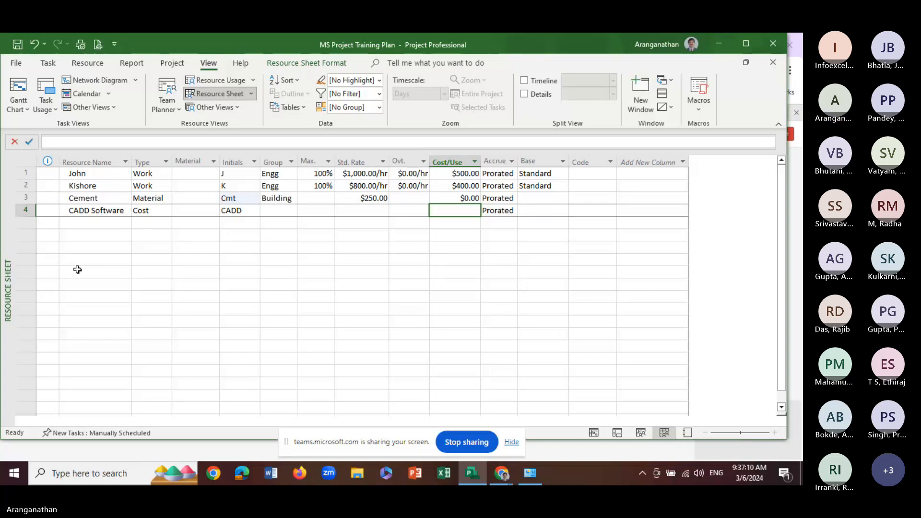
Add two people as new resources in rows 5 and 6, entering a full name and a first name
click(80, 228)
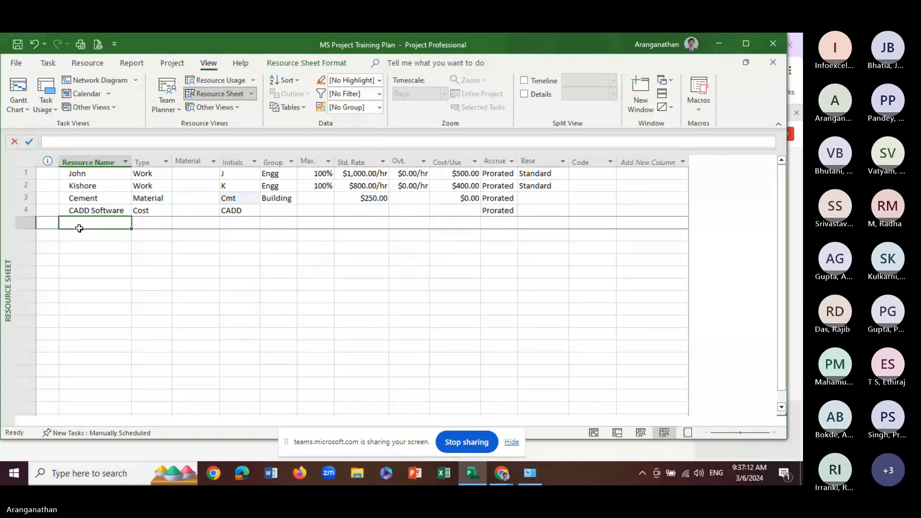
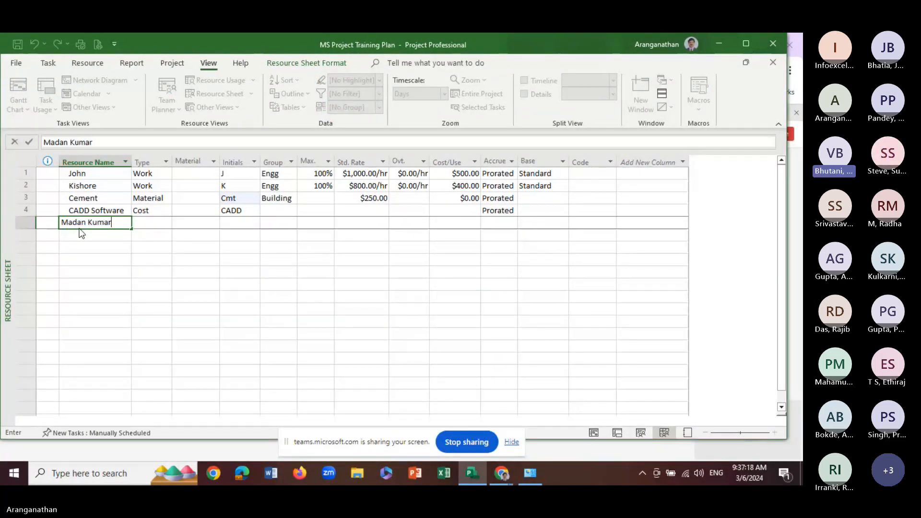
key(Return)
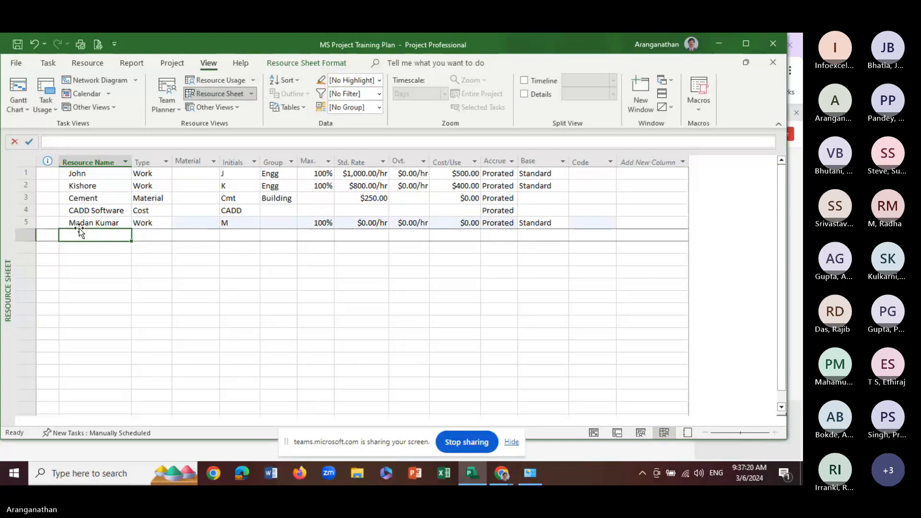
text(Neena)
key(Return)
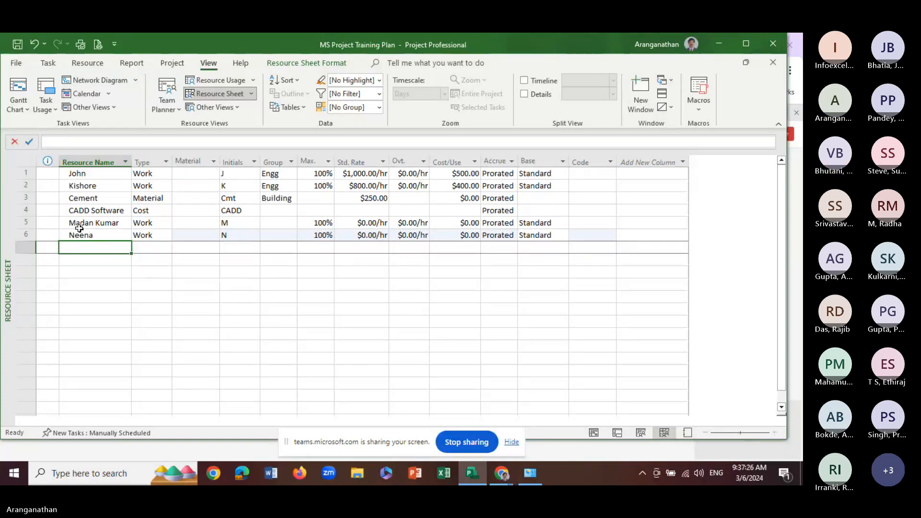
Add Bricks and Sand as new resources in rows 7 and 8
text(Br)
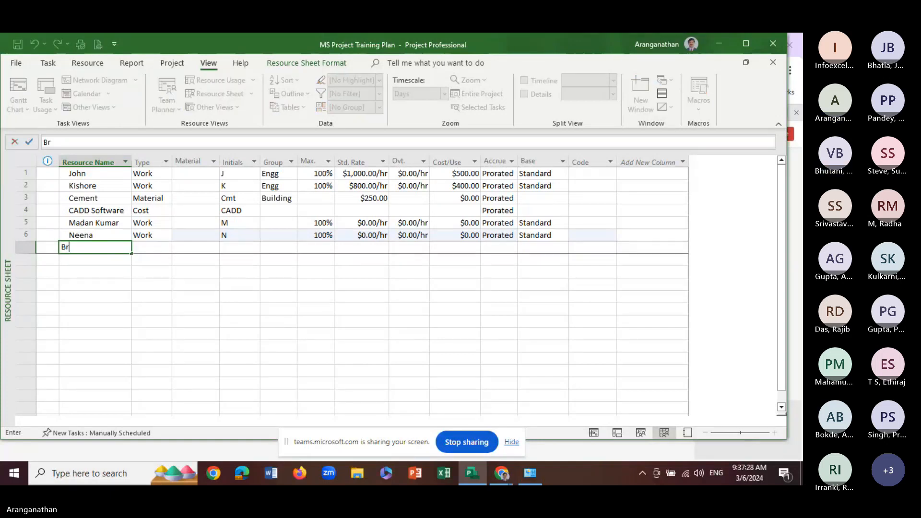
text(icks)
key(Return)
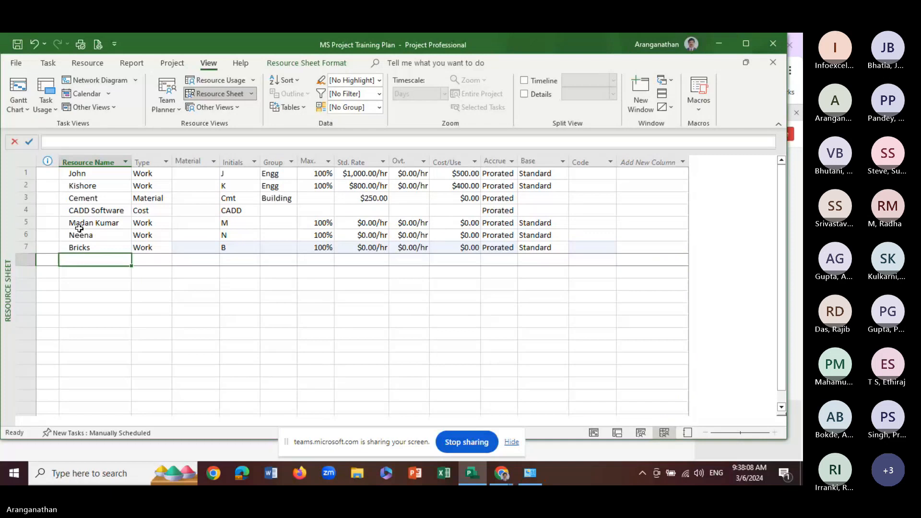
text(Sa)
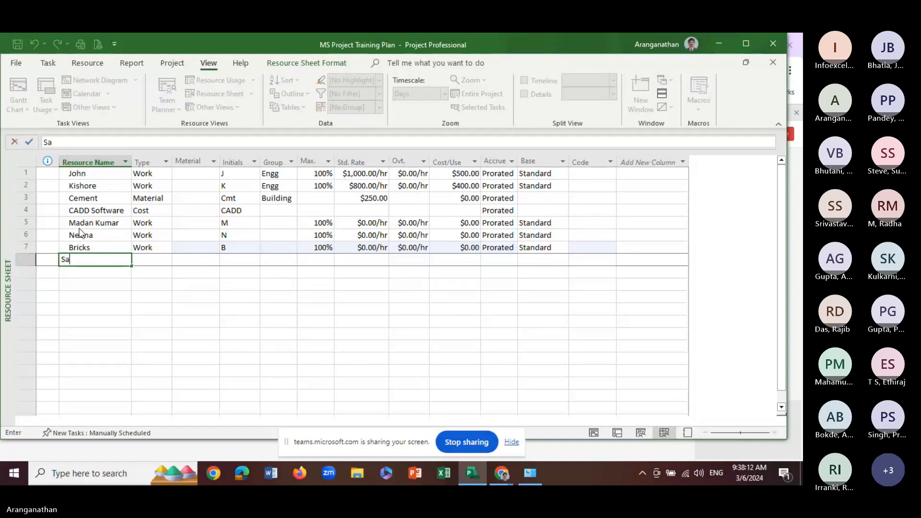
text(nd)
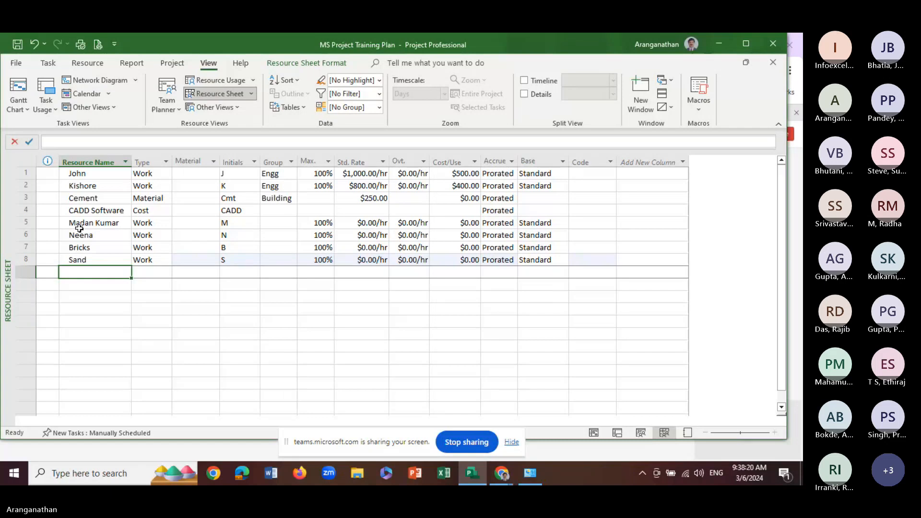
Add two more people as new resources in rows 9 and 10, entering each person's first name
text(B)
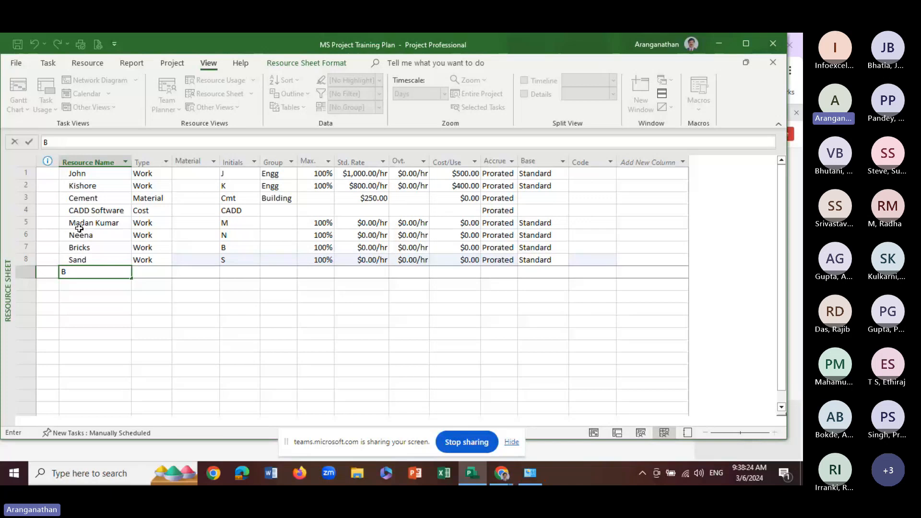
key(BackSpace)
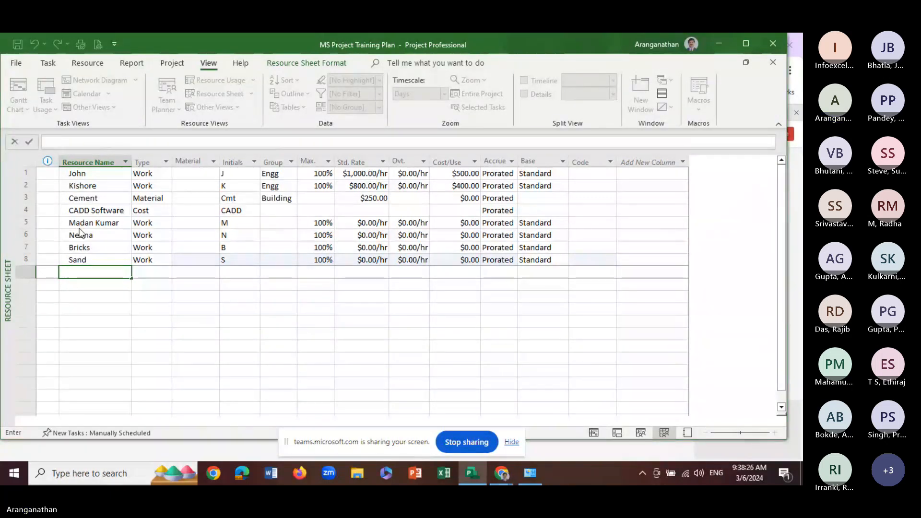
text(Mukesh)
key(Return)
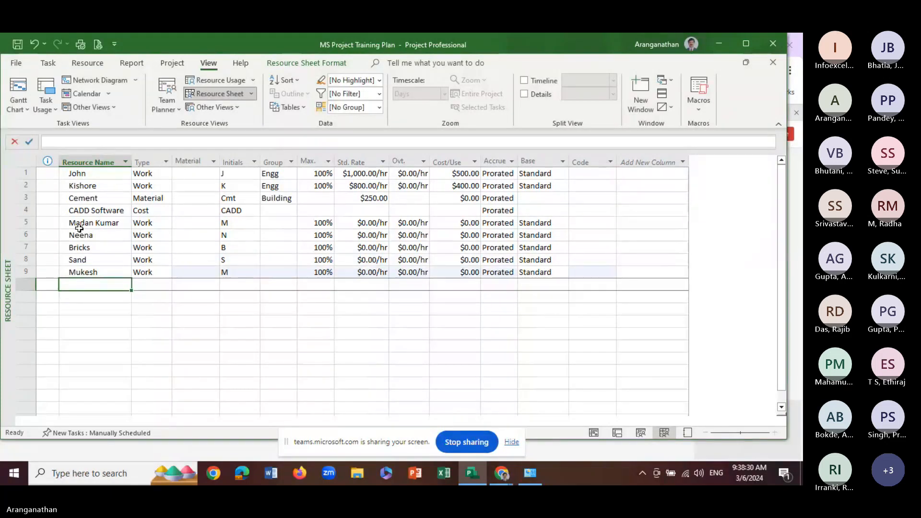
text(Vi)
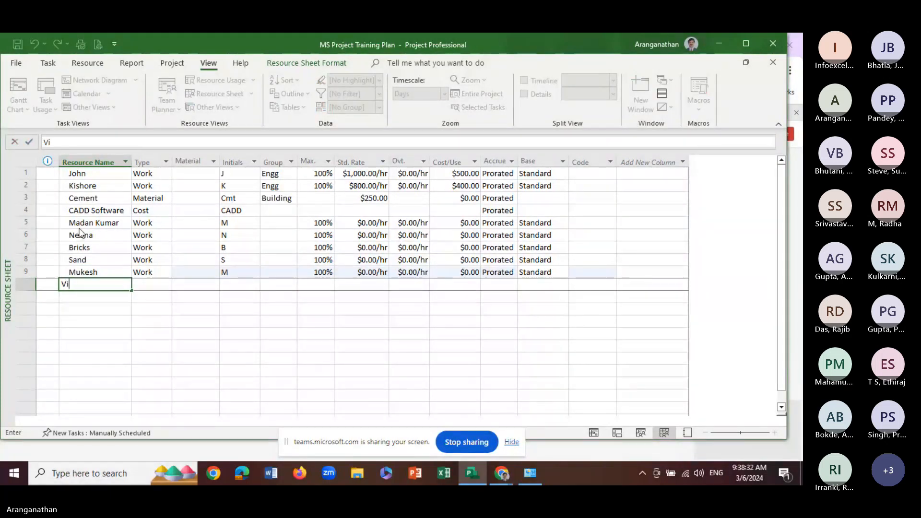
text(kram)
key(Return)
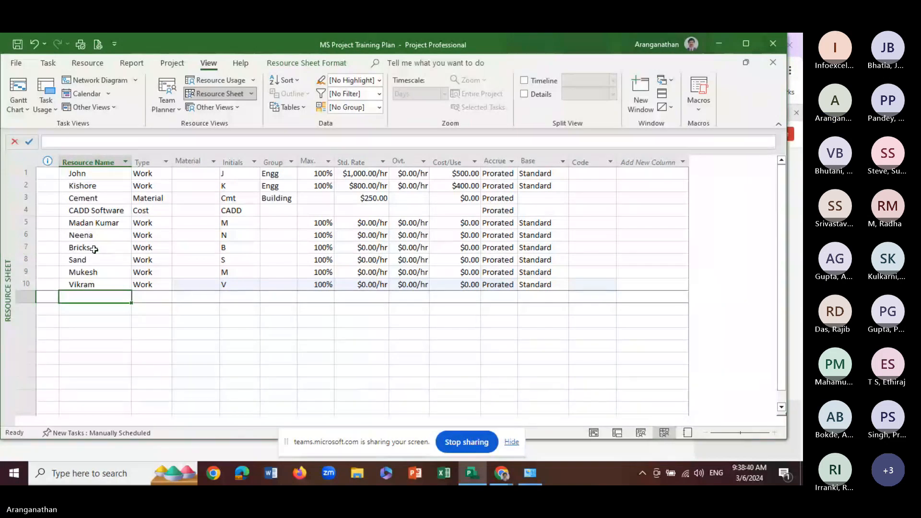
Set the resource type of Bricks and Sand to Material
click(159, 248)
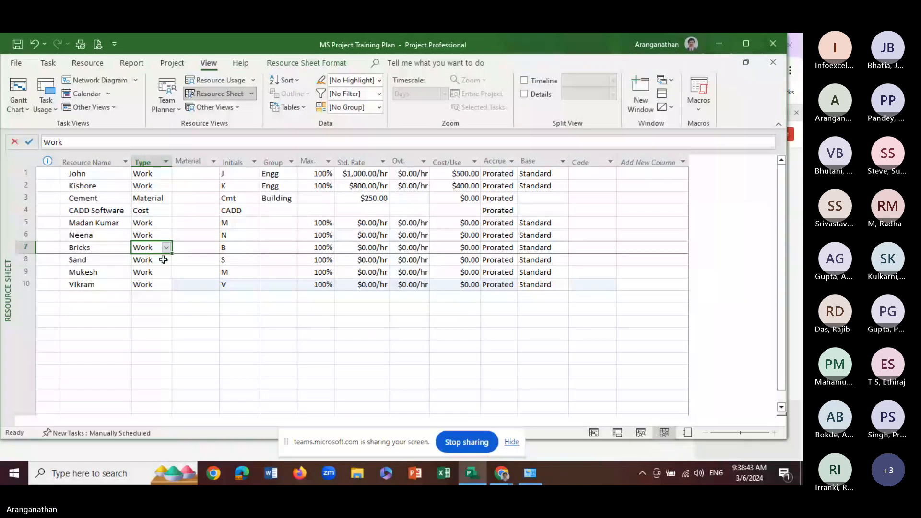
click(166, 247)
click(151, 267)
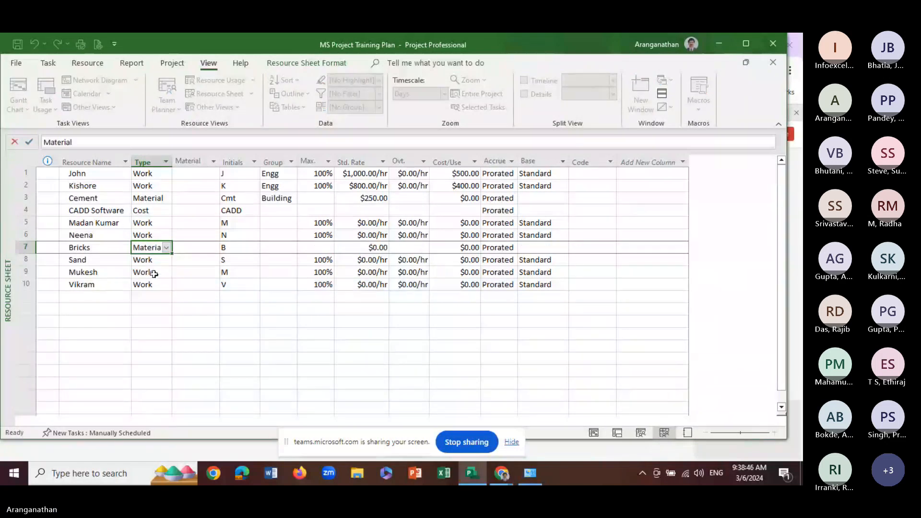
click(147, 259)
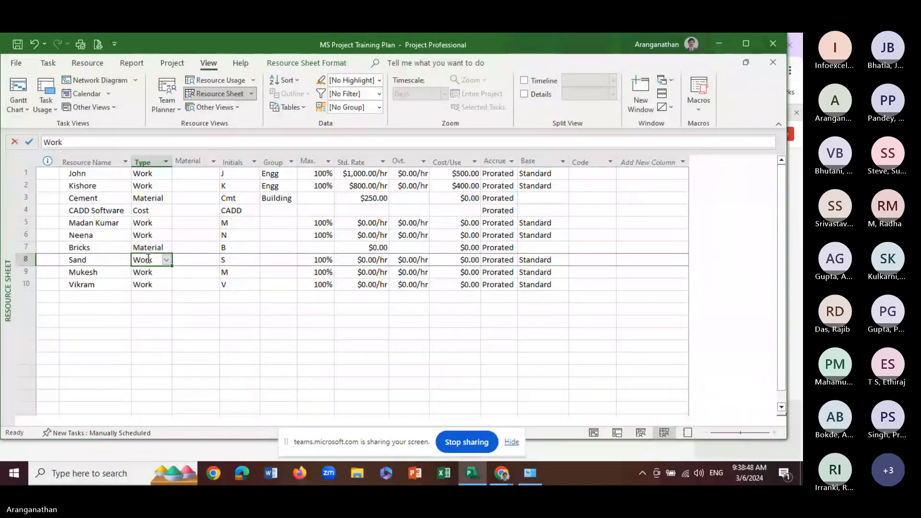
click(166, 260)
click(148, 282)
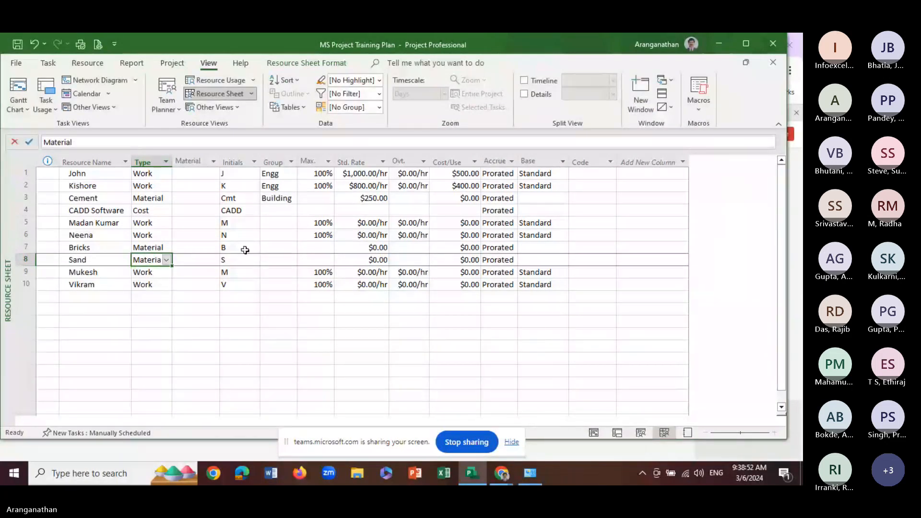
Change the initials of the row 5 resource to MK and of the row 9 resource to Mu
click(237, 223)
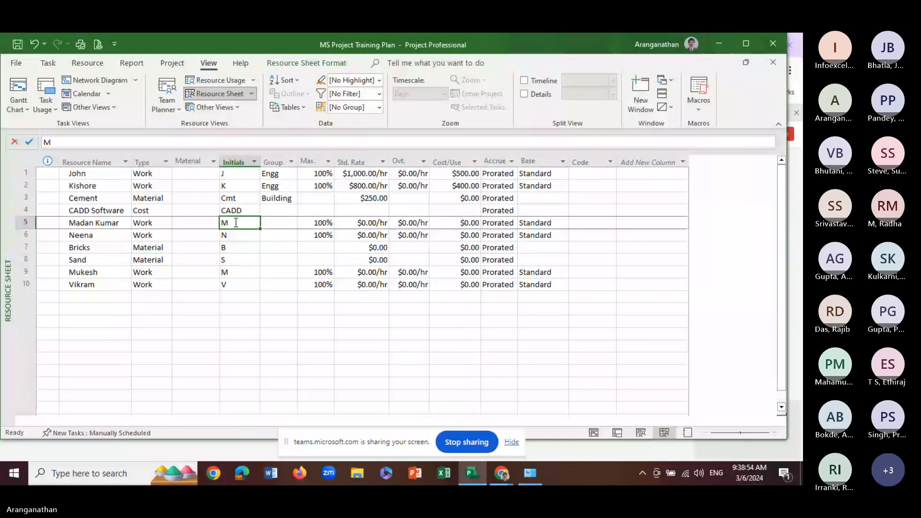
click(77, 143)
text(K)
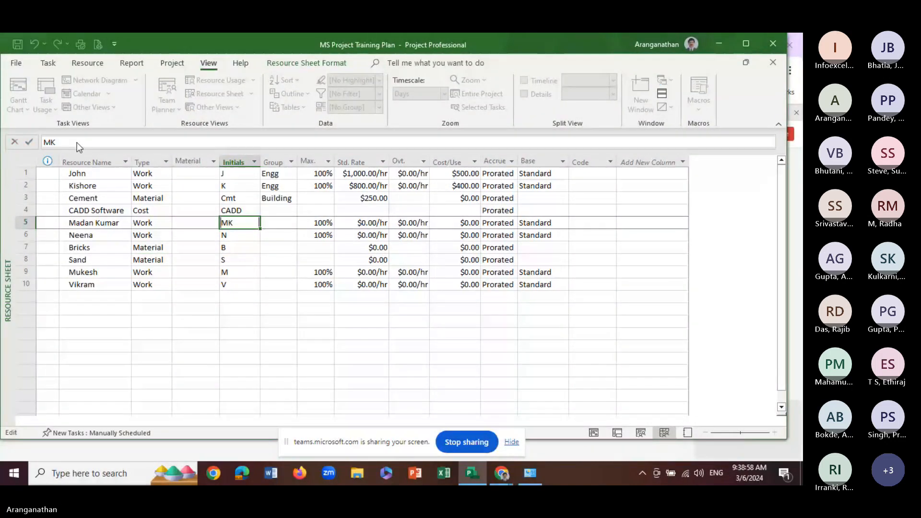
click(105, 271)
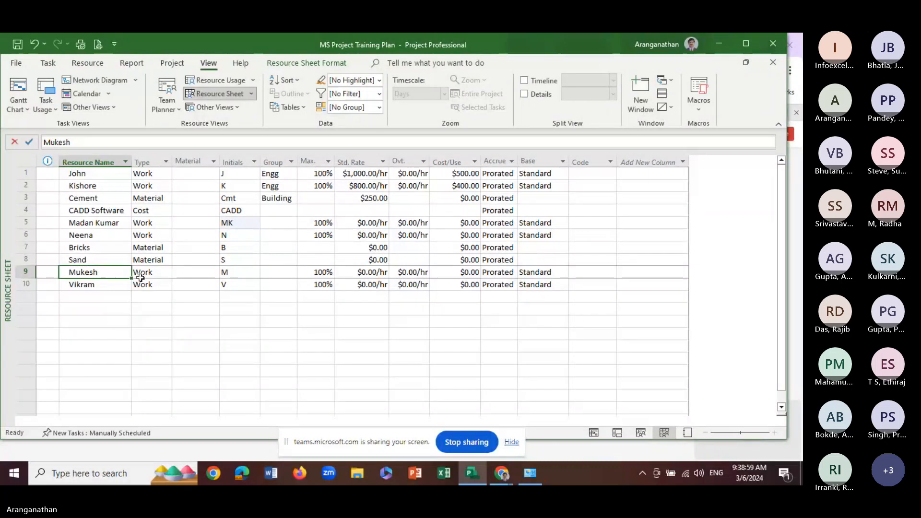
click(232, 273)
click(58, 141)
text(u)
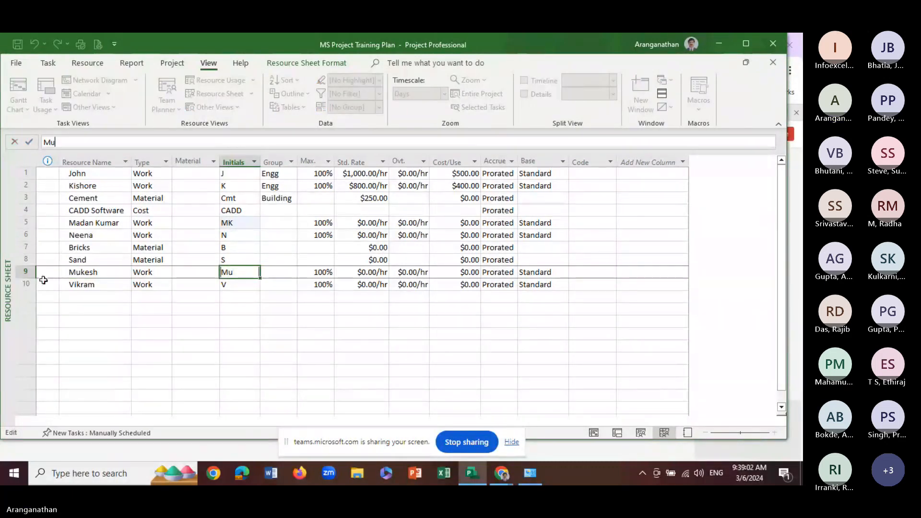
click(103, 295)
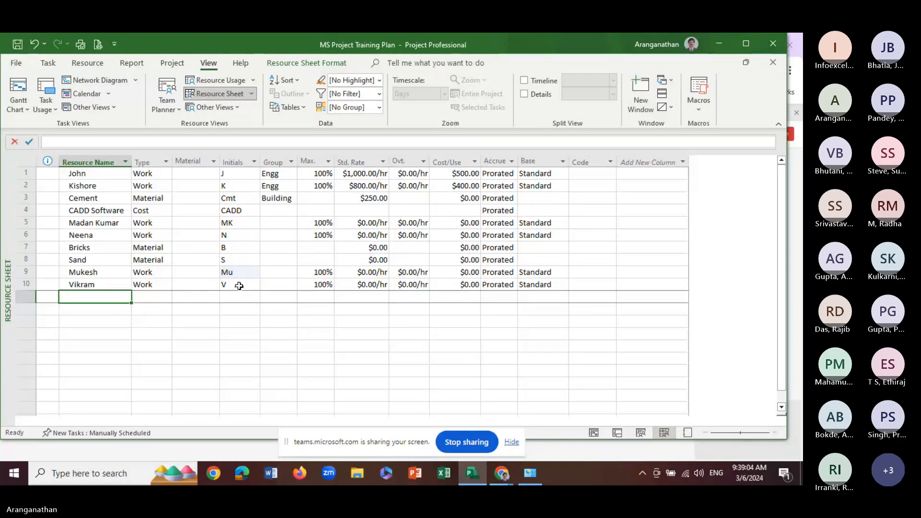
Extend the row 10 resource's name by adding the person's surname
click(239, 286)
click(102, 286)
click(86, 144)
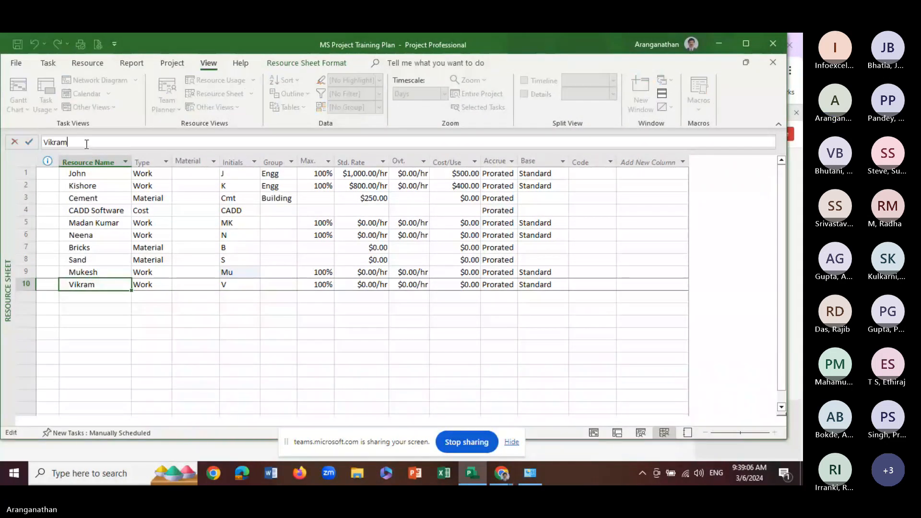
text(S)
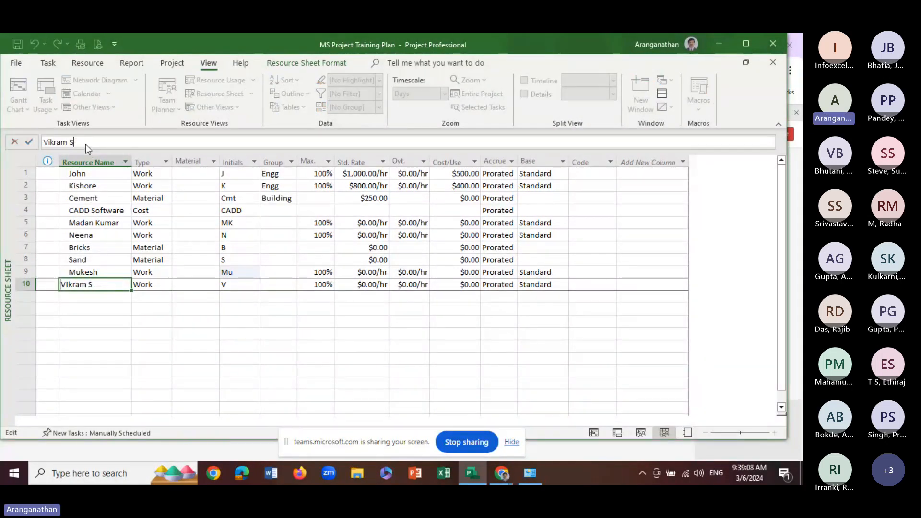
key(BackSpace)
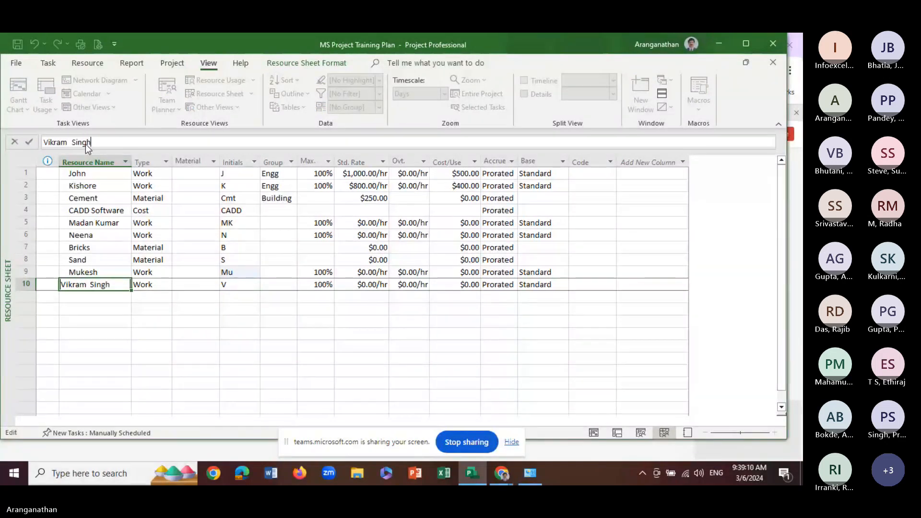
key(Return)
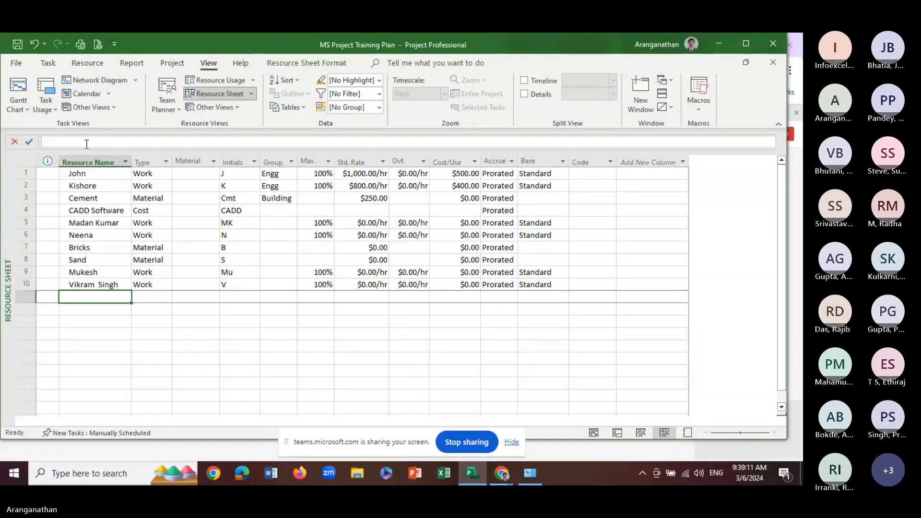
Change the initials of the row 10 resource to VS
click(242, 284)
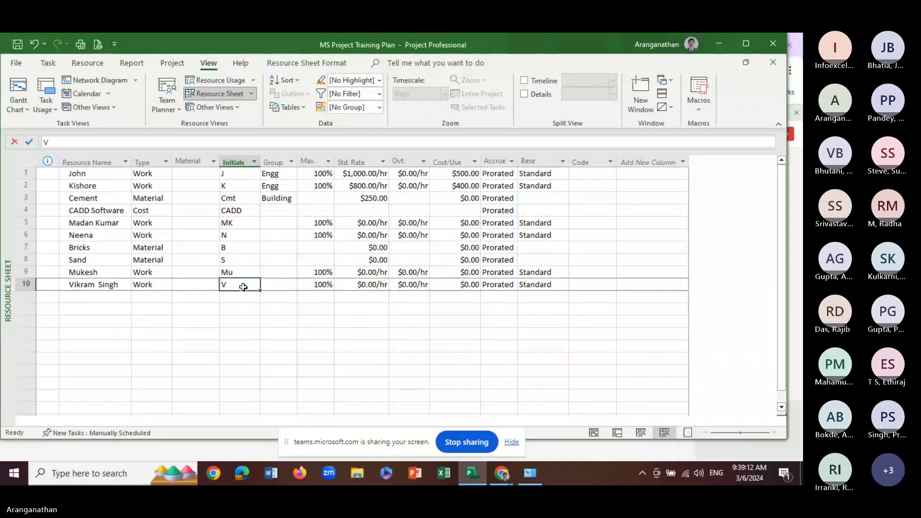
click(70, 142)
text(S)
click(164, 285)
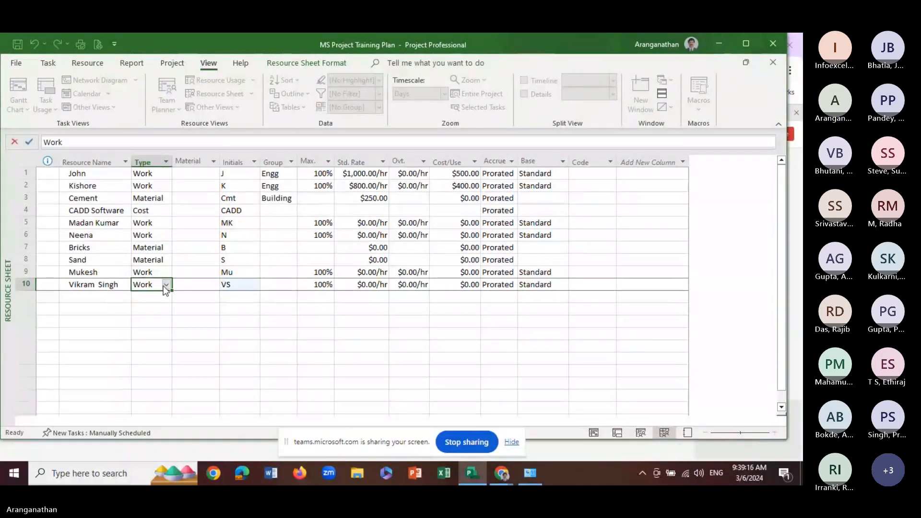
click(108, 236)
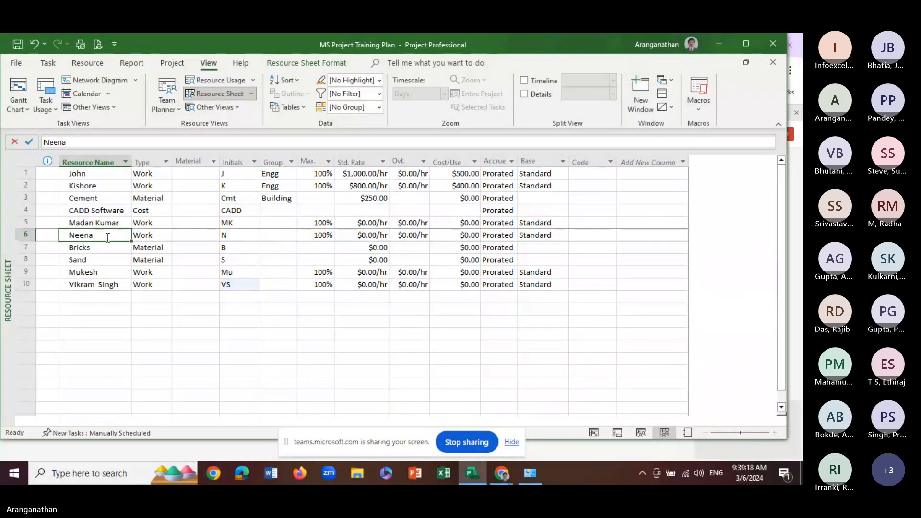
click(159, 239)
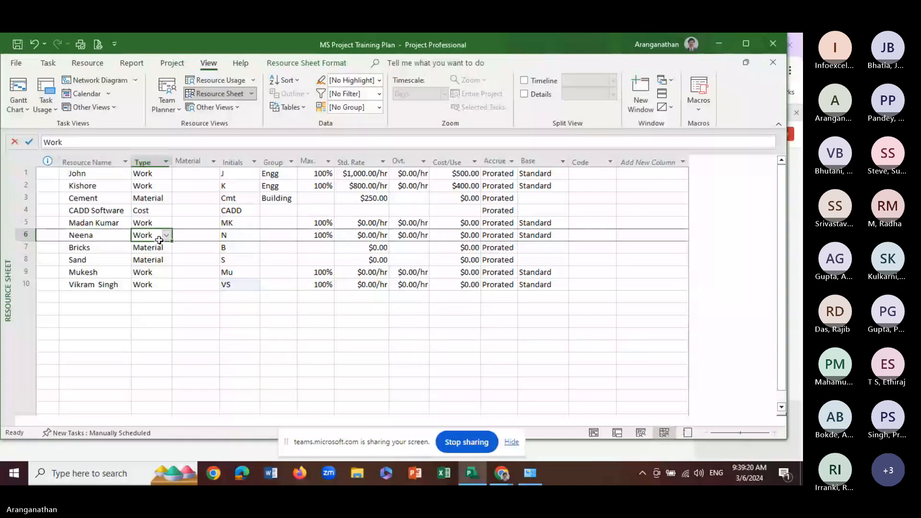
click(148, 249)
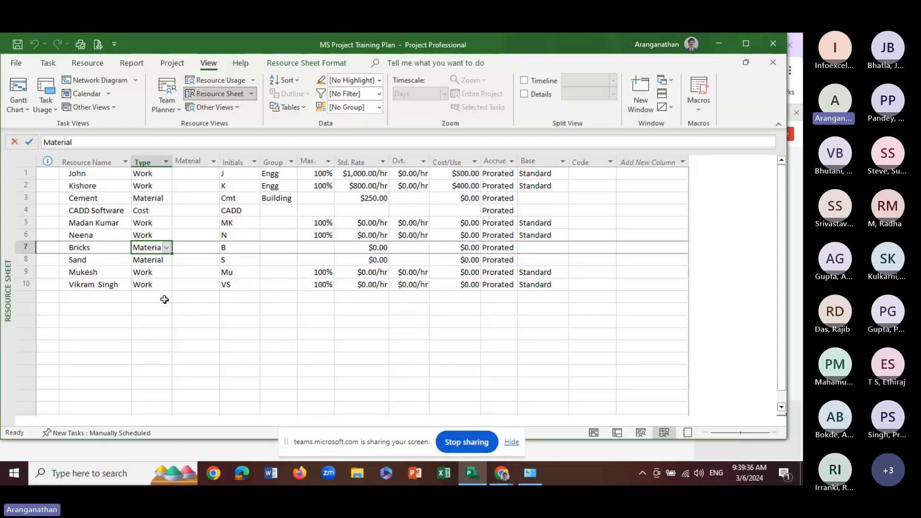
ctrl+click(146, 264)
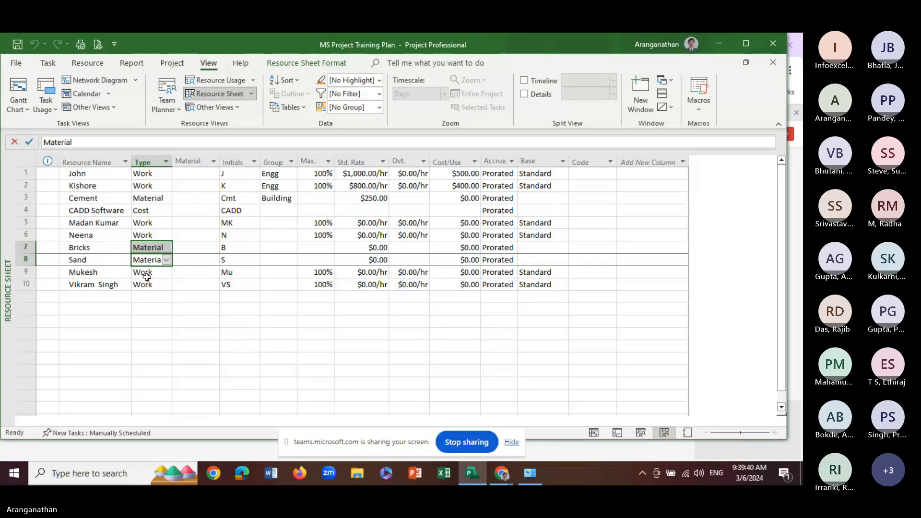
ctrl+click(144, 273)
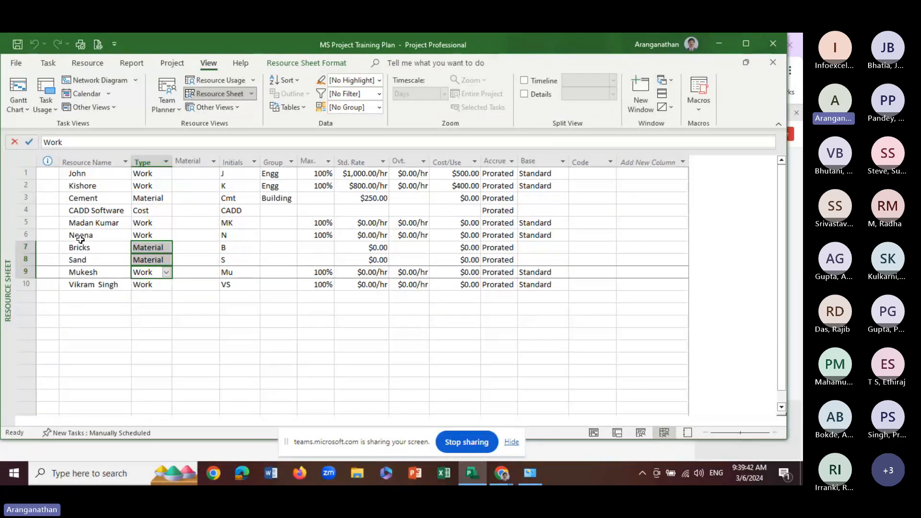
key(ctrl)
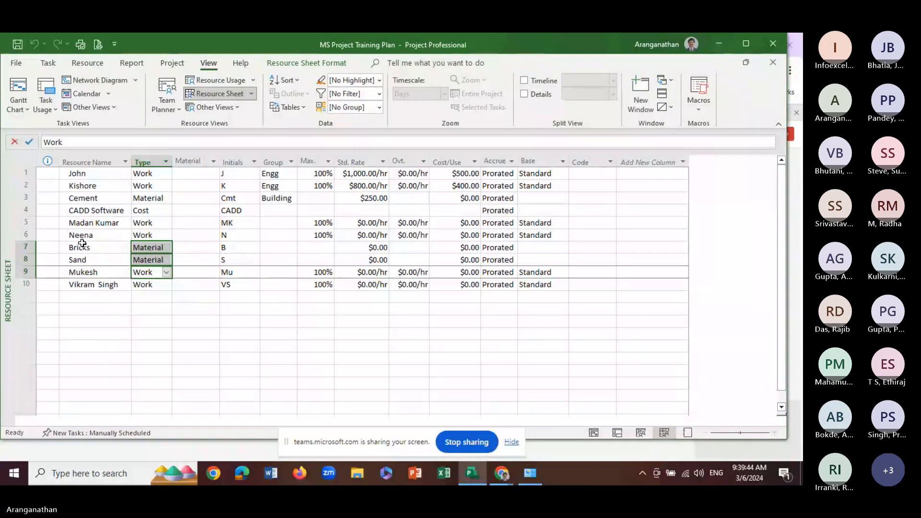
click(198, 299)
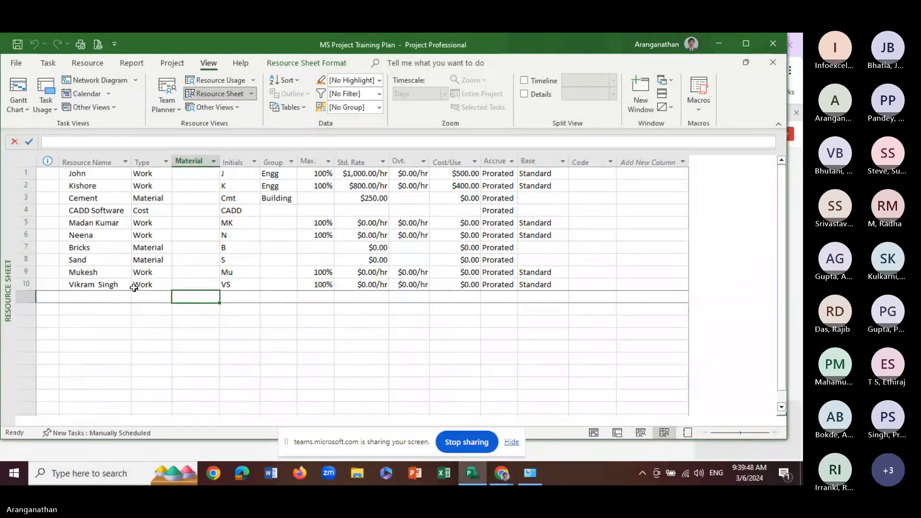
click(113, 285)
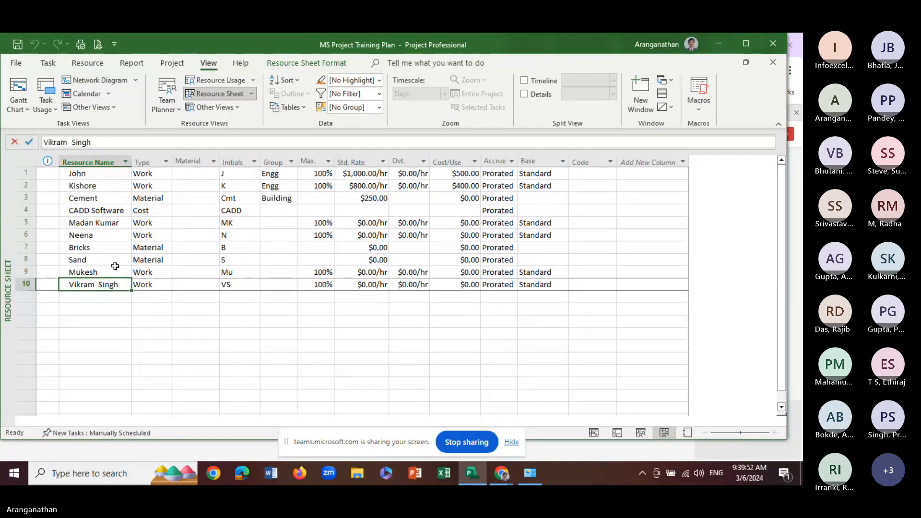
click(122, 213)
click(120, 226)
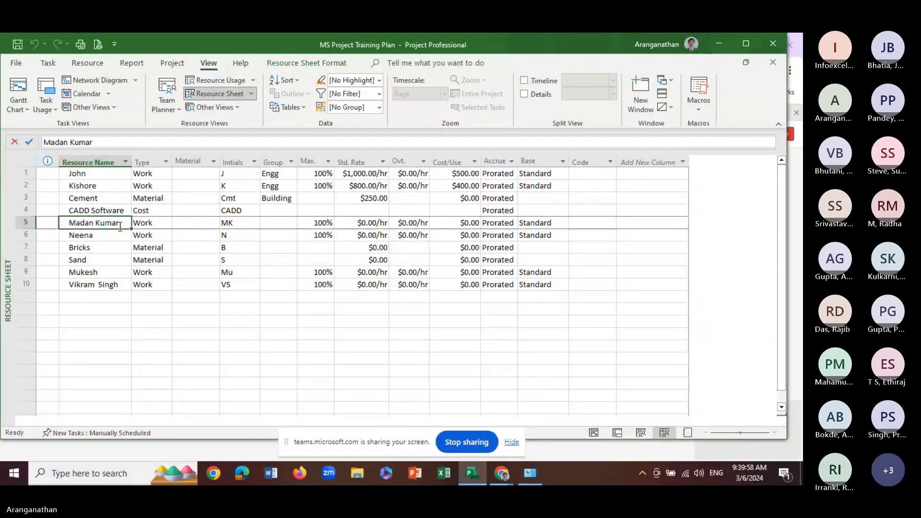
Set the group of the row 5 resource to Software
click(277, 224)
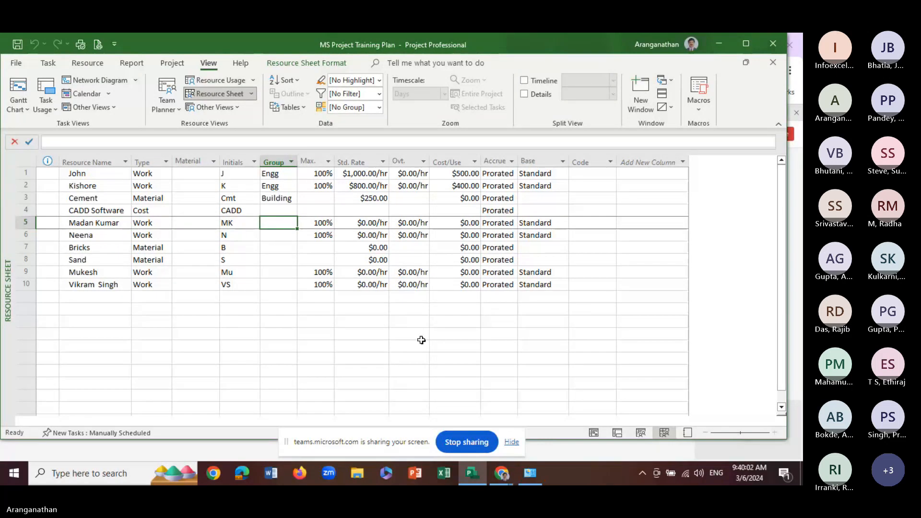
text(Soft)
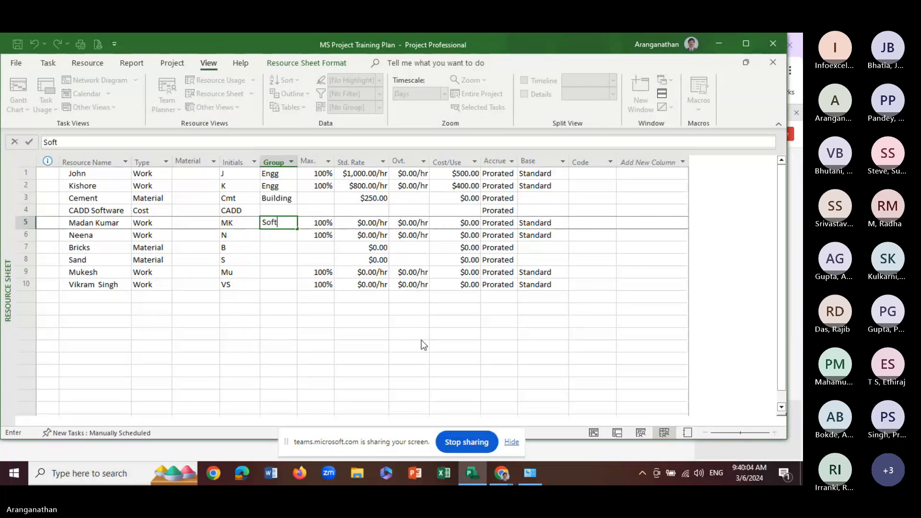
text(ware)
key(Return)
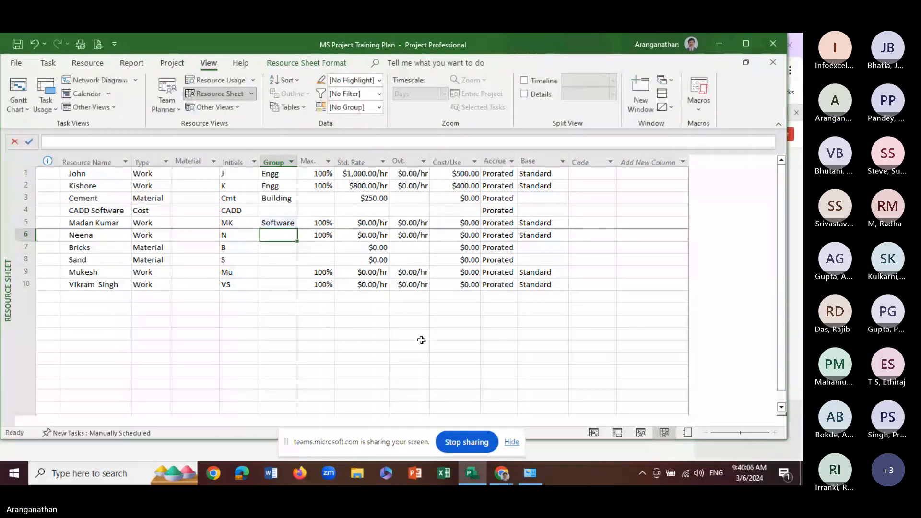
Set the group of the row 5 resource to Technical and of the row 6 resource to Engg
key(Up)
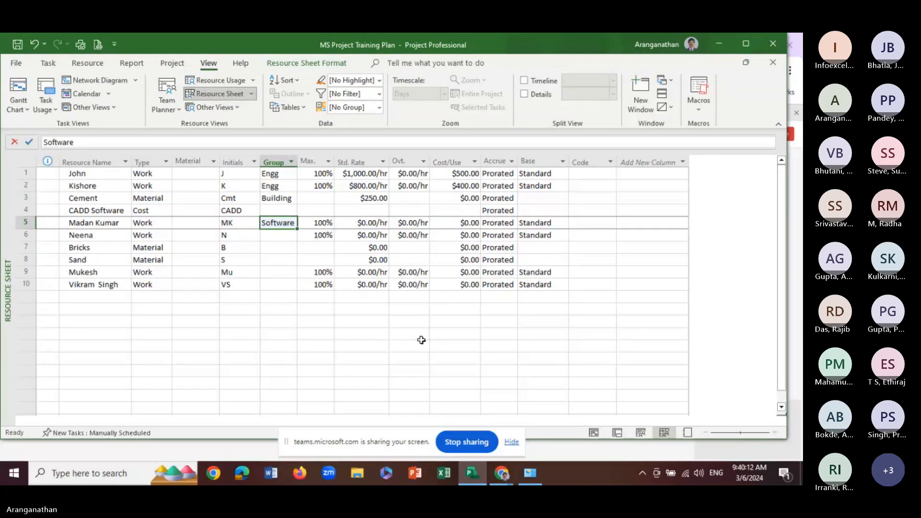
text(Technical)
key(Return)
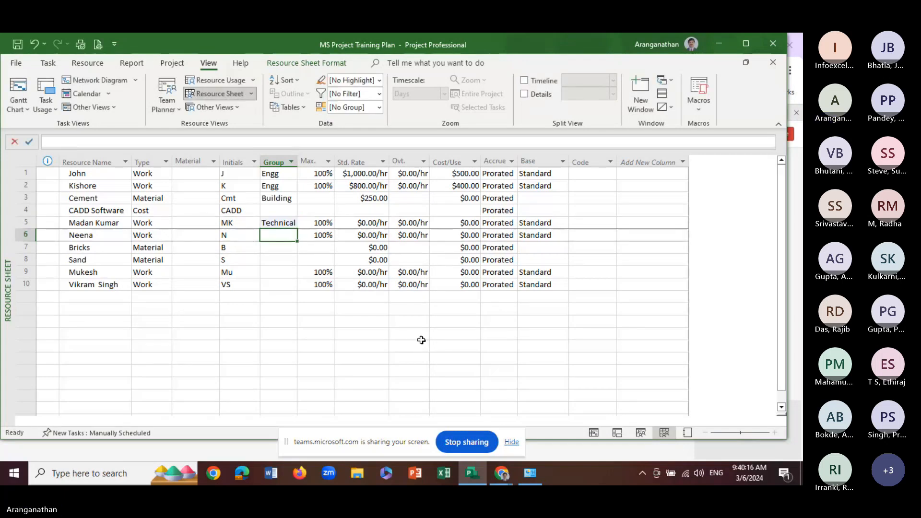
text(Engg)
key(Return)
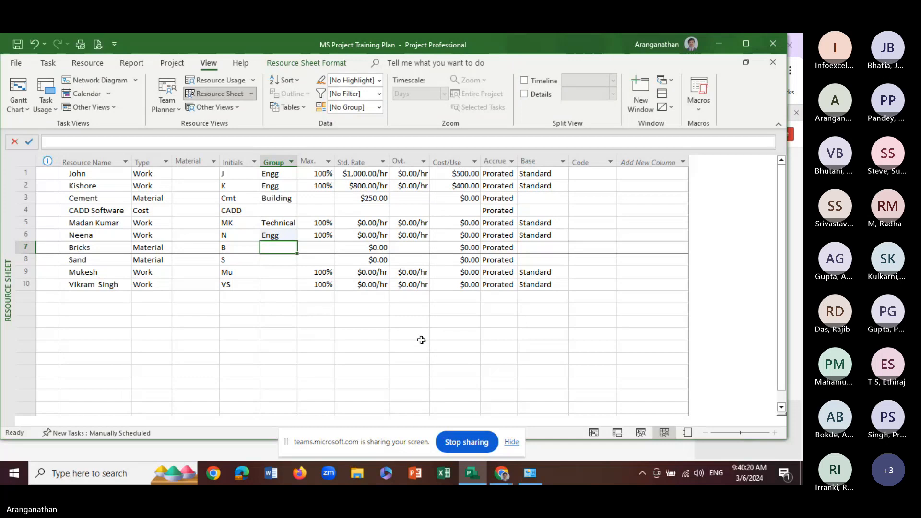
Assign both Bricks and Sand to the Building group
text(Building)
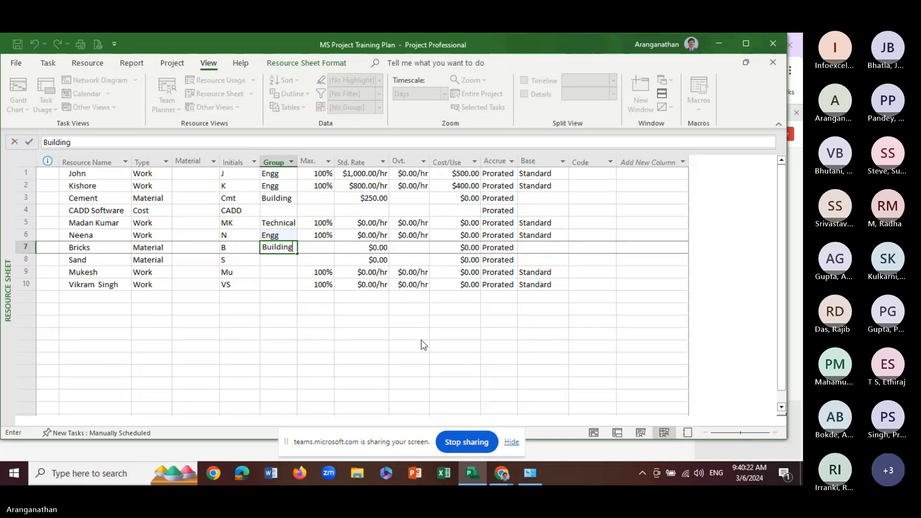
key(Return)
text(bu)
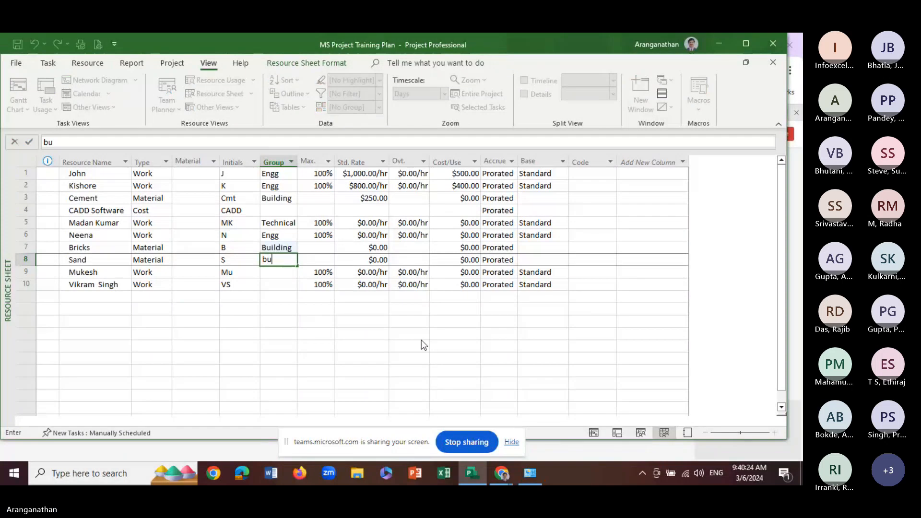
key(Escape)
text(Building)
key(Return)
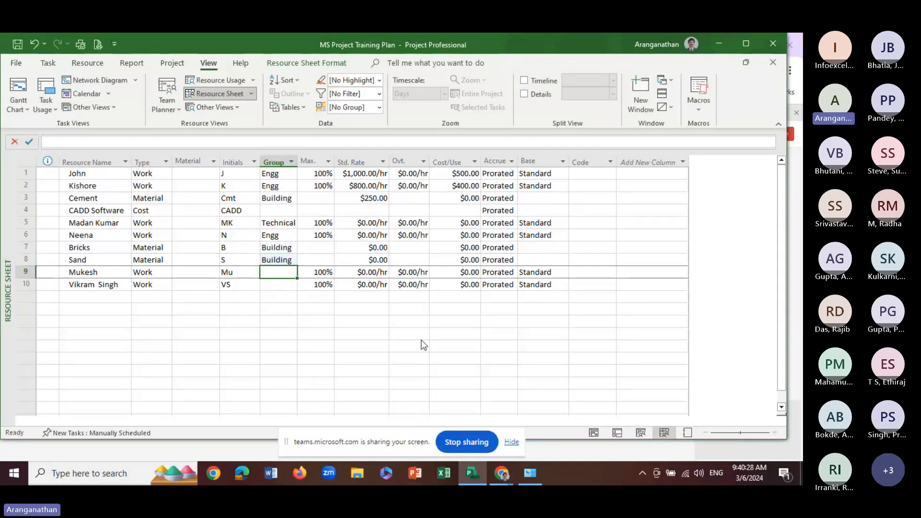
Set the group of the row 9 resource to Engg and of the row 10 resource to Finance
text(Engg)
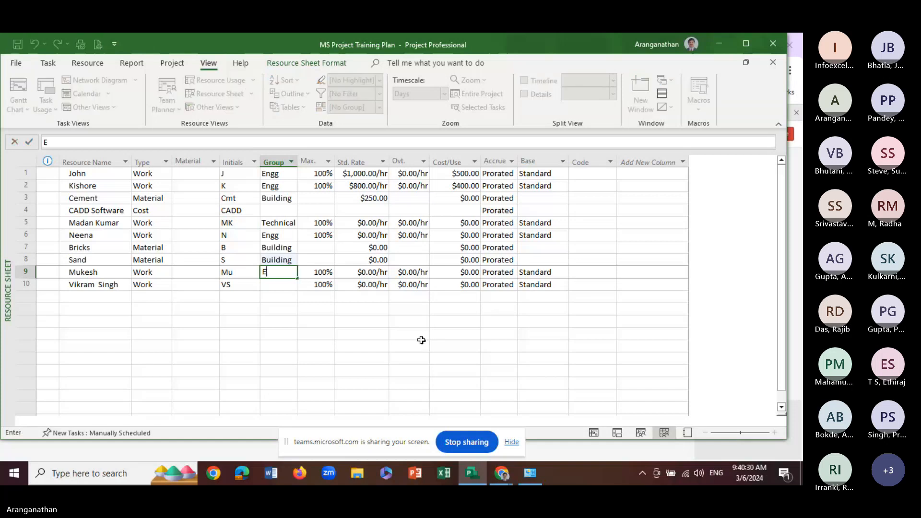
key(Return)
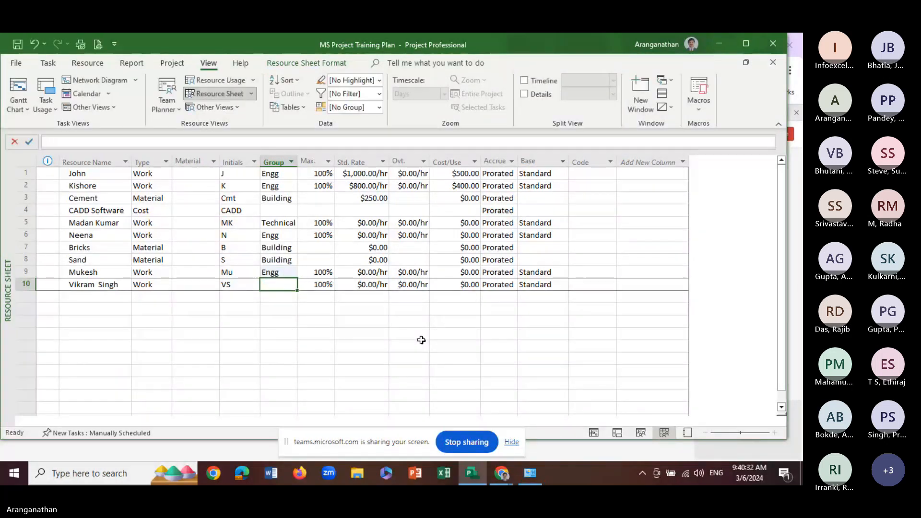
text(Teh)
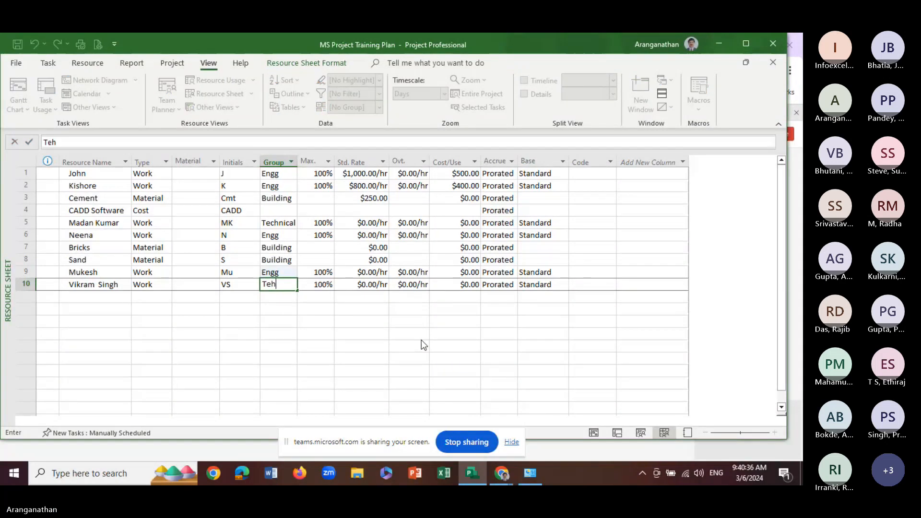
key(BackSpace)
key(BackSpace)
key(BackSpace)
text(Finance)
key(Return)
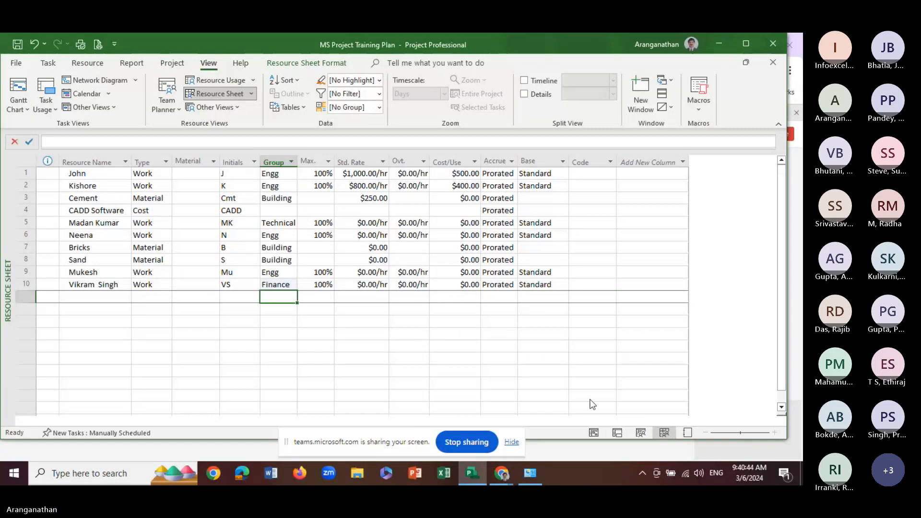
Enter Bags as the material label for Cement
click(204, 201)
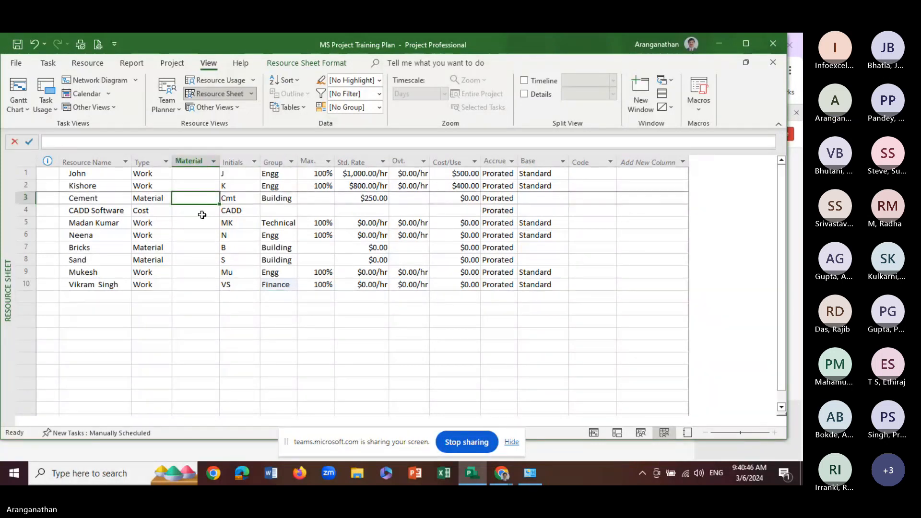
click(193, 200)
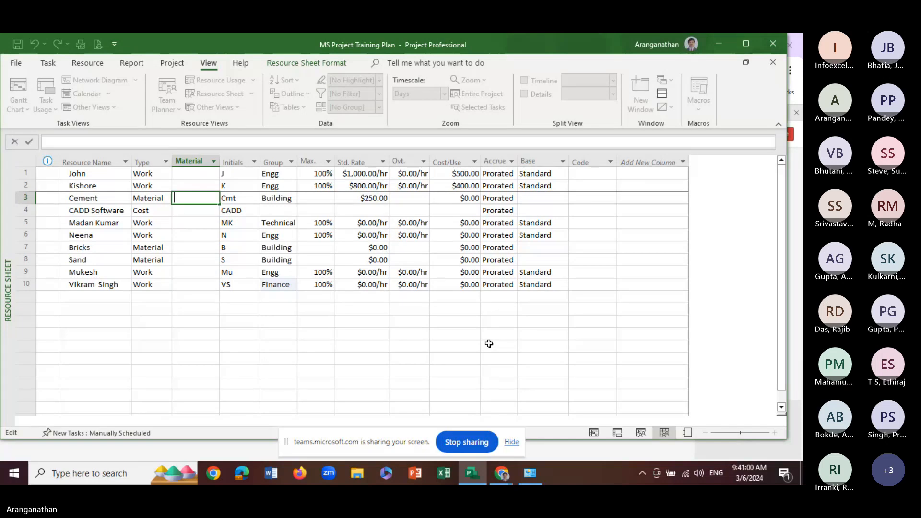
text(Bags)
key(Return)
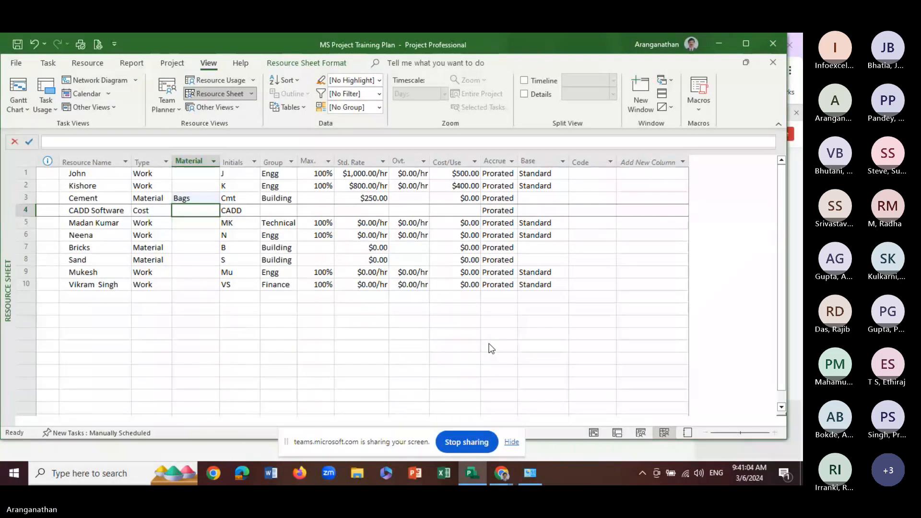
key(Down)
key(Down)
key(Down)
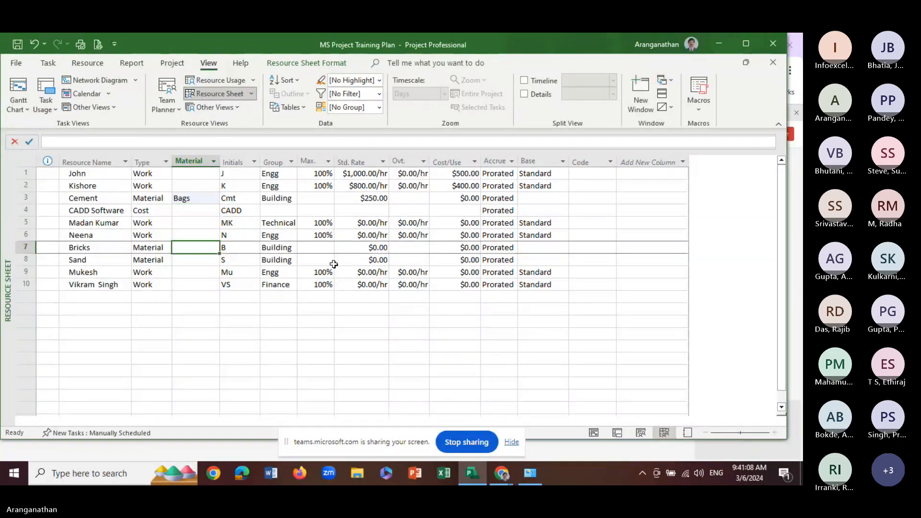
click(213, 163)
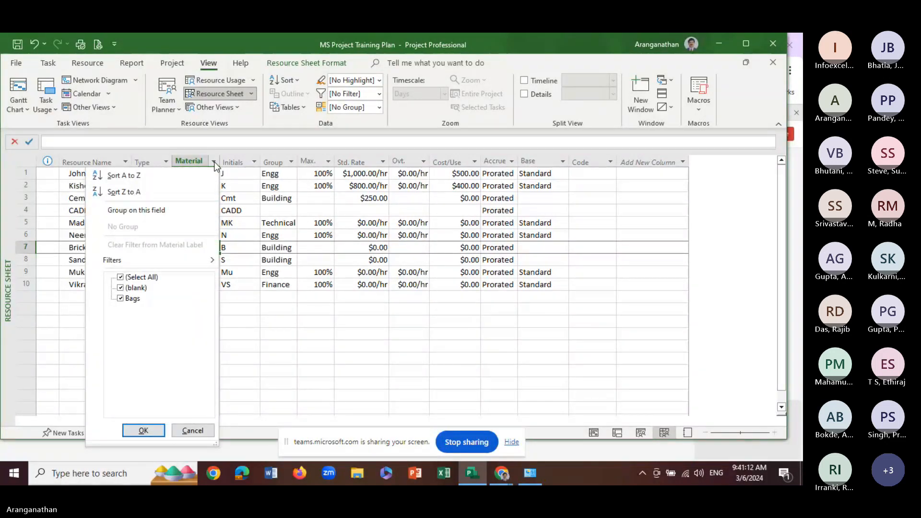
click(265, 321)
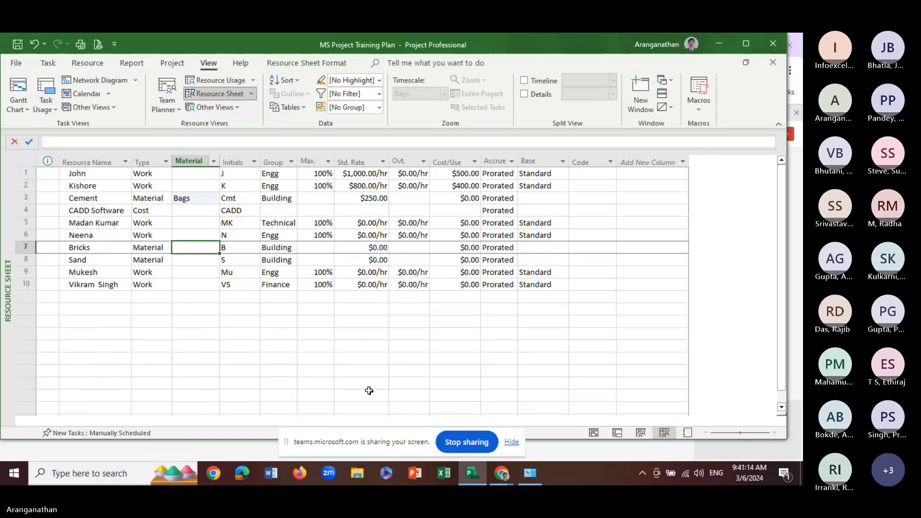
click(200, 174)
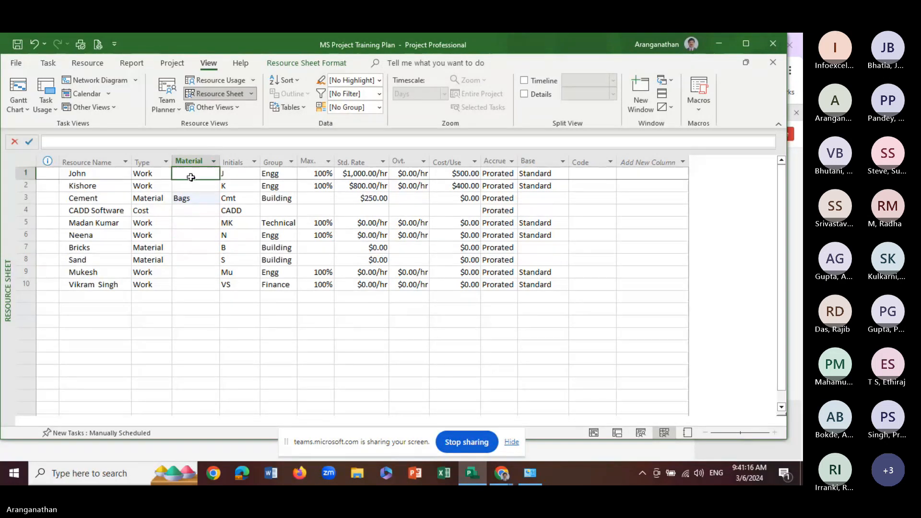
click(193, 187)
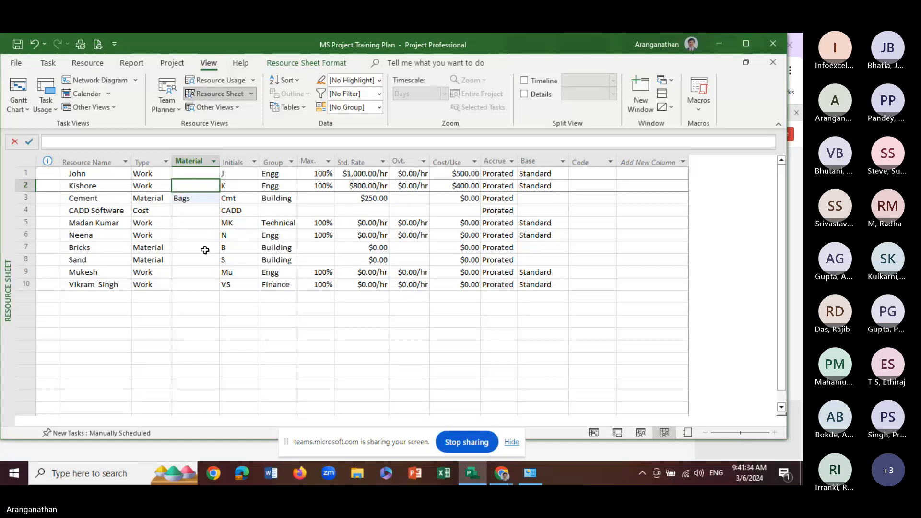
click(206, 252)
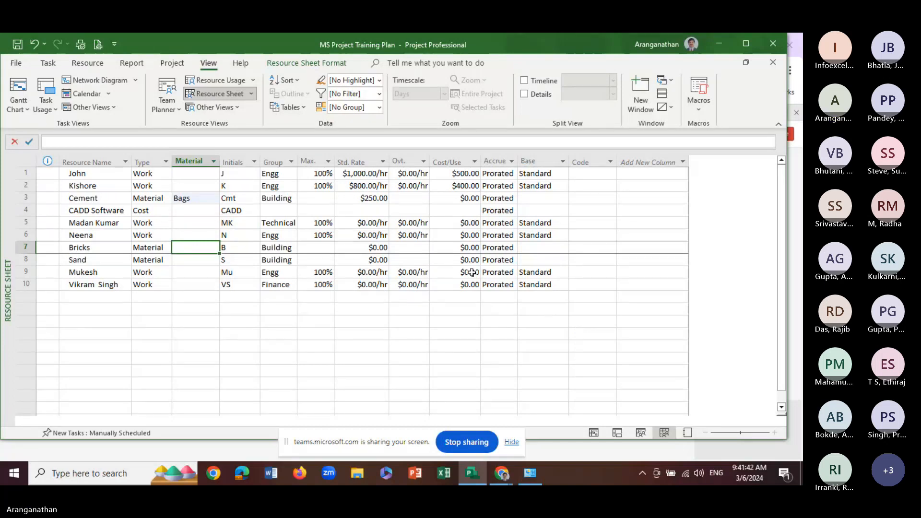
Examine the general details of Cement, including its material label, in the Resource Information dialog without changing anything
click(99, 201)
double_click(100, 201)
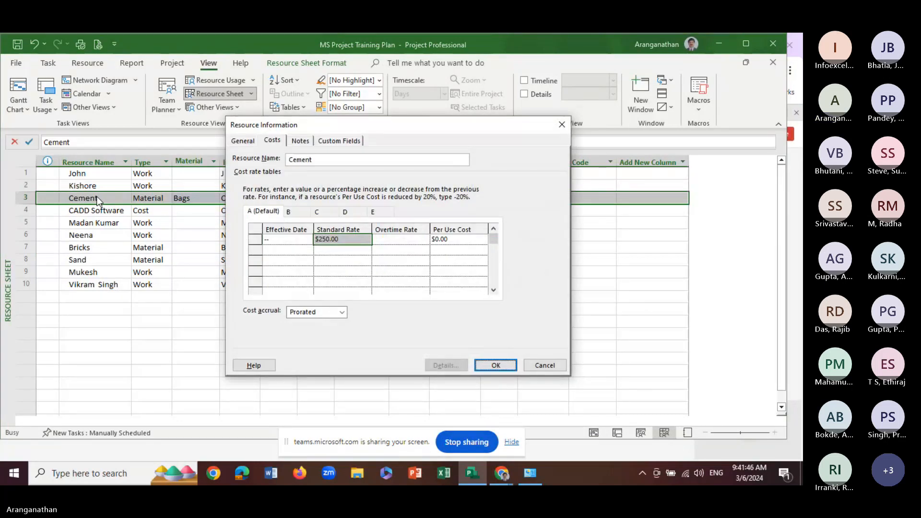
click(242, 141)
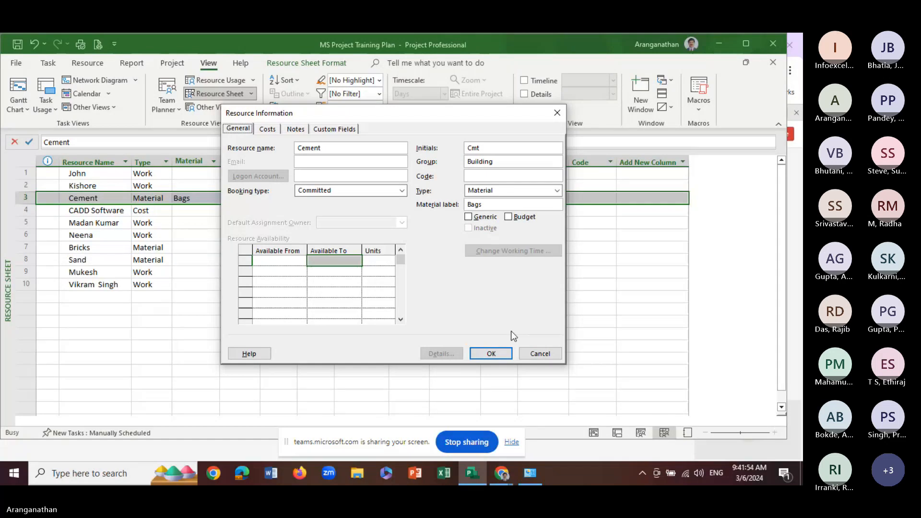
click(544, 356)
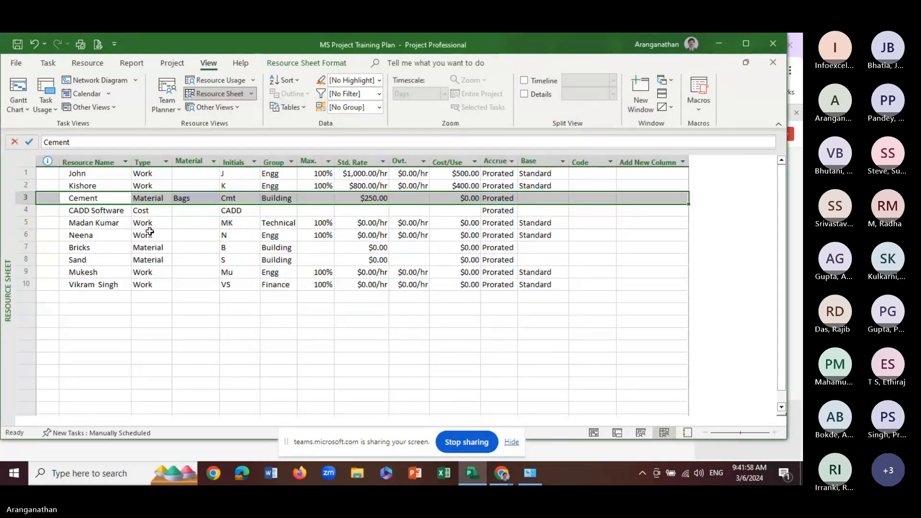
Enter Nos as the material label for Bricks and Load as the label for Sand
click(196, 248)
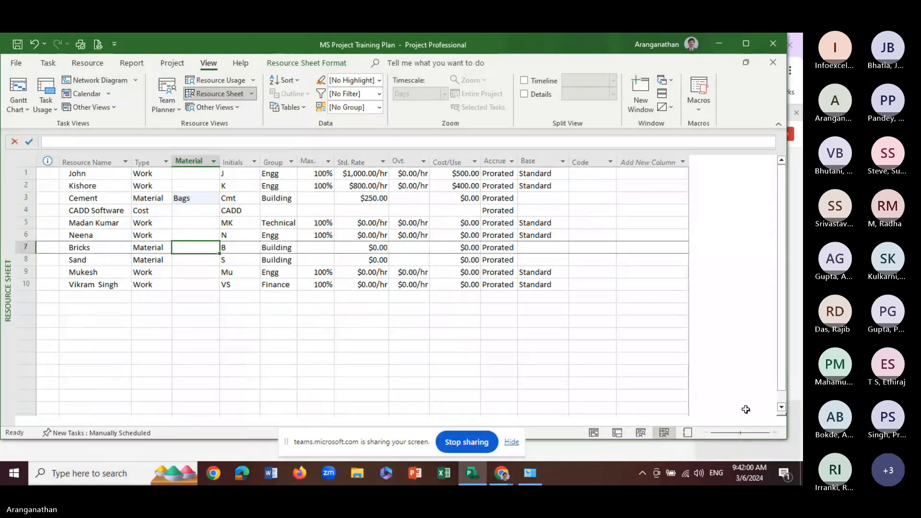
text(Numb)
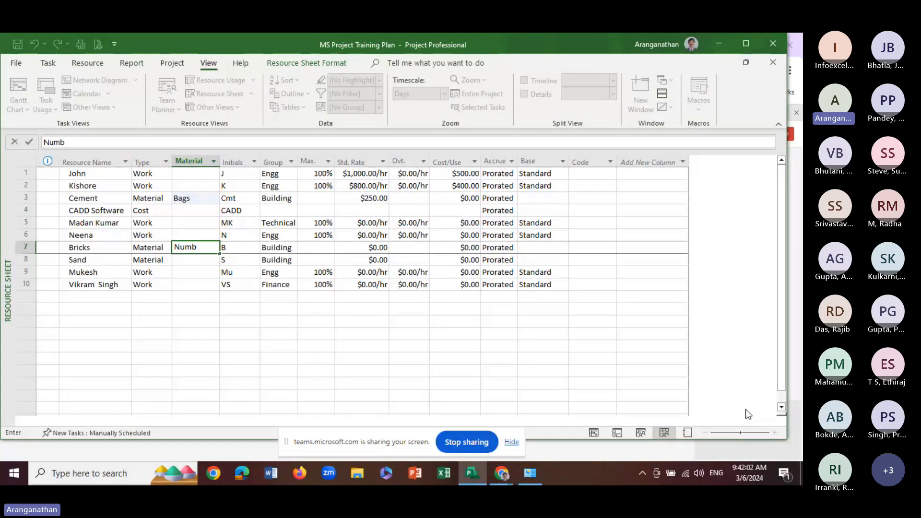
key(BackSpace)
key(BackSpace)
key(BackSpace)
text(os)
key(Return)
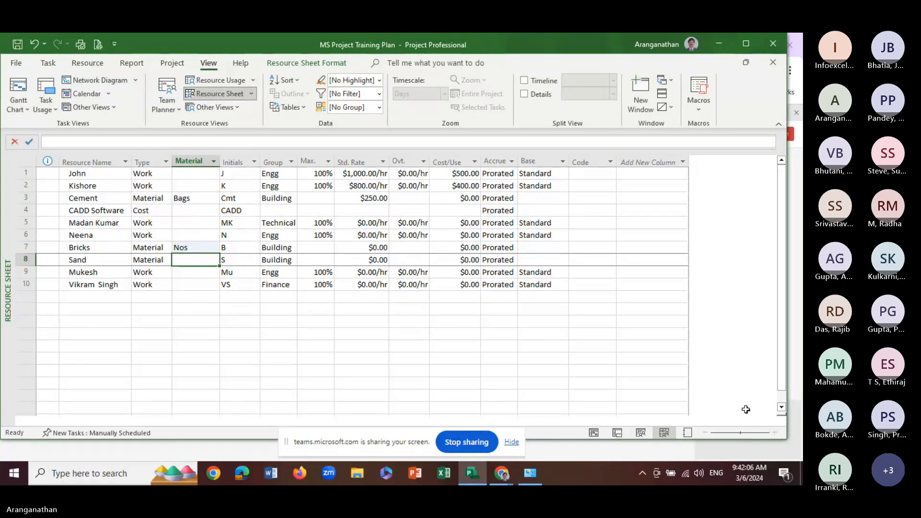
text(Load)
key(Return)
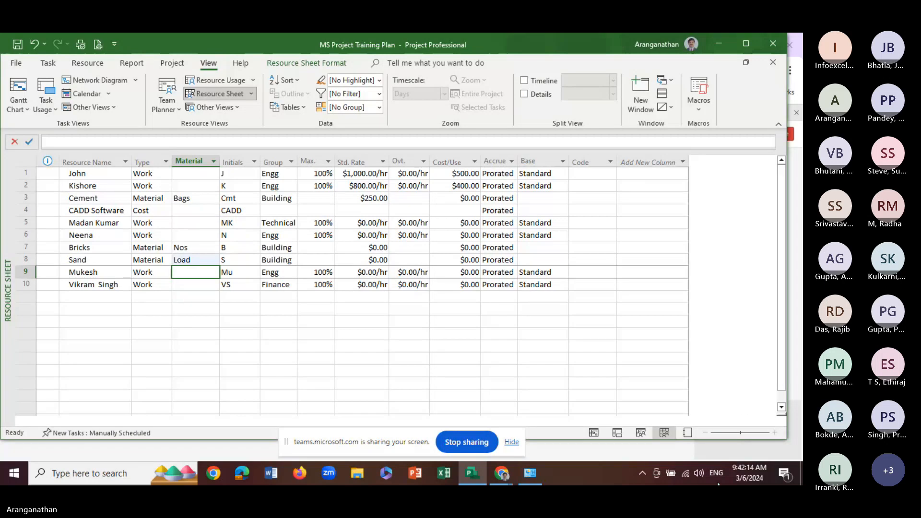
Set the standard rate of Sand to $10,000.00 and of Bricks to $4,000.00 in the resource sheet
click(377, 260)
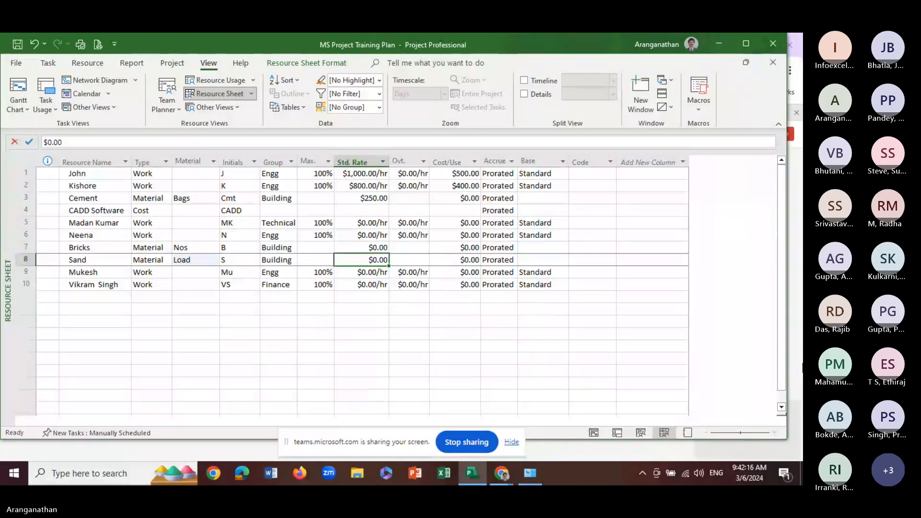
text(10000)
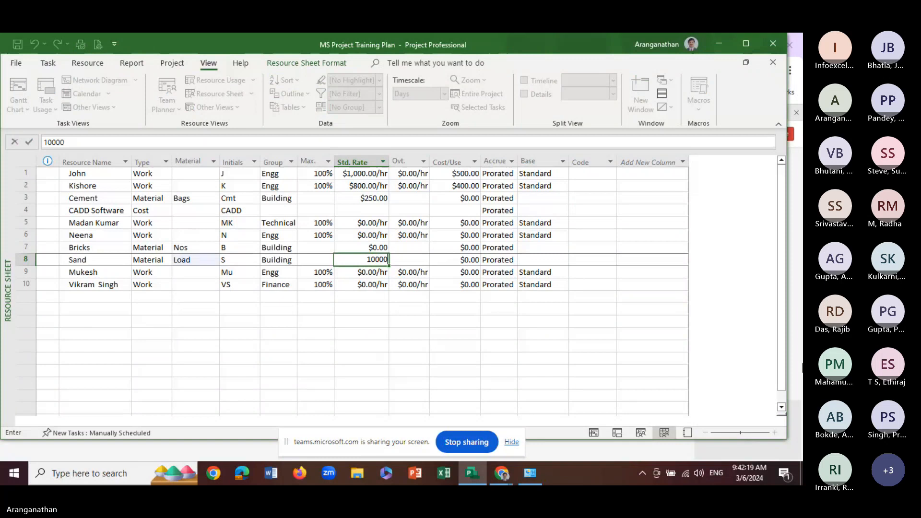
key(Return)
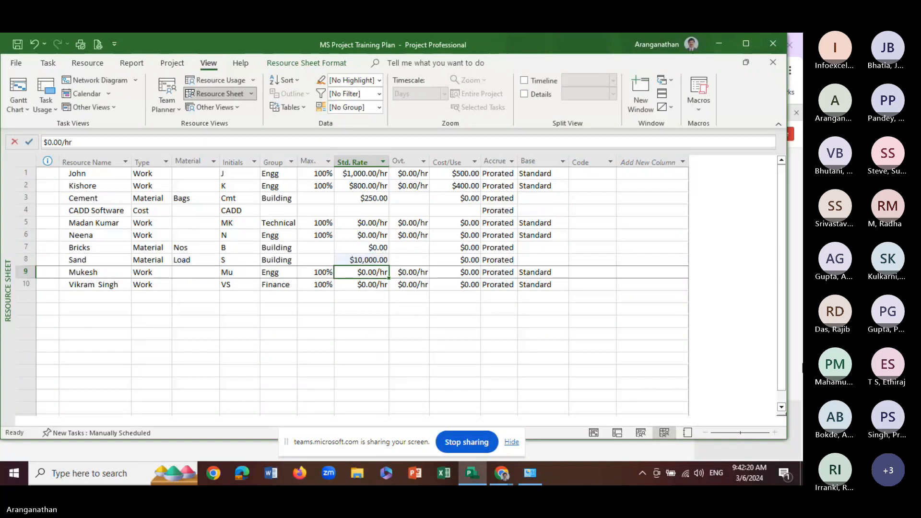
click(363, 249)
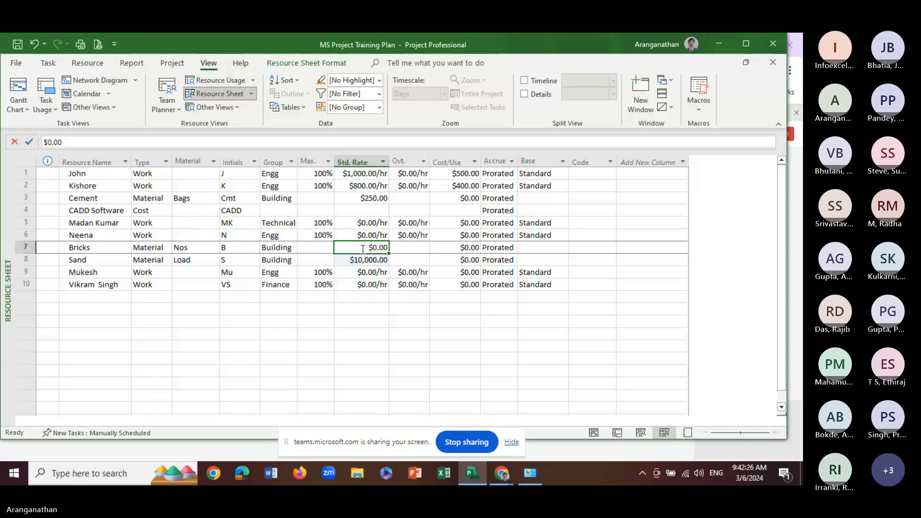
text(4000)
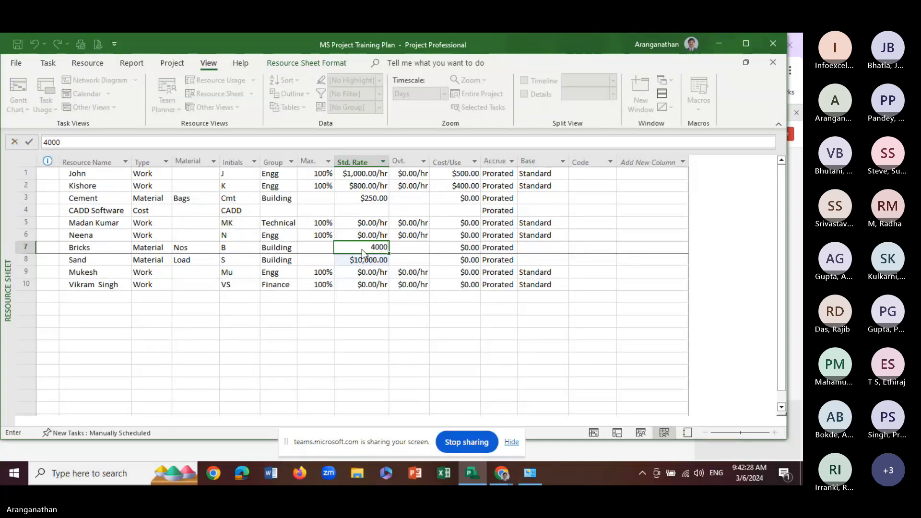
key(Return)
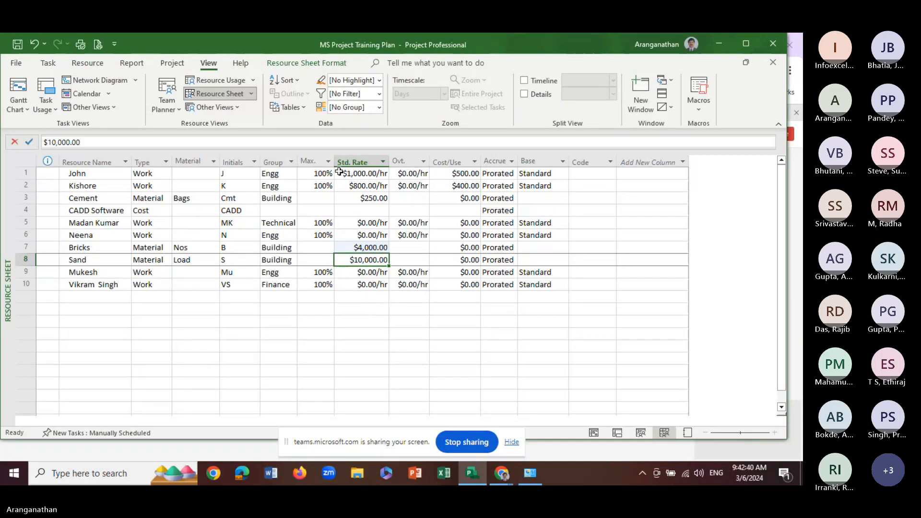
Set the standard rate of the row 5 resource to $2,500.00/hr and of the row 6 resource to $600.00/hr
click(356, 273)
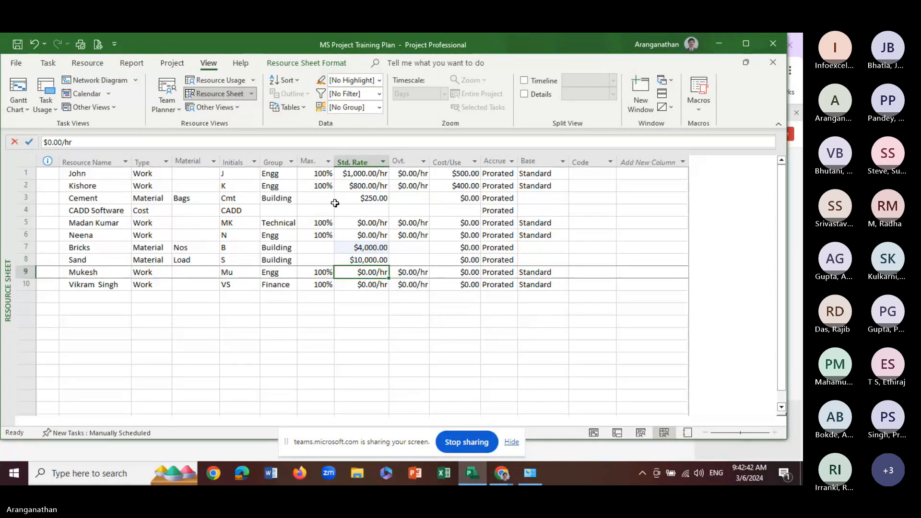
click(357, 224)
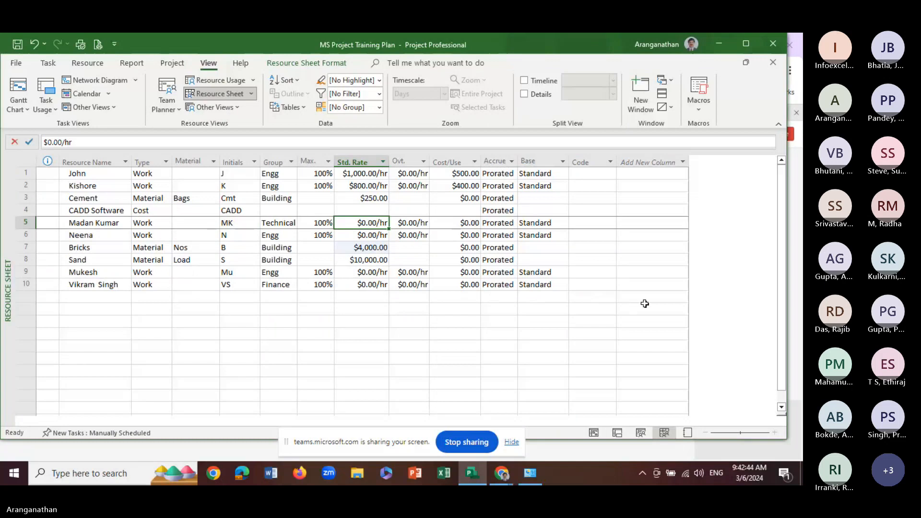
text(400)
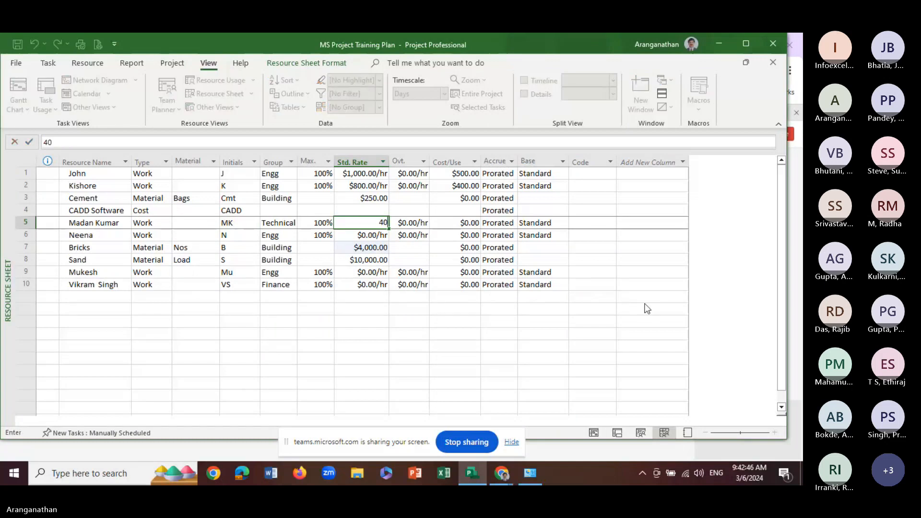
key(BackSpace)
key(BackSpace)
key(BackSpace)
text(2500)
key(Return)
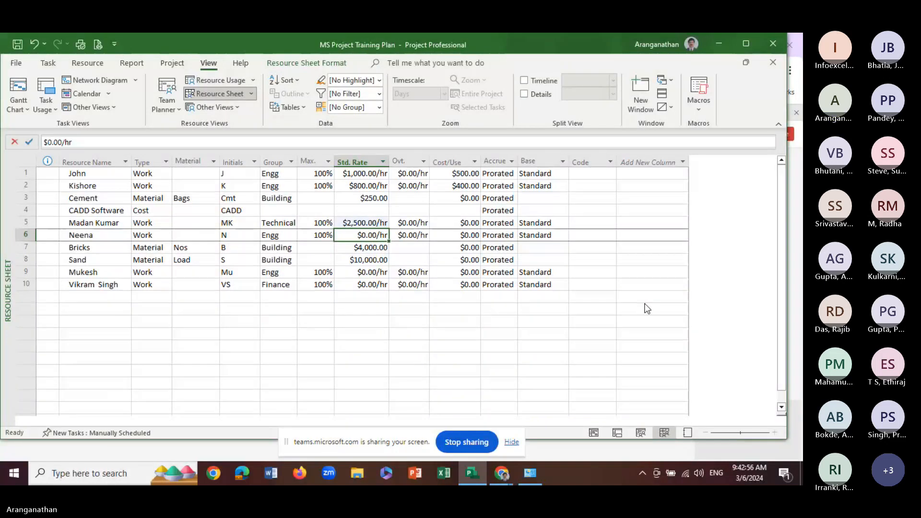
text(600)
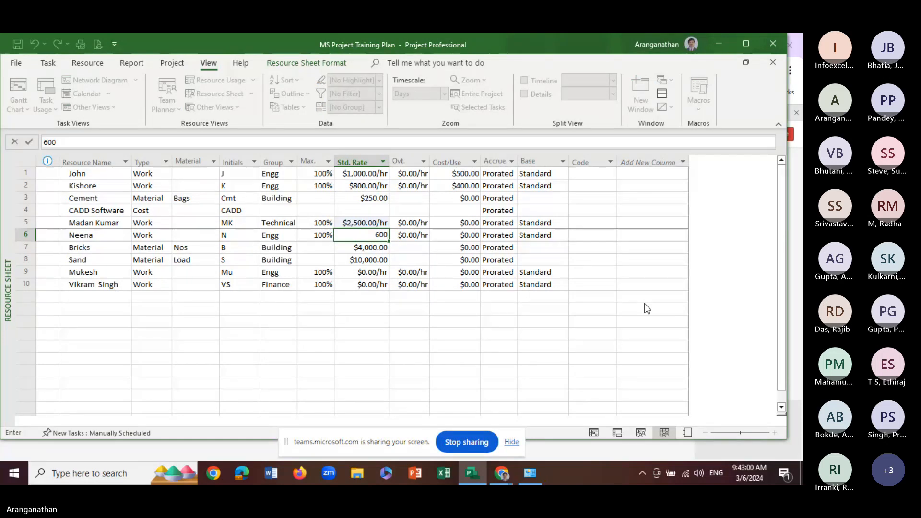
key(Return)
Set the standard rate of the work resources in rows 9 and 10 to $750.00/hr each
key(Down)
key(Down)
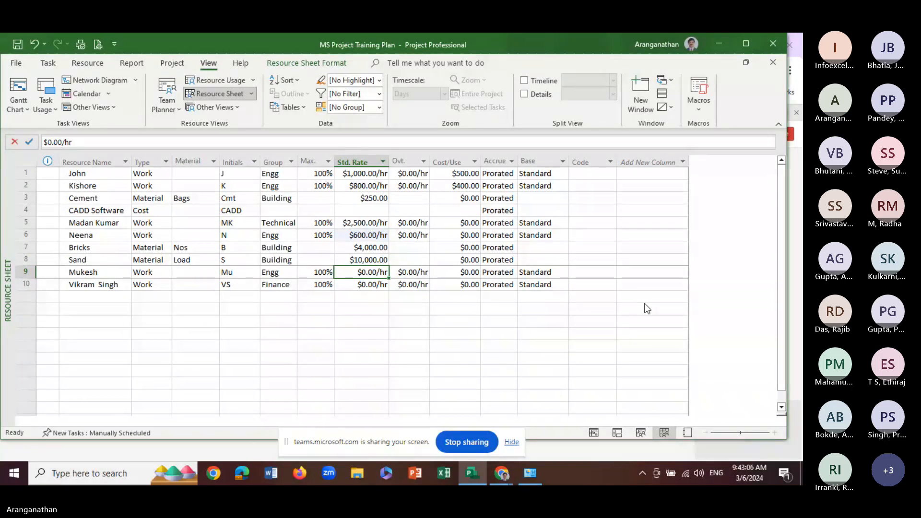
text(750)
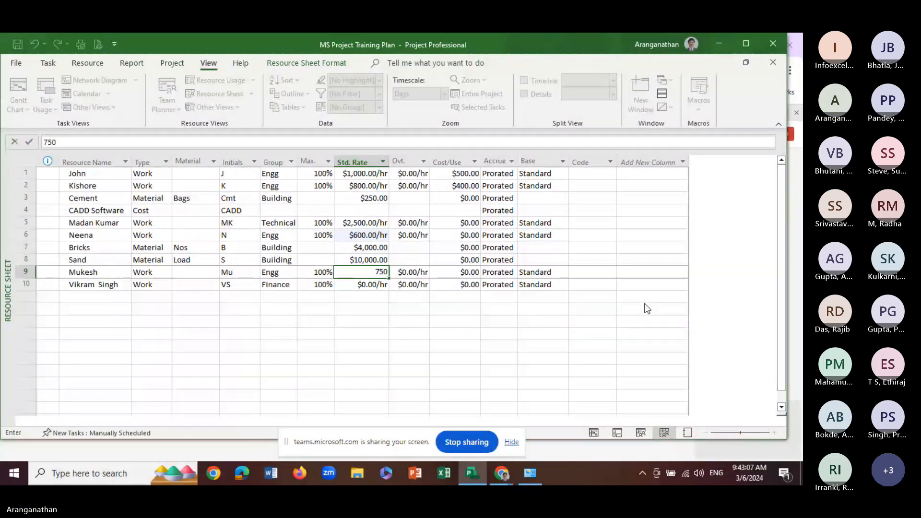
key(Return)
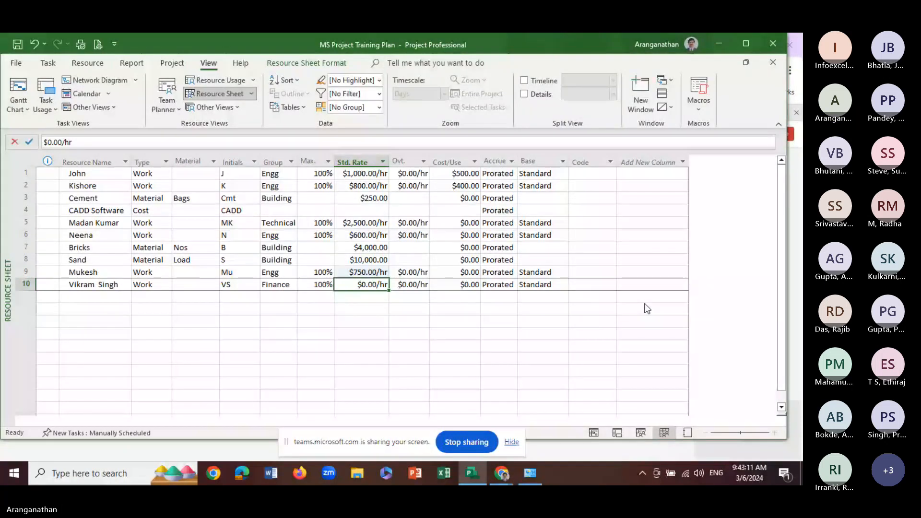
text(75)
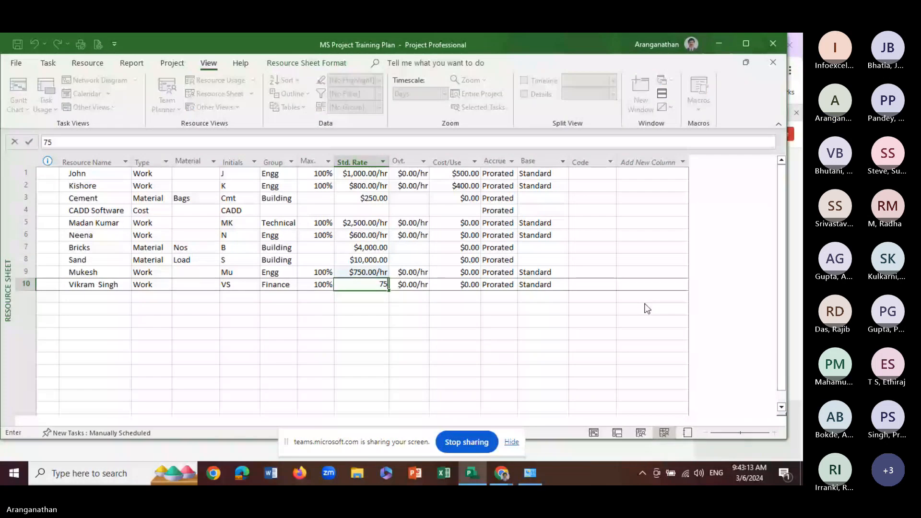
key(Return)
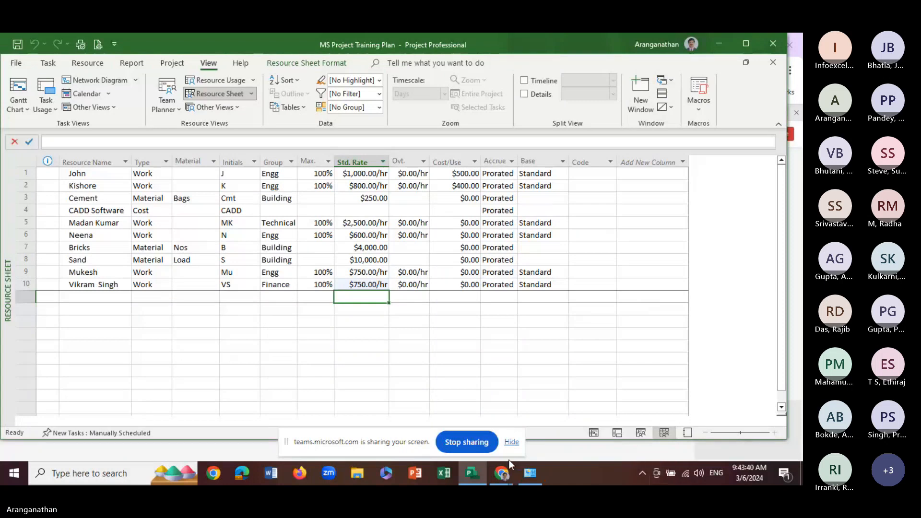
Show the Gantt Chart view and insert a Work column before the Start column of its task table
click(18, 89)
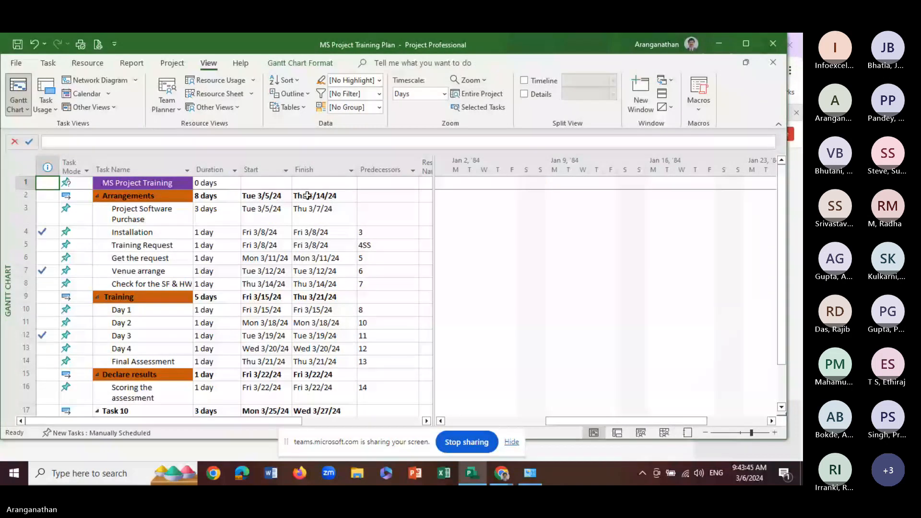
click(248, 163)
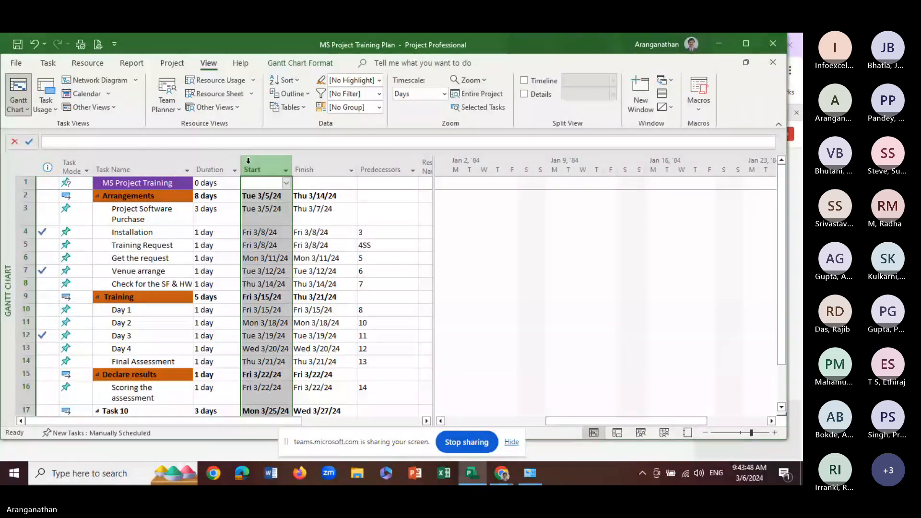
right_click(249, 164)
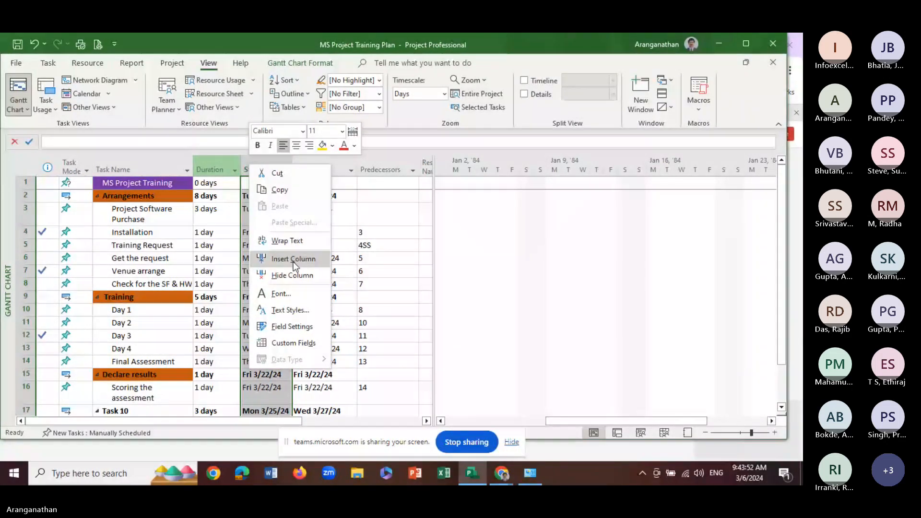
click(293, 260)
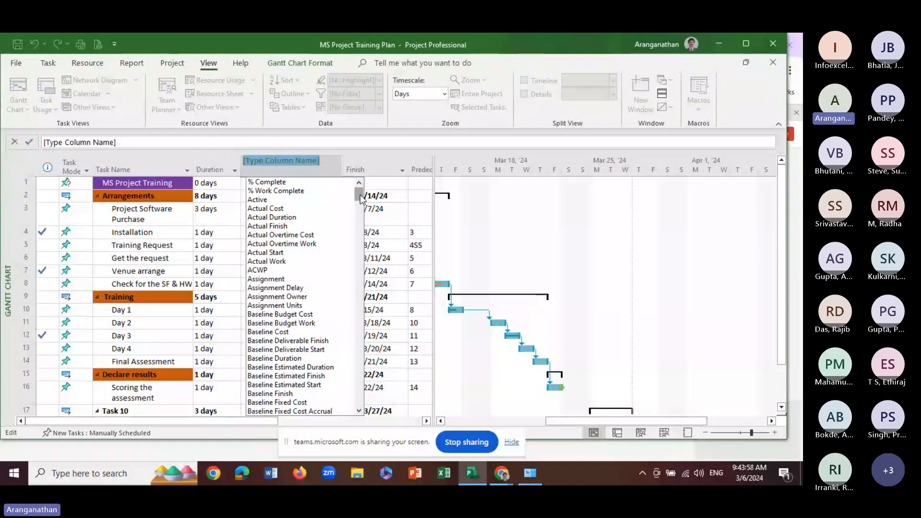
drag(360, 198, 361, 413)
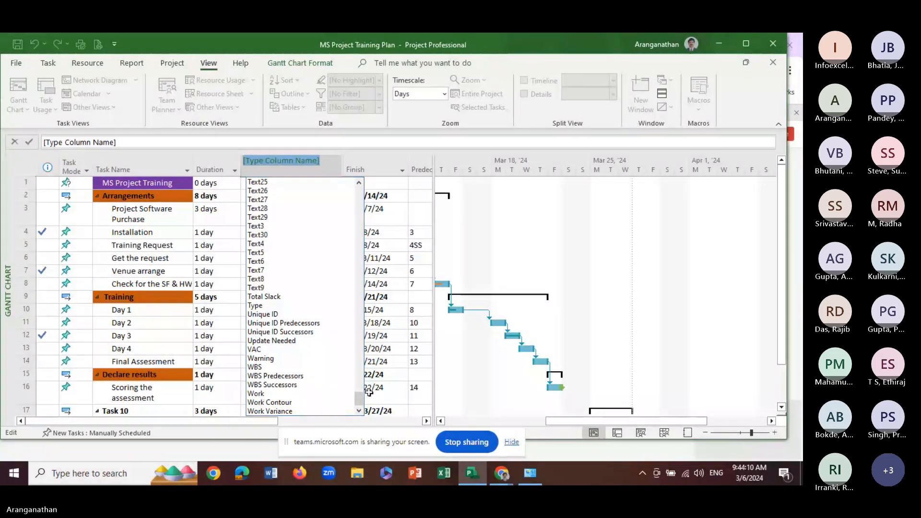
mouse_move(360, 399)
mouse_down()
mouse_move(361, 317)
mouse_move(359, 402)
mouse_up()
click(264, 393)
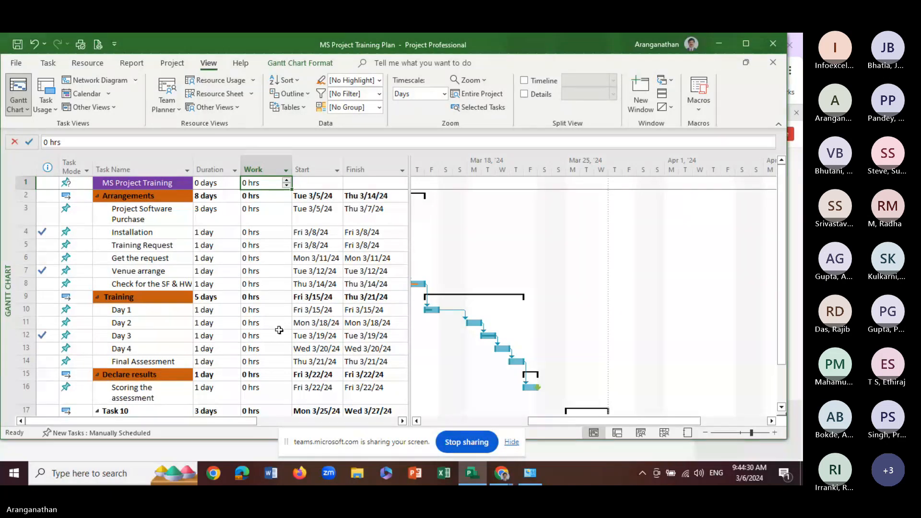
click(252, 196)
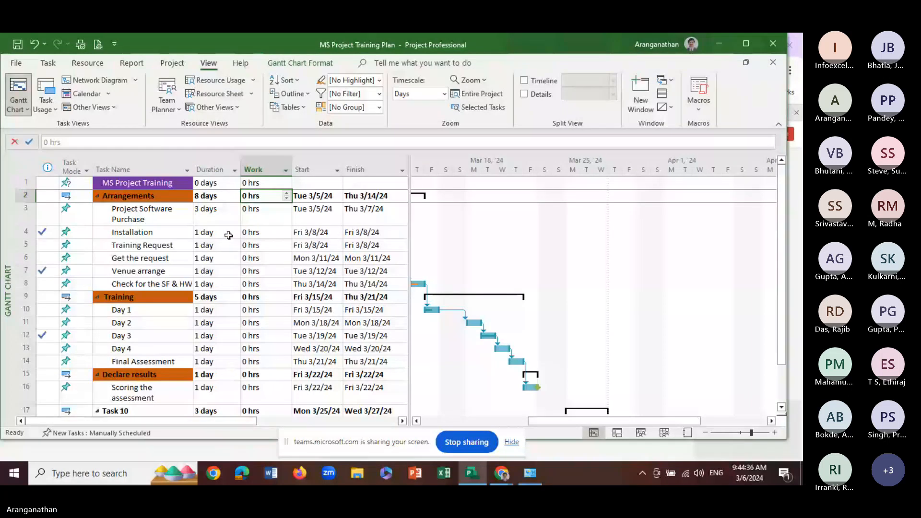
click(254, 213)
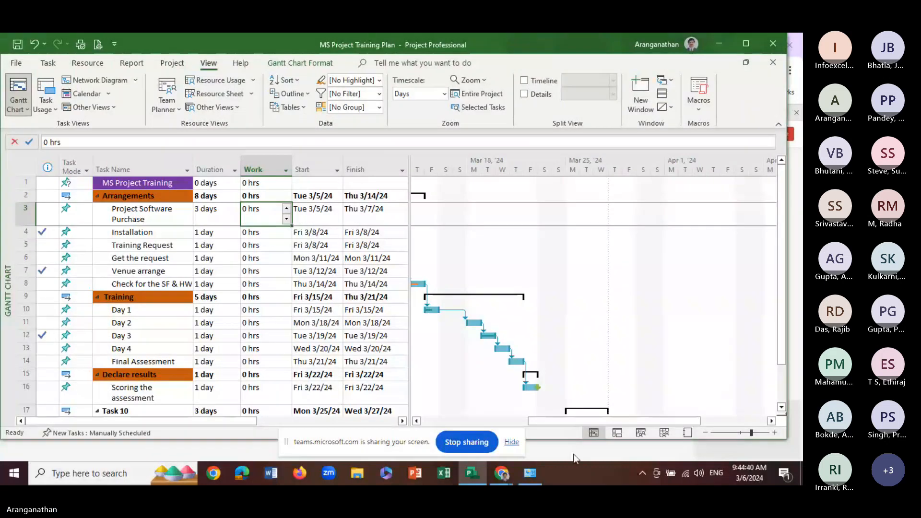
drag(578, 422, 448, 423)
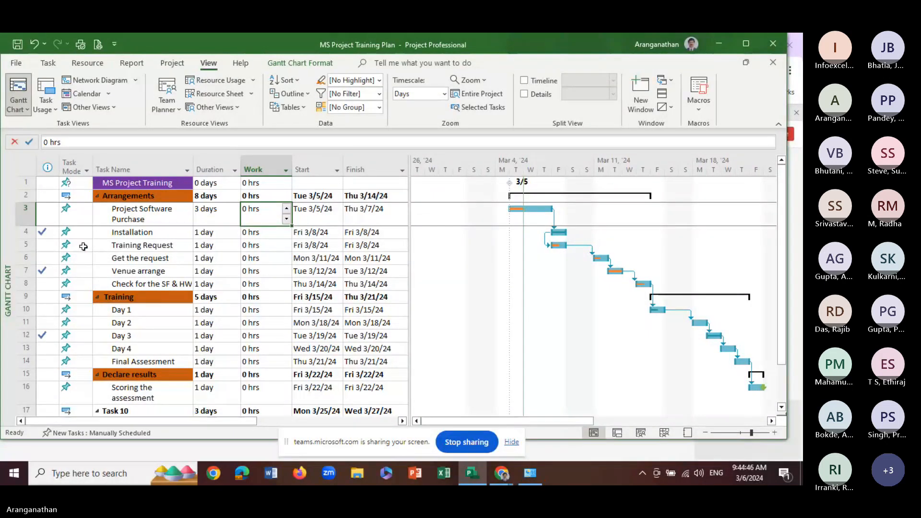
Reduce the Installation task from complete to partial progress and mark Venue arrange as 25% complete
click(115, 234)
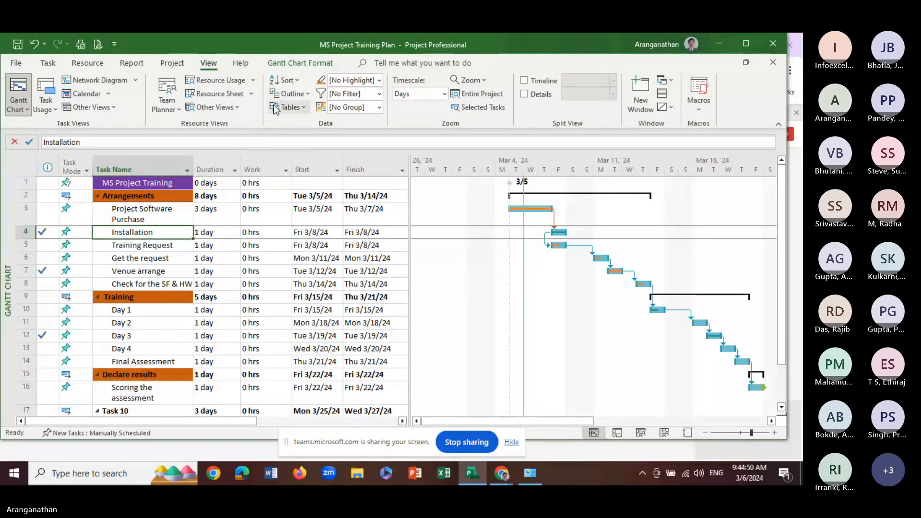
click(51, 64)
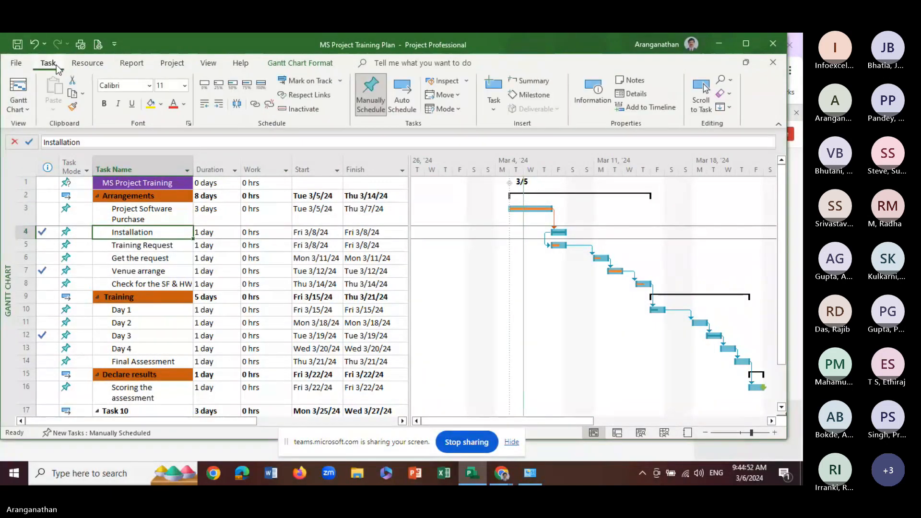
click(134, 271)
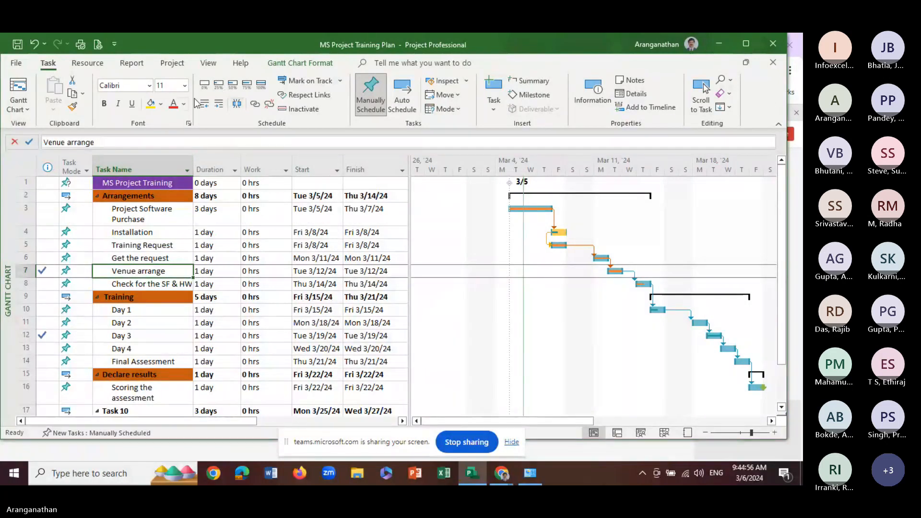
click(218, 88)
Mark the completed tasks Day 3 and Task 10.2 as 50% complete
click(133, 335)
click(230, 88)
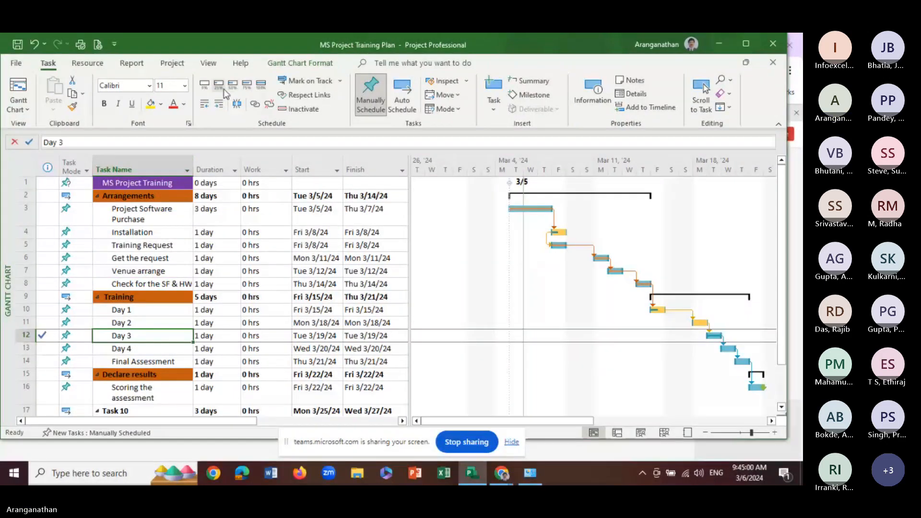
scroll(110, 384, down, 3)
click(126, 311)
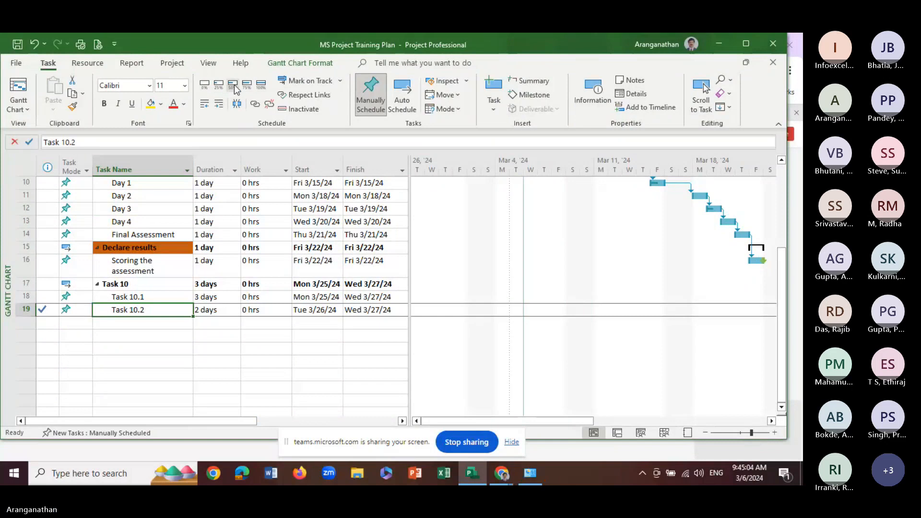
scroll(147, 343, up, 3)
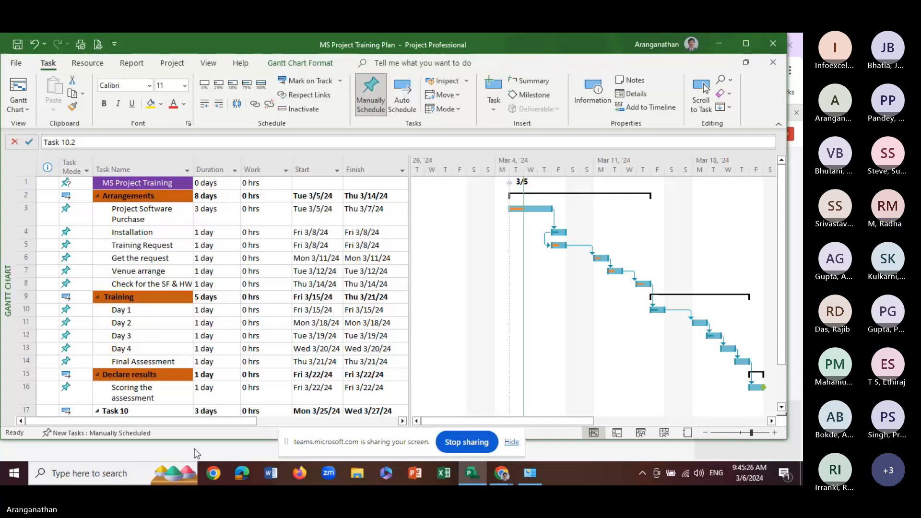
Switch to the Microsoft Teams meeting in Chrome and show the meeting chat conversation
mouse_move(502, 474)
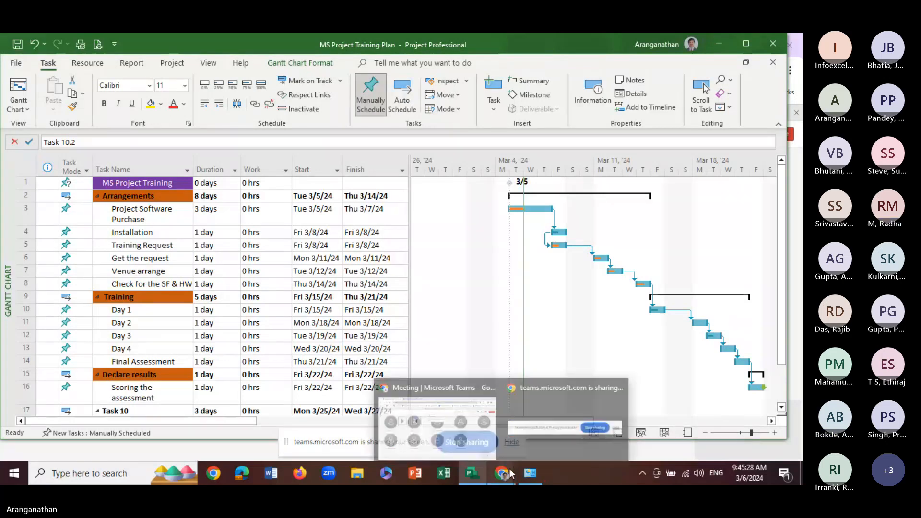
click(486, 445)
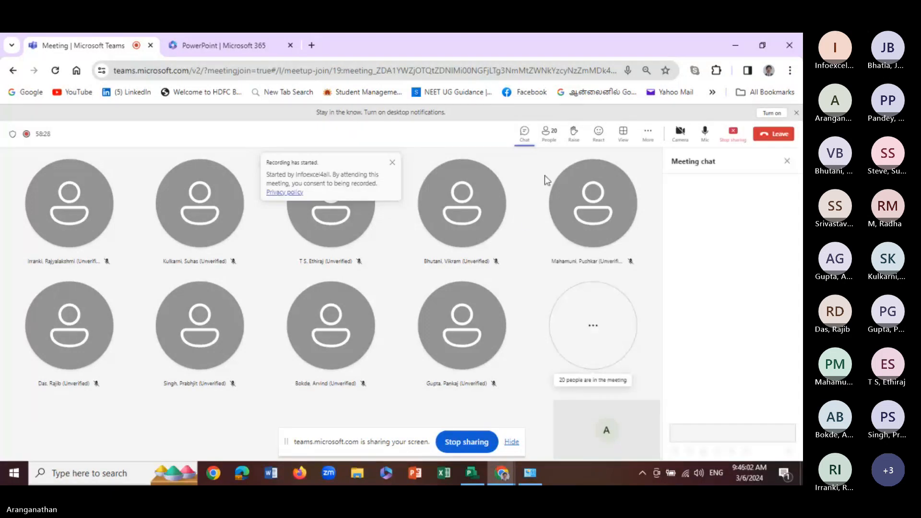
click(525, 131)
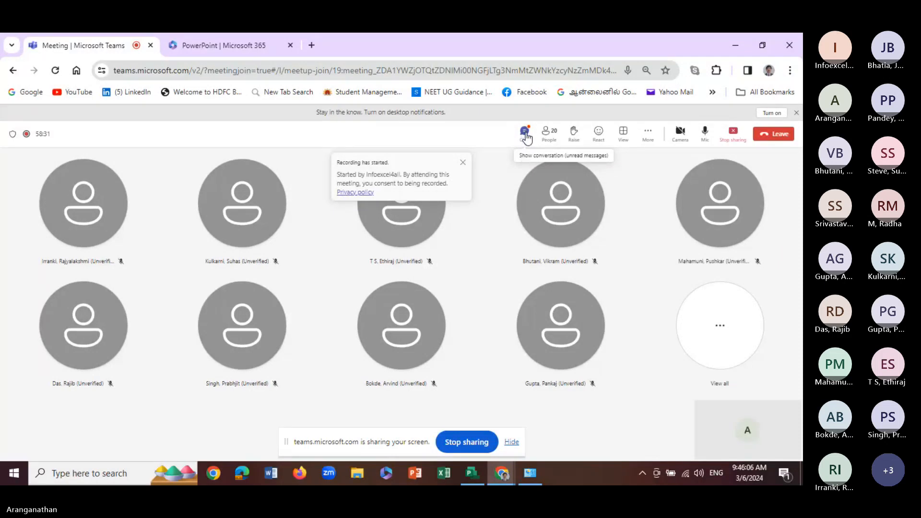
click(525, 134)
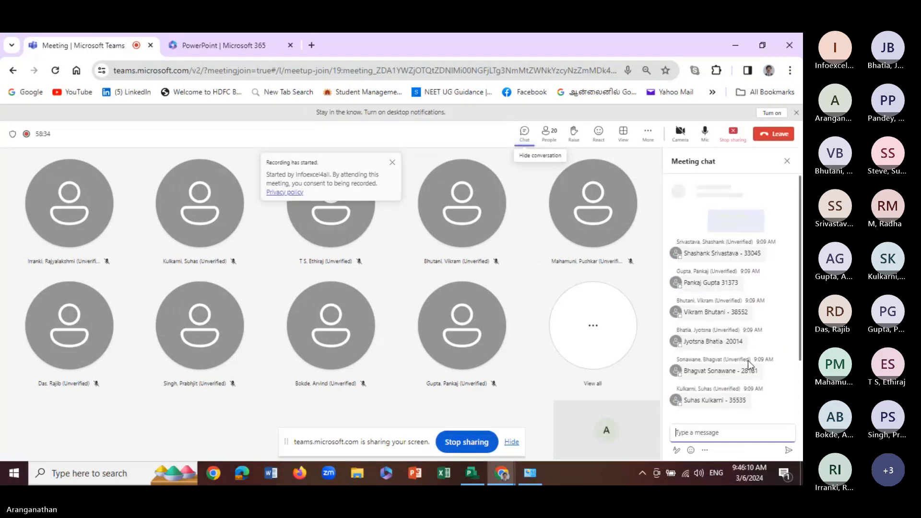
Review the participants' messages in the meeting chat from the earliest entry to the latest
scroll(730, 332, up, 3)
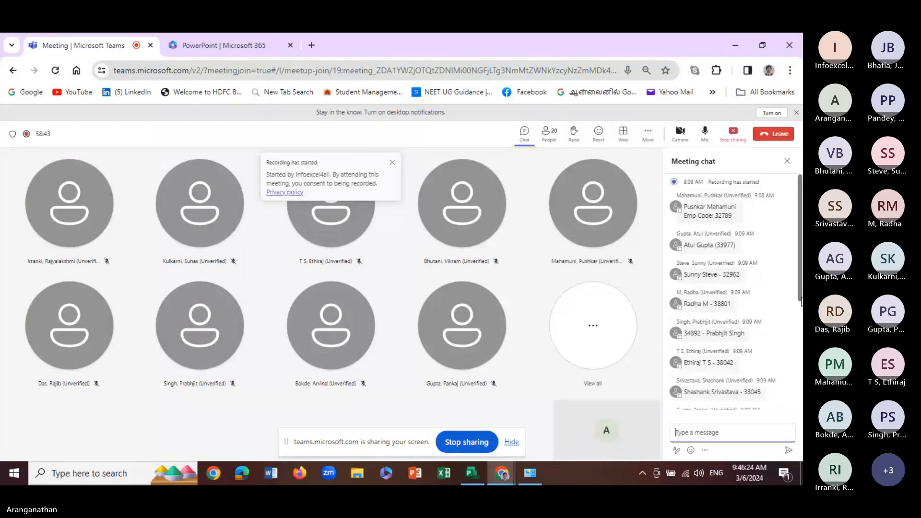
drag(801, 300, 791, 405)
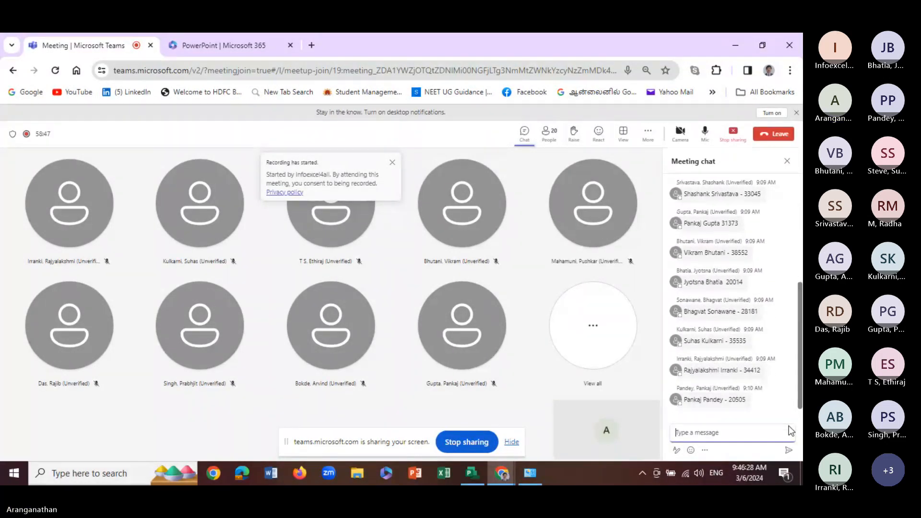
scroll(782, 403, up, 4)
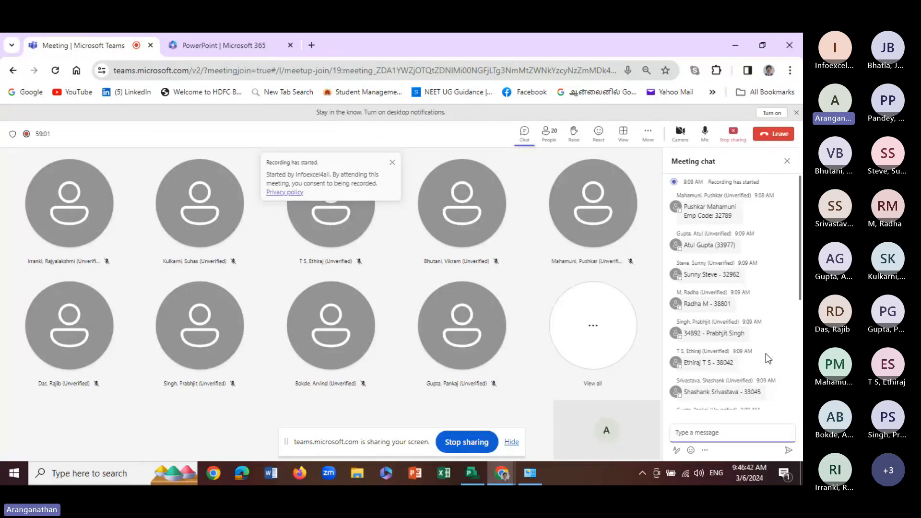
Switch to Microsoft Project, select the Installation task and check the Predecessors and Resource Names columns of the task table
click(476, 469)
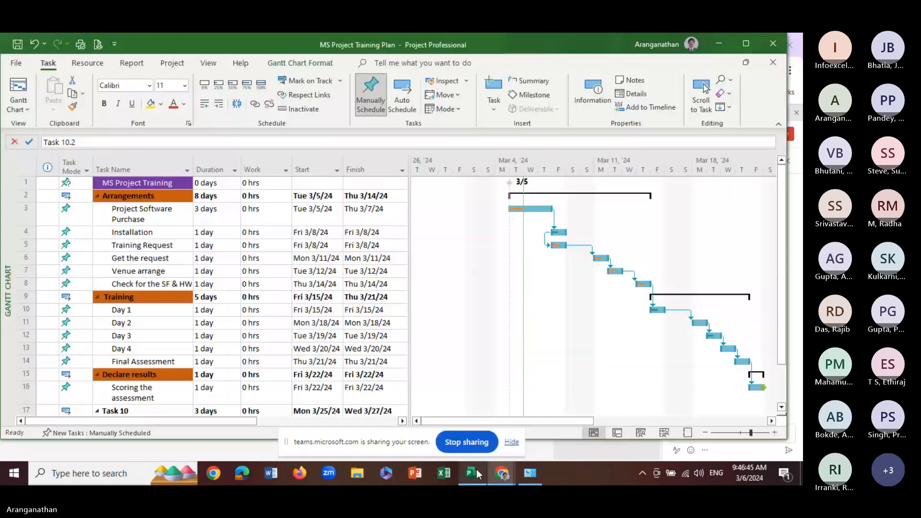
click(144, 234)
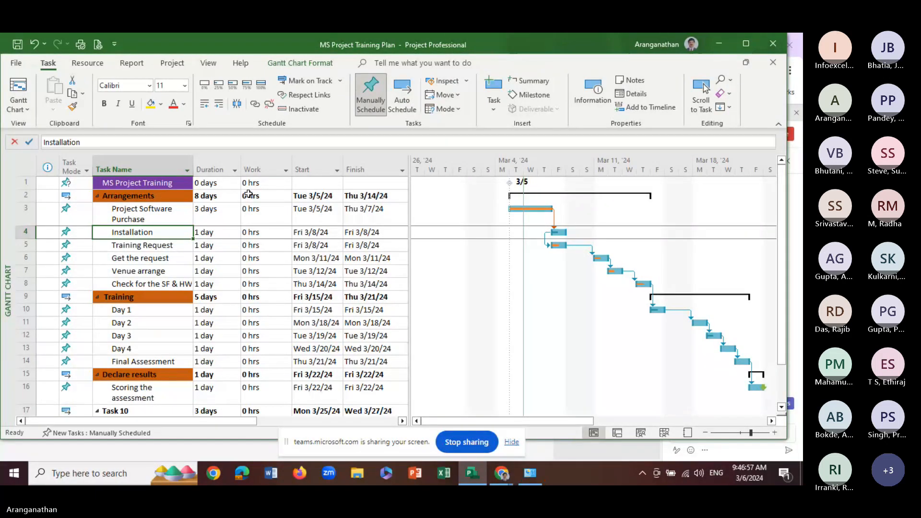
click(87, 64)
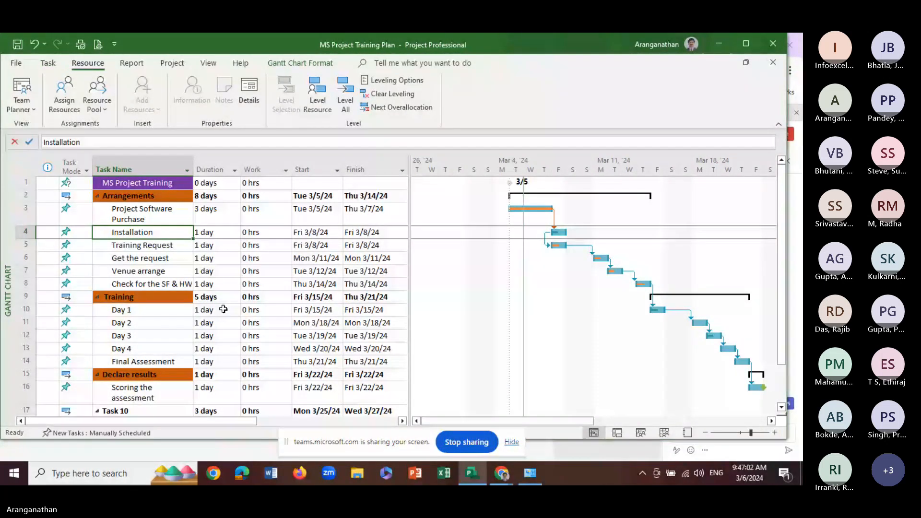
click(49, 66)
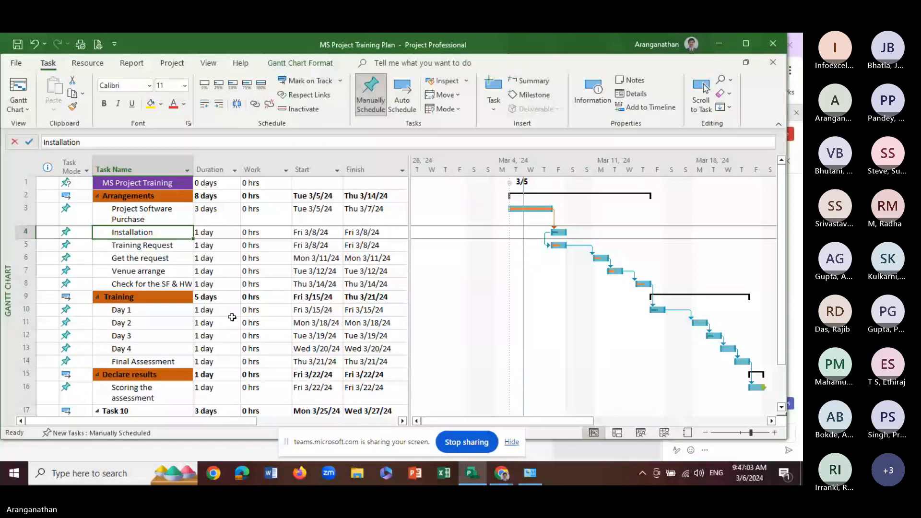
drag(409, 208, 528, 196)
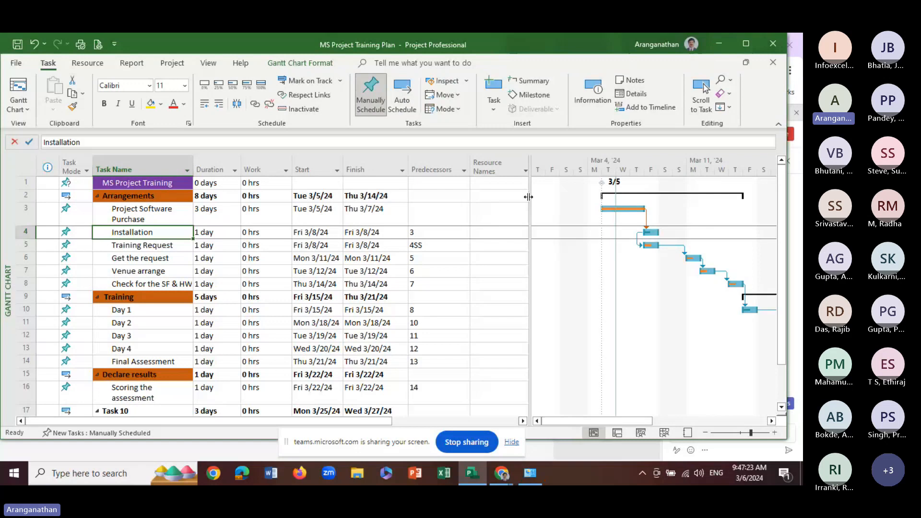
drag(528, 197, 389, 243)
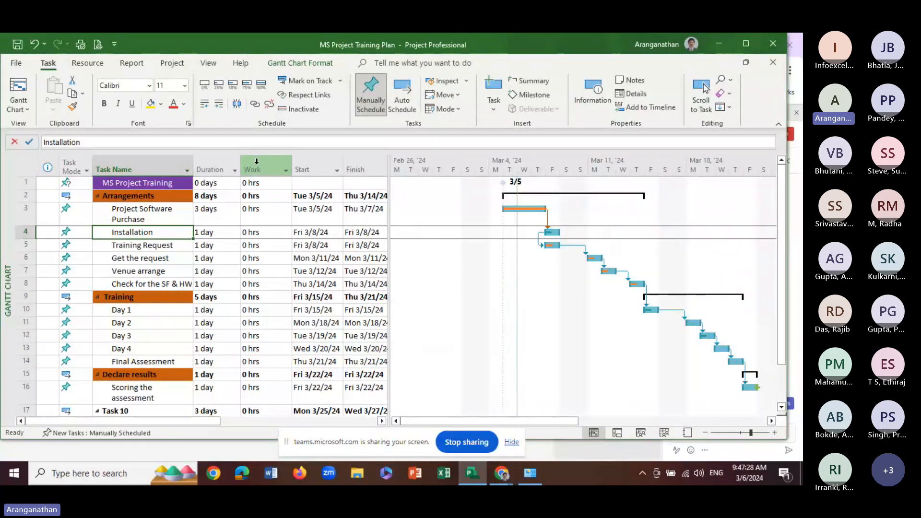
Insert a % Complete column before the Work column of the task table
right_click(256, 162)
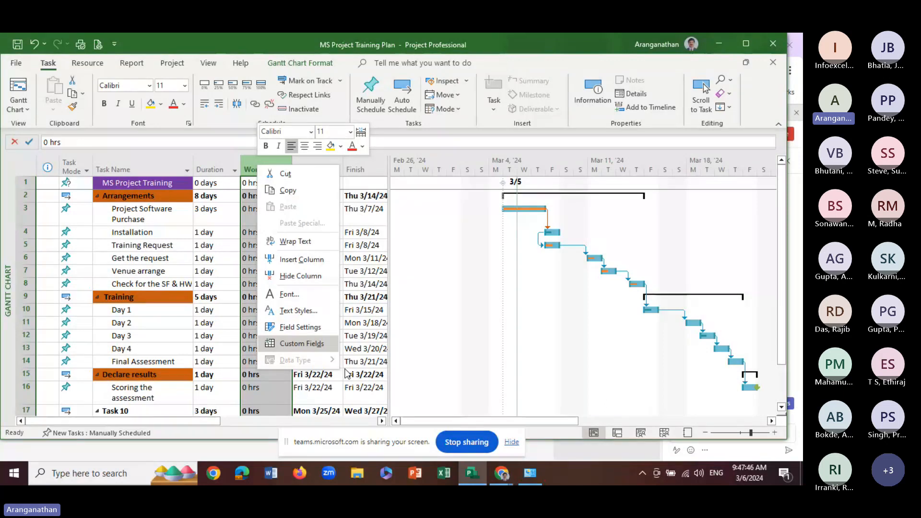
key(Escape)
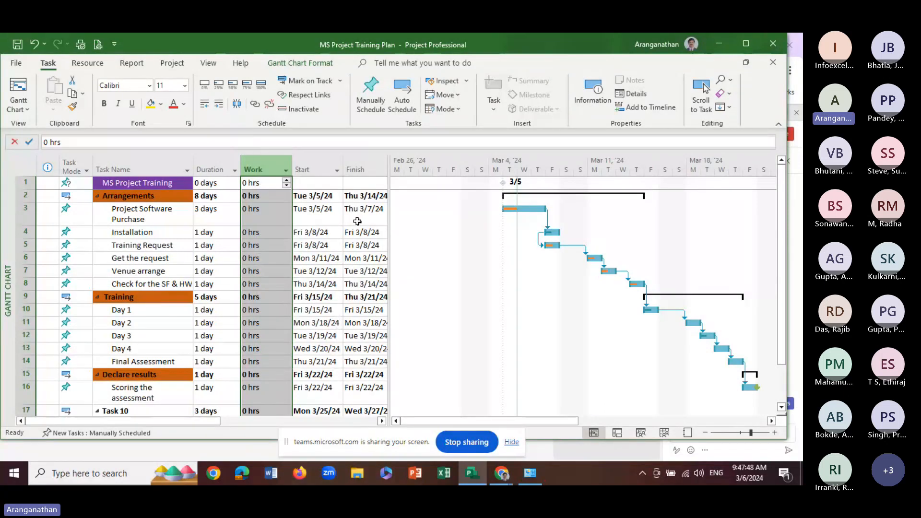
right_click(254, 166)
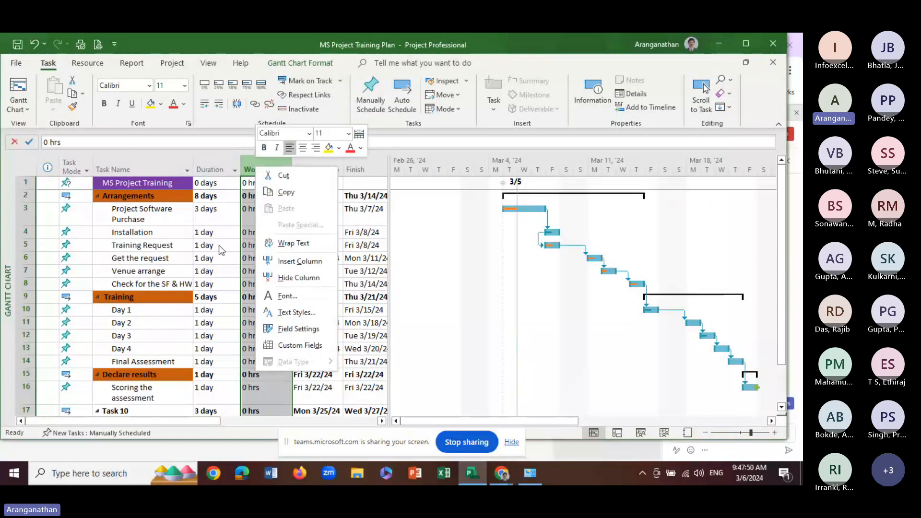
click(218, 246)
click(219, 245)
click(263, 169)
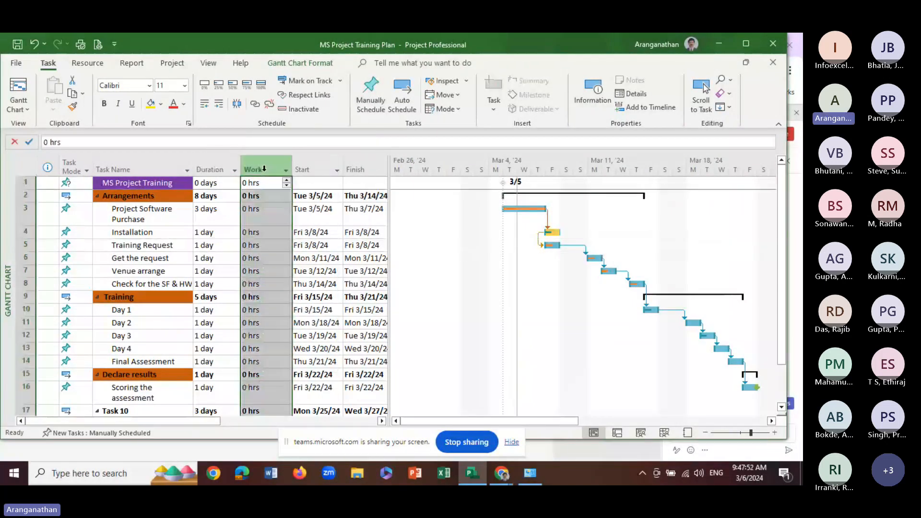
right_click(264, 169)
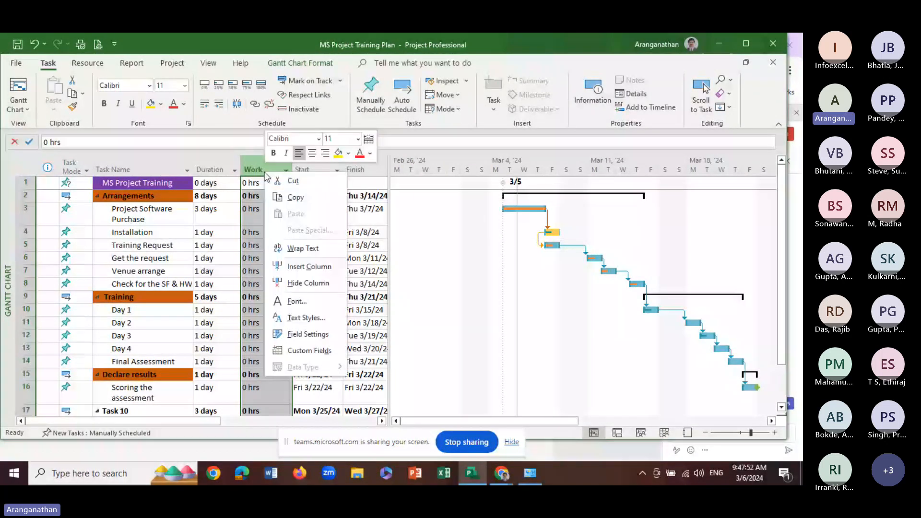
click(293, 273)
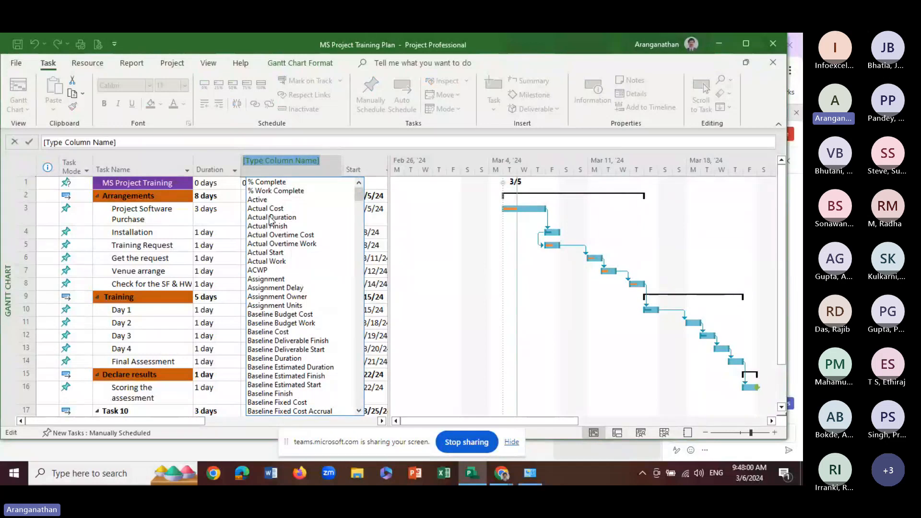
click(254, 190)
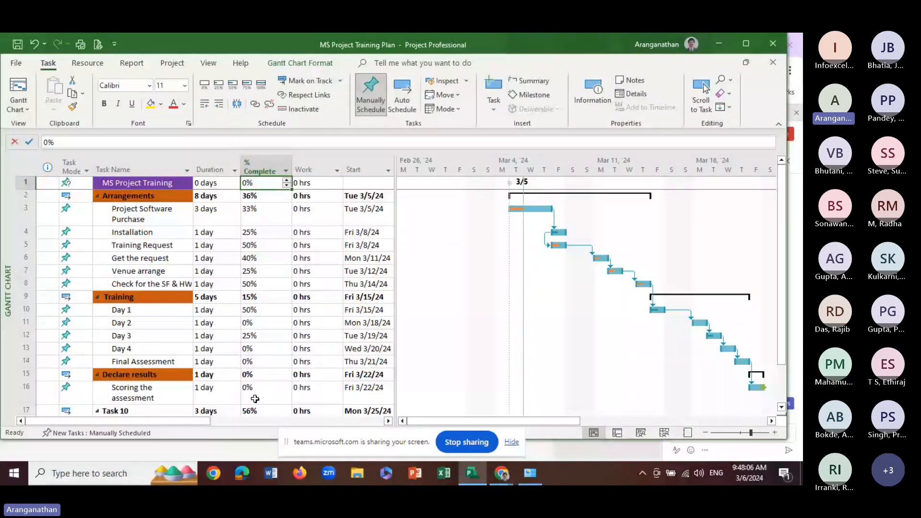
Cut the % Complete column's values, restore them, and remove that column from the task table
click(263, 163)
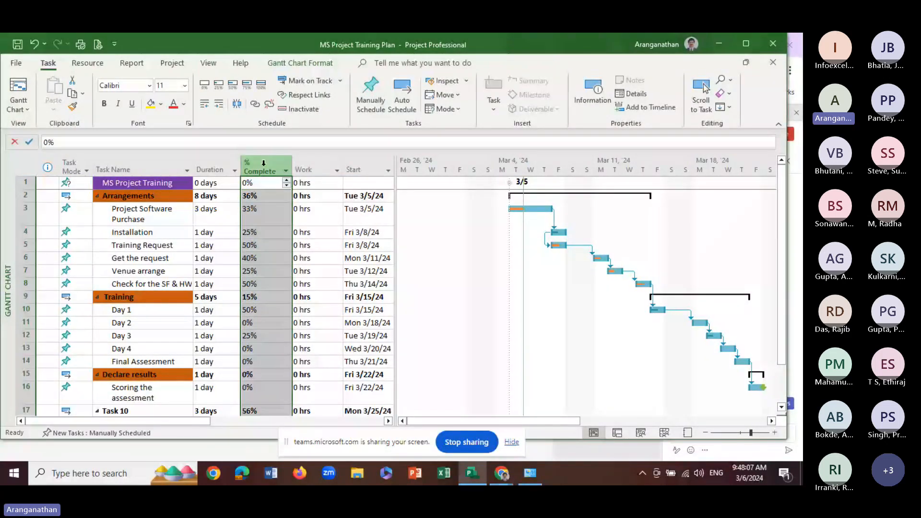
right_click(264, 168)
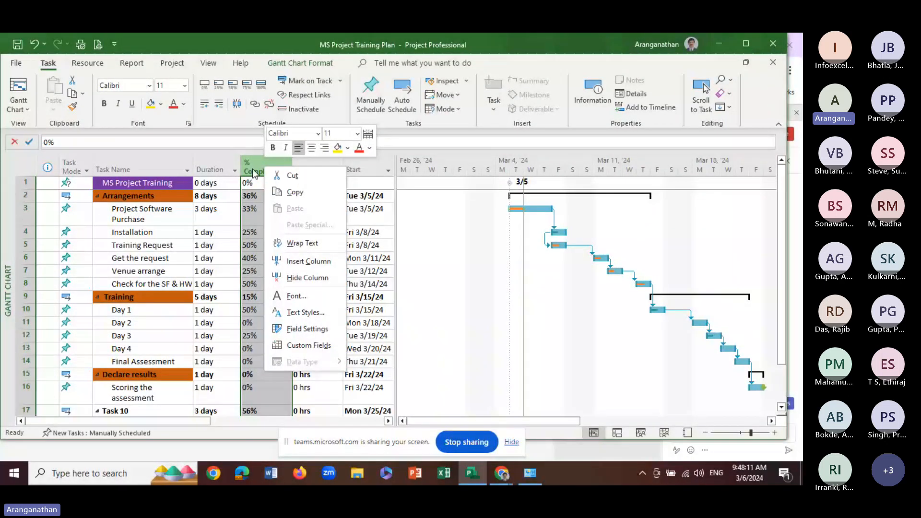
click(292, 175)
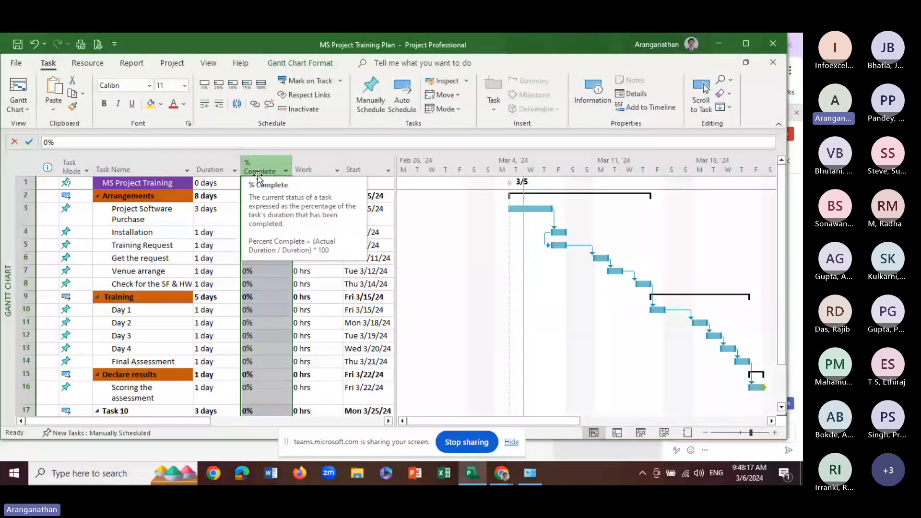
click(269, 284)
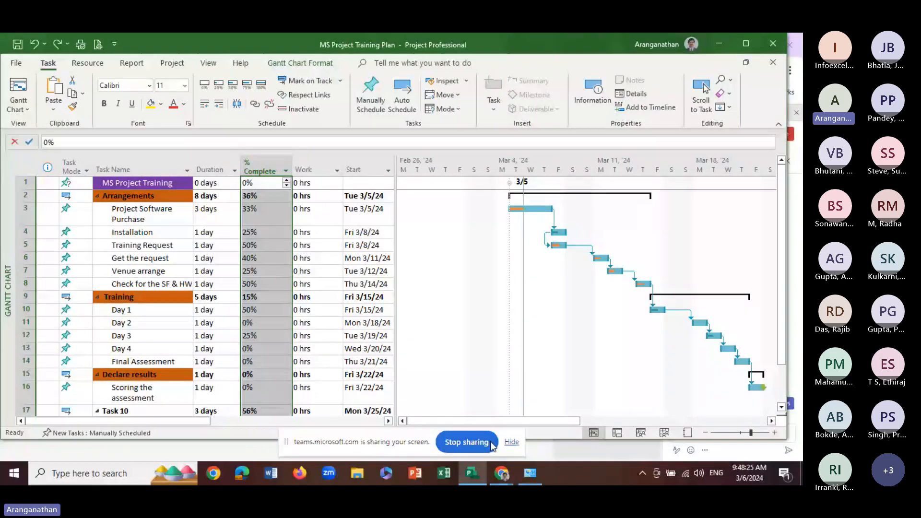
key(Delete)
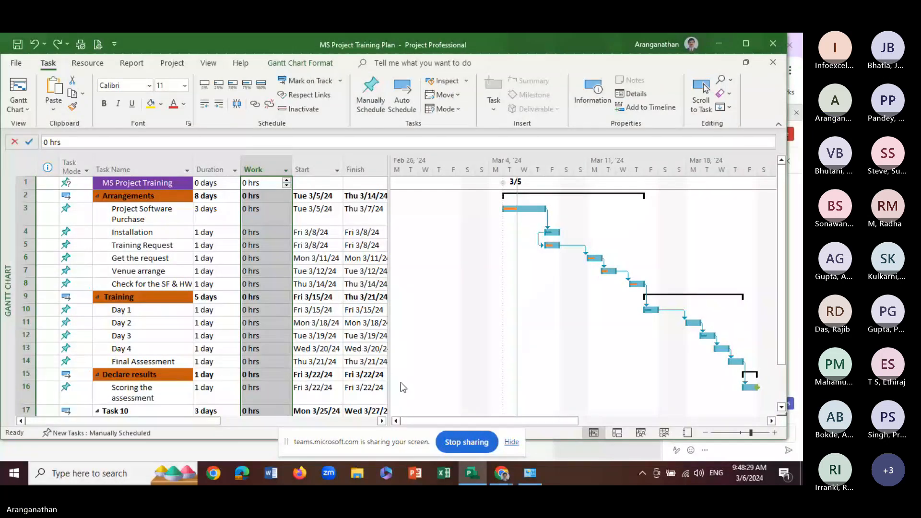
Examine the available field names in the Work column's field settings without changing the field
right_click(262, 170)
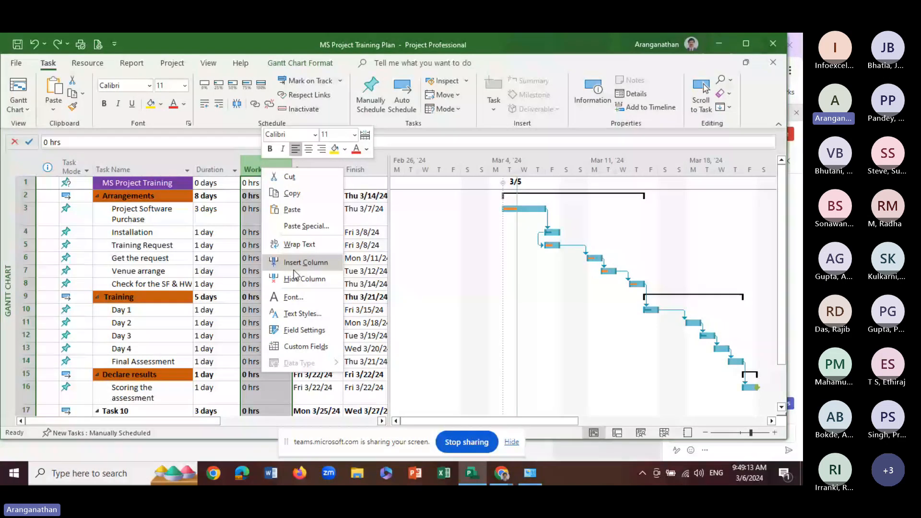
click(307, 346)
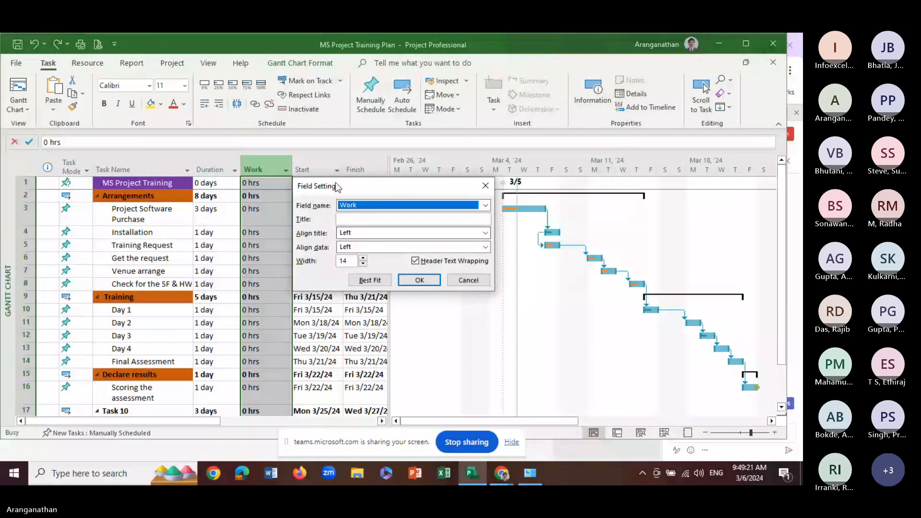
click(486, 206)
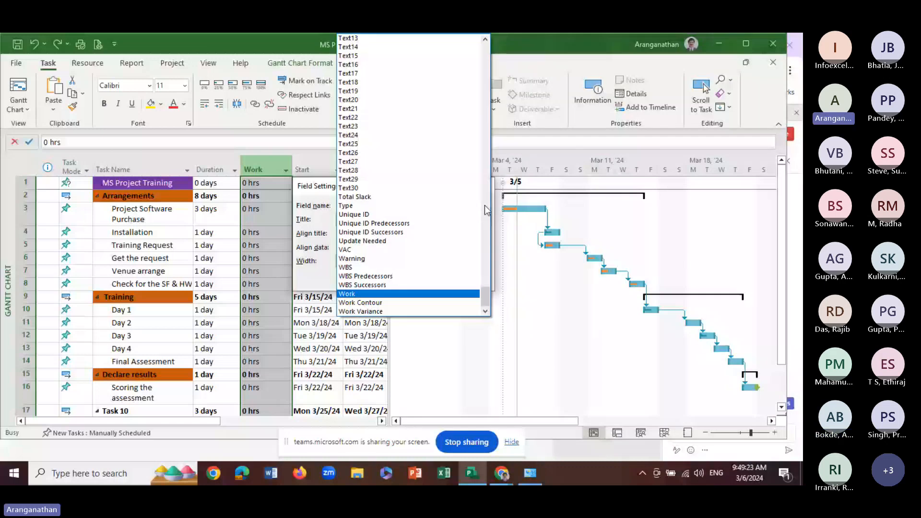
drag(485, 296, 338, 342)
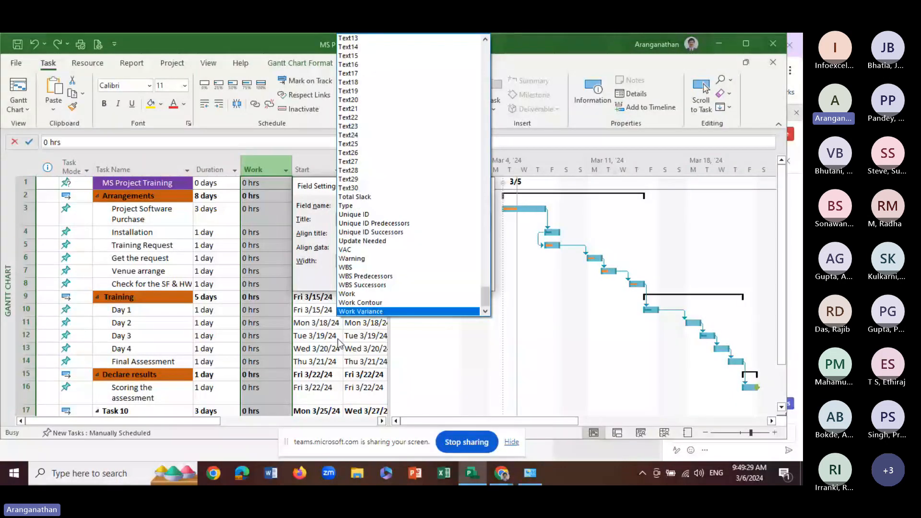
click(313, 340)
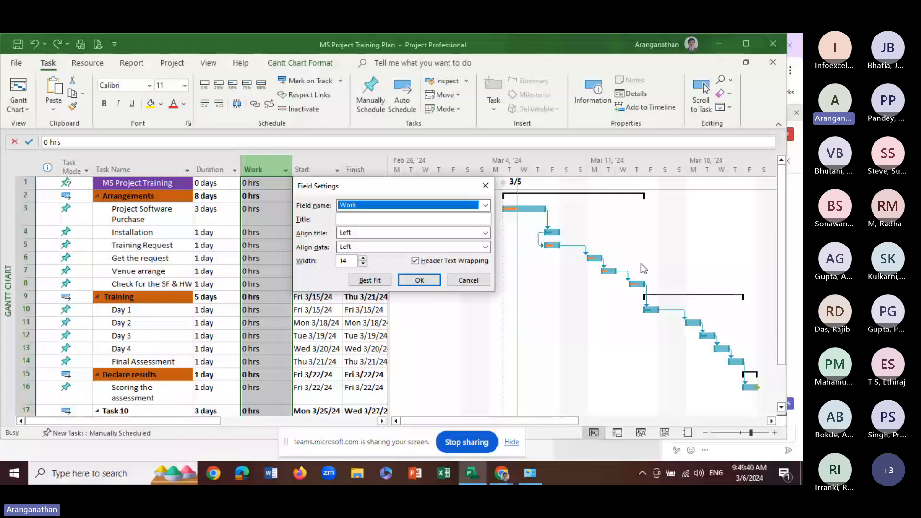
click(458, 284)
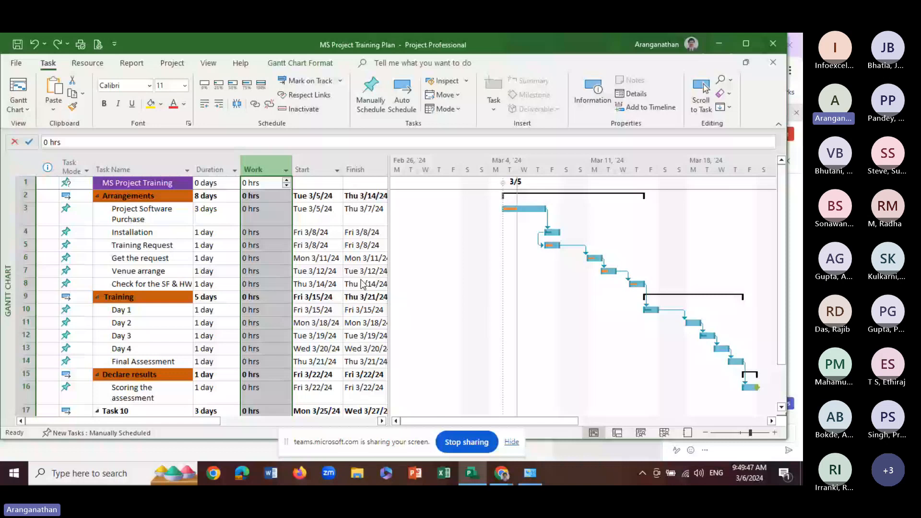
Widen the task table up to the Add New Column heading and fit the Start, Finish and Duration column widths
drag(389, 215, 559, 207)
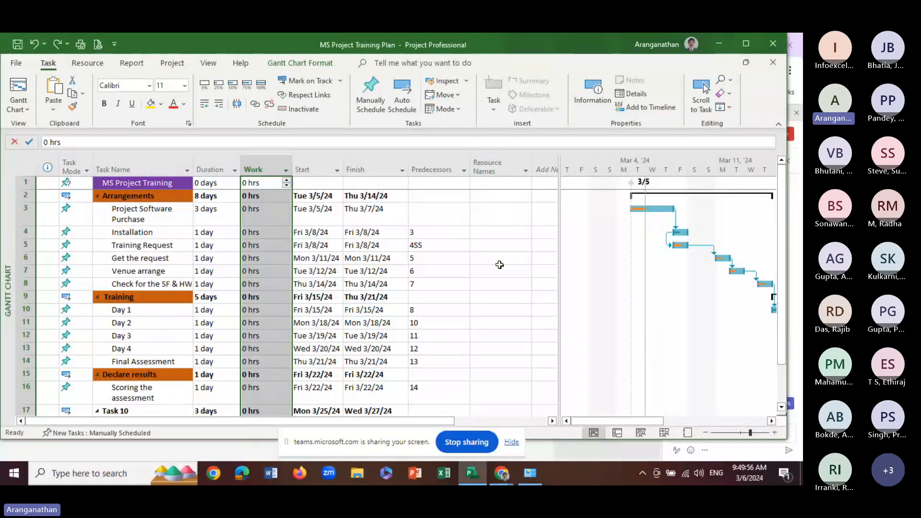
drag(558, 251, 593, 253)
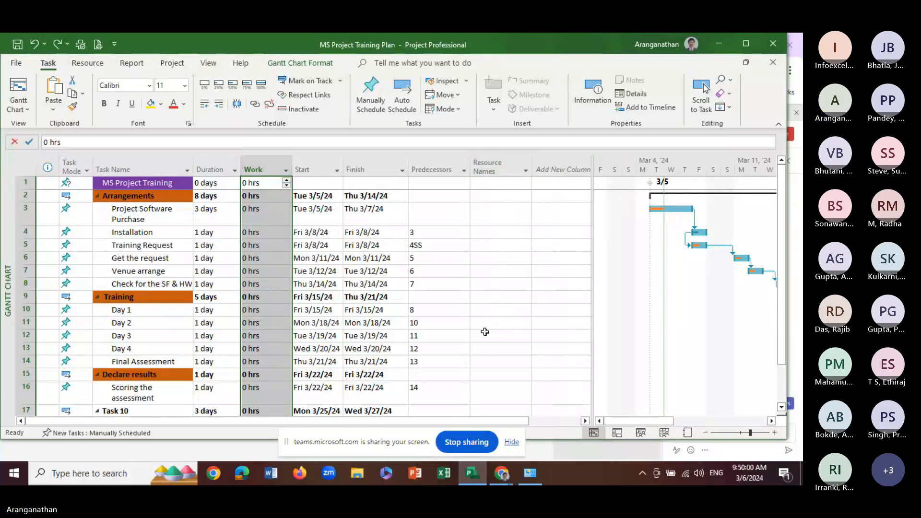
drag(409, 165, 348, 164)
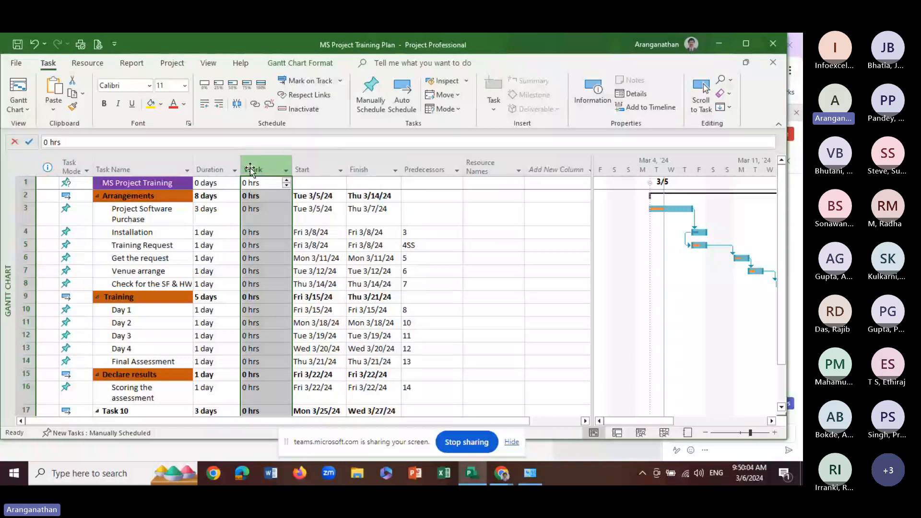
drag(239, 165, 236, 164)
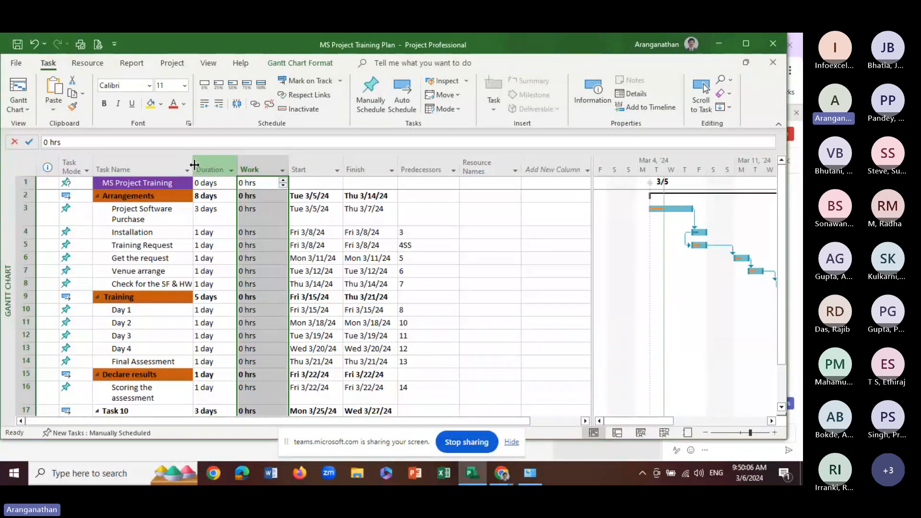
Fit the Task Name column to its contents and narrow the Task Mode column
double_click(194, 165)
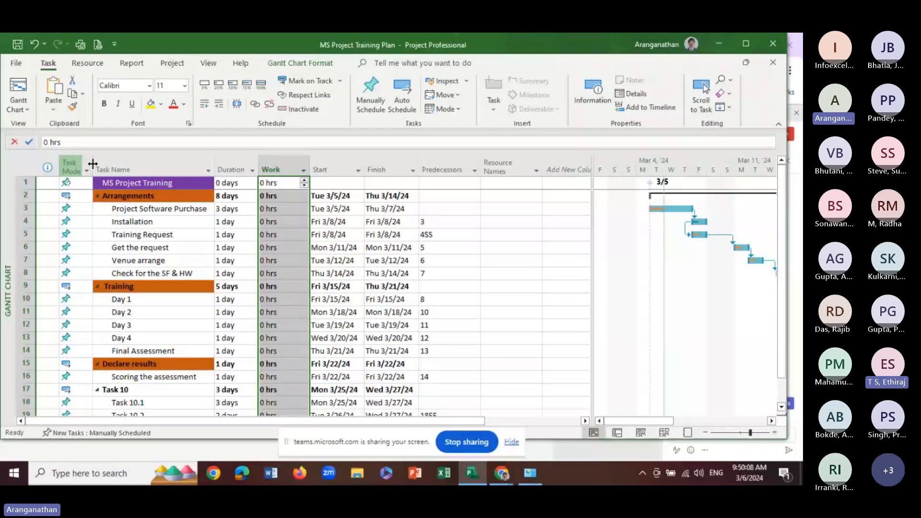
double_click(91, 160)
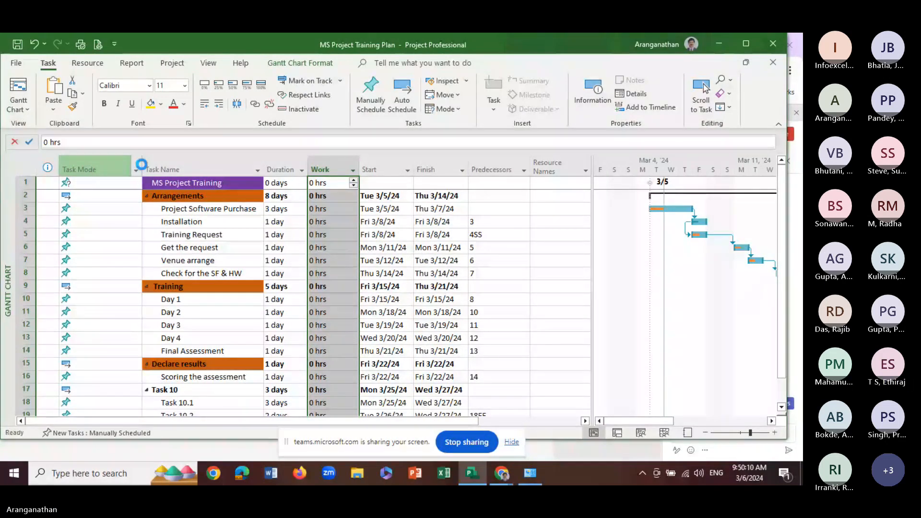
click(144, 165)
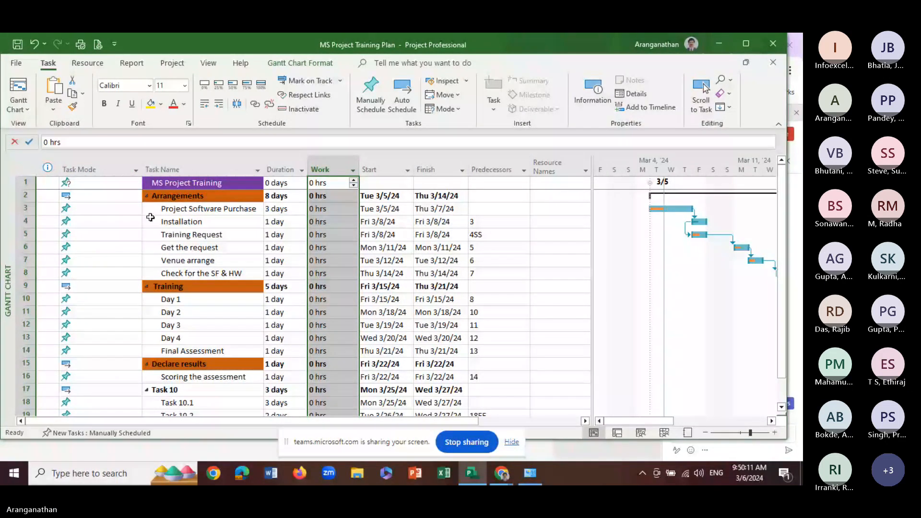
drag(142, 170, 78, 170)
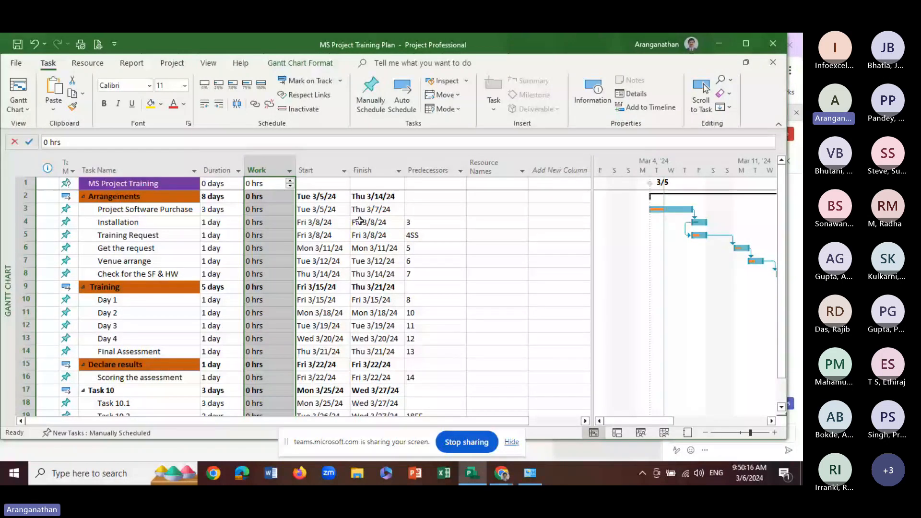
Assign the first person in the resource list to the Installation task
click(494, 197)
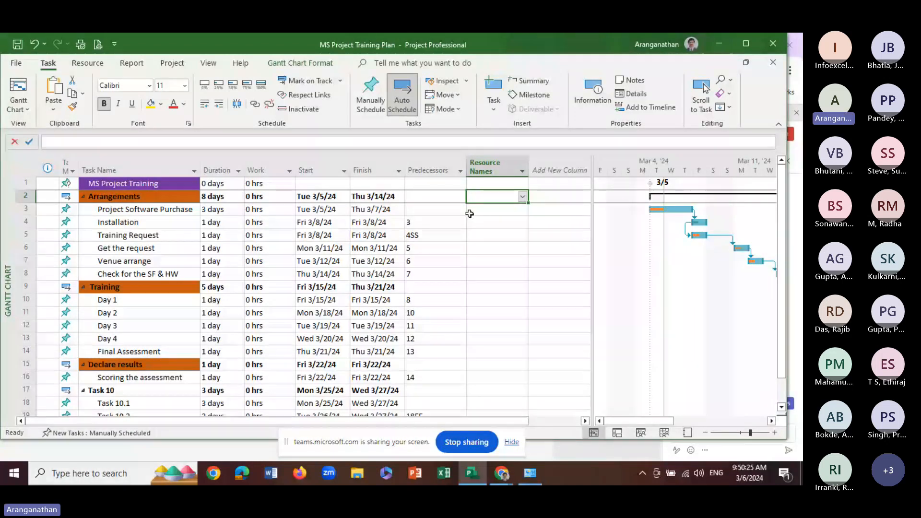
key(Down)
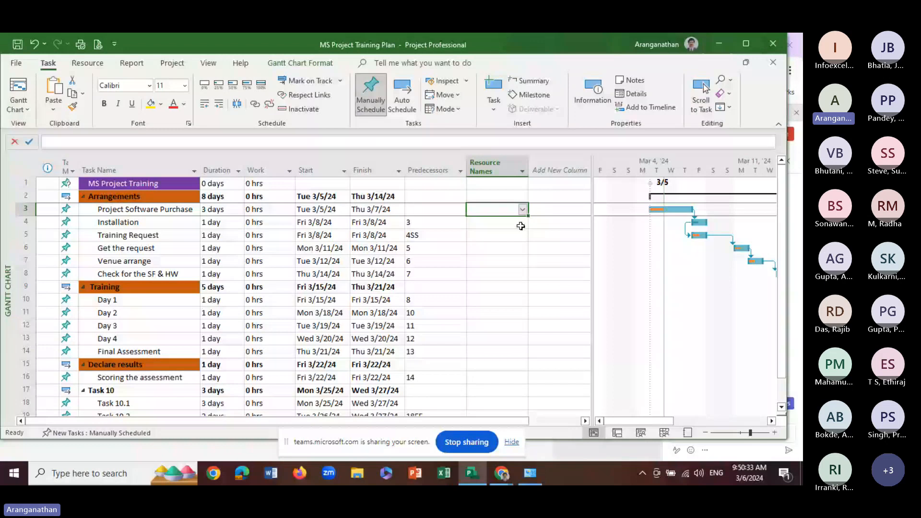
click(133, 223)
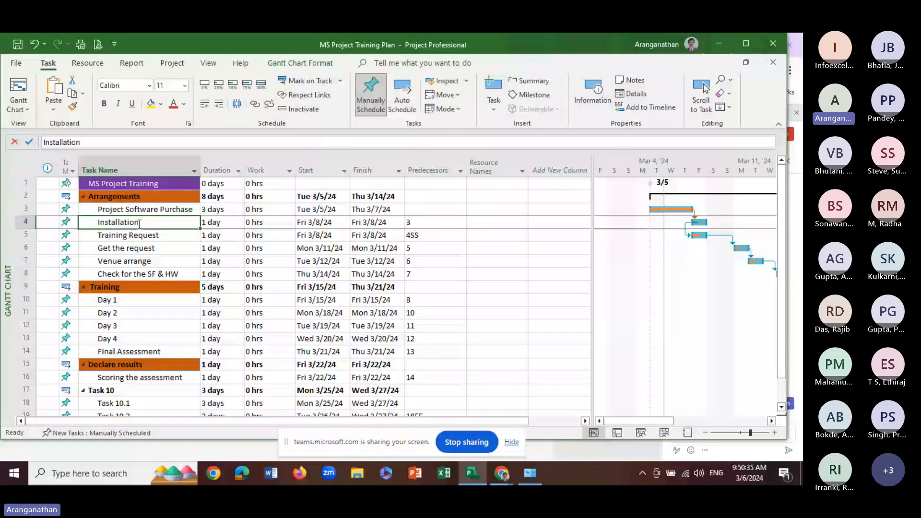
click(496, 223)
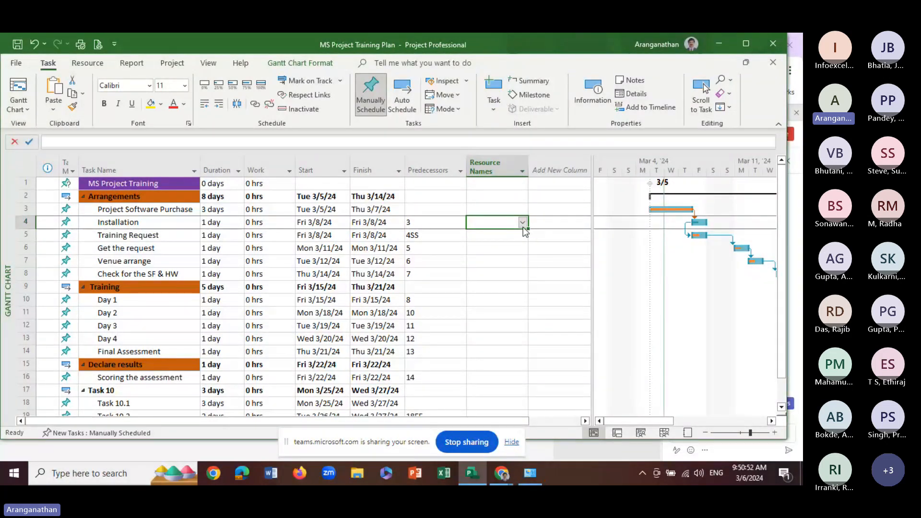
click(523, 222)
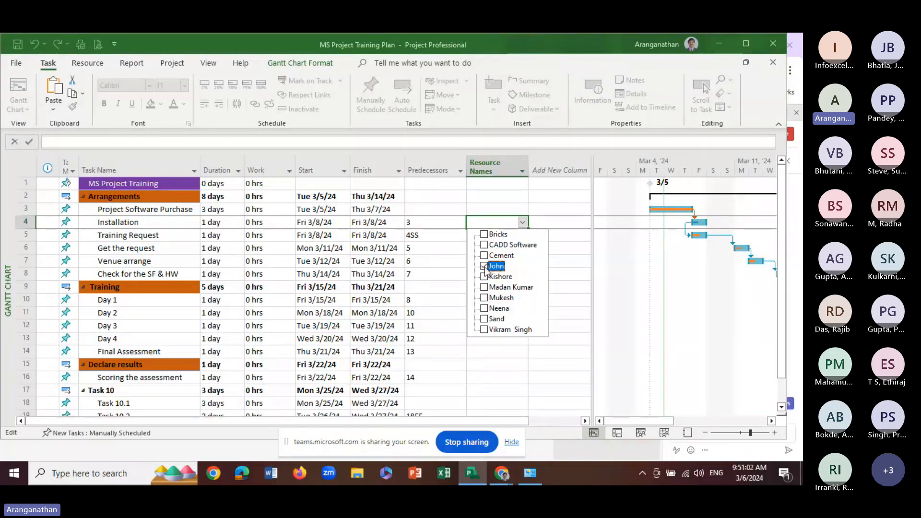
click(575, 274)
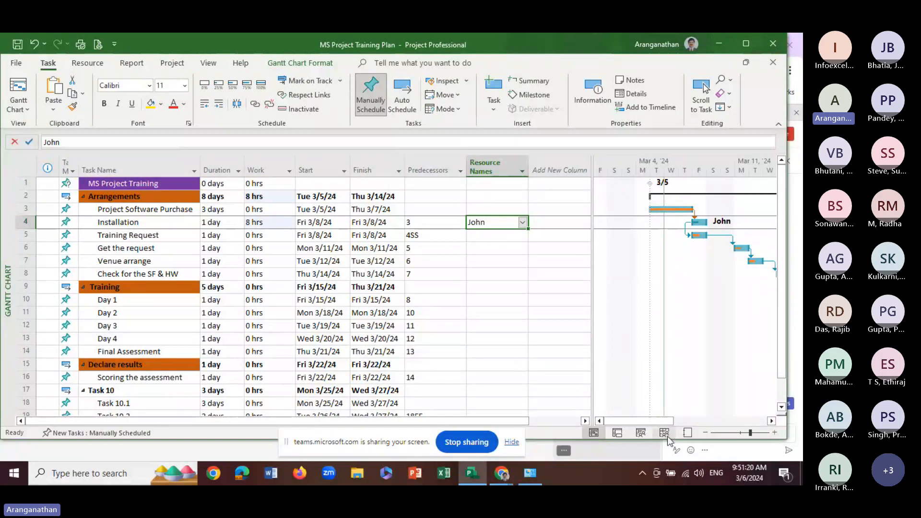
mouse_move(653, 422)
mouse_down()
mouse_move(674, 419)
mouse_move(645, 419)
mouse_up()
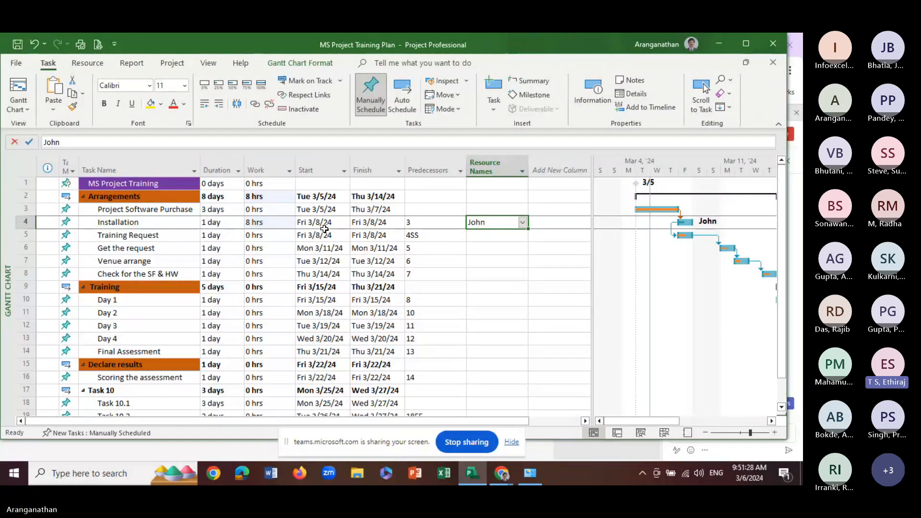
Assign the same person as on the Installation task to the Training Request task
click(482, 237)
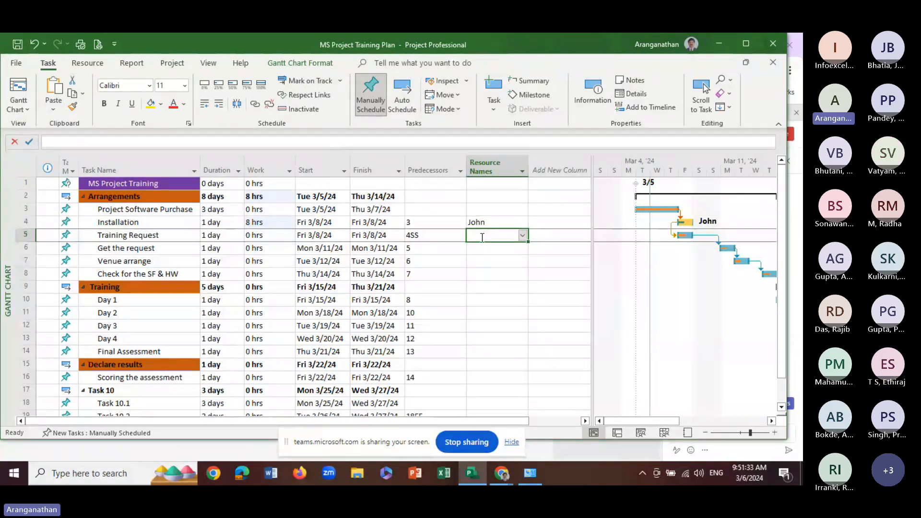
click(523, 236)
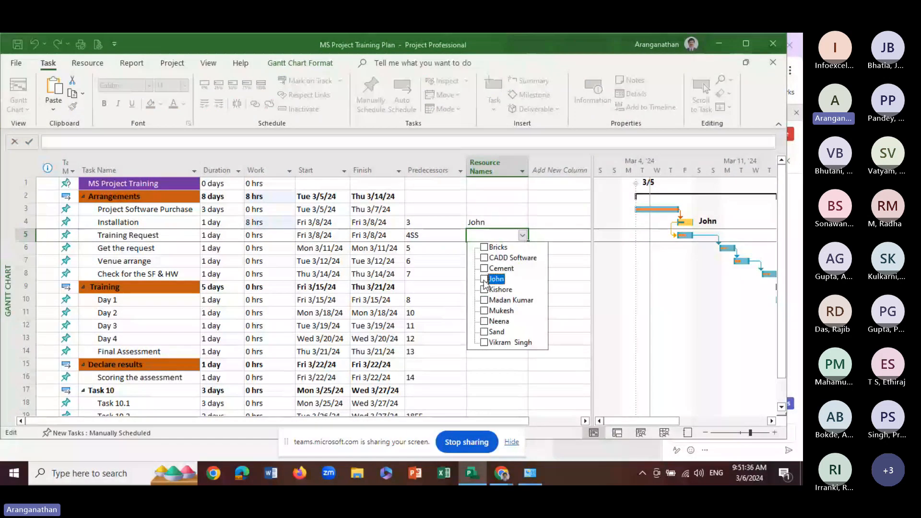
click(484, 280)
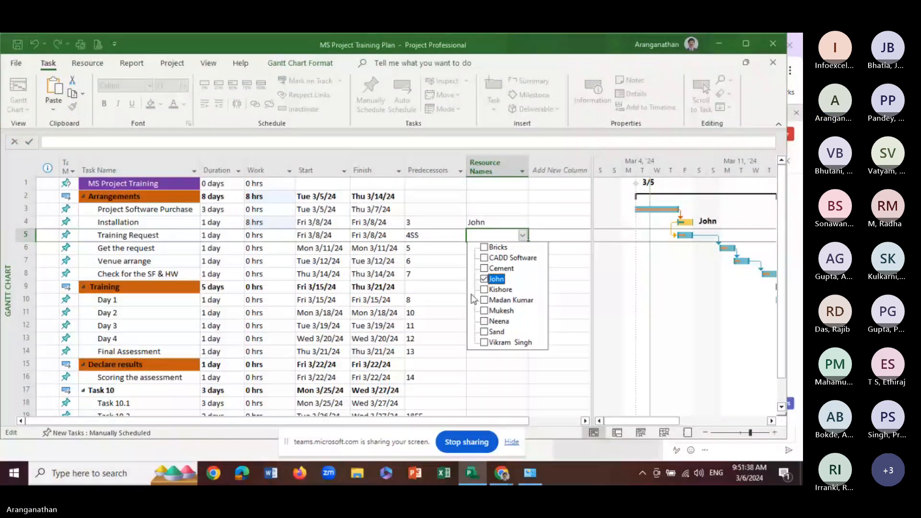
click(453, 298)
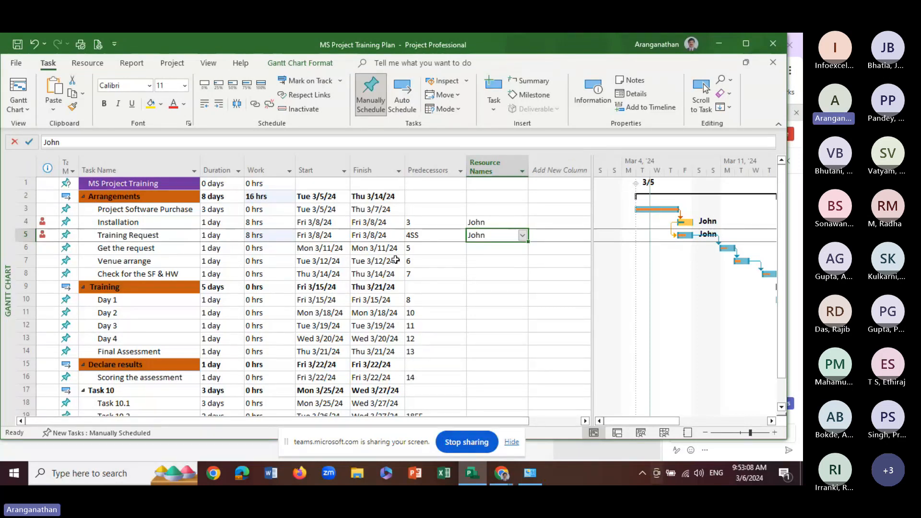
Set the Installation task's work to 4 hours
click(269, 260)
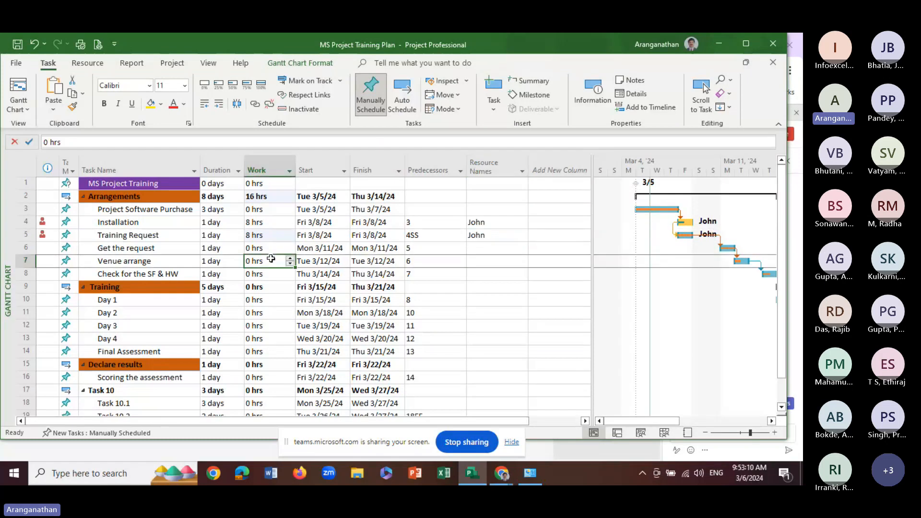
click(262, 224)
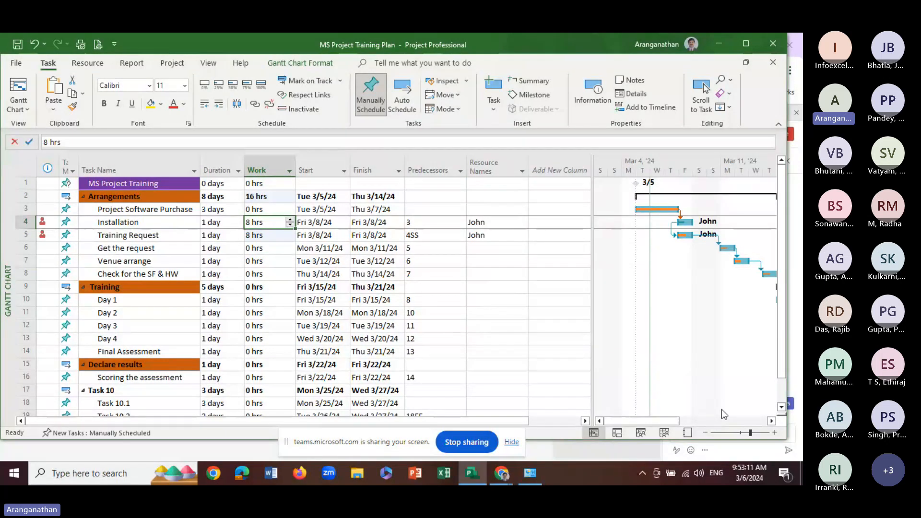
click(290, 225)
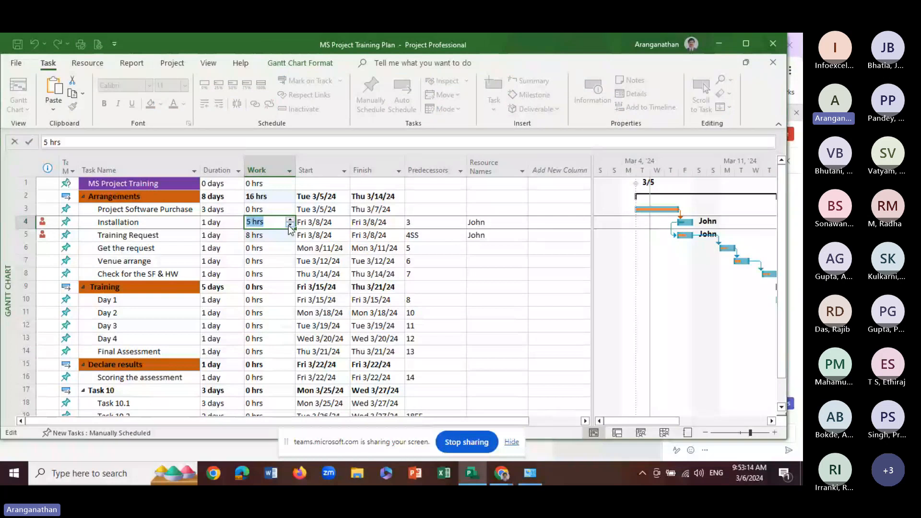
text(4)
click(281, 240)
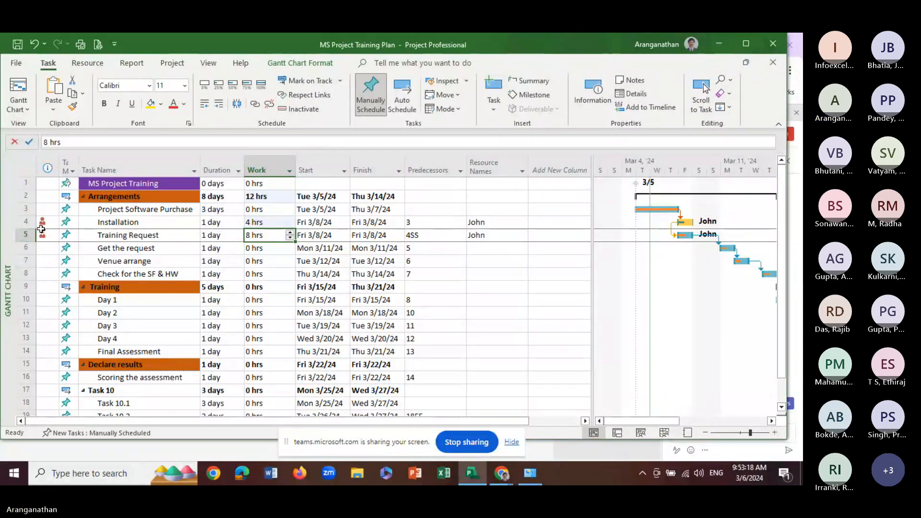
Set the Training Request task's work to 4 hours
mouse_move(41, 235)
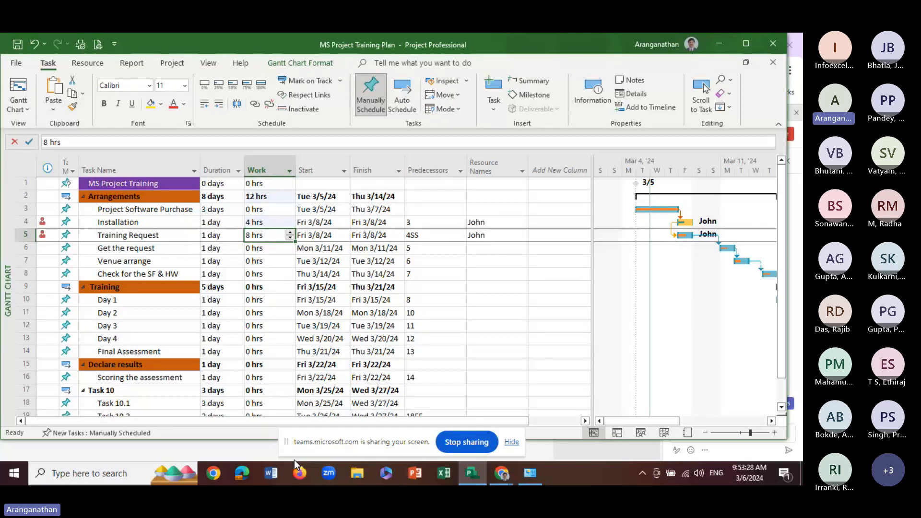
click(291, 238)
click(290, 238)
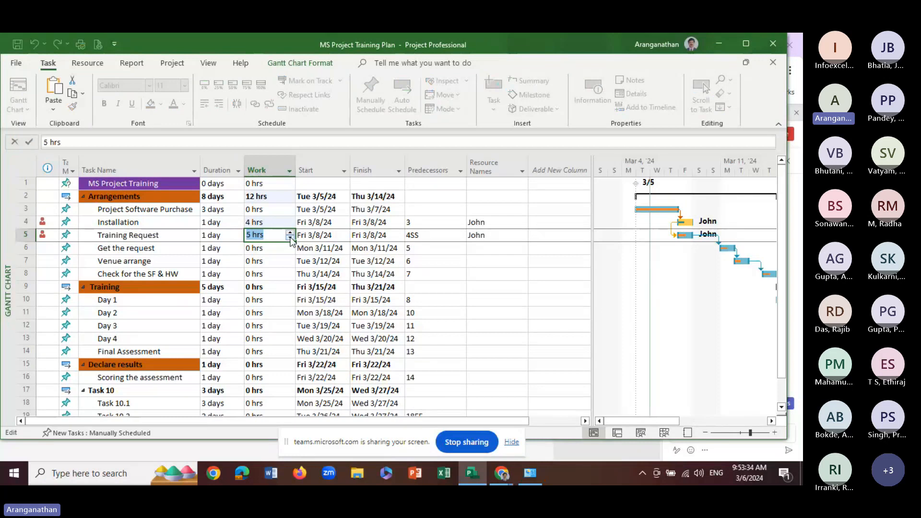
click(290, 238)
click(291, 238)
click(269, 261)
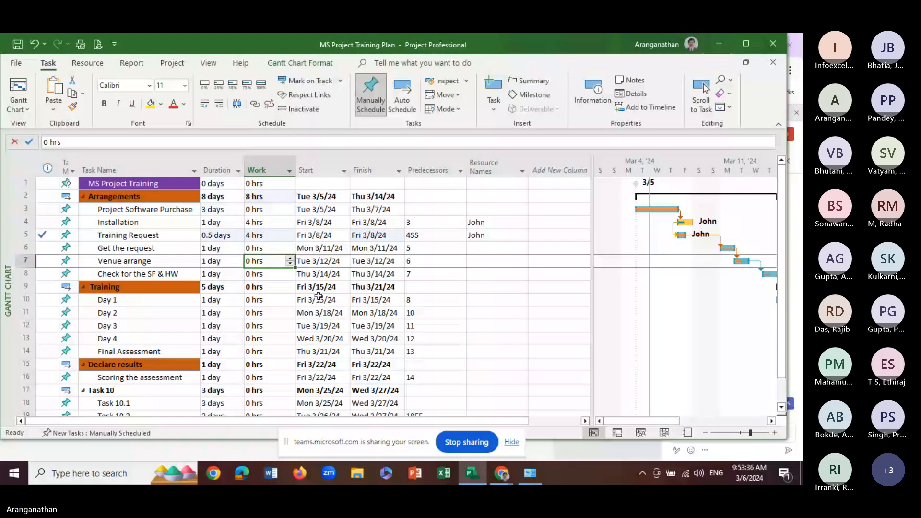
click(251, 313)
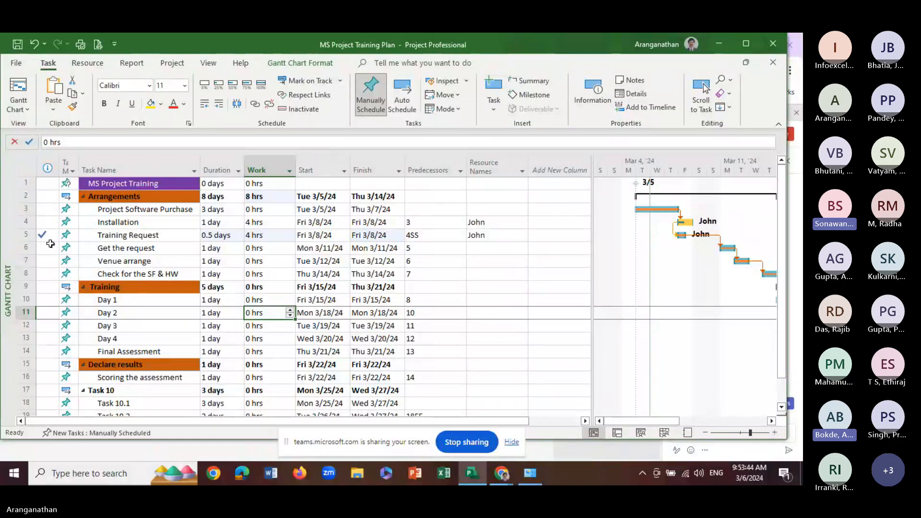
Mark the Training Request task as 25% complete
click(263, 236)
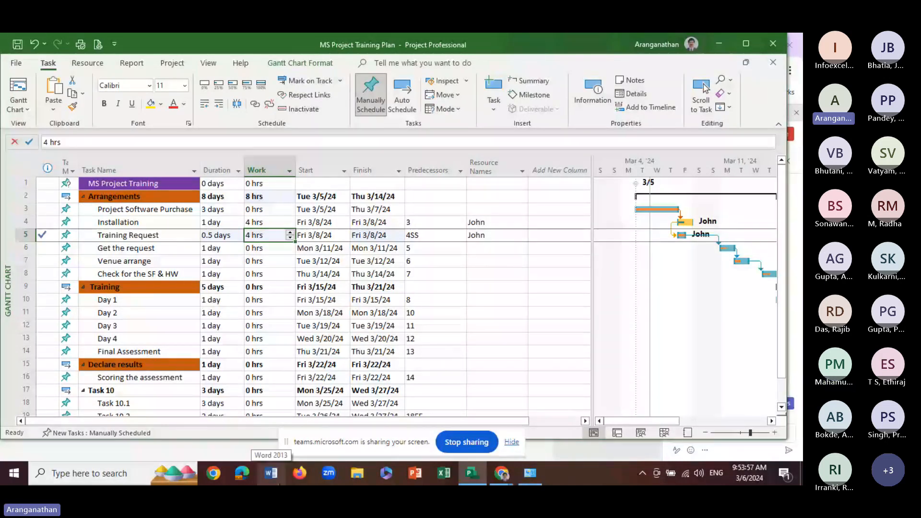
click(219, 85)
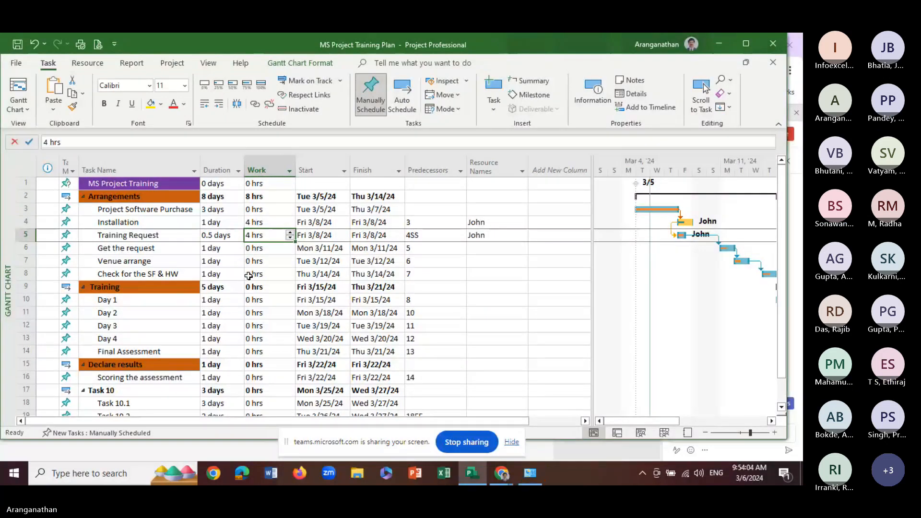
click(264, 261)
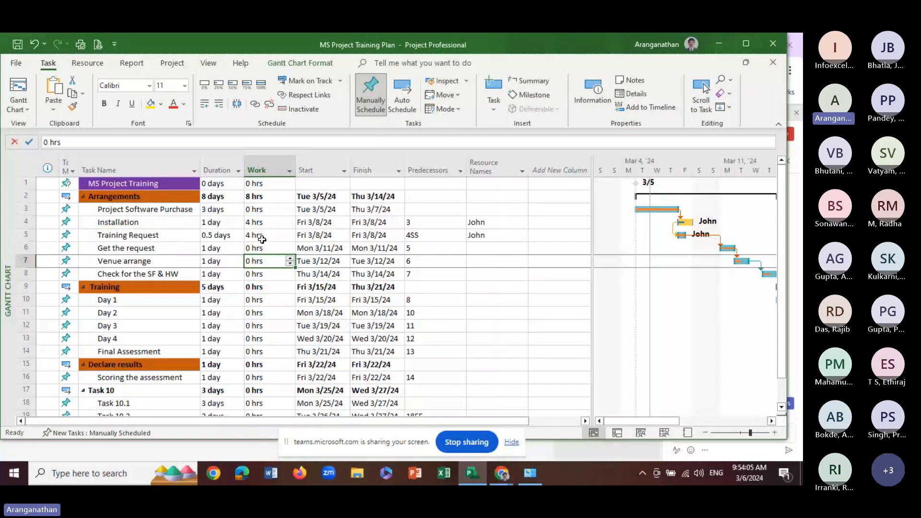
Raise the Training Request task's work to 6 hours
click(262, 237)
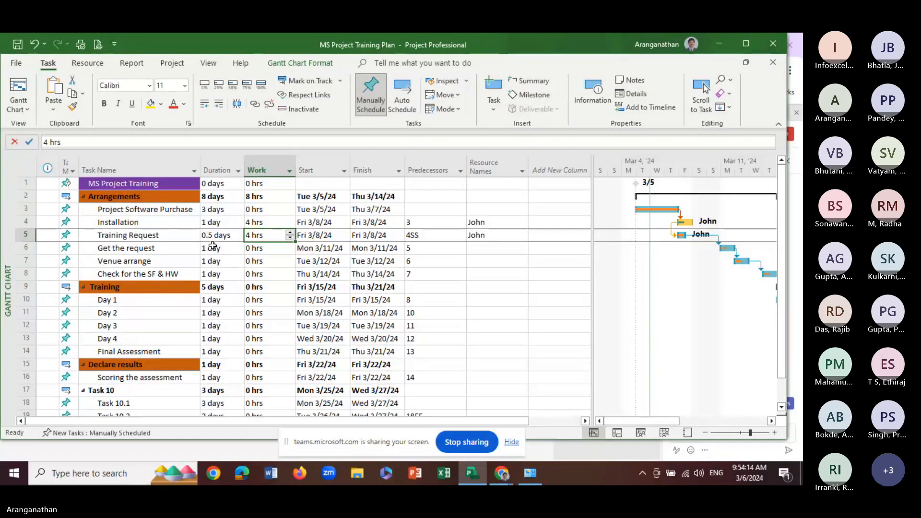
click(290, 233)
click(291, 233)
click(254, 263)
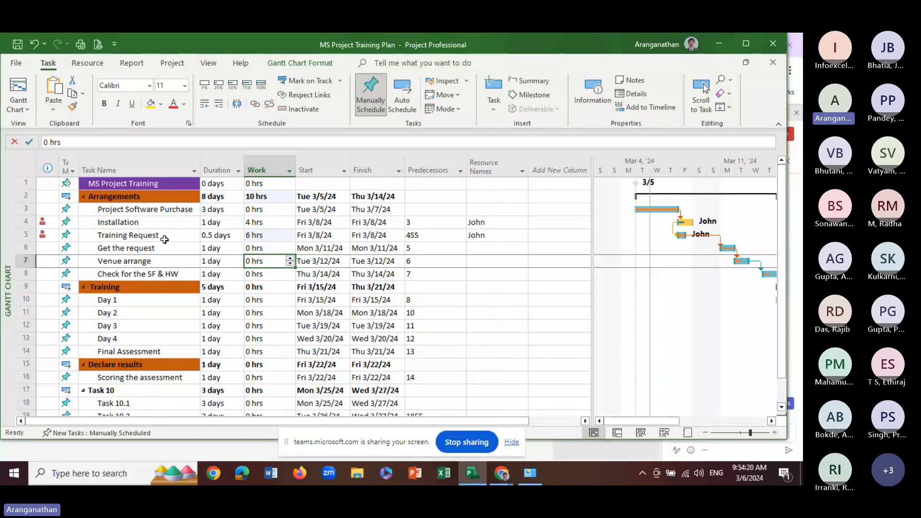
Reduce the Installation task's work to 2 hours
click(264, 235)
click(282, 224)
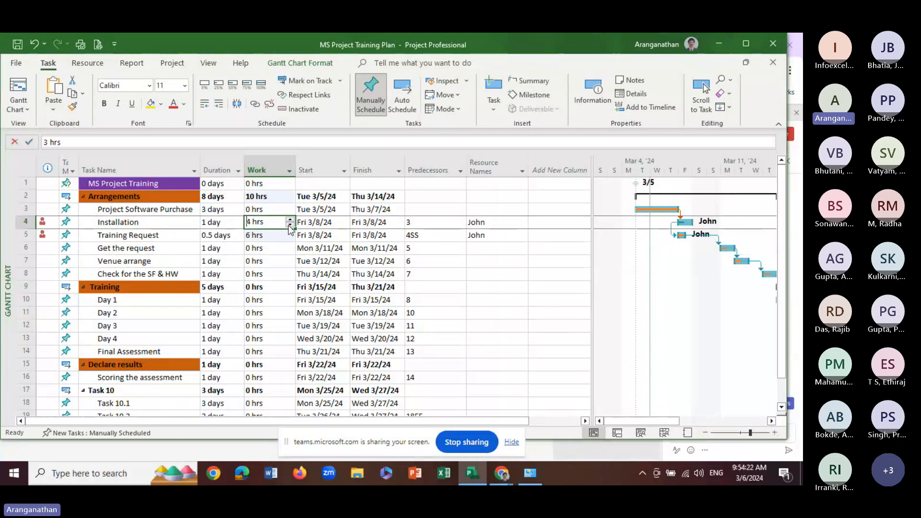
click(290, 225)
click(290, 225)
click(268, 274)
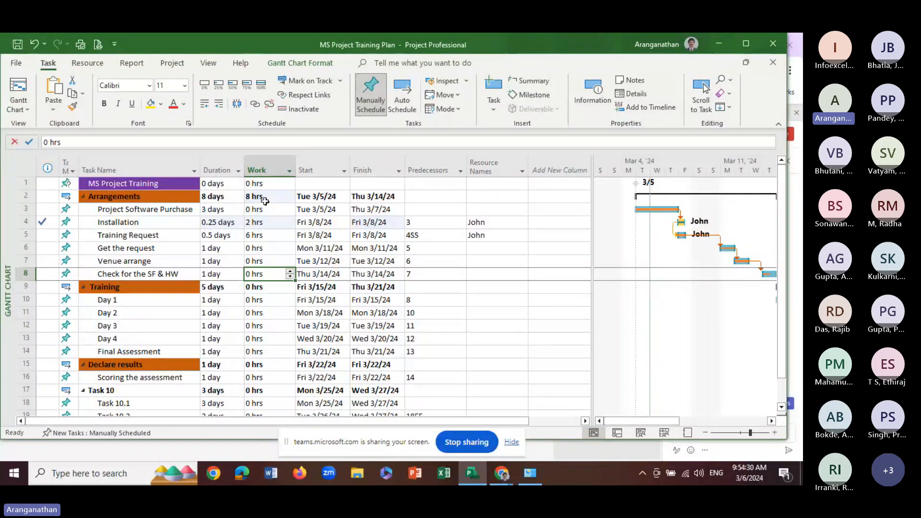
drag(261, 197, 266, 331)
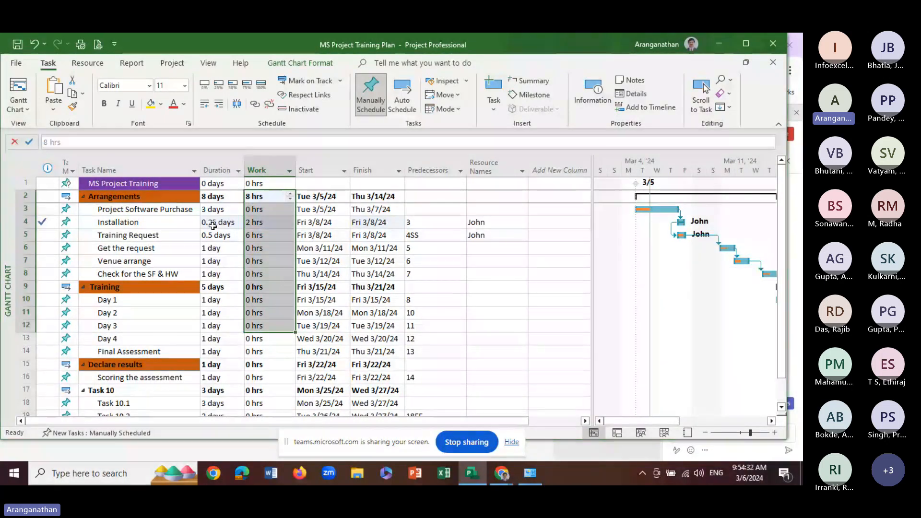
key(Down)
key(Down)
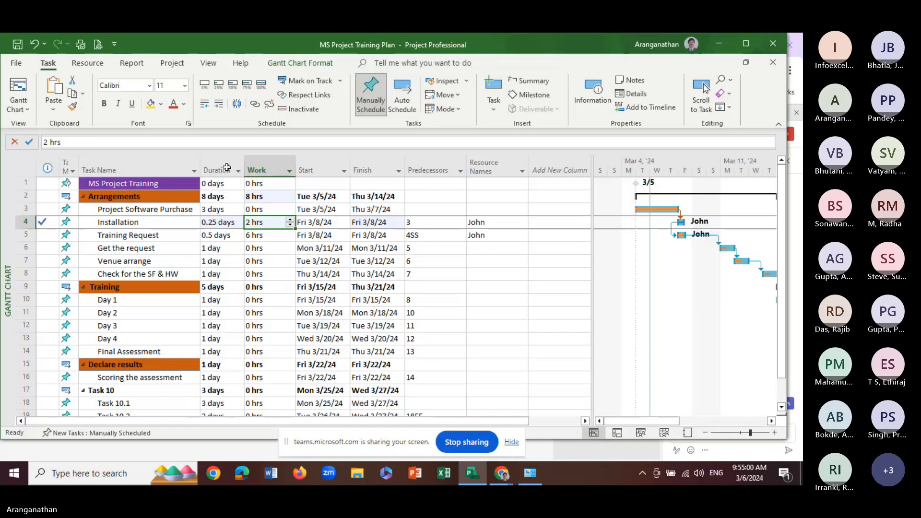
Add the second person in the resource list to the Installation task alongside the existing assignee
click(513, 223)
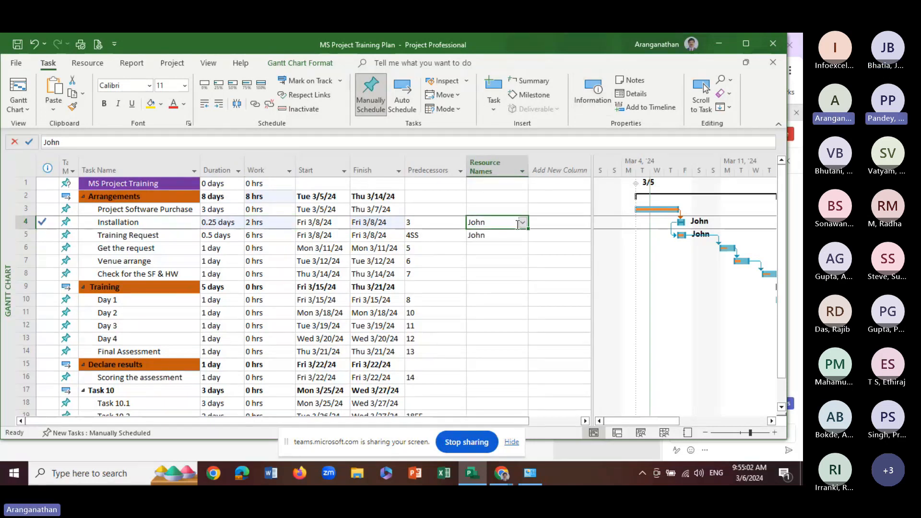
click(522, 222)
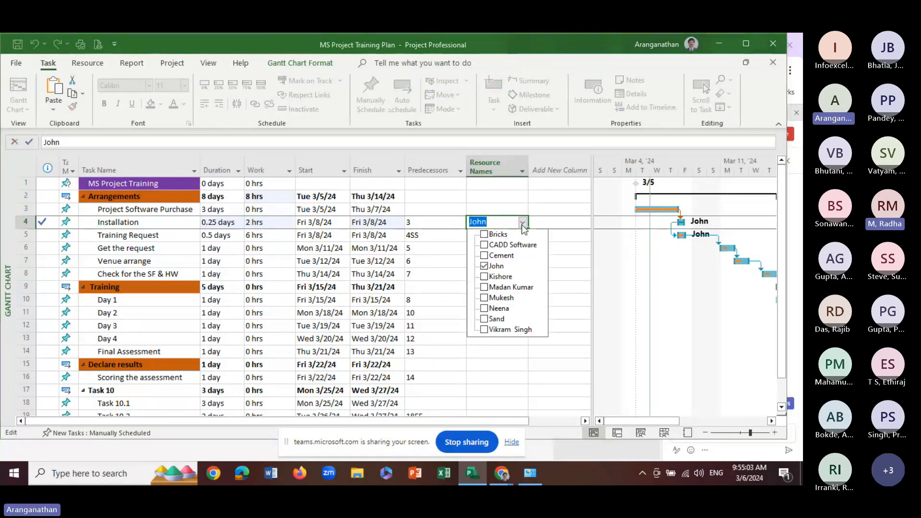
click(485, 277)
click(347, 302)
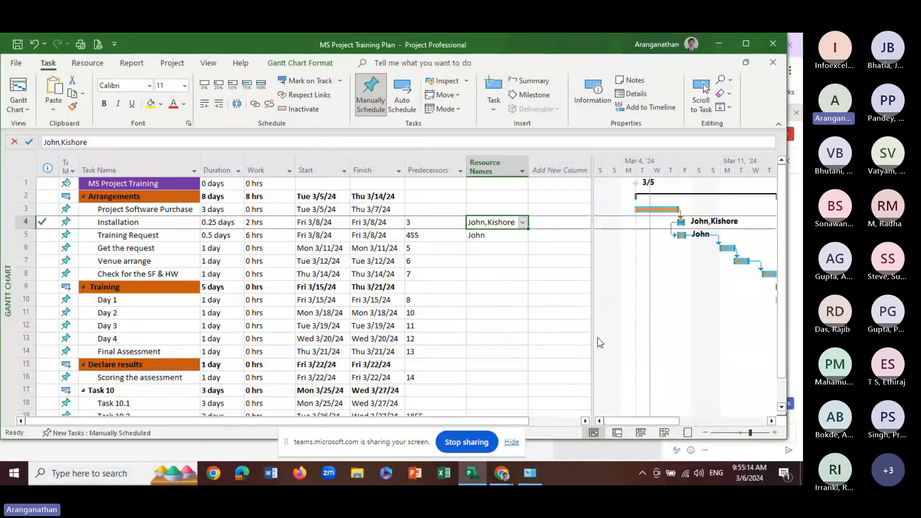
Enlarge the Gantt chart area over the Add New Column heading and narrow the Predecessors column
drag(592, 214, 536, 216)
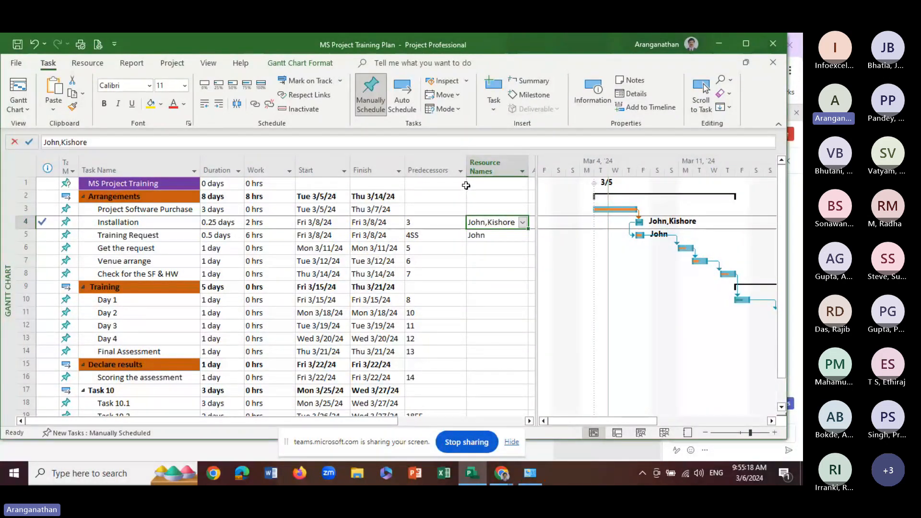
drag(466, 164, 442, 164)
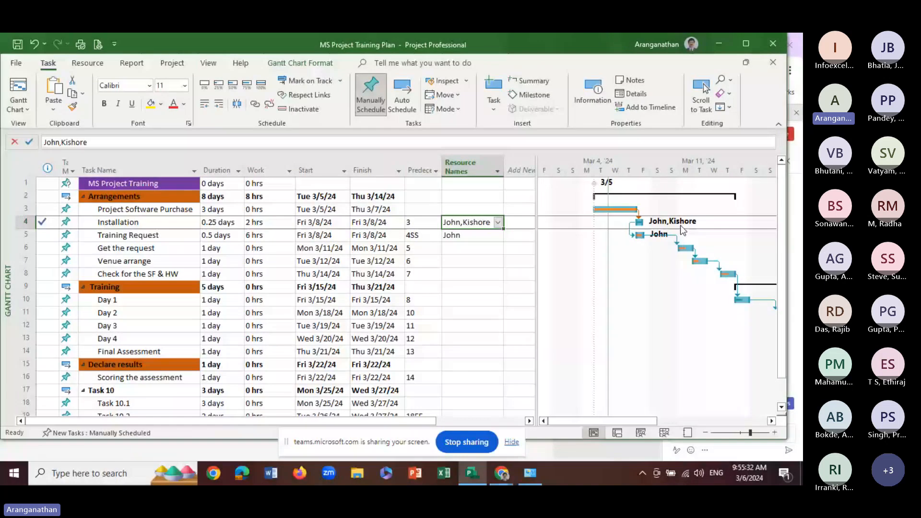
Raise the Installation task's work to 4 hours
click(246, 245)
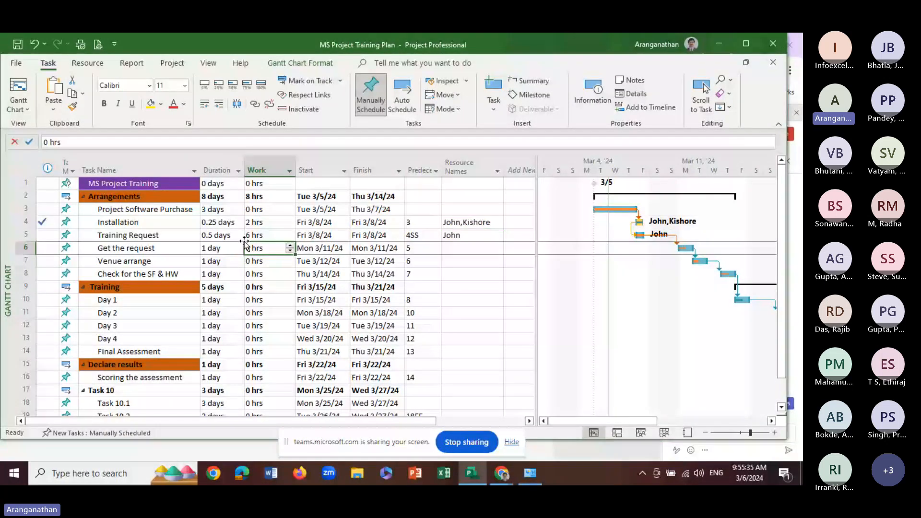
click(240, 224)
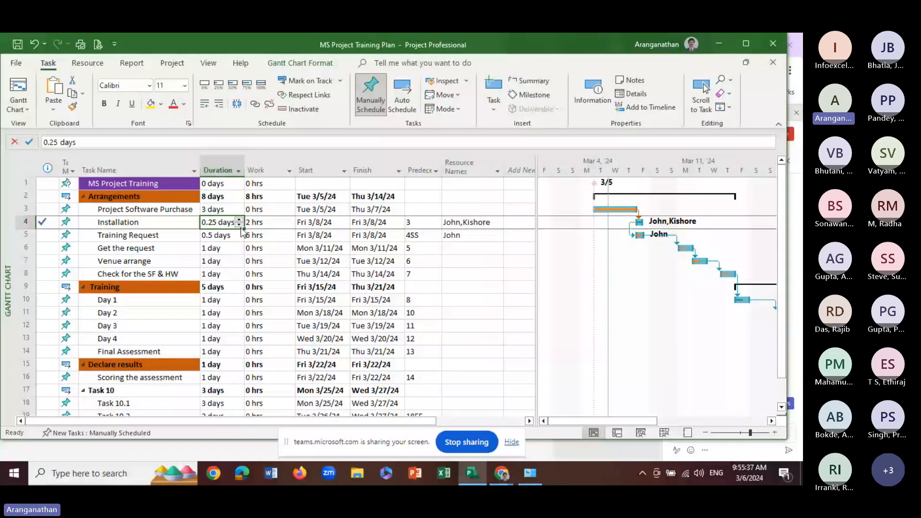
click(288, 224)
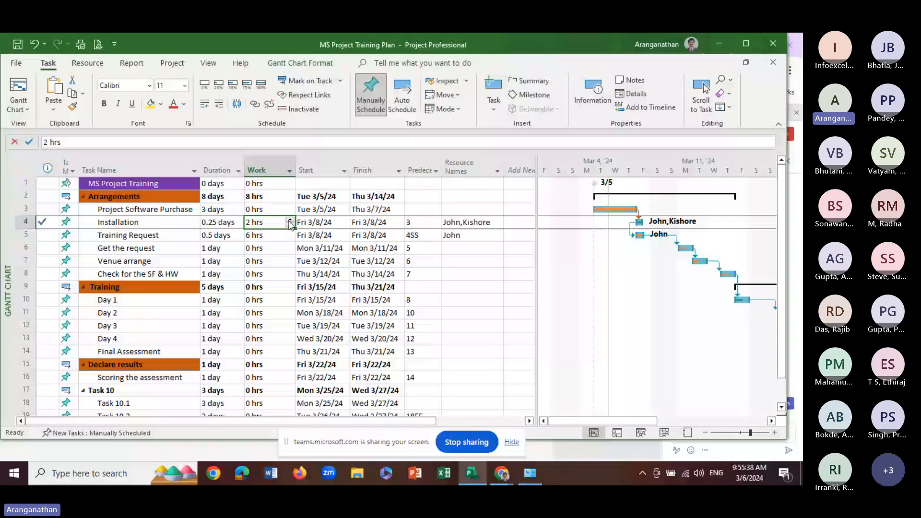
double_click(289, 220)
click(278, 239)
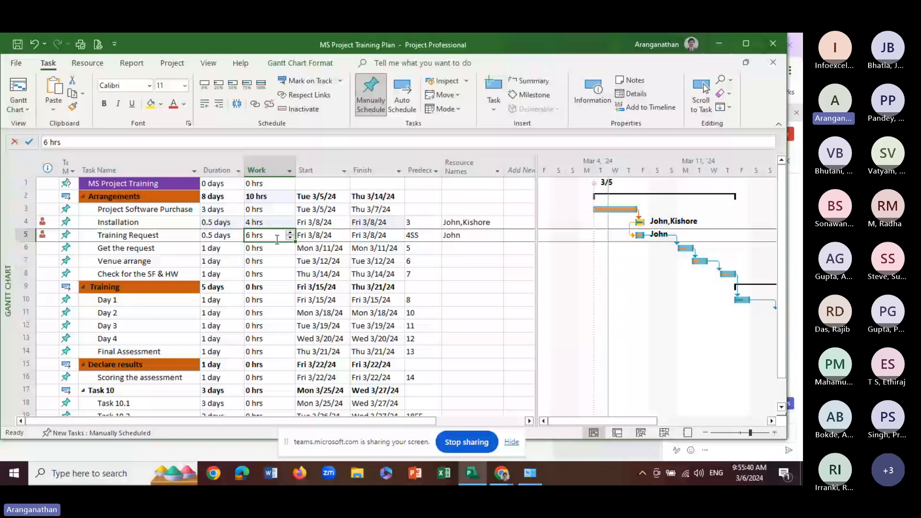
key(Up)
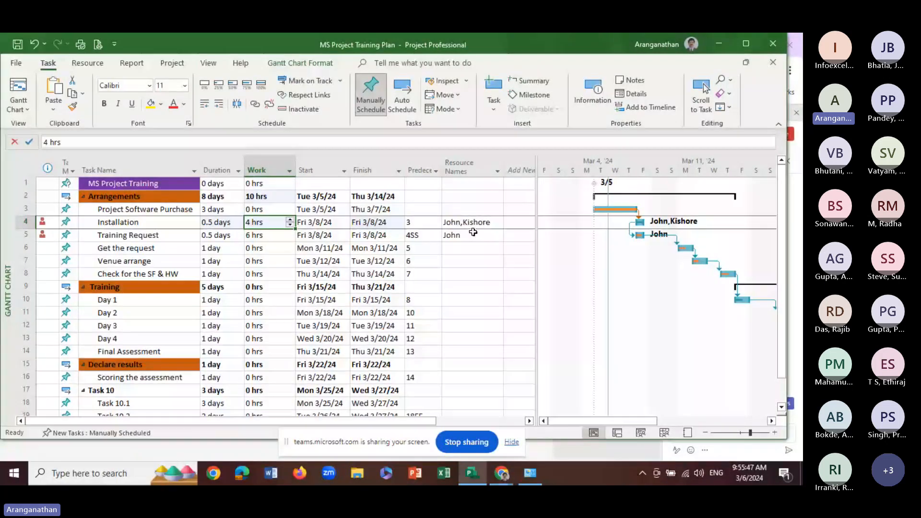
Remove the first assigned person from the Installation task, accepting deletion of the reported progress and keeping the second person assigned
click(473, 222)
click(498, 223)
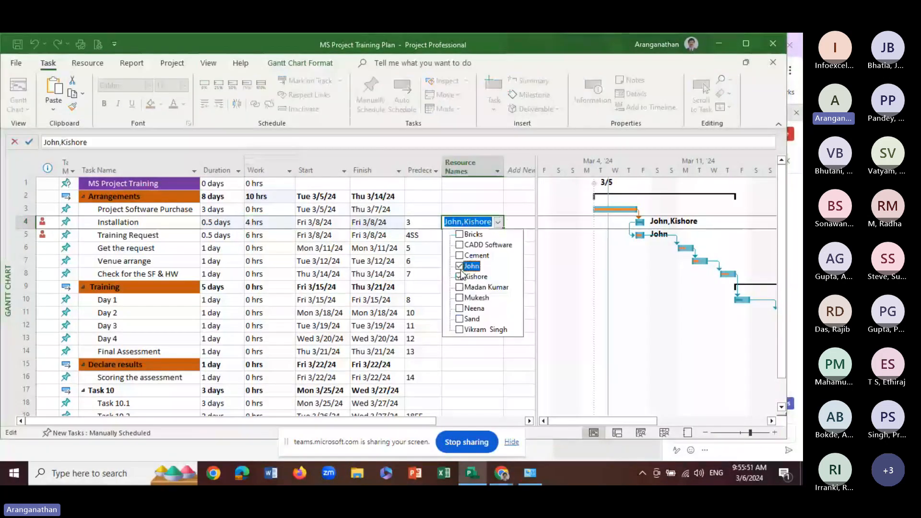
click(459, 266)
click(282, 270)
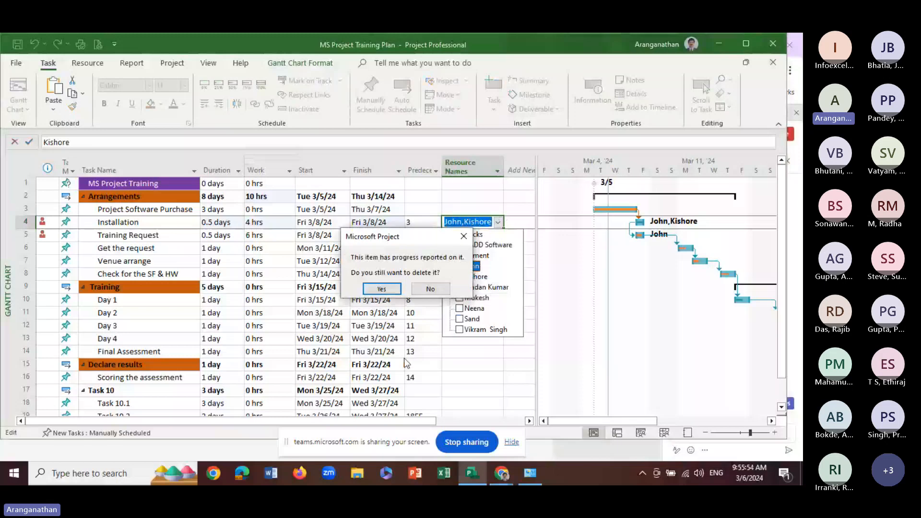
click(393, 292)
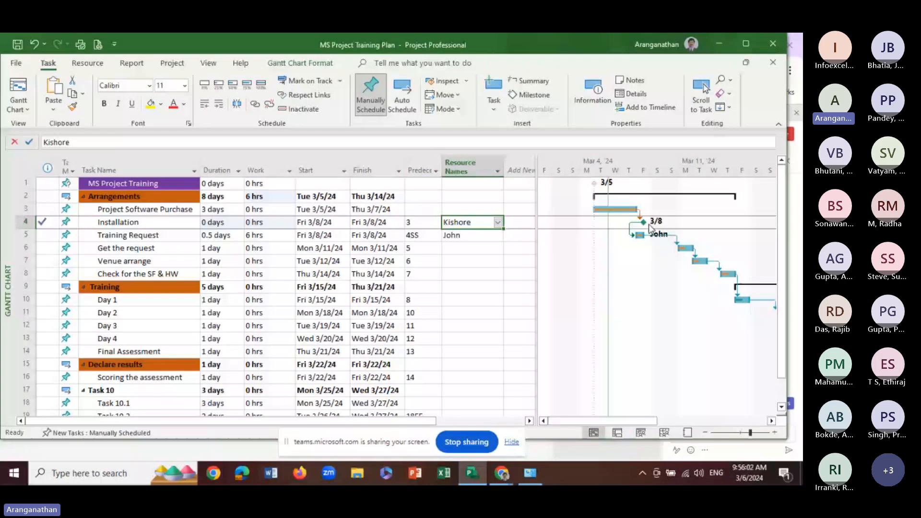
Try to re-enter the Installation task's duration
click(216, 223)
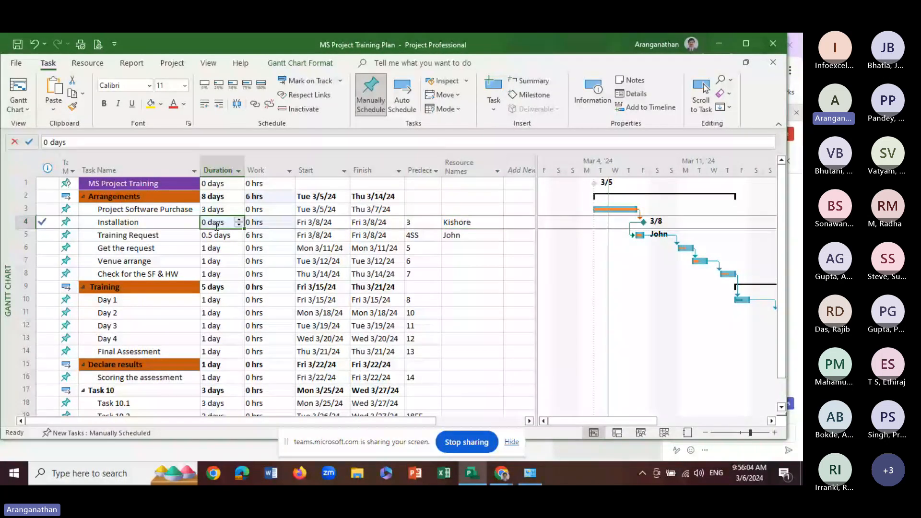
text(0)
key(Return)
key(Return)
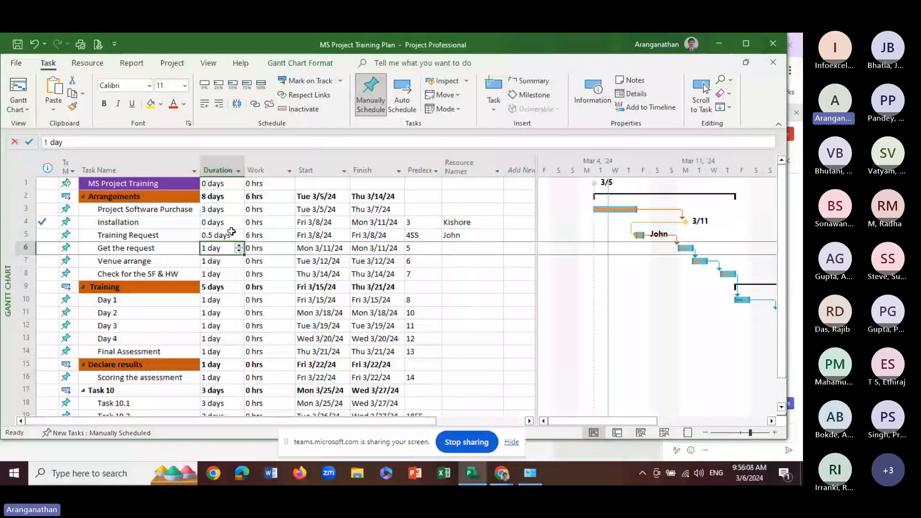
click(229, 222)
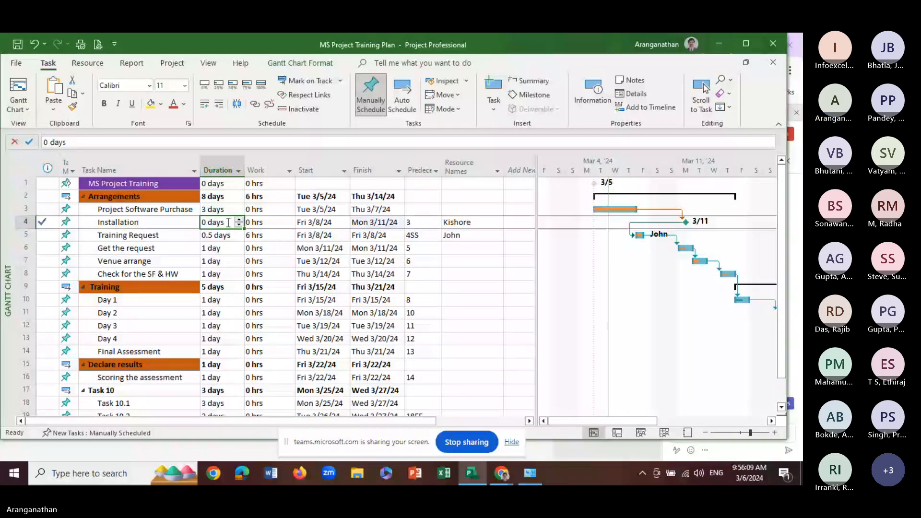
Try to set the Installation task's work to 2 hours
click(269, 222)
click(290, 221)
click(290, 221)
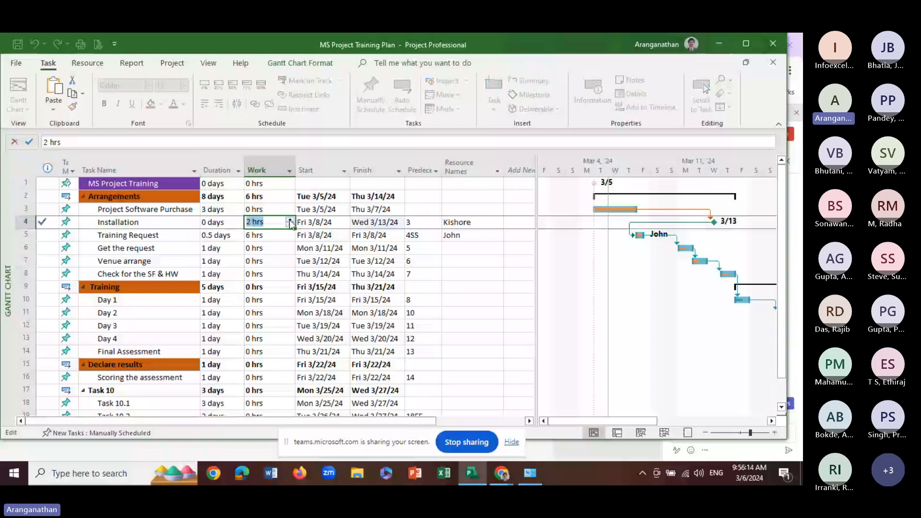
click(282, 258)
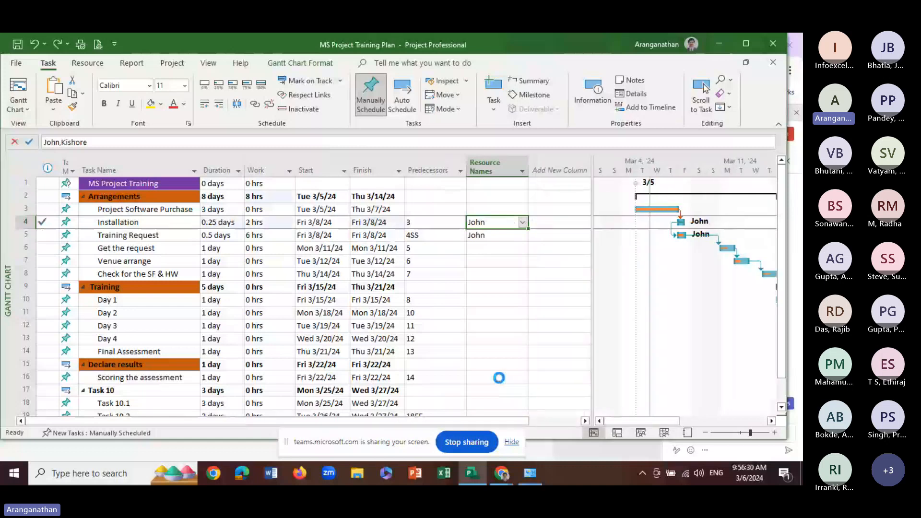
Undo the resource, duration and work changes back to the point where only the Installation task has an assignee
key(Return)
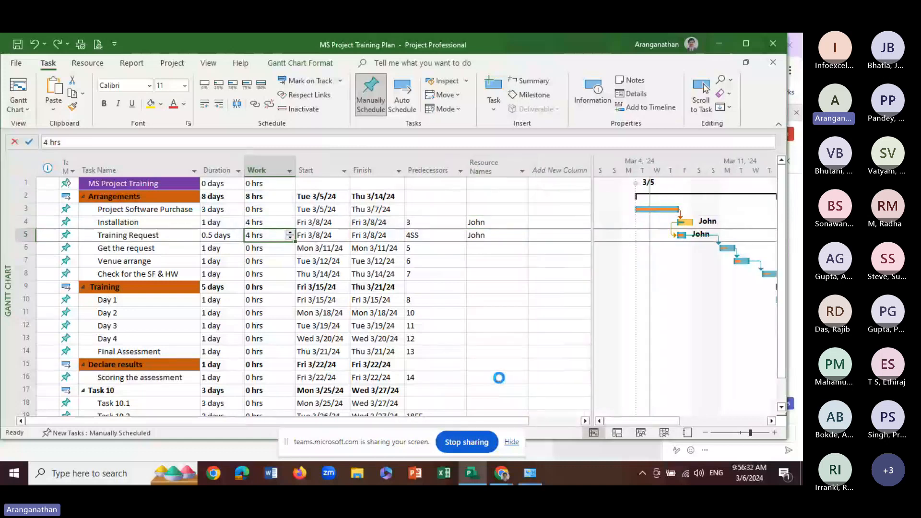
key(ctrl+z)
key(ctrl+z)
key(ctrl+z)
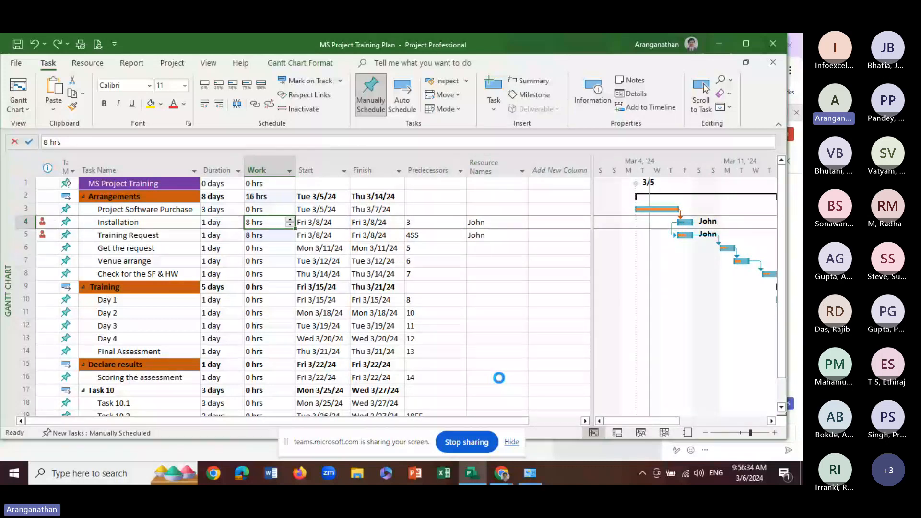
key(ctrl+z)
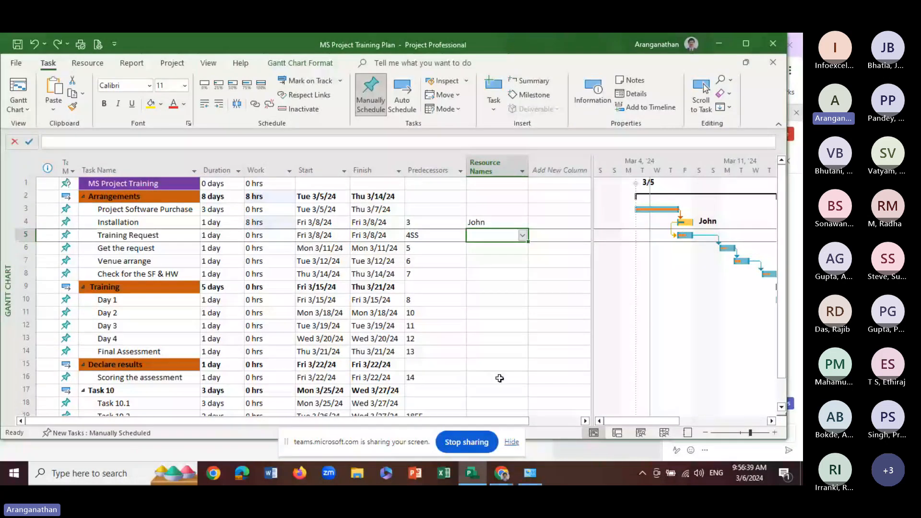
Reduce the Installation task's work to 4 hours
drag(260, 222, 229, 220)
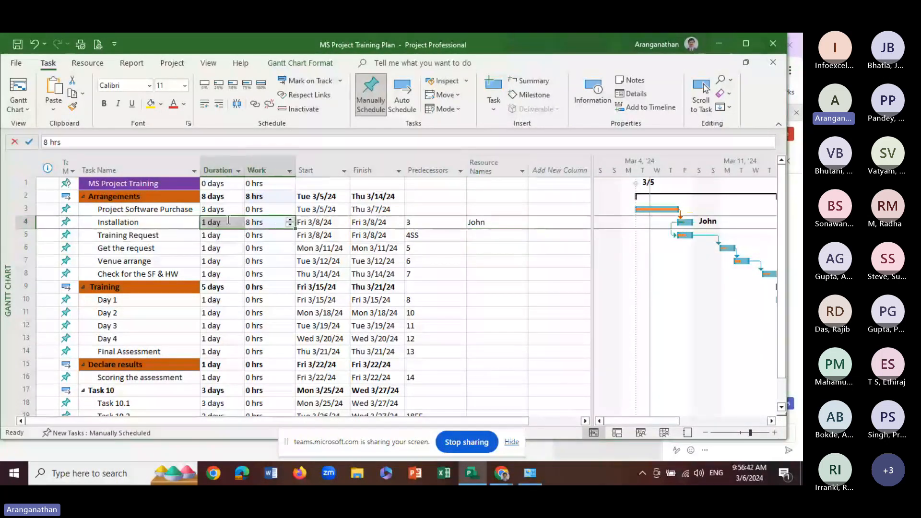
click(254, 223)
click(290, 225)
click(290, 225)
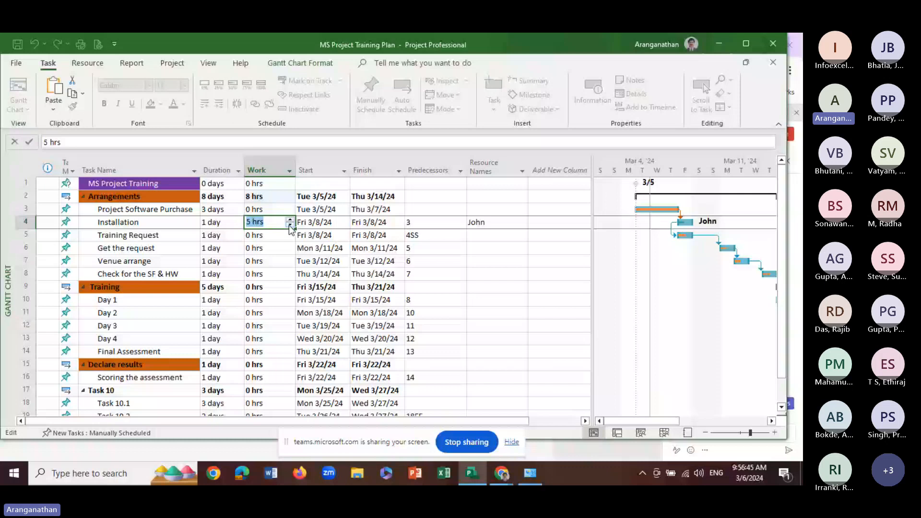
click(289, 225)
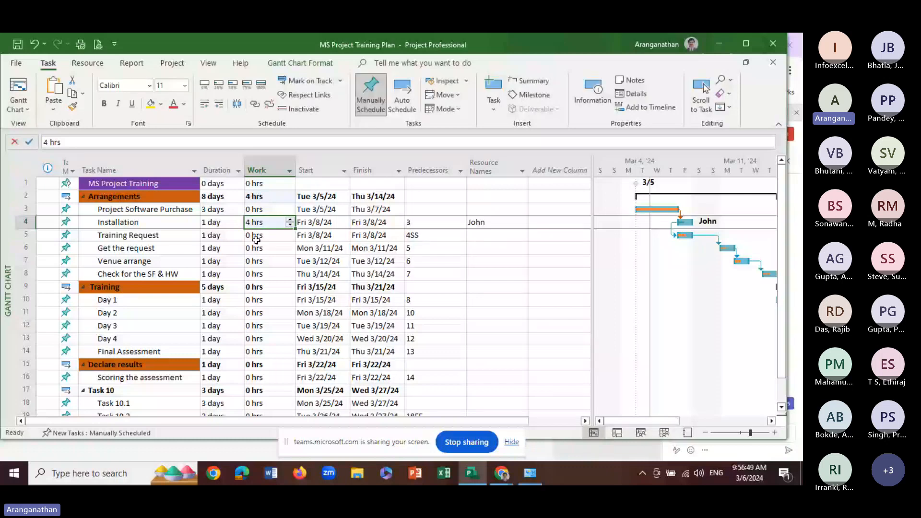
click(256, 238)
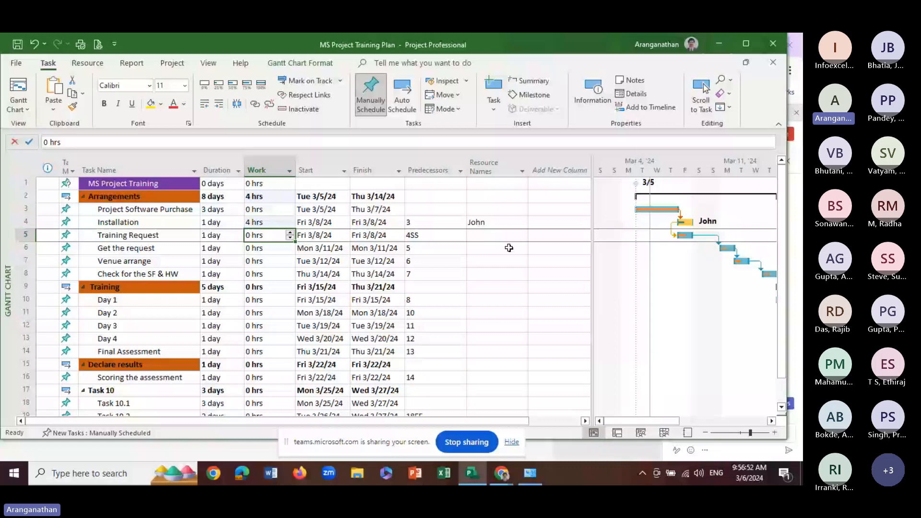
Assign the second person in the resource list to the Training Request task
click(496, 235)
click(523, 236)
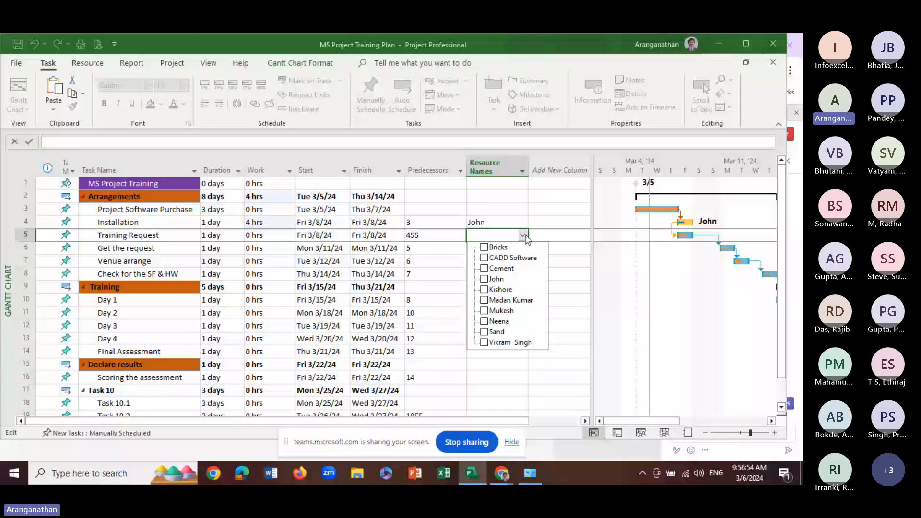
click(484, 289)
Reduce the Training Request task's work to 4 hours
click(270, 235)
click(291, 238)
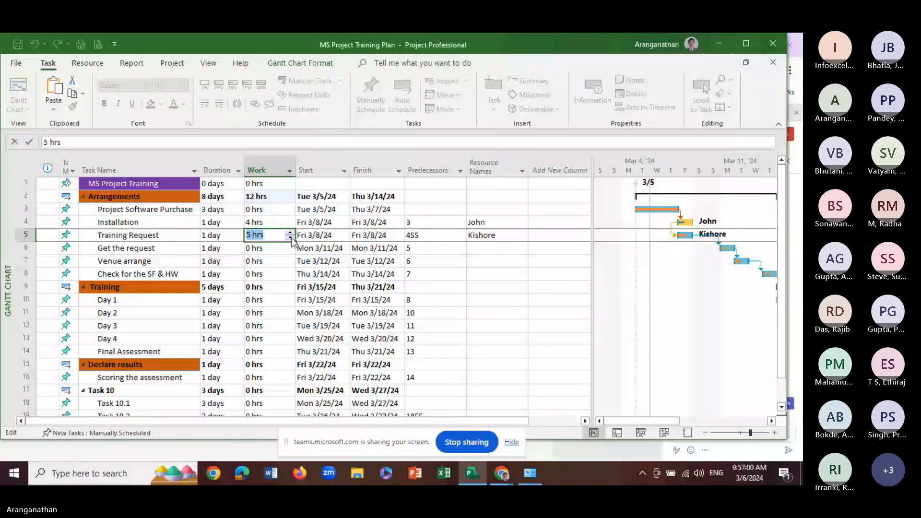
click(291, 238)
click(290, 238)
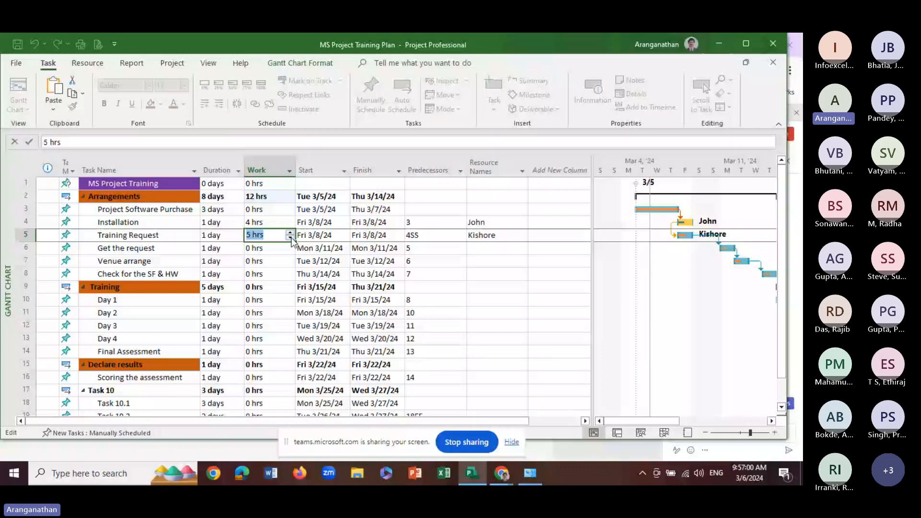
click(291, 238)
click(220, 235)
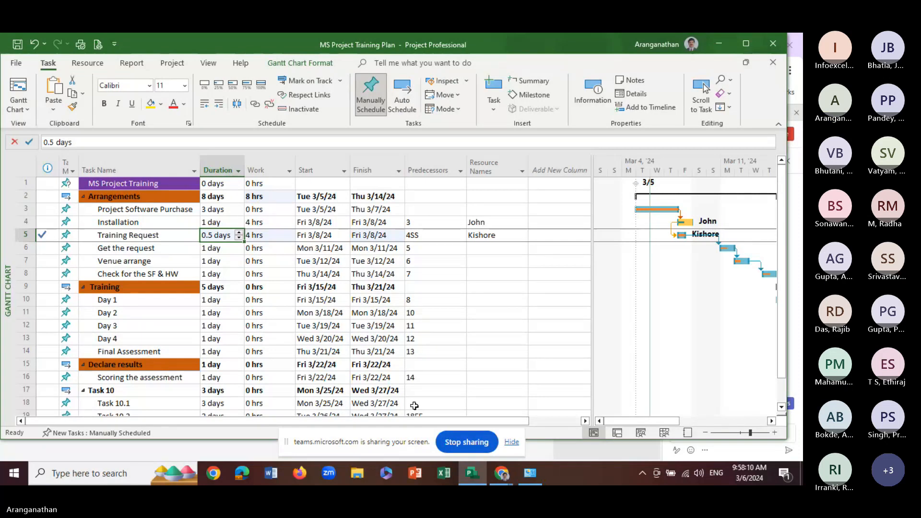
Examine the Installation task's assigned resource, units and cost in the Assign Resources dialog, and close it
click(271, 225)
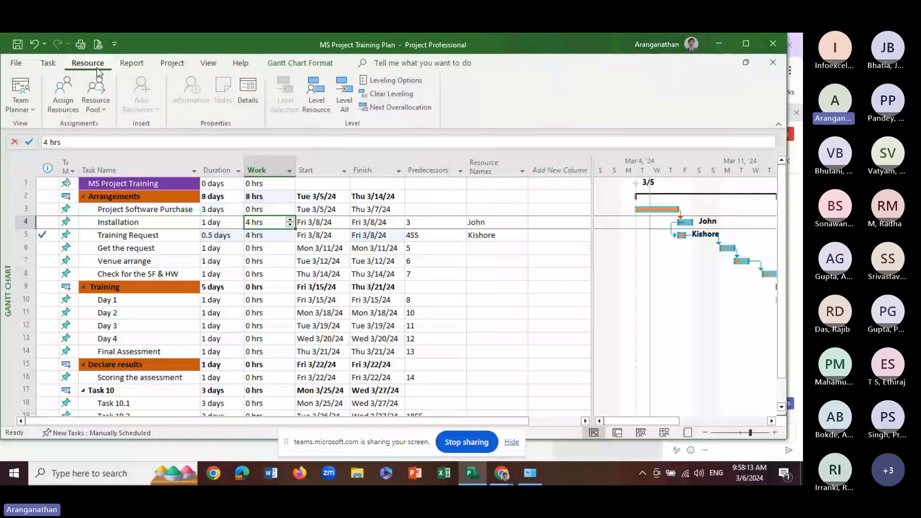
click(64, 96)
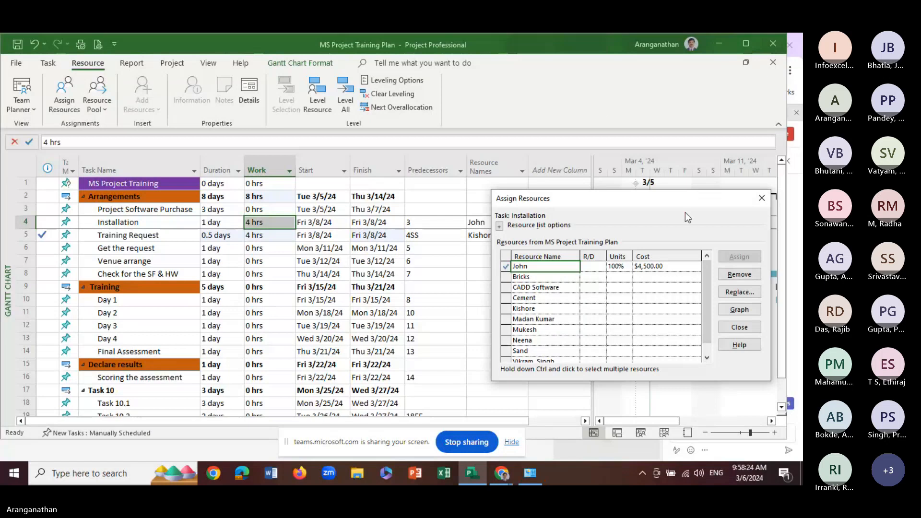
click(762, 198)
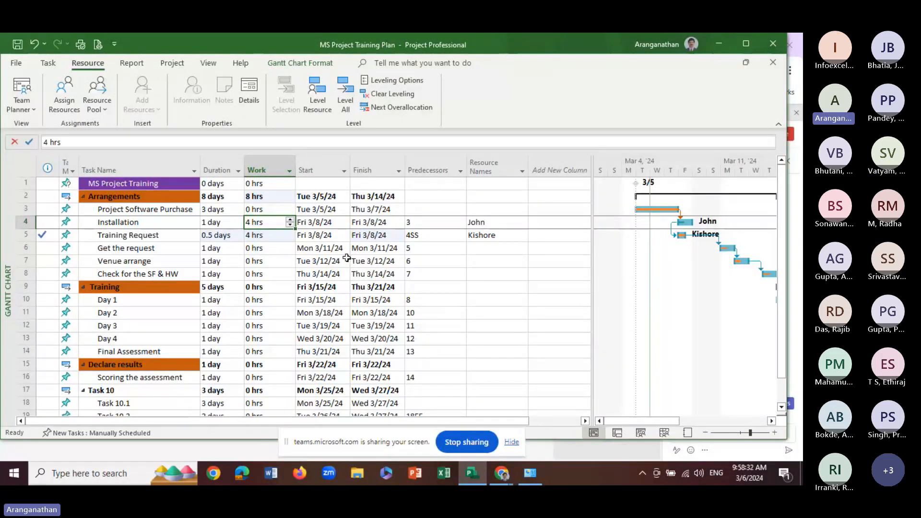
Check the Request and Demand options for the Installation task's assigned resource, closing Assign Resources without choosing one
click(66, 104)
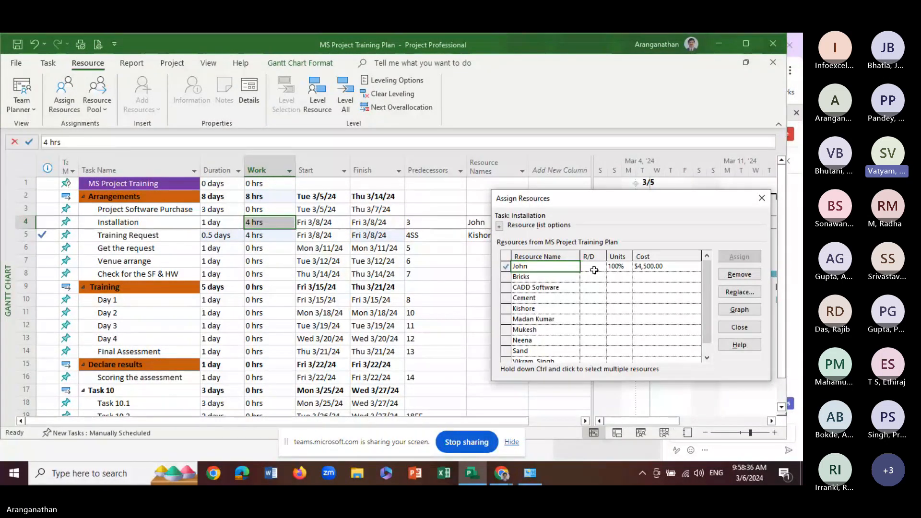
click(594, 268)
click(600, 267)
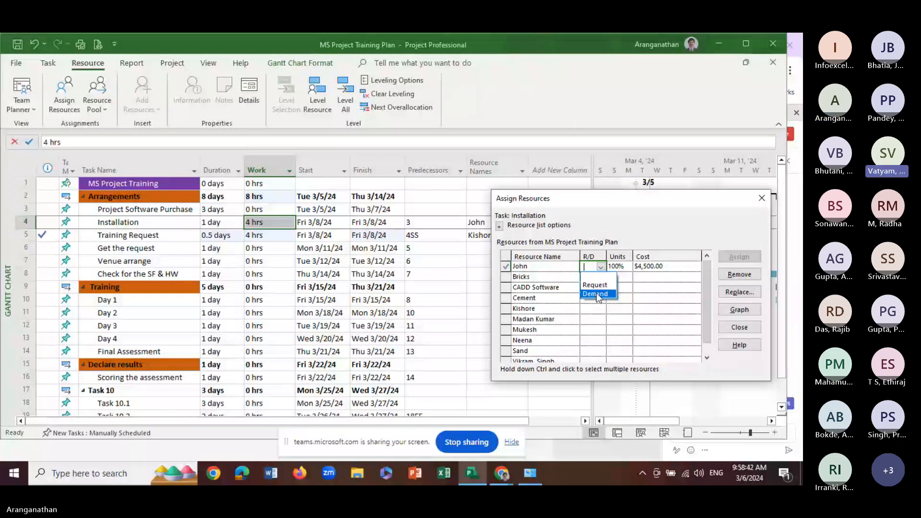
click(764, 199)
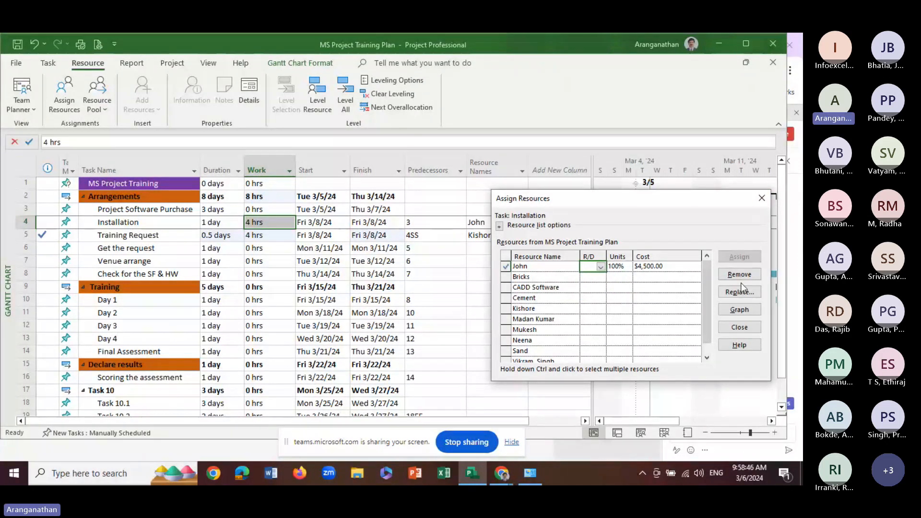
click(762, 198)
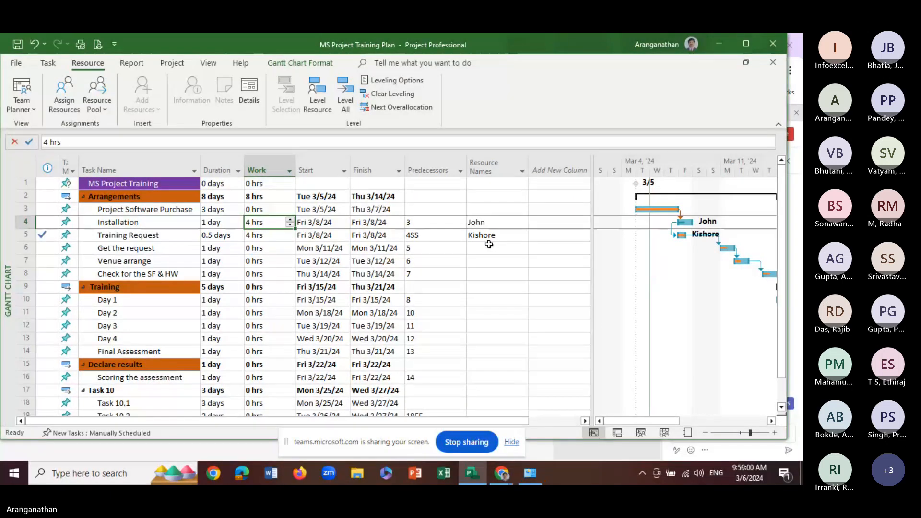
Mark the Training Request task as 0% complete
click(215, 235)
click(48, 62)
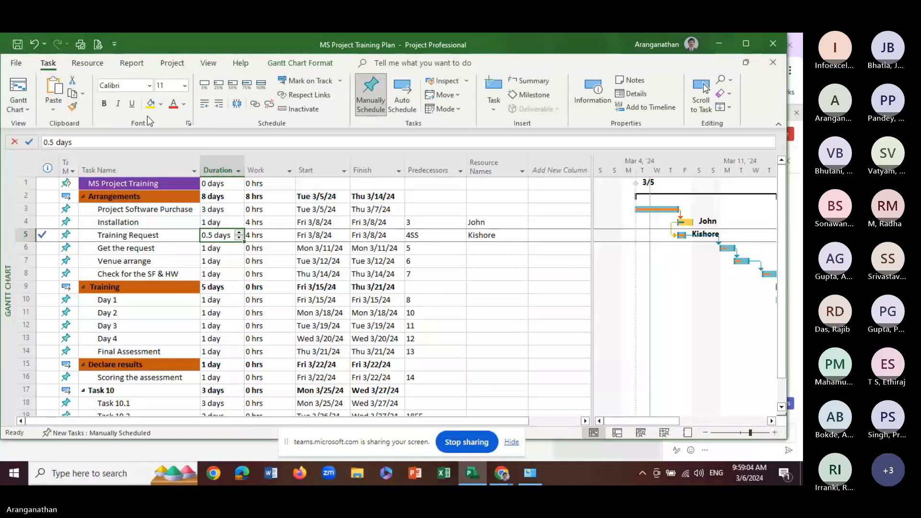
click(204, 85)
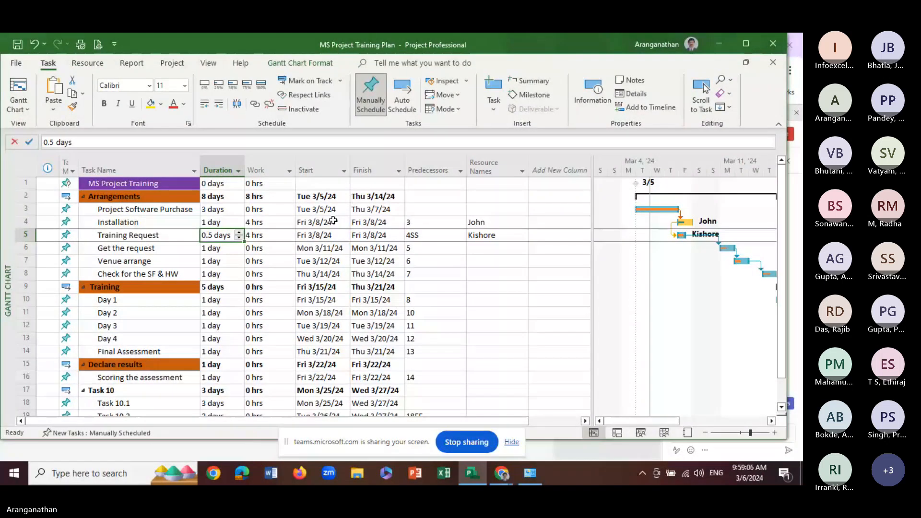
click(260, 263)
Raise the Training Request task's duration to 1 day and select its work value
click(222, 238)
click(239, 232)
click(226, 261)
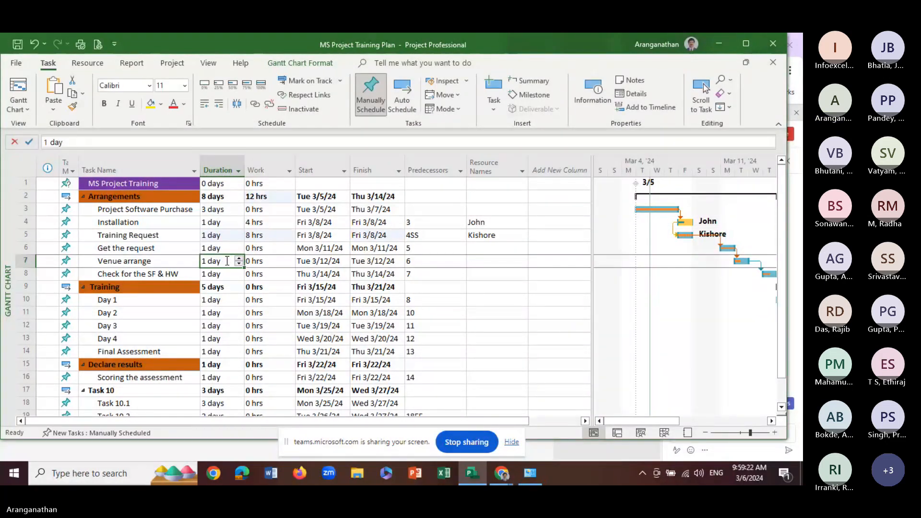
click(254, 235)
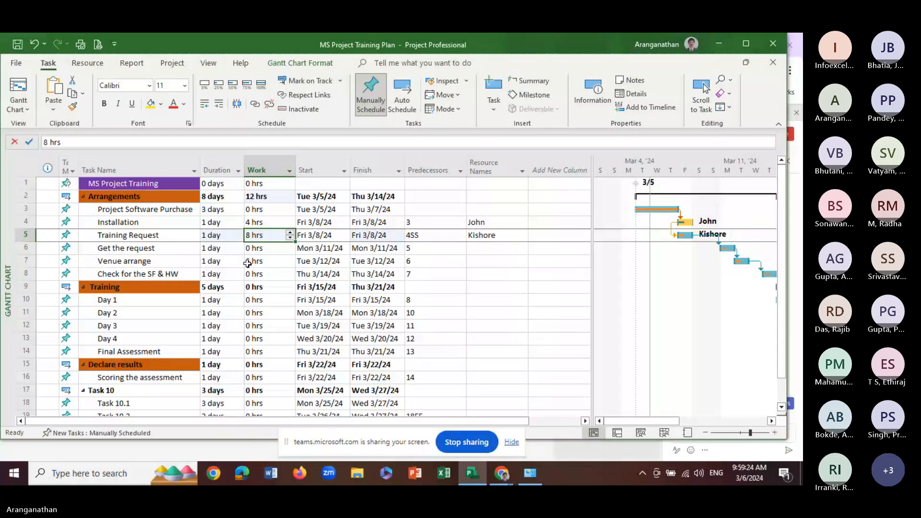
Lower the Training Request task's work to 4 hrs
click(290, 239)
click(290, 238)
click(290, 238)
click(291, 238)
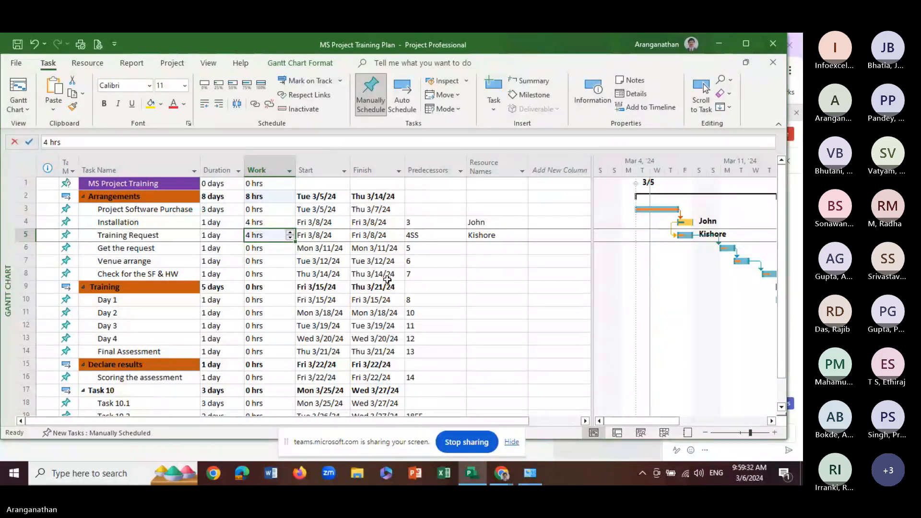
click(278, 277)
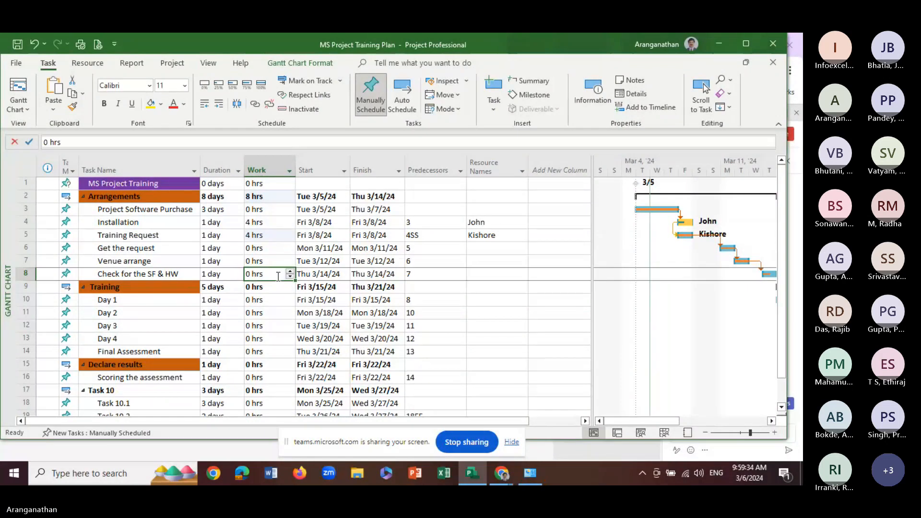
click(287, 238)
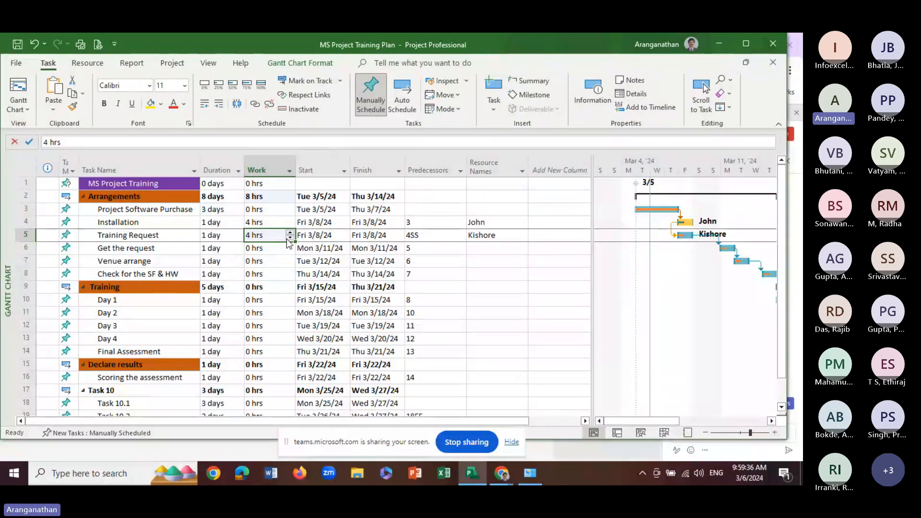
Assign the last person in the resource list as a second resource on the Training Request task
click(522, 238)
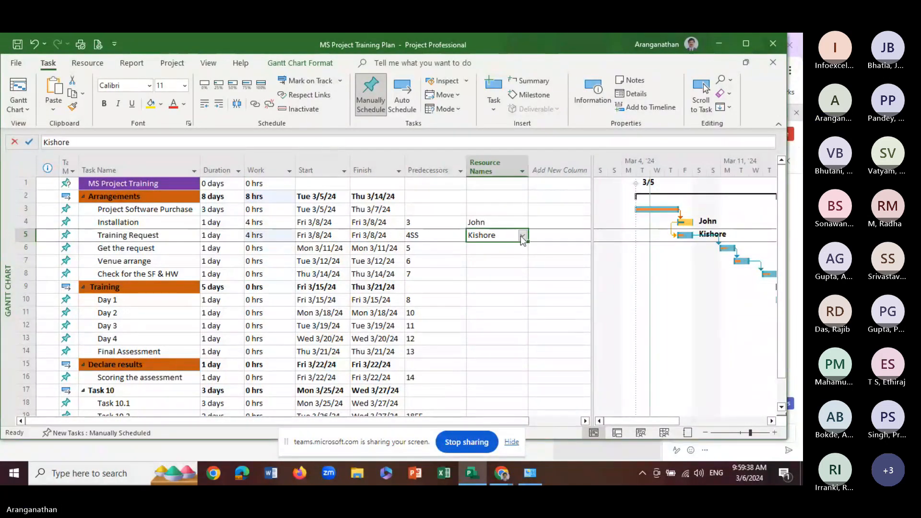
click(522, 237)
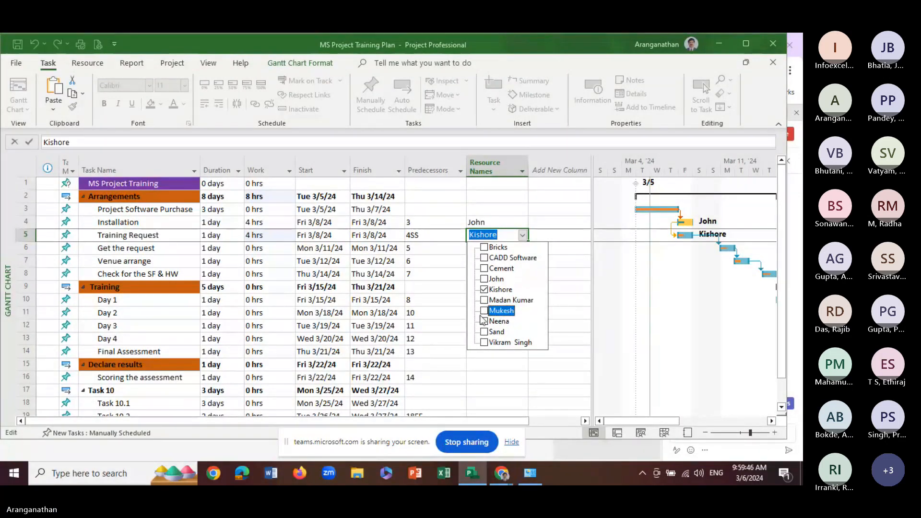
click(485, 343)
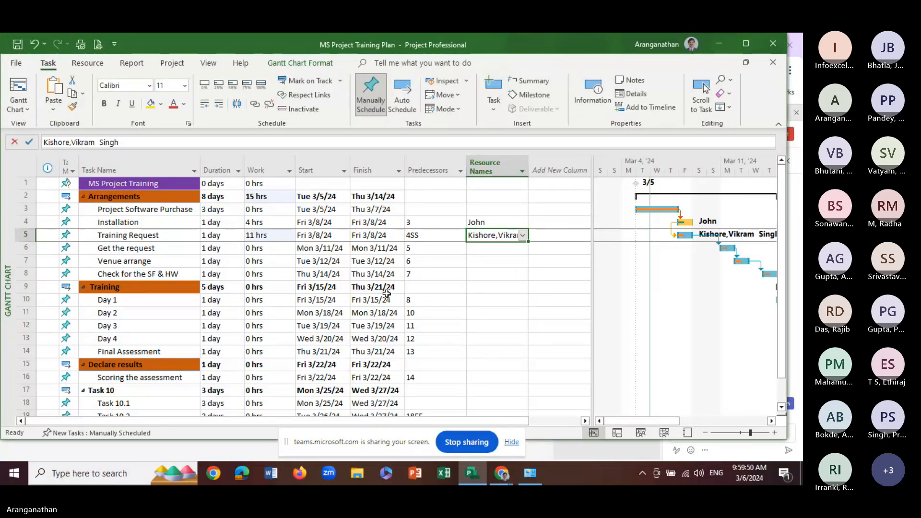
Set the Training Request task's work to 8 hrs for its two assigned resources
click(268, 235)
click(290, 238)
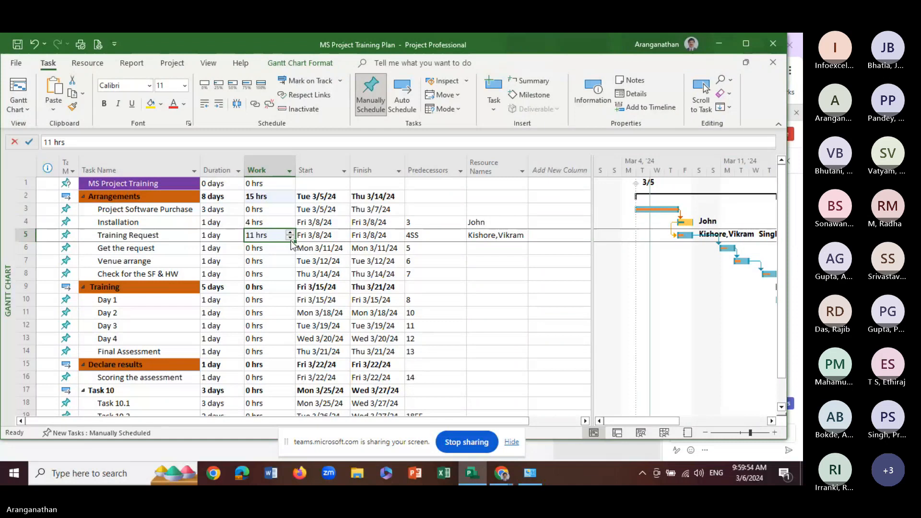
click(291, 237)
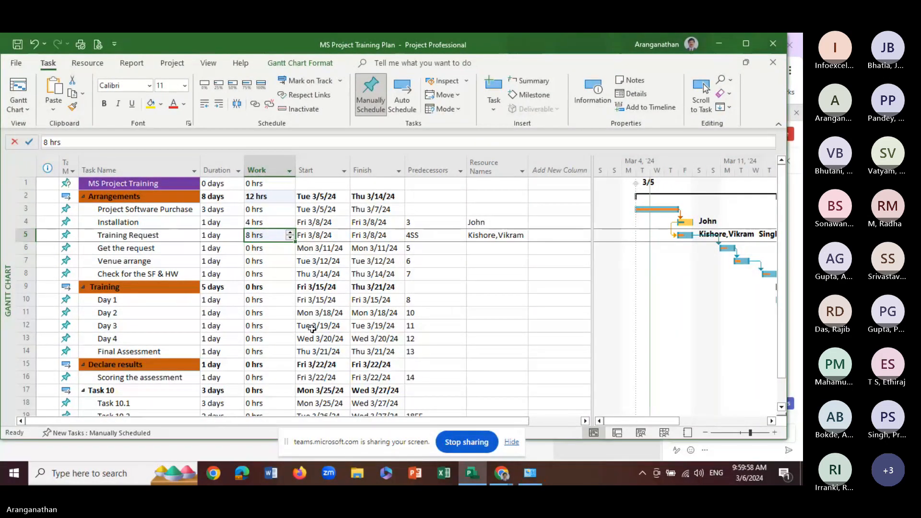
mouse_move(663, 421)
mouse_down()
mouse_move(674, 420)
mouse_move(664, 421)
mouse_up()
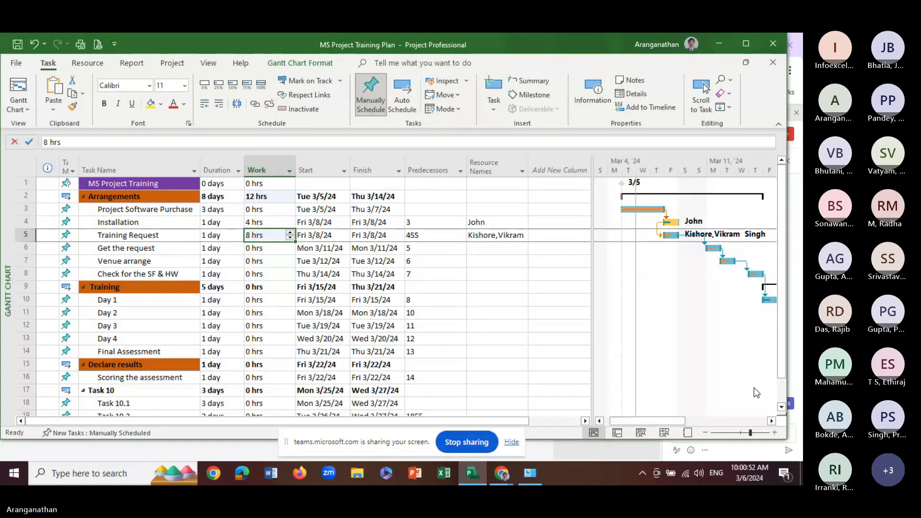
Assign the Installation task's resource to the Venue arrange task as well, and compare the work values of both tasks
click(271, 222)
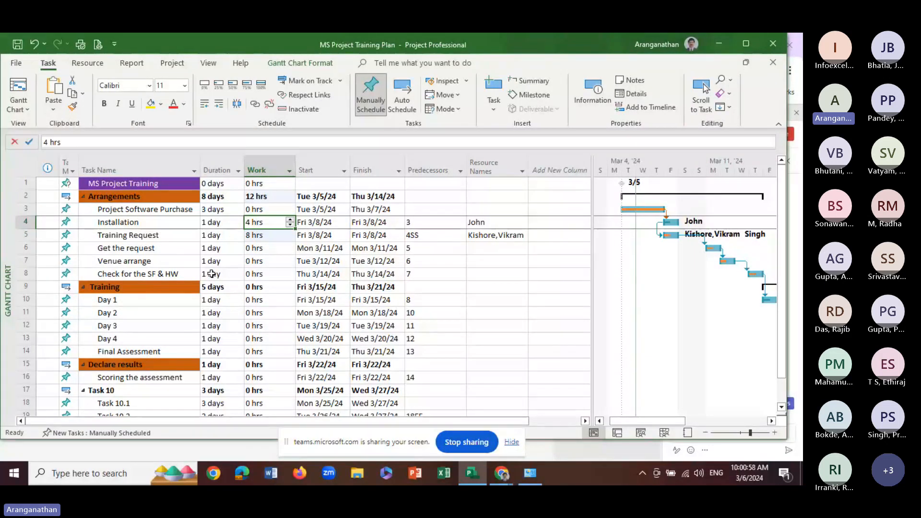
click(230, 263)
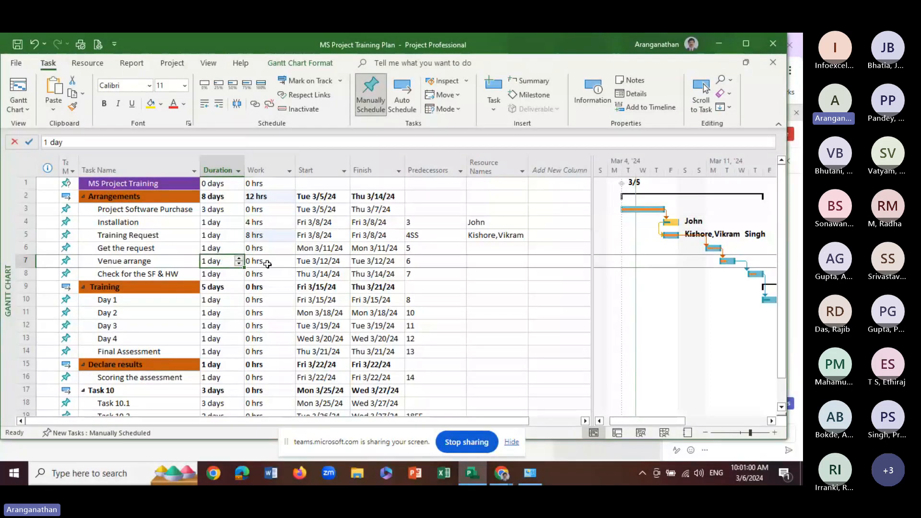
click(499, 261)
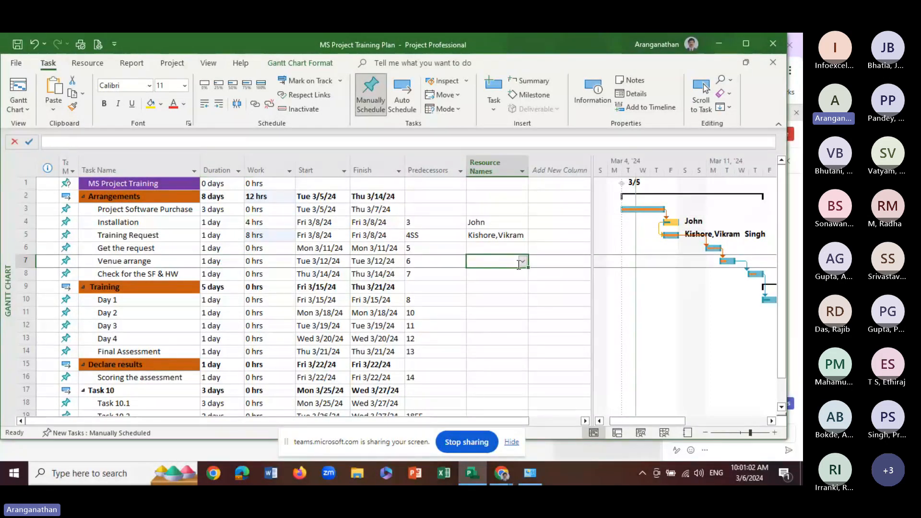
click(522, 261)
click(484, 305)
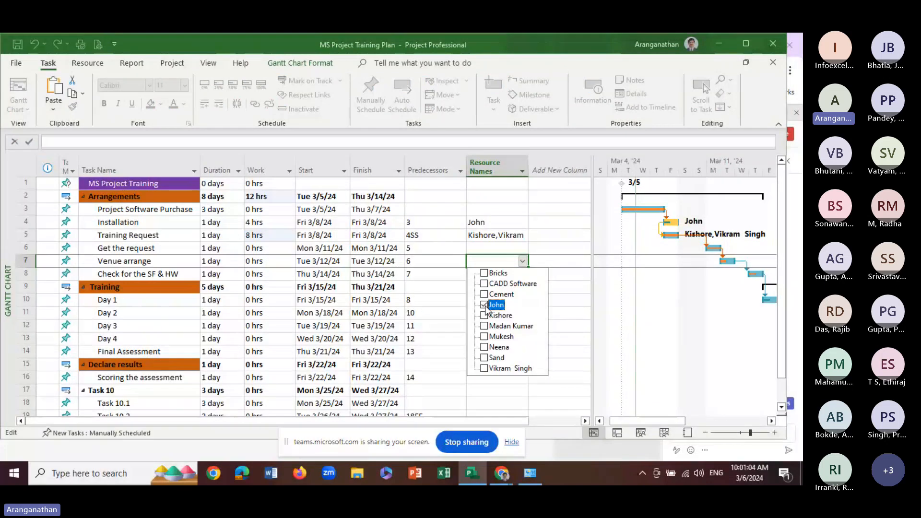
key(Return)
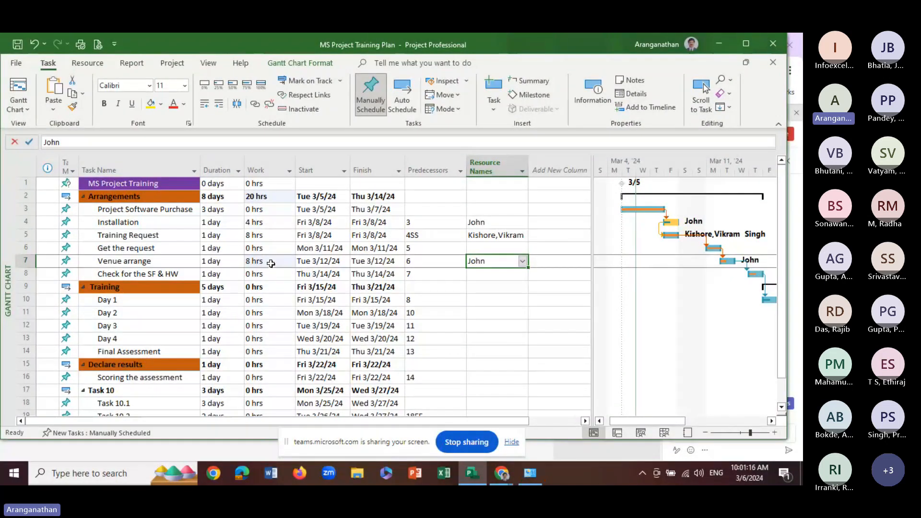
click(264, 222)
click(265, 262)
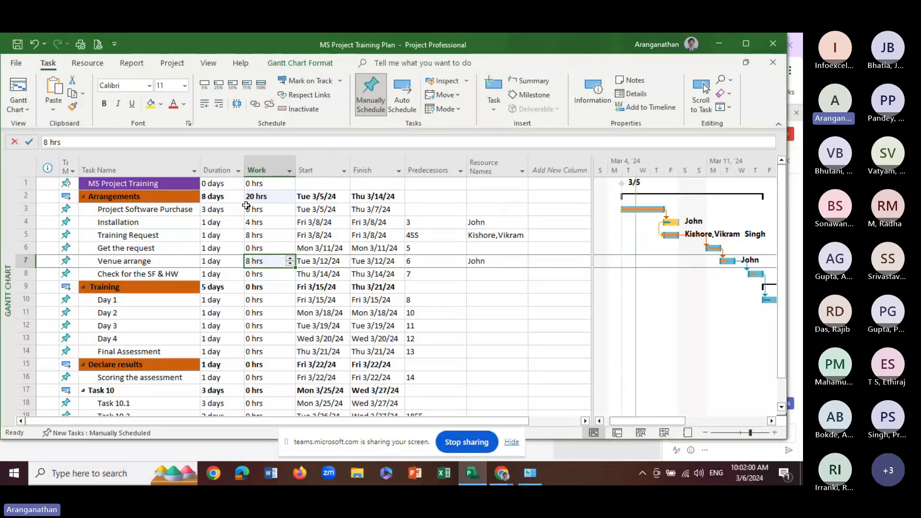
Rename the Venue arrange task as Venue arrangement
click(165, 264)
click(105, 142)
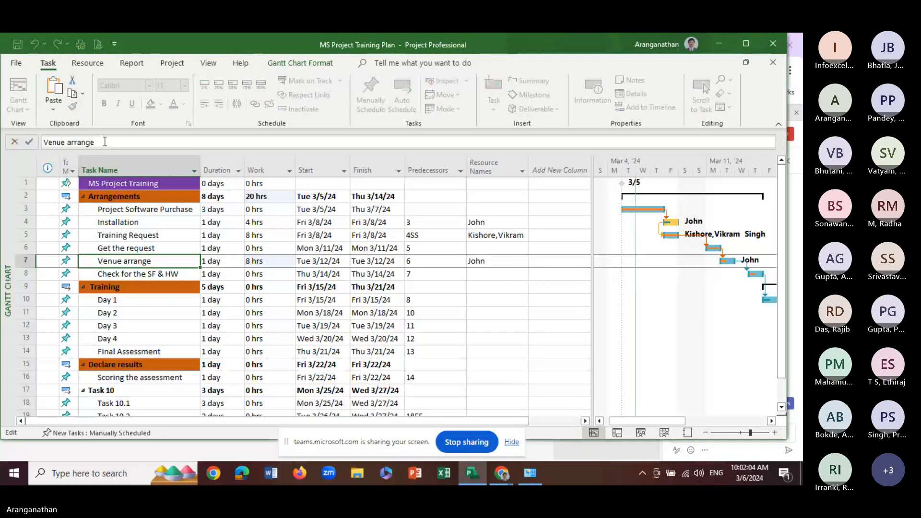
text(ment)
key(Return)
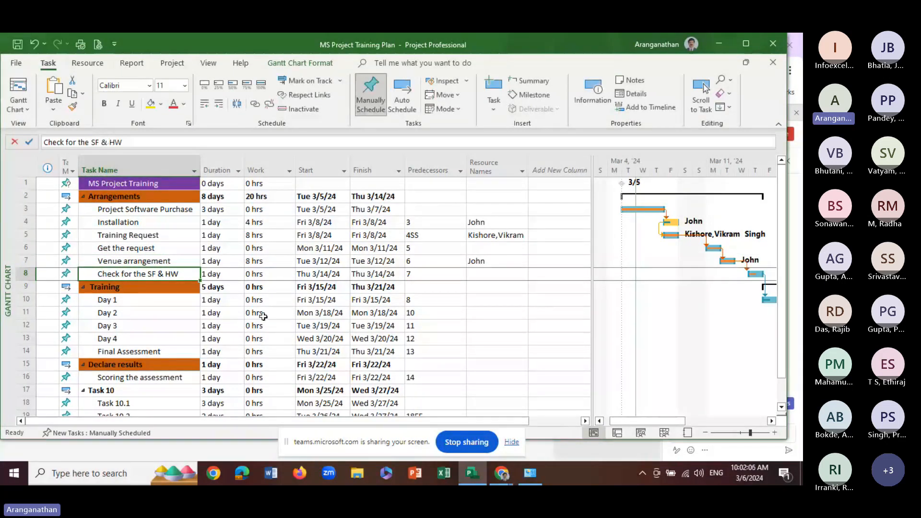
Raise the Venue arrangement task's work to 9 hrs and check the overallocation options offered for the task
click(271, 261)
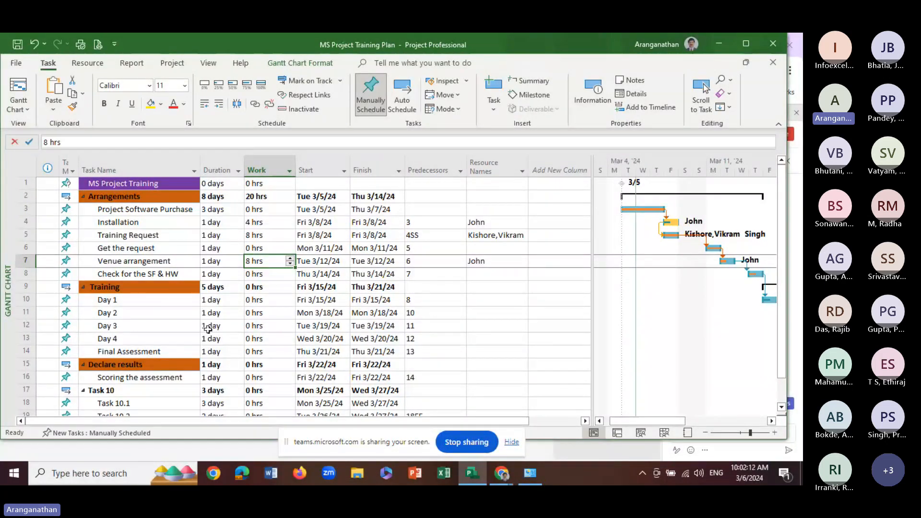
click(291, 259)
click(260, 286)
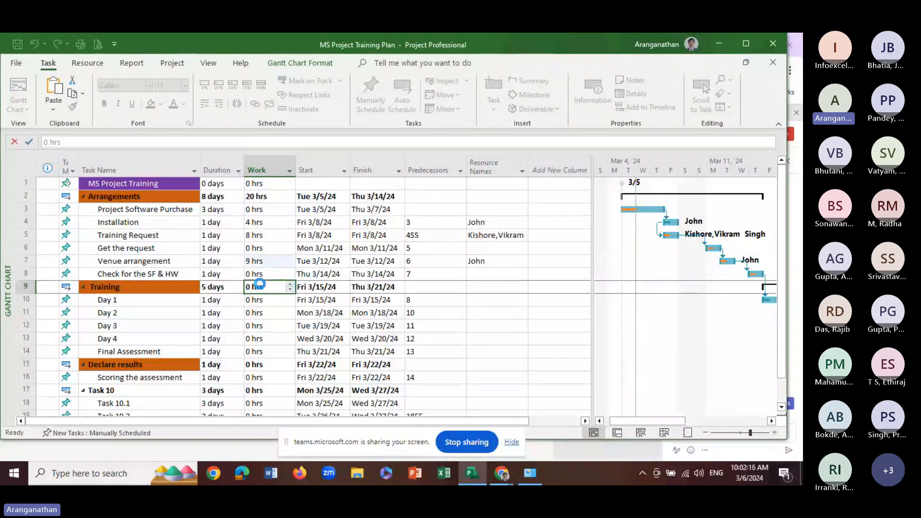
mouse_move(40, 259)
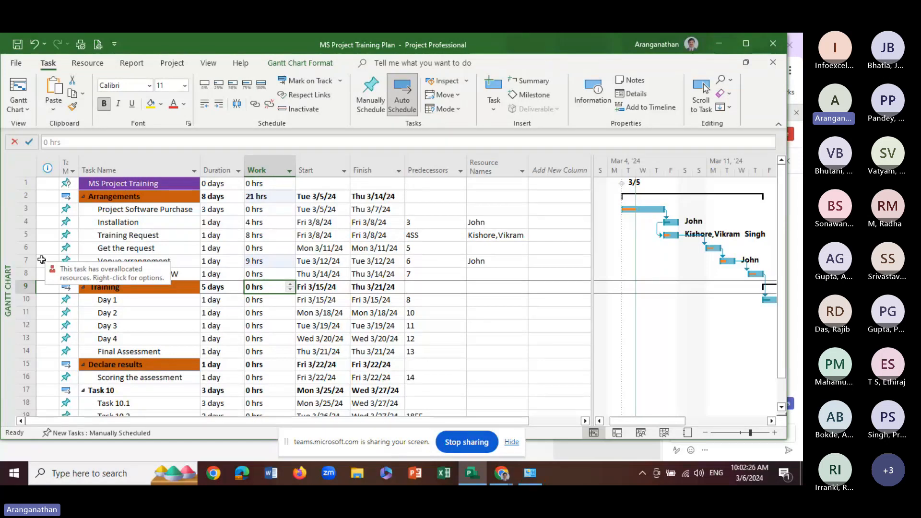
right_click(42, 259)
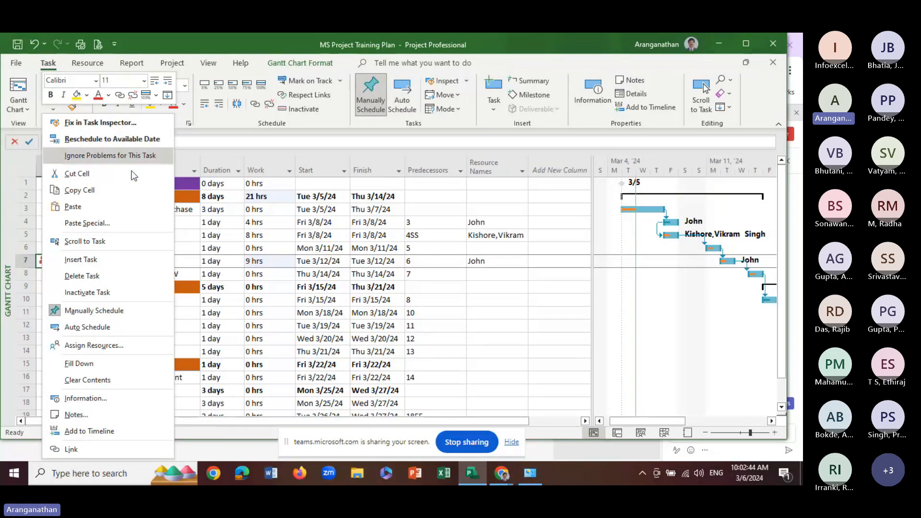
key(Escape)
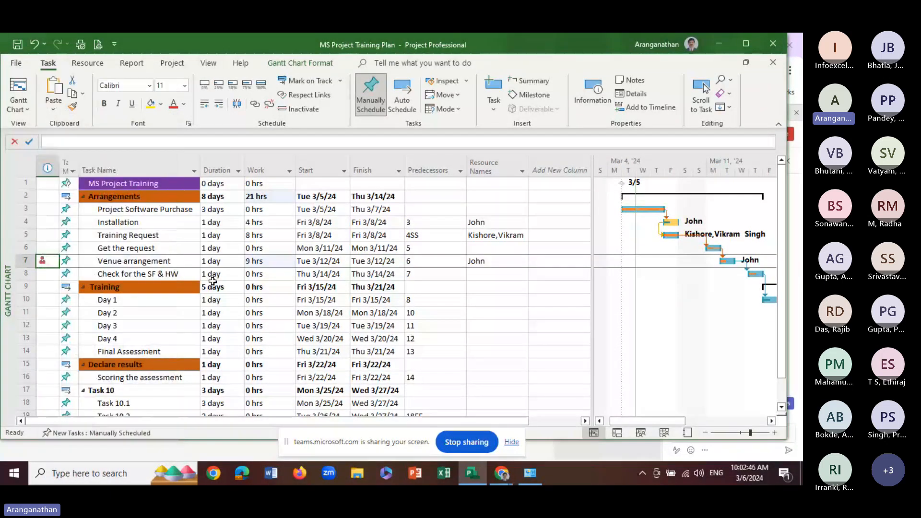
Set the Venue arrangement task's work to 6 hrs
click(268, 262)
click(290, 264)
click(290, 265)
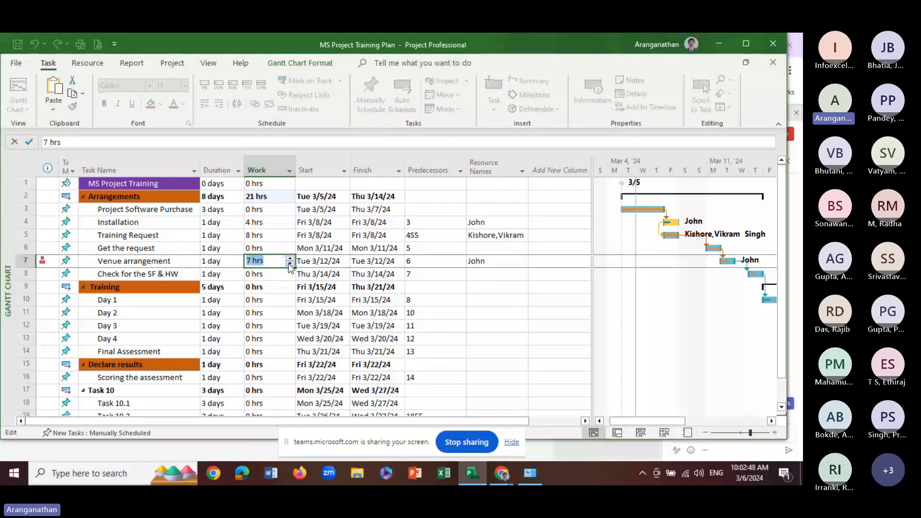
click(290, 265)
click(270, 300)
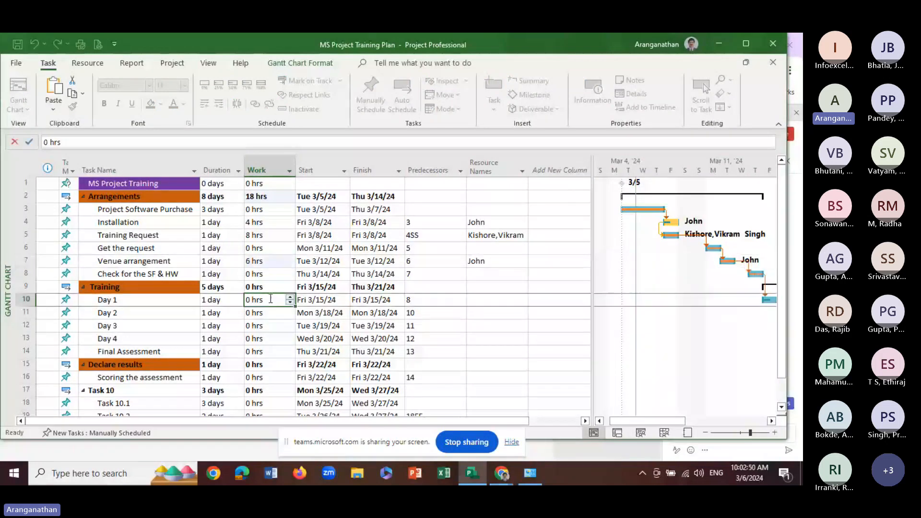
click(263, 263)
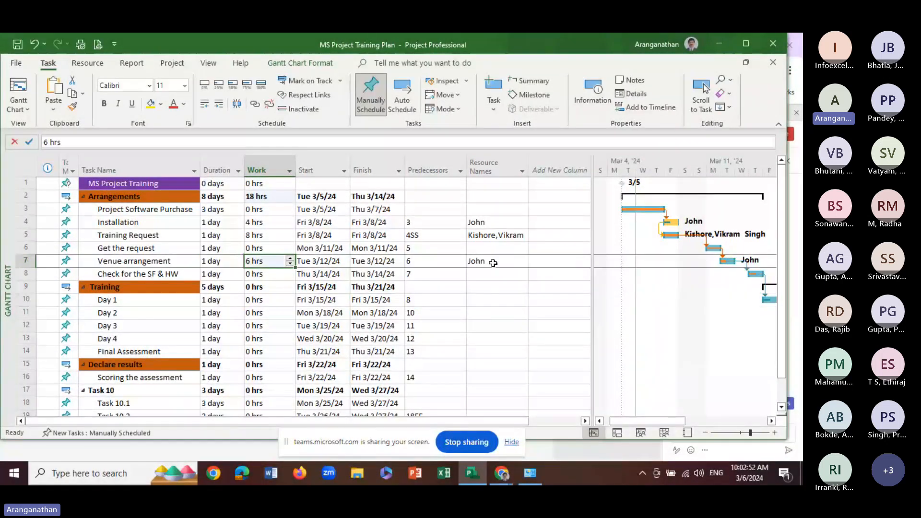
Open Assign Resources for the Training Request task and examine its two assigned resources with their units and costs
mouse_move(530, 473)
click(268, 223)
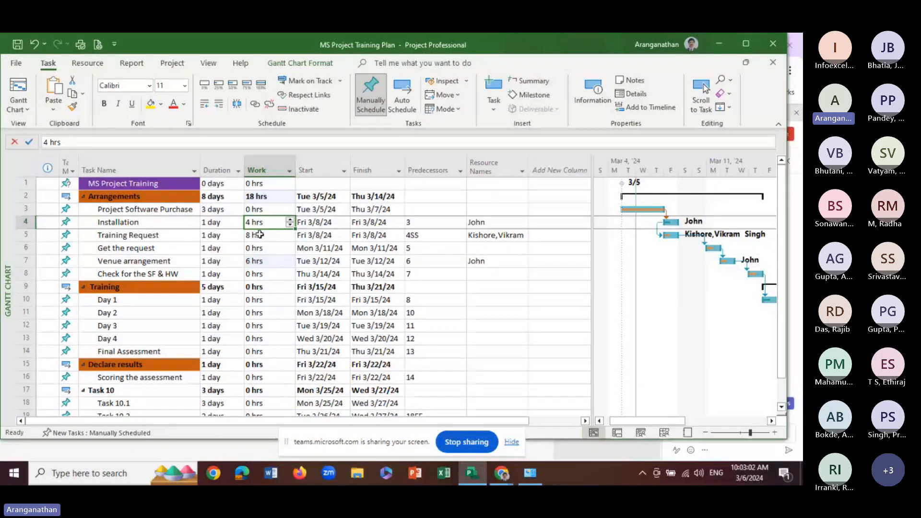
key(Down)
click(83, 64)
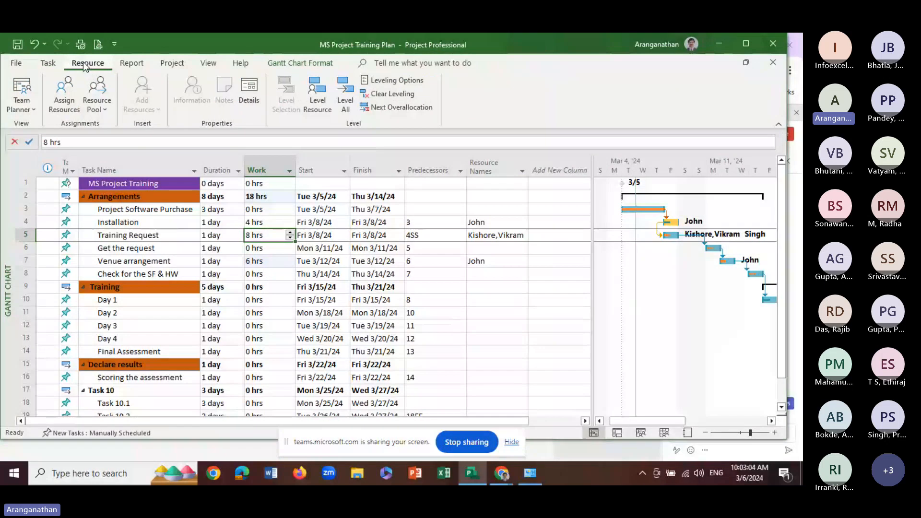
click(103, 111)
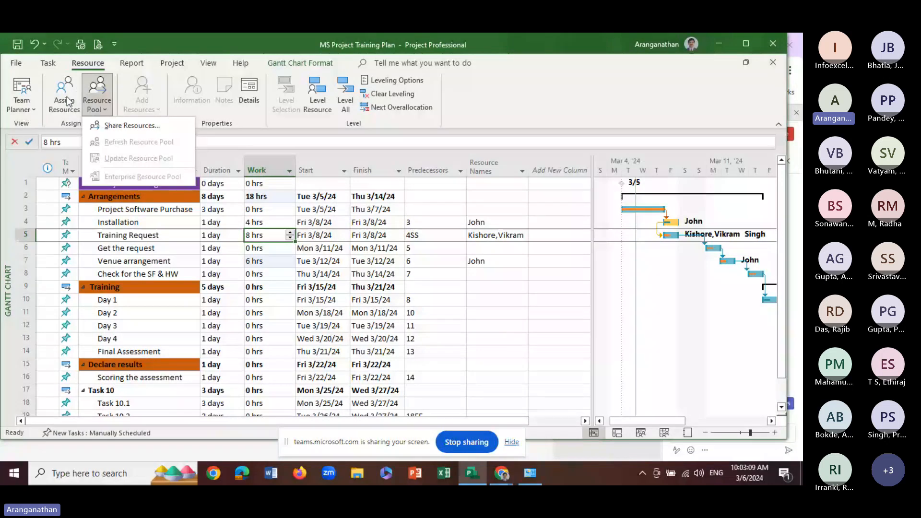
click(67, 101)
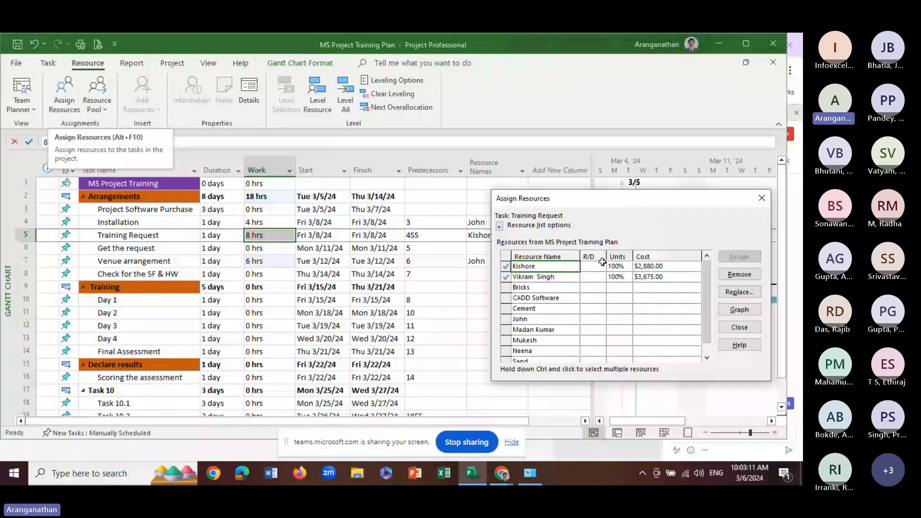
drag(613, 202, 642, 163)
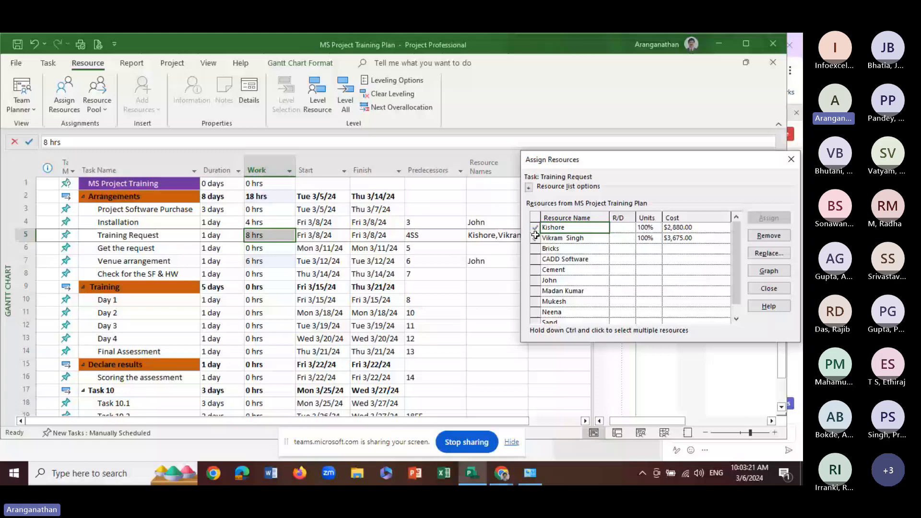
drag(619, 160, 547, 289)
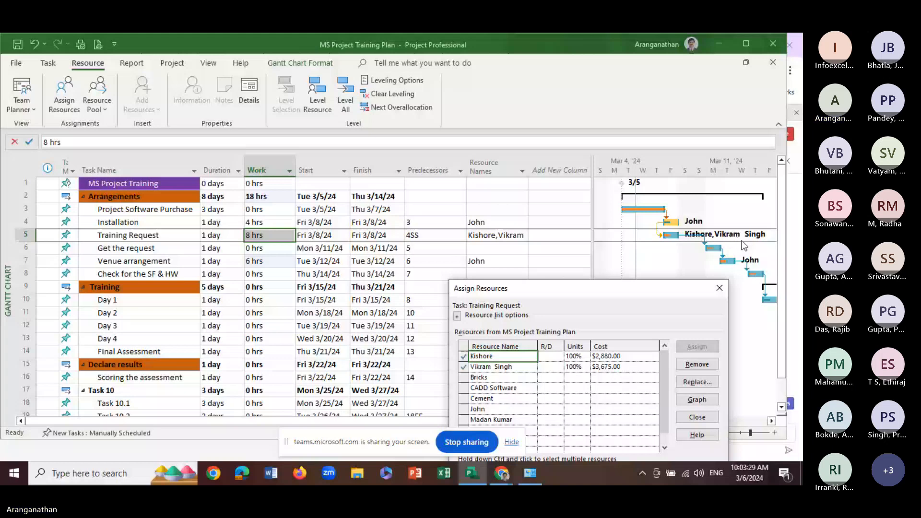
drag(630, 297, 668, 188)
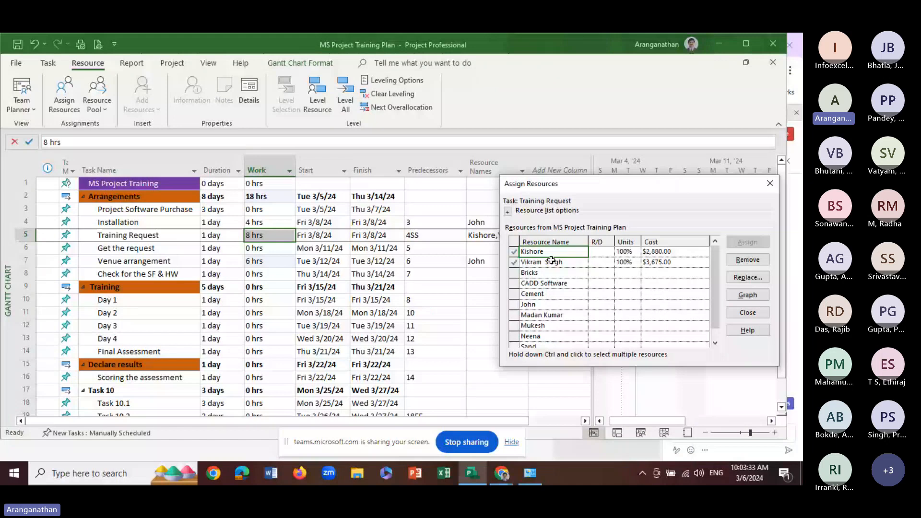
Check the Request and Demand options for the Training Request task's assigned resources without choosing one
click(613, 254)
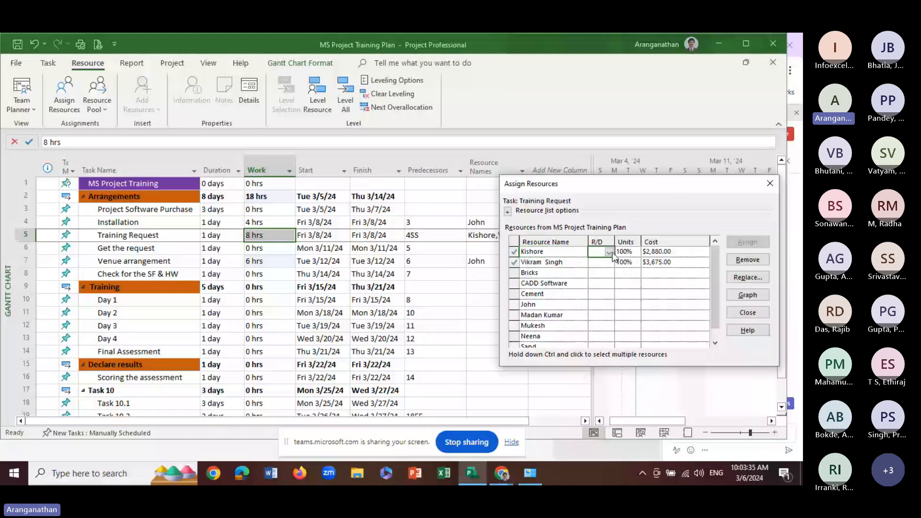
click(609, 253)
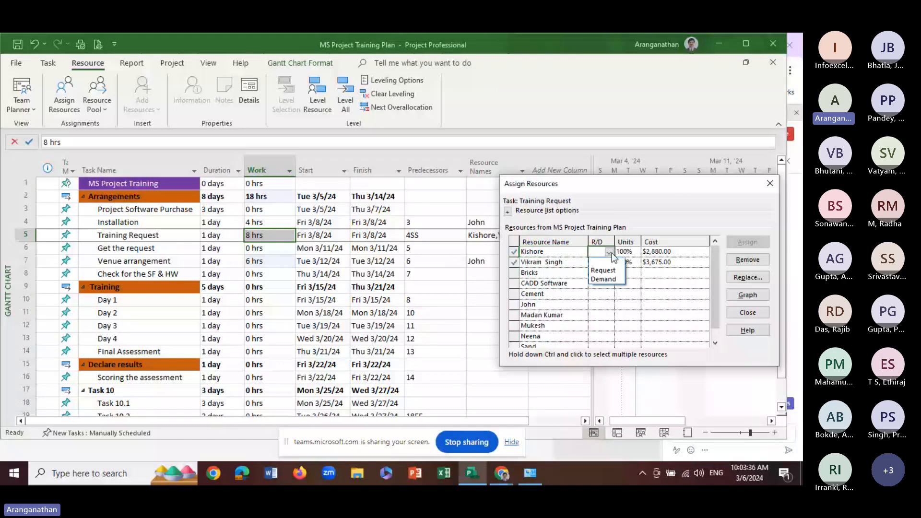
click(612, 253)
click(610, 262)
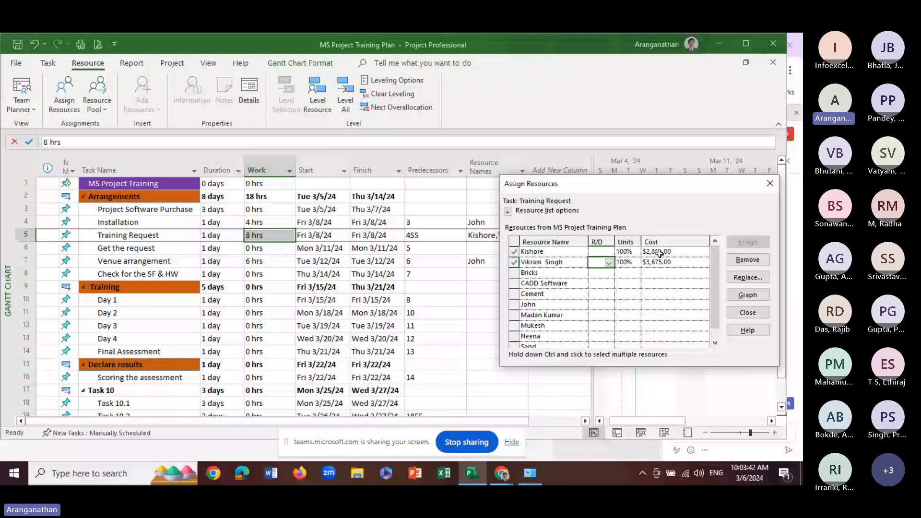
Close Assign Resources and review the standard rates of the Training Request task's two assigned resources in the Resource Sheet
click(632, 253)
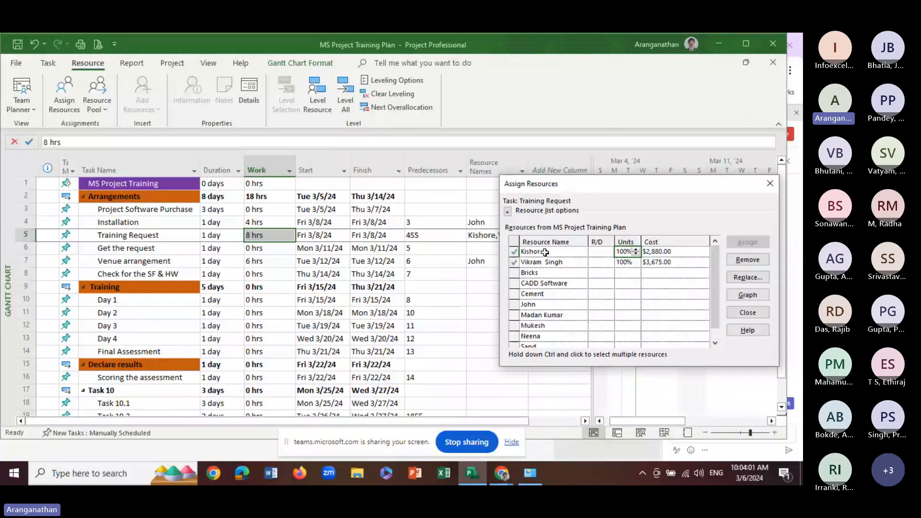
click(770, 186)
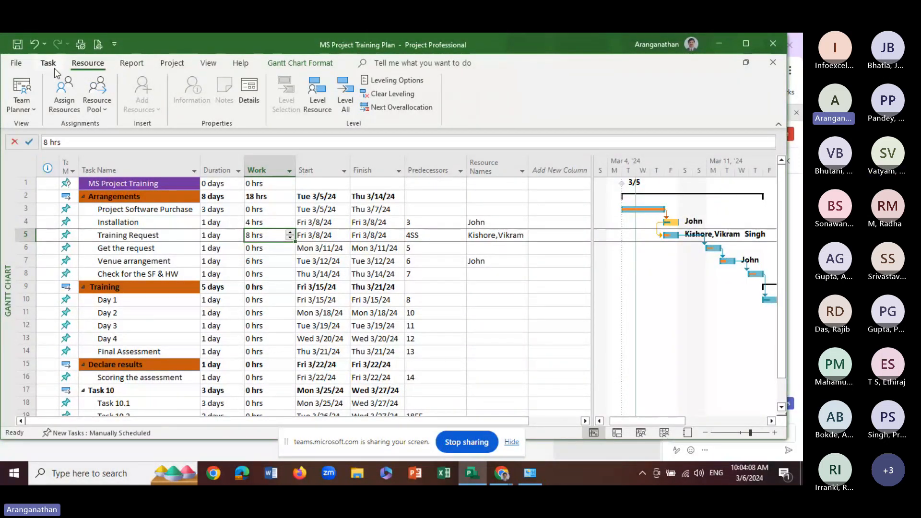
click(208, 63)
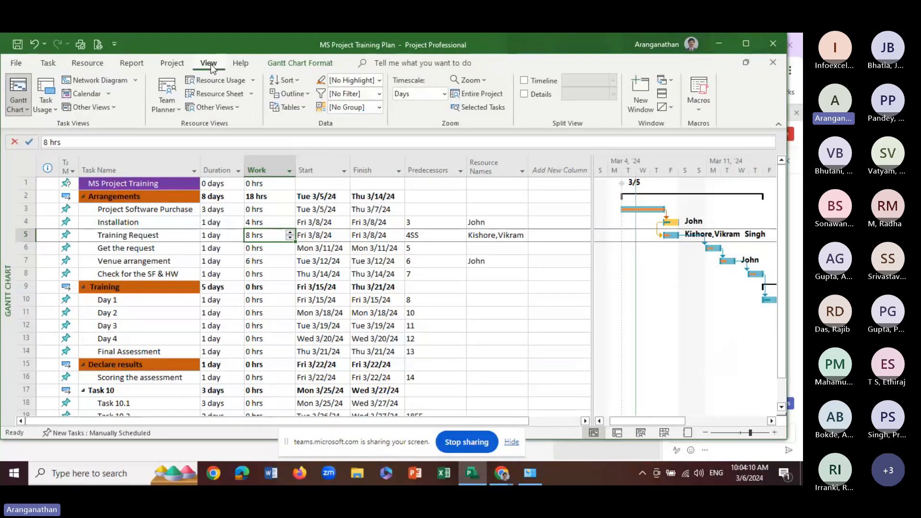
click(216, 94)
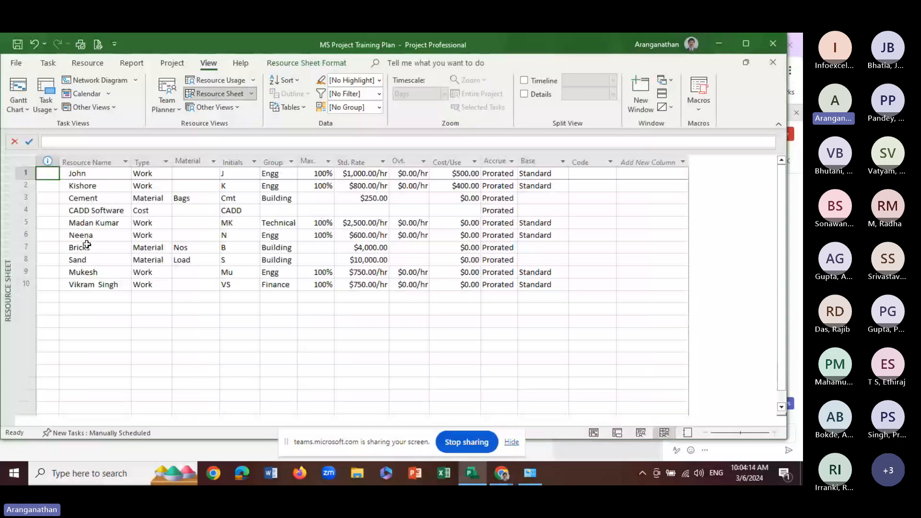
click(87, 287)
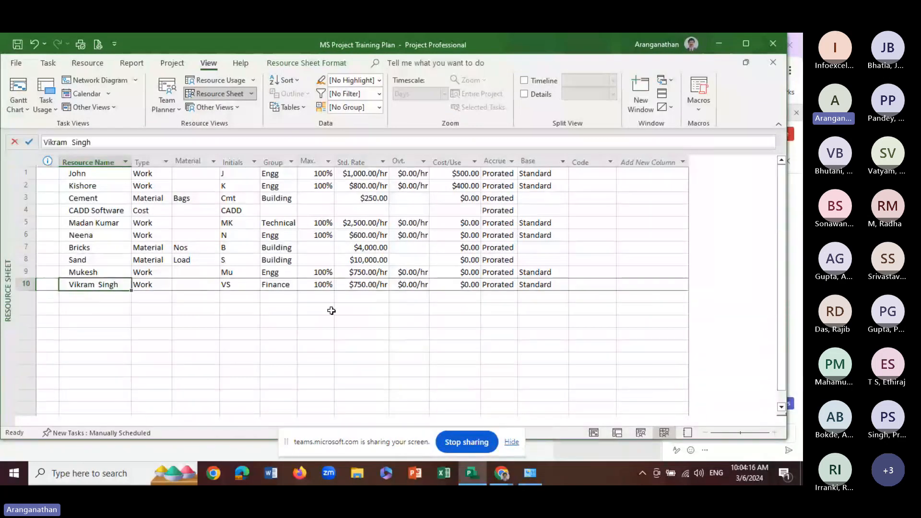
click(364, 284)
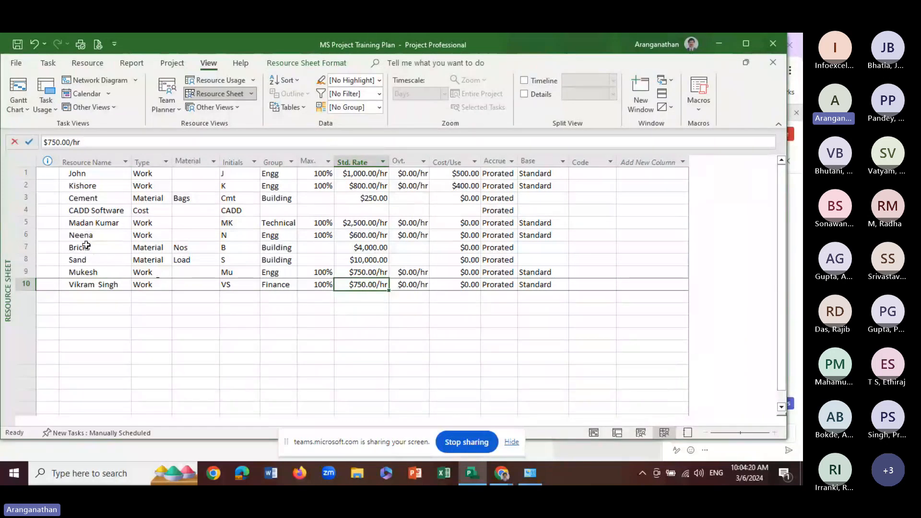
click(360, 187)
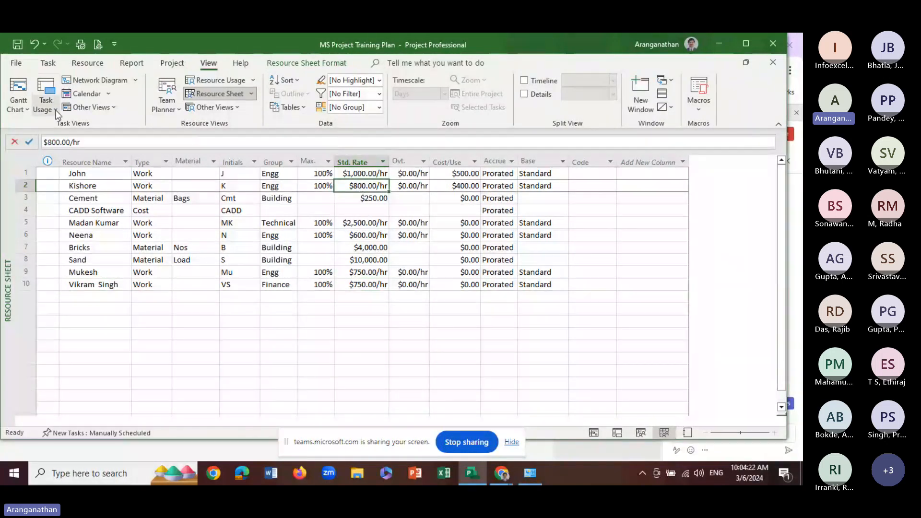
click(48, 64)
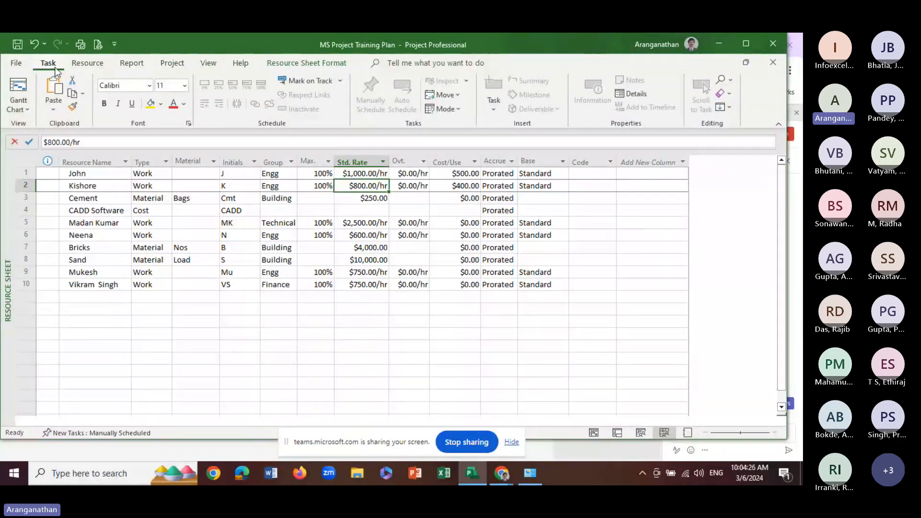
click(77, 65)
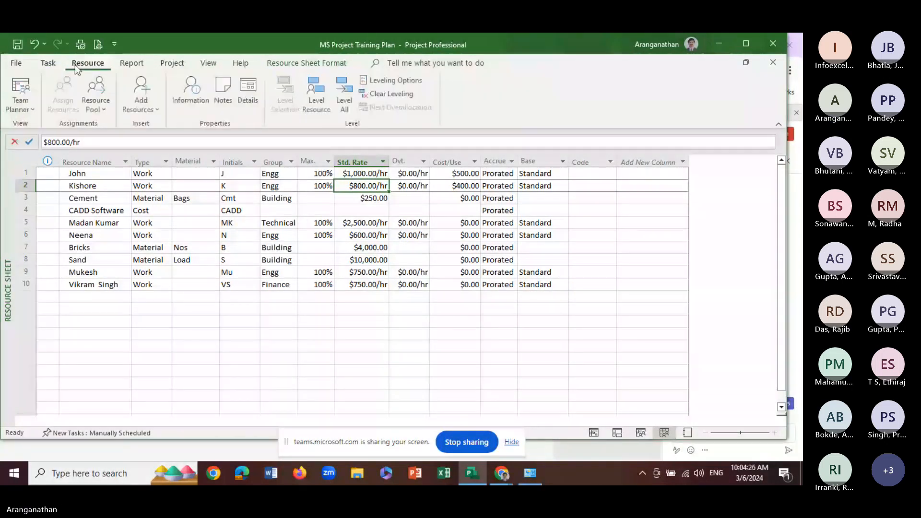
click(48, 64)
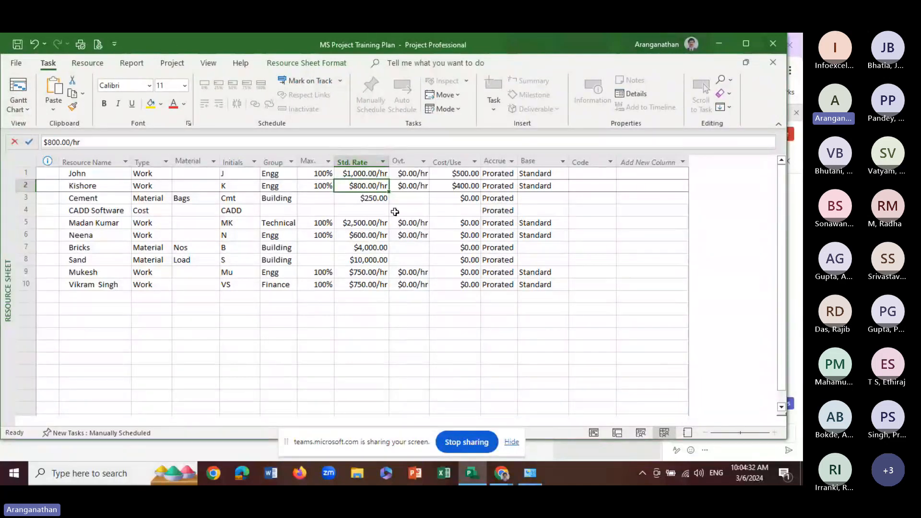
click(362, 285)
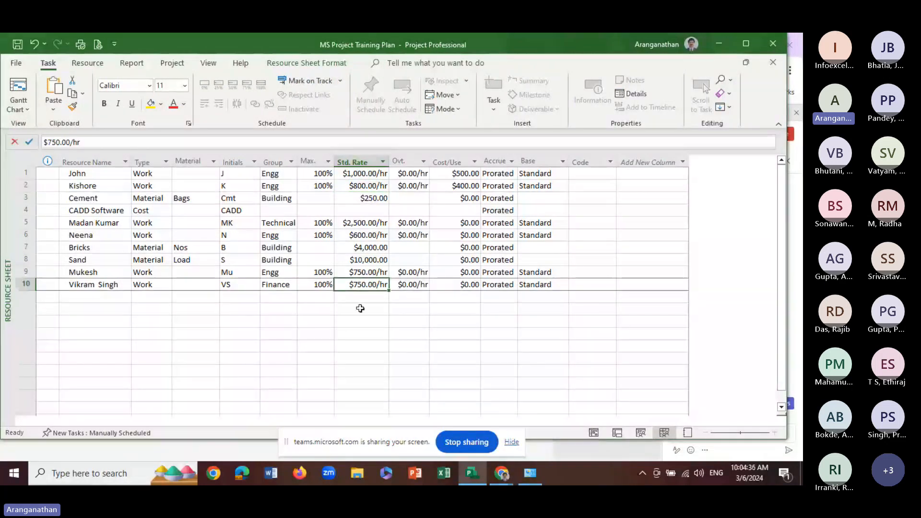
Return to the Gantt Chart and open Assign Resources for the Training Request task, placing the dialog clear of the chart bars
click(20, 91)
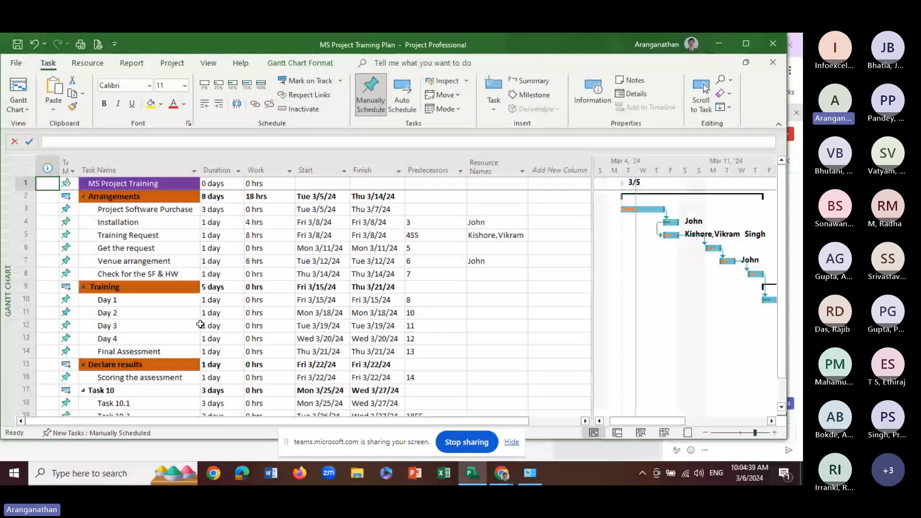
click(144, 235)
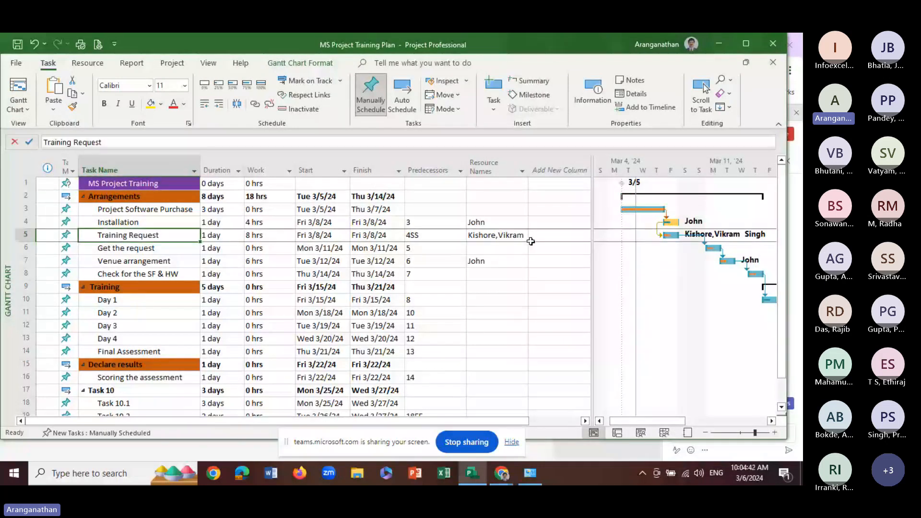
click(87, 63)
click(64, 94)
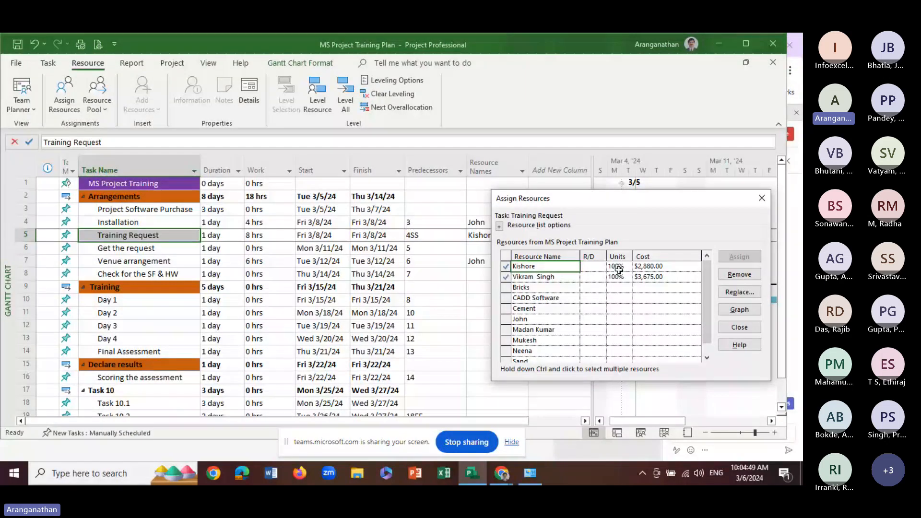
click(619, 270)
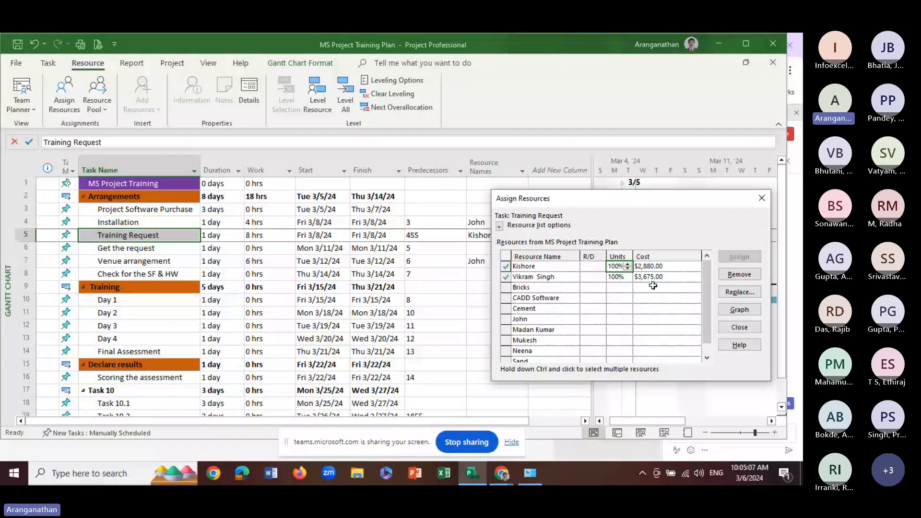
click(614, 267)
click(621, 299)
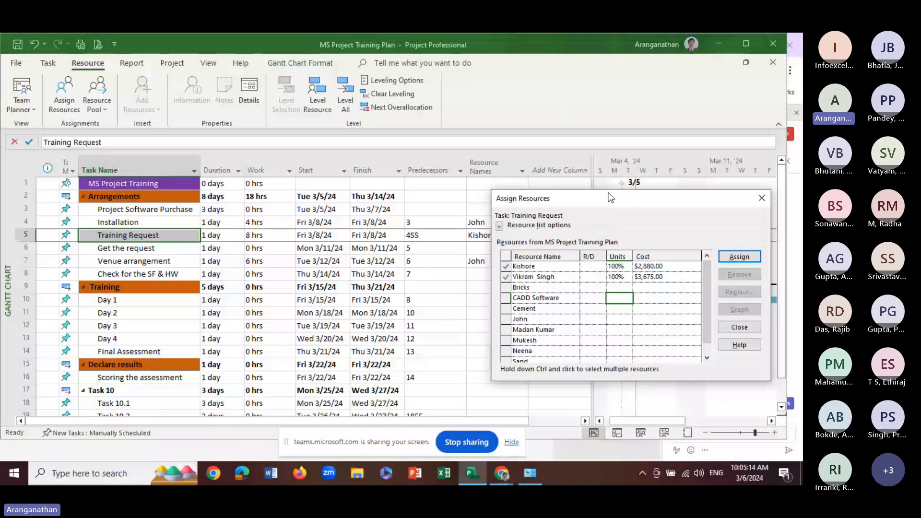
drag(610, 198, 490, 252)
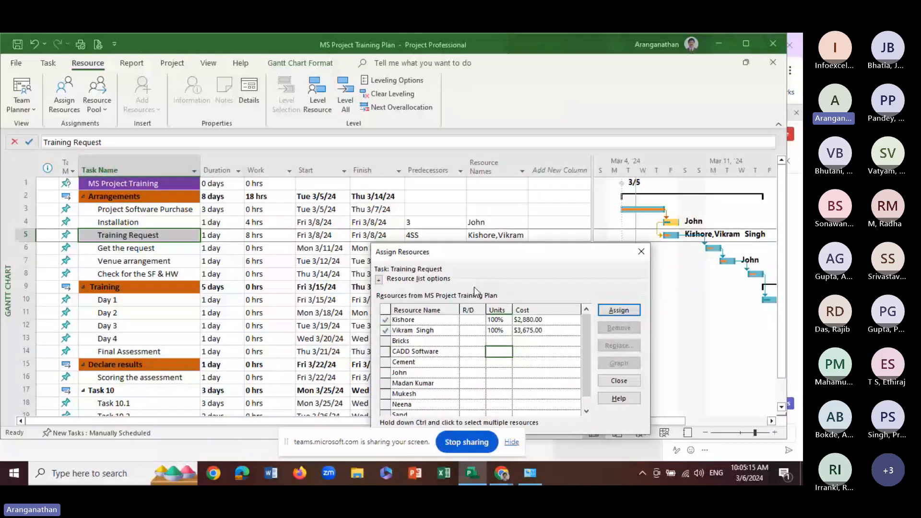
Check the availability units in the Resource Information of the Training Request task's first assigned resource, leaving without changes
click(499, 320)
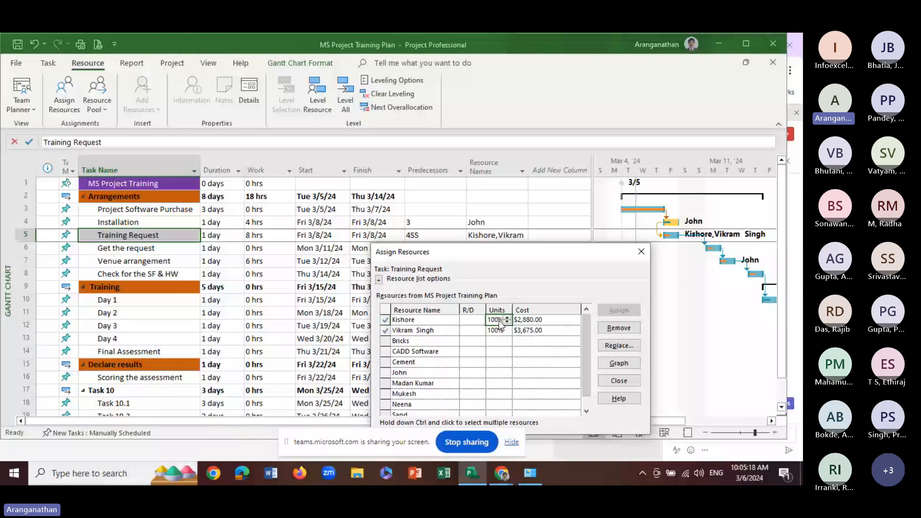
double_click(444, 323)
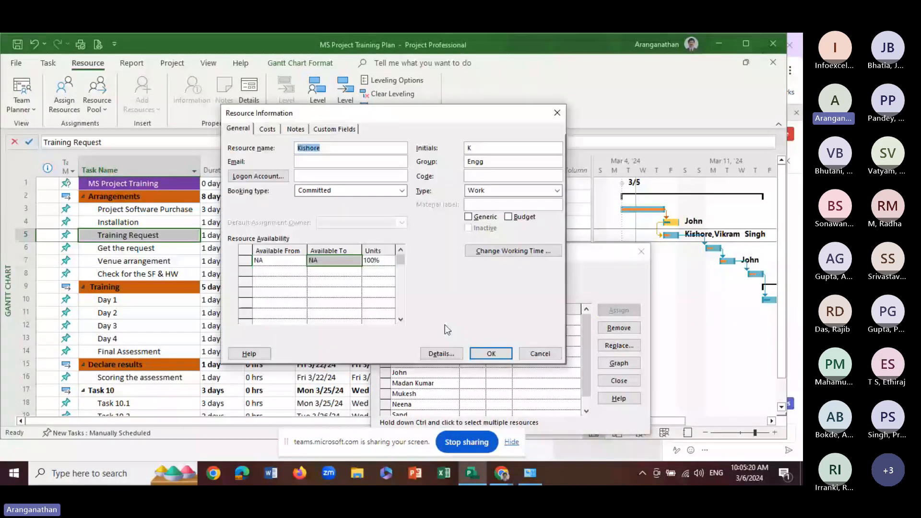
click(377, 261)
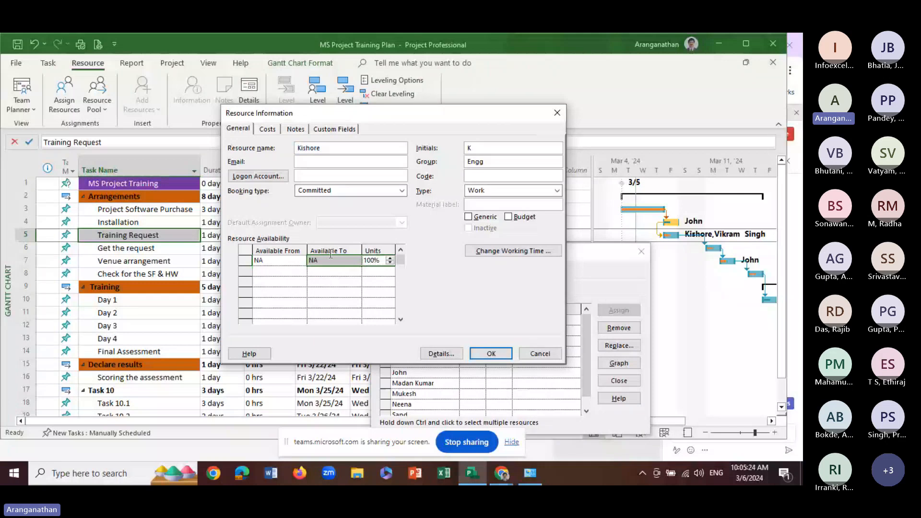
click(550, 354)
Set the units of the Training Request task's first assigned resource to 50%
text(50.)
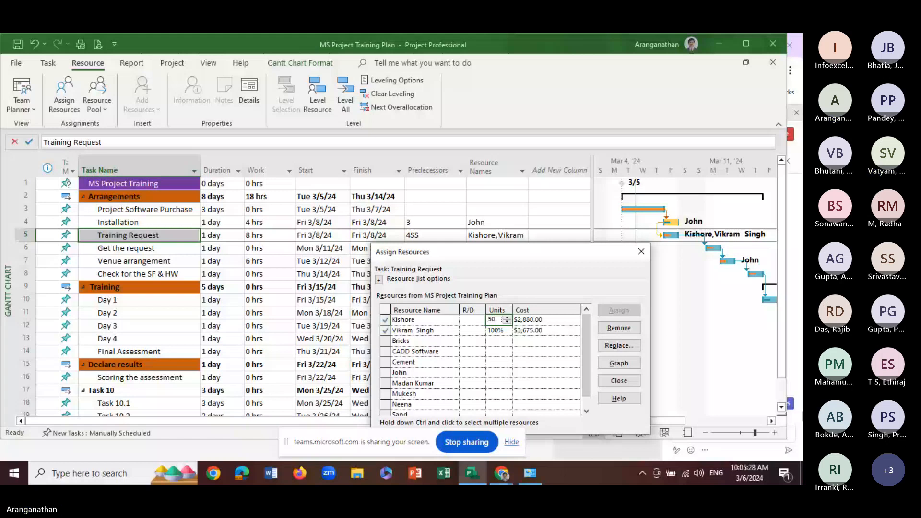
key(BackSpace)
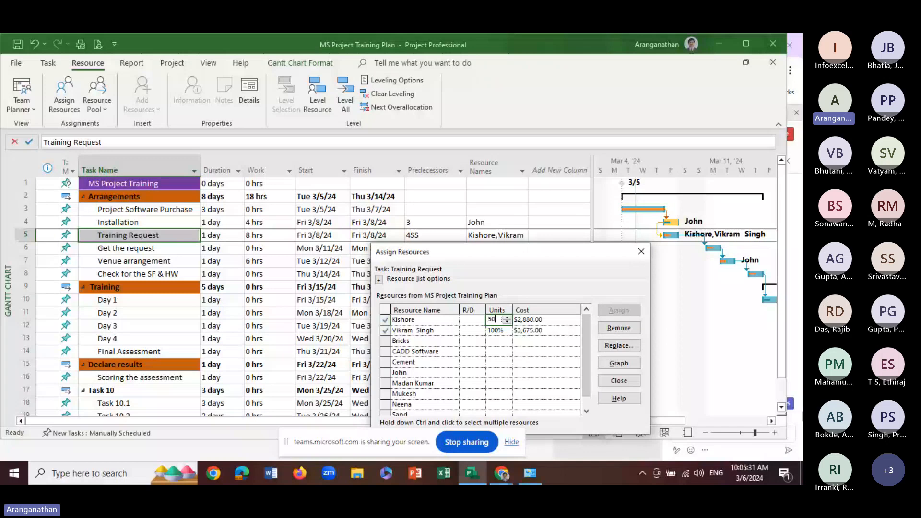
key(Return)
Set the units of the Training Request task's second assigned resource to 50%
text(50)
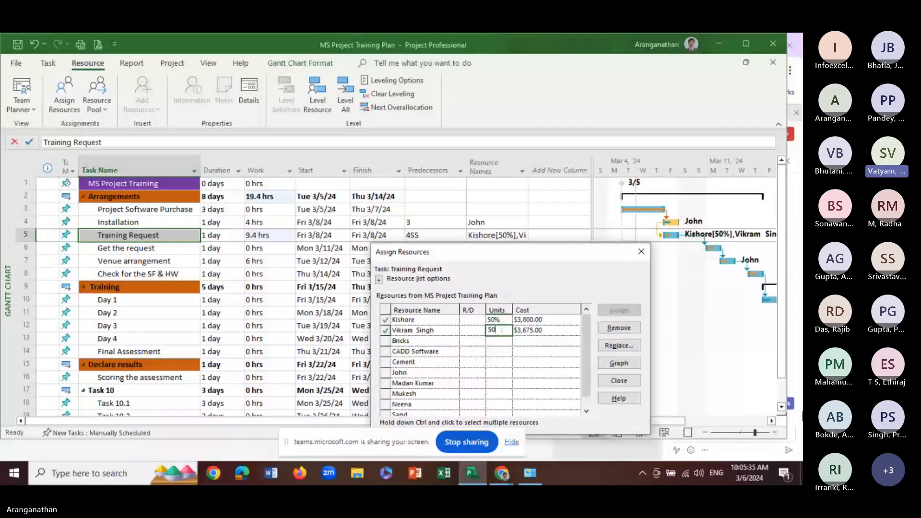
text(%)
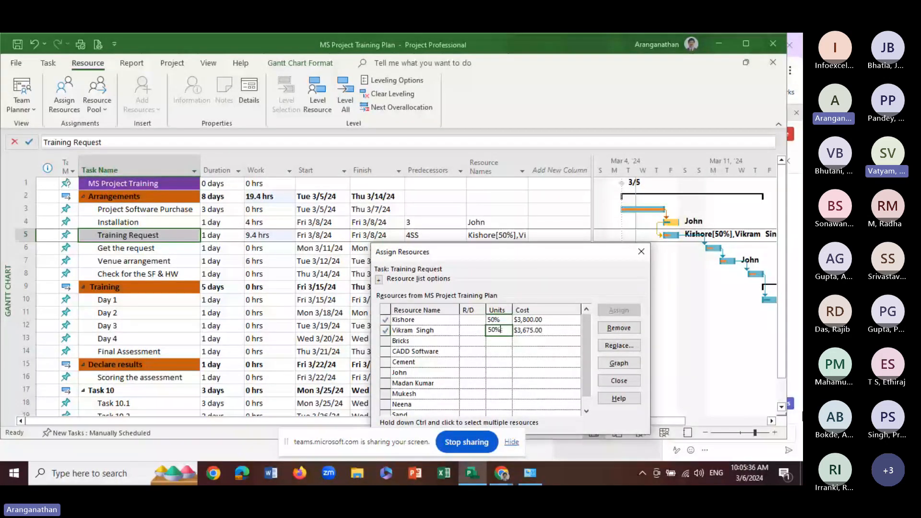
key(Return)
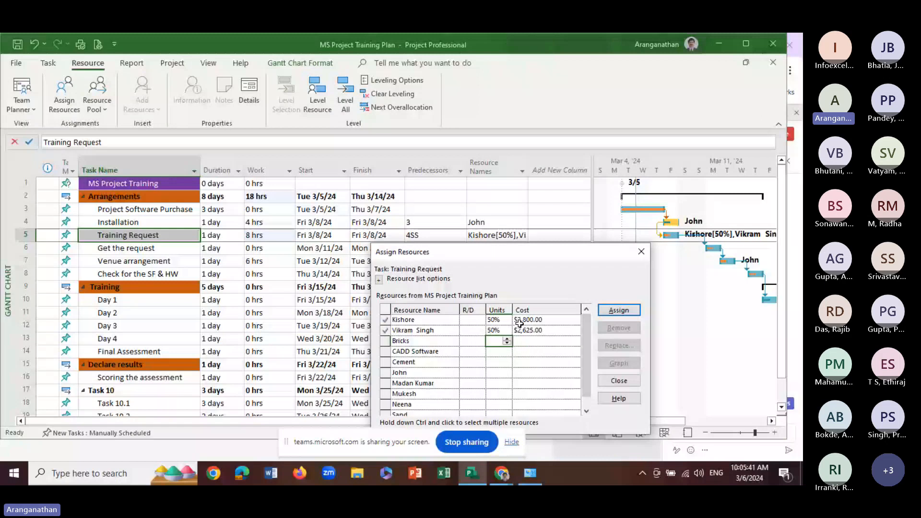
Set the units of the Training Request task's second assigned resource to 100%
click(533, 320)
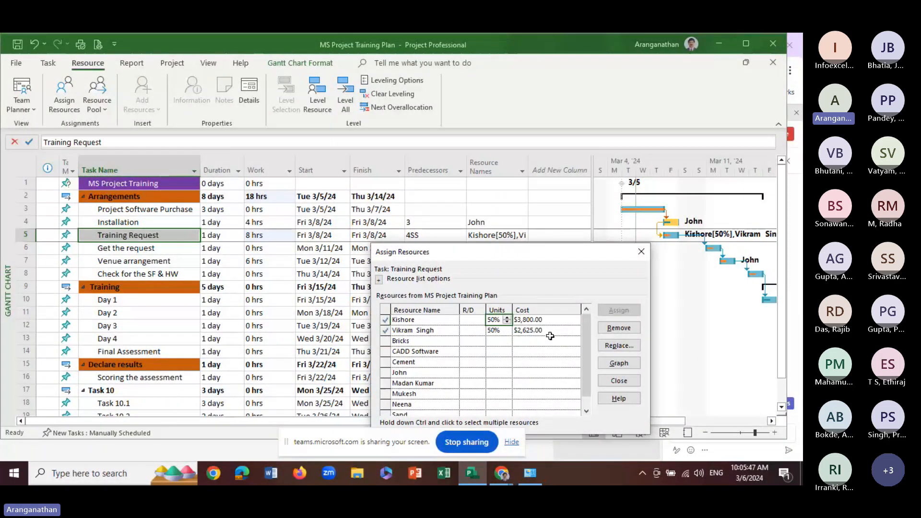
click(495, 331)
text(100)
key(Return)
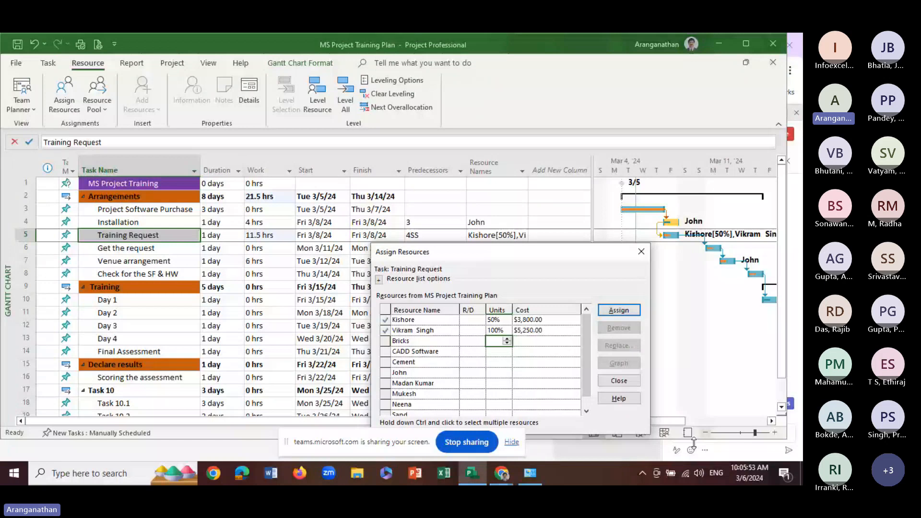
Move Assign Resources aside and widen the Gantt chart area to read the resource labels on the Training Request bar
click(502, 331)
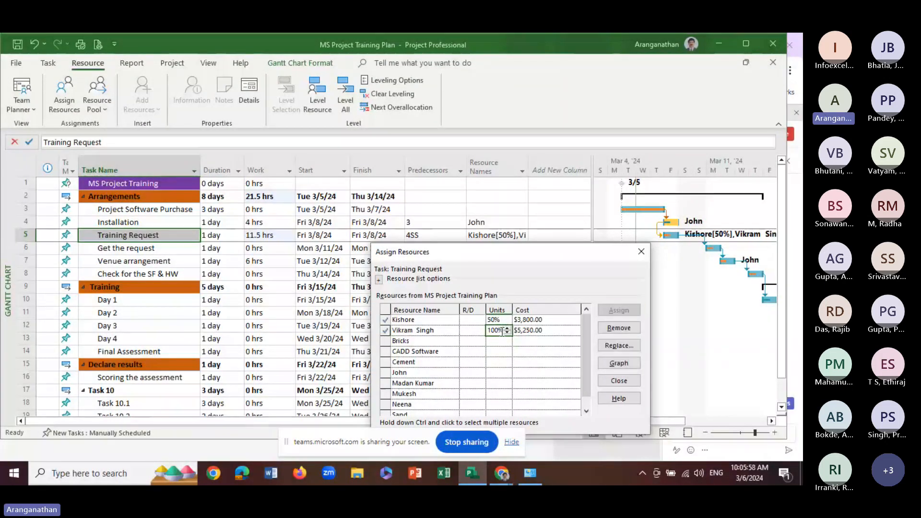
drag(551, 252, 413, 267)
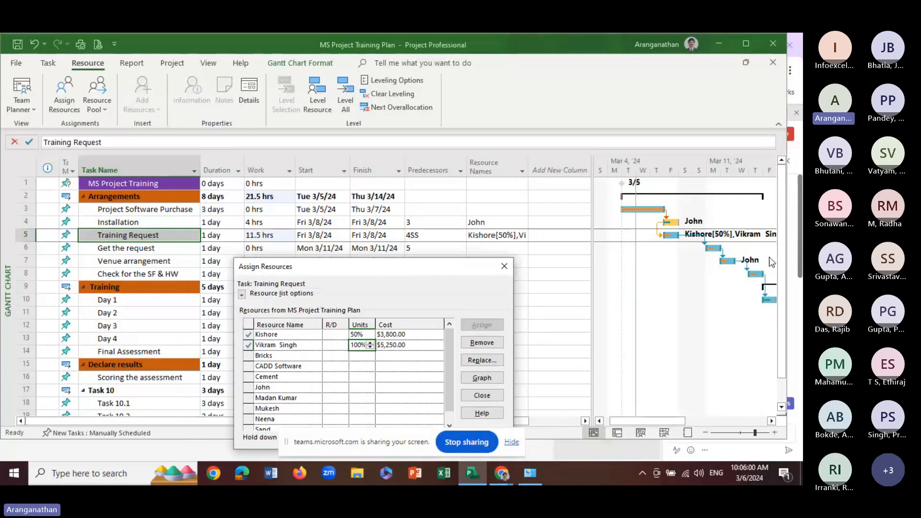
drag(594, 218, 534, 227)
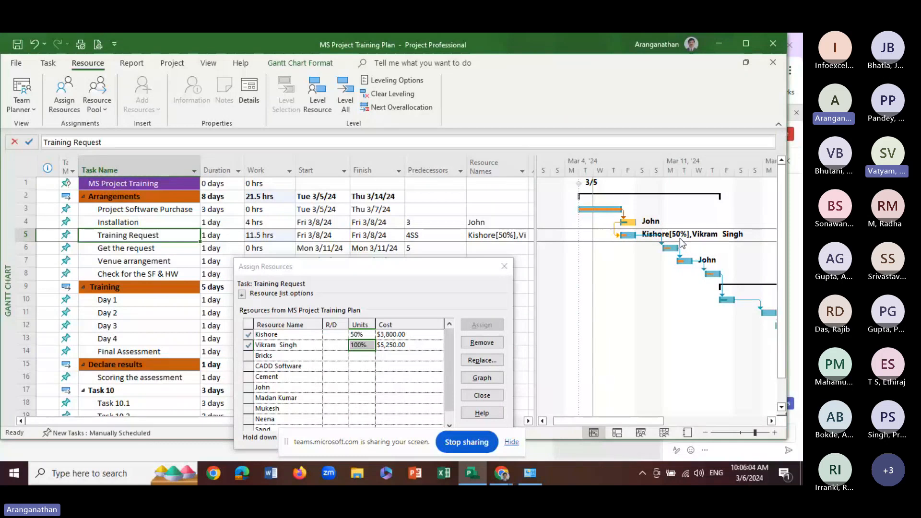
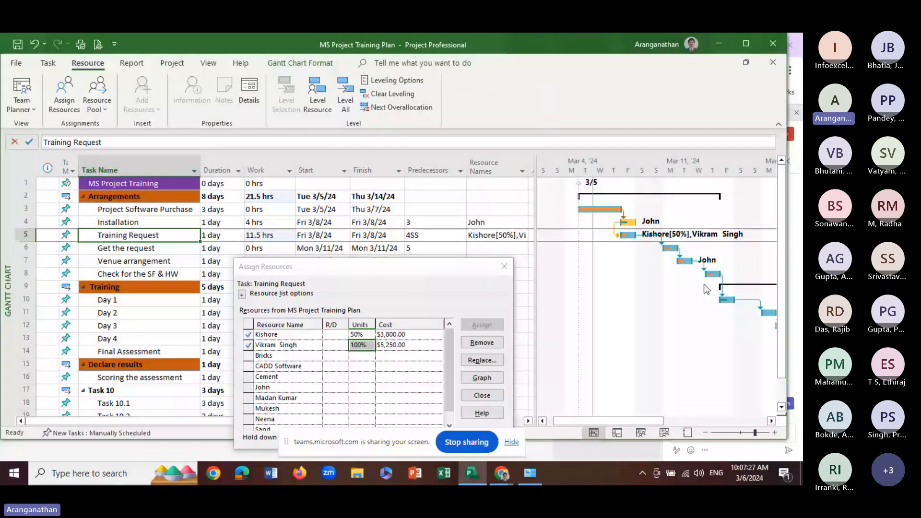
Set the units of the Training Request task's second assigned resource to 60% and finish assigning resources
drag(416, 275, 421, 200)
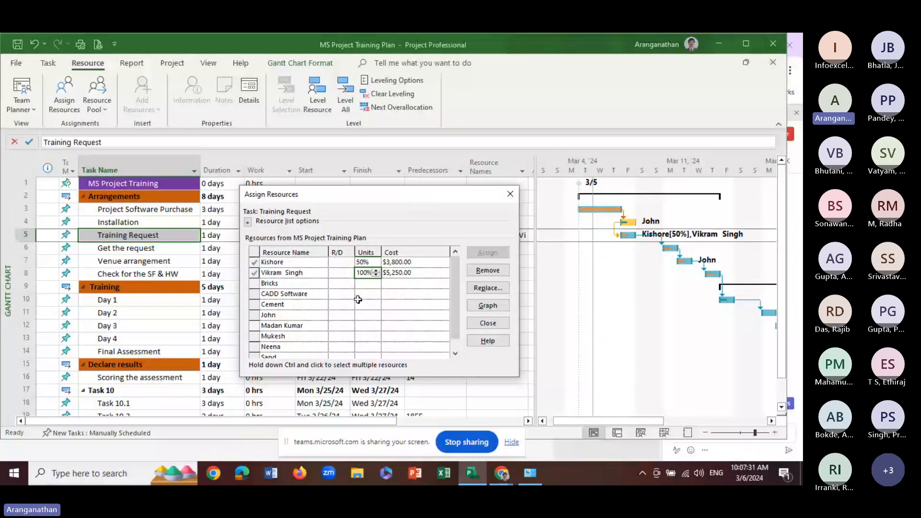
click(368, 273)
key(BackSpace)
key(BackSpace)
key(BackSpace)
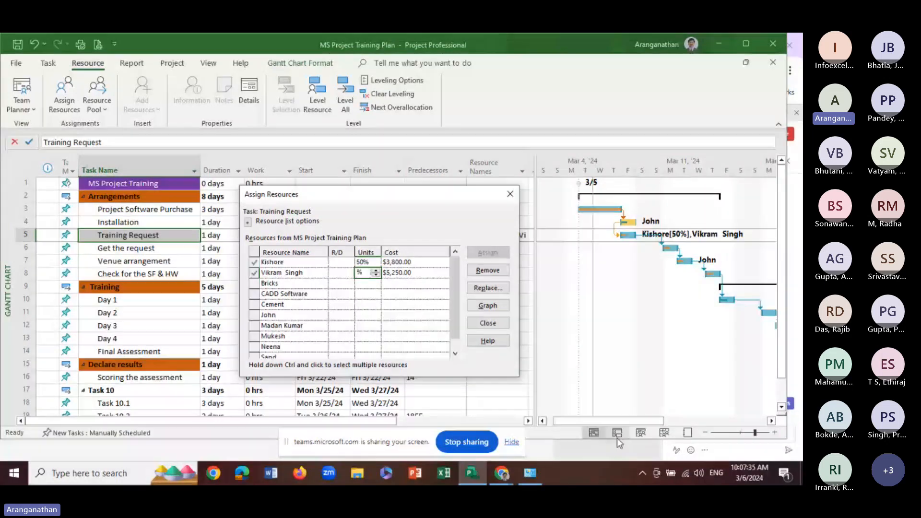
text(60)
key(Return)
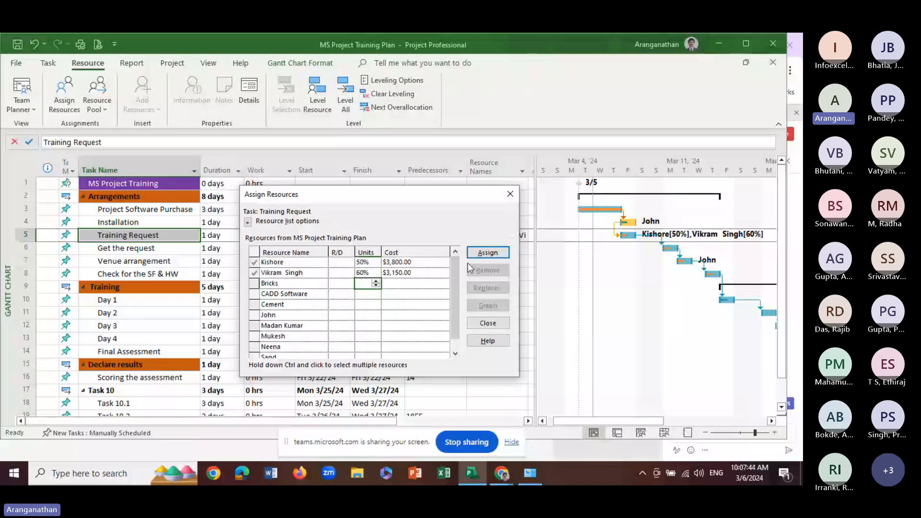
click(284, 263)
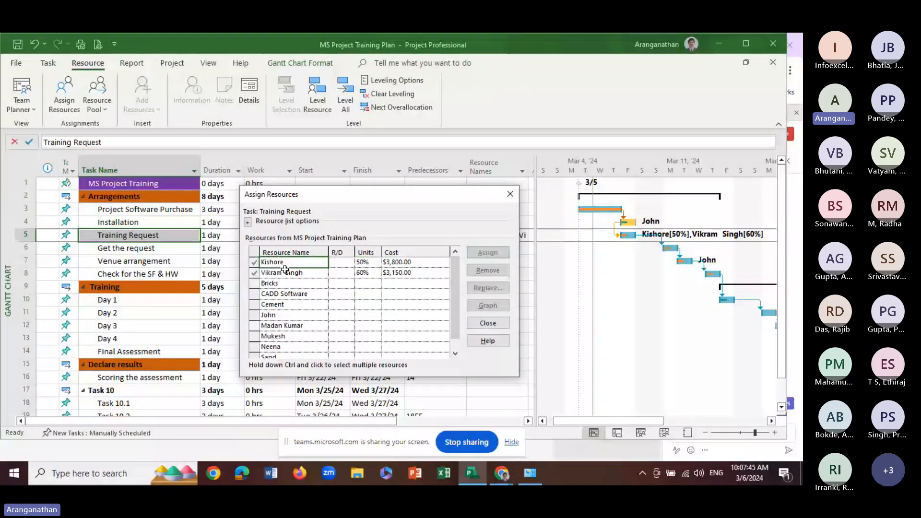
click(480, 329)
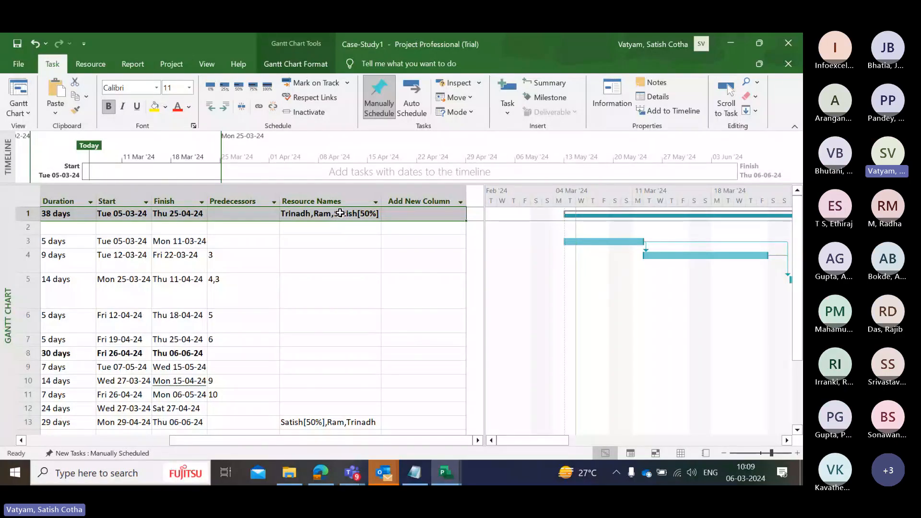
Examine the resources assigned to the Project Initation summary task in the Case-Study1 plan, without changing them
right_click(341, 213)
click(362, 418)
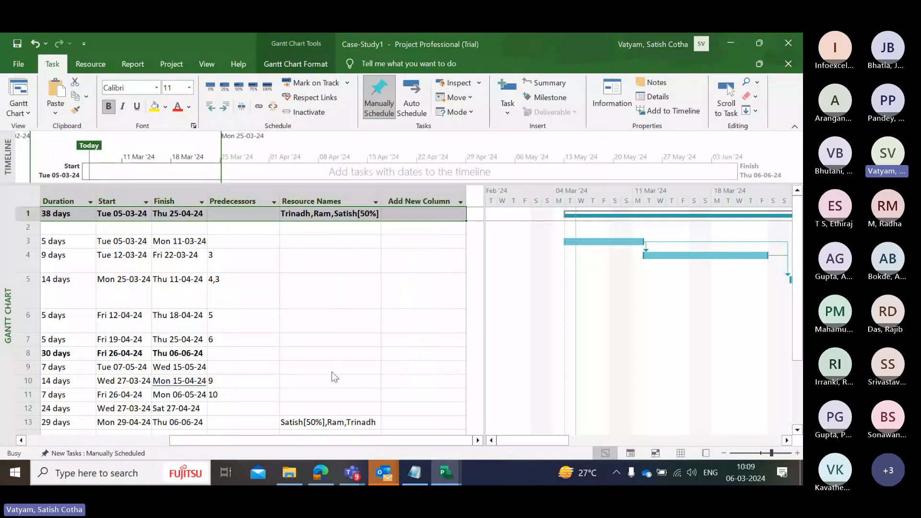
click(300, 140)
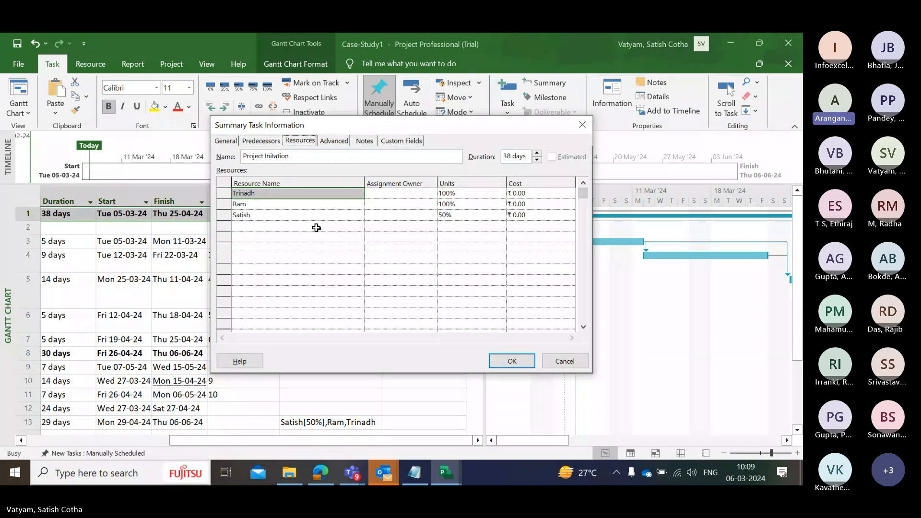
click(396, 194)
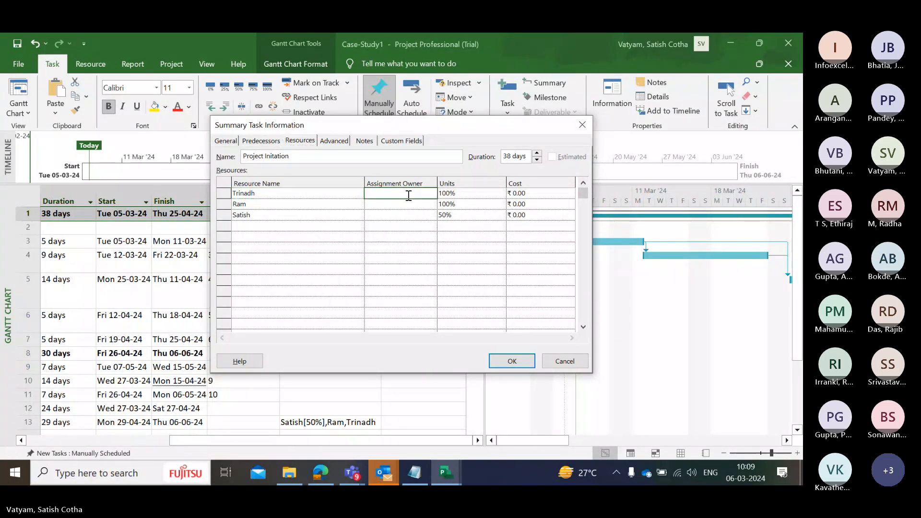
click(518, 192)
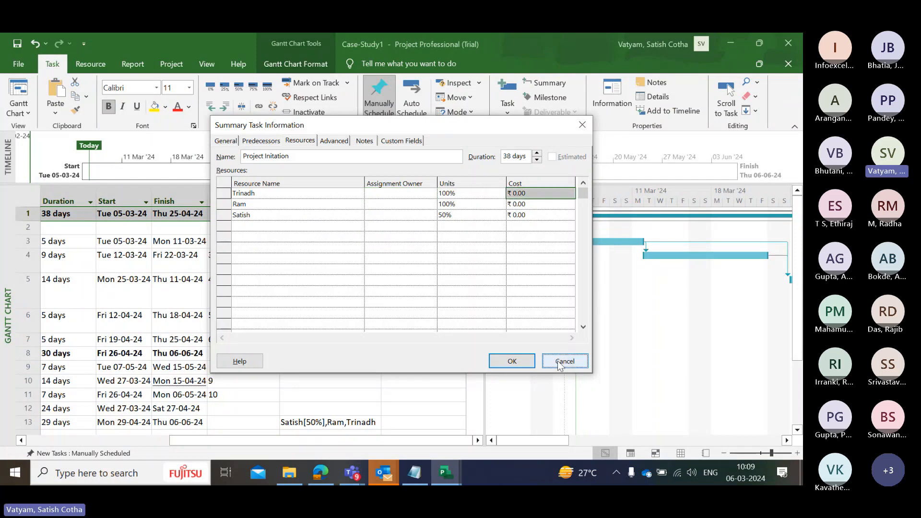
click(561, 366)
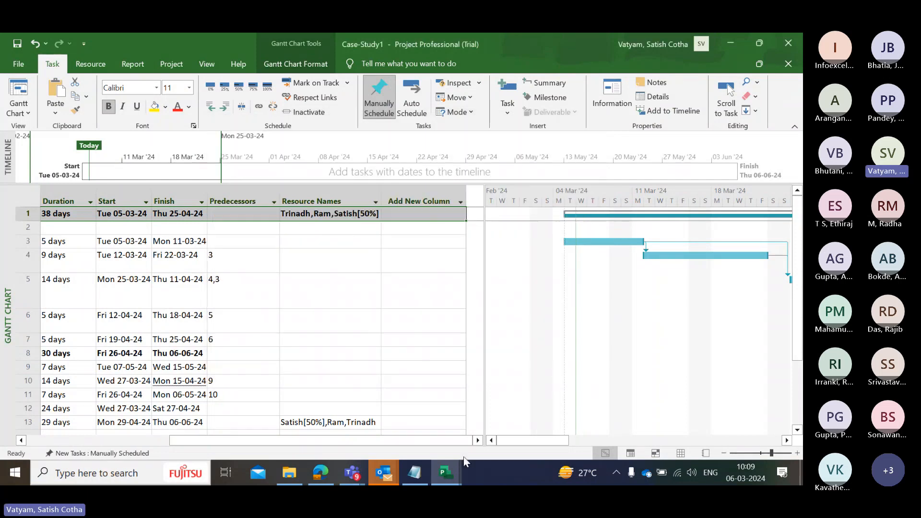
Recheck the units and cost of each resource assigned to the Project Initation summary task, starting from its task name
drag(420, 440, 276, 438)
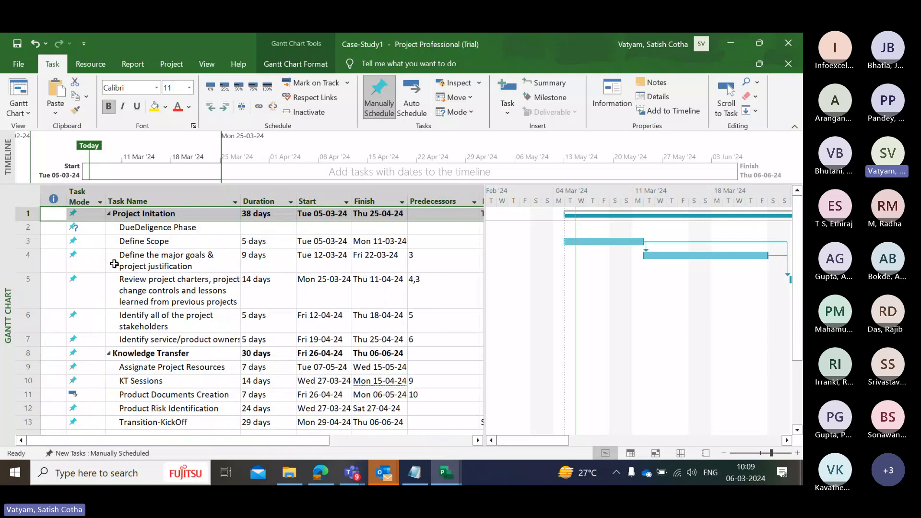
right_click(153, 216)
click(184, 405)
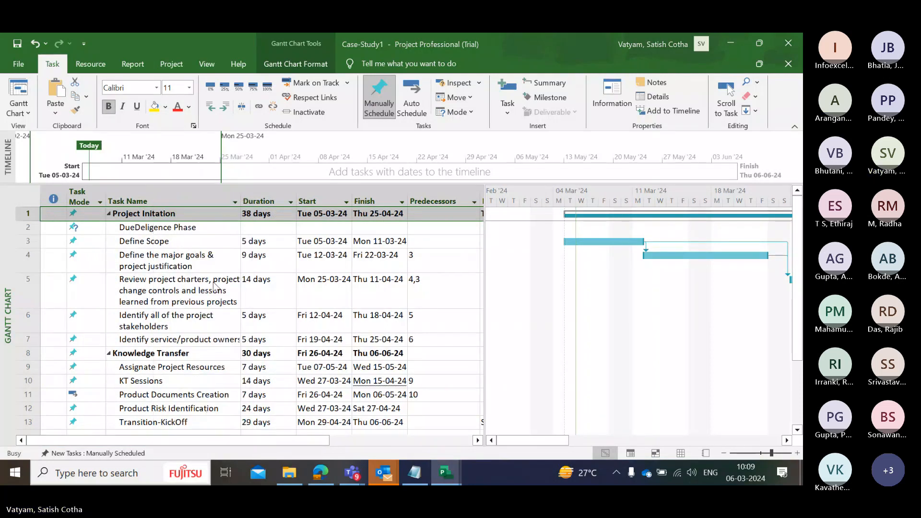
click(300, 141)
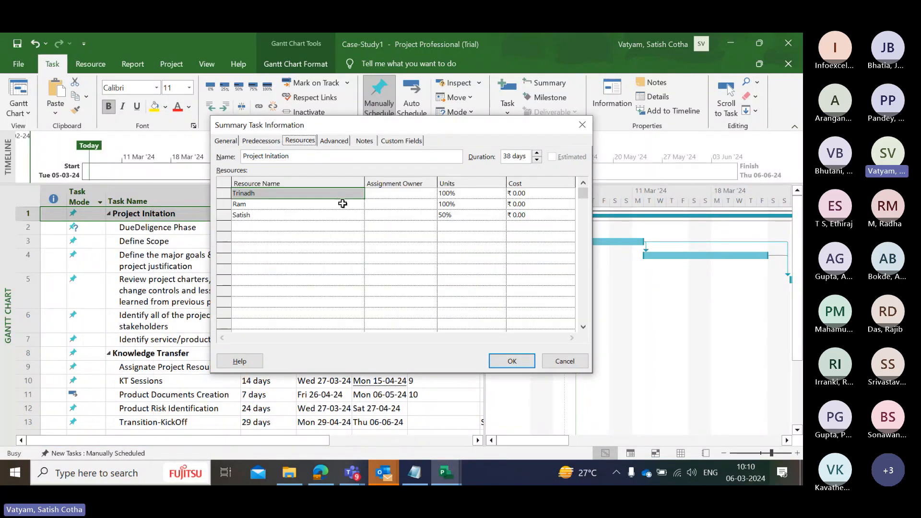
click(530, 195)
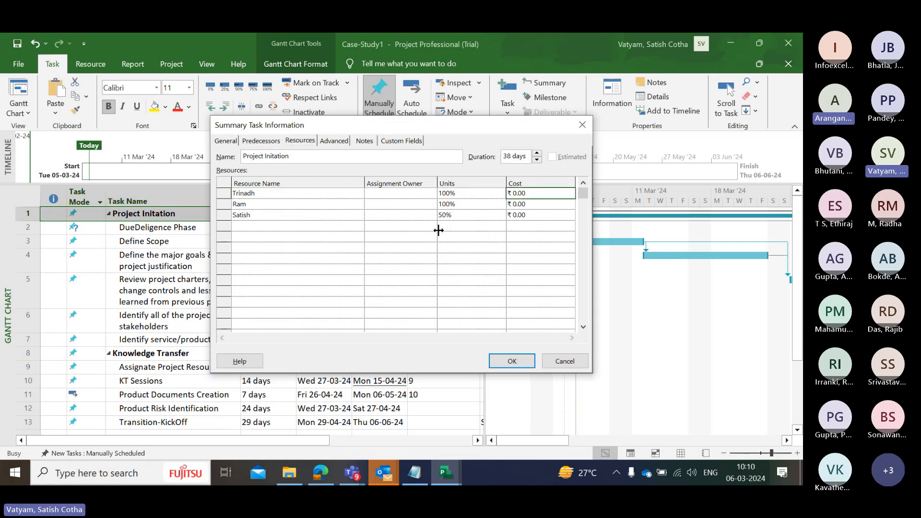
click(460, 214)
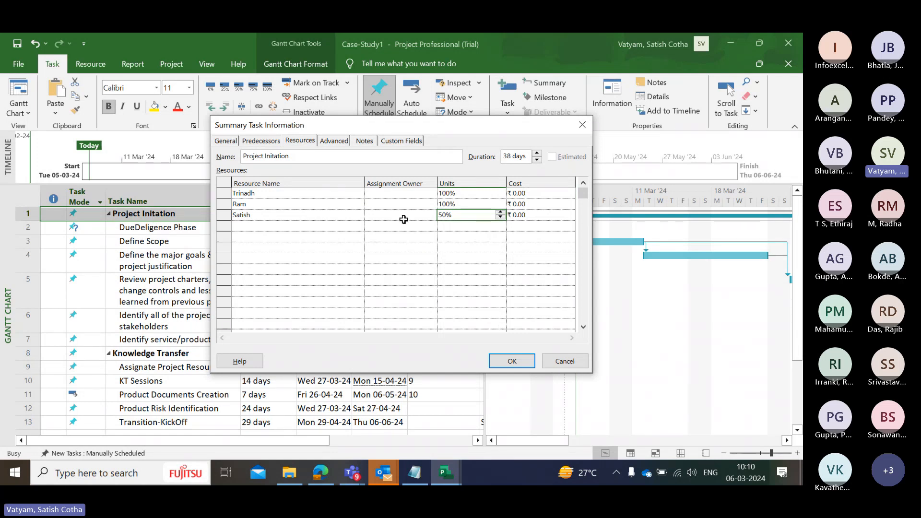
click(539, 194)
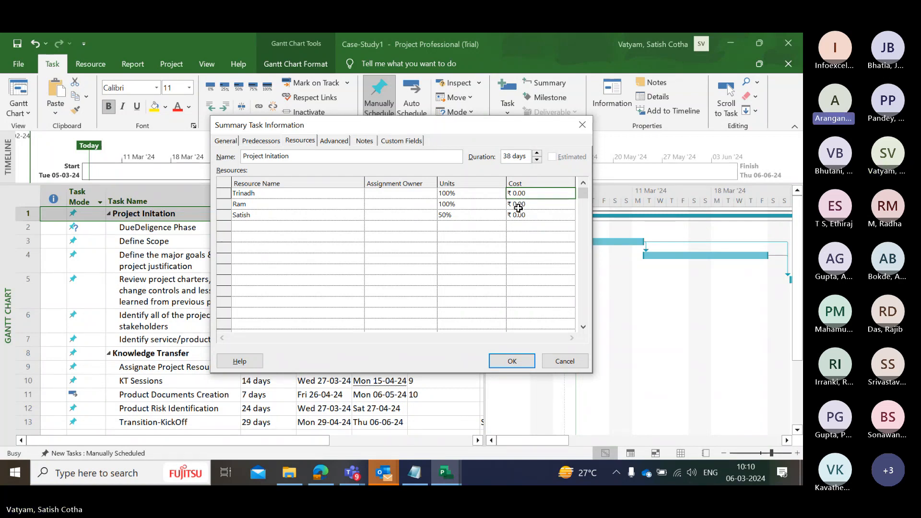
click(512, 361)
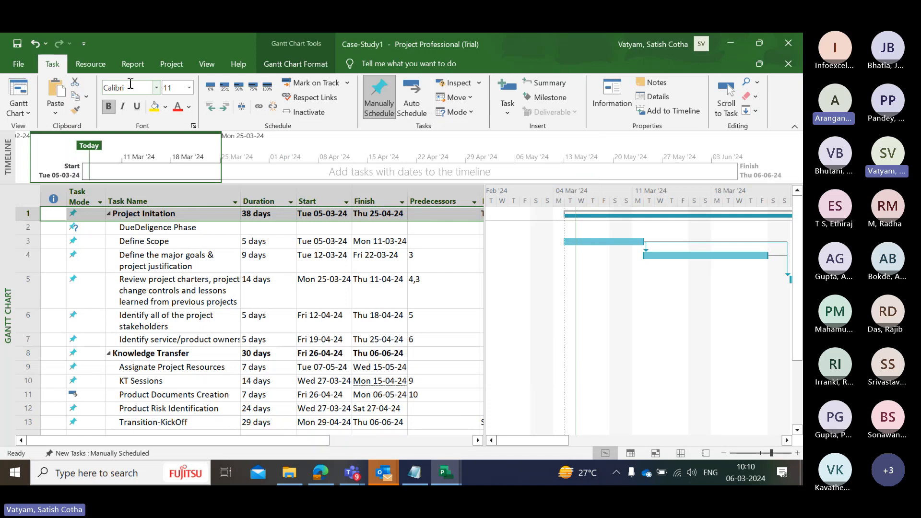
Show the Resource Sheet of Case-Study1 and check the first resource's standard rate
click(90, 63)
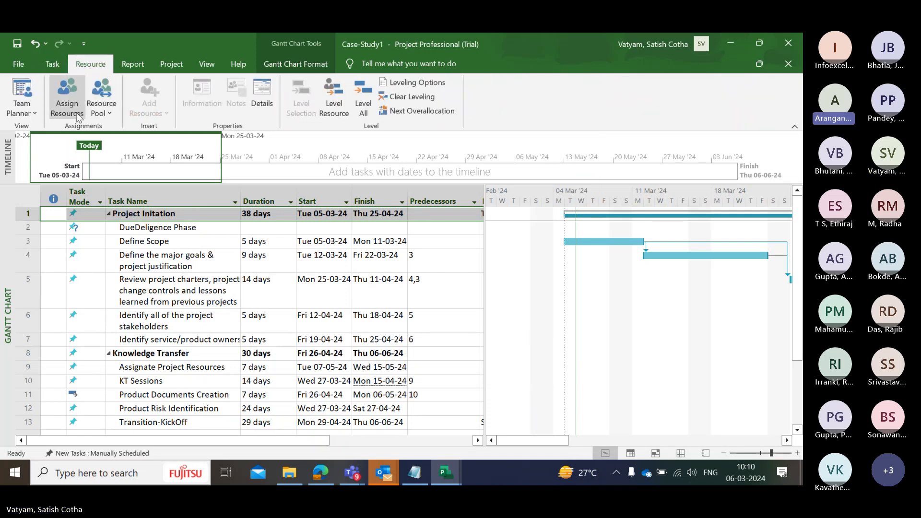
click(209, 69)
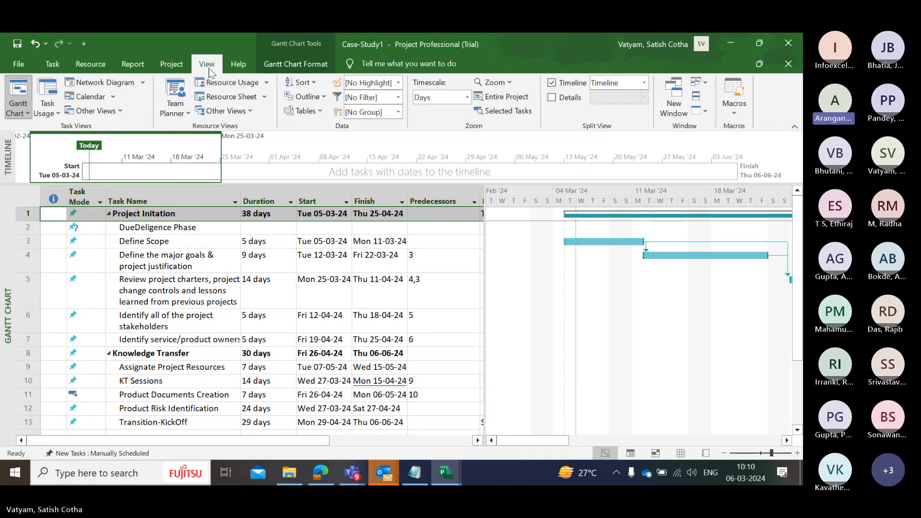
click(265, 96)
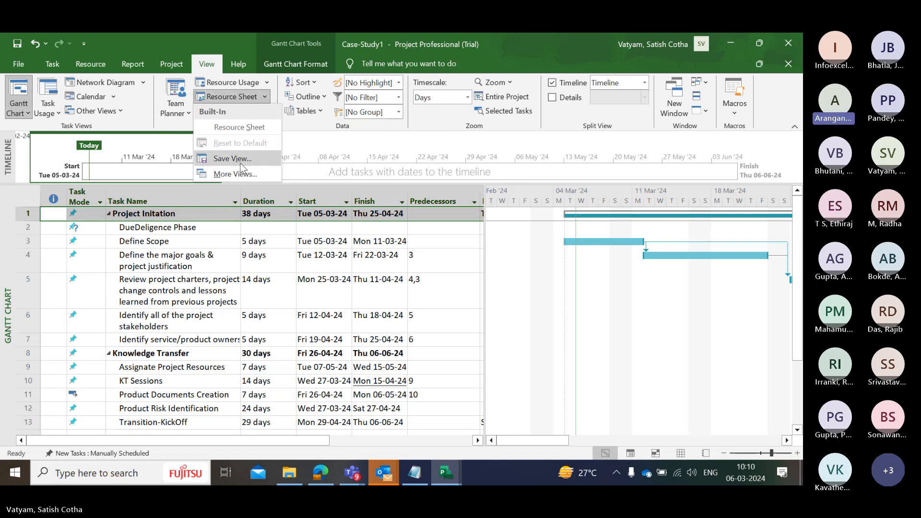
click(248, 127)
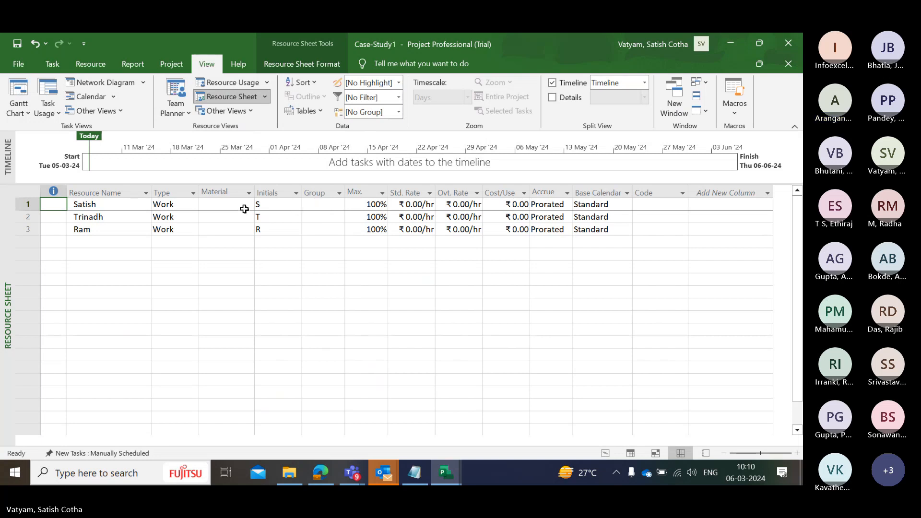
click(413, 203)
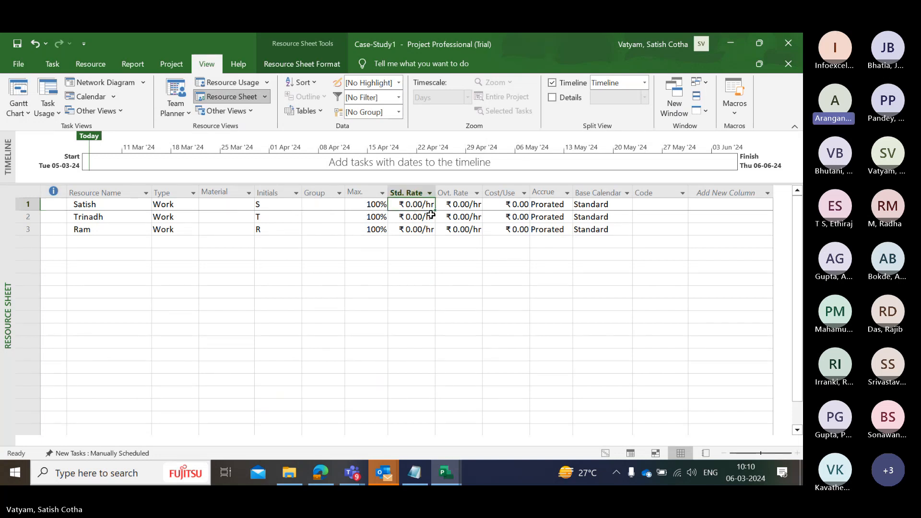
Examine the first resource's availability and Outlook contact details in Resource Information, discarding any changes
double_click(413, 205)
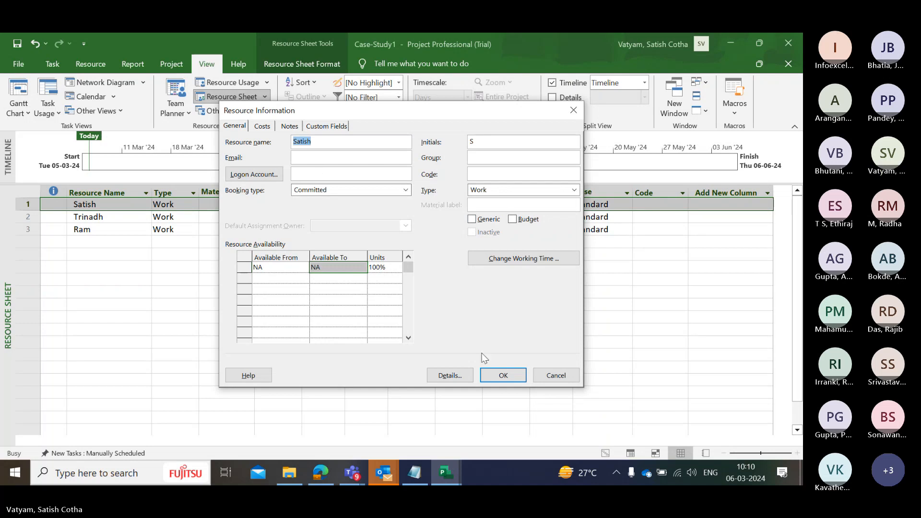
click(409, 338)
click(409, 337)
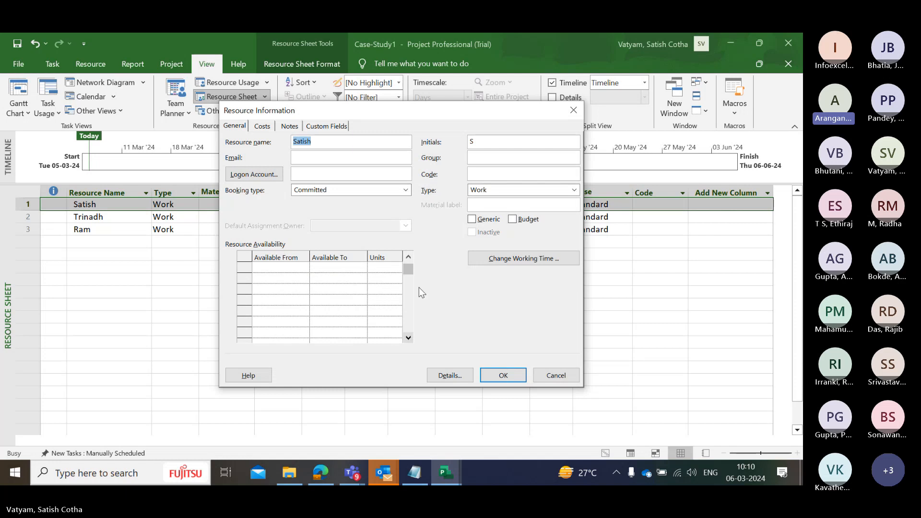
scroll(418, 287, up, 2)
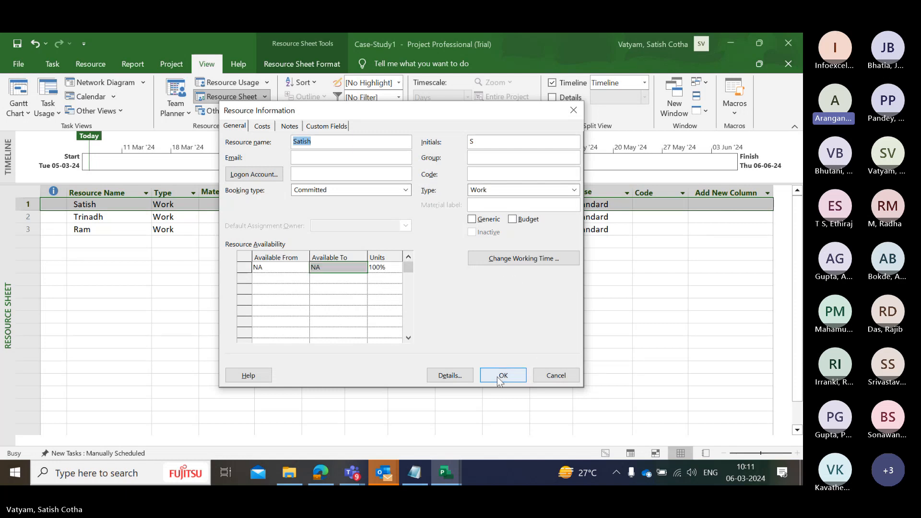
click(451, 374)
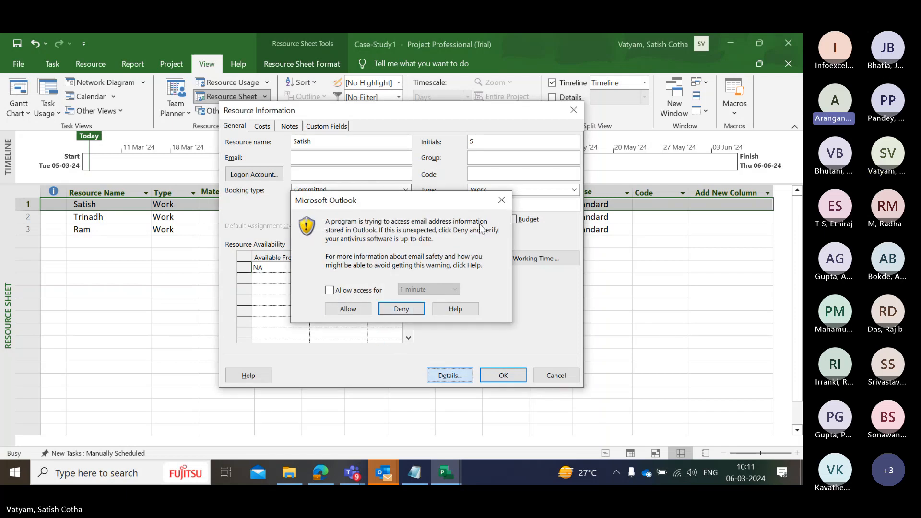
click(359, 310)
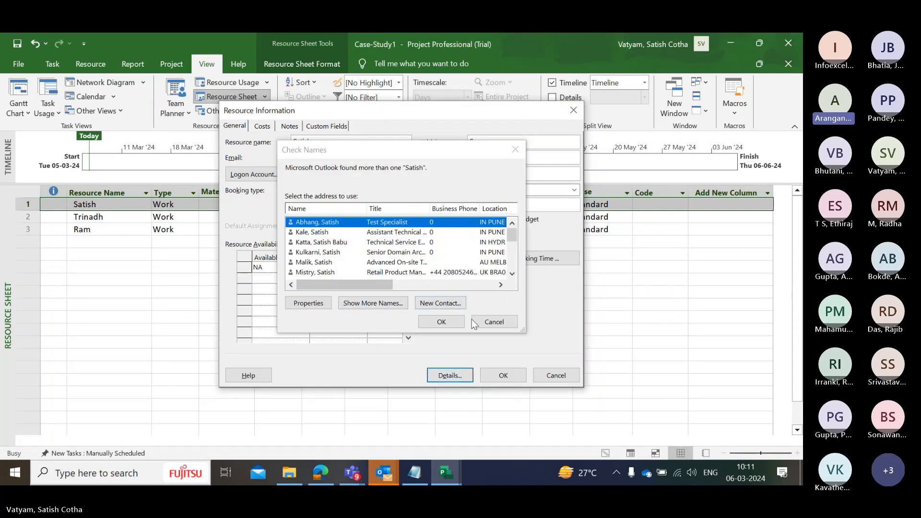
click(490, 324)
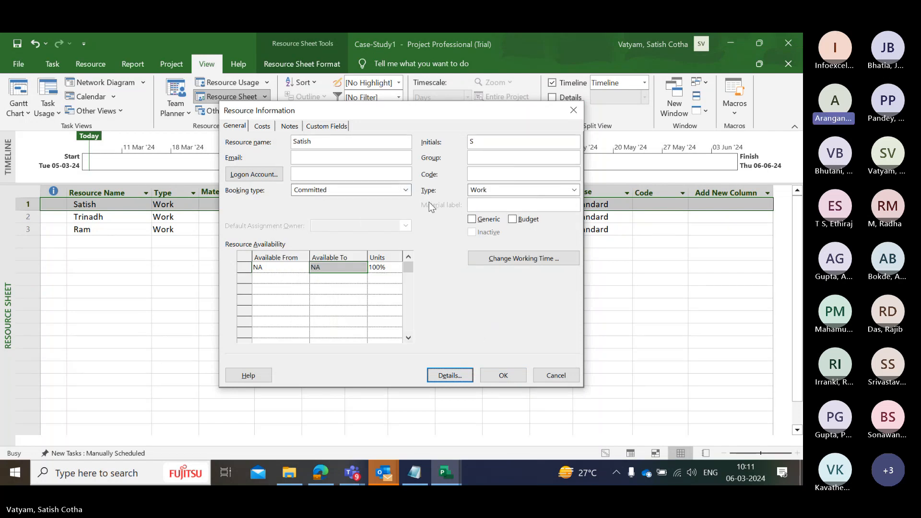
click(550, 377)
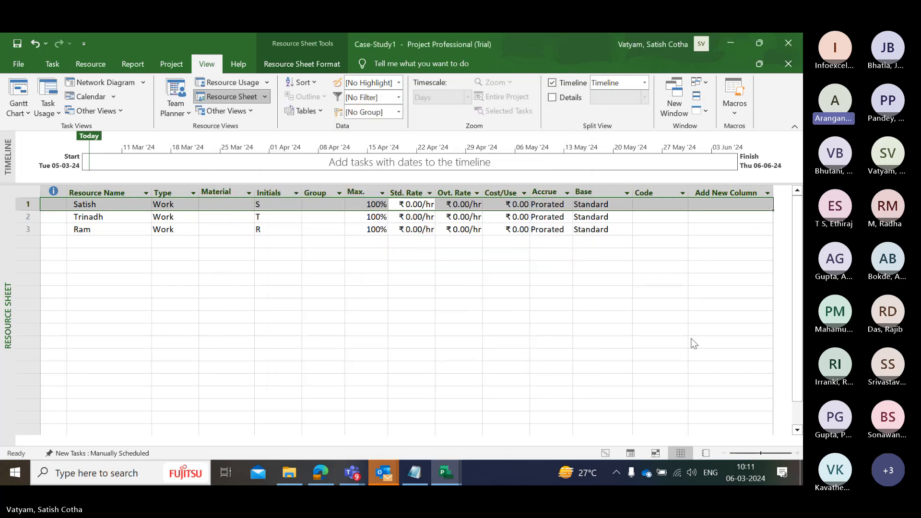
click(769, 301)
Show the Resource Sheet of the MS Project Training Plan and set the Cost/Use of the resource in row 10 to $350
mouse_move(108, 192)
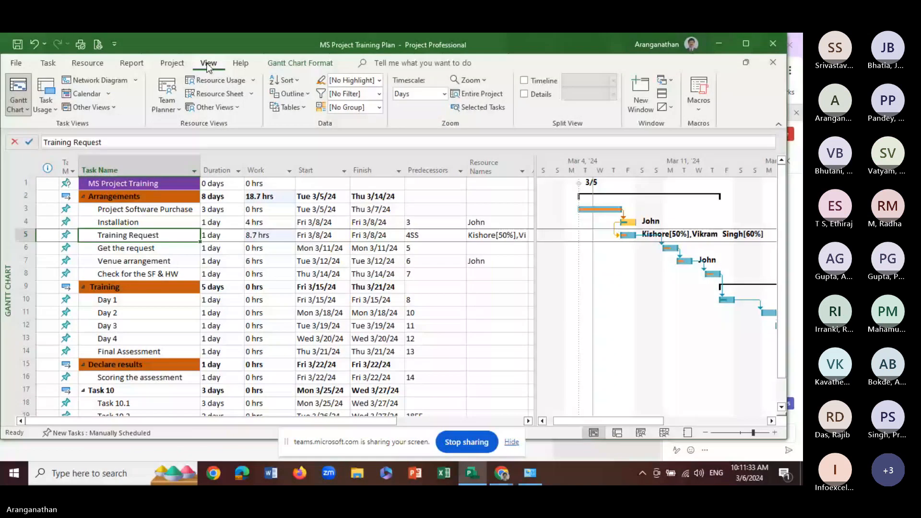
click(215, 94)
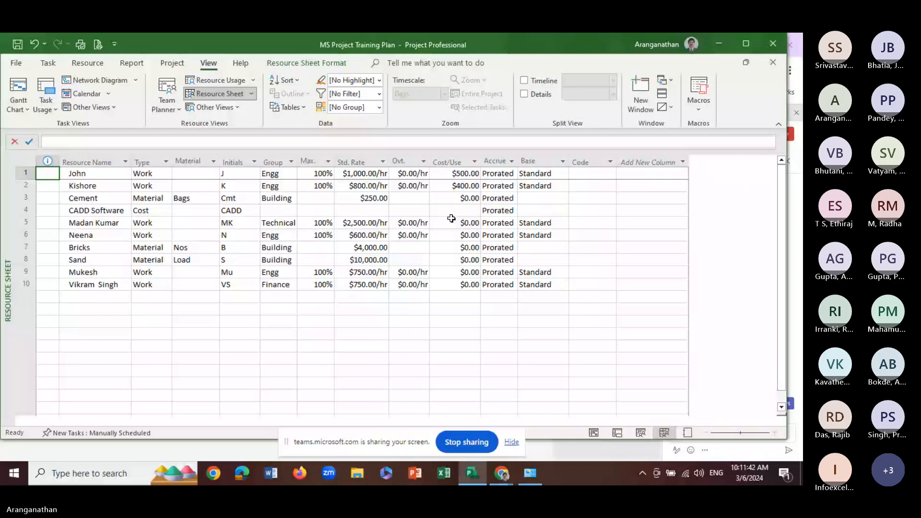
click(454, 182)
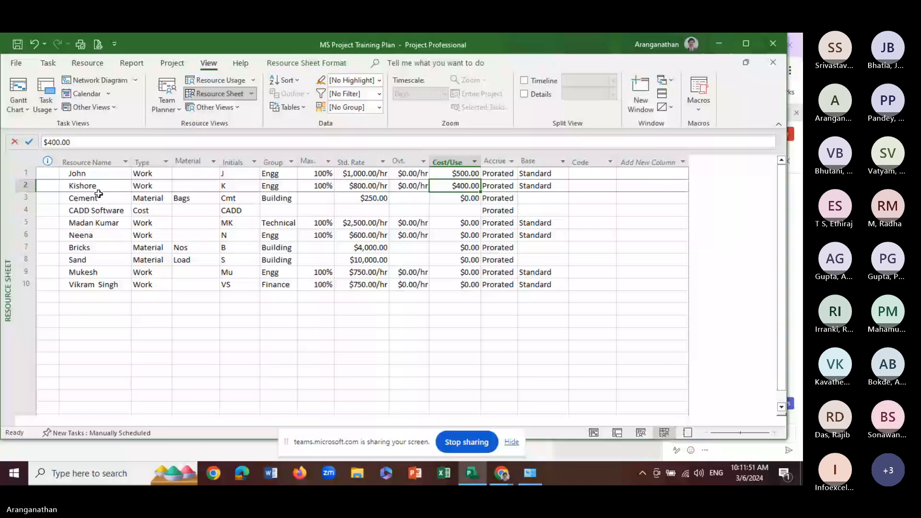
click(454, 285)
text(35)
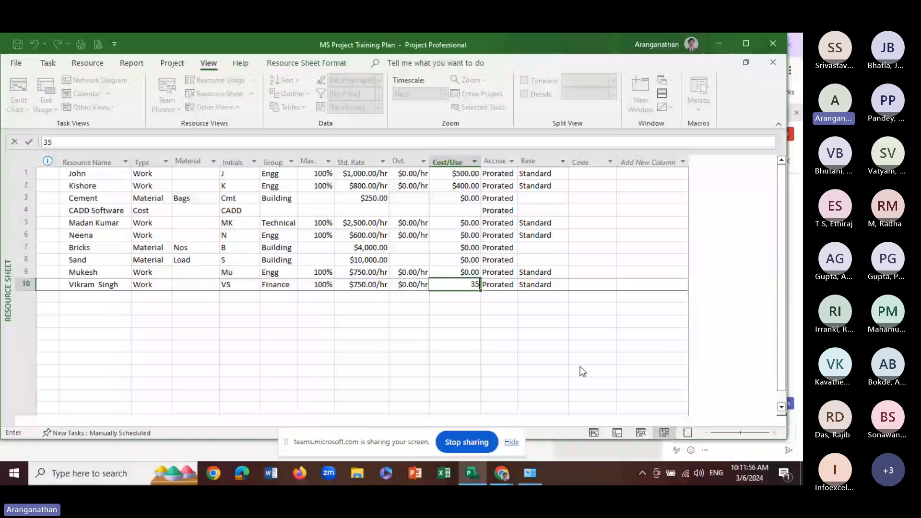
Set the Cost/Use of the resource in row 9 to $250
click(455, 273)
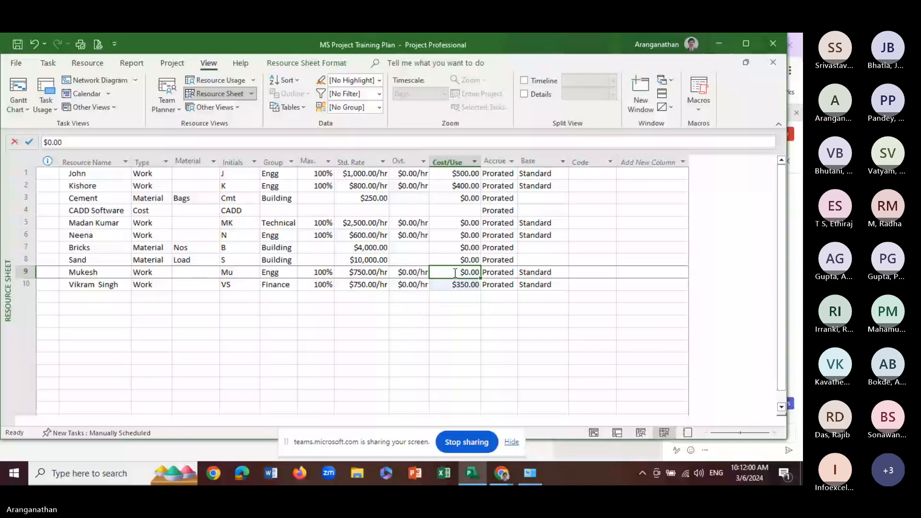
text(250)
key(Return)
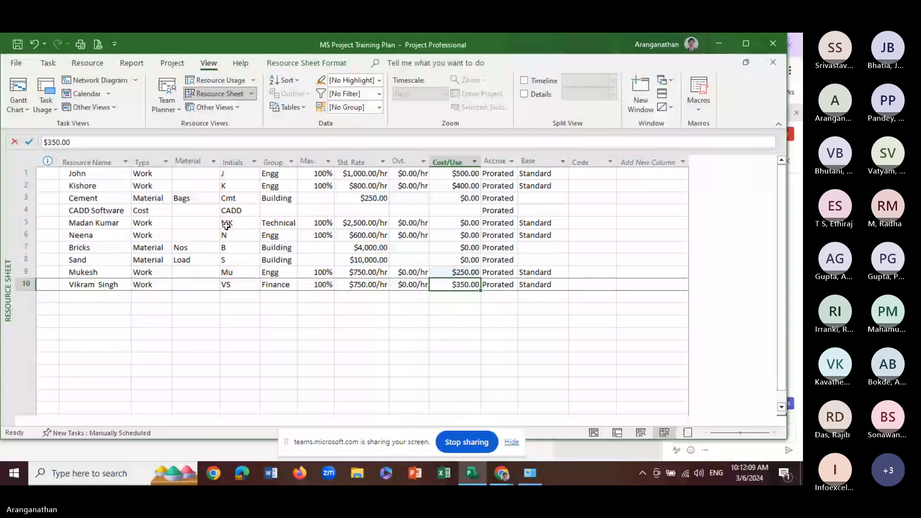
Set the Cost/Use of the resource in row 5 to $1,000 and of the resource in row 6 to $500
click(455, 223)
text(1,00)
text(00)
key(Return)
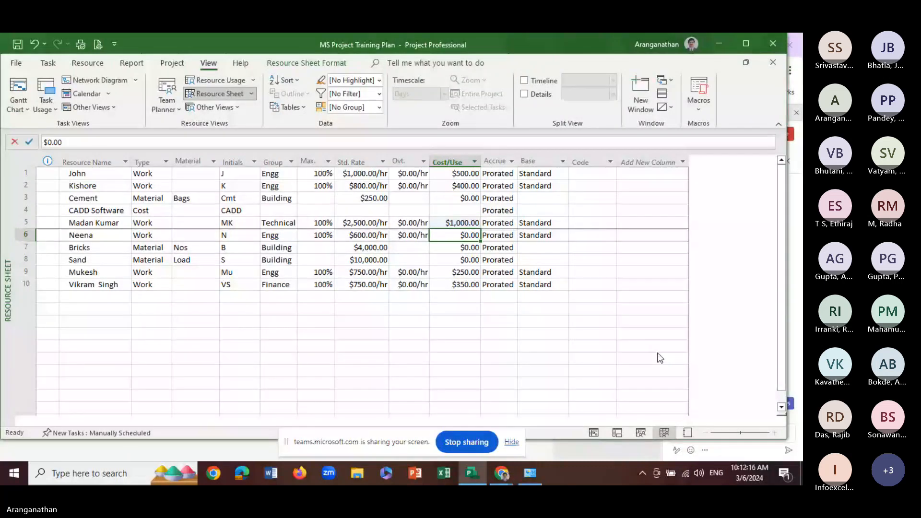
text(5000)
key(Return)
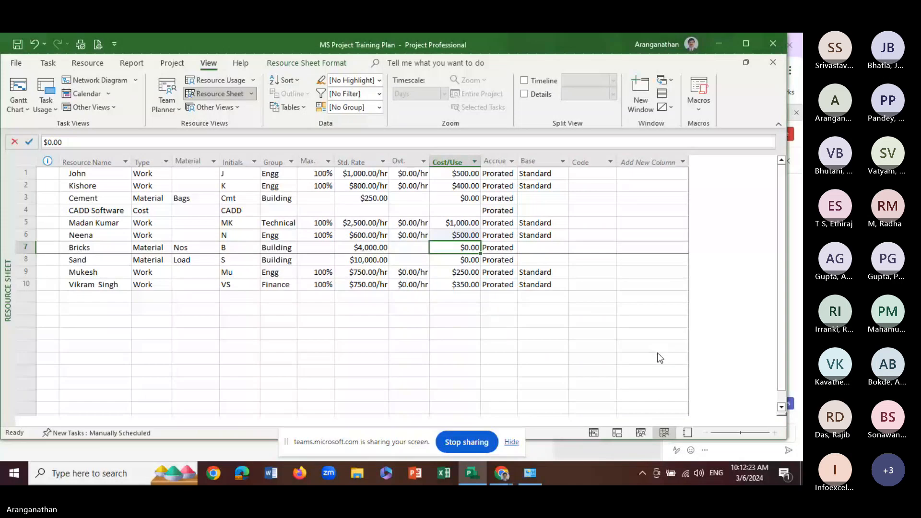
Set the Cost/Use of Bricks to $2,000 and of Sand to $5,000
text(2000)
key(Return)
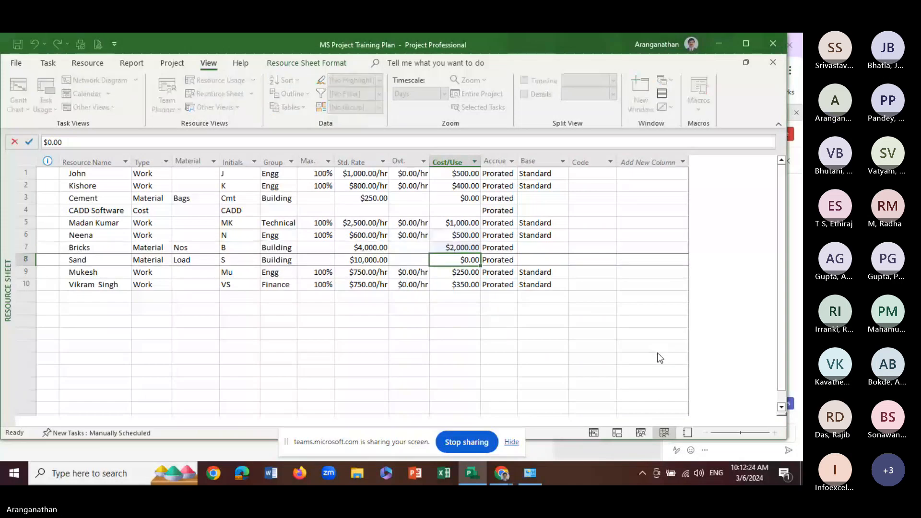
text(5000)
key(Return)
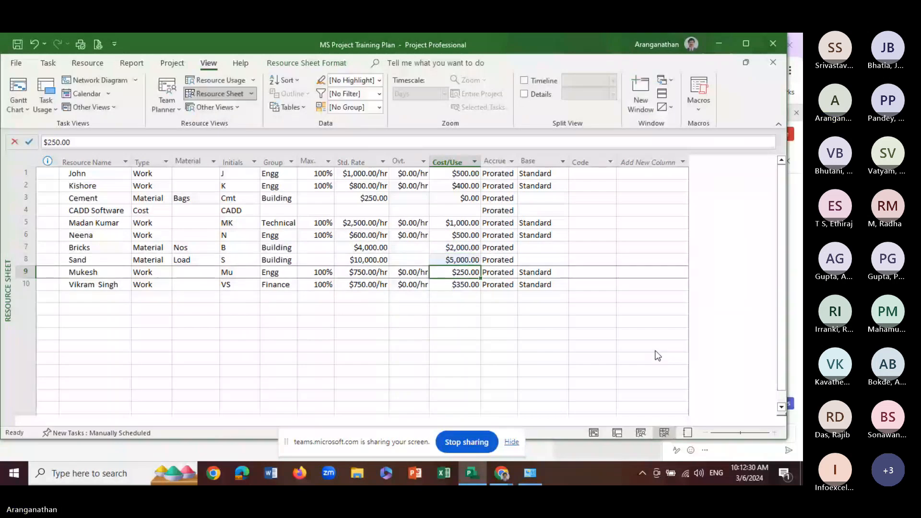
Widen the Resource Names column in Project1_Training so the full assignments of the Training request task fit
click(512, 473)
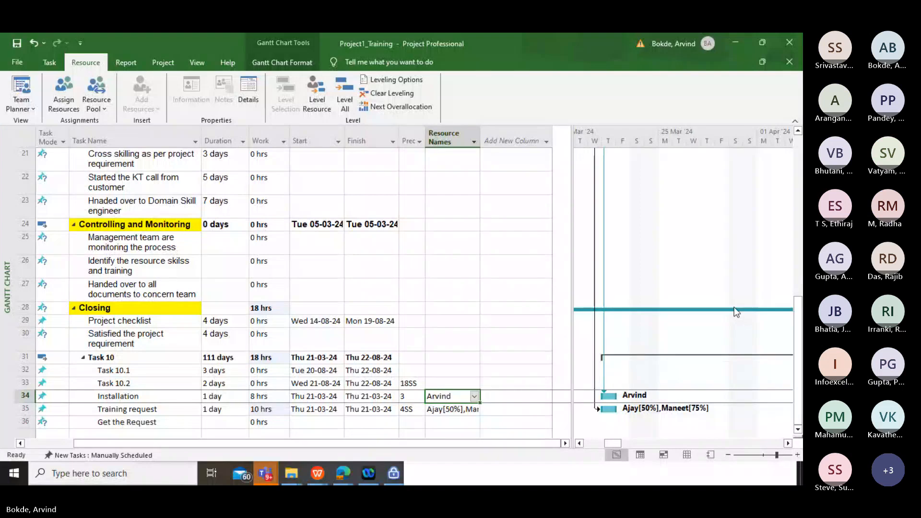
click(736, 227)
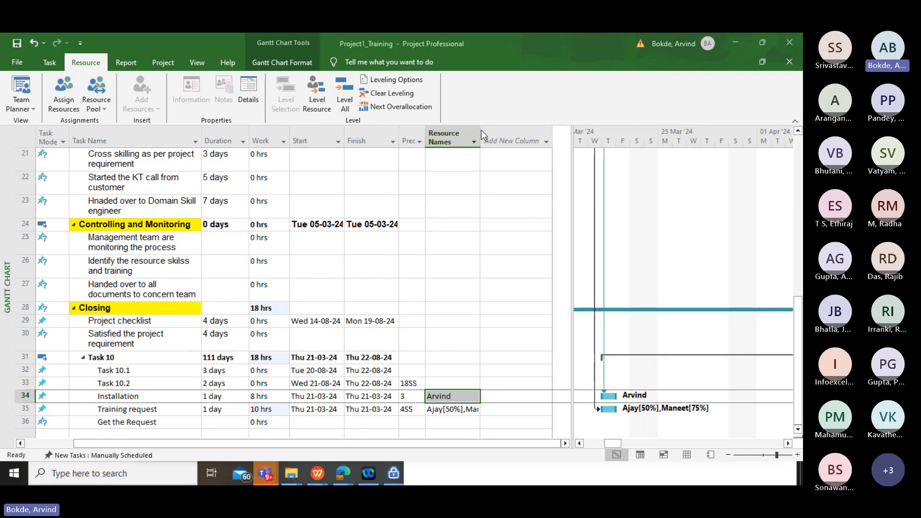
drag(480, 131, 505, 130)
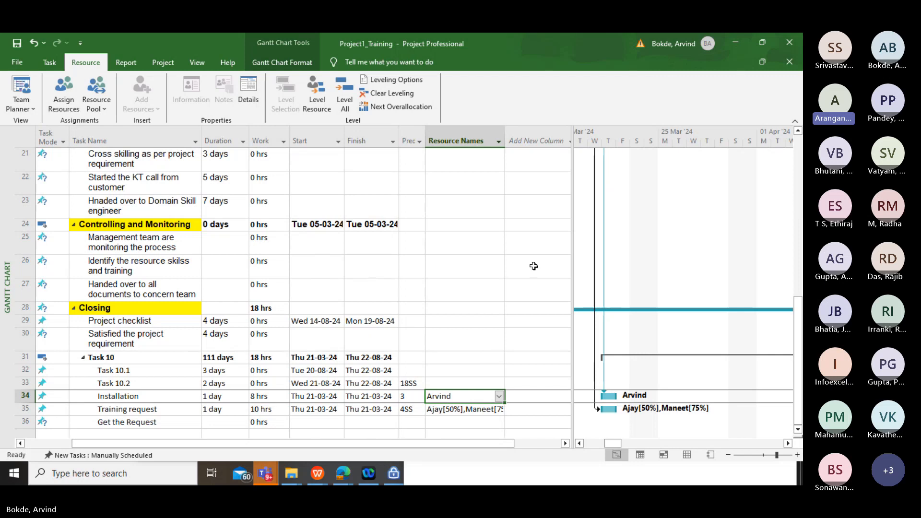
drag(520, 131, 518, 131)
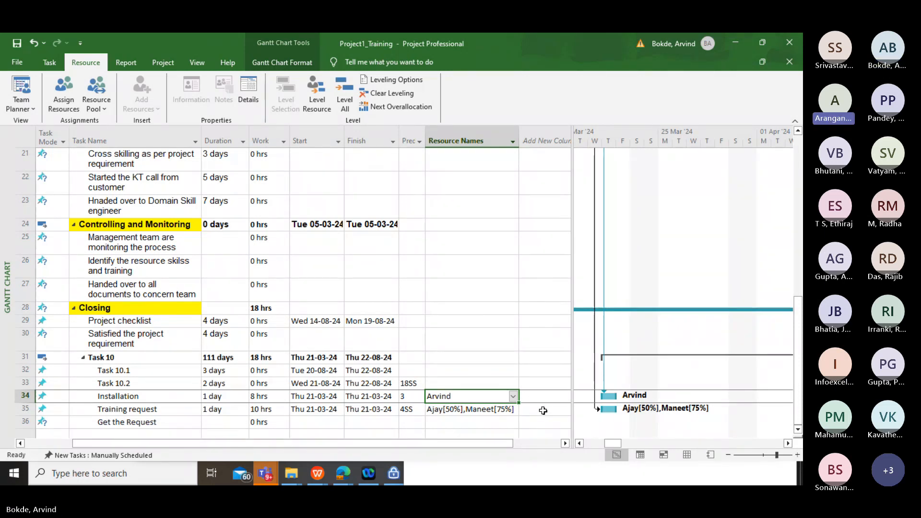
Check the Installation task's assigned resource, units and cost in Assign Resources, without assigning anyone else
click(463, 399)
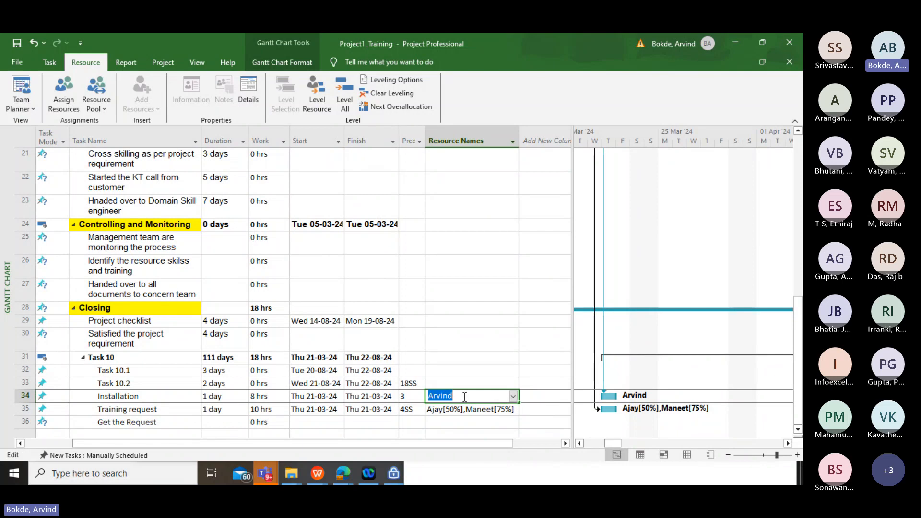
click(499, 358)
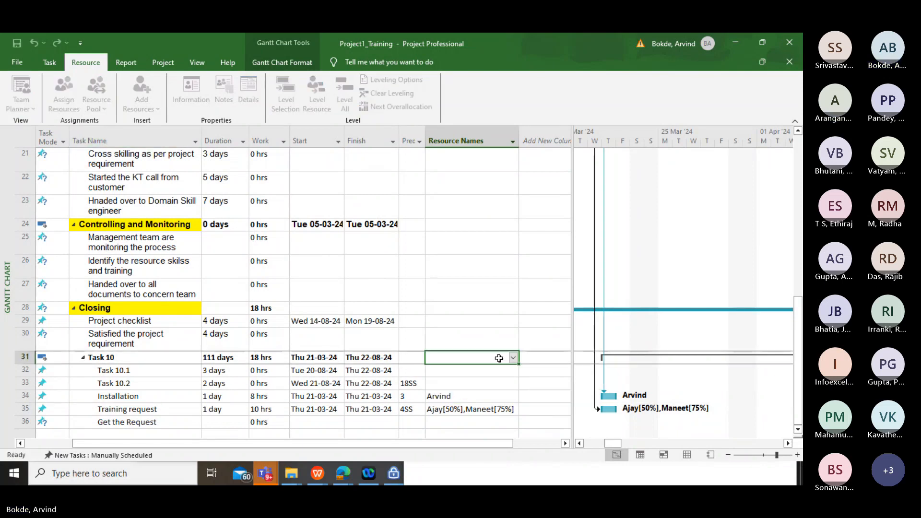
click(63, 93)
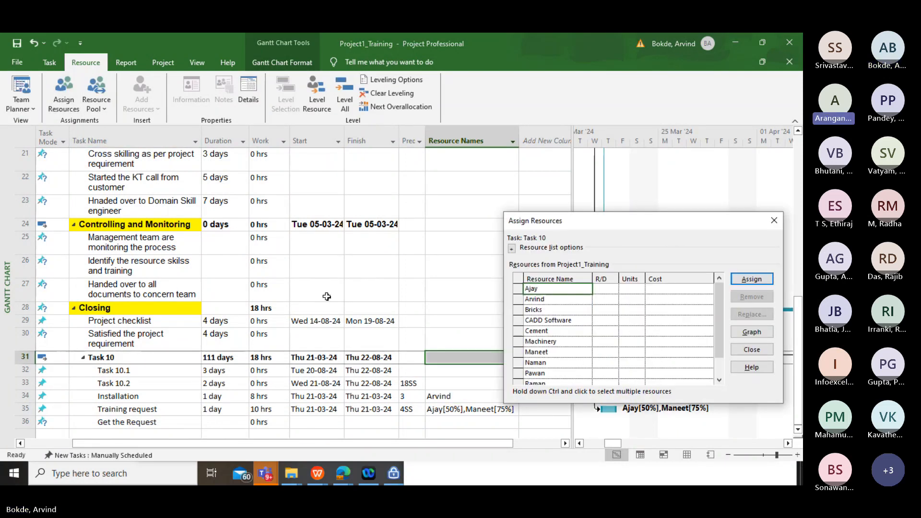
click(651, 171)
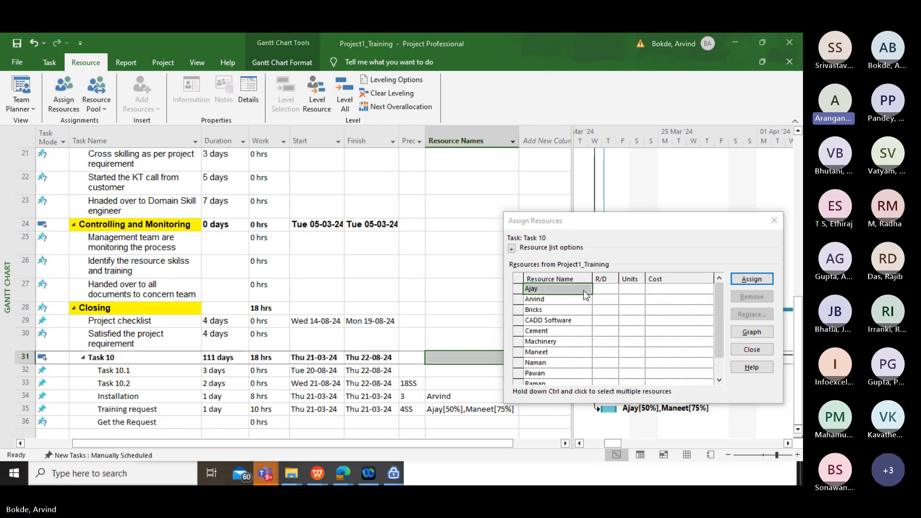
click(450, 395)
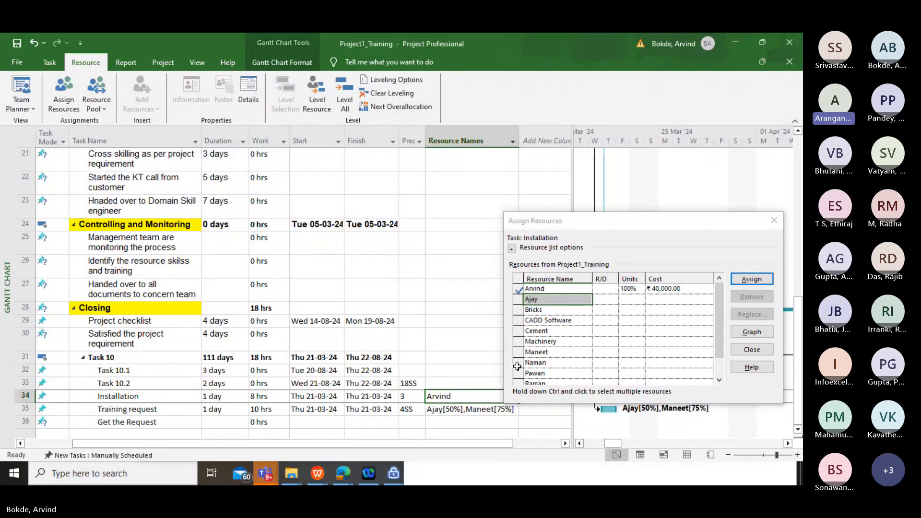
click(519, 364)
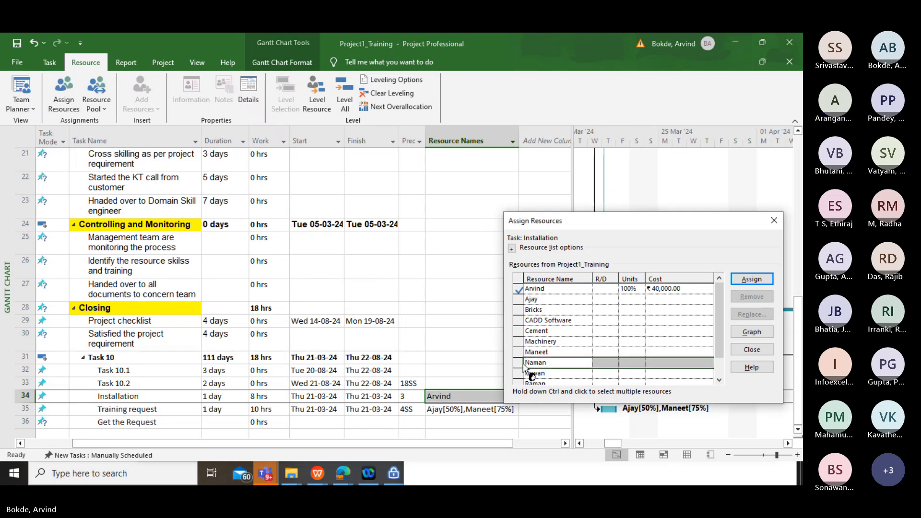
click(773, 221)
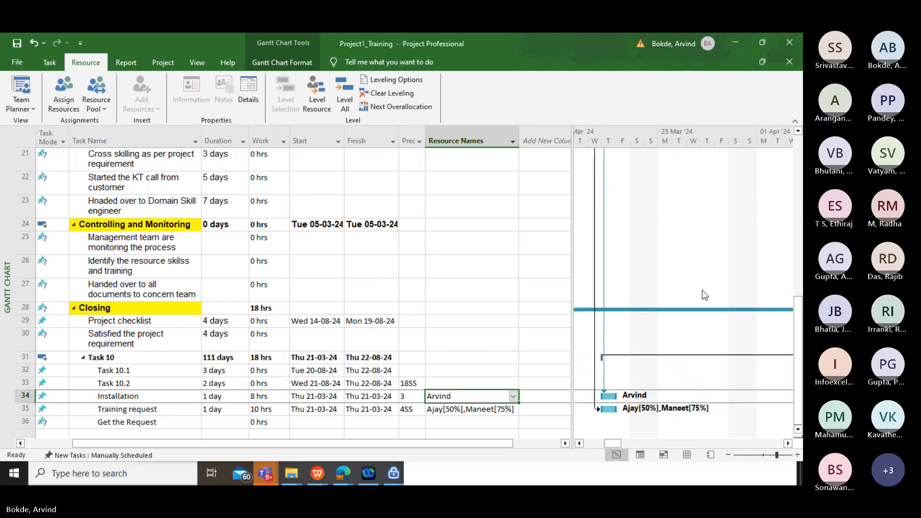
Examine the resource units and cost of the Installation task in Task Information, discarding any changes
click(496, 400)
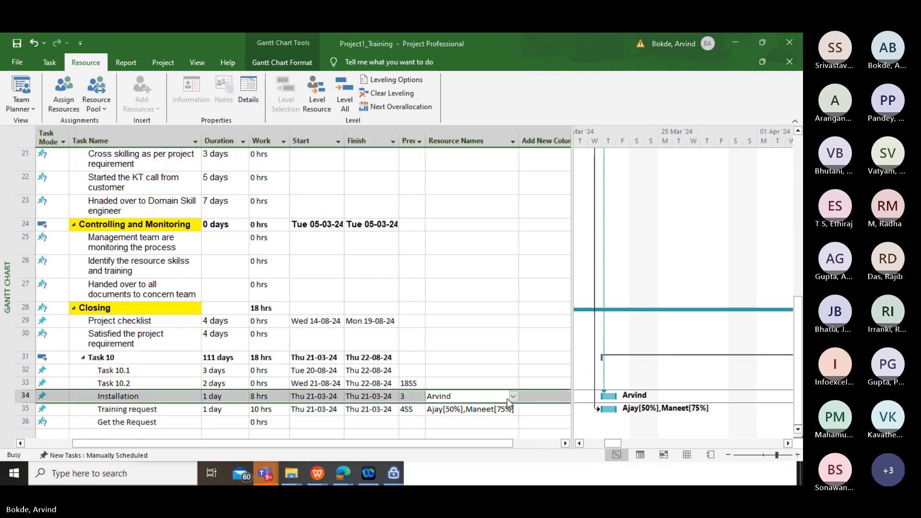
double_click(507, 399)
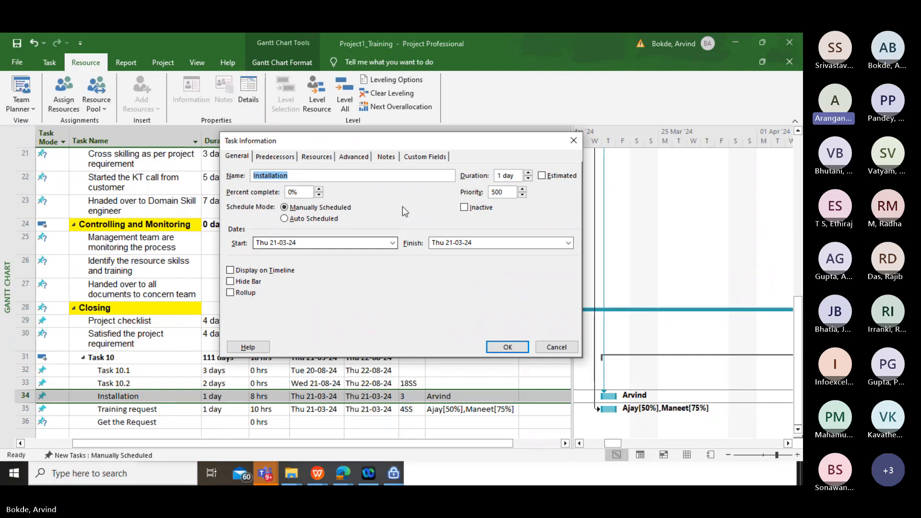
drag(400, 143, 355, 139)
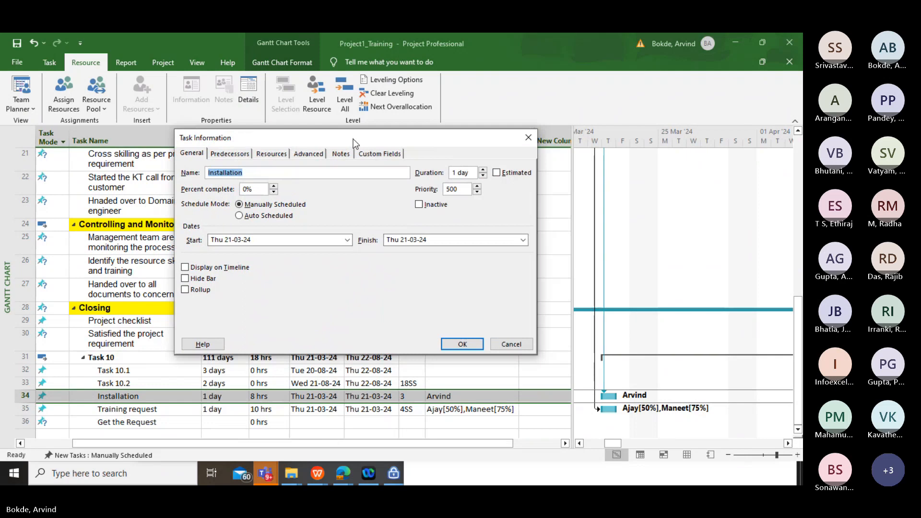
click(274, 154)
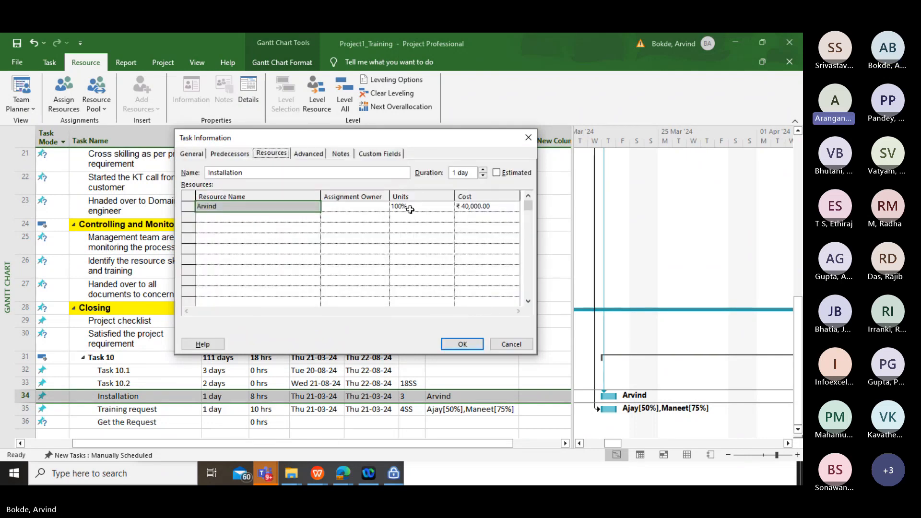
click(410, 209)
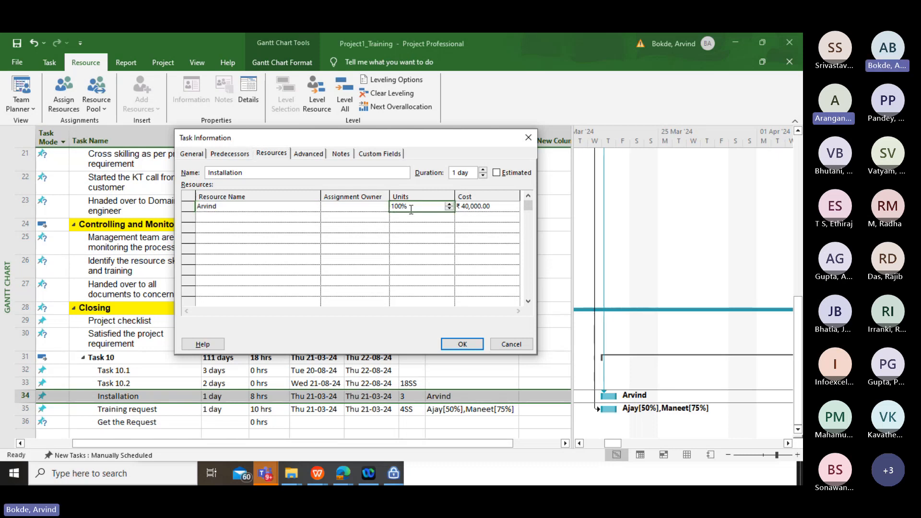
drag(438, 142, 365, 137)
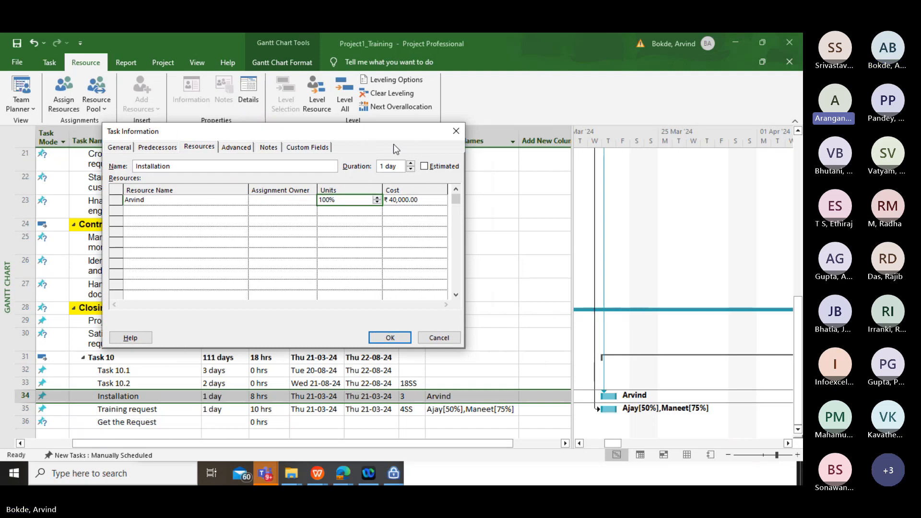
click(452, 132)
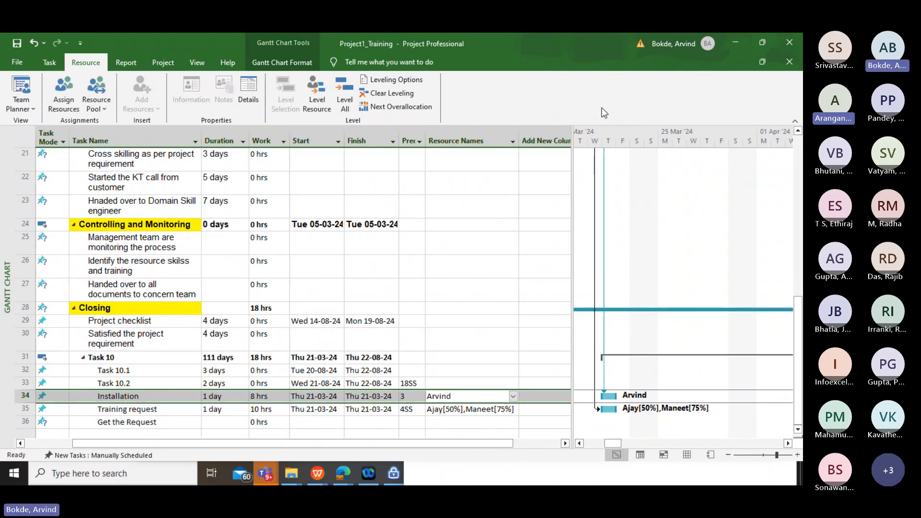
click(587, 94)
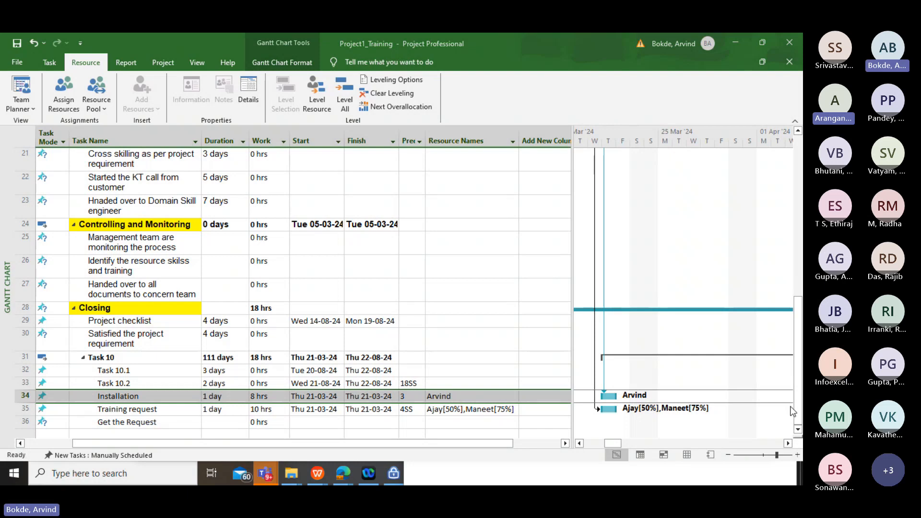
Format the Gantt bar of the Prepare the SOP task with a gold middle color
scroll(646, 315, up, 6)
scroll(665, 219, up, 1)
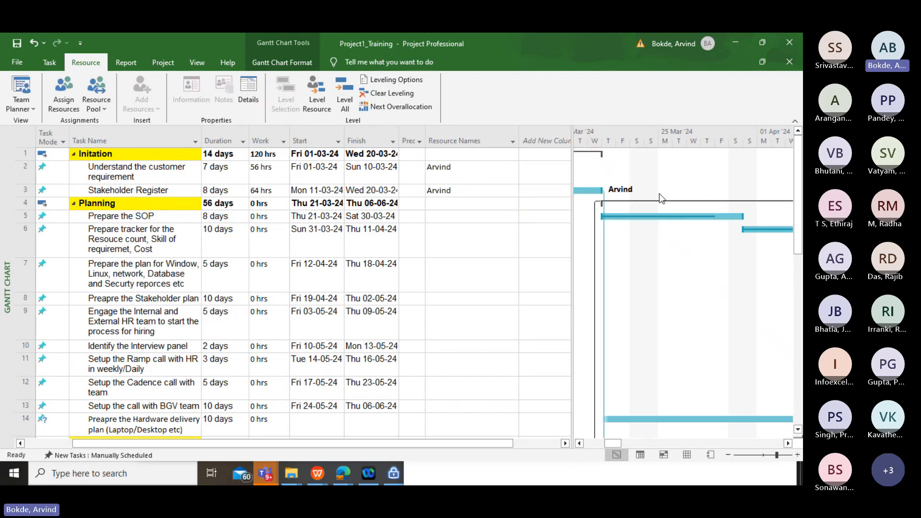
right_click(679, 217)
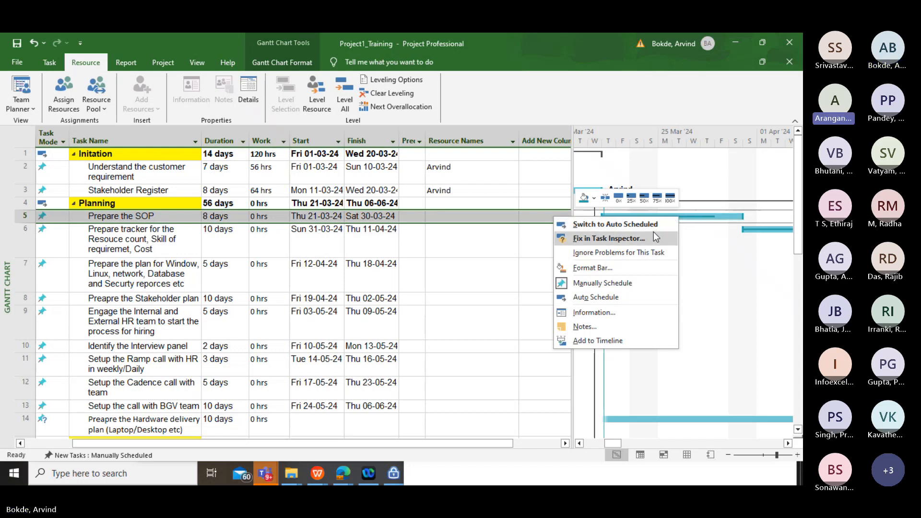
click(576, 267)
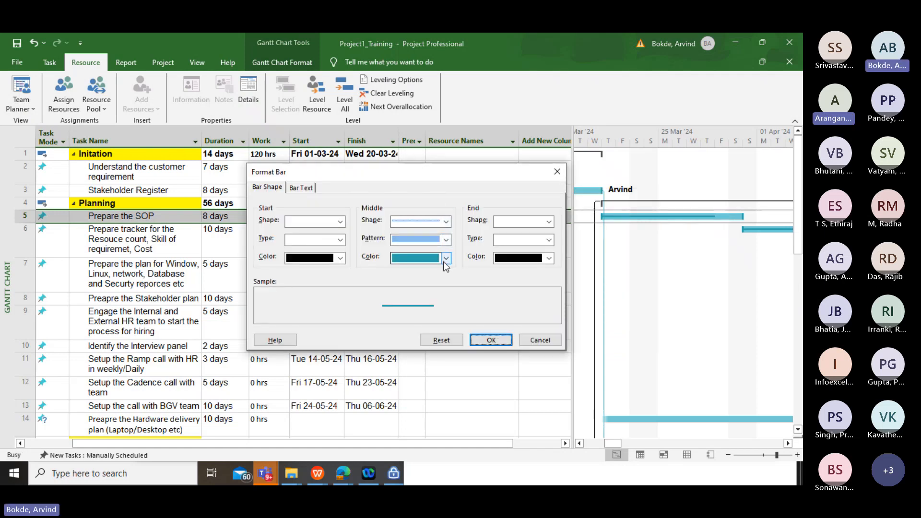
click(446, 222)
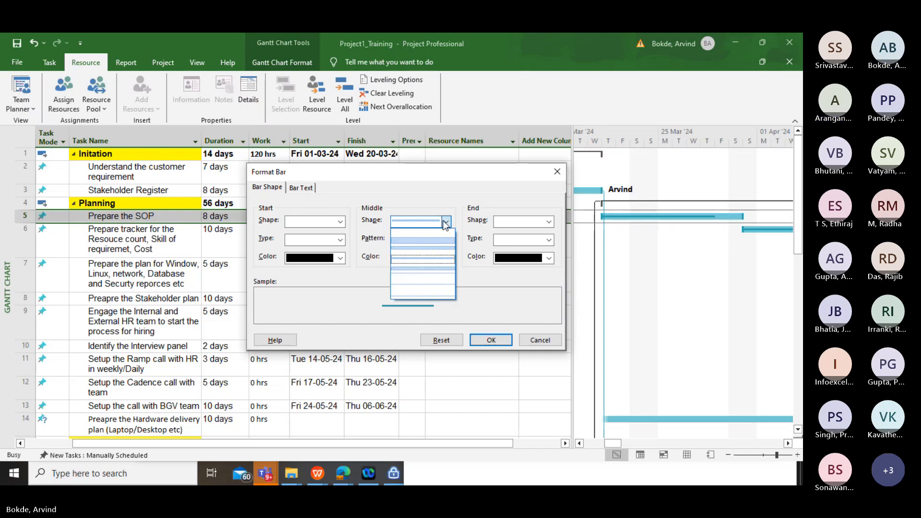
click(446, 222)
click(446, 258)
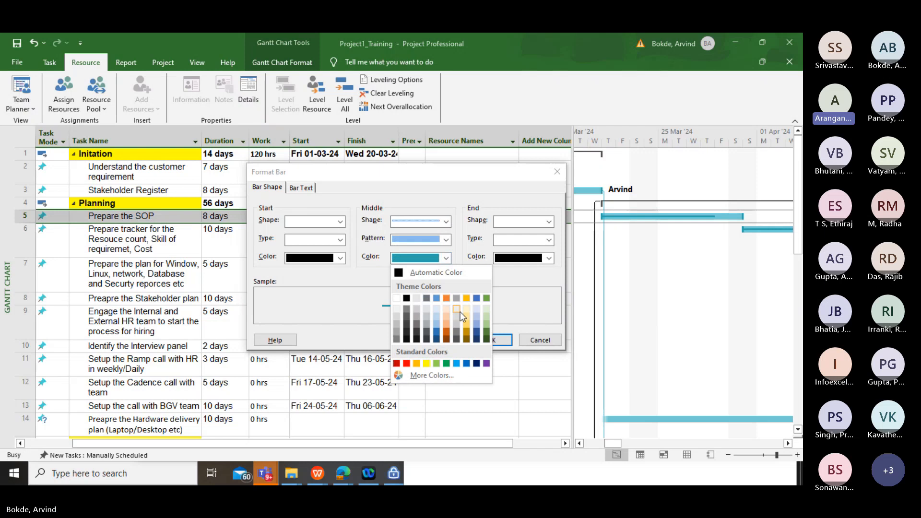
click(466, 298)
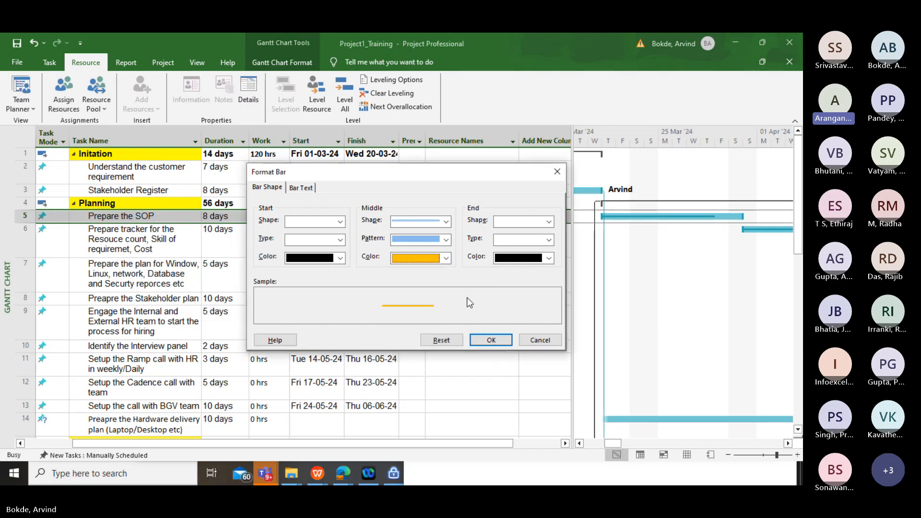
click(483, 342)
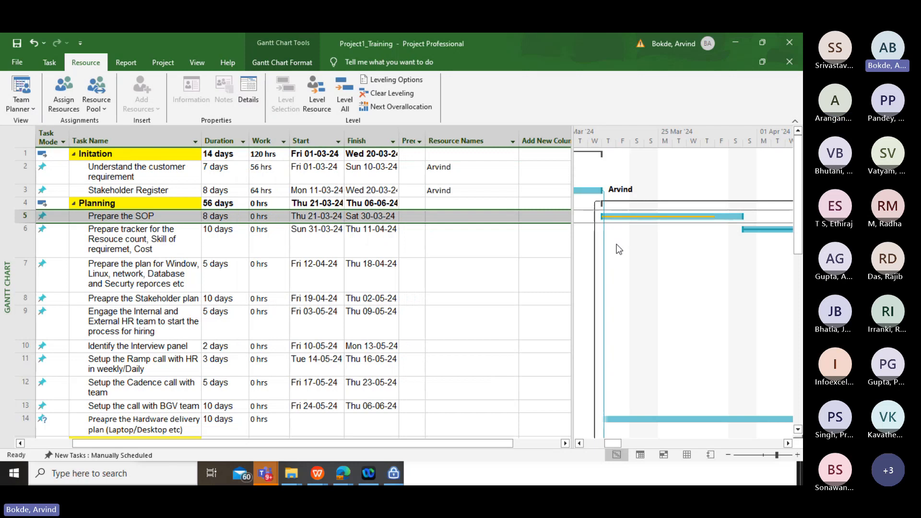
mouse_move(798, 225)
mouse_down()
mouse_move(789, 290)
mouse_move(787, 224)
mouse_up()
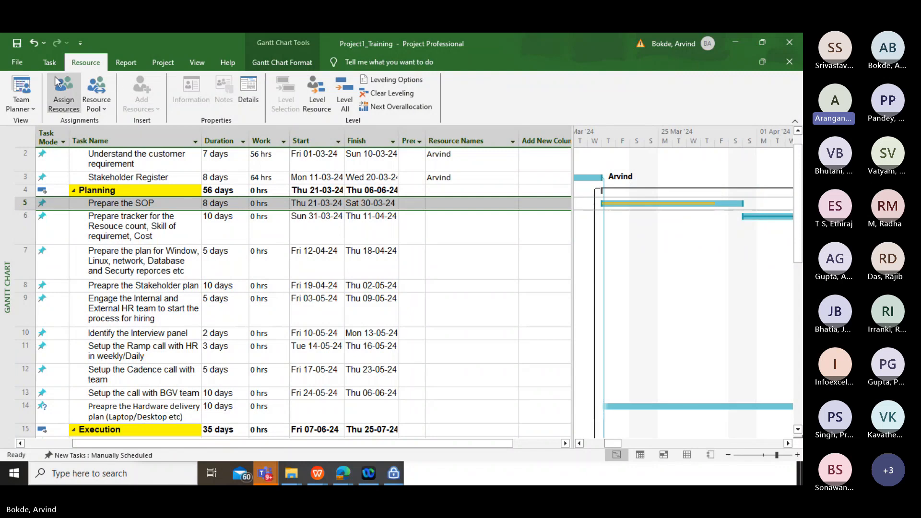
click(50, 62)
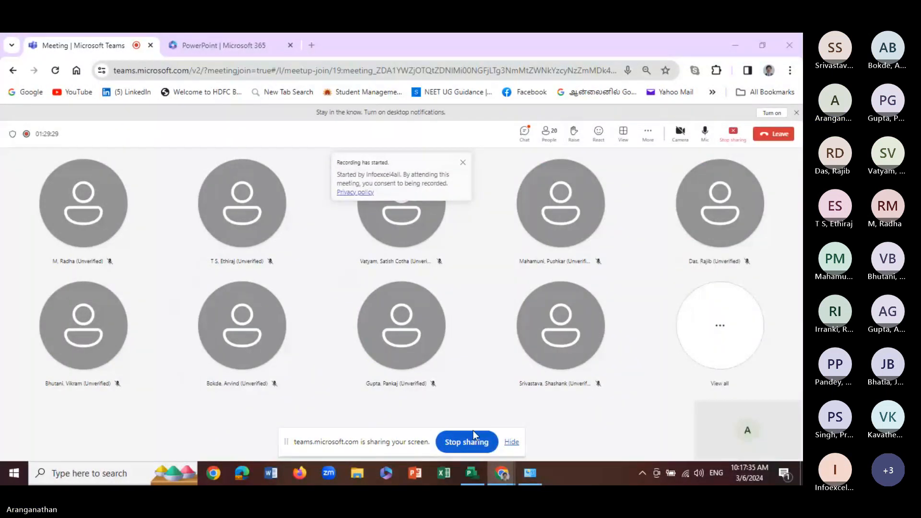
Bring the Resource Sheet of the MS Project Training Plan back into view
click(472, 473)
click(354, 345)
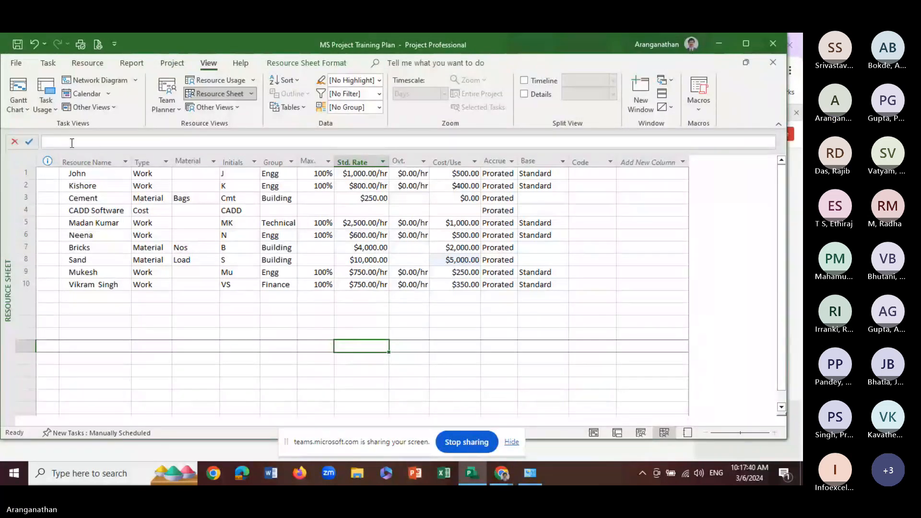
click(48, 63)
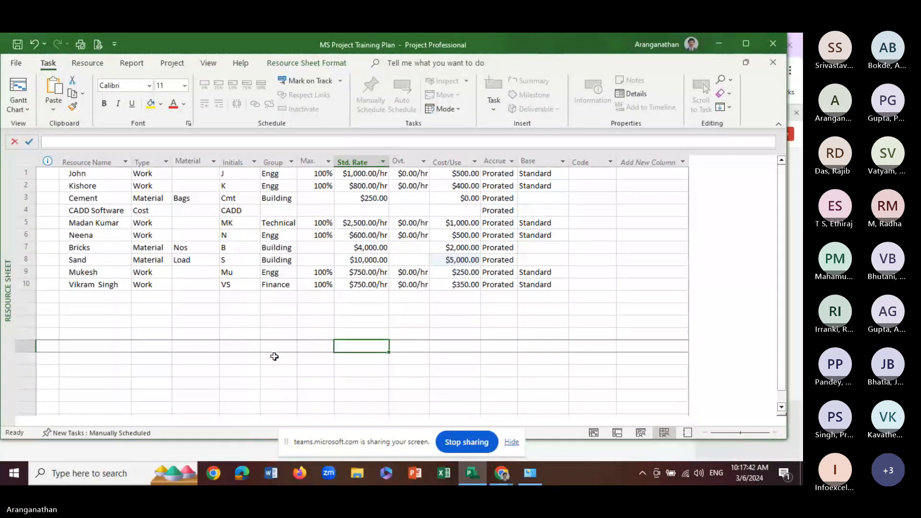
click(372, 294)
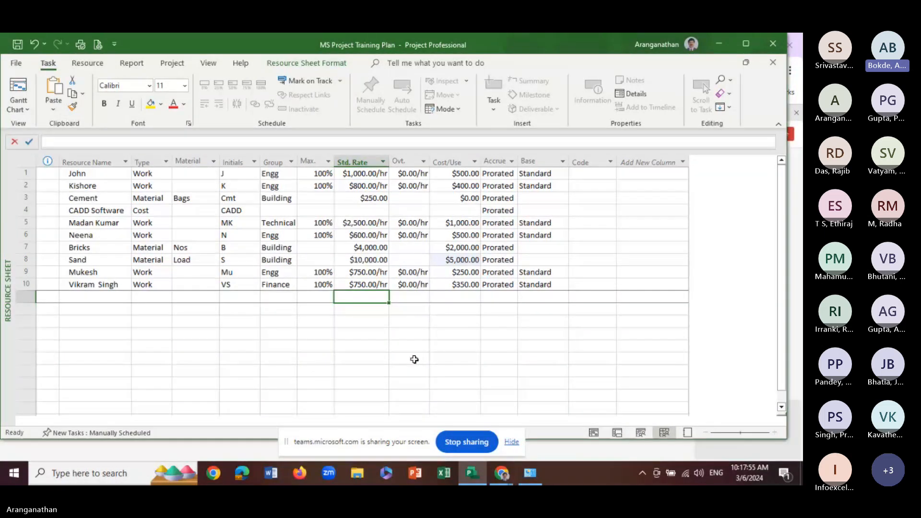
Insert an Actual Cost column before the Material column in the Resource Sheet
right_click(191, 160)
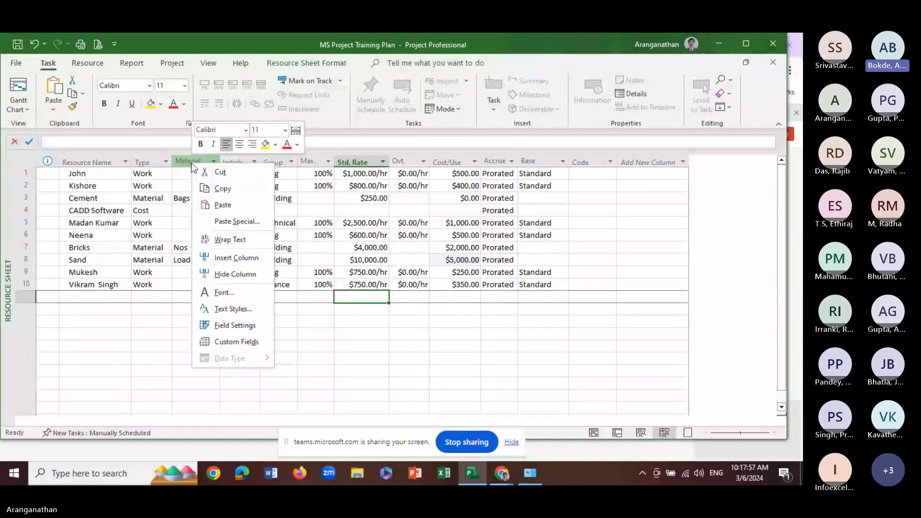
click(236, 257)
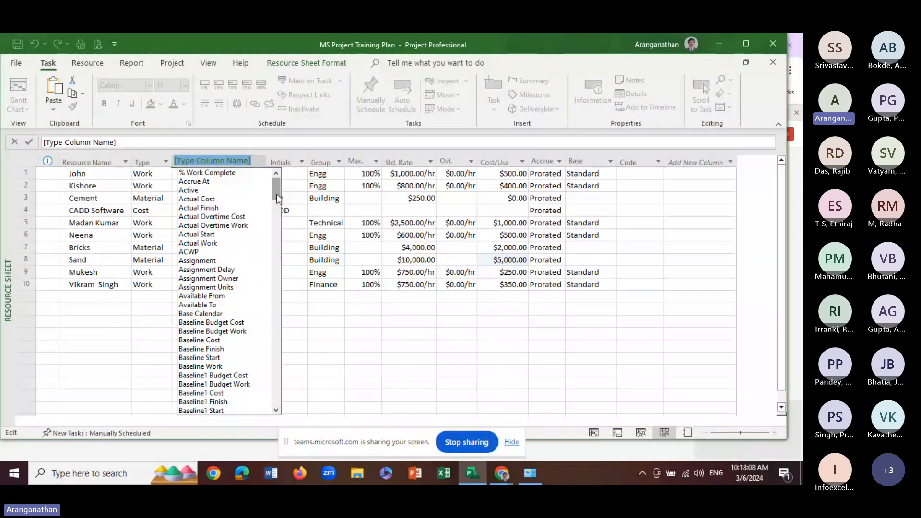
scroll(281, 199, down, 1)
drag(281, 197, 286, 373)
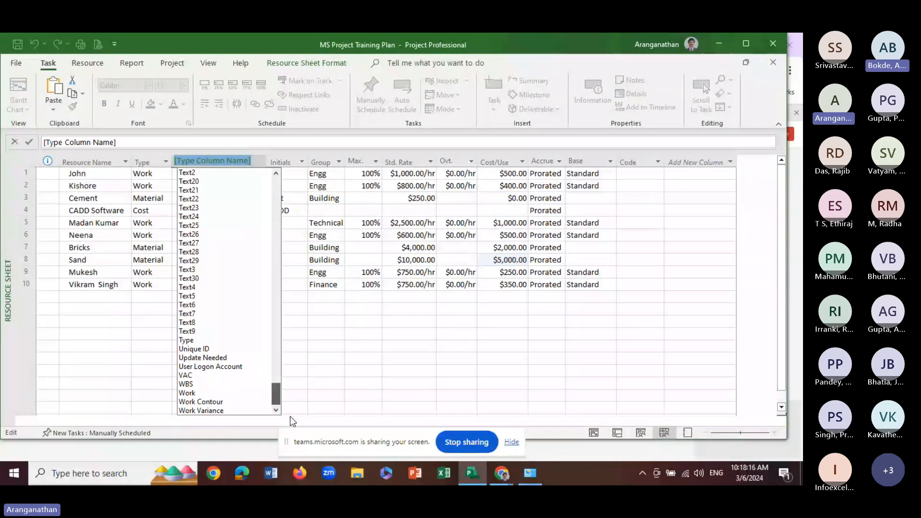
scroll(297, 331, up, 20)
scroll(294, 326, up, 20)
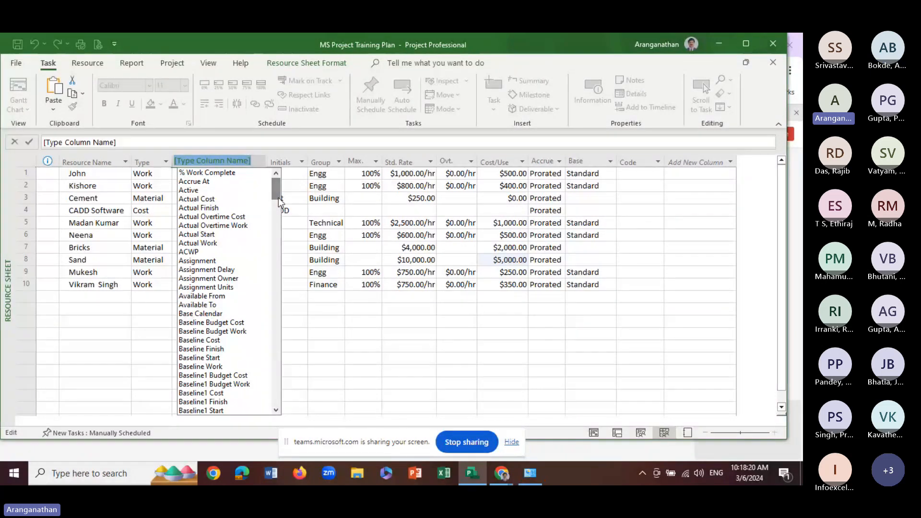
click(206, 199)
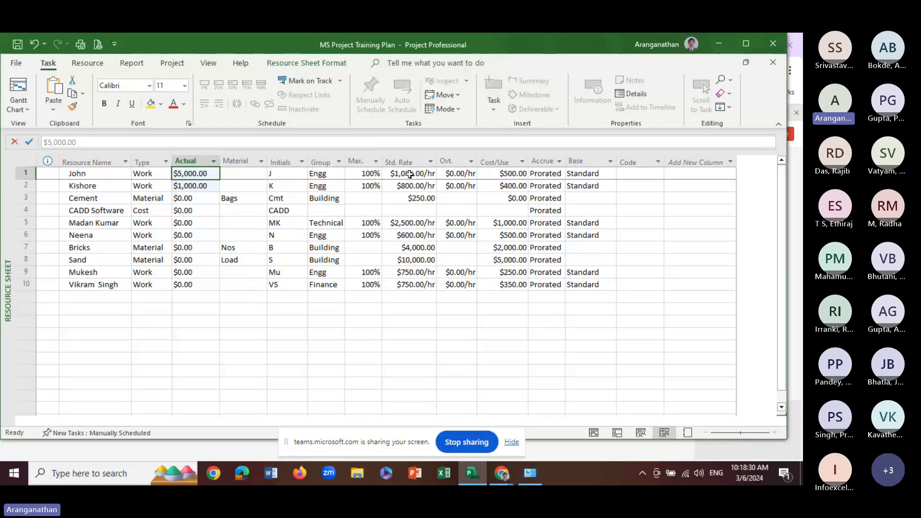
Check the first resource's standard rate and cost per use, and the actual cost of CADD Software
click(409, 174)
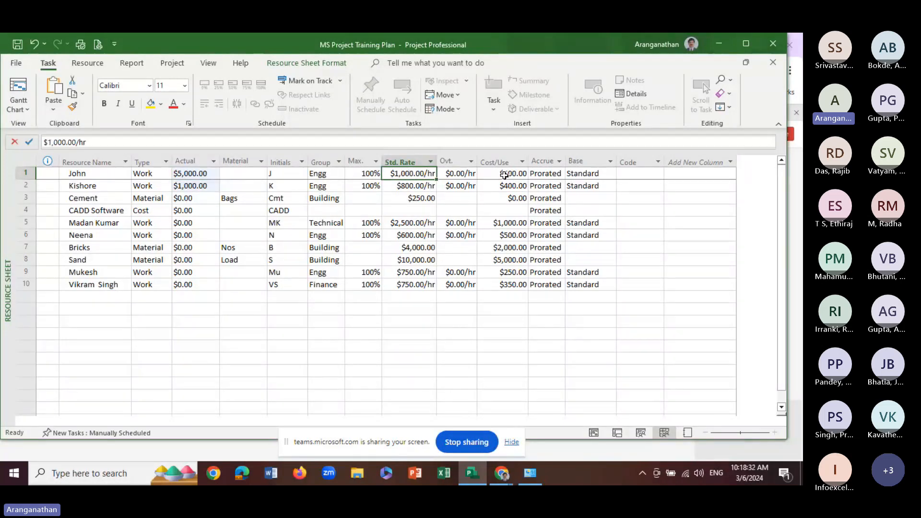
click(498, 173)
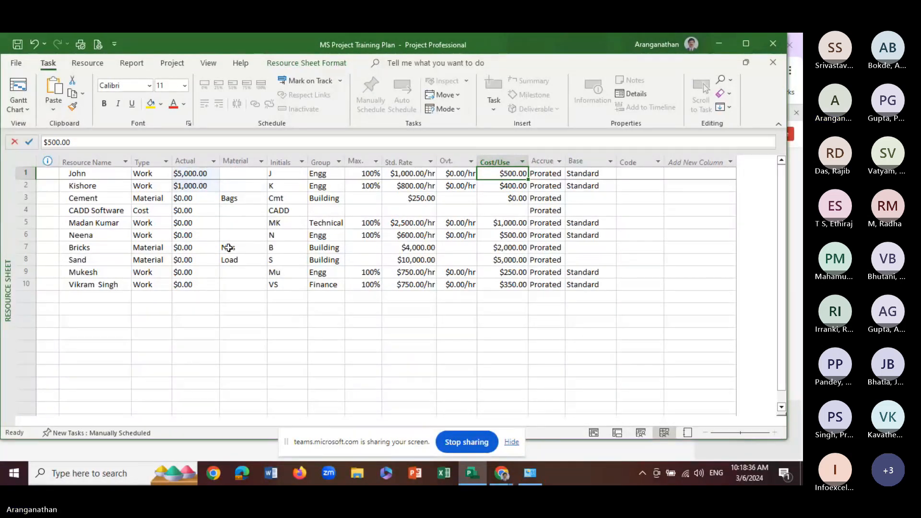
click(204, 213)
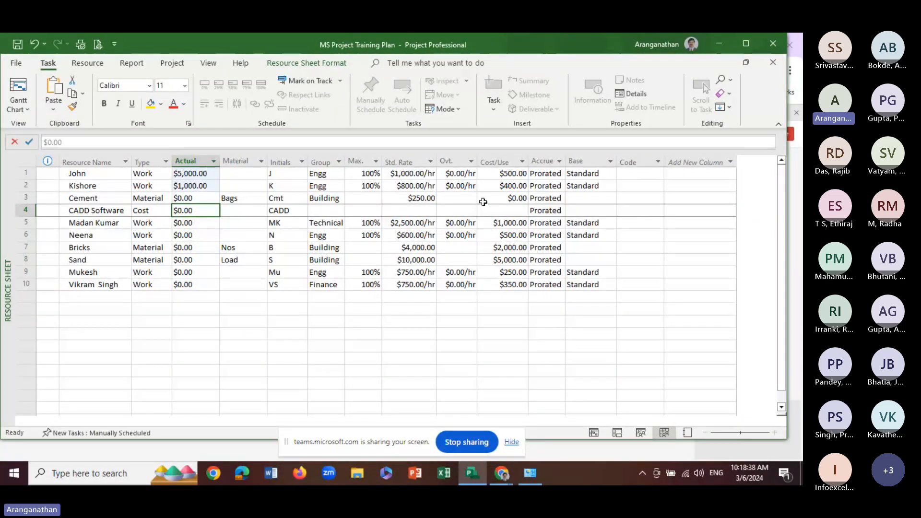
Hide the Actual Cost column in the Resource Sheet
click(193, 160)
right_click(194, 161)
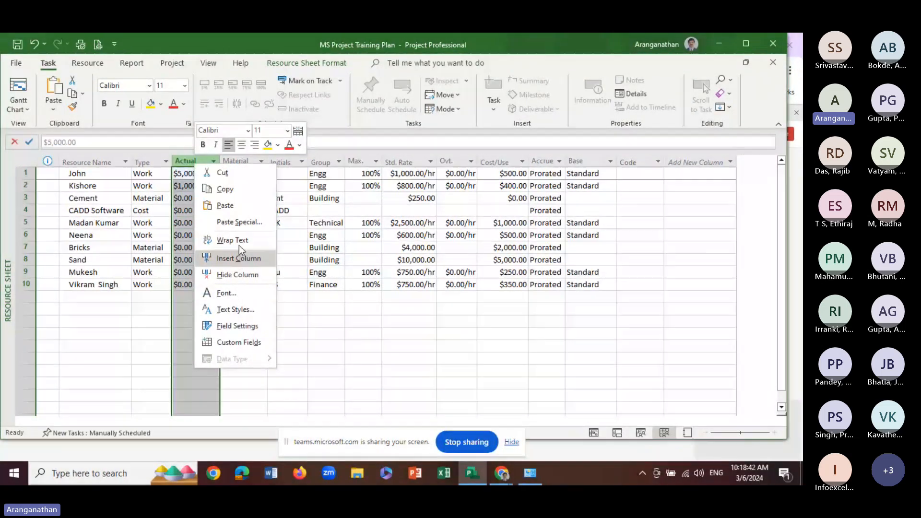
click(229, 177)
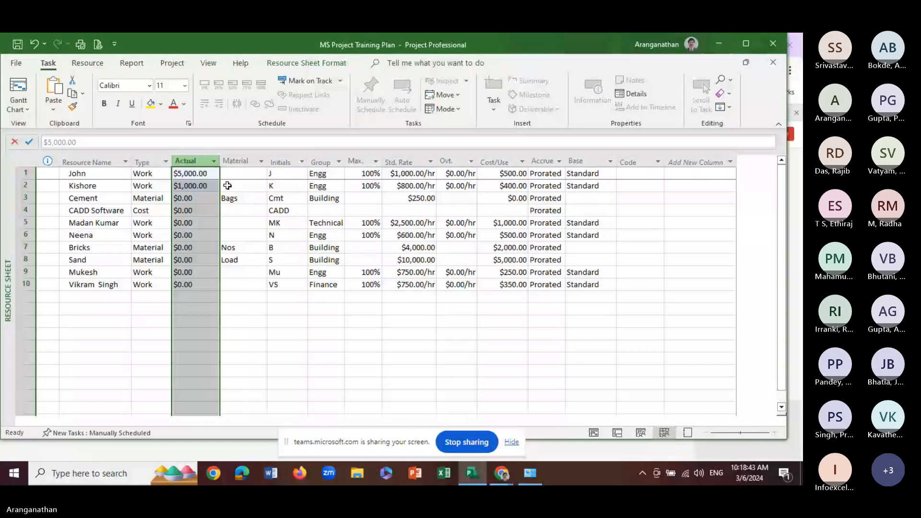
right_click(195, 165)
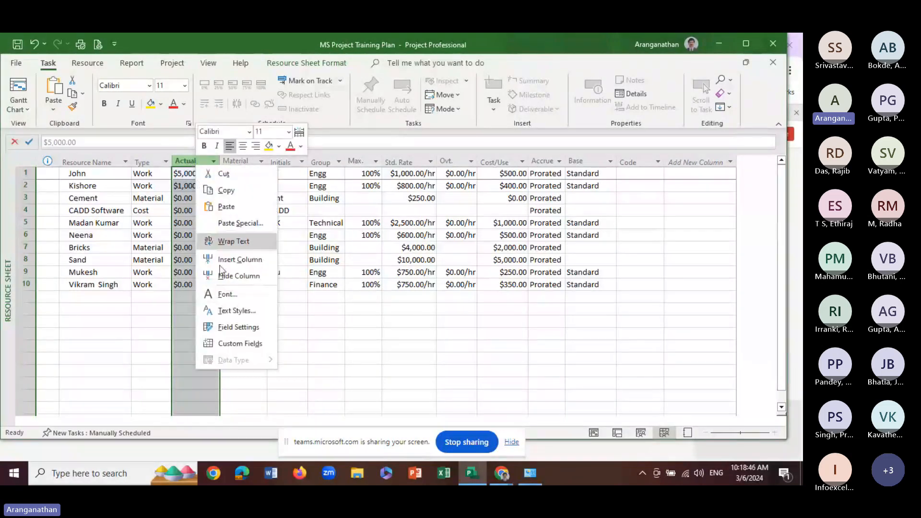
click(250, 277)
click(245, 223)
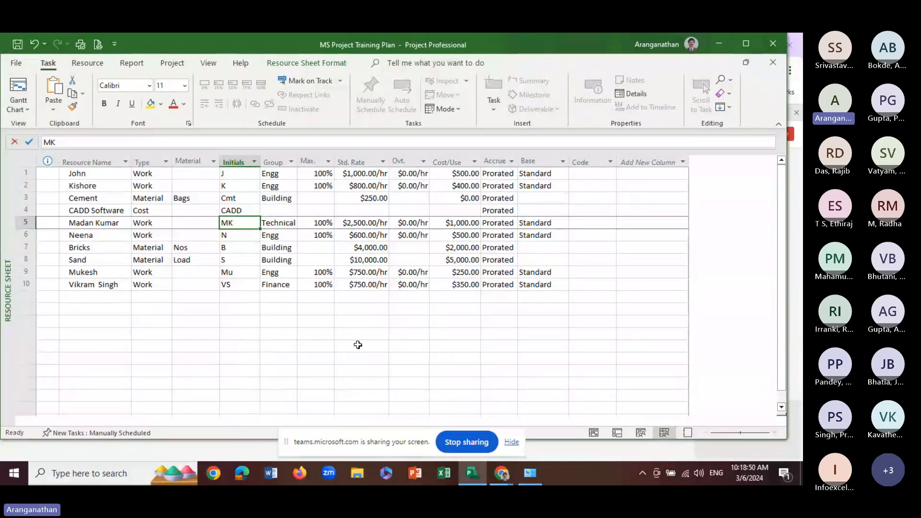
Return to the Gantt Chart and turn off automatically adding new resources and tasks in the project's advanced options
click(14, 91)
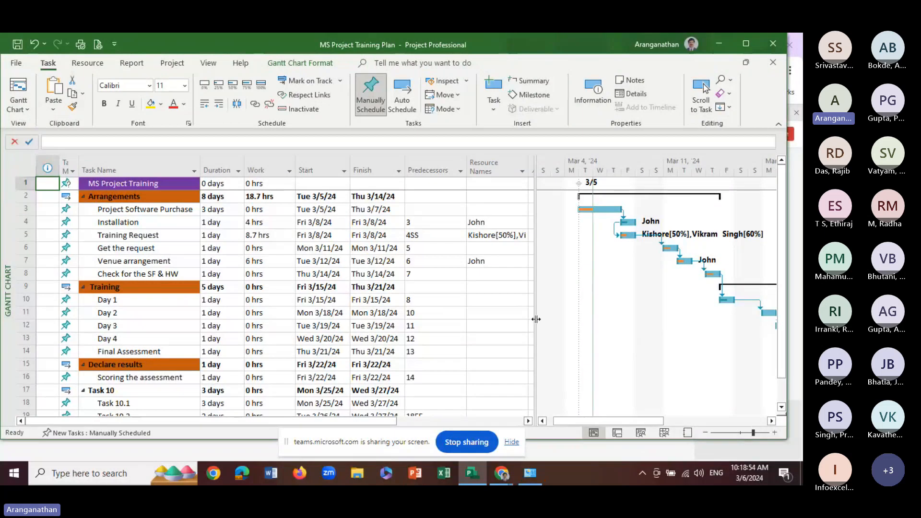
mouse_move(495, 320)
mouse_down()
mouse_move(477, 320)
mouse_move(487, 323)
mouse_up()
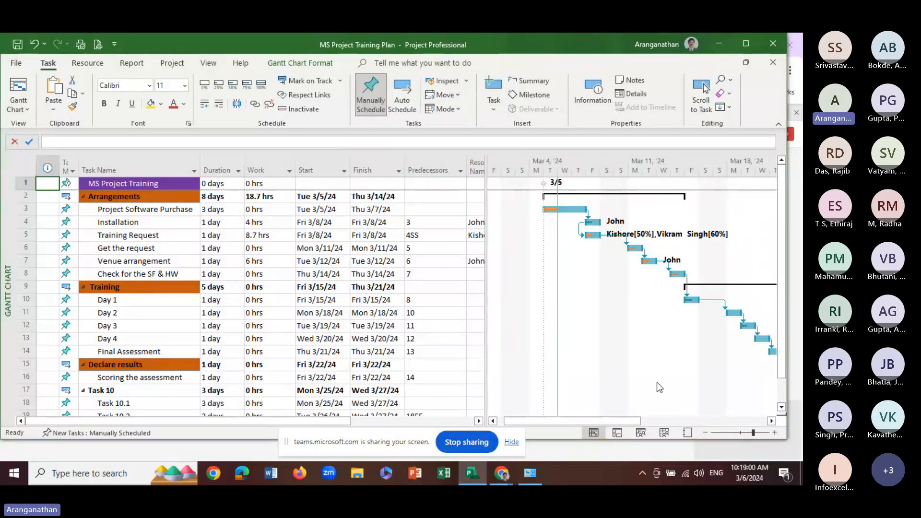
click(15, 66)
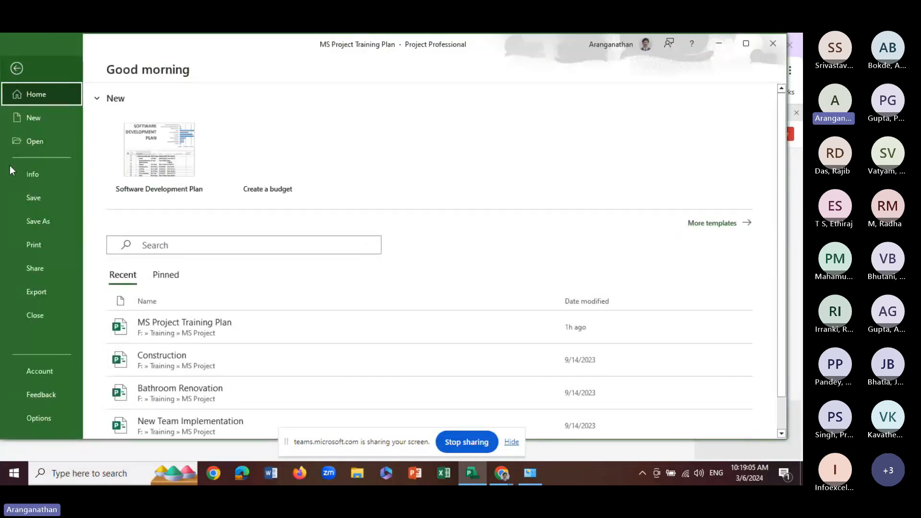
click(38, 415)
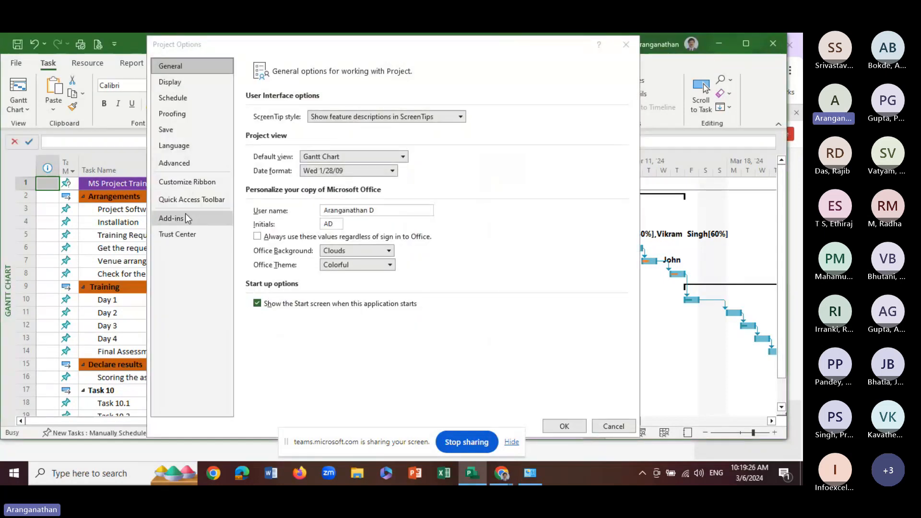
click(176, 165)
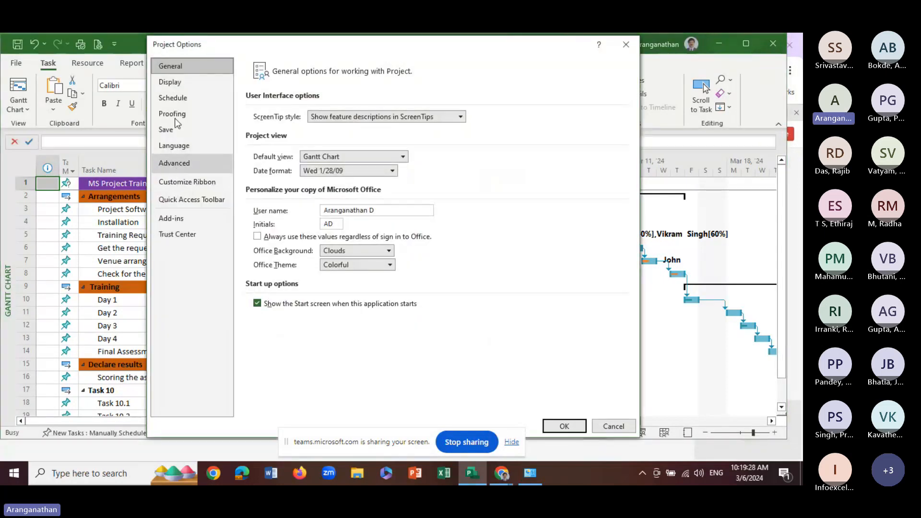
click(179, 67)
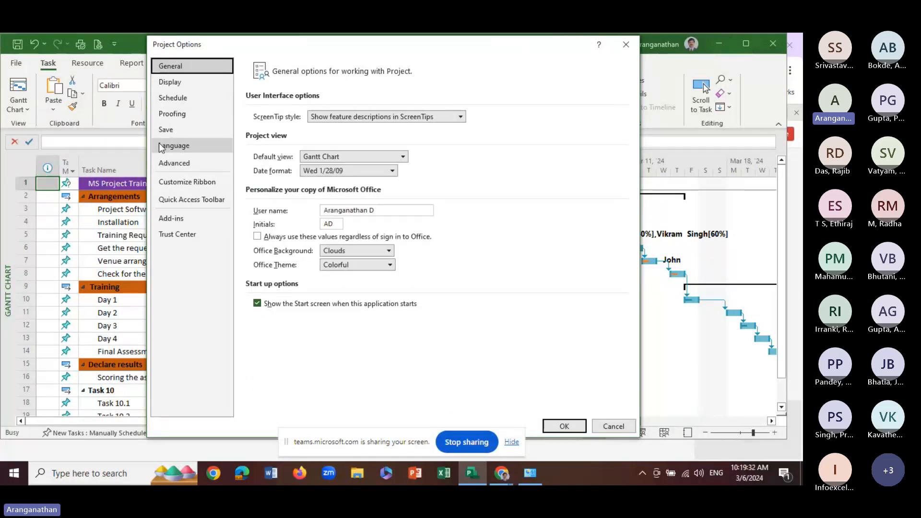
click(182, 169)
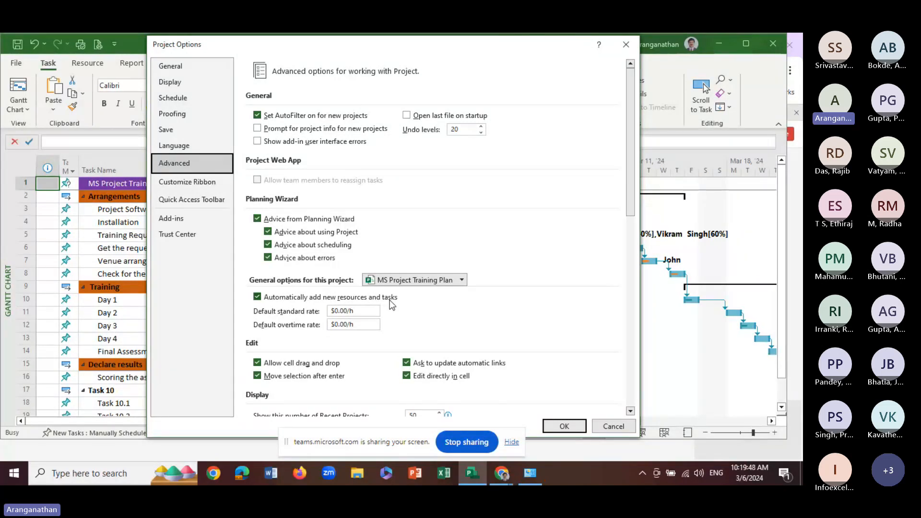
click(256, 298)
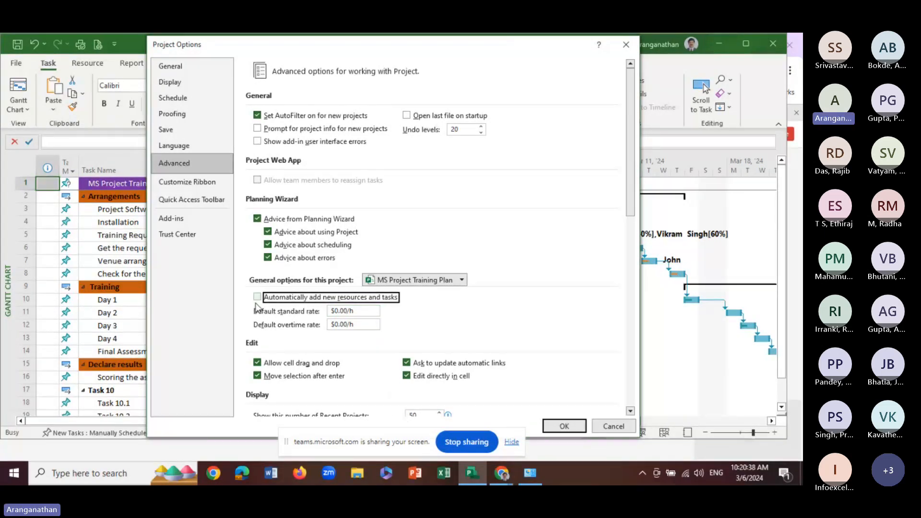
click(564, 426)
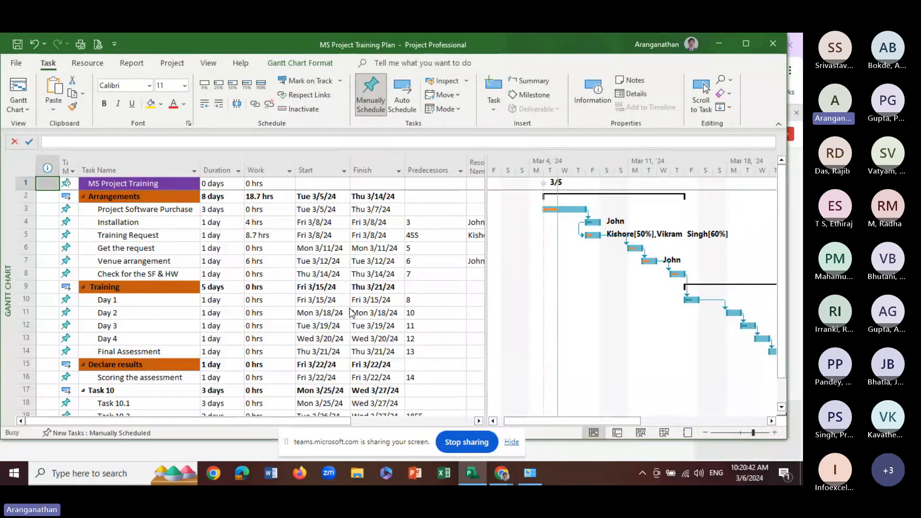
Assign the Installation task's resource to the Get the request task as well, using the Resource Names column
click(348, 313)
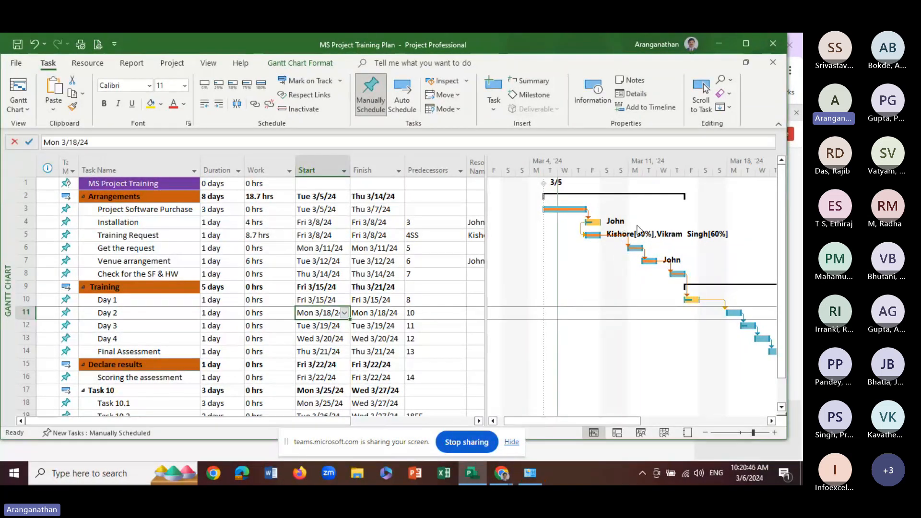
click(386, 274)
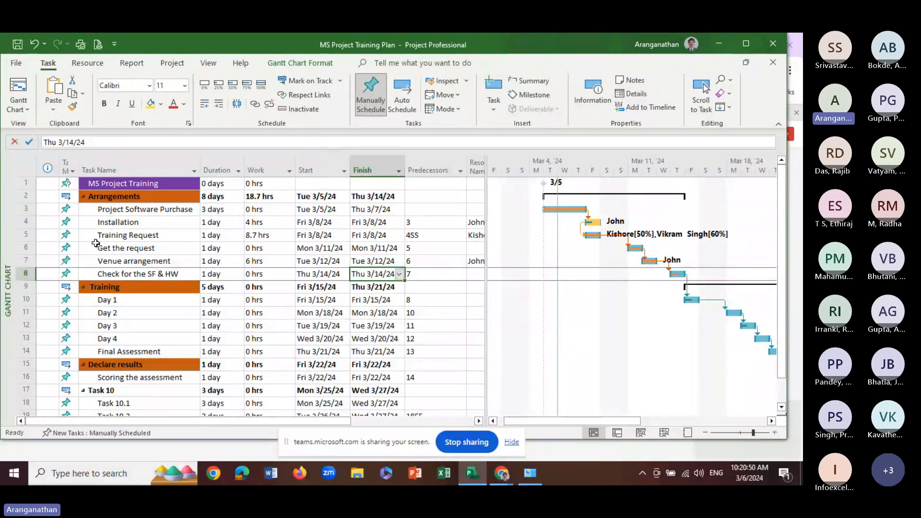
click(131, 235)
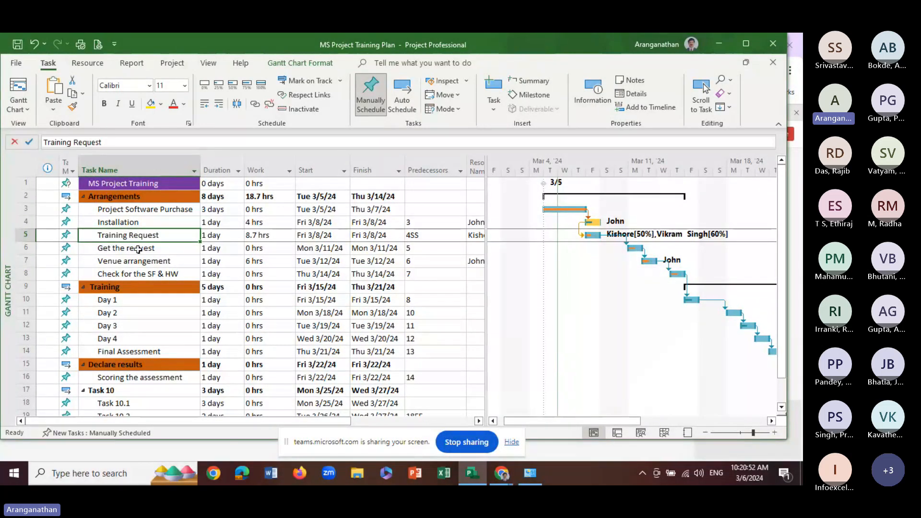
click(138, 250)
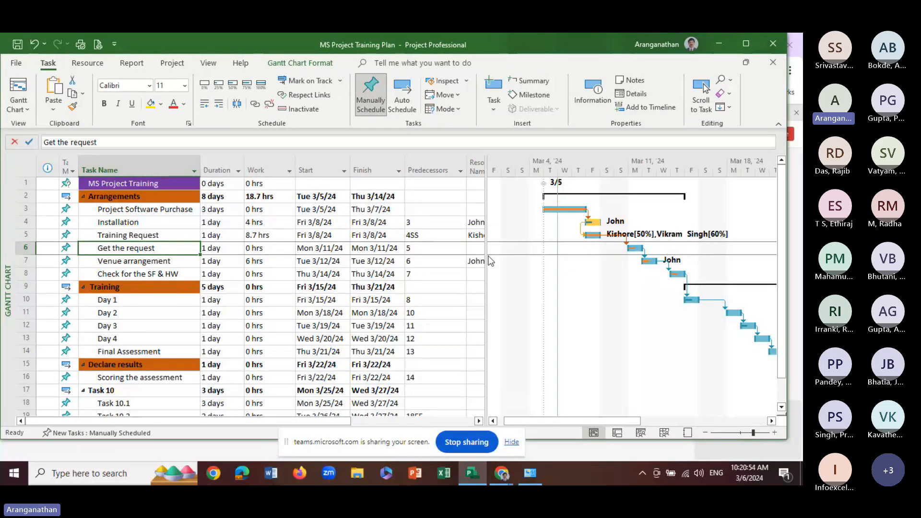
drag(485, 260, 557, 262)
click(525, 248)
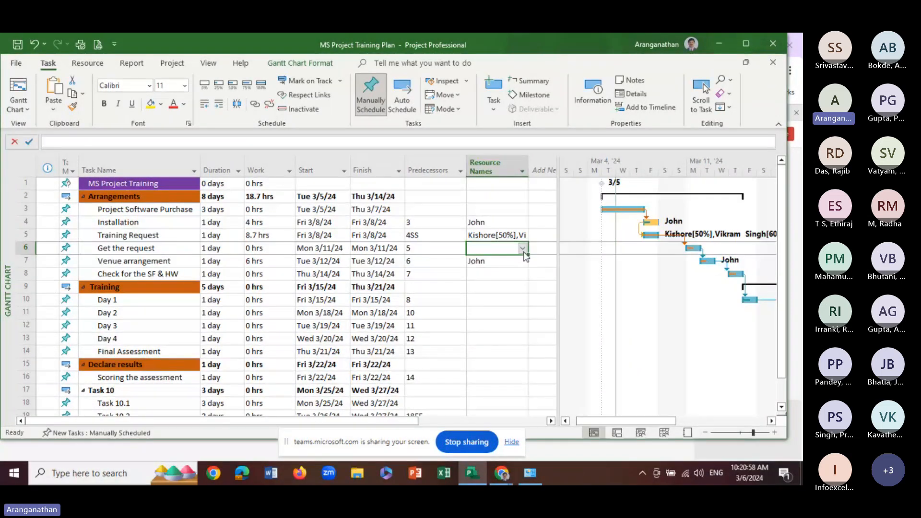
click(522, 248)
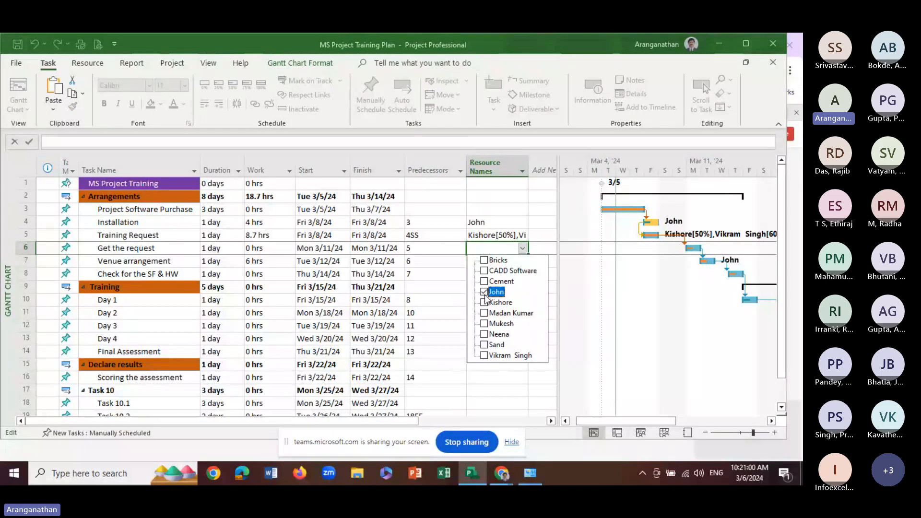
click(484, 292)
click(376, 300)
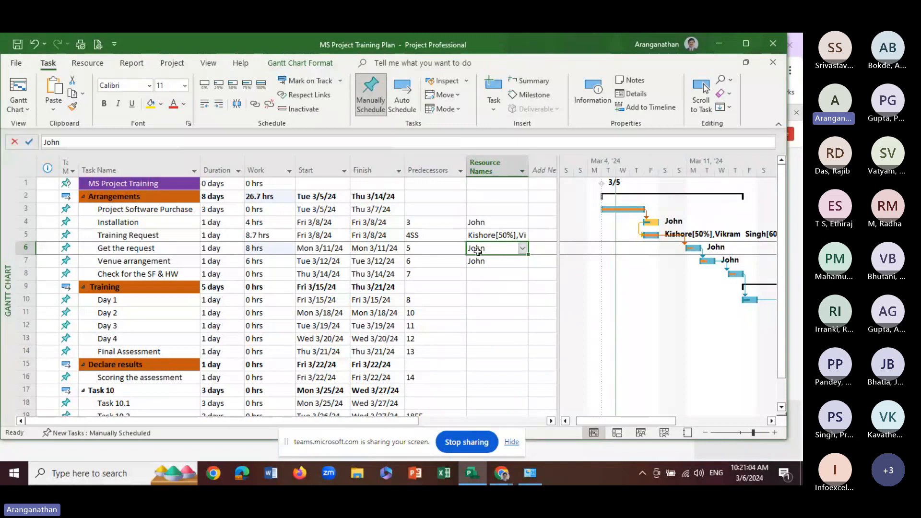
Set the work of the Get the request task to 4 hrs
click(259, 249)
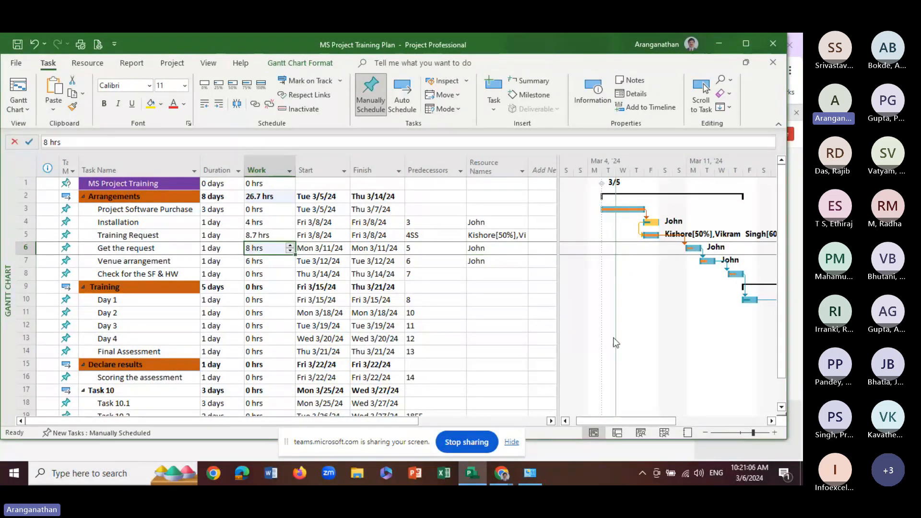
click(224, 248)
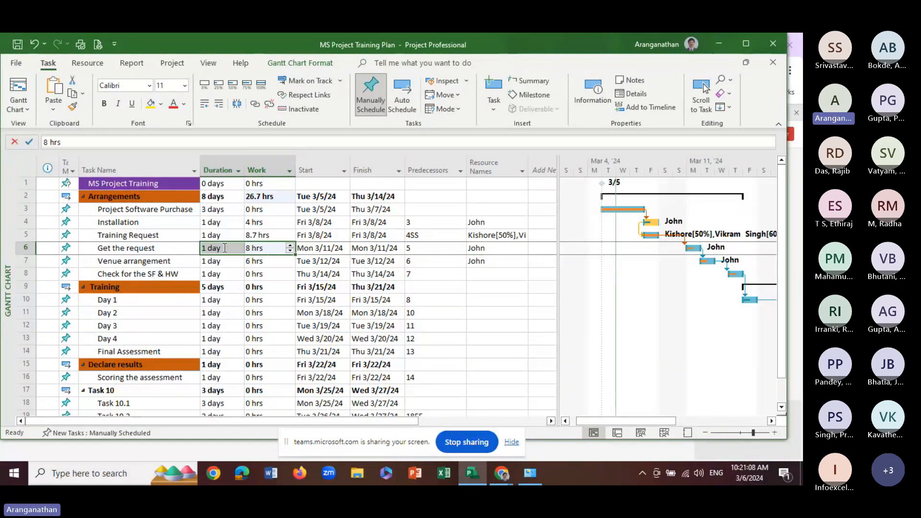
click(290, 251)
click(289, 251)
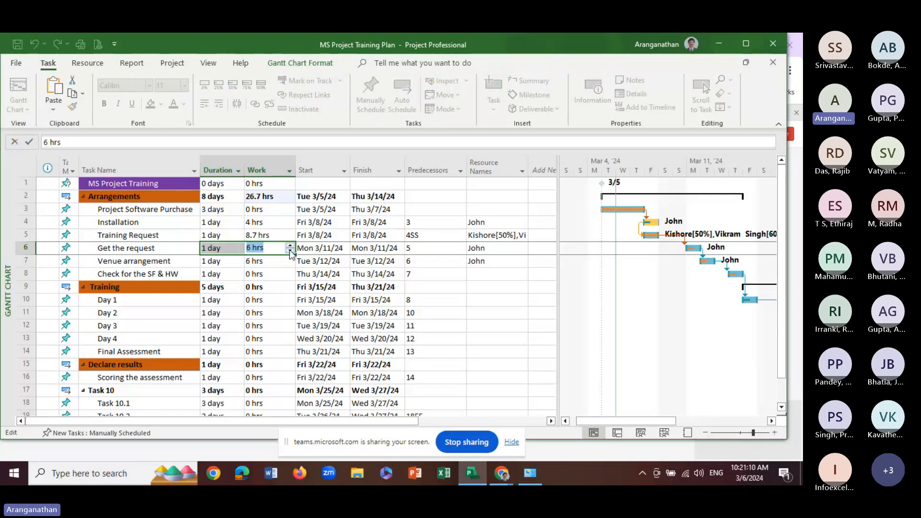
click(290, 251)
click(290, 251)
click(279, 260)
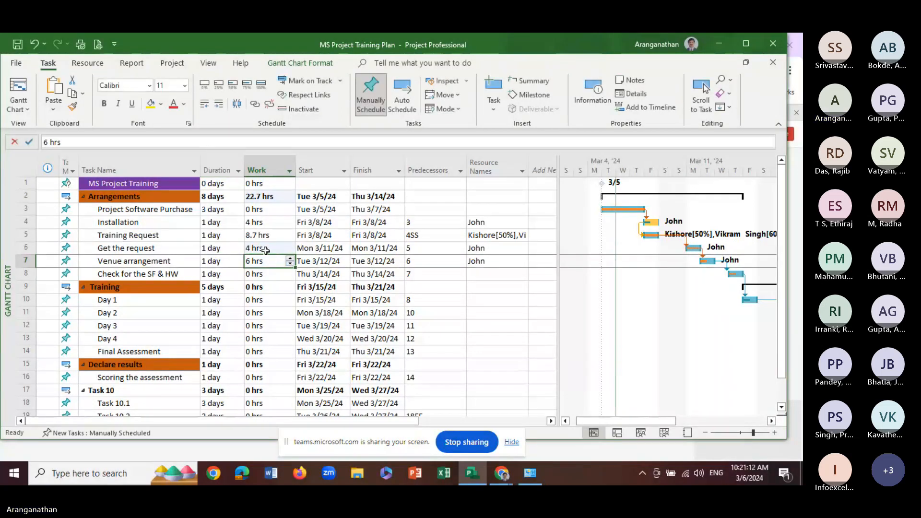
click(265, 251)
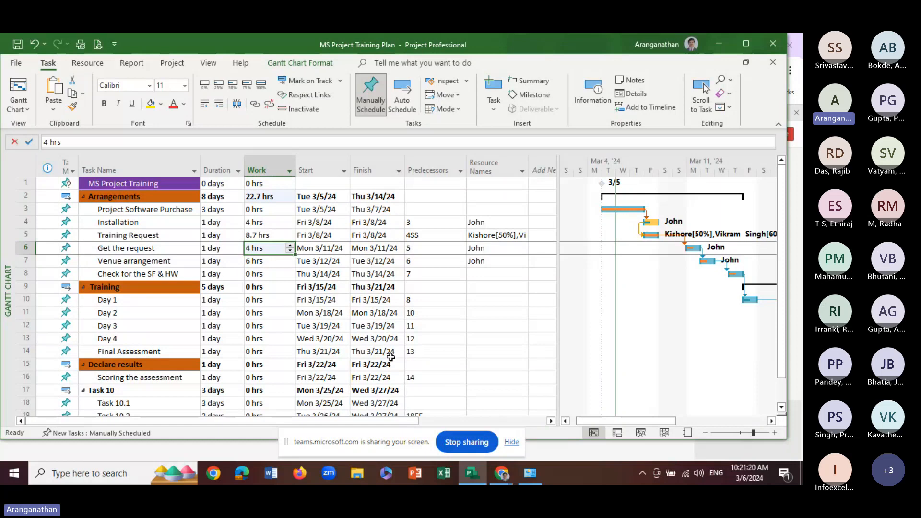
Show the Task Form details below the Gantt Chart for the Get the request task
click(211, 63)
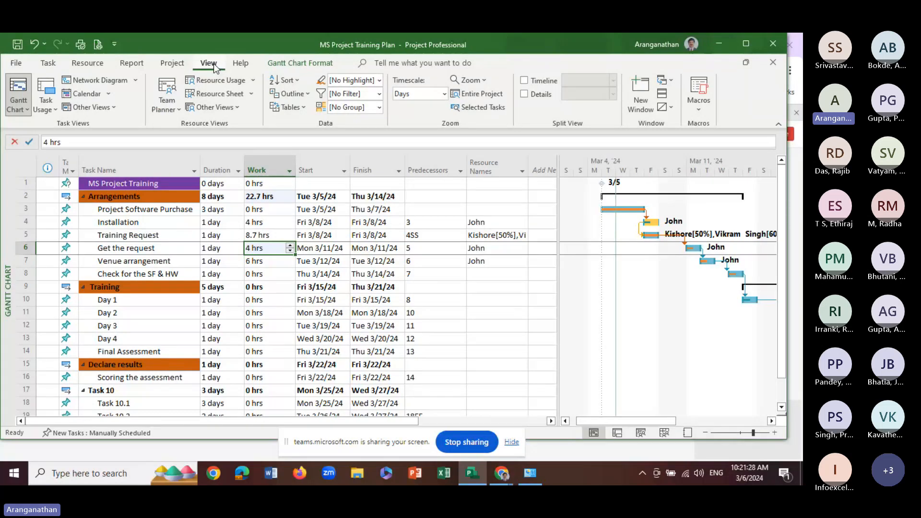
click(526, 96)
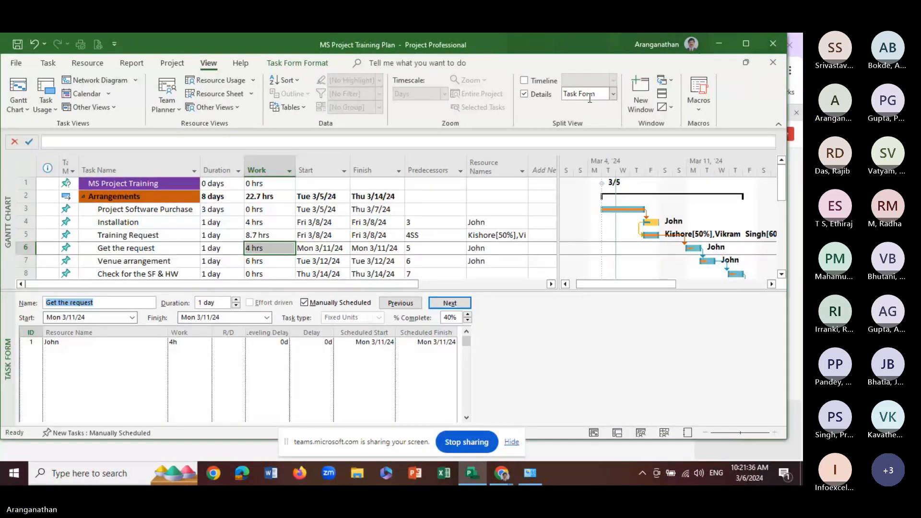
View the Get the request task's resource in the Resource Form details and return the details view to the Task Form
click(614, 94)
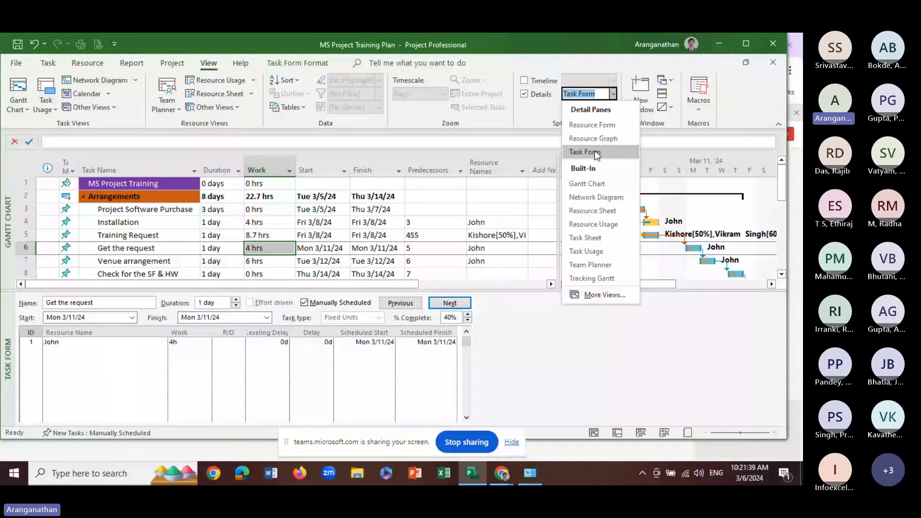
click(595, 126)
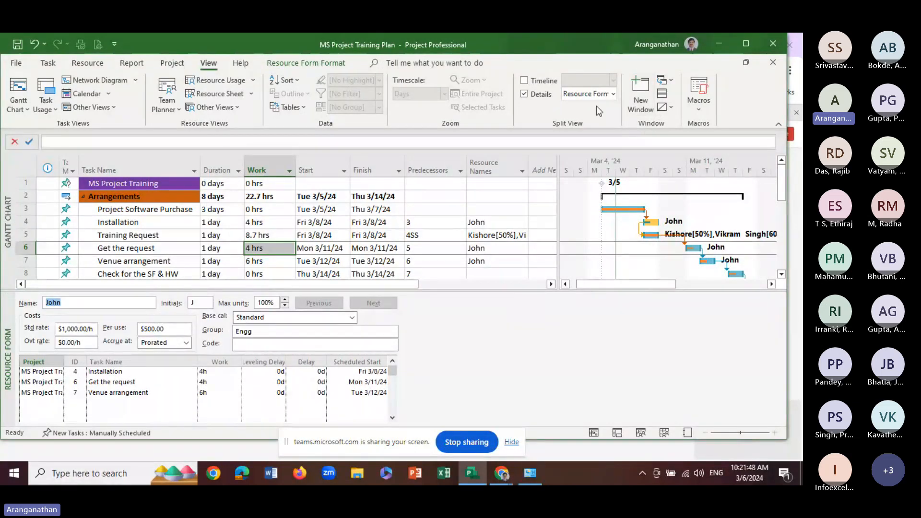
click(613, 94)
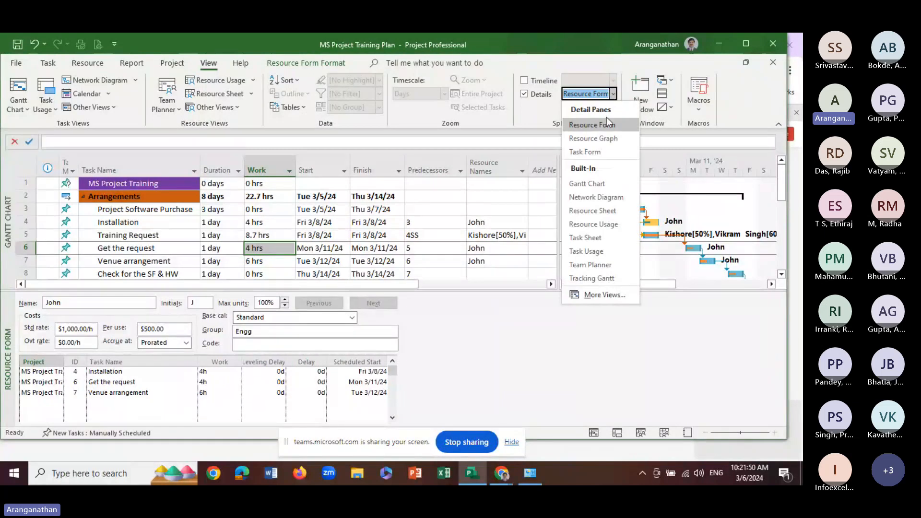
click(592, 153)
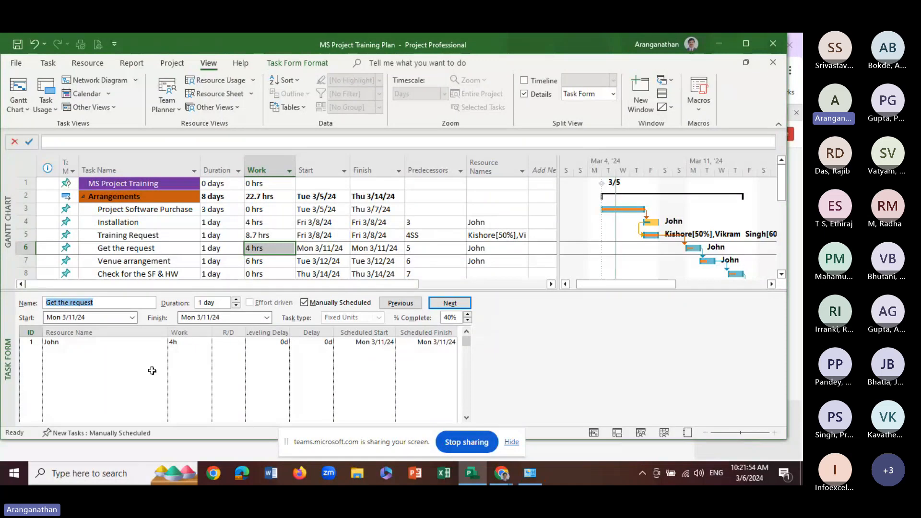
Enlarge the task table and review the Task Form assignments of the tasks from Training Request to Check for the SF & HW, ending on Training Request
click(114, 254)
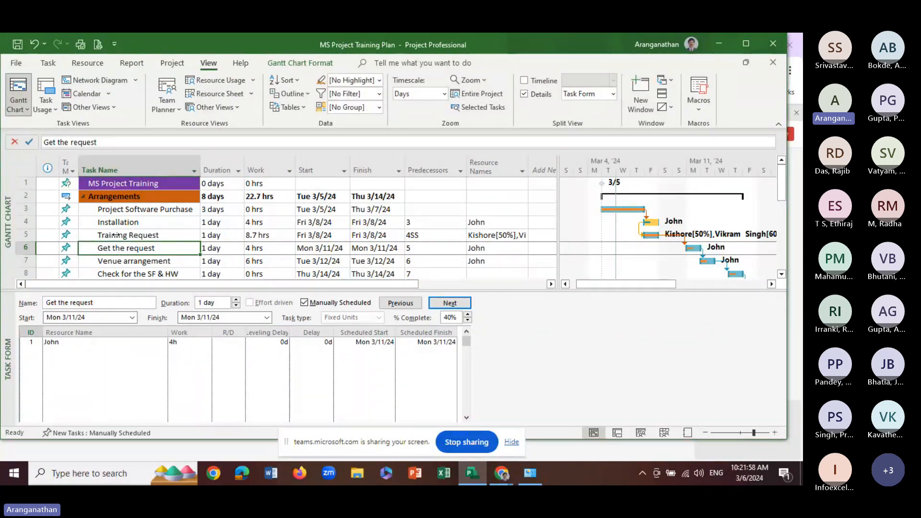
click(118, 237)
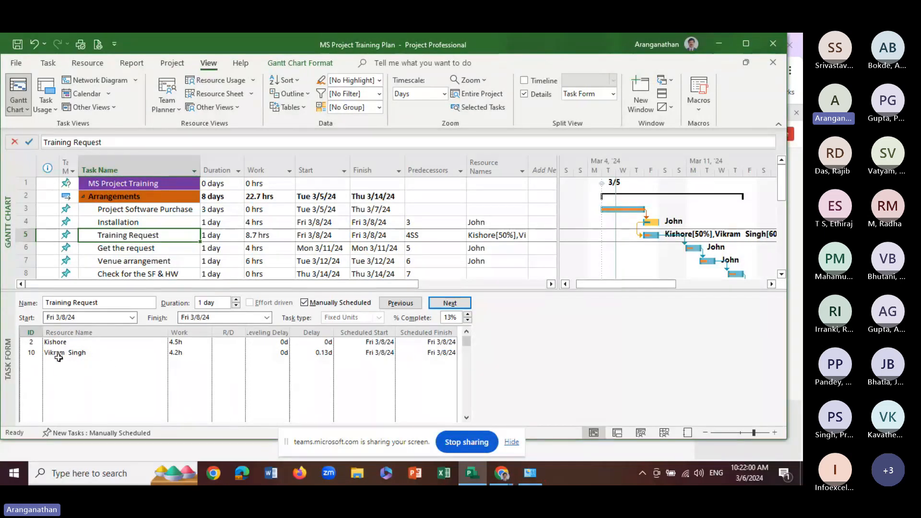
drag(84, 291, 84, 314)
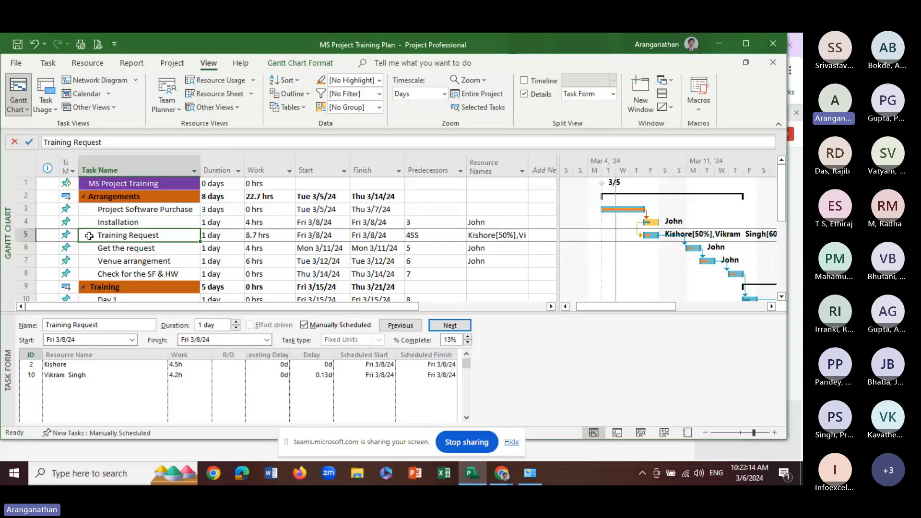
click(115, 248)
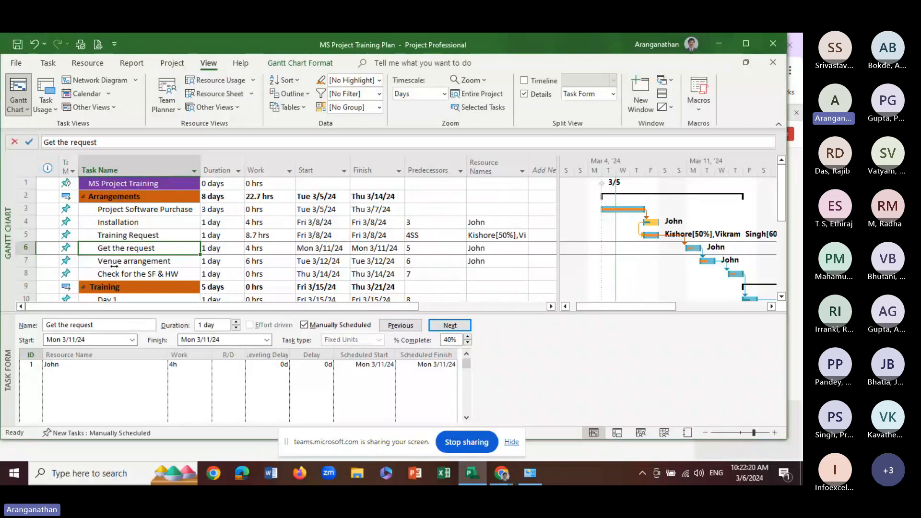
click(114, 261)
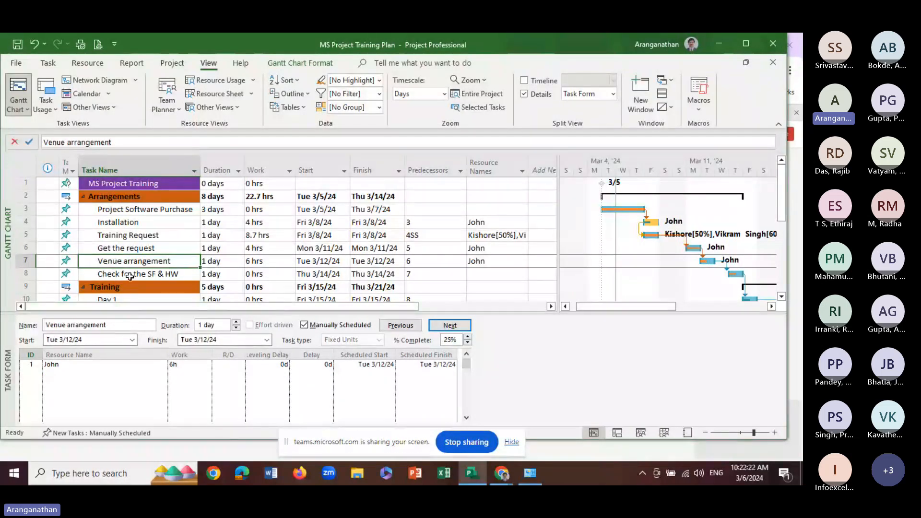
click(130, 276)
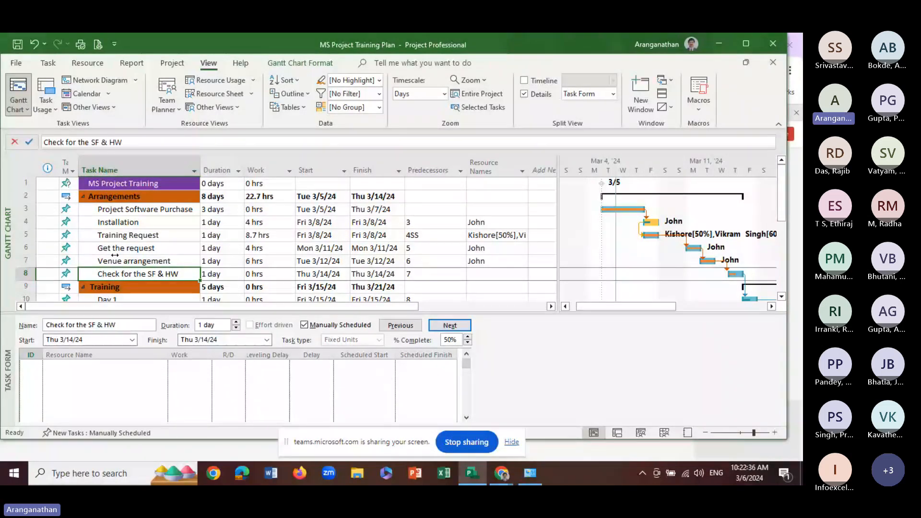
click(117, 235)
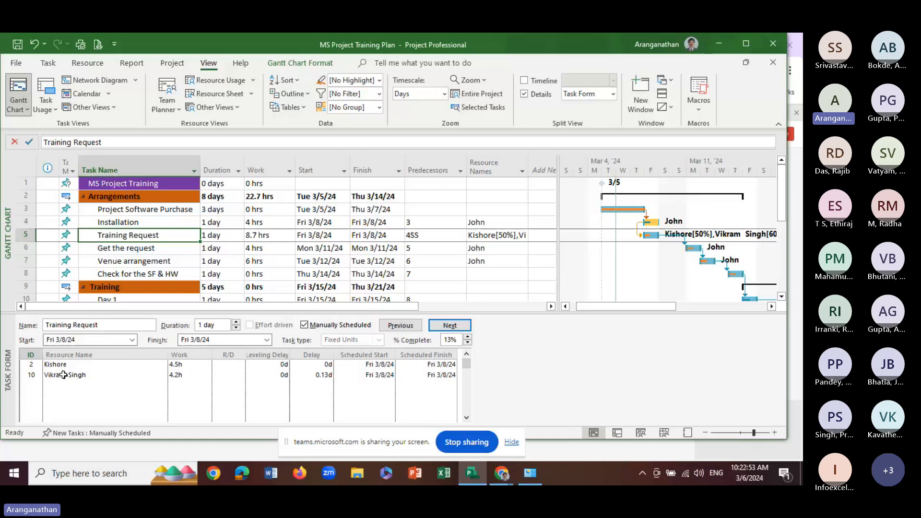
Set the work of both resources assigned to Training Request to 4h in the Task Form and check their scheduled dates
click(192, 375)
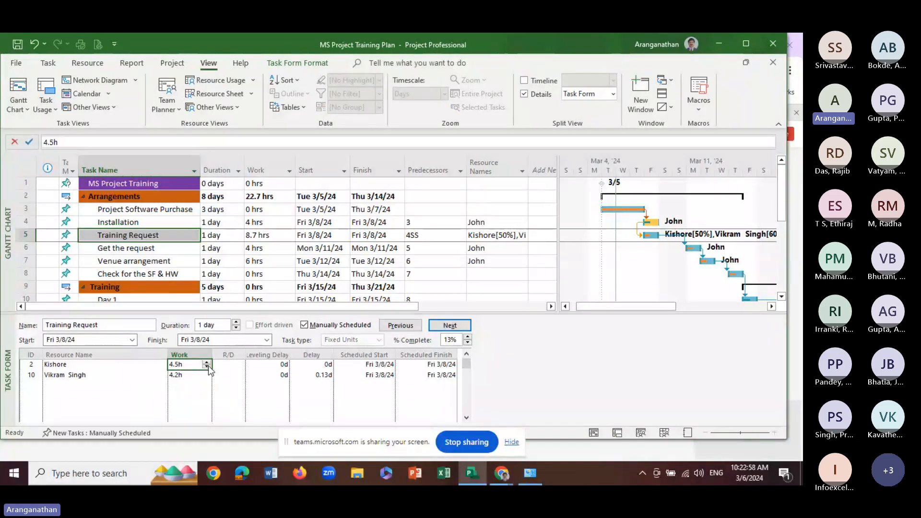
click(206, 367)
click(205, 376)
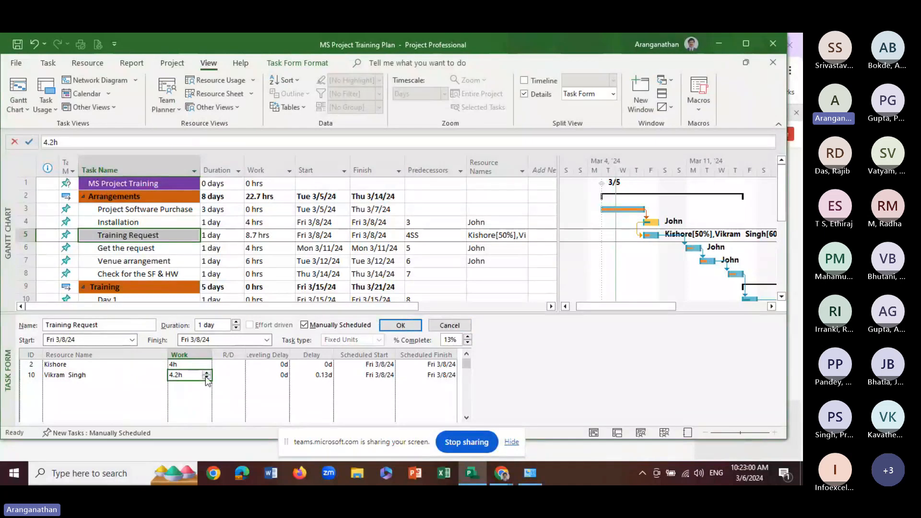
click(206, 377)
key(Return)
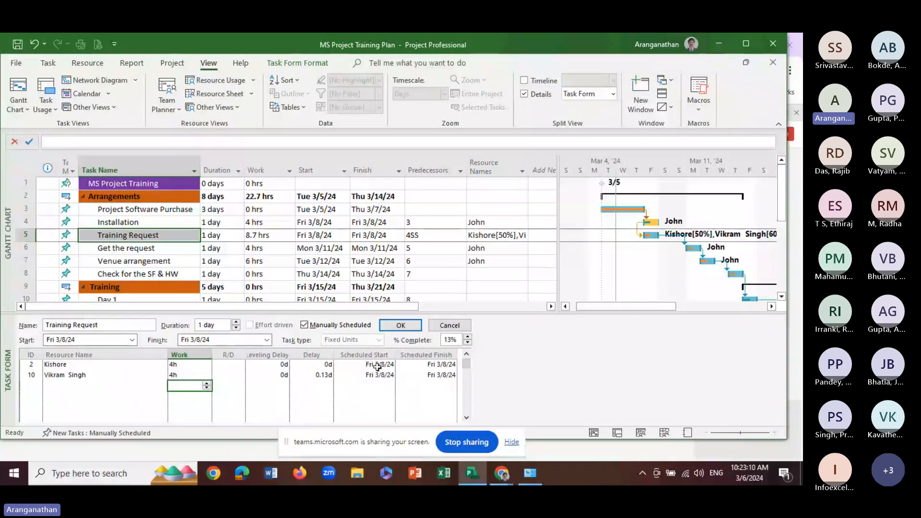
click(386, 376)
click(438, 366)
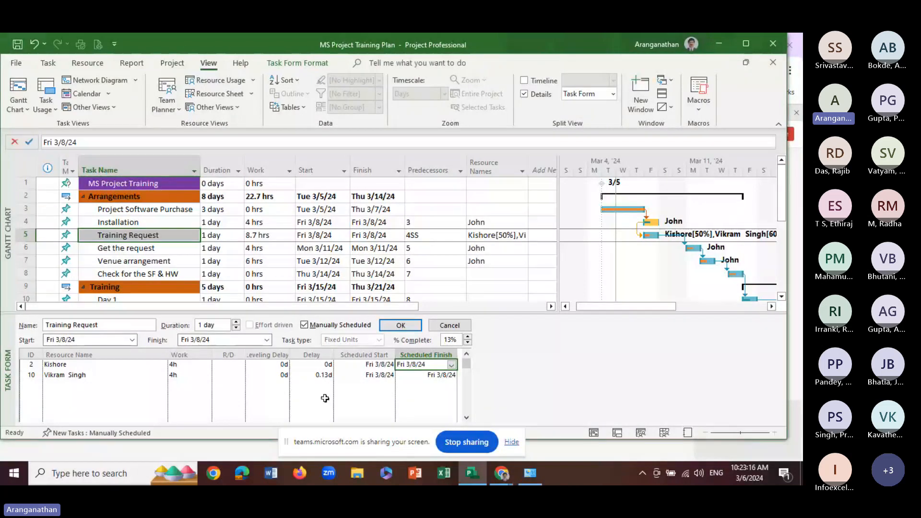
Set the work of both resources assigned to Training Request to 6h in the Task Form
click(194, 376)
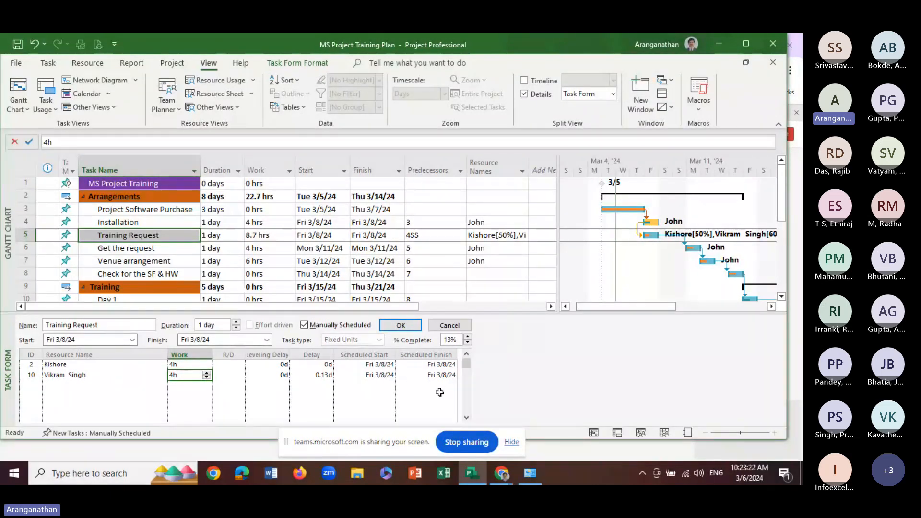
click(192, 366)
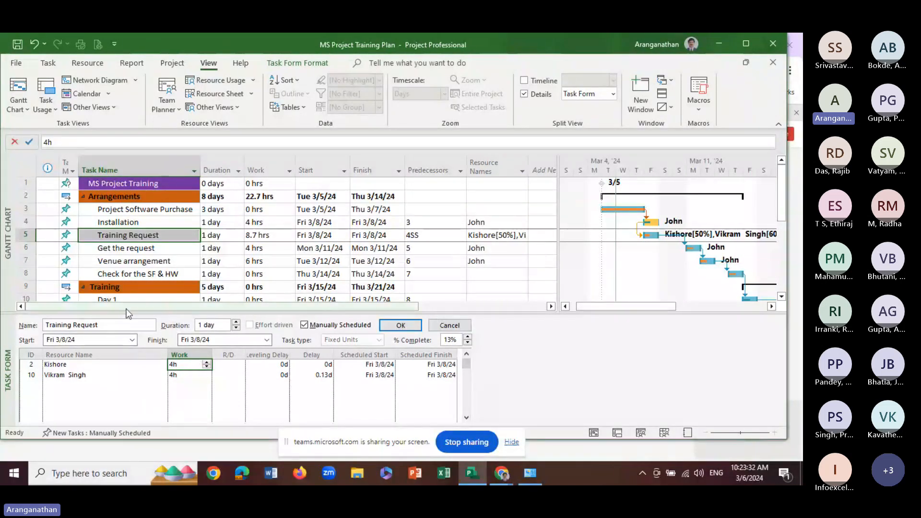
click(207, 364)
click(207, 363)
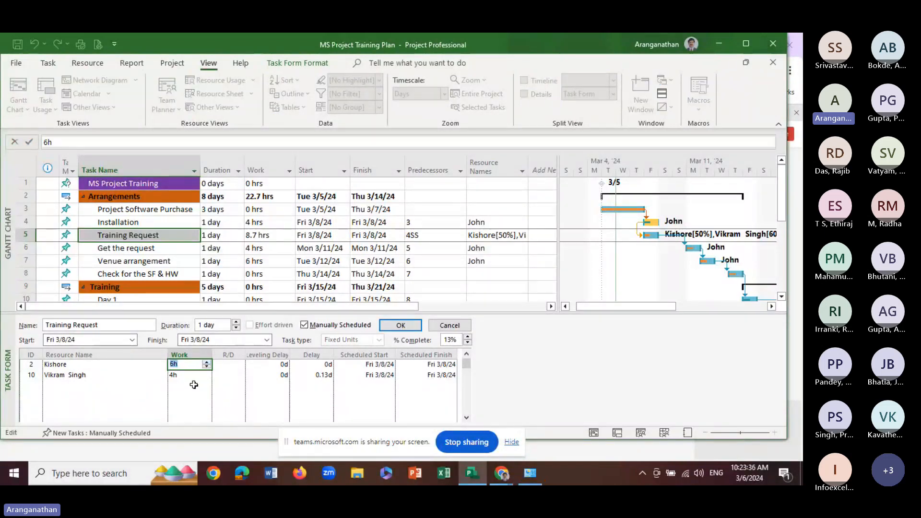
click(195, 386)
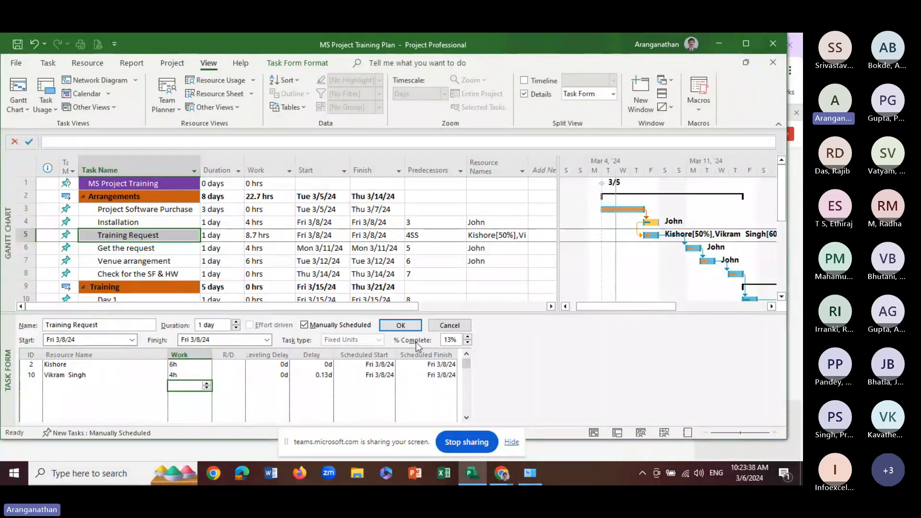
click(184, 375)
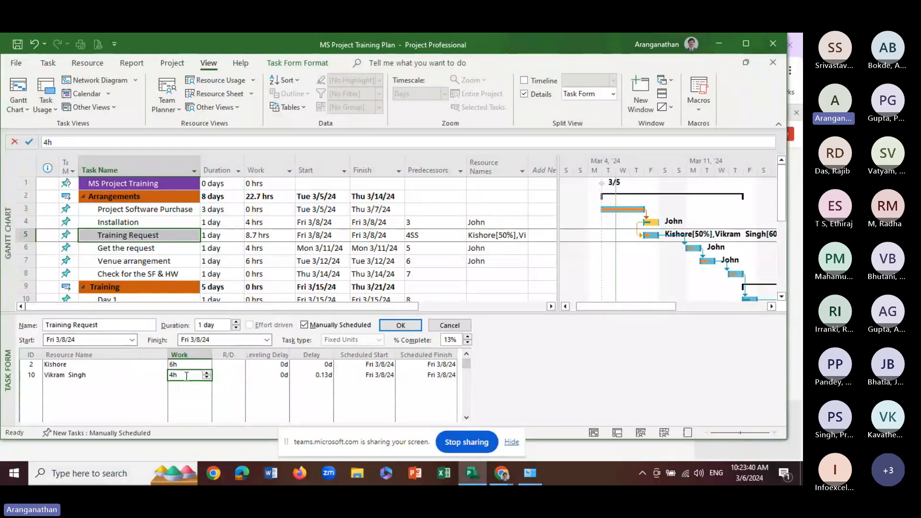
click(207, 373)
click(207, 373)
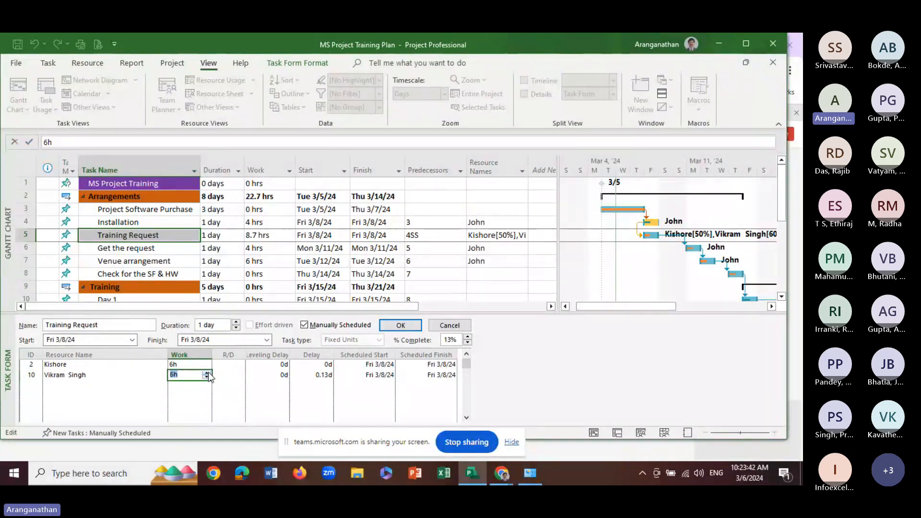
click(189, 396)
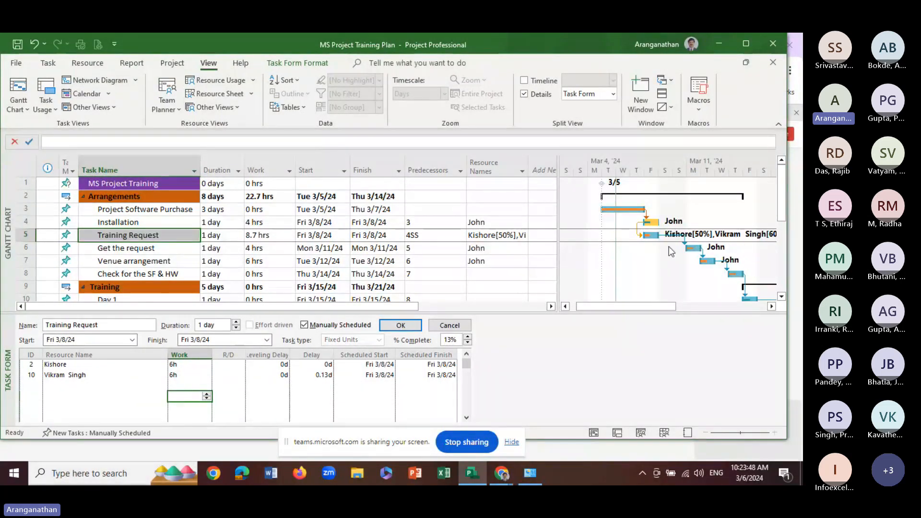
Set the Training Request task's finish date to Sat 3/9/2024 in the Task Form
click(182, 365)
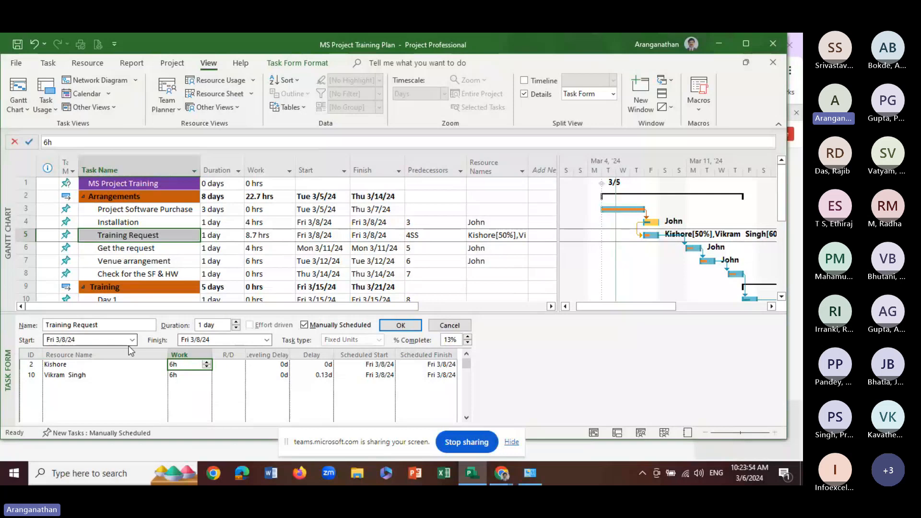
click(268, 341)
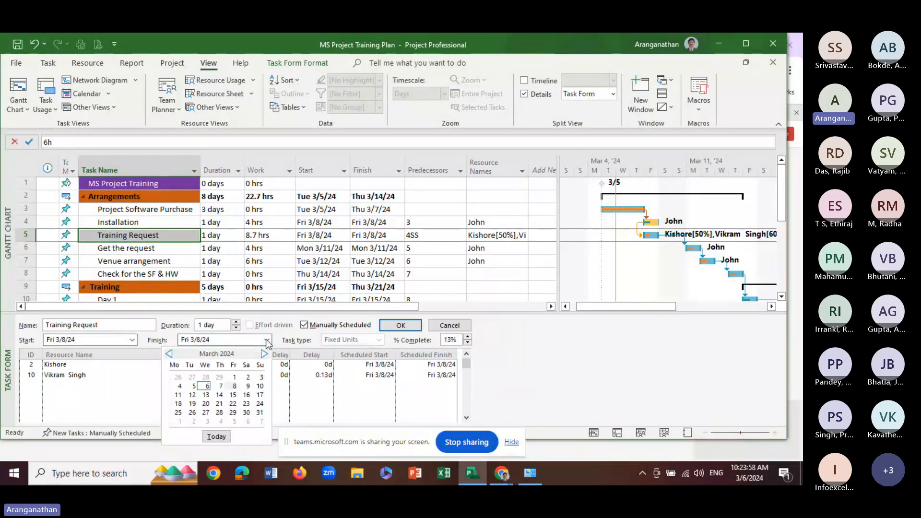
click(267, 340)
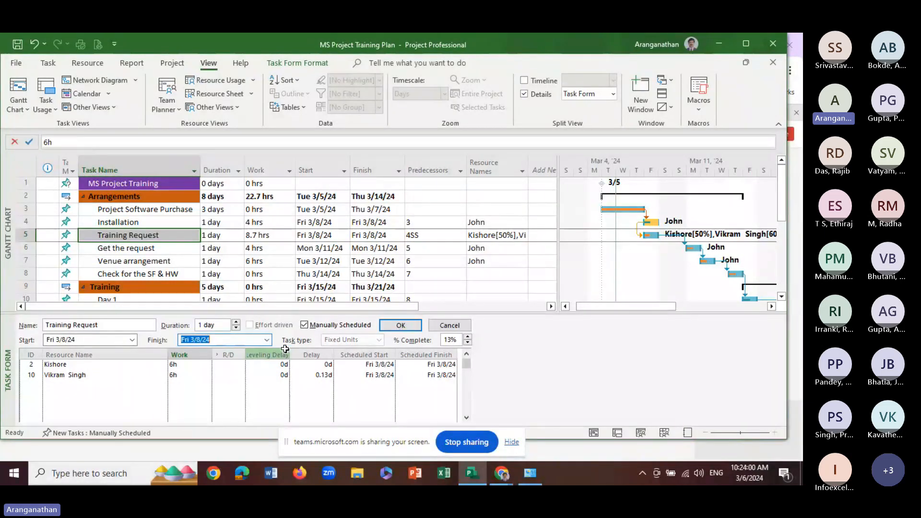
click(268, 341)
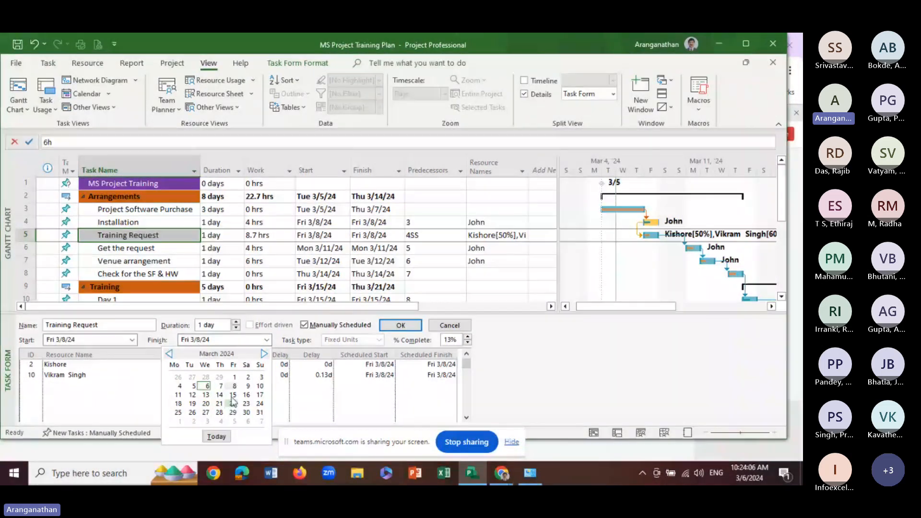
click(248, 389)
click(206, 394)
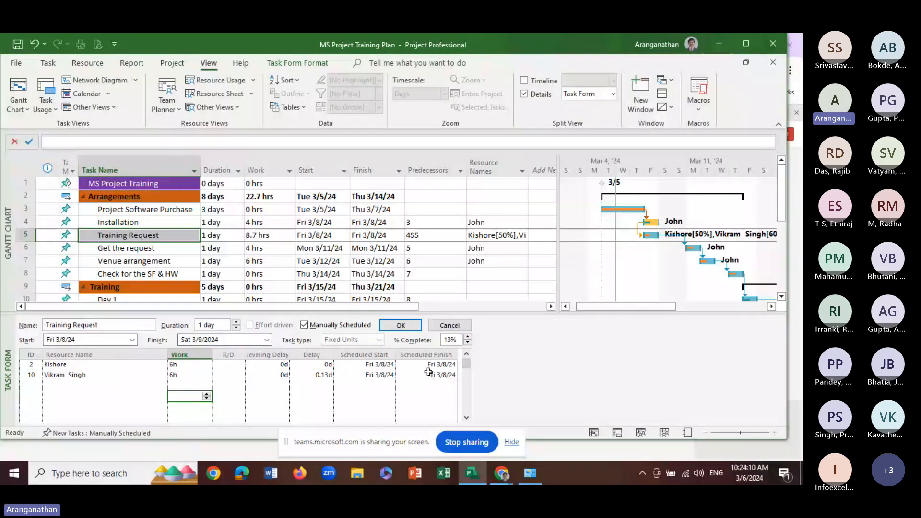
Set the Training Request task's completion to 20% and apply the pending Task Form changes
click(467, 337)
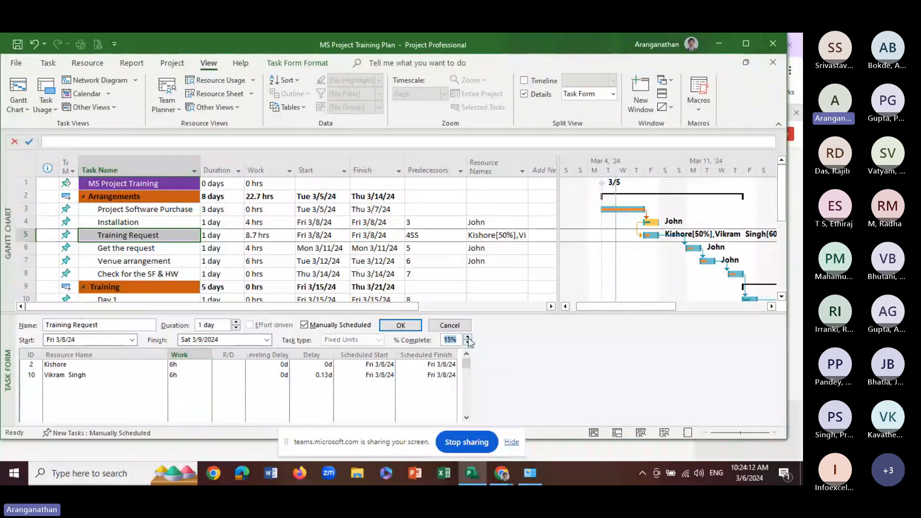
click(427, 354)
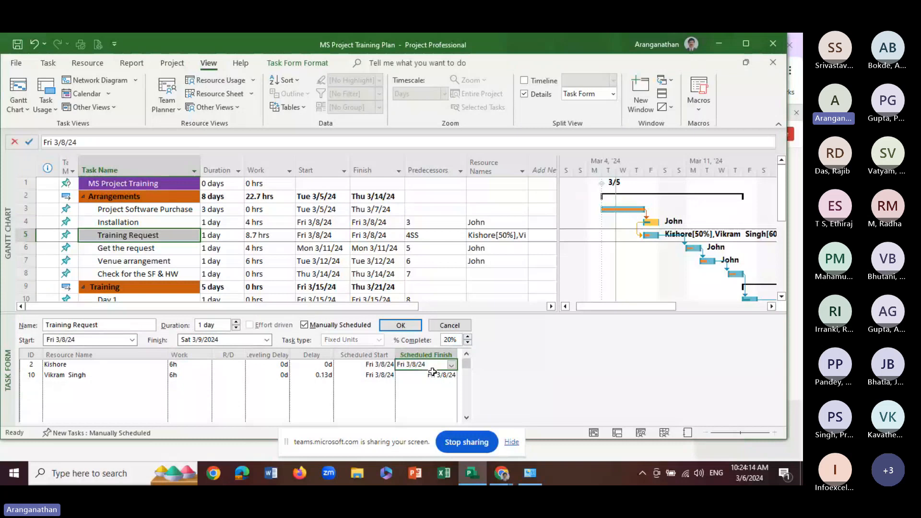
click(429, 397)
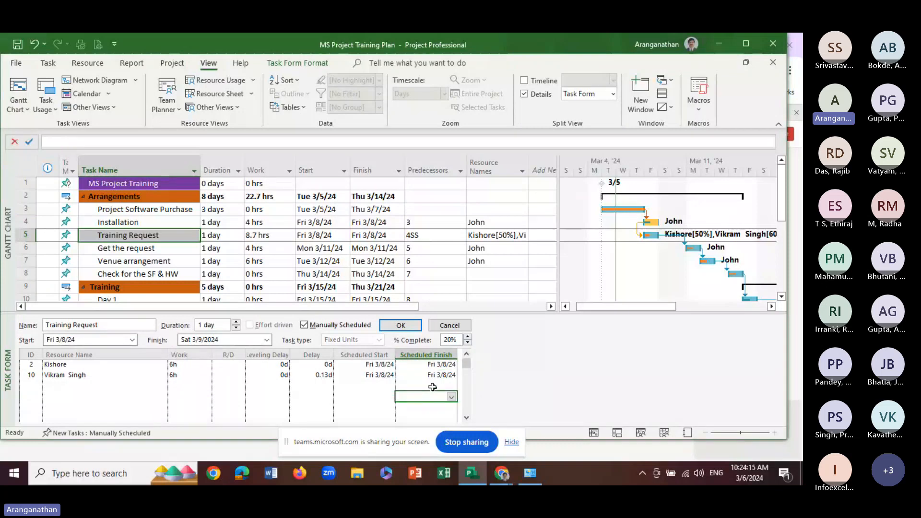
click(197, 385)
click(400, 326)
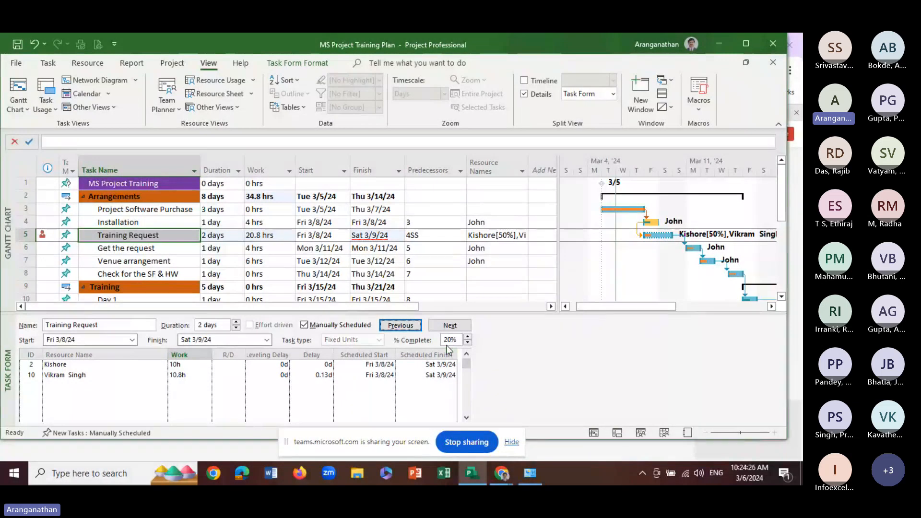
Set the Training Request task's finish date back to Fri 3/8/2024 and apply the change
click(266, 340)
click(232, 387)
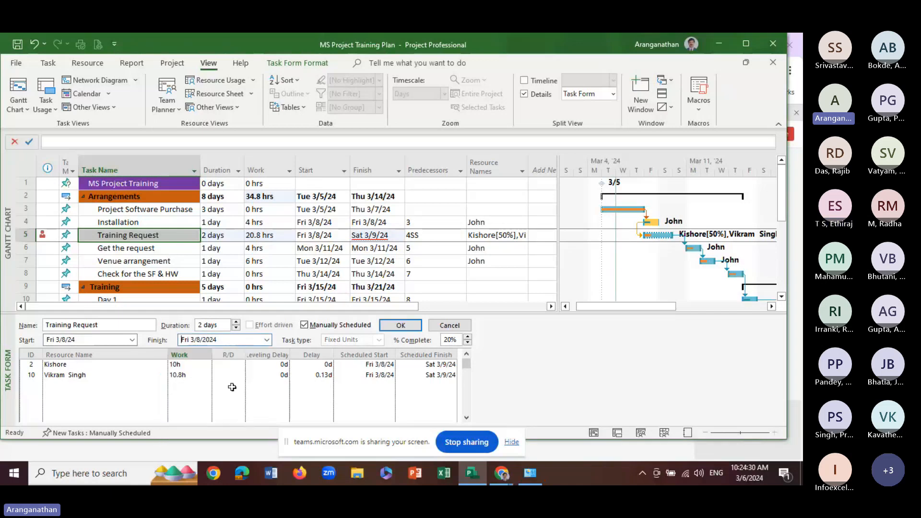
click(203, 386)
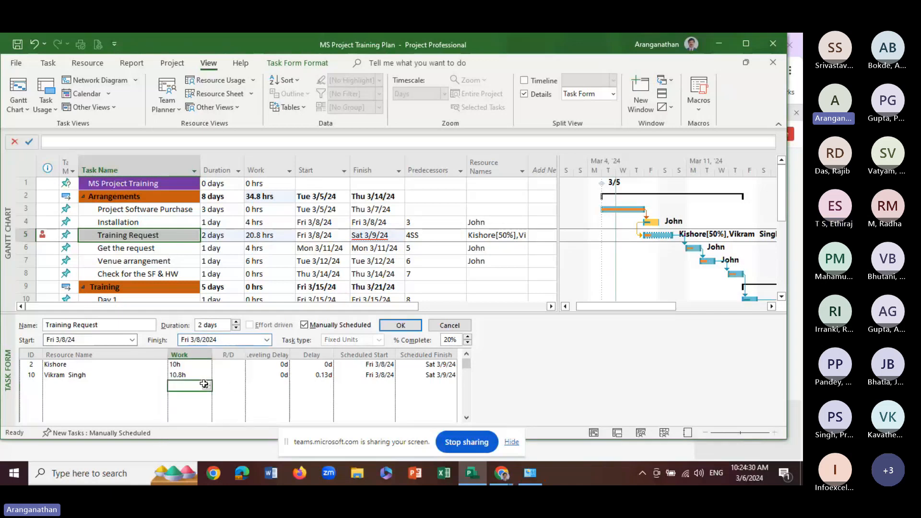
click(401, 326)
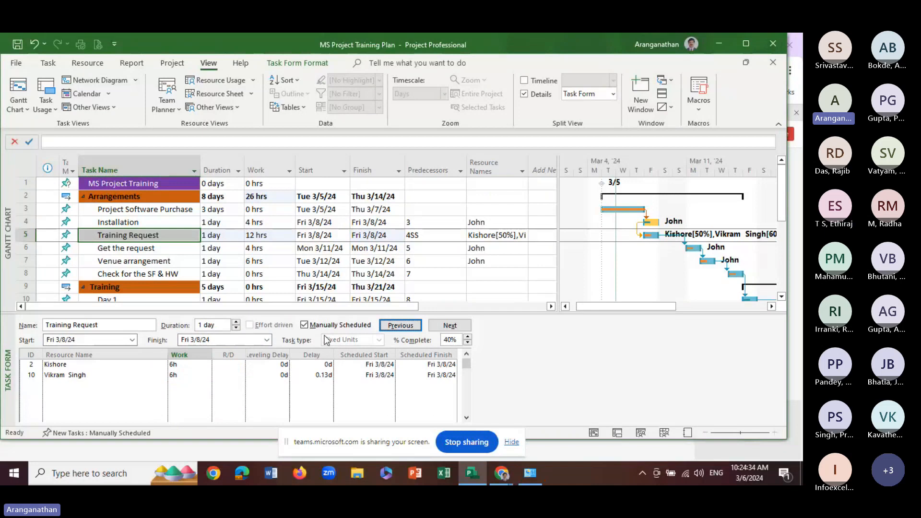
click(342, 326)
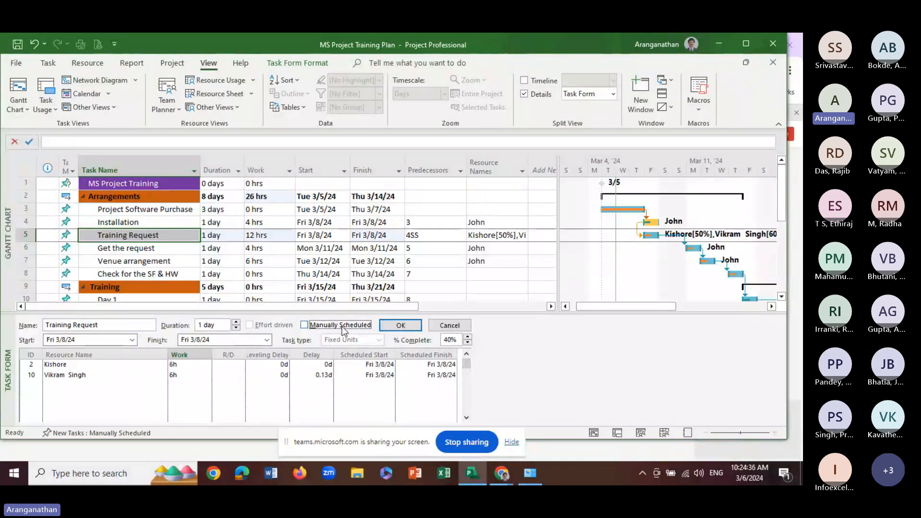
click(342, 326)
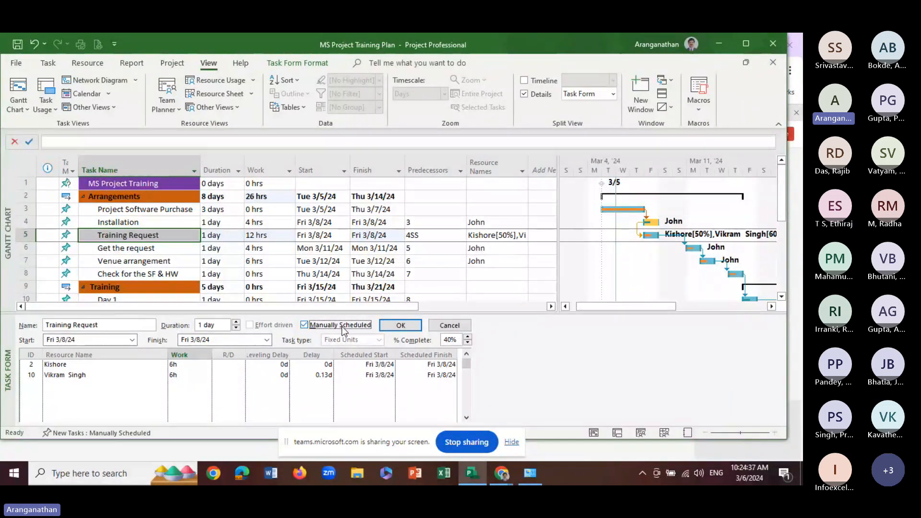
click(191, 392)
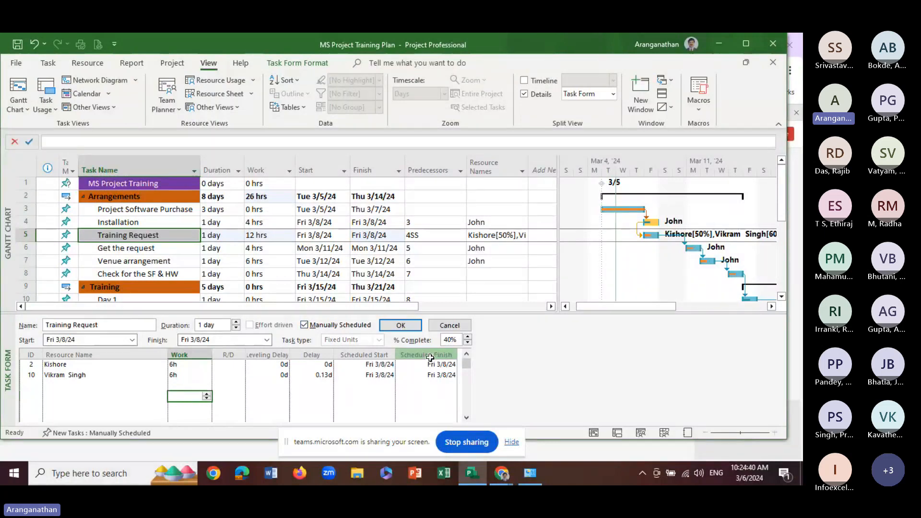
Set the work of both resources assigned to Training Request to 4h in the Task Form and apply the change
click(180, 365)
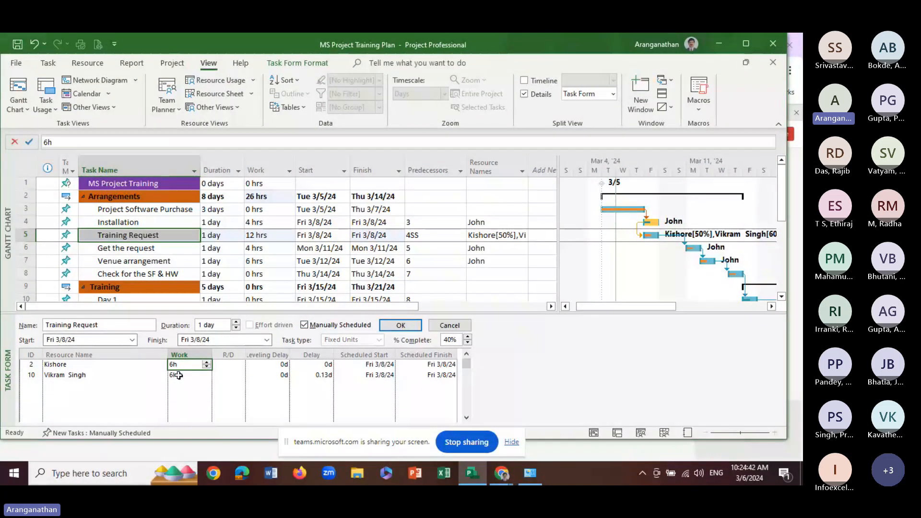
click(179, 375)
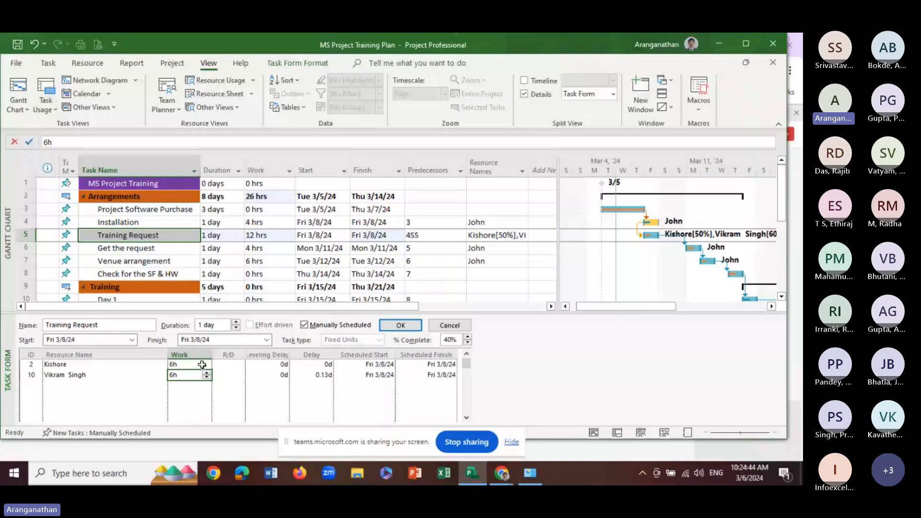
click(190, 365)
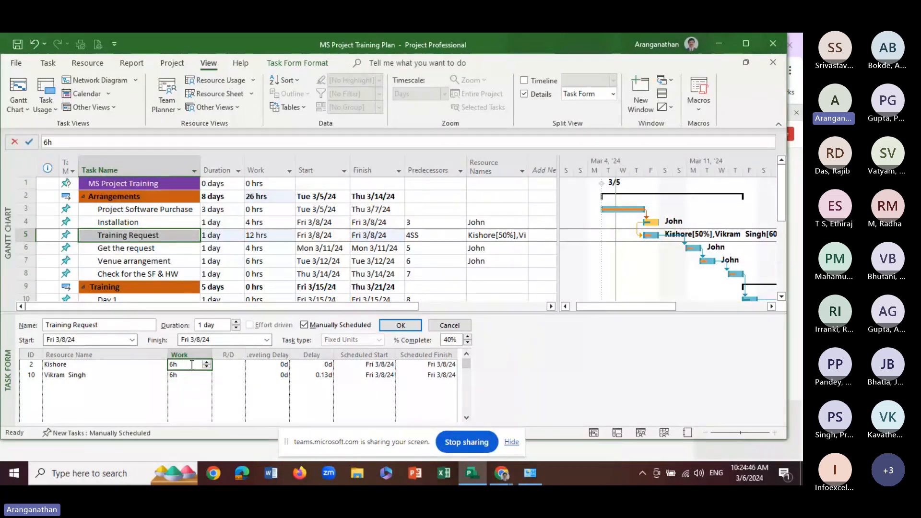
click(207, 368)
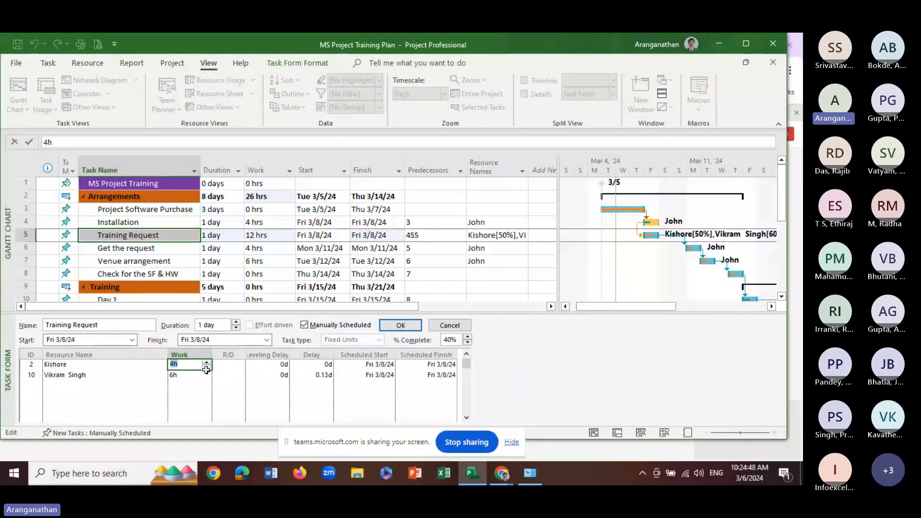
click(207, 368)
click(207, 376)
click(207, 377)
click(207, 377)
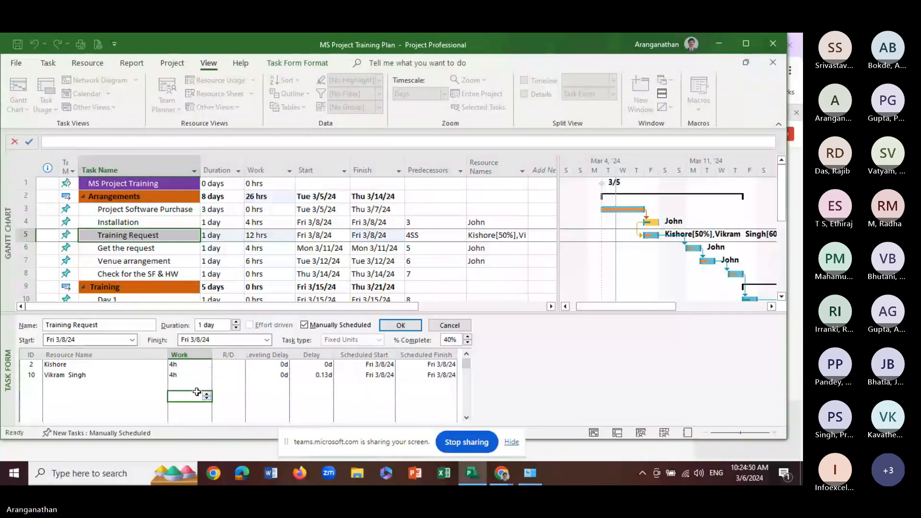
click(391, 326)
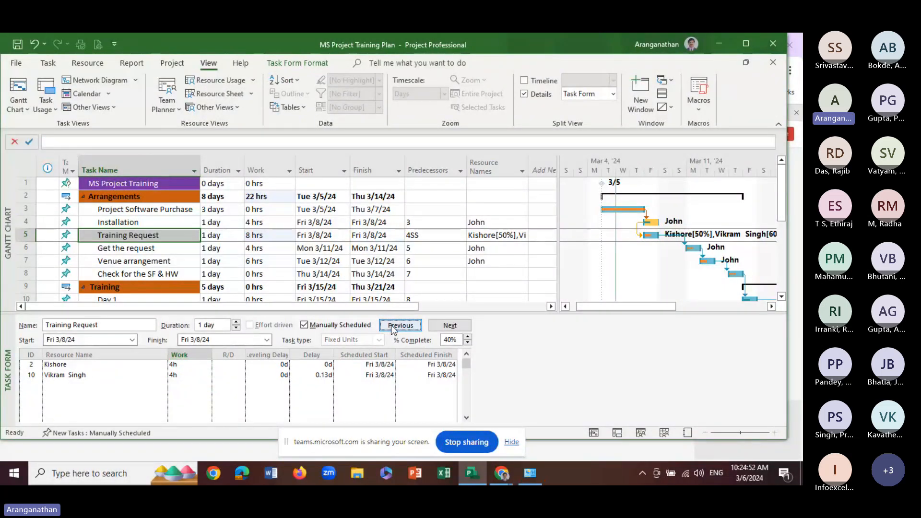
click(335, 326)
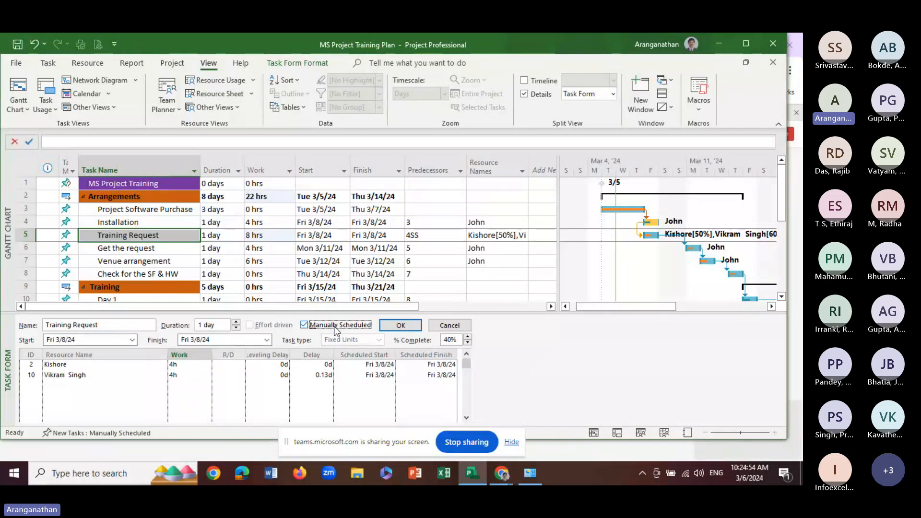
click(324, 329)
click(192, 396)
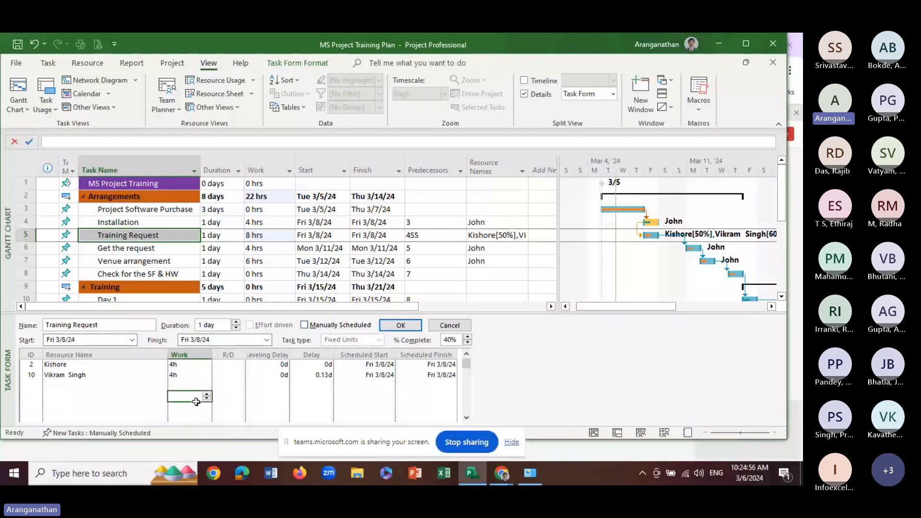
click(444, 391)
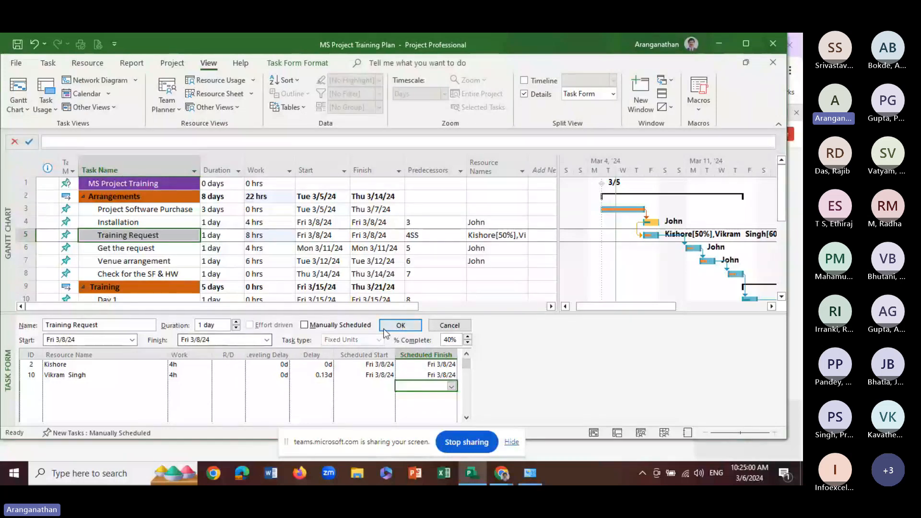
click(336, 326)
click(400, 326)
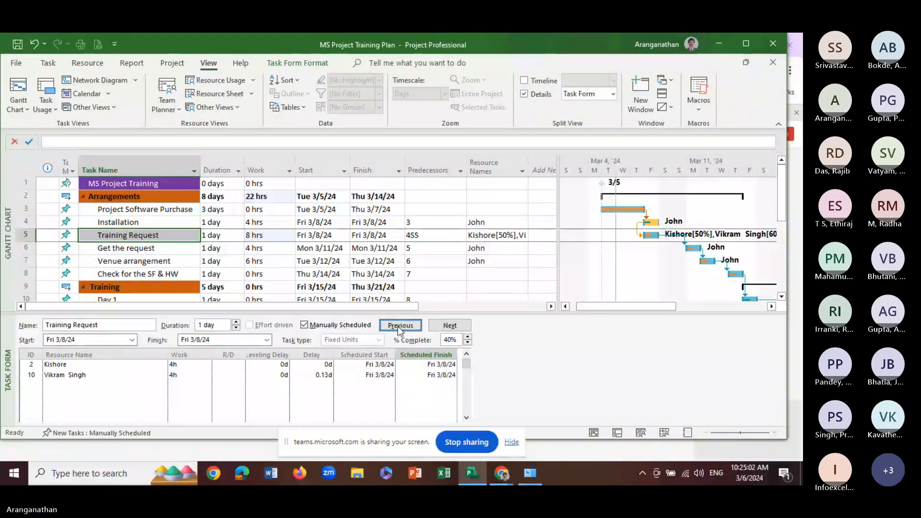
Toggle the Timeline on and off with the Task Form hidden, and restore the Task Form details pane
click(541, 95)
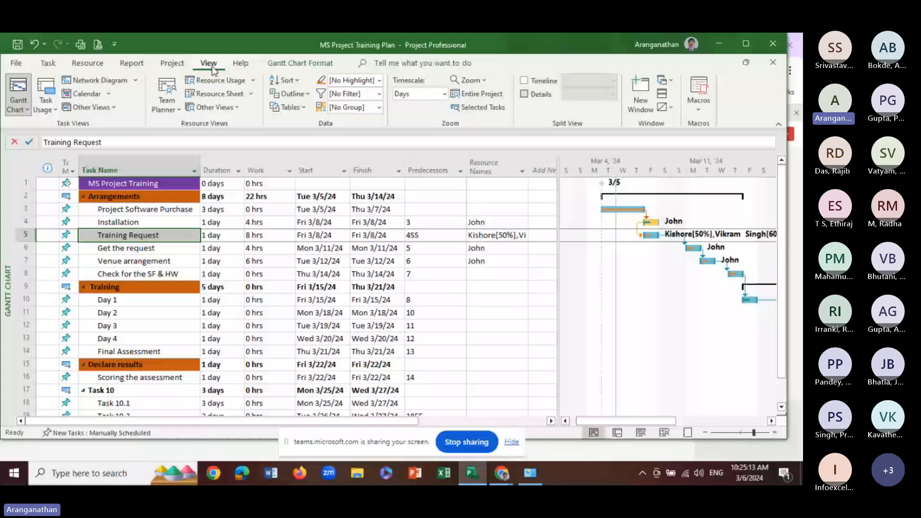
click(544, 82)
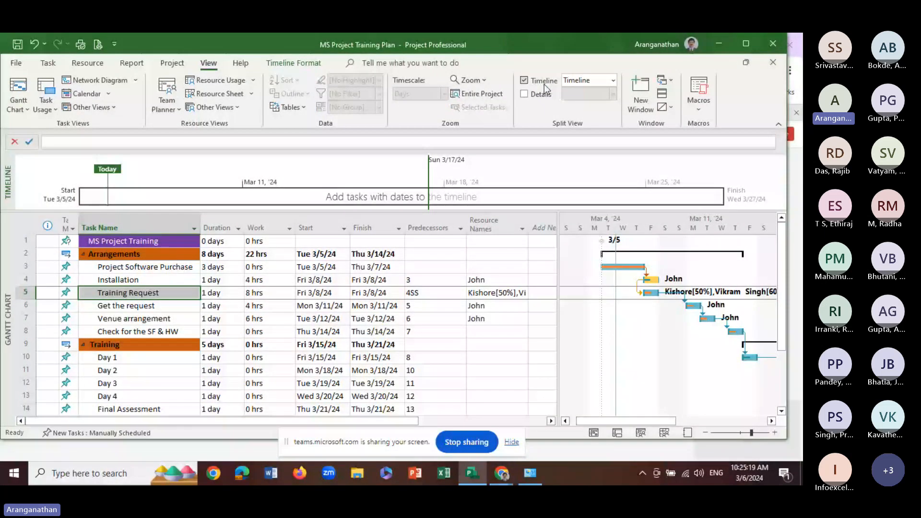
click(545, 84)
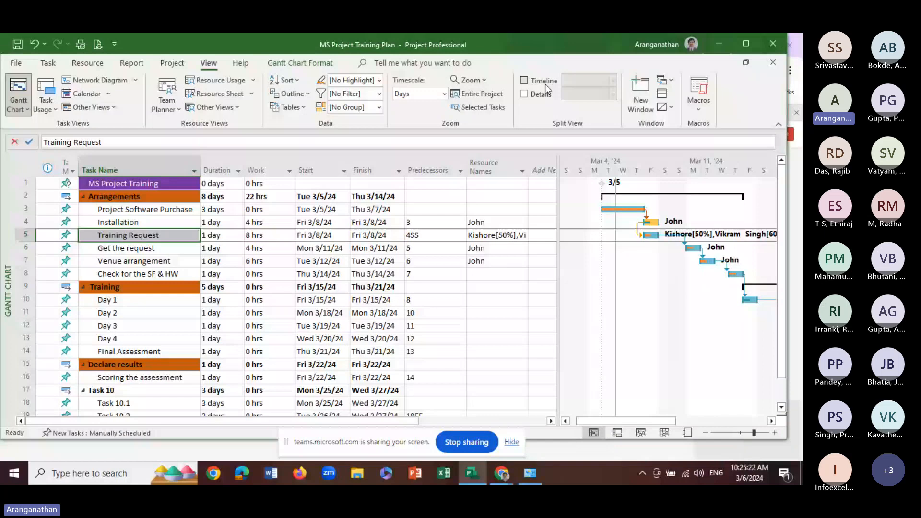
click(541, 94)
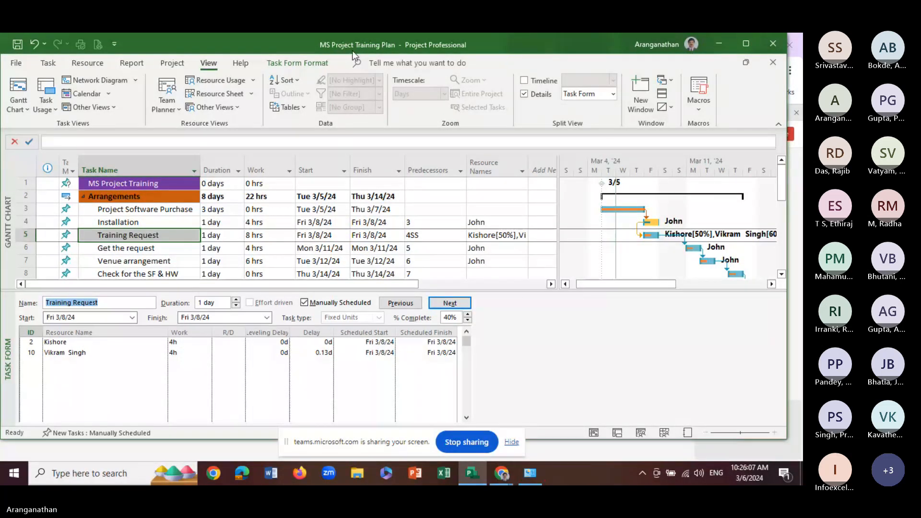
Review the units and costs of the resources assigned to Training Request in the Assign Resources dialog and close it
click(143, 238)
click(143, 237)
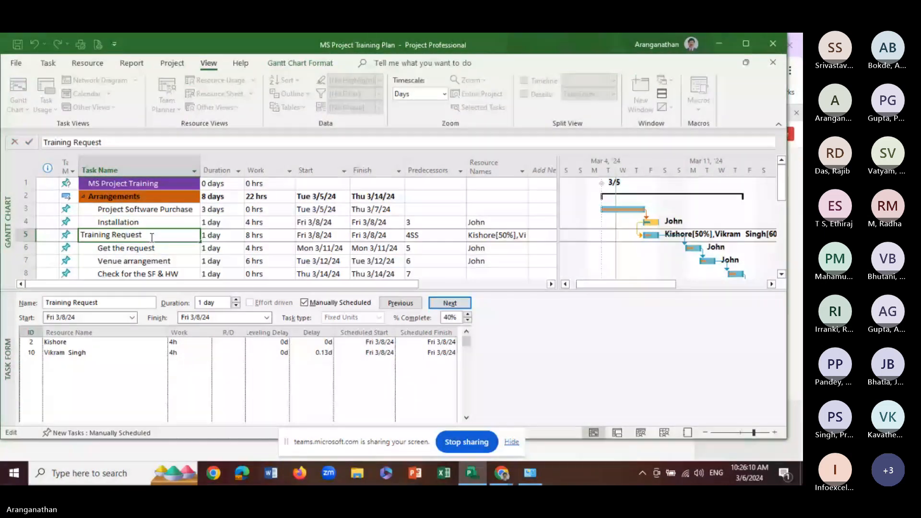
click(141, 252)
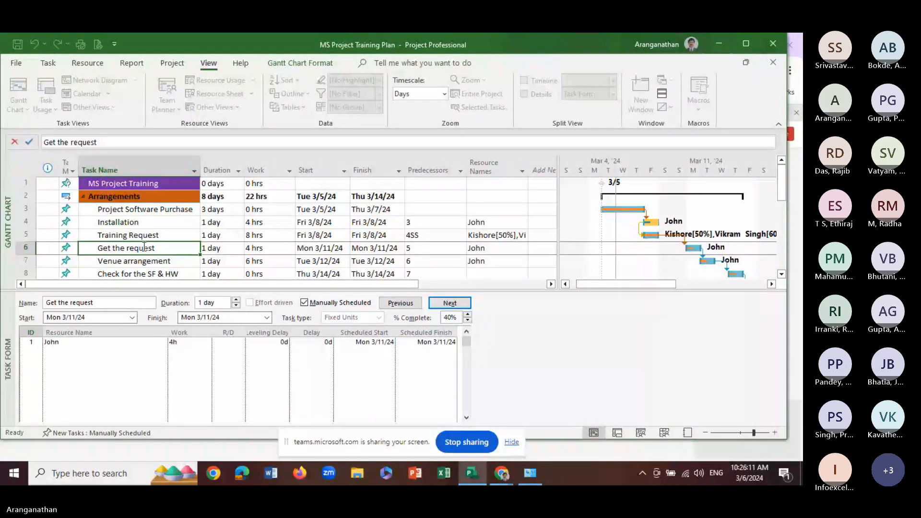
right_click(151, 237)
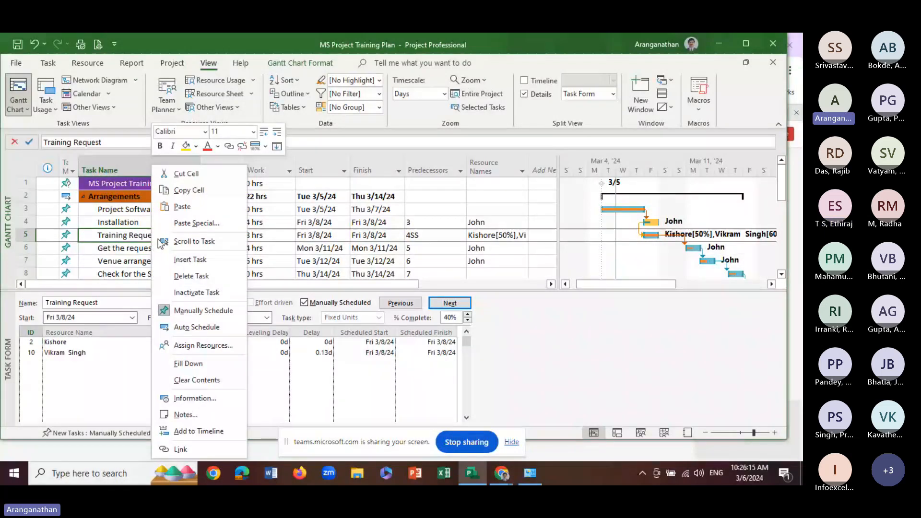
click(202, 347)
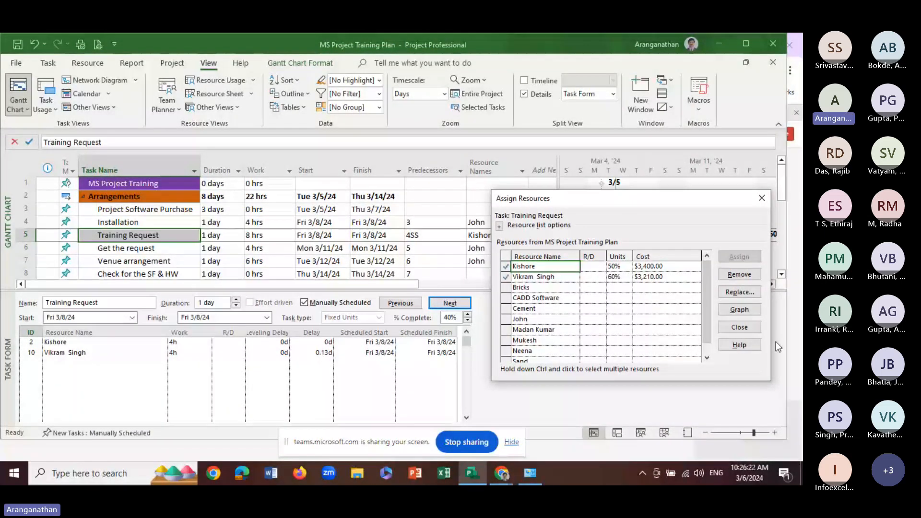
click(764, 201)
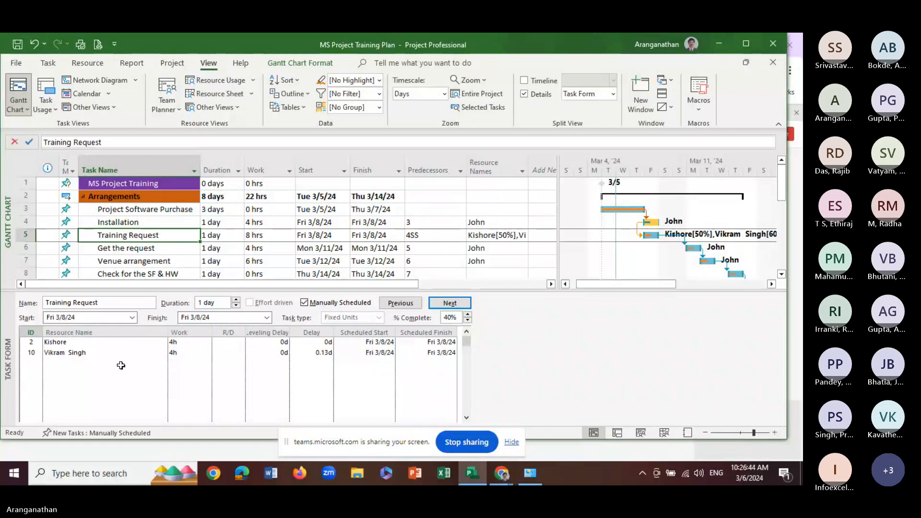
click(122, 264)
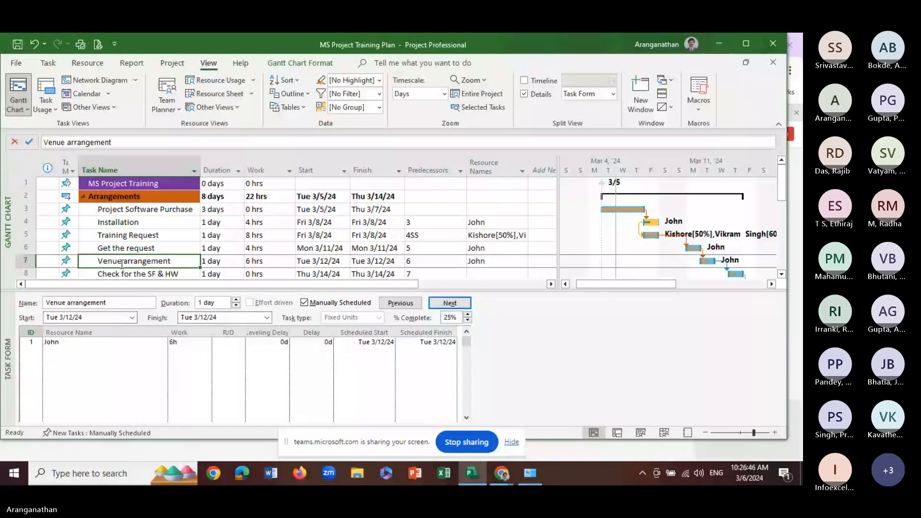
right_click(121, 264)
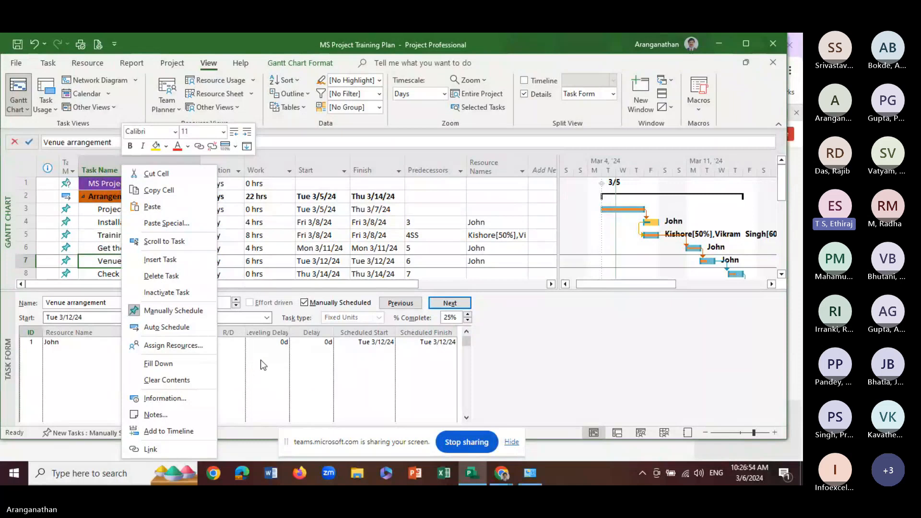
click(261, 360)
click(159, 249)
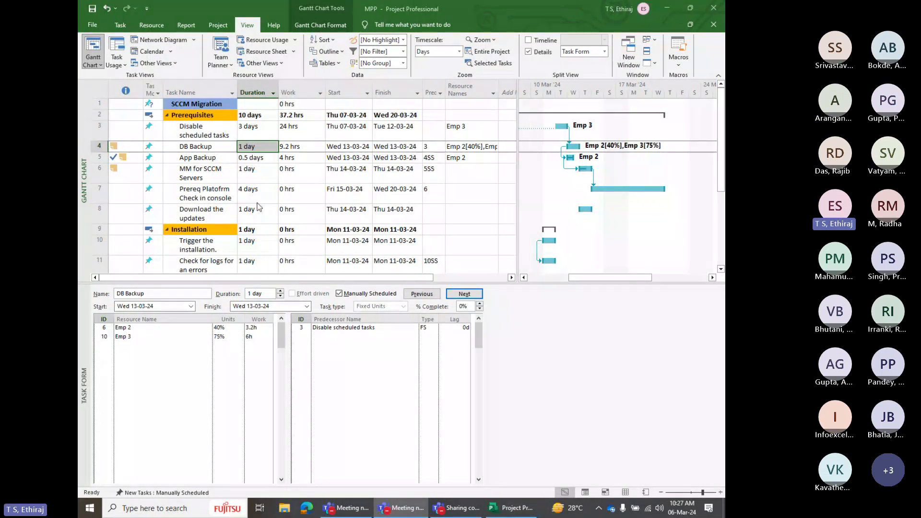
Compare the resource units, work and predecessors of the DB Backup and App Backup tasks in the MPP project's Task Form
click(208, 157)
click(208, 146)
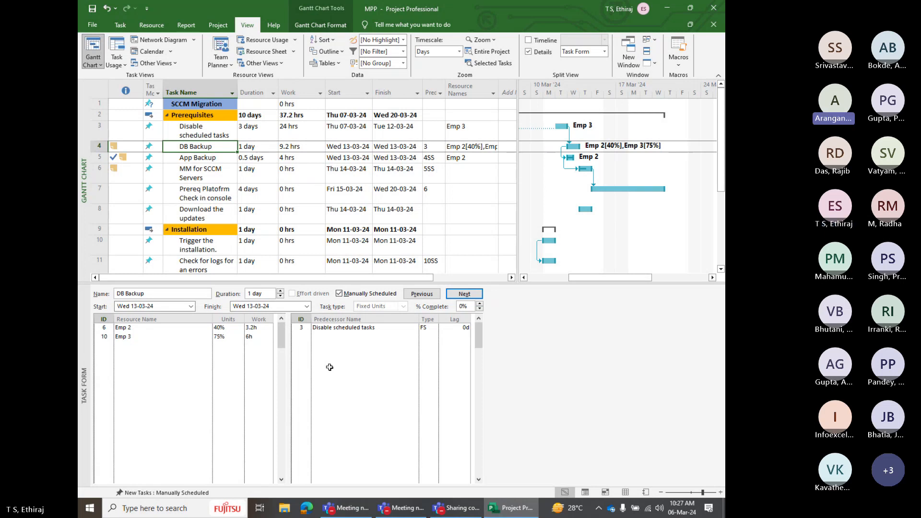
click(210, 157)
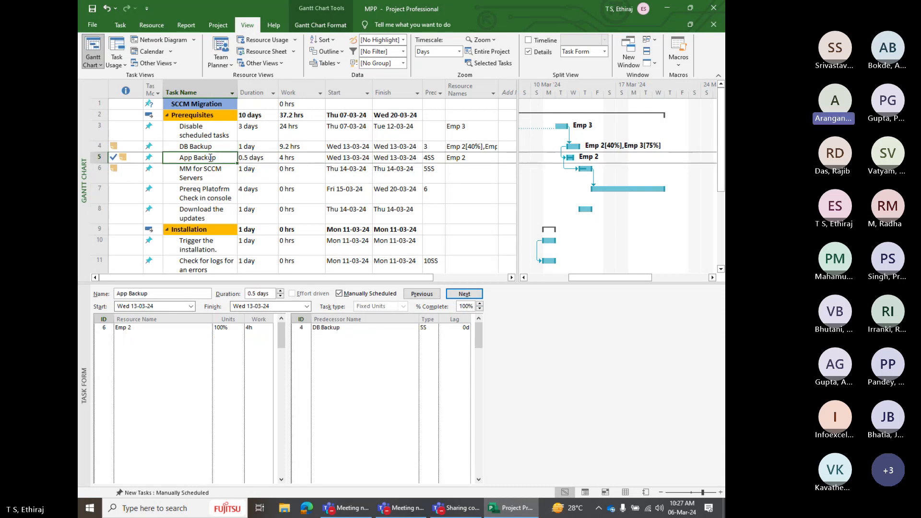
key(Down)
key(Up)
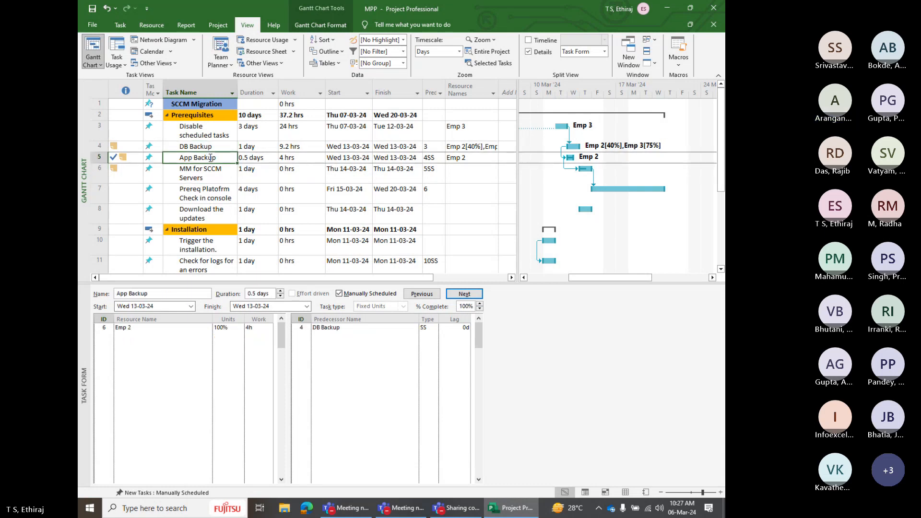
key(Up)
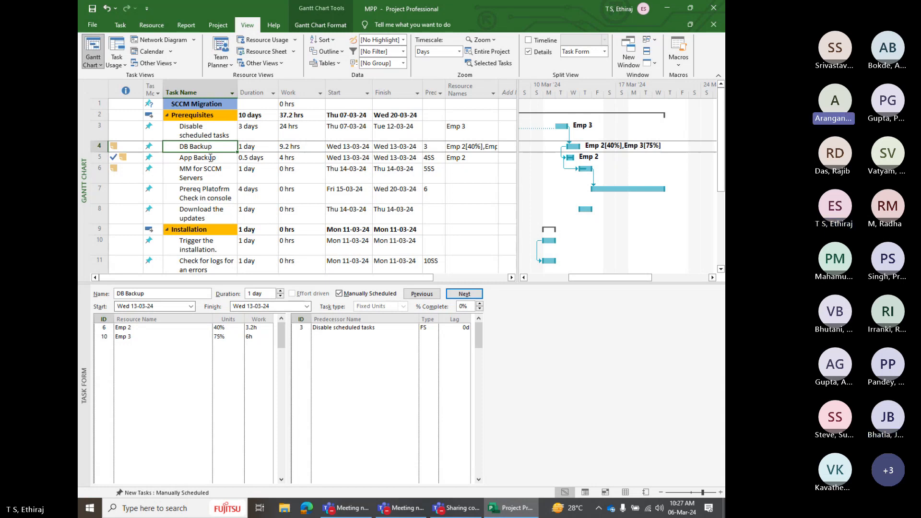
click(211, 158)
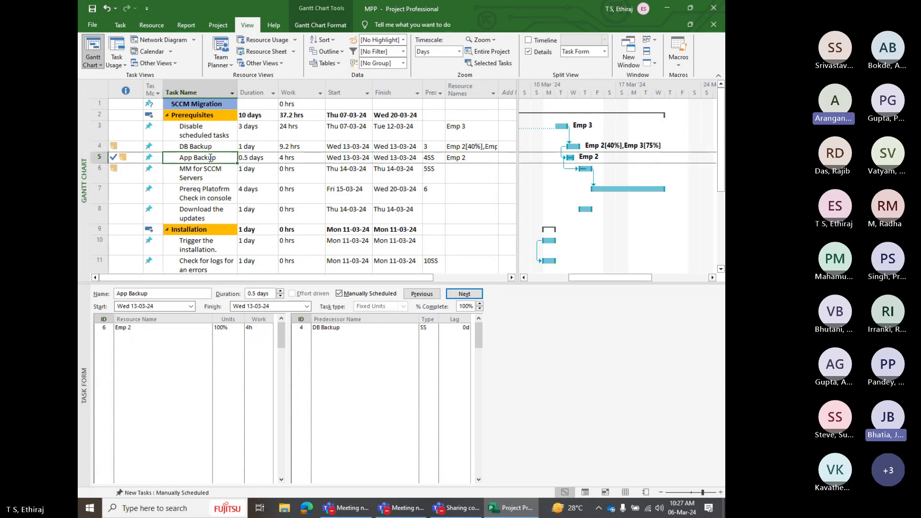
key(Up)
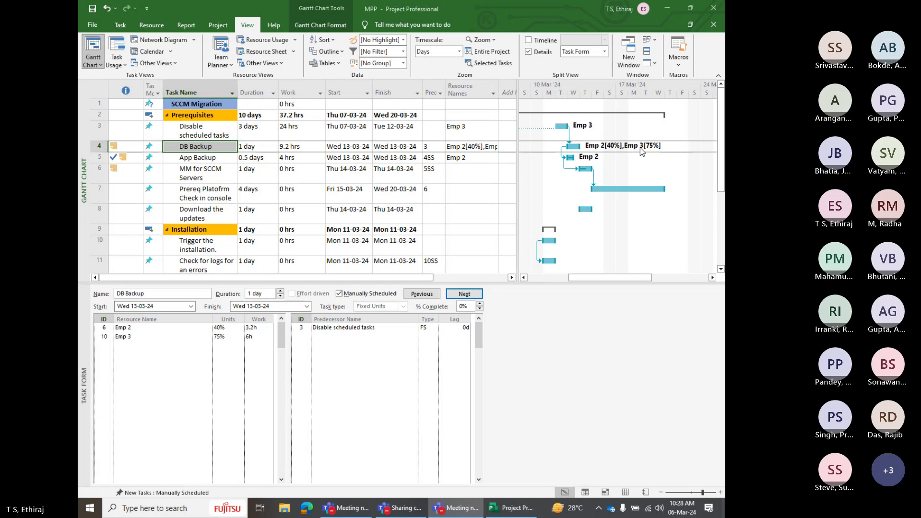
click(297, 127)
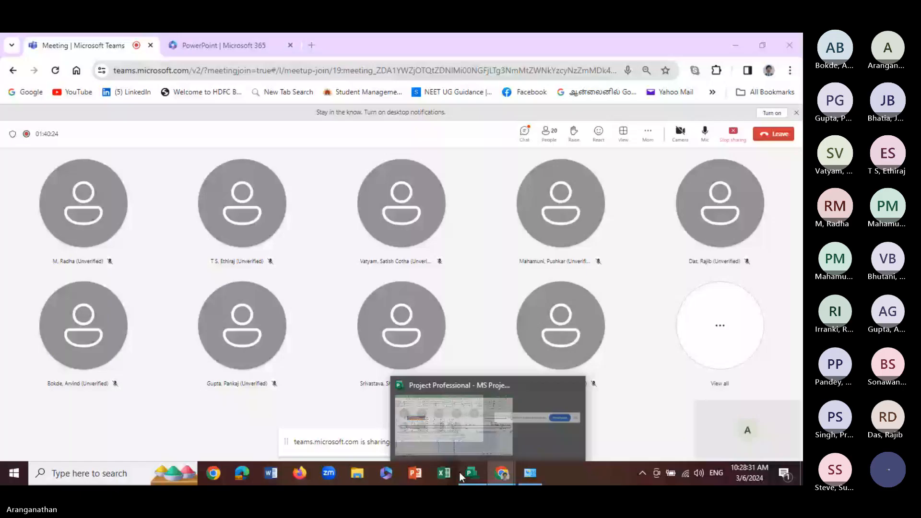
Hide the training plan's Task Form details pane and inspect the field settings of the Predecessors and Resource Names columns
click(464, 474)
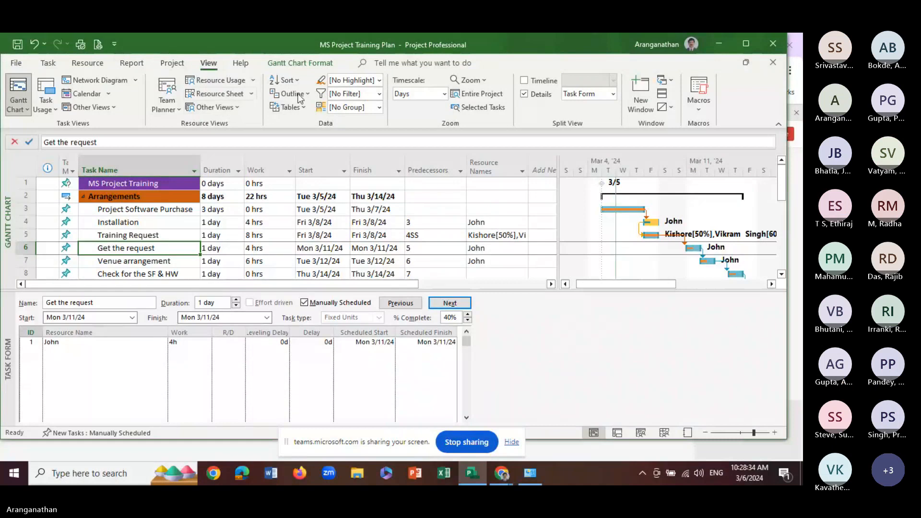
click(525, 94)
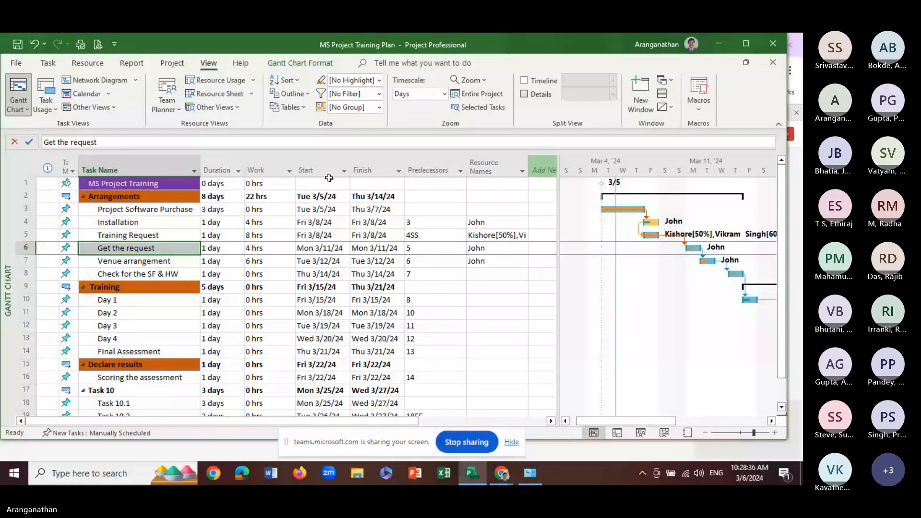
right_click(440, 172)
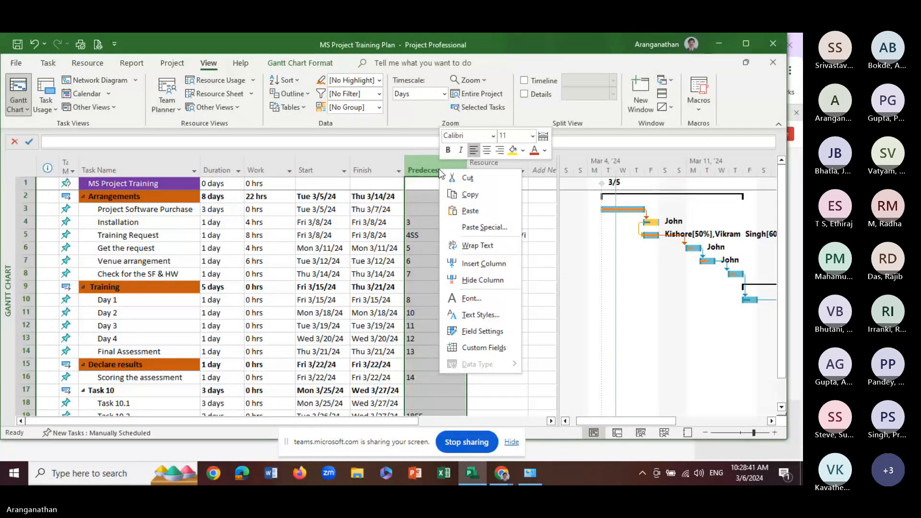
click(478, 331)
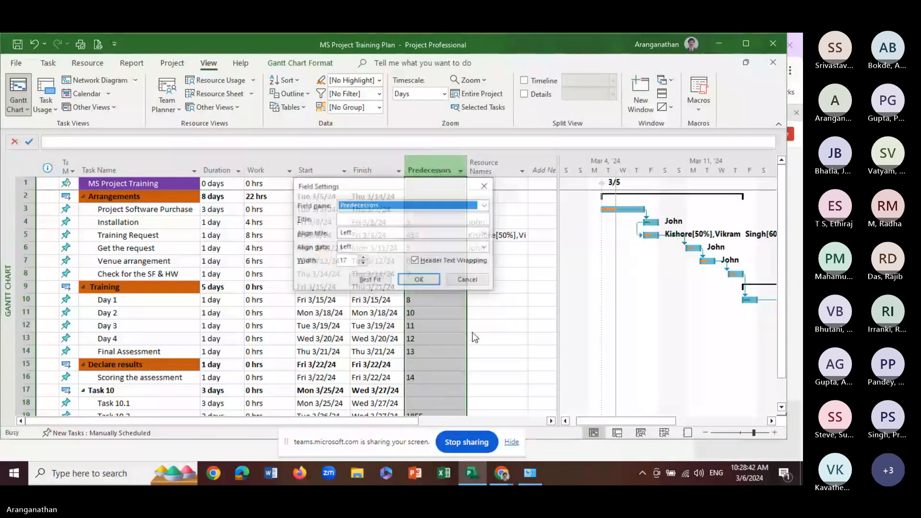
click(466, 280)
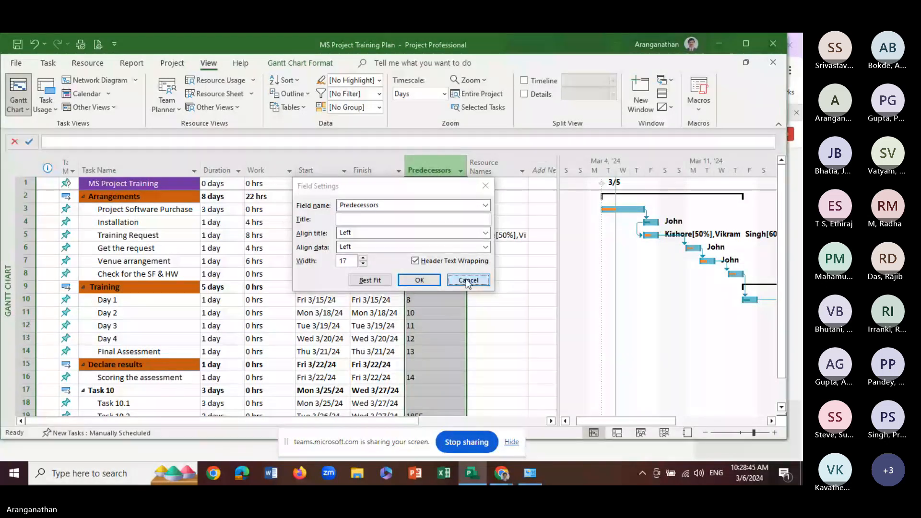
right_click(499, 169)
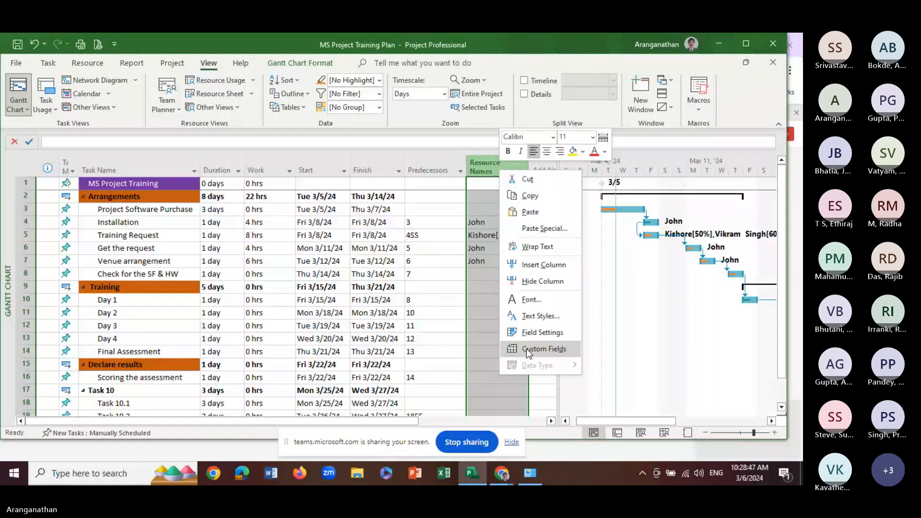
click(543, 333)
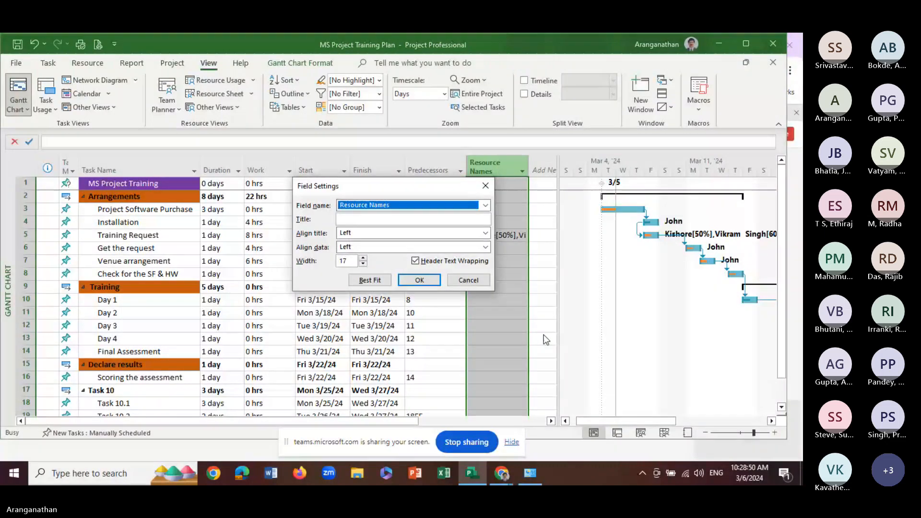
click(478, 280)
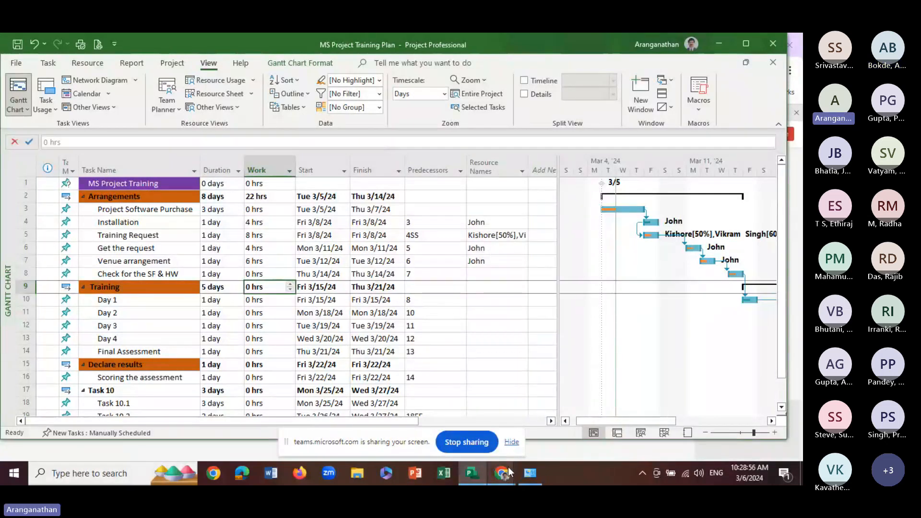
Switch to the Microsoft Teams meeting in the browser and stop sharing the screen
mouse_move(508, 467)
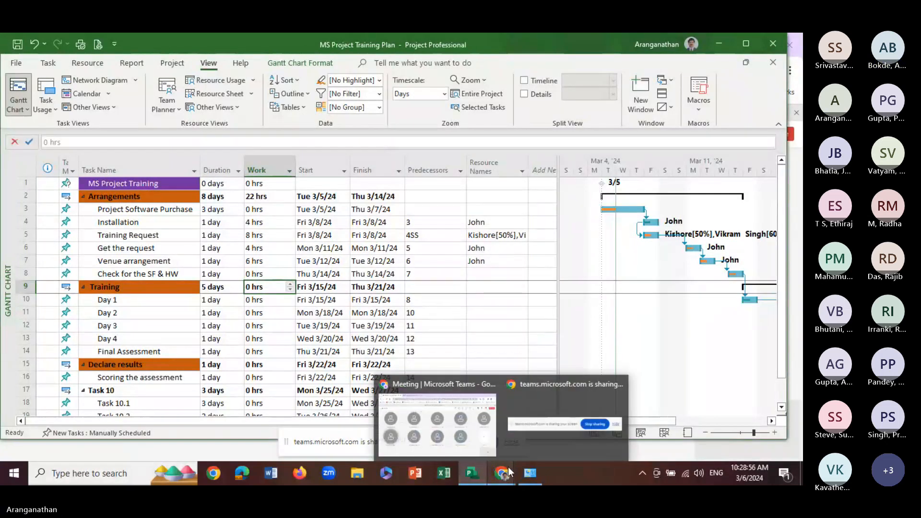
click(453, 451)
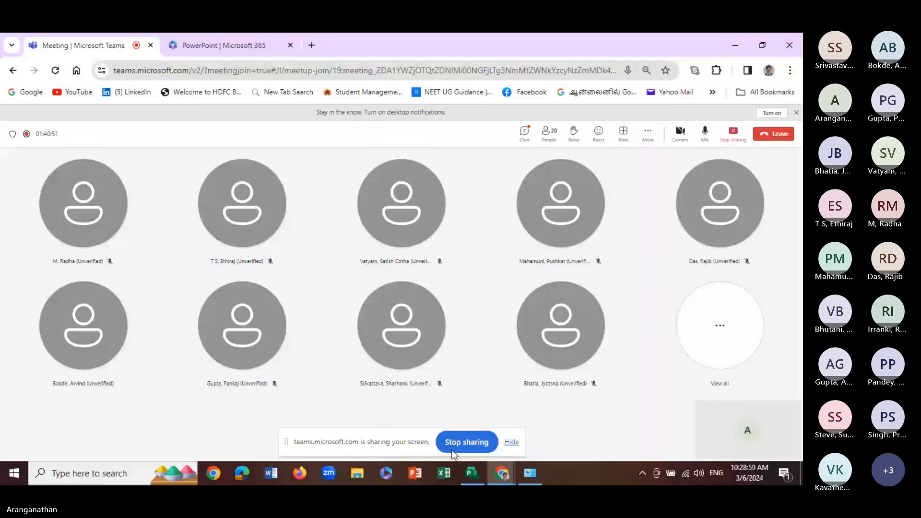
click(453, 451)
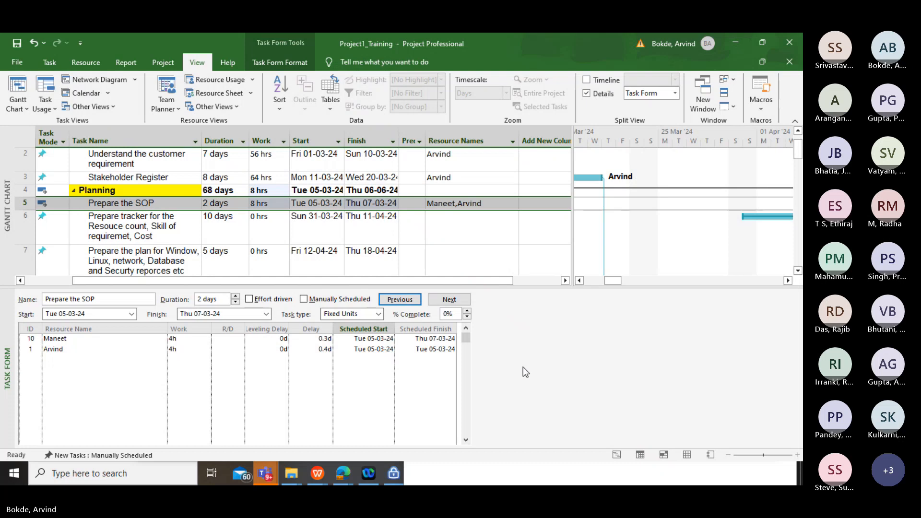
Make the Prepare the SOP task effort driven in the Task Form, keep its task type as Fixed Units and apply
click(376, 316)
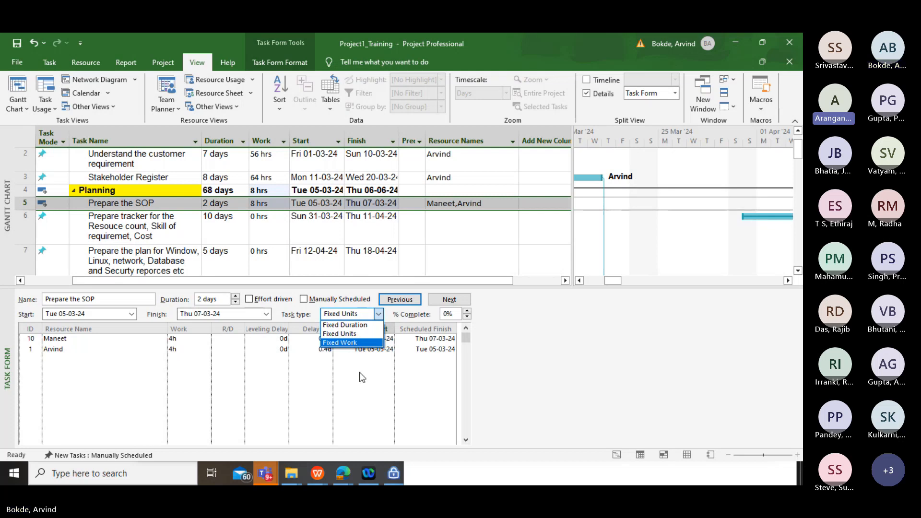
click(353, 335)
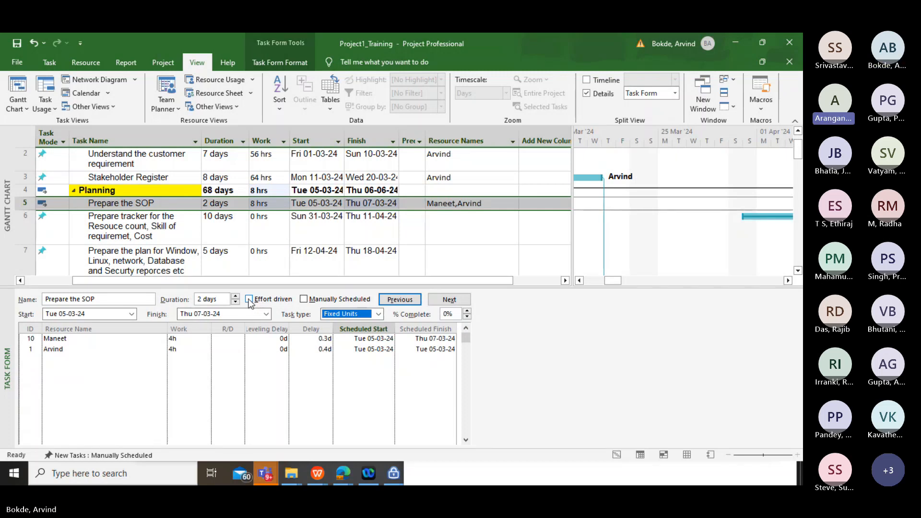
click(249, 300)
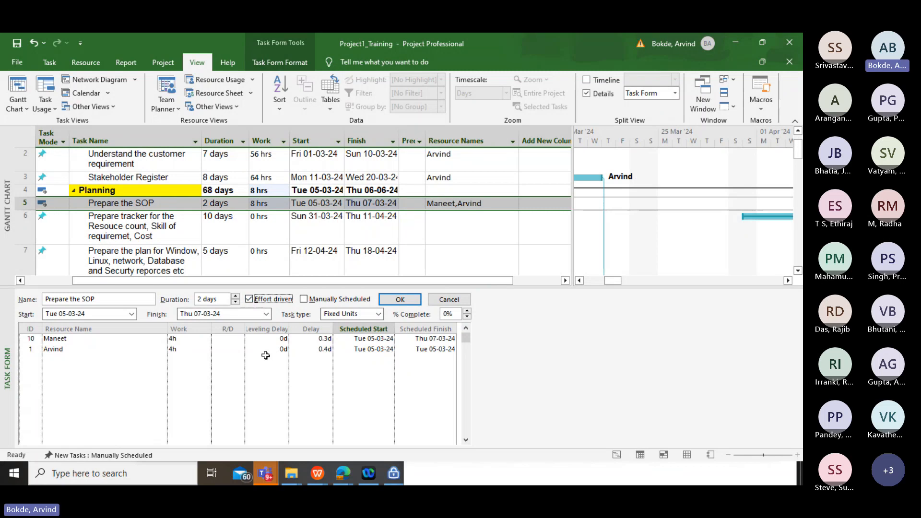
click(379, 314)
click(400, 301)
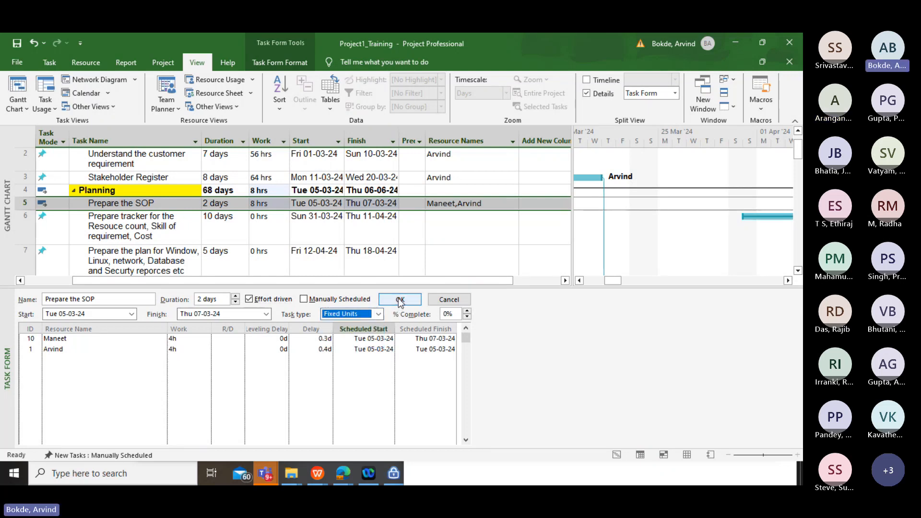
click(400, 301)
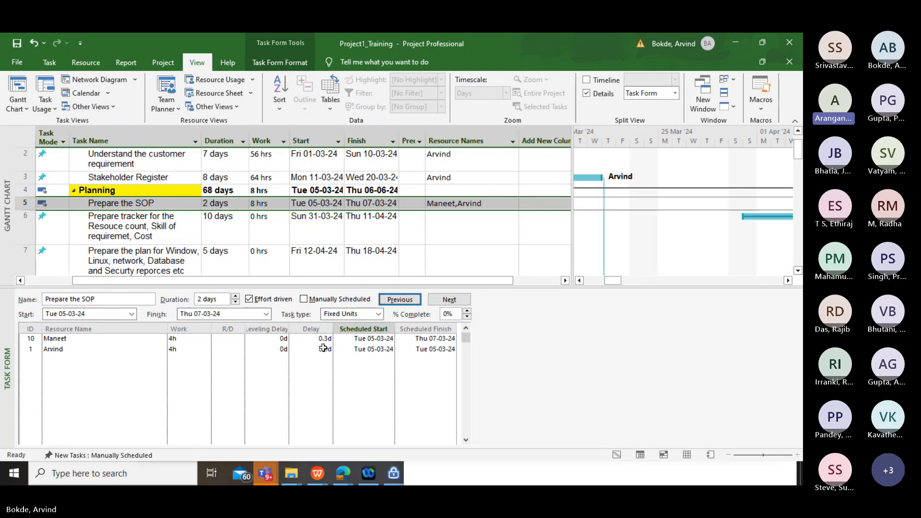
Set the Prepare the SOP task's type to Fixed Work, apply it and check the available task types
click(378, 314)
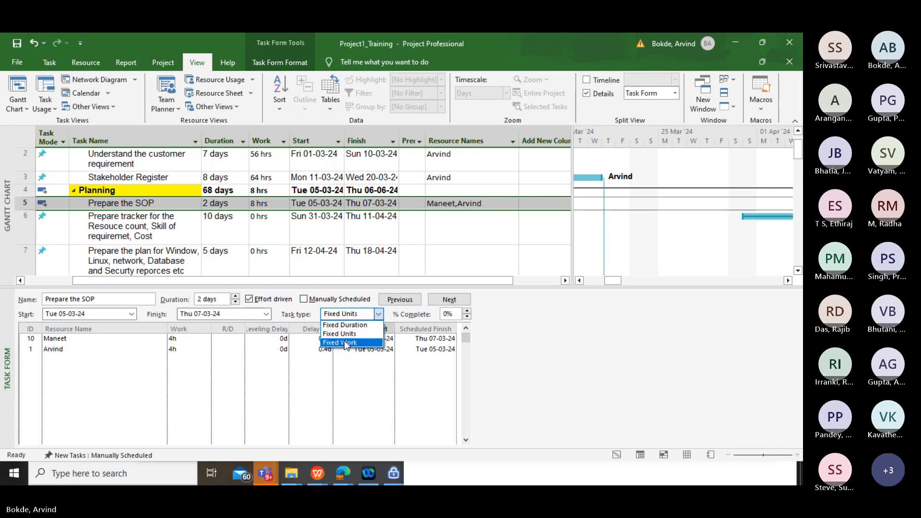
click(345, 342)
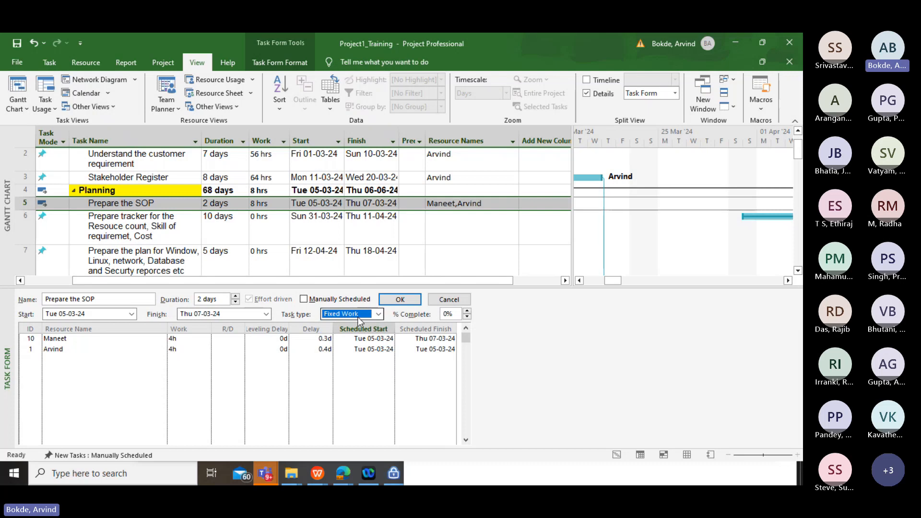
click(396, 301)
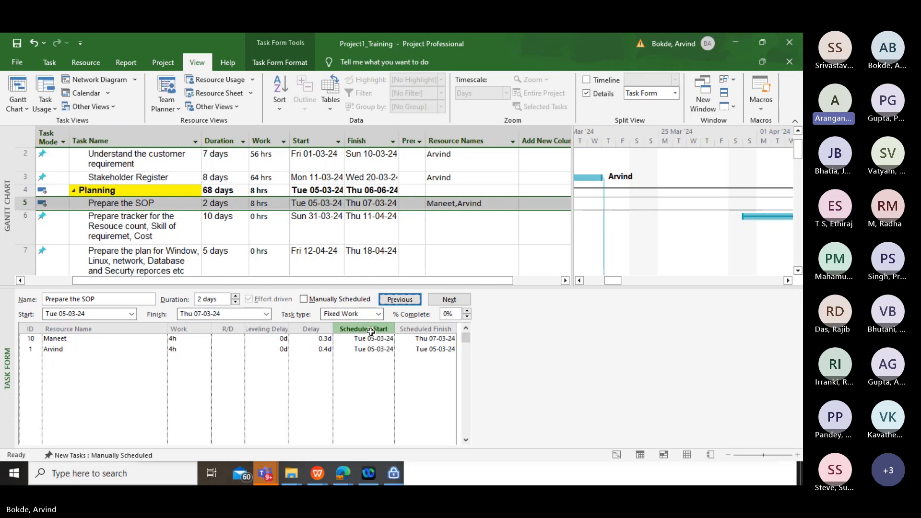
click(379, 313)
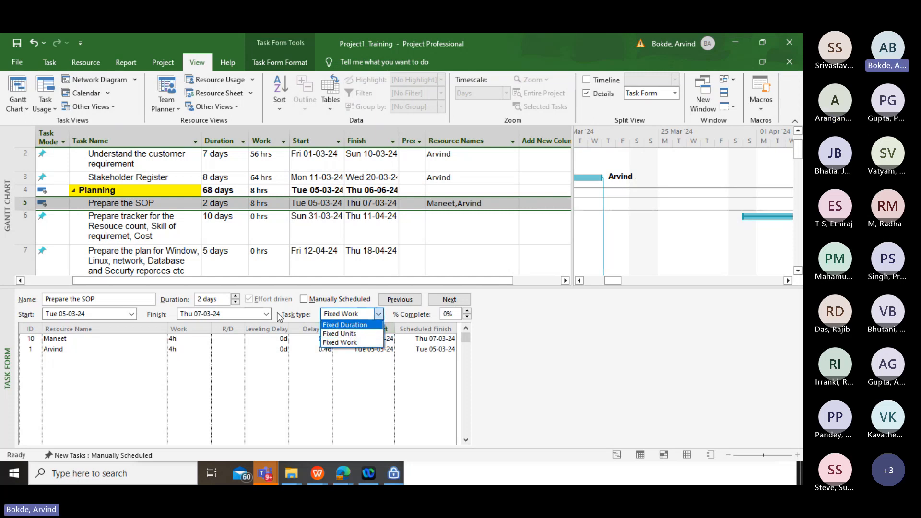
click(294, 308)
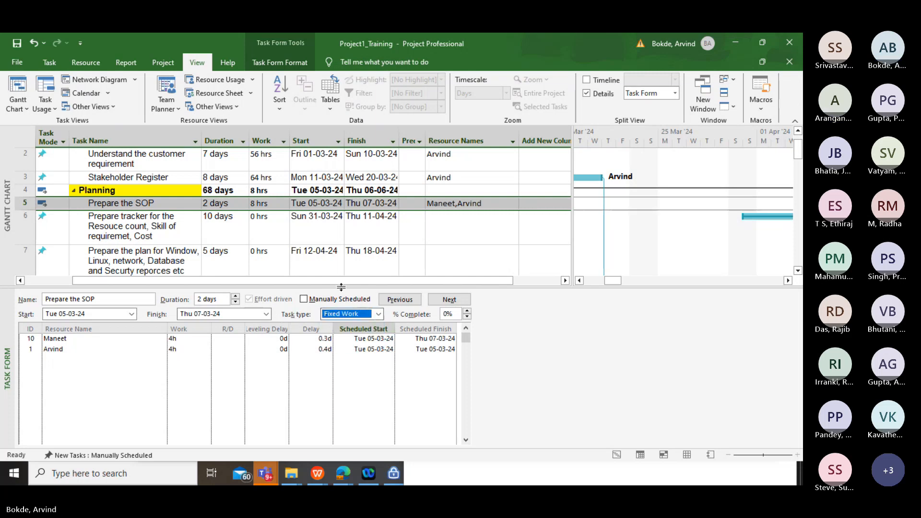
Go to the Planning summary task in the Task Form and add the same two resources as on Prepare the SOP
click(396, 299)
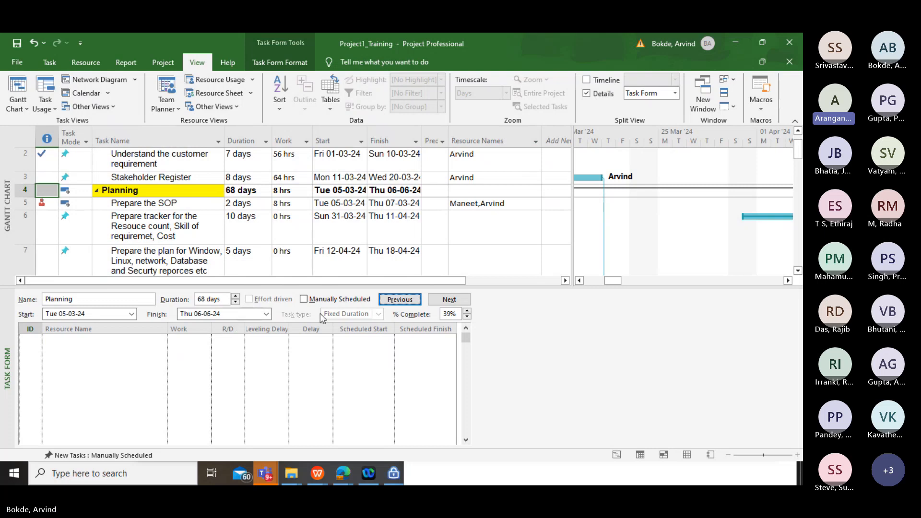
click(117, 350)
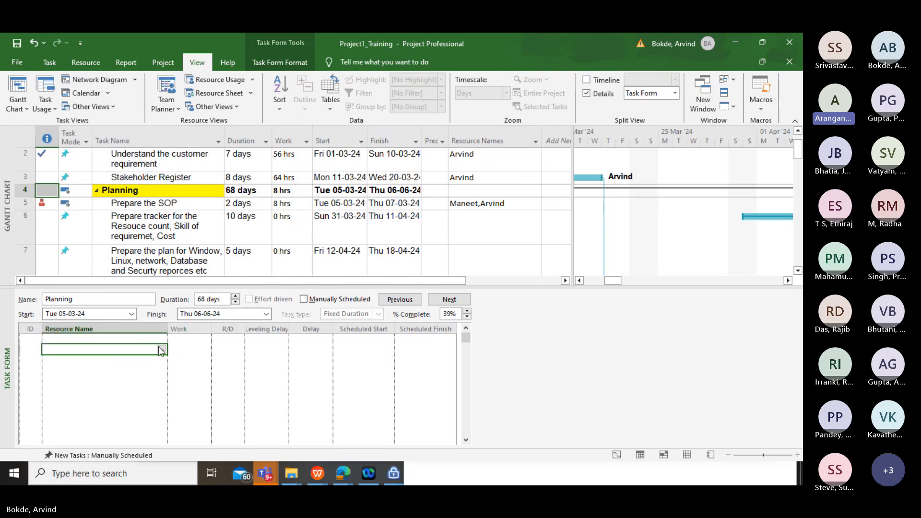
click(158, 341)
click(162, 339)
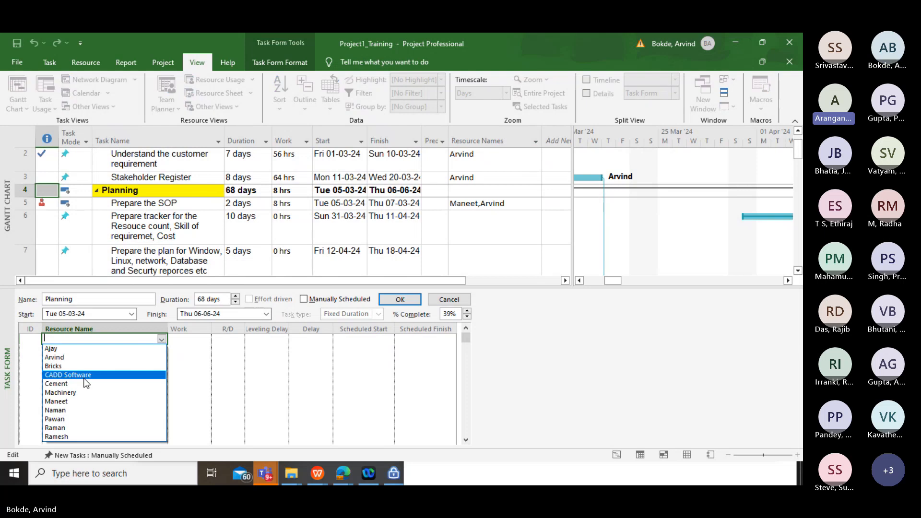
click(107, 360)
click(155, 347)
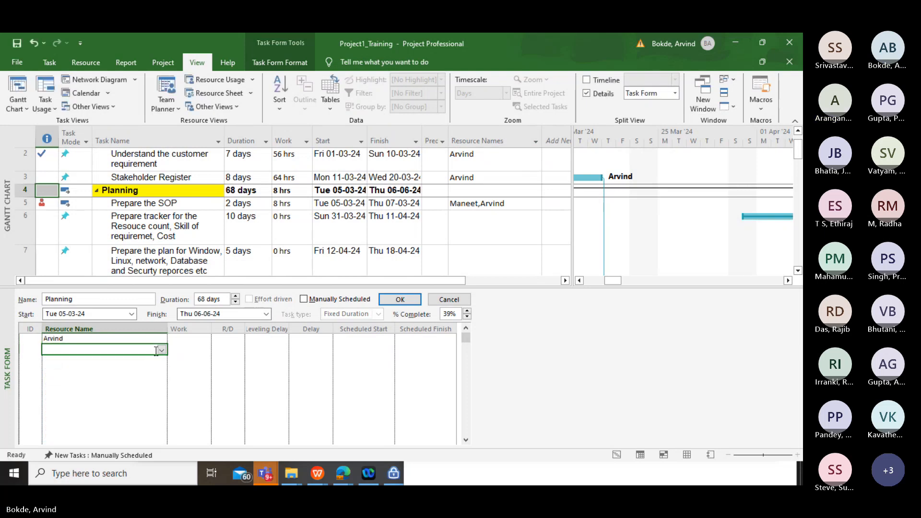
click(162, 349)
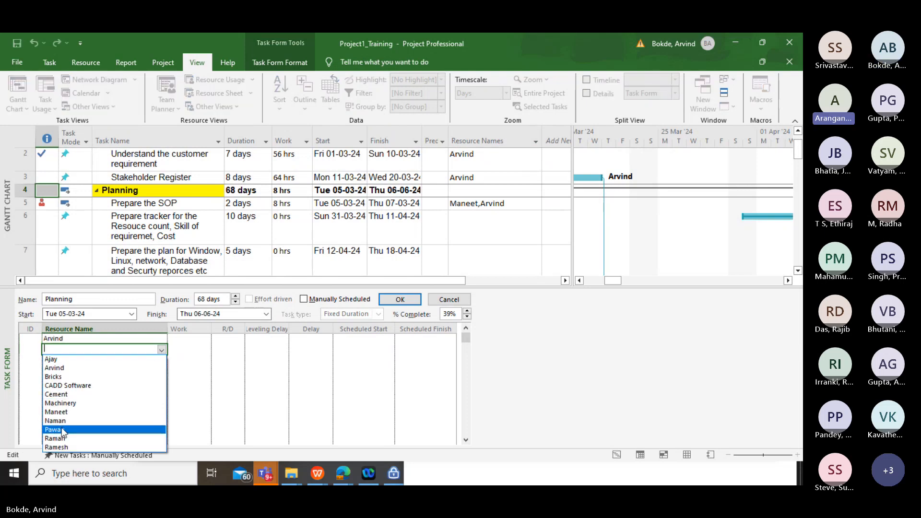
click(57, 413)
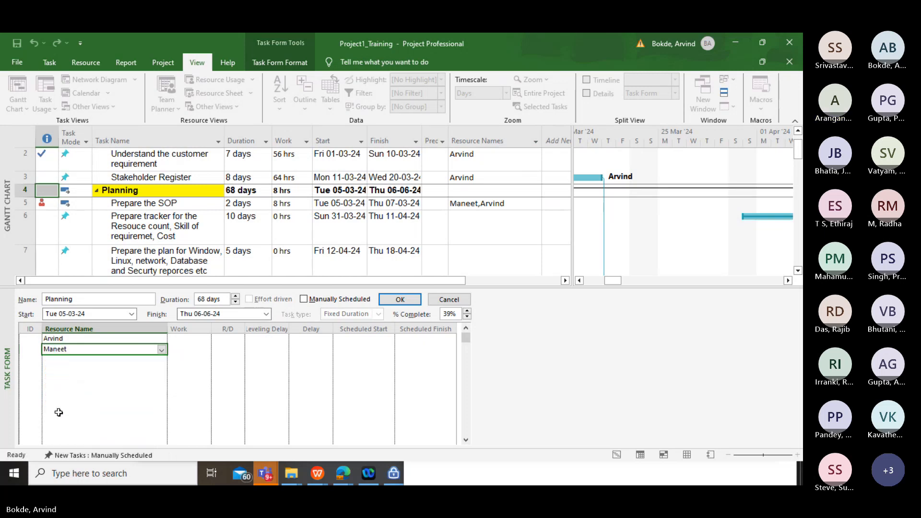
Set the delay of Planning's first resource to 0.40 and of its second resource to 0.50
click(228, 339)
click(278, 340)
click(310, 339)
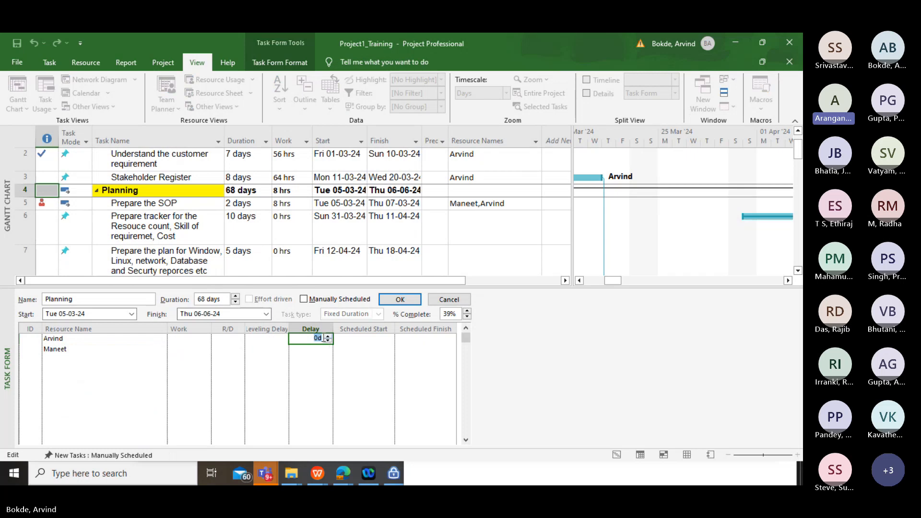
text(0.40)
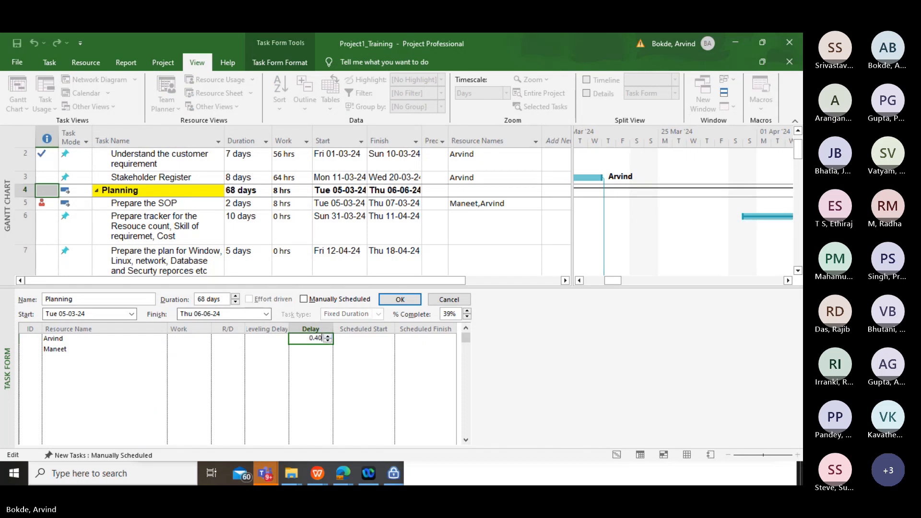
key(Return)
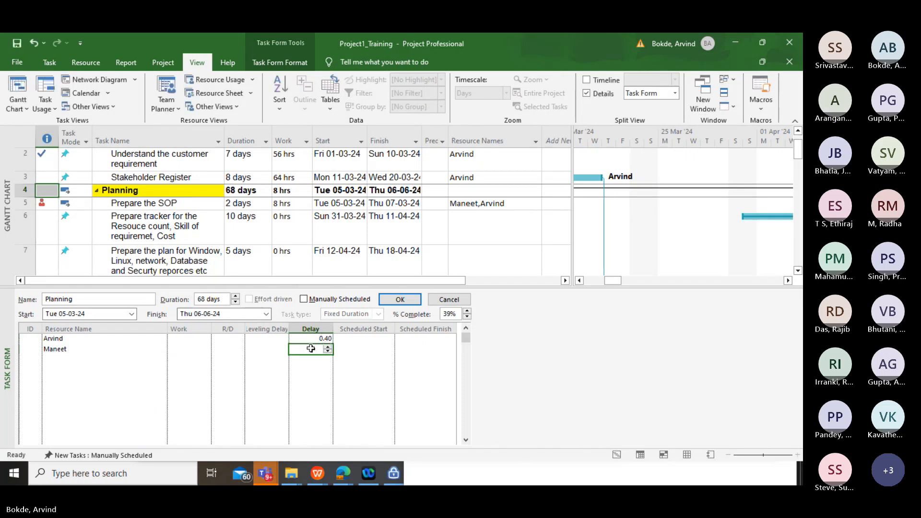
text(0.50)
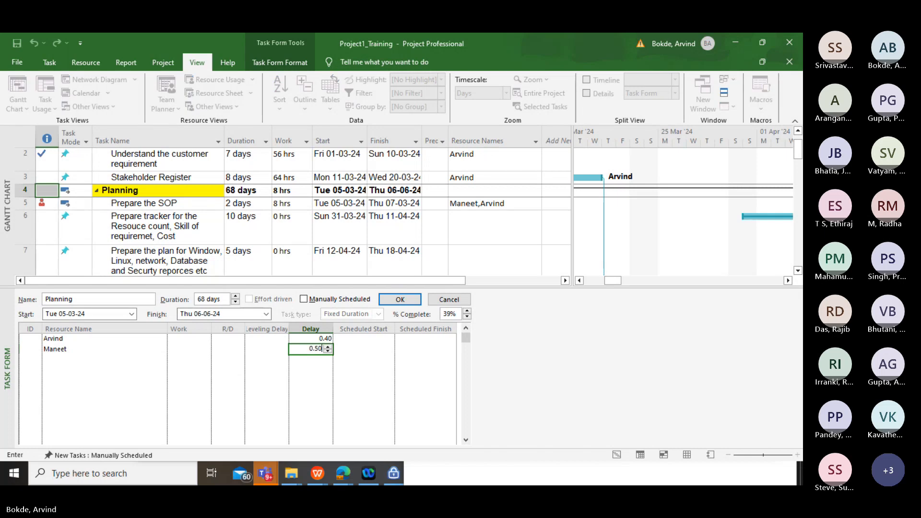
key(Return)
Set both the scheduled start and the scheduled finish of Planning's first resource to Thu 21-03-2024
click(351, 341)
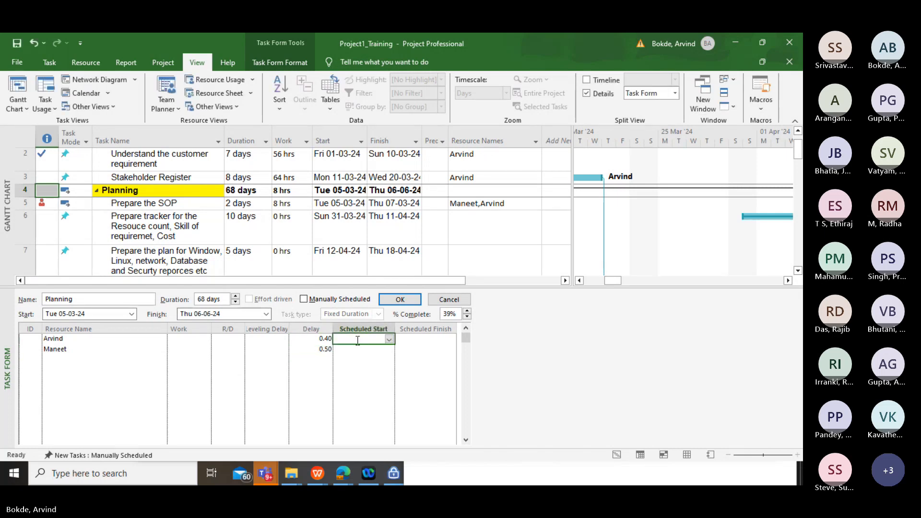
click(389, 339)
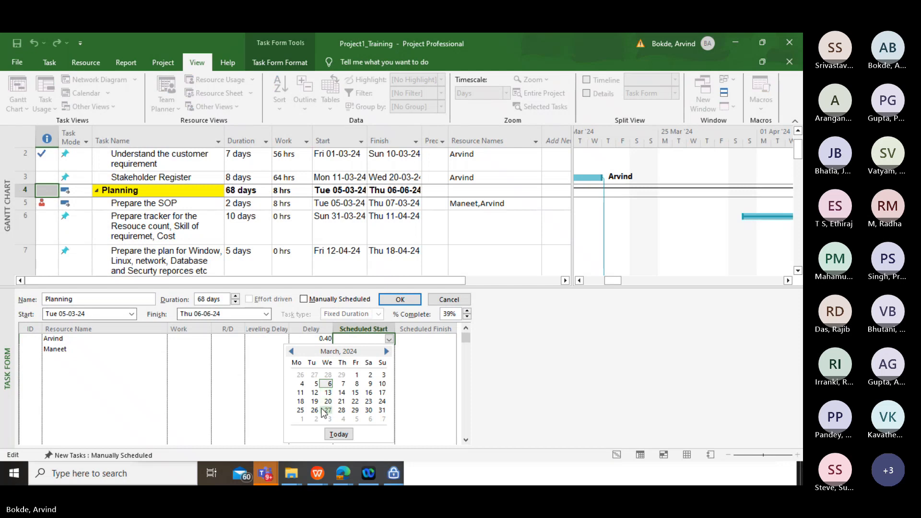
click(341, 401)
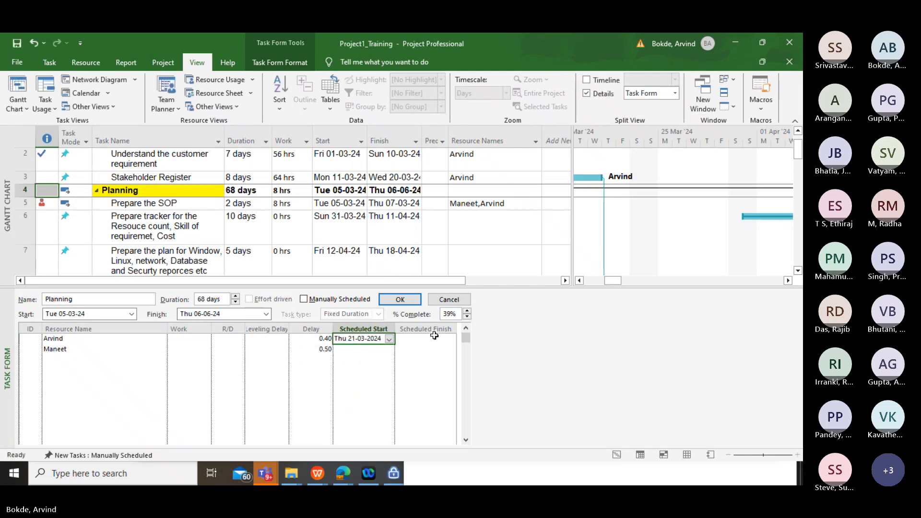
click(451, 339)
click(451, 339)
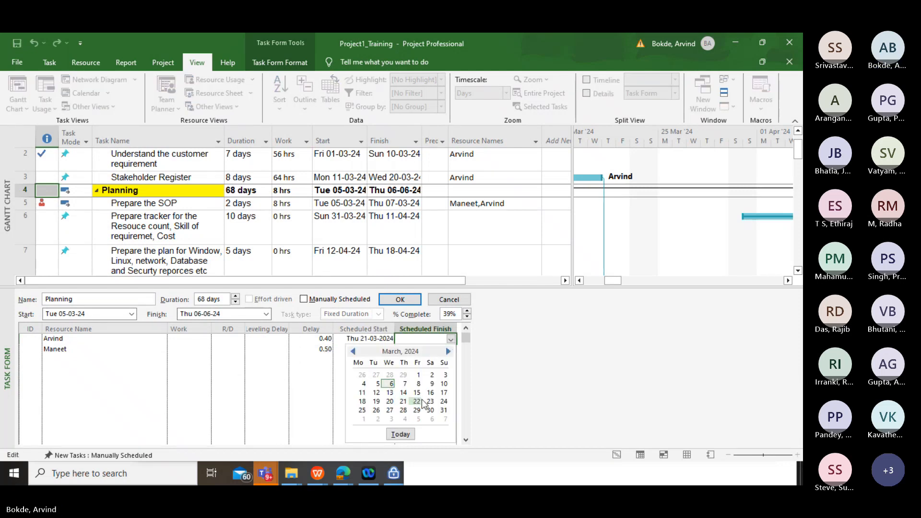
click(403, 401)
Set both the scheduled start and the scheduled finish of Planning's second resource to Thu 21-03-2024
click(363, 350)
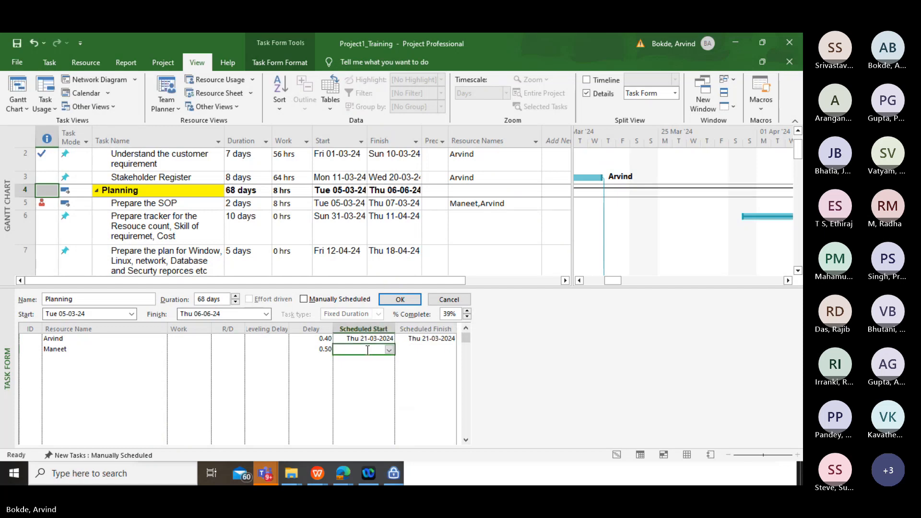
click(389, 349)
click(343, 414)
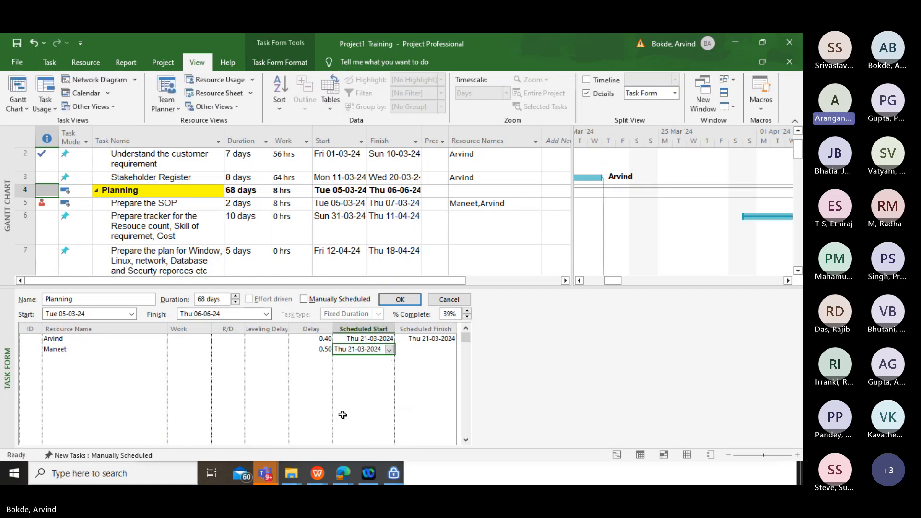
click(426, 350)
click(452, 350)
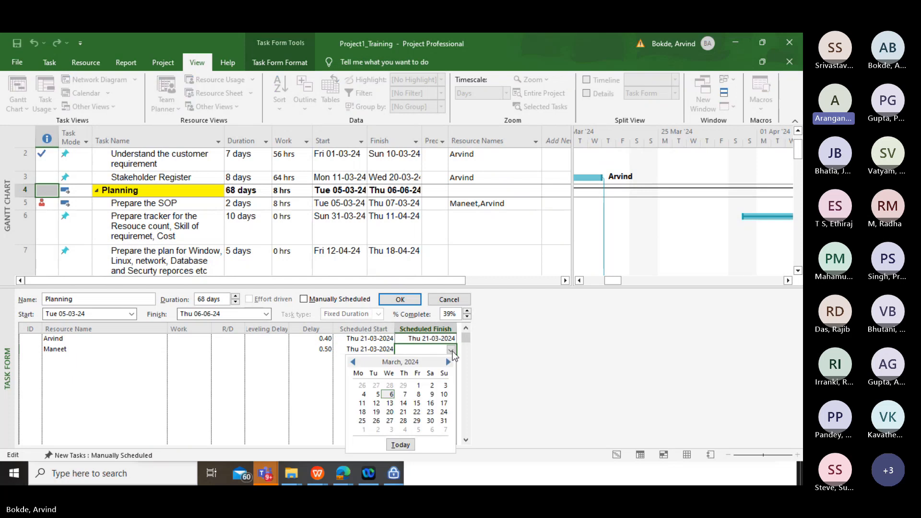
click(404, 412)
click(428, 380)
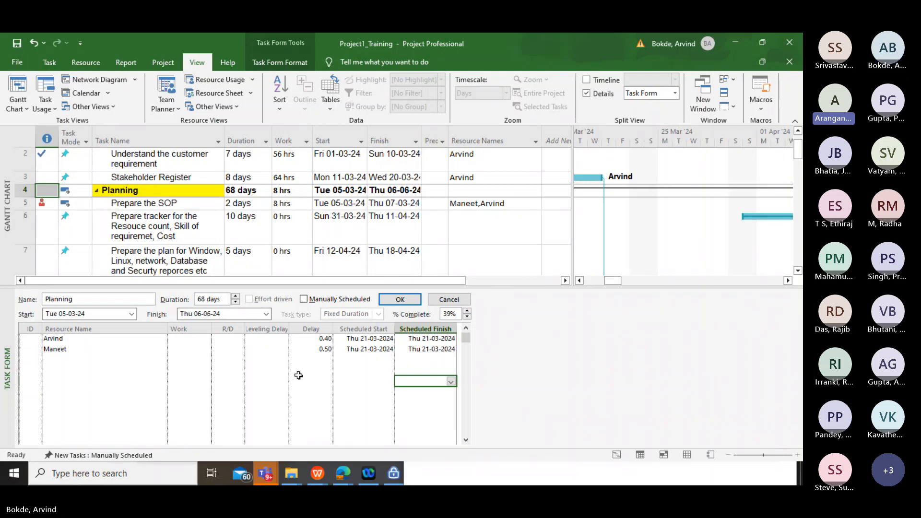
Set the work of both Planning resources to 4h each and apply the assignments in the Task Form
click(179, 339)
click(206, 341)
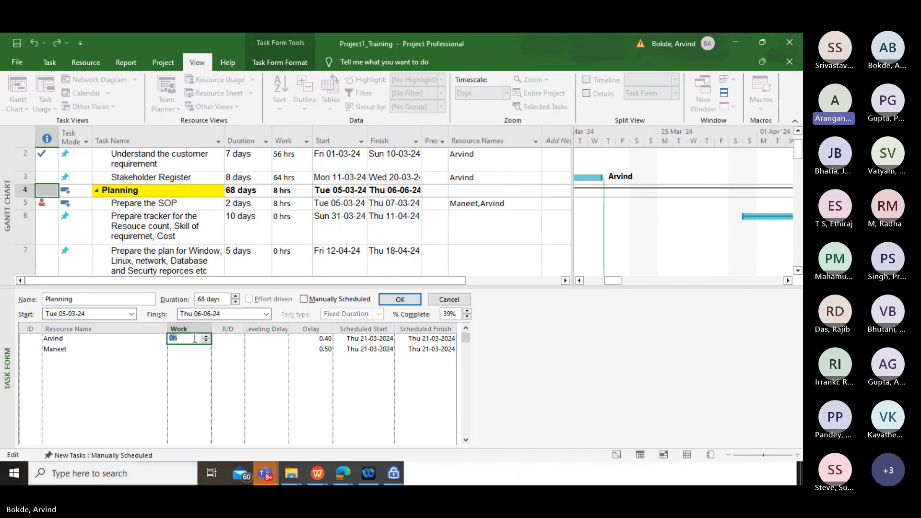
text(1)
key(Return)
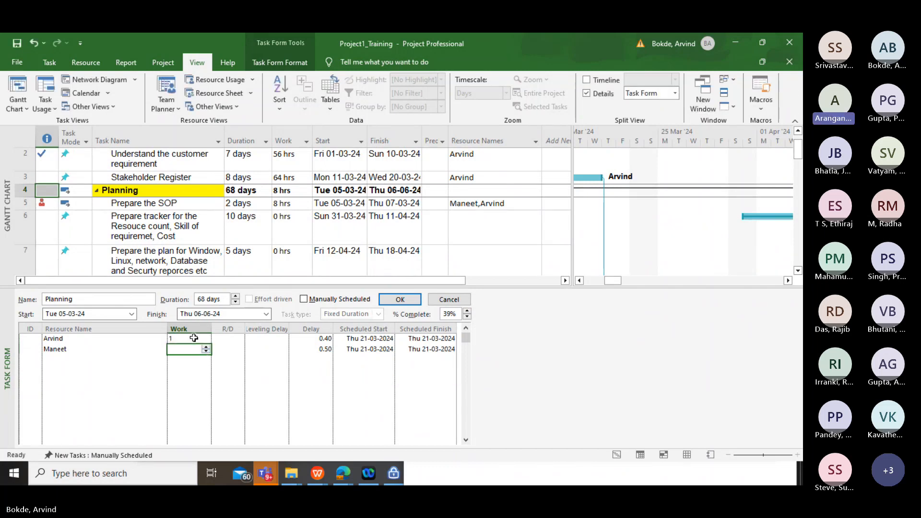
click(207, 339)
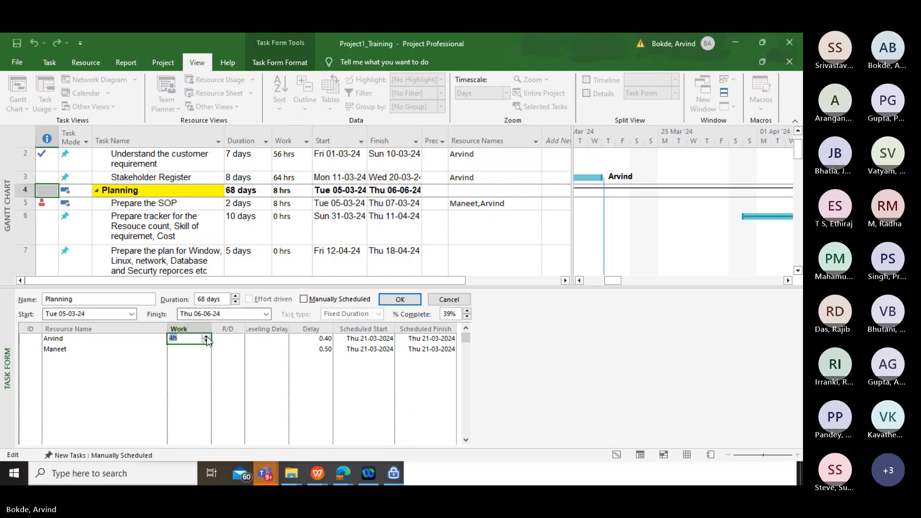
key(Return)
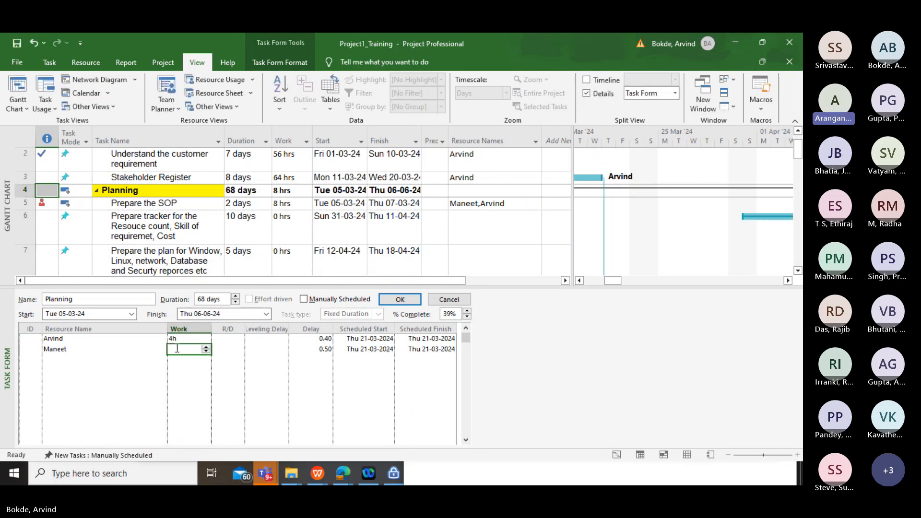
click(207, 348)
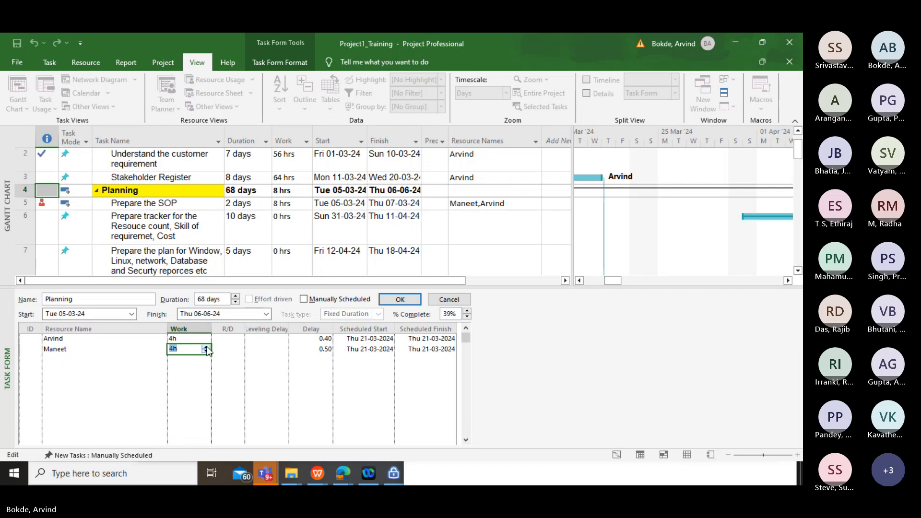
key(Return)
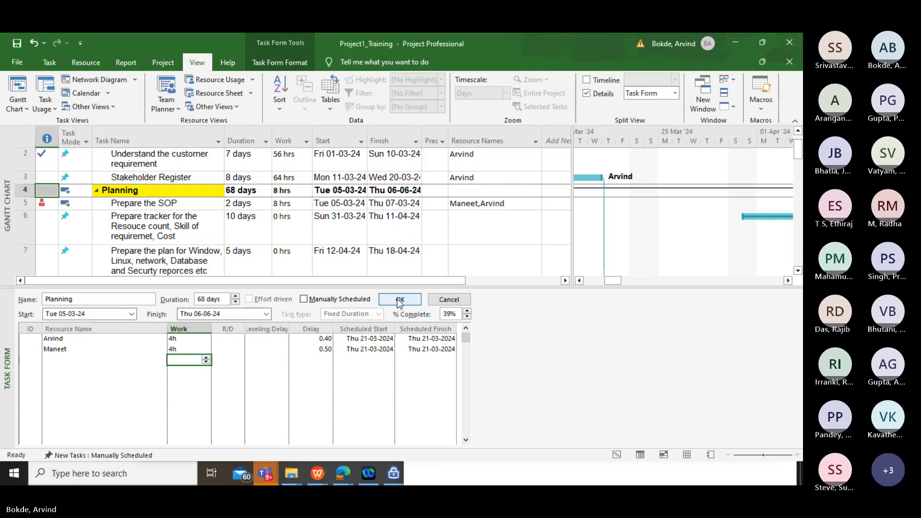
click(78, 350)
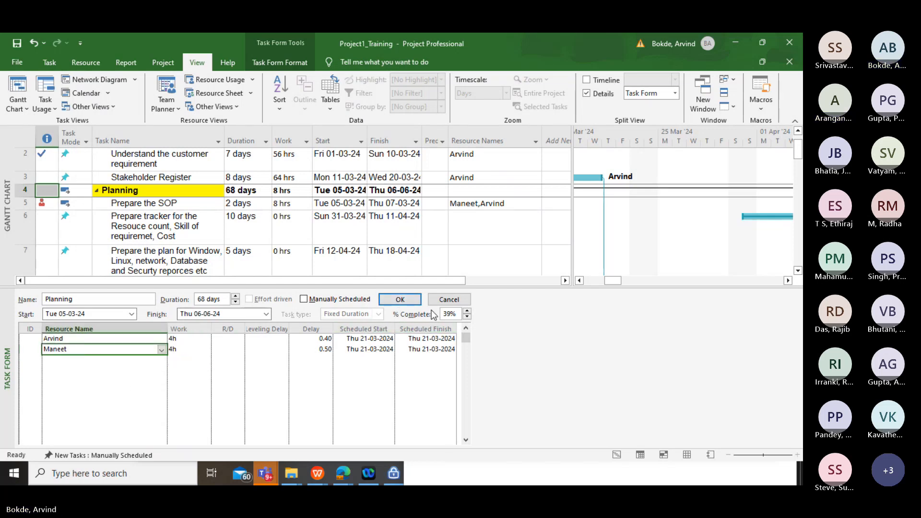
click(409, 301)
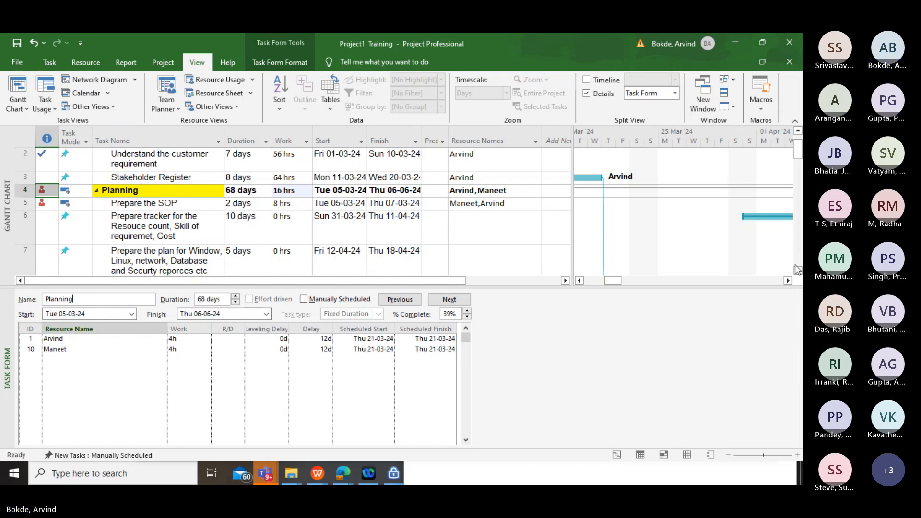
Go to Task 10.1 under Closing and add the same two resources as on Planning in the Task Form
drag(798, 272, 801, 264)
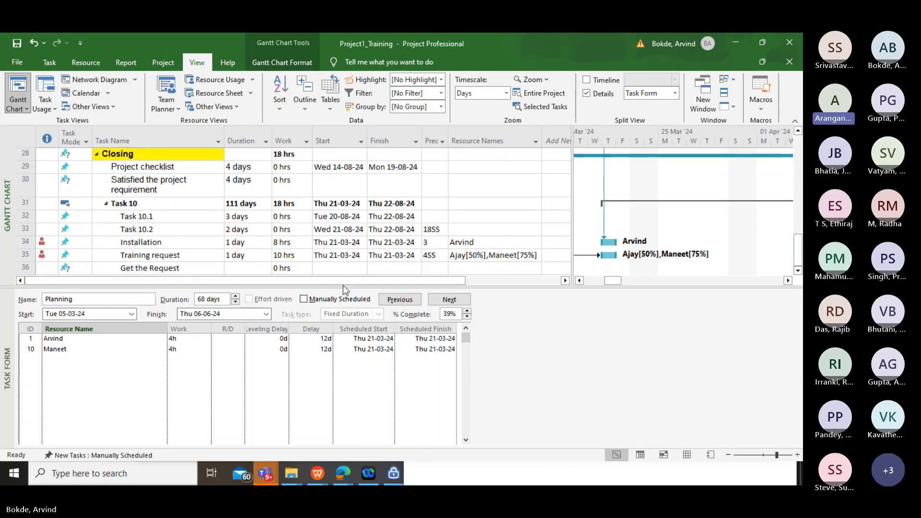
click(137, 218)
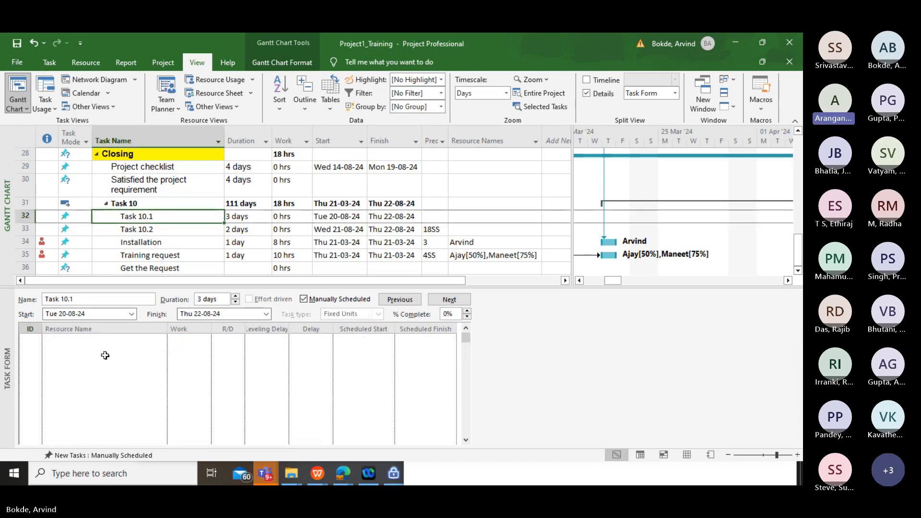
click(121, 345)
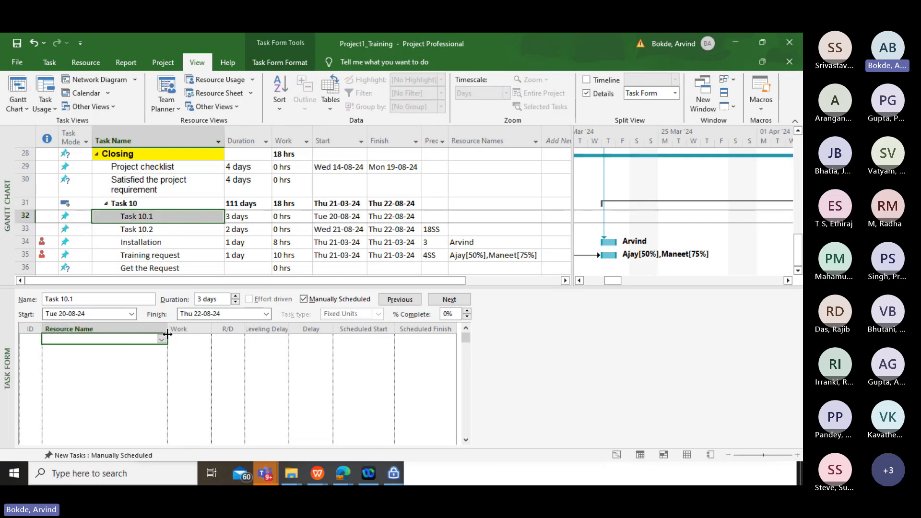
click(162, 338)
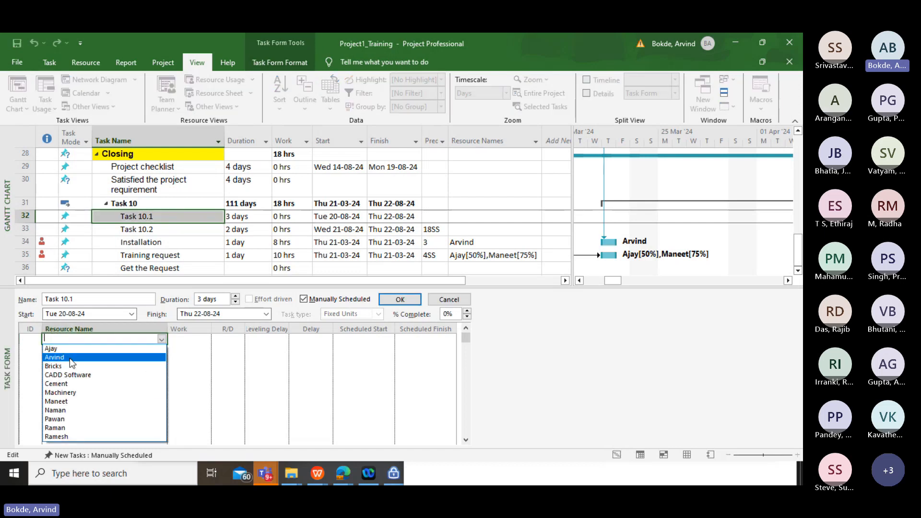
click(70, 357)
click(144, 351)
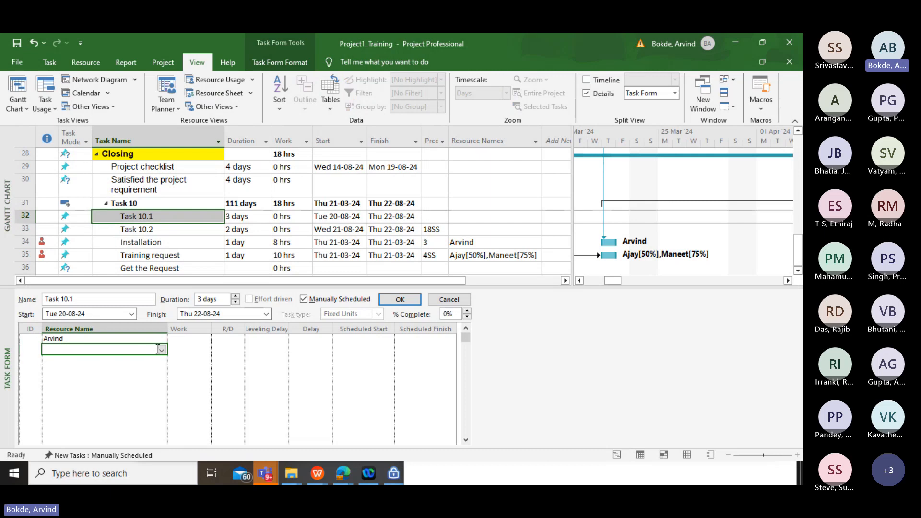
click(162, 350)
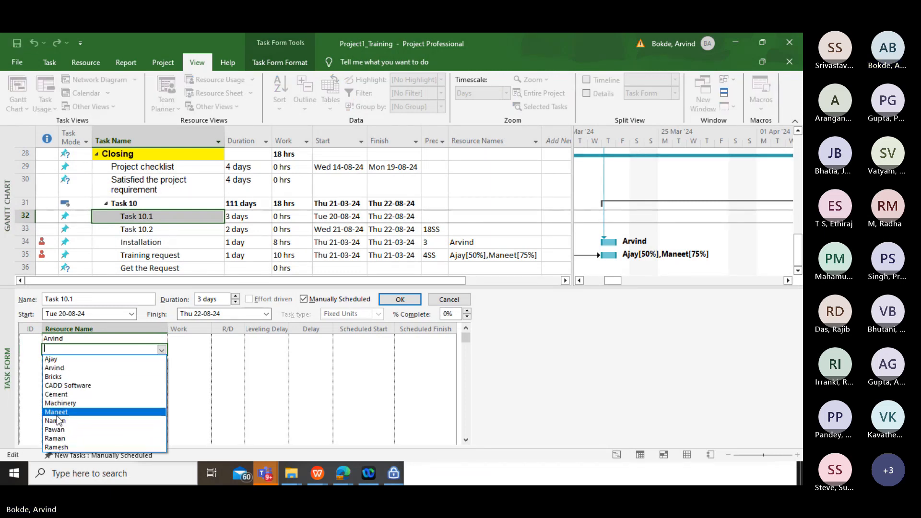
click(56, 413)
Set the work of both resources on Task 10.1 to 4h each
click(200, 341)
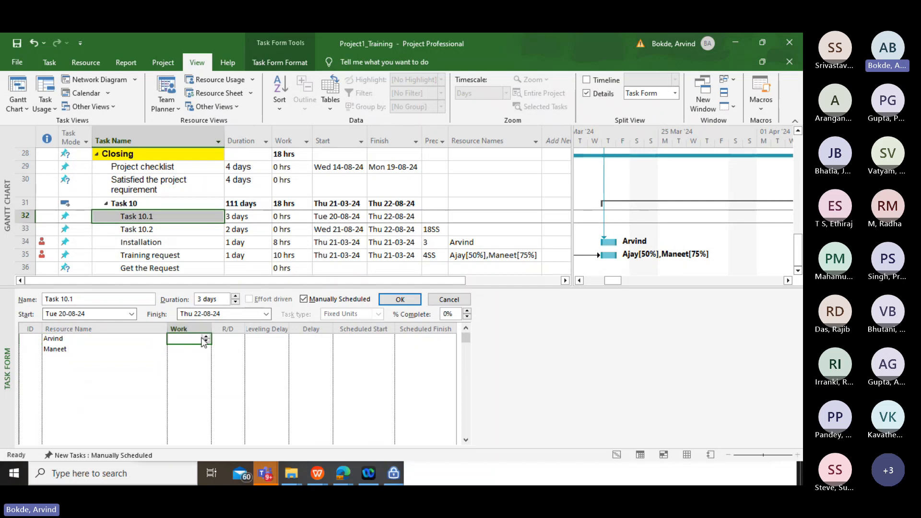
click(206, 337)
click(206, 336)
click(206, 337)
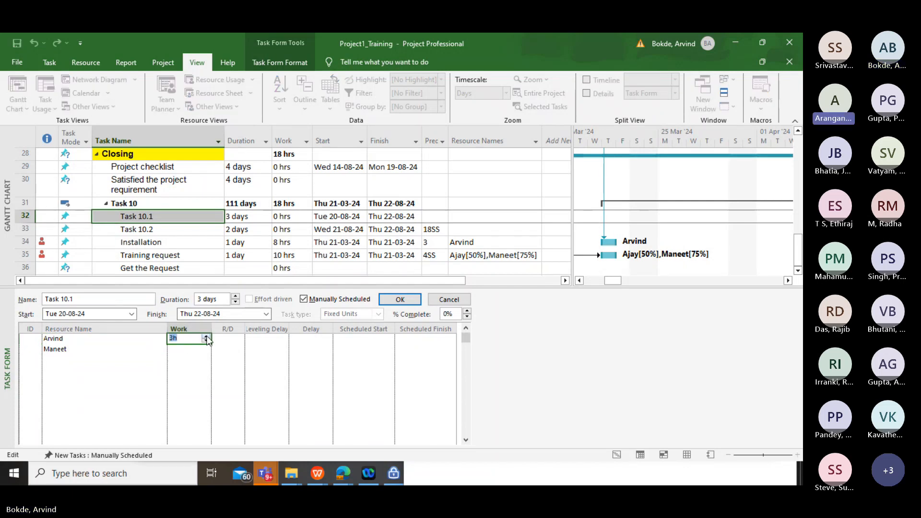
click(206, 337)
click(180, 349)
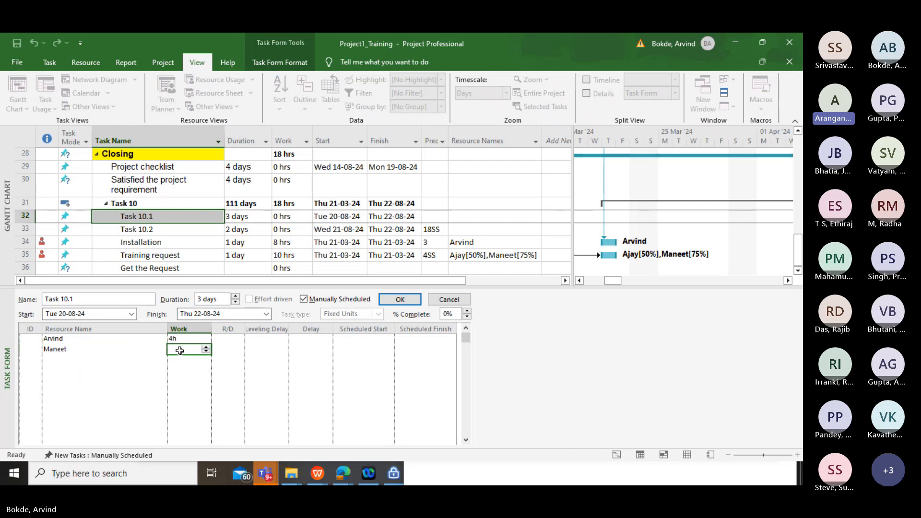
click(205, 348)
click(206, 348)
click(205, 347)
click(205, 347)
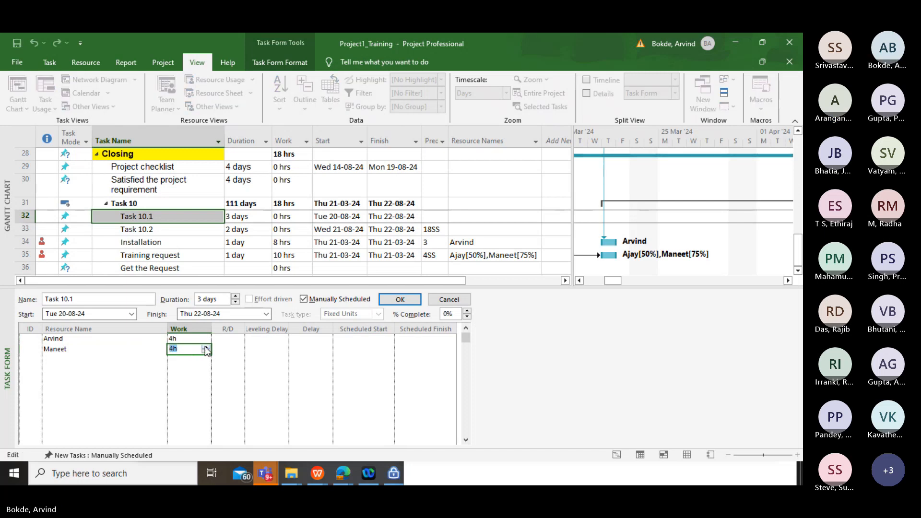
click(266, 349)
Set the delay of Task 10.1's first resource to 0.40 and of its second resource to 0.50
click(307, 339)
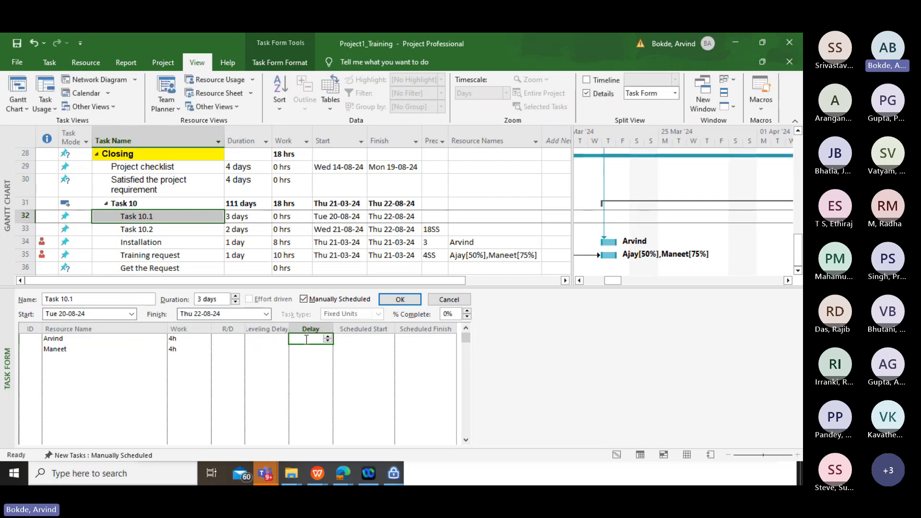
text(0.4)
key(Return)
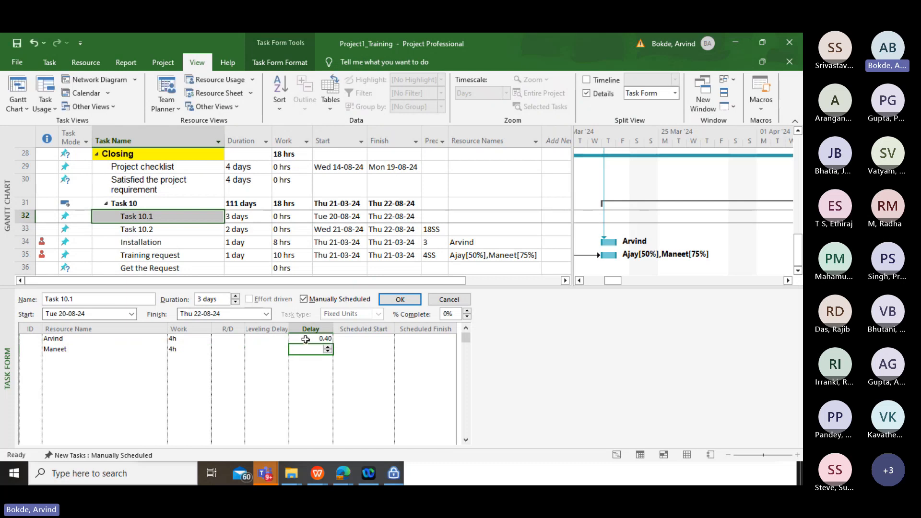
text(0.50)
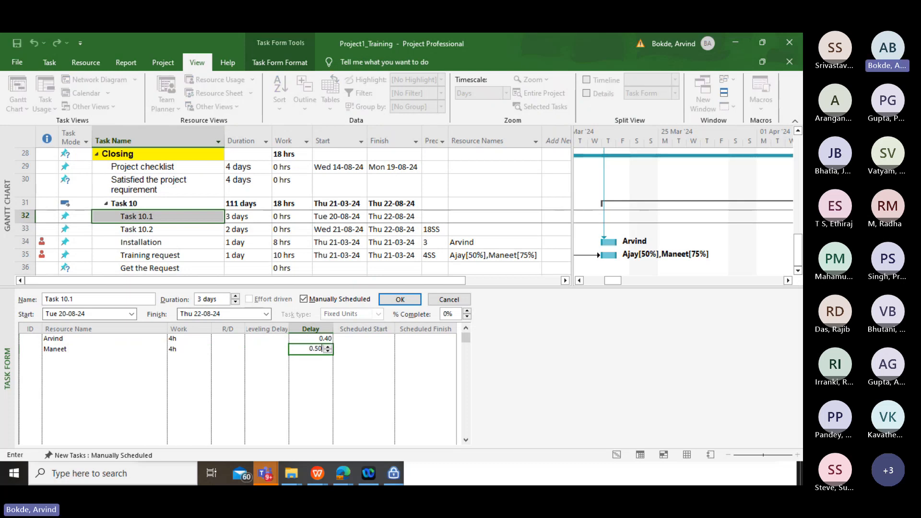
key(Return)
Set both the scheduled start and the scheduled finish of Task 10.1's first resource to Thu 21-03-2024
click(359, 339)
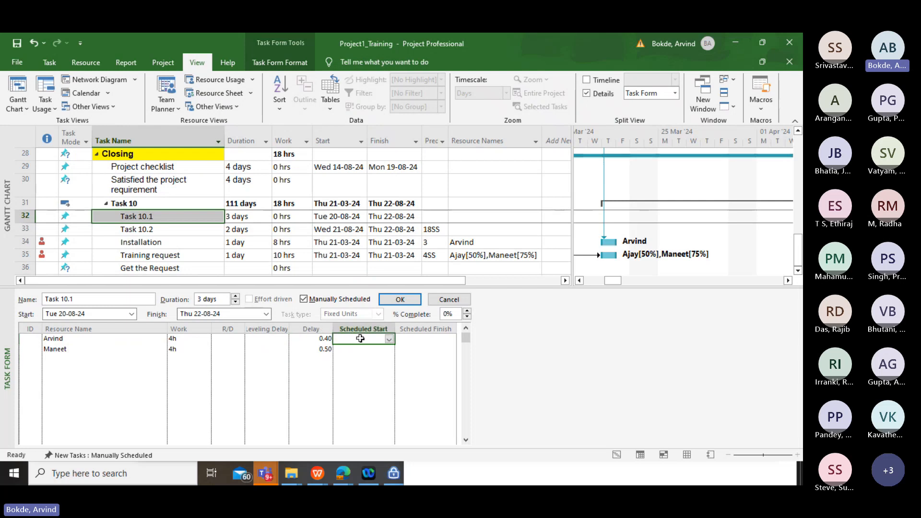
click(389, 339)
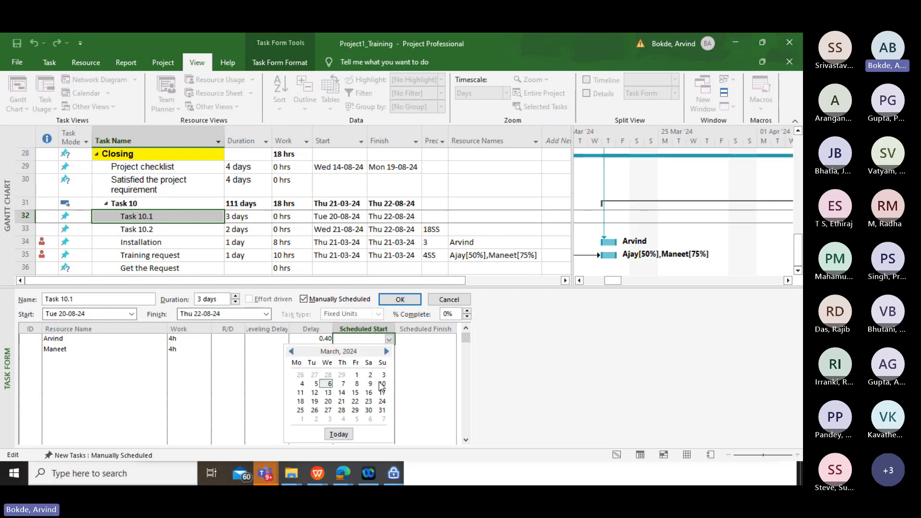
click(342, 401)
click(437, 341)
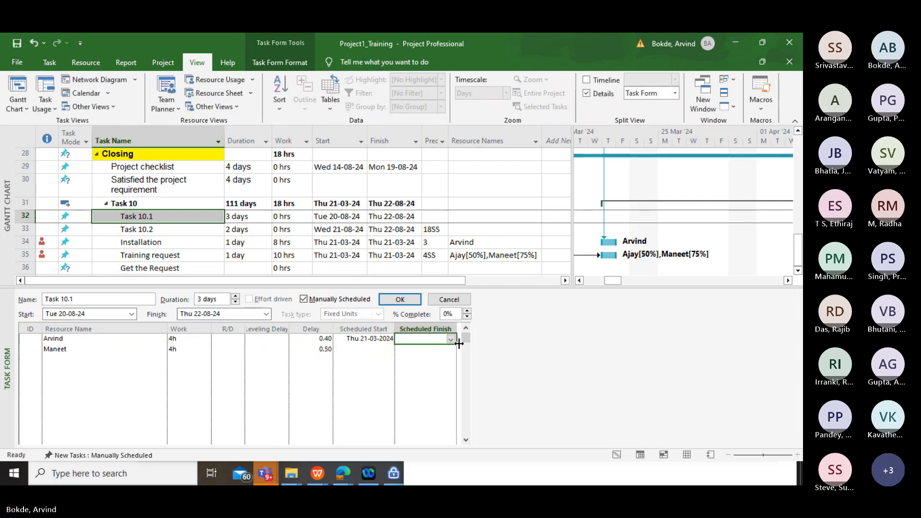
click(452, 339)
click(403, 403)
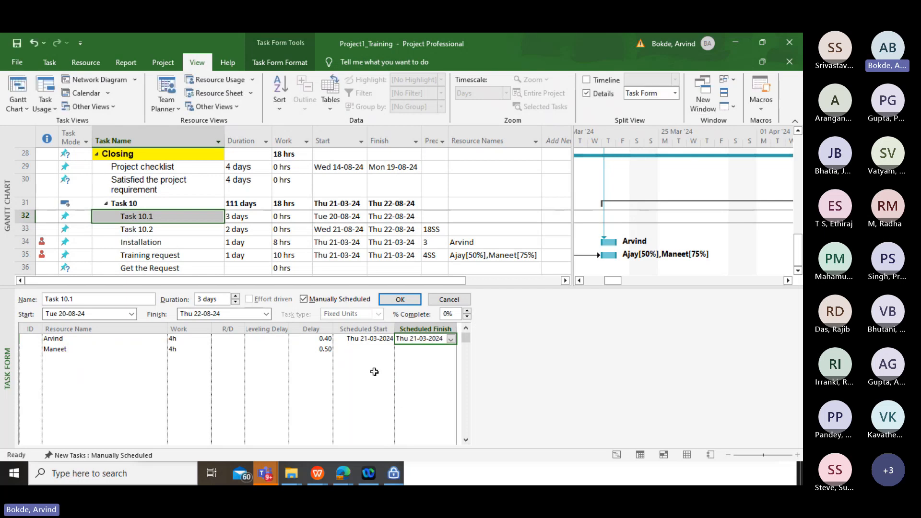
Set both the scheduled start and the scheduled finish of Task 10.1's second resource to Thu 21-03-2024 and apply the form's changes
click(362, 349)
click(389, 351)
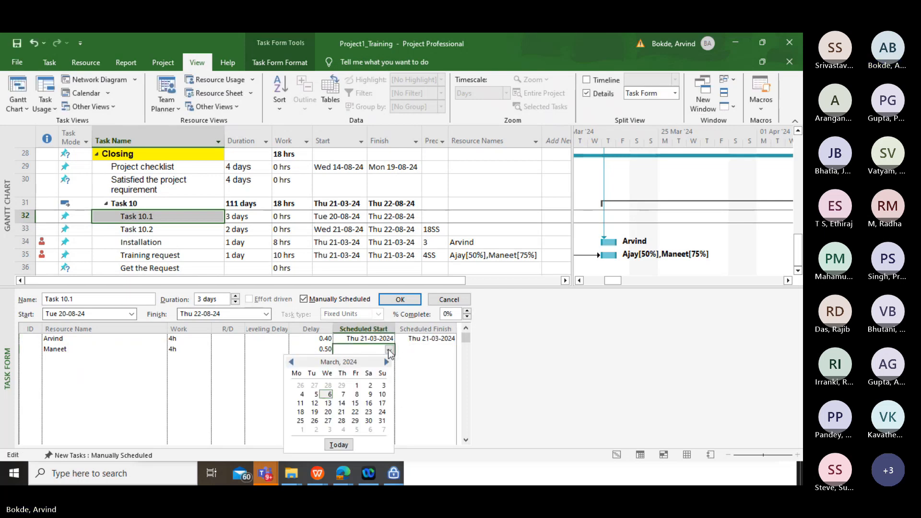
click(342, 412)
click(419, 350)
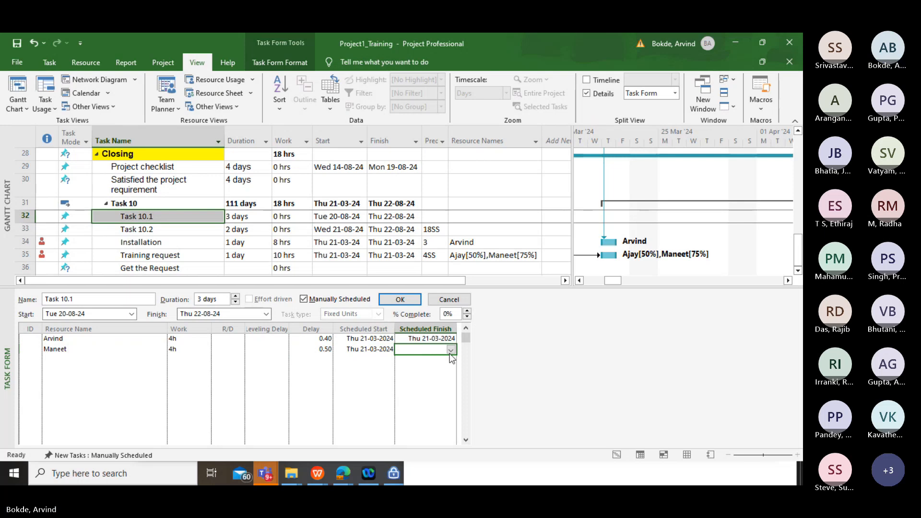
click(451, 350)
click(405, 415)
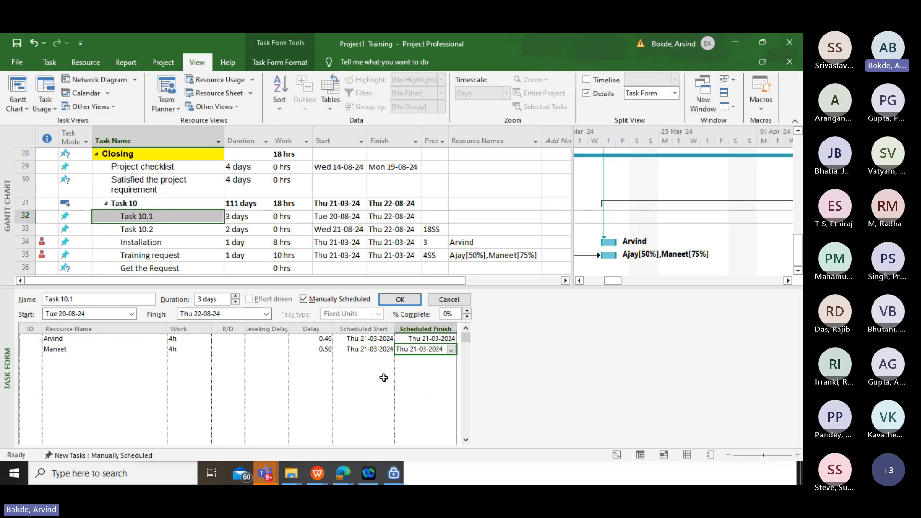
click(398, 300)
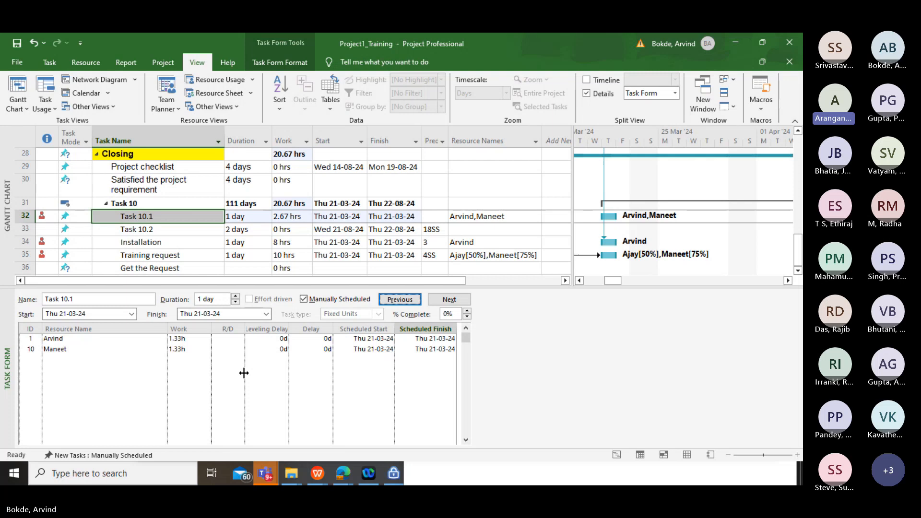
Set the delay of Task 10.1's first resource to 0.40 and of its second resource to 0.30, and apply the changes
click(319, 340)
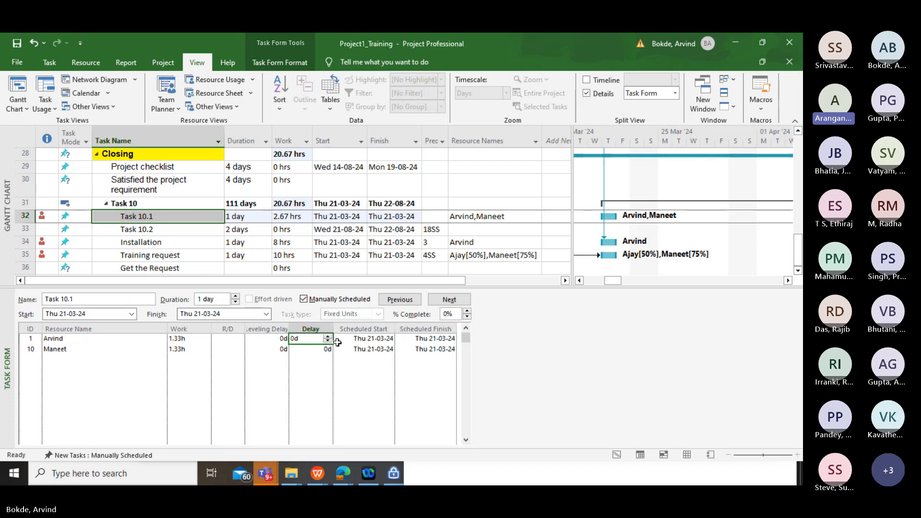
click(327, 337)
click(327, 337)
click(328, 337)
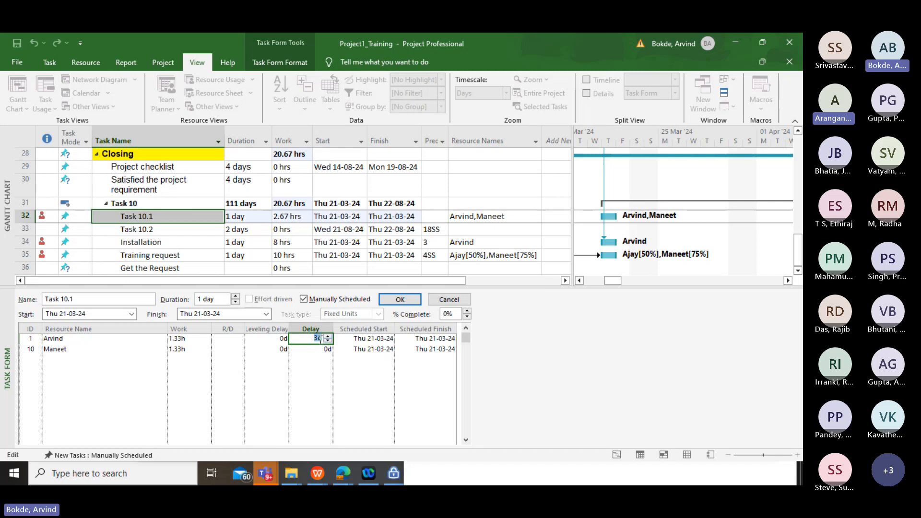
text(0.40)
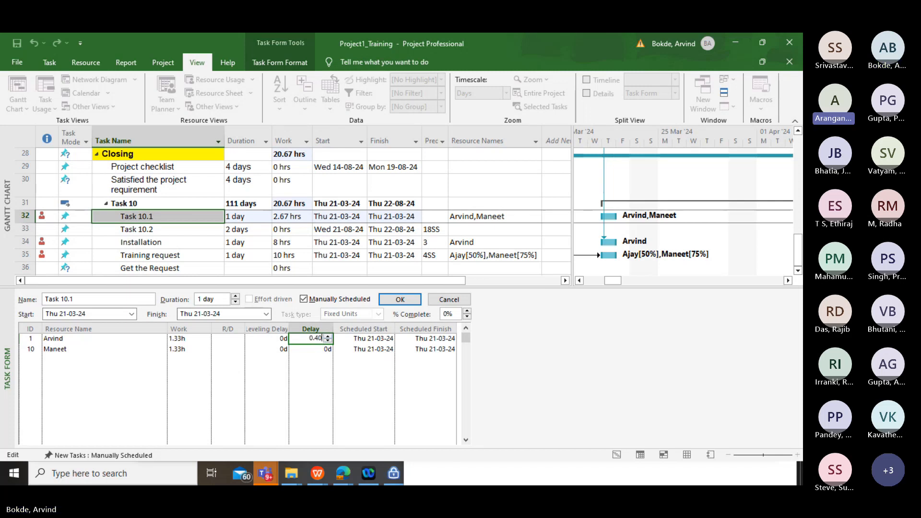
key(Return)
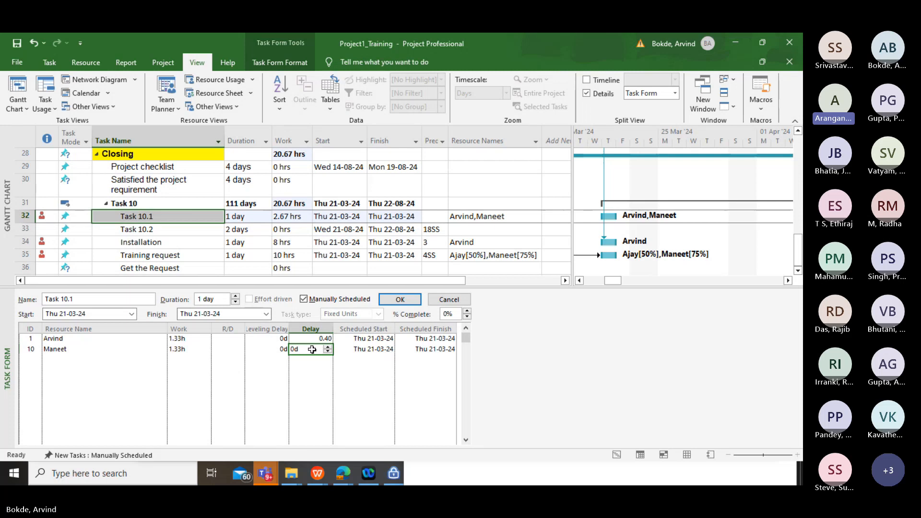
text(0.30)
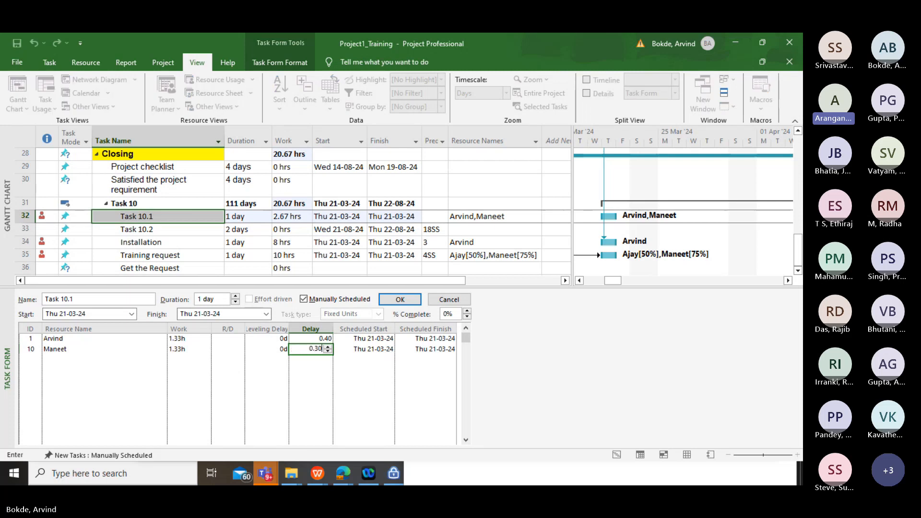
key(Return)
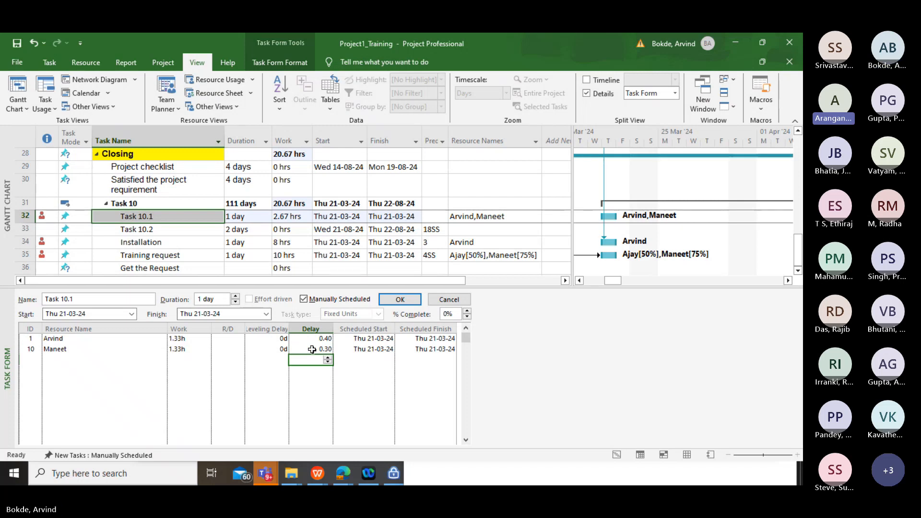
click(312, 349)
click(398, 300)
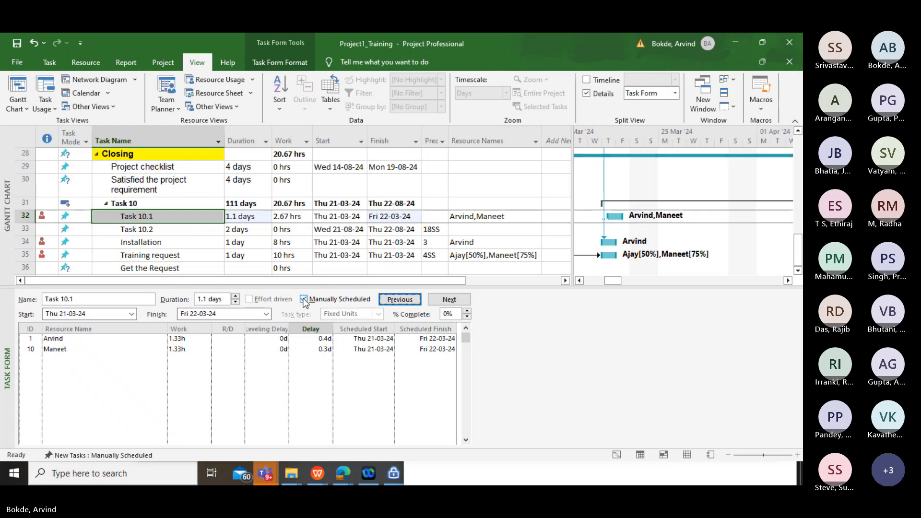
click(751, 331)
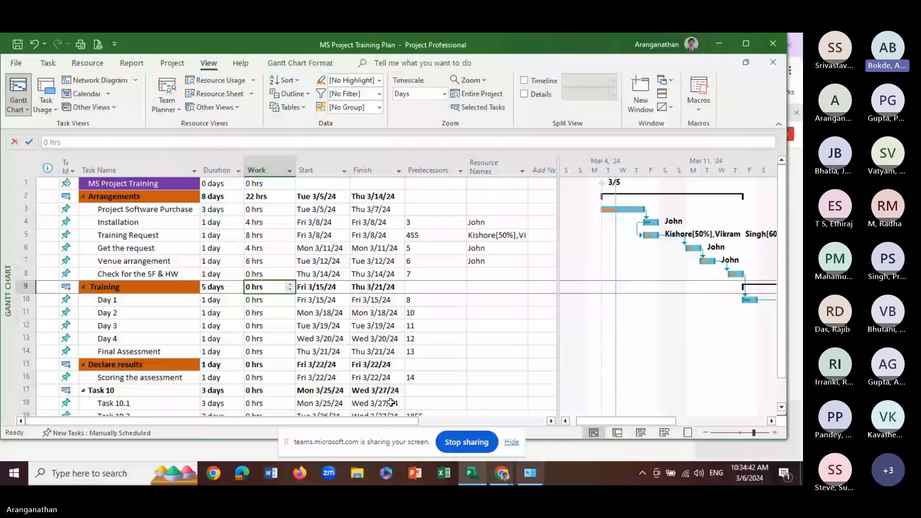
click(173, 327)
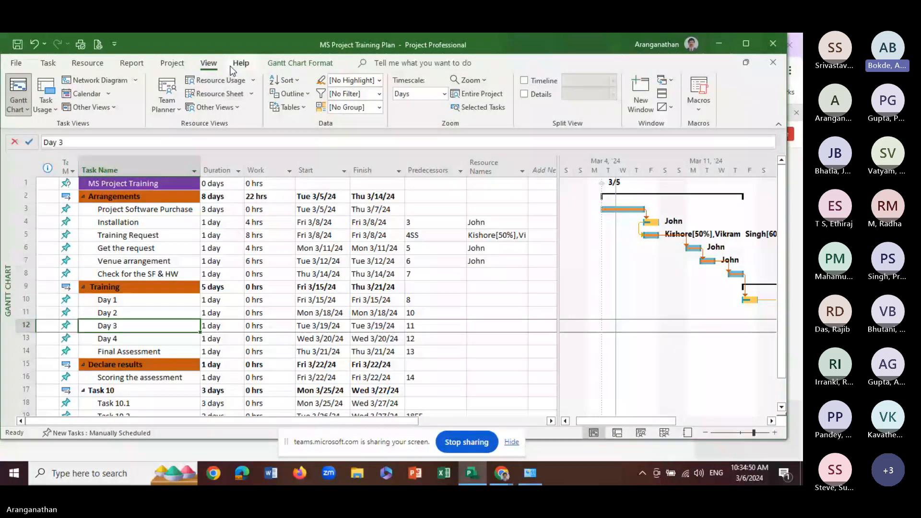
Show the Task Form for Training Request under Arrangements and turn off manual scheduling for that task
click(547, 95)
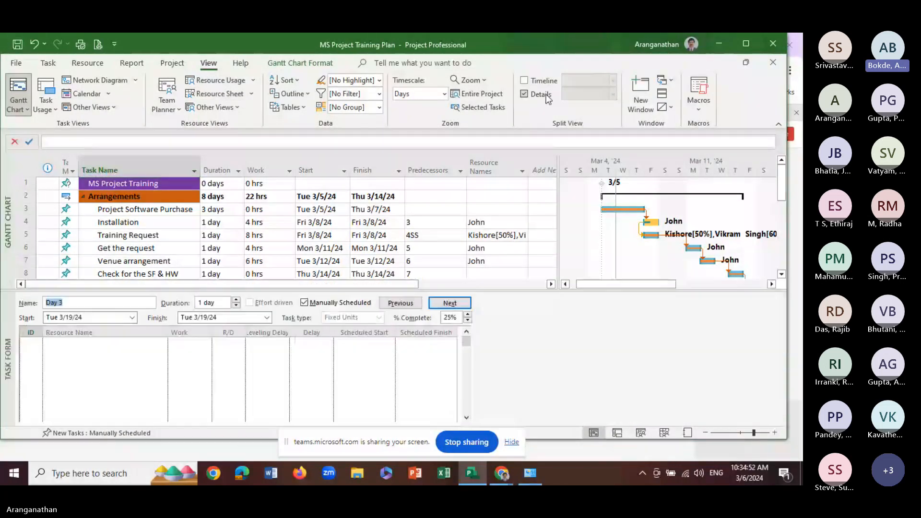
click(139, 237)
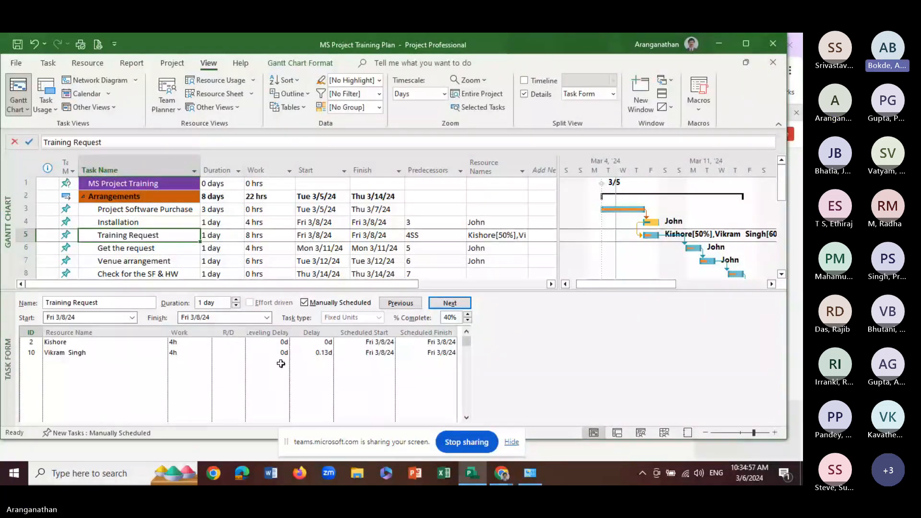
click(331, 305)
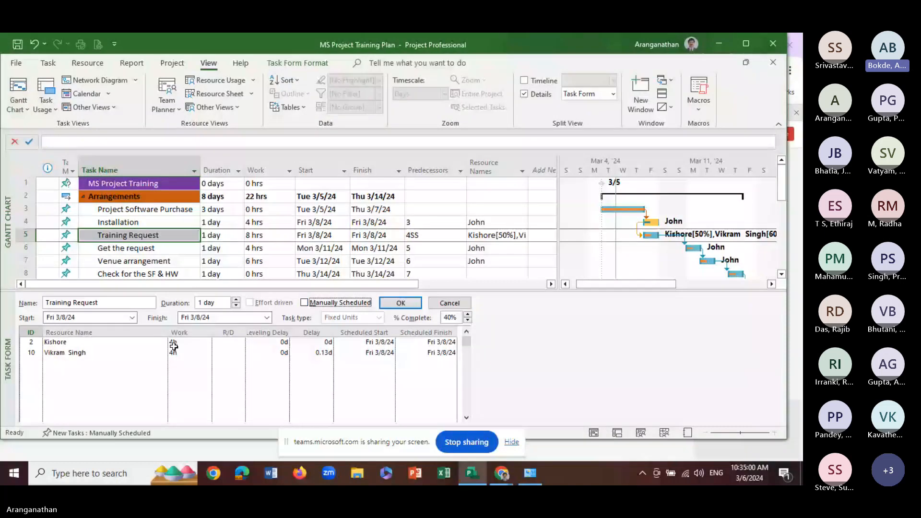
click(173, 343)
click(130, 354)
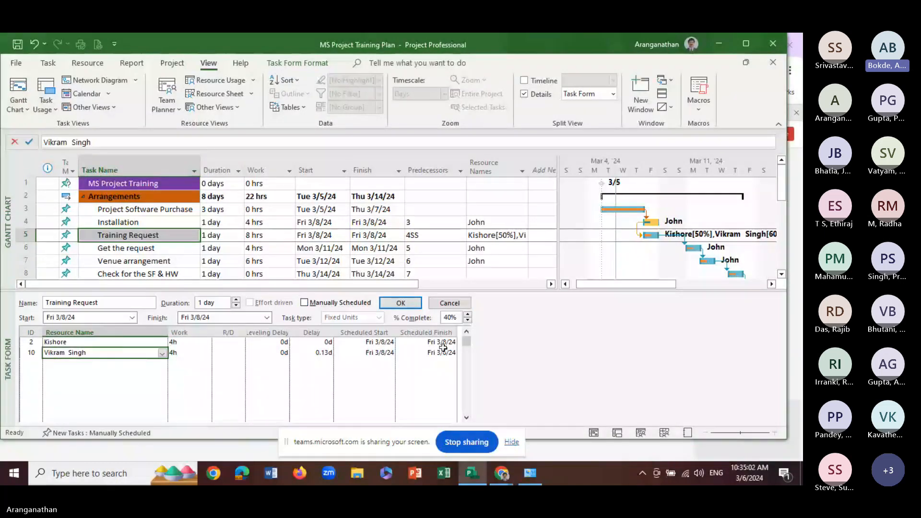
click(401, 303)
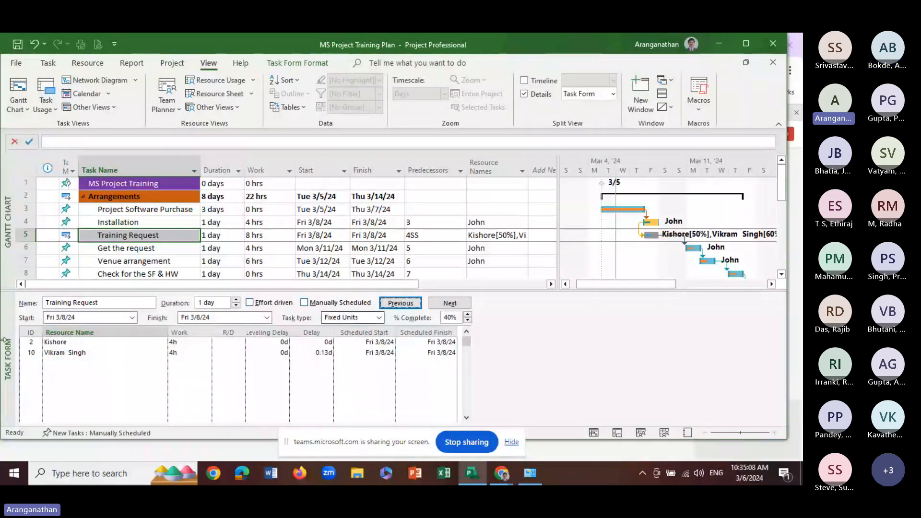
Set Training Request's task type to Fixed Duration, make it effort driven and apply the changes
click(62, 342)
click(65, 353)
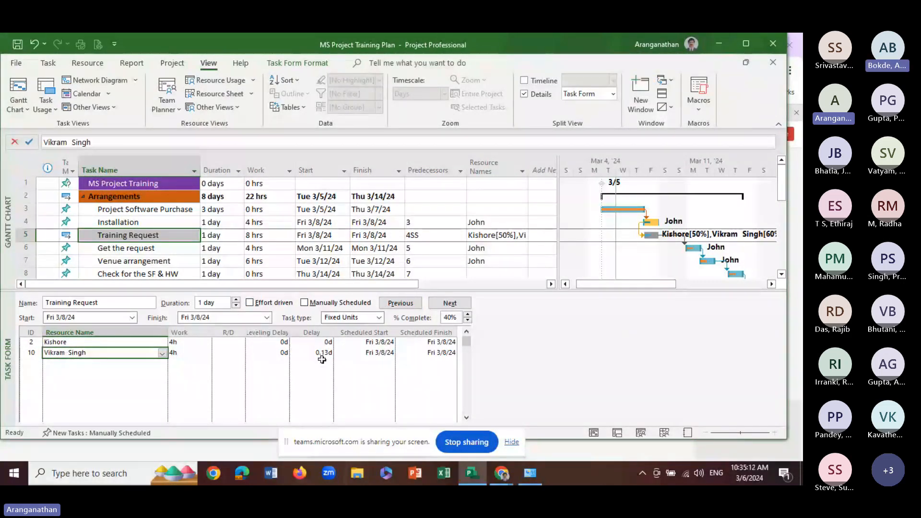
click(378, 318)
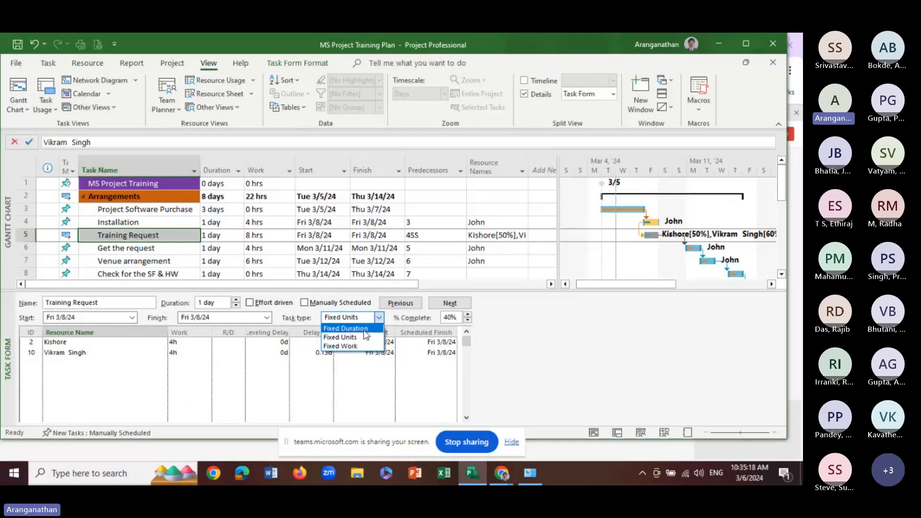
click(347, 330)
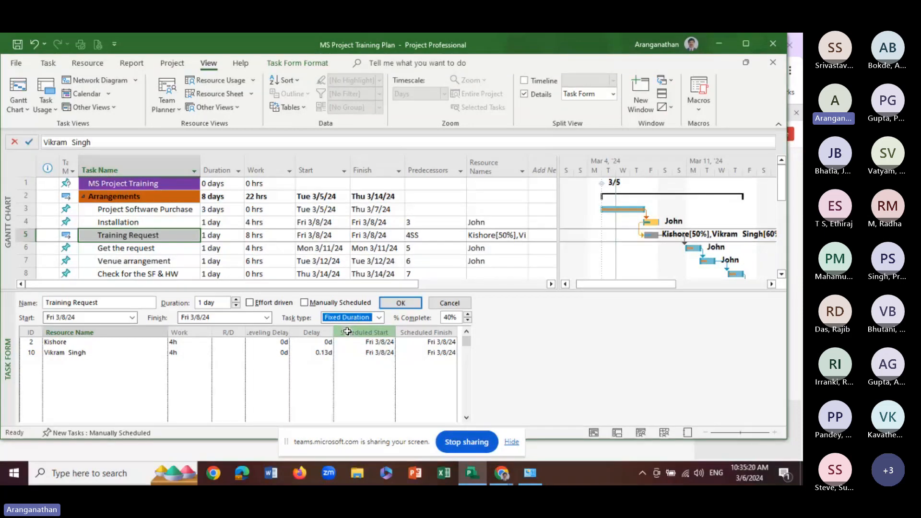
click(250, 302)
click(408, 305)
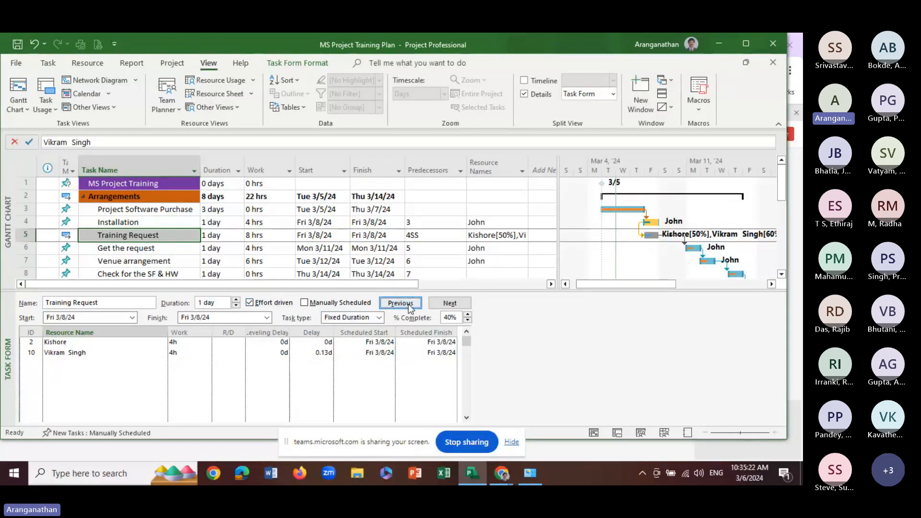
Change Training Request's task type to Fixed Units and apply the change
click(322, 350)
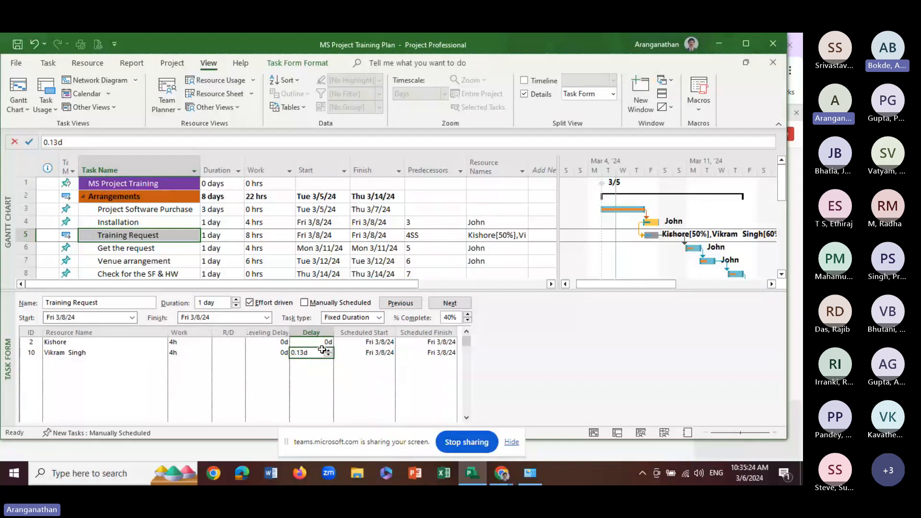
click(324, 385)
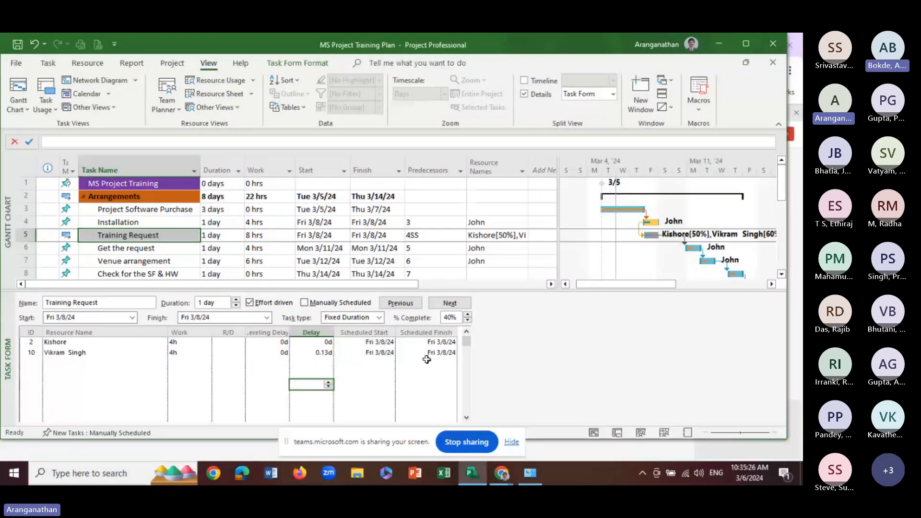
click(379, 317)
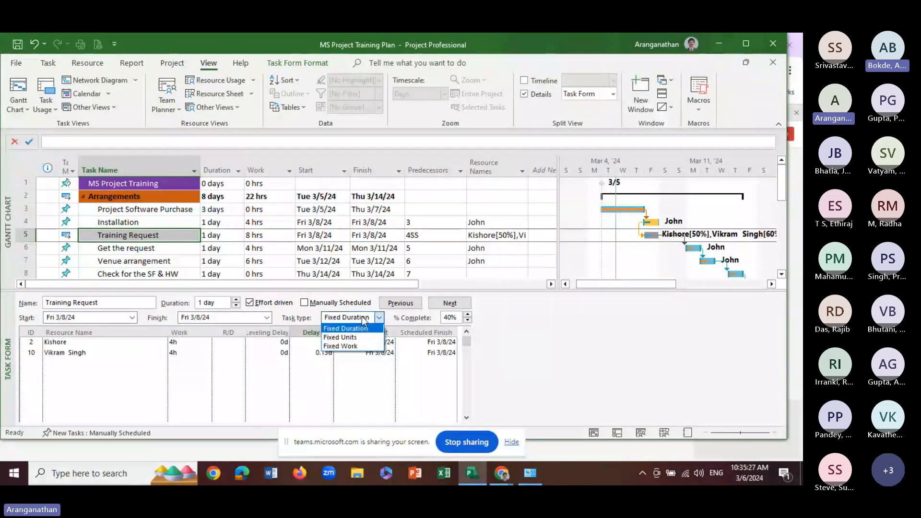
click(346, 337)
click(396, 304)
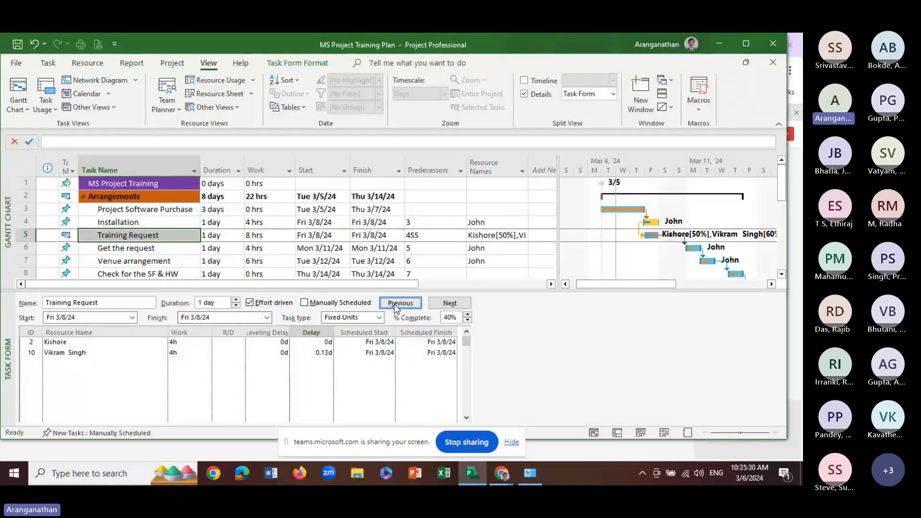
Try the task types Fixed Work, Fixed Duration and Fixed Units on Training Request without applying them
click(379, 317)
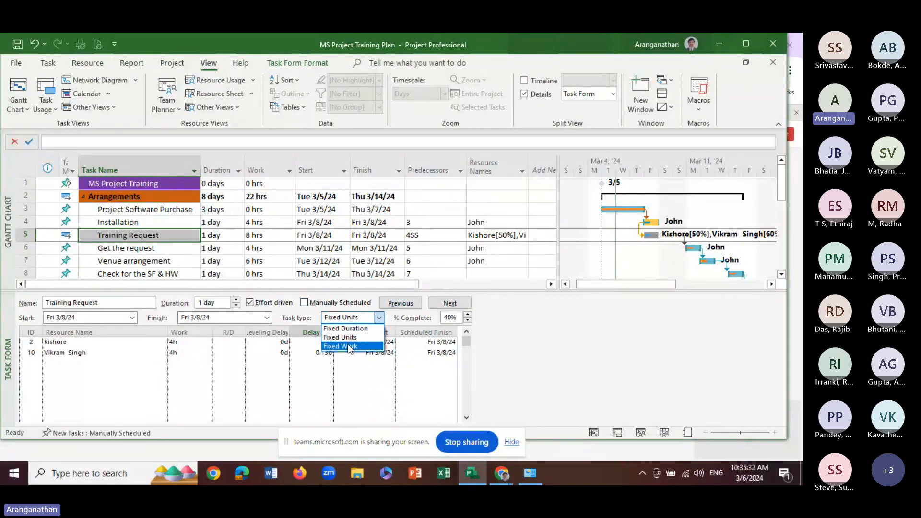
click(349, 346)
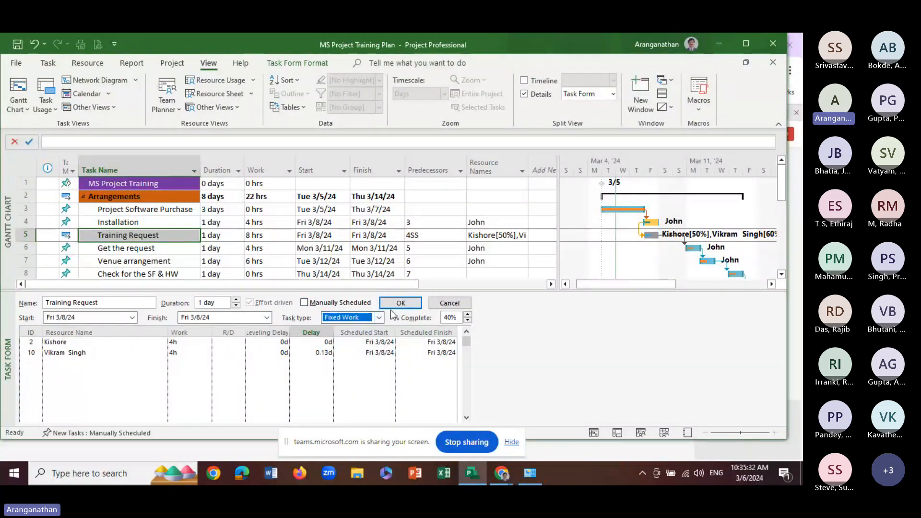
click(314, 353)
click(314, 341)
click(346, 317)
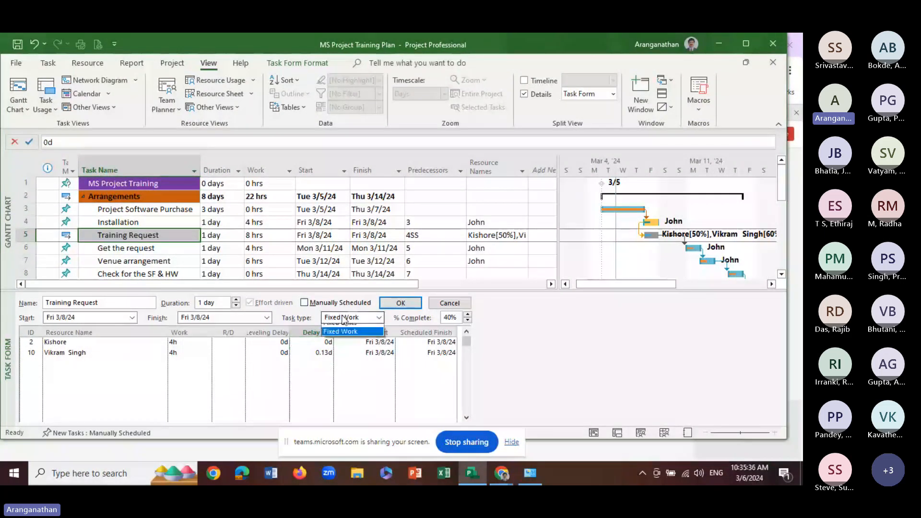
click(341, 336)
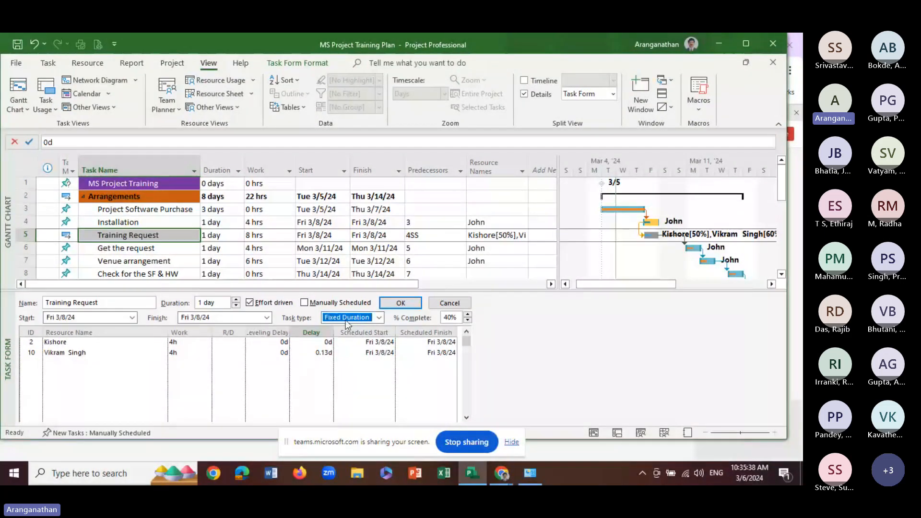
click(345, 317)
click(349, 341)
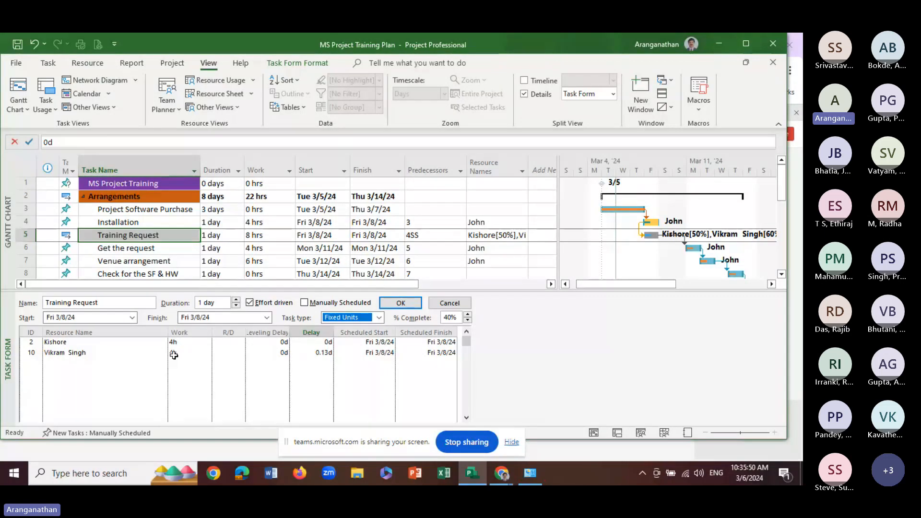
Set the task type of Training Request back to Fixed Duration and apply it
click(379, 318)
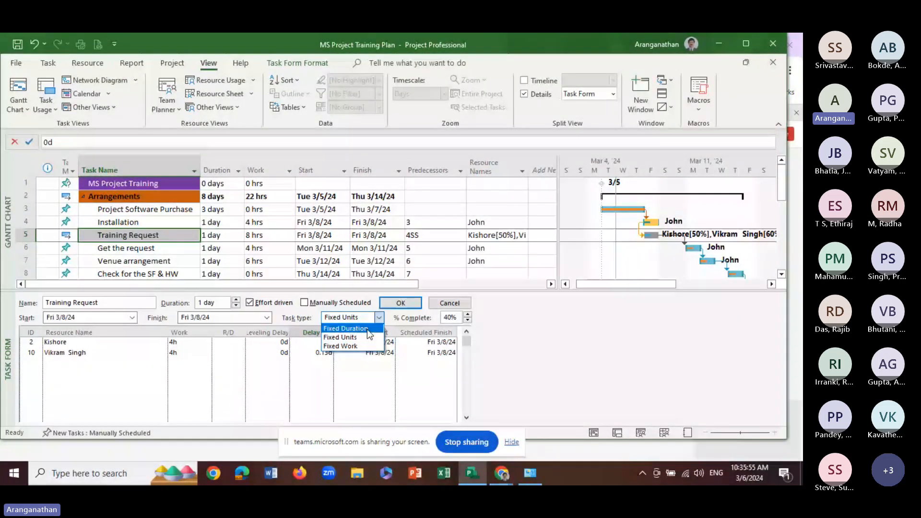
click(367, 329)
click(393, 304)
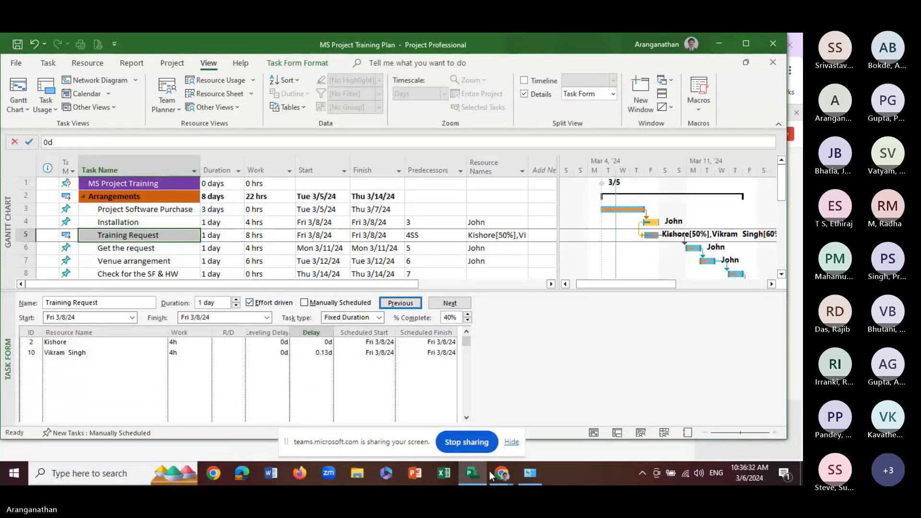
mouse_move(500, 472)
click(471, 445)
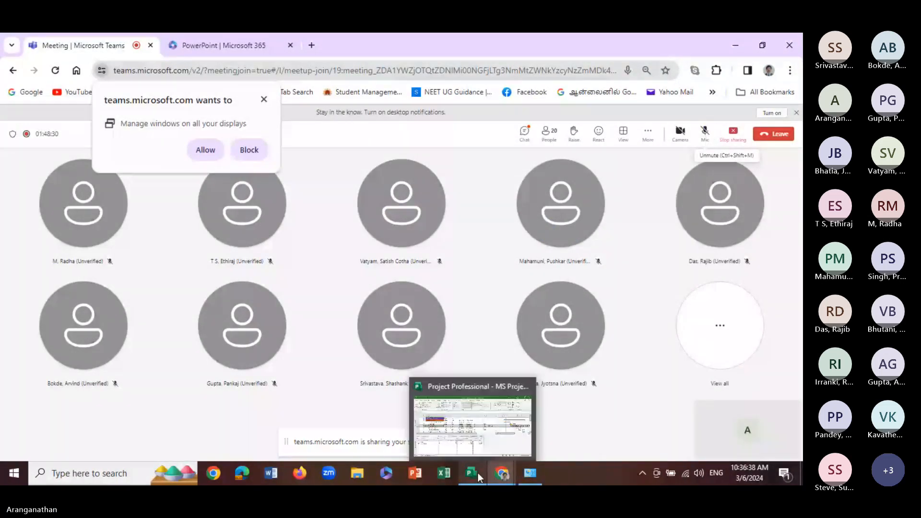
click(477, 473)
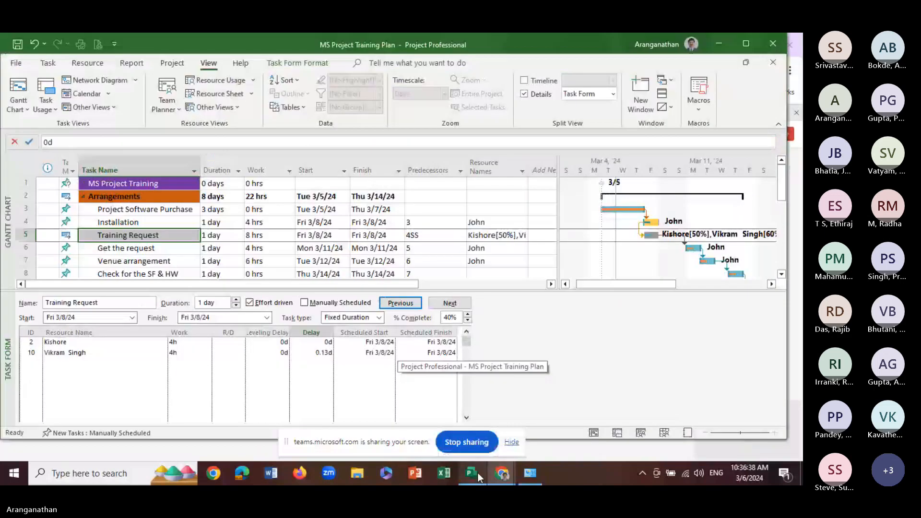
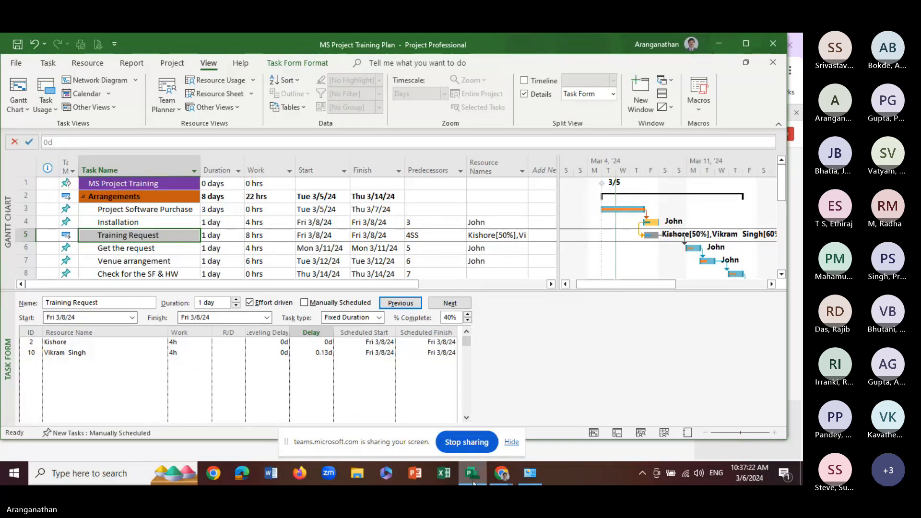
Check the meeting chat in Microsoft Teams and return to the training plan in Microsoft Project
mouse_move(501, 473)
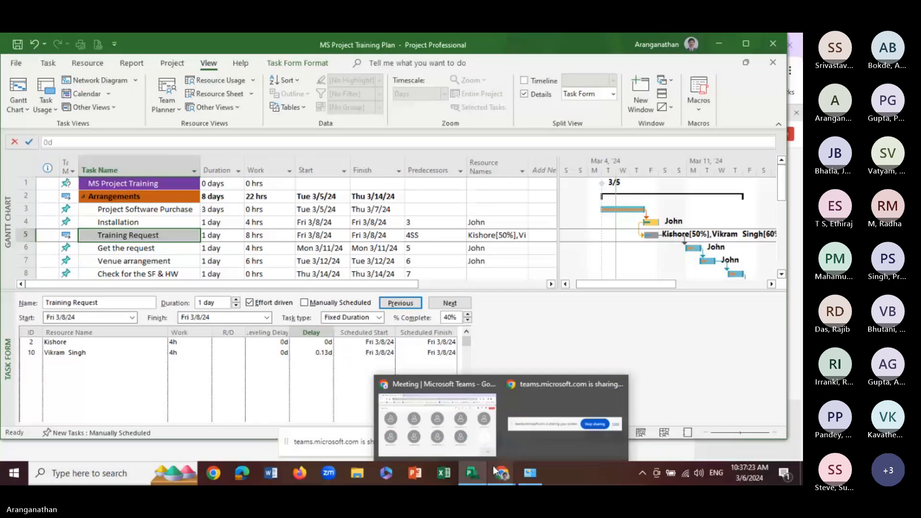
click(432, 420)
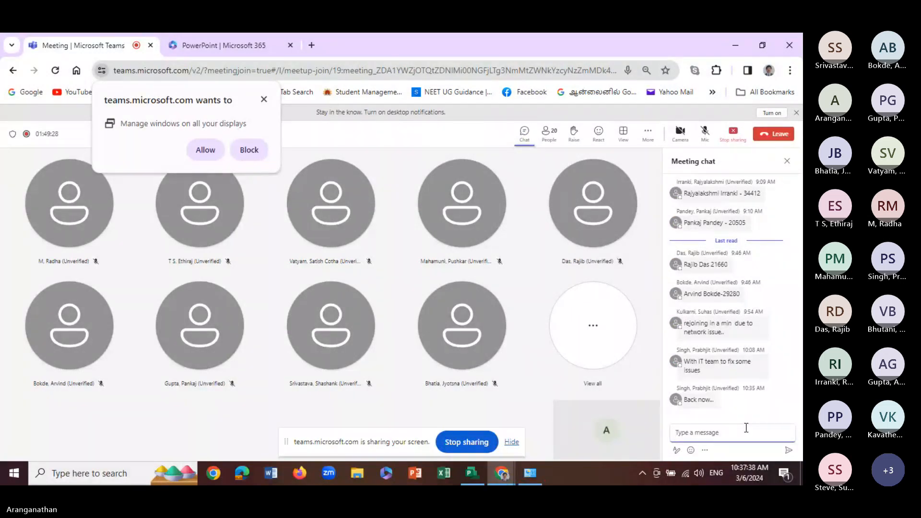
click(746, 428)
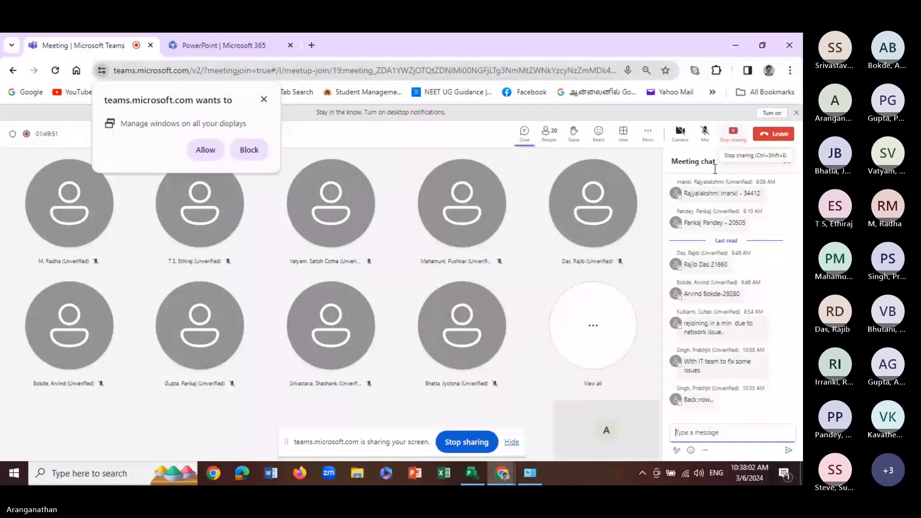
click(473, 474)
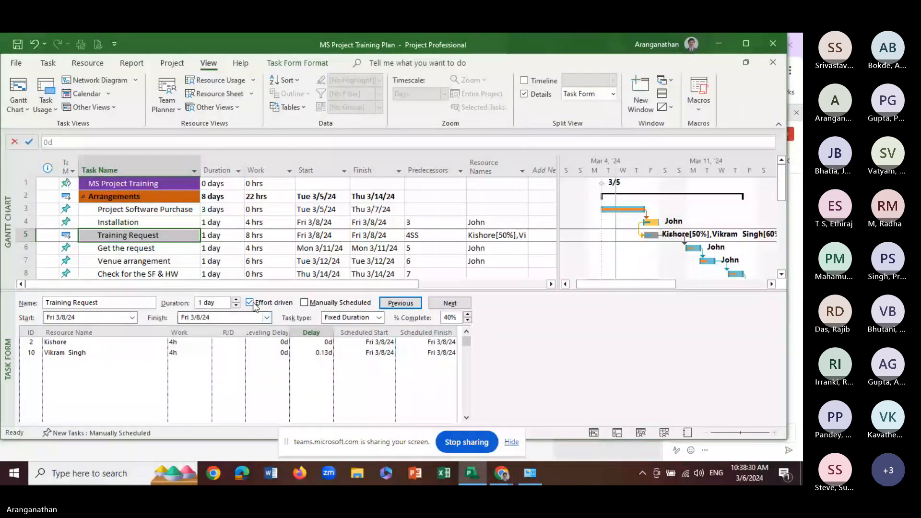
click(355, 332)
key(ctrl)
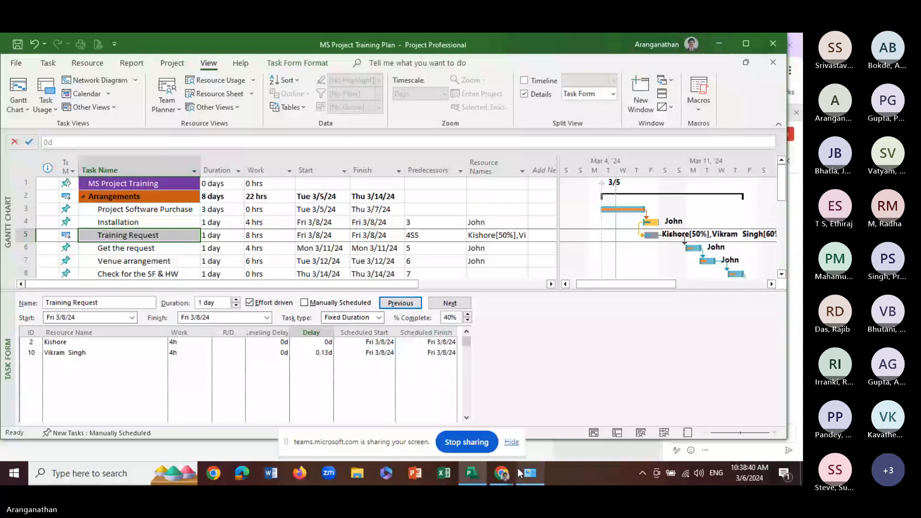
mouse_move(511, 474)
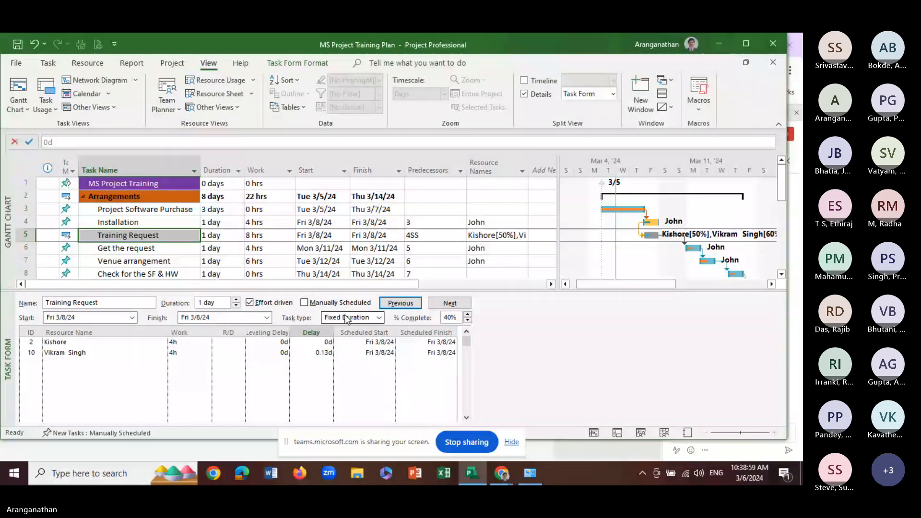
View Training Request's resources in the details pane as Resource Usage, Resource Graph and Resource Form
click(216, 80)
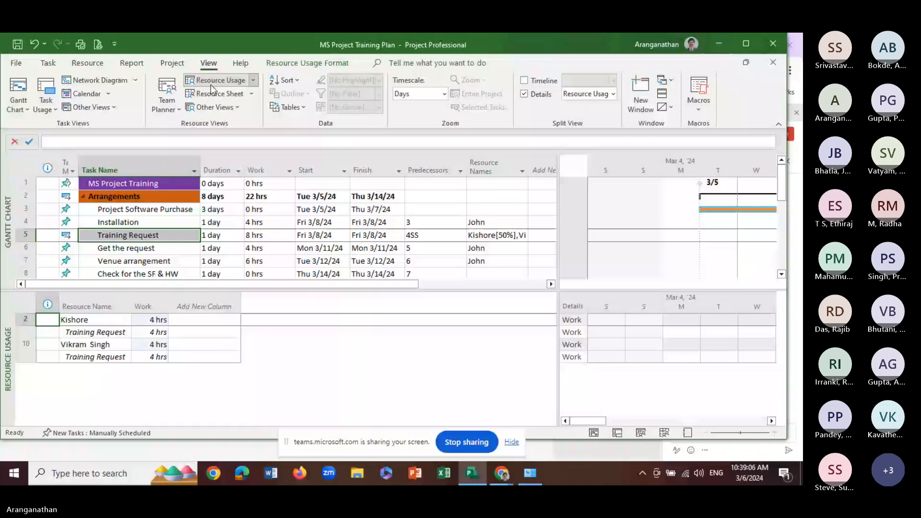
click(215, 107)
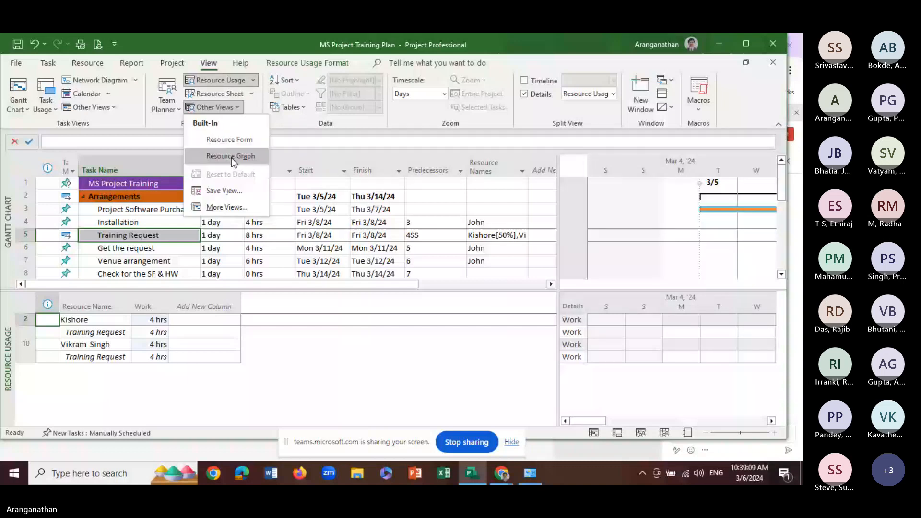
click(231, 157)
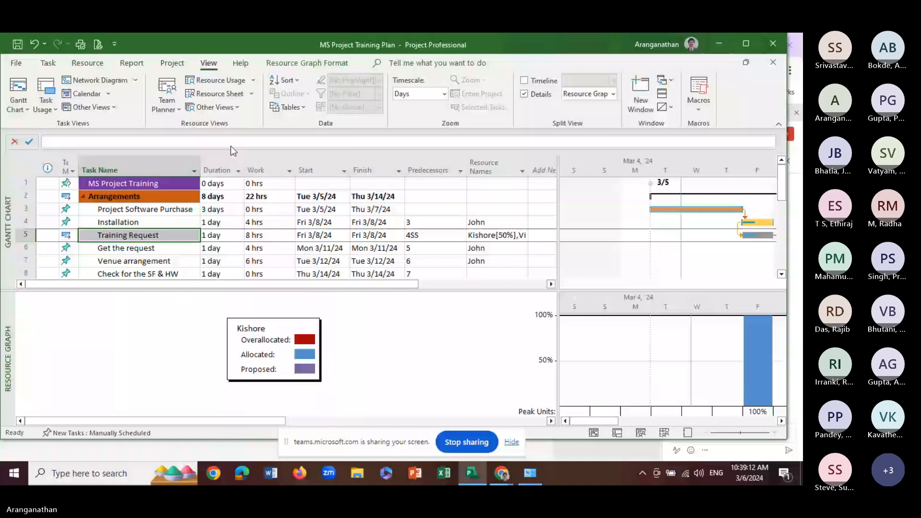
click(214, 107)
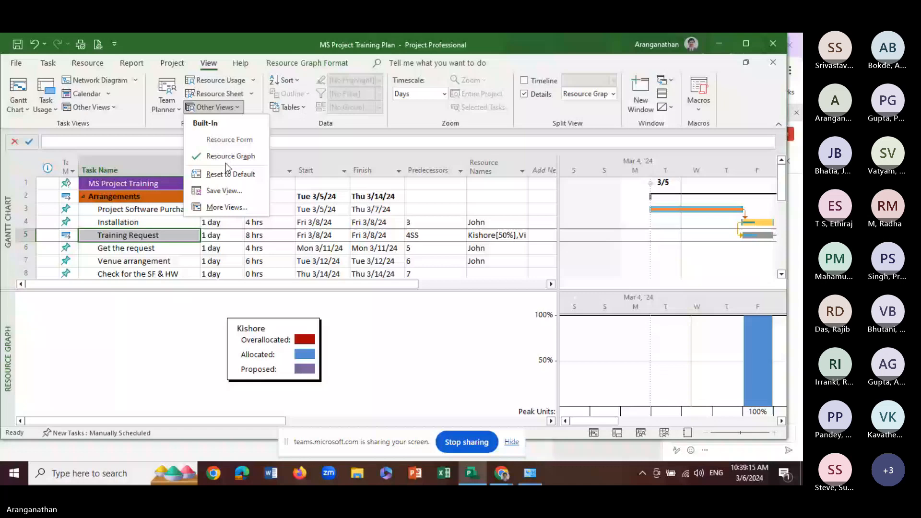
click(229, 142)
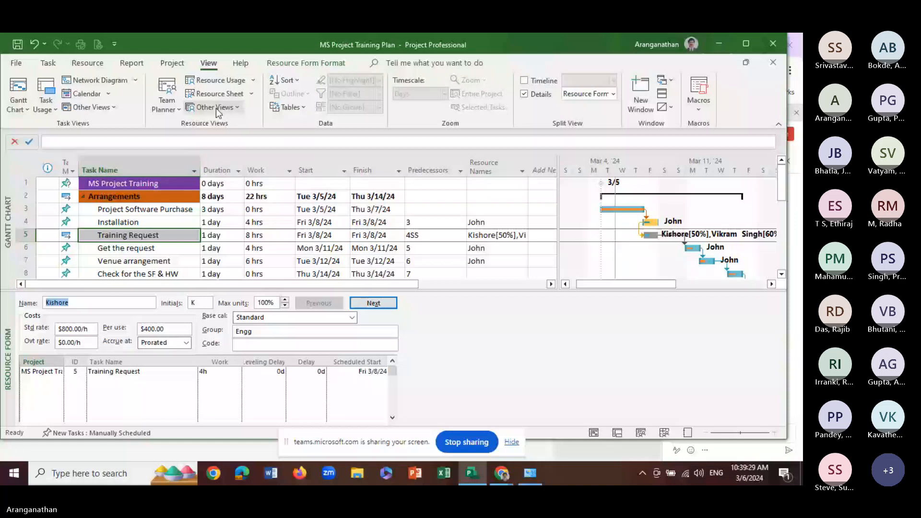
Compare the Resource Sheet and Resource Usage views for Training Request, ending on the Resource Form
click(219, 95)
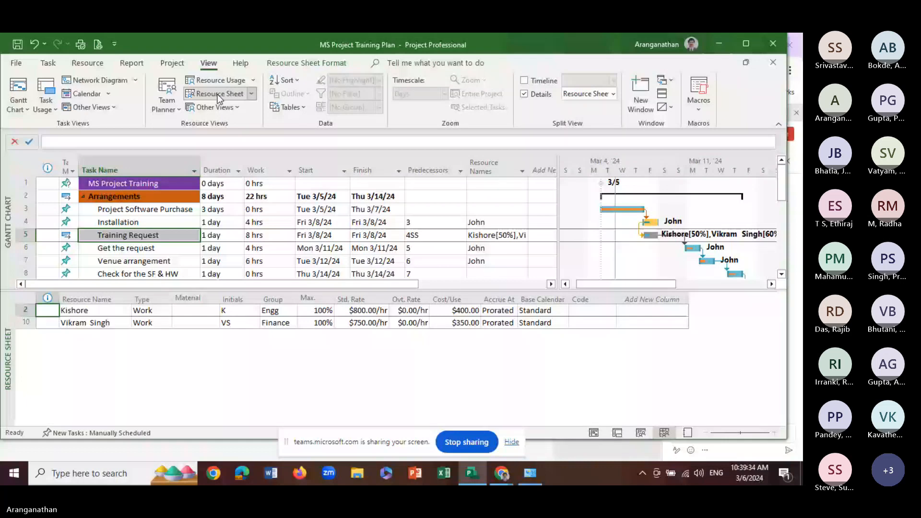
click(210, 80)
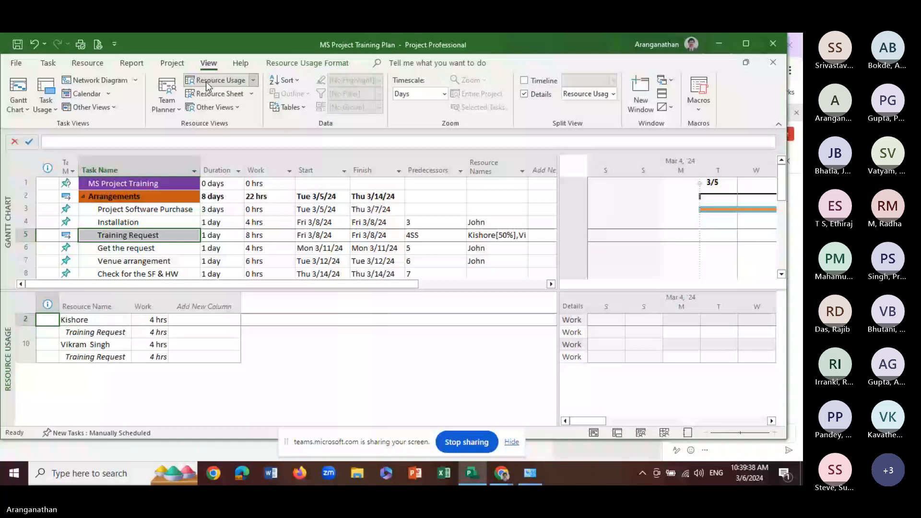
click(211, 108)
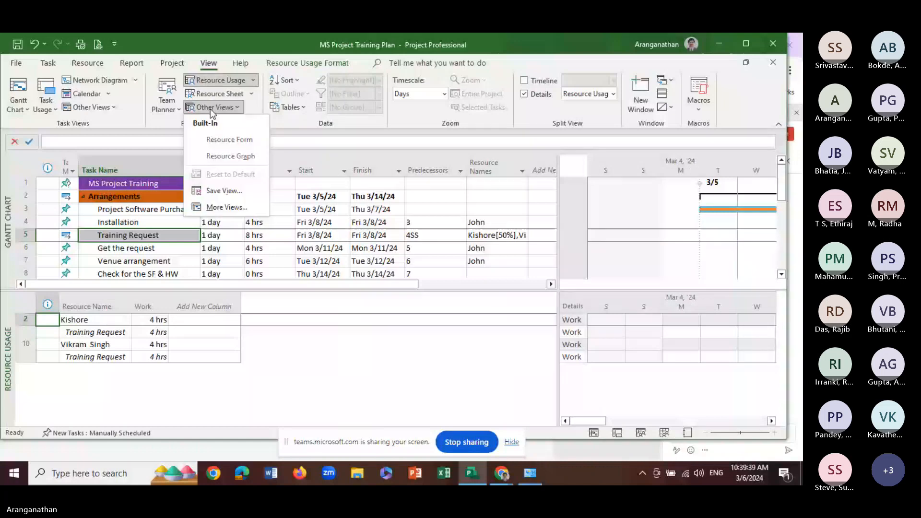
click(226, 139)
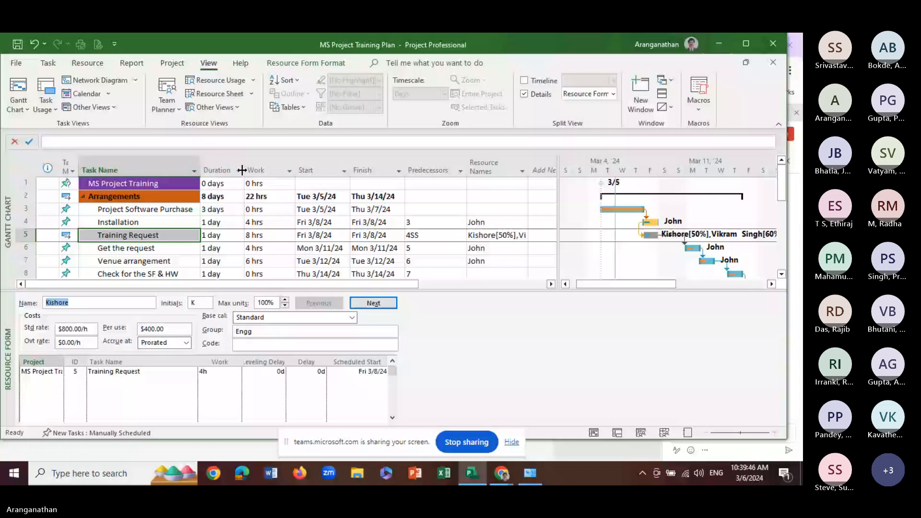
Reset the Resource Form view to its default and confirm the reset
click(215, 107)
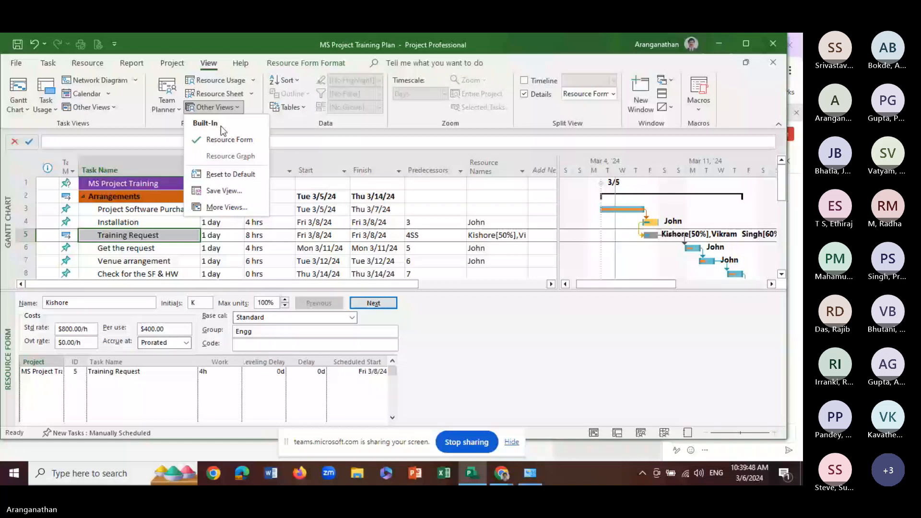
click(222, 176)
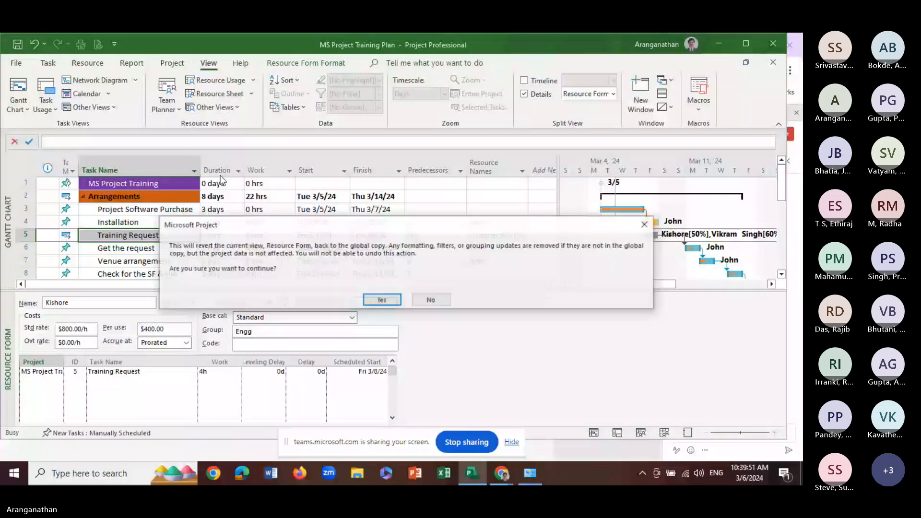
click(382, 299)
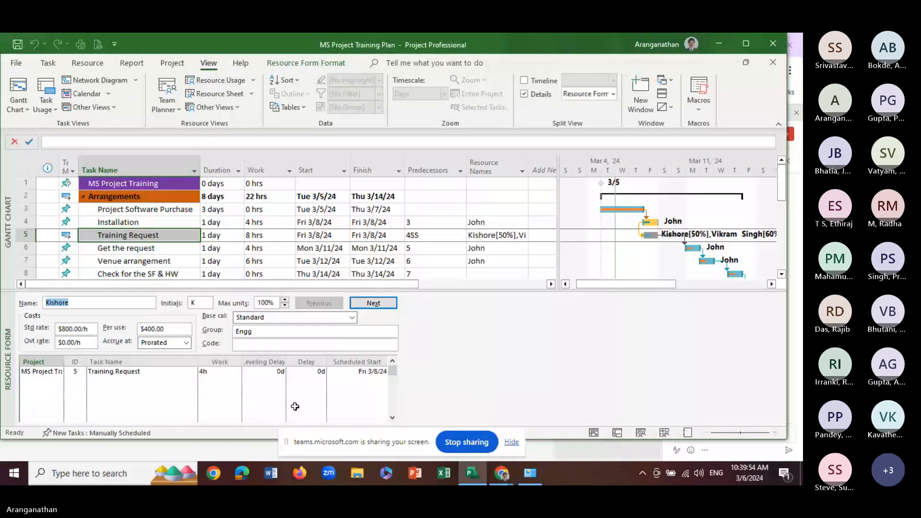
click(129, 397)
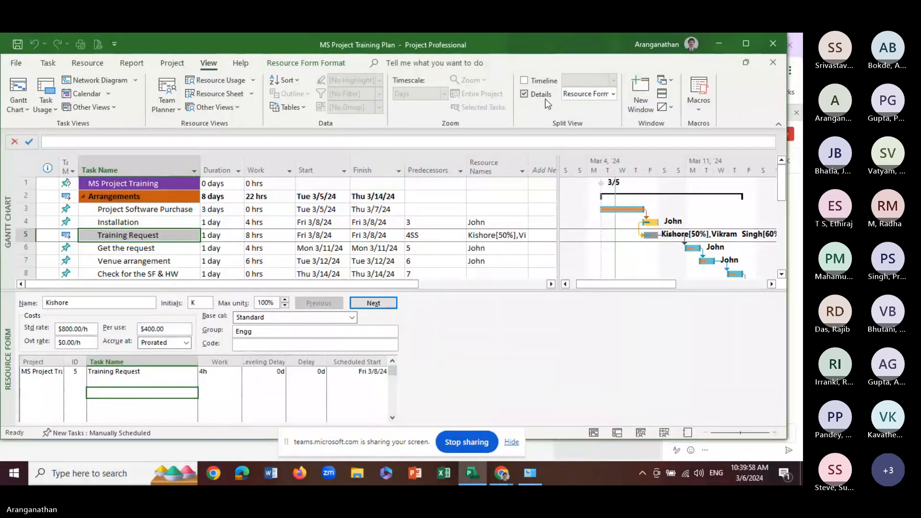
Show the Task Form in the details pane and select Training Request's second assigned resource
click(613, 94)
click(585, 152)
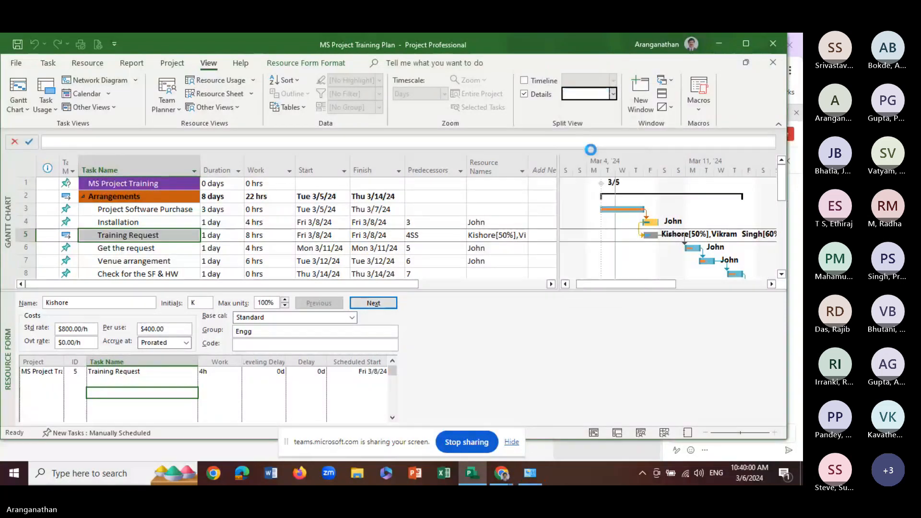
click(94, 355)
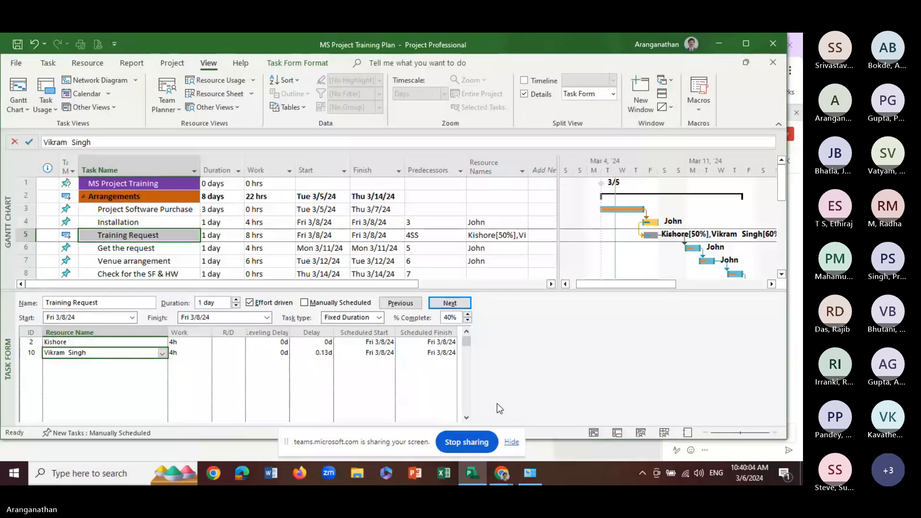
Unmute the microphone in the Microsoft Teams meeting and return to the plan in Microsoft Project
click(501, 474)
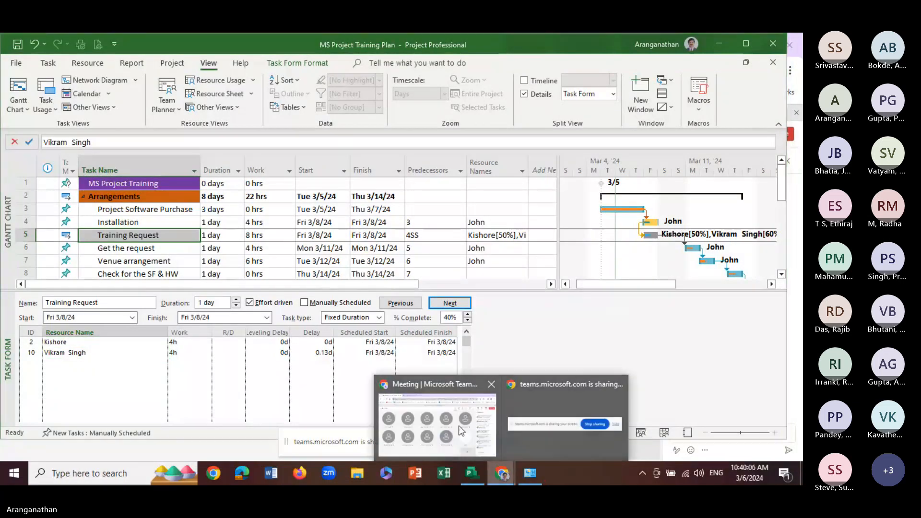
click(456, 453)
click(705, 132)
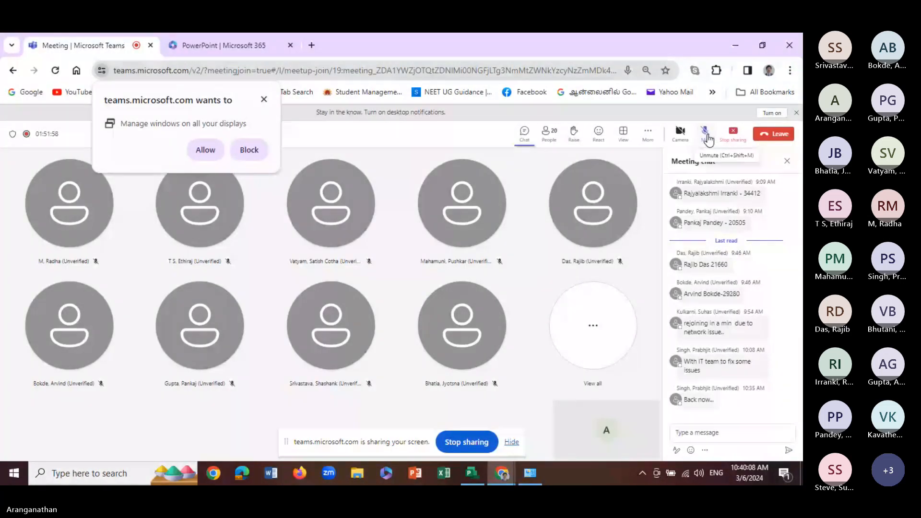
click(476, 474)
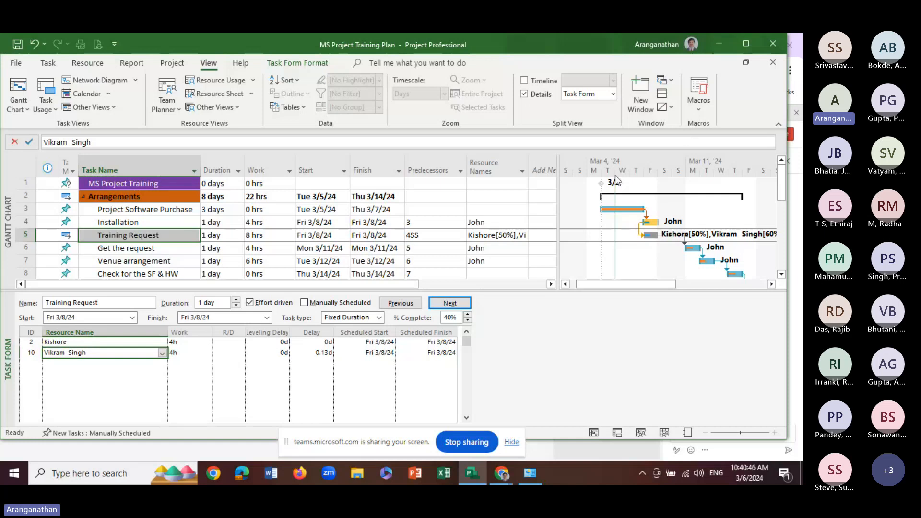
Show the Resource Form in the details pane and examine the first resource's base calendar options and standard rate
click(612, 94)
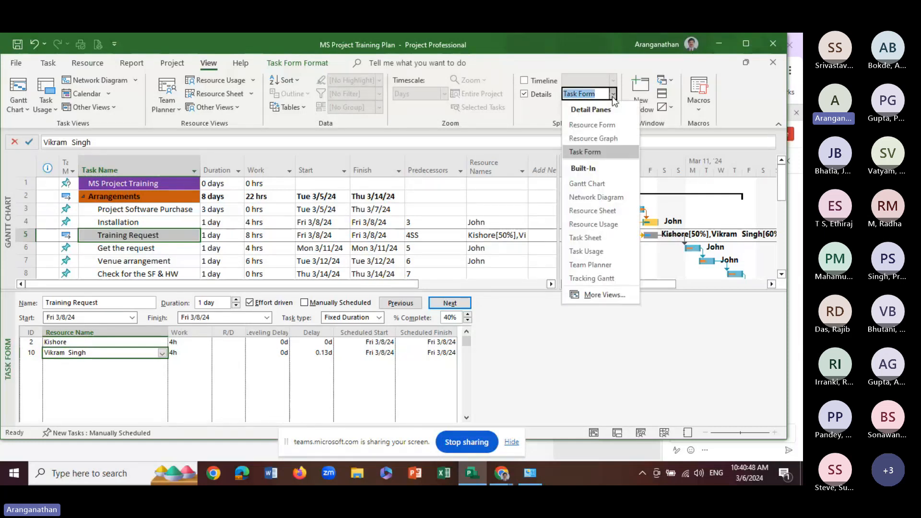
click(588, 126)
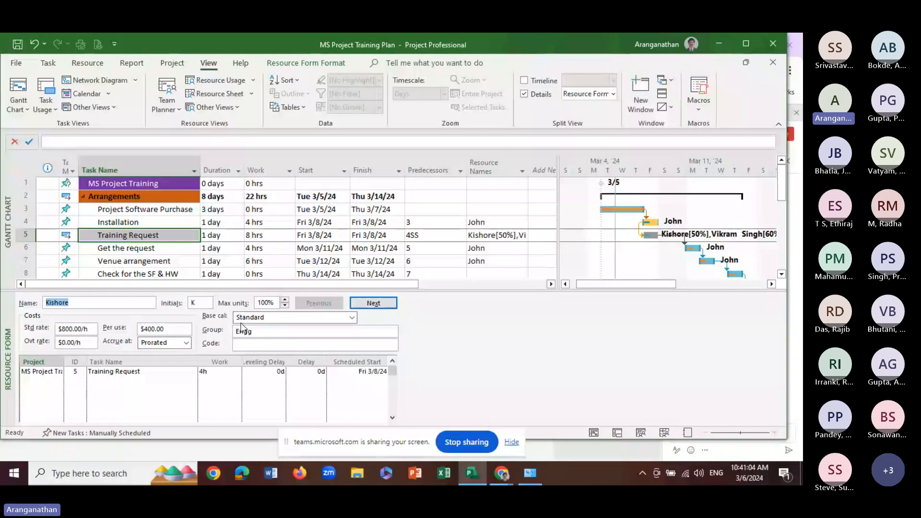
click(353, 317)
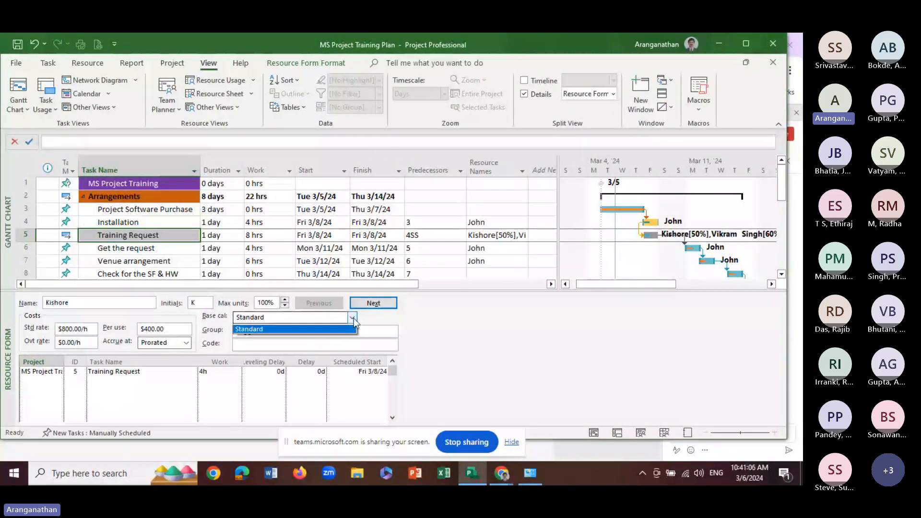
click(352, 317)
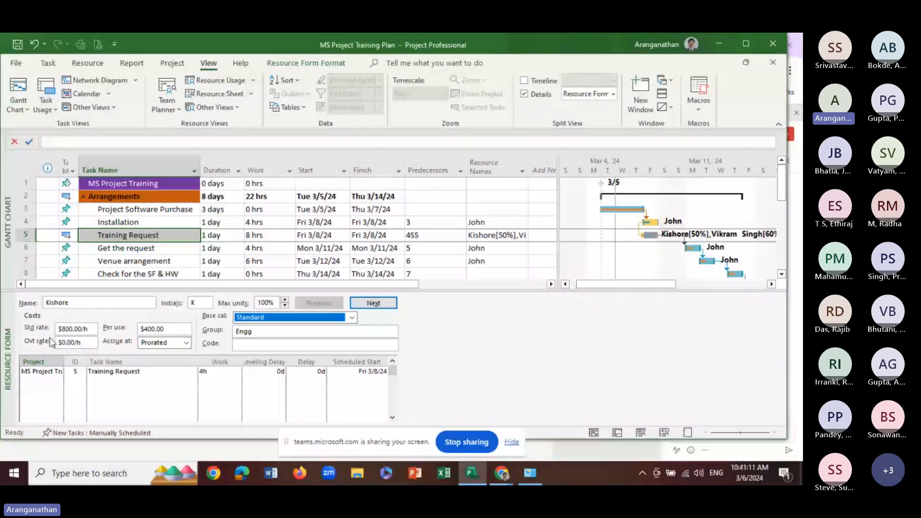
click(65, 329)
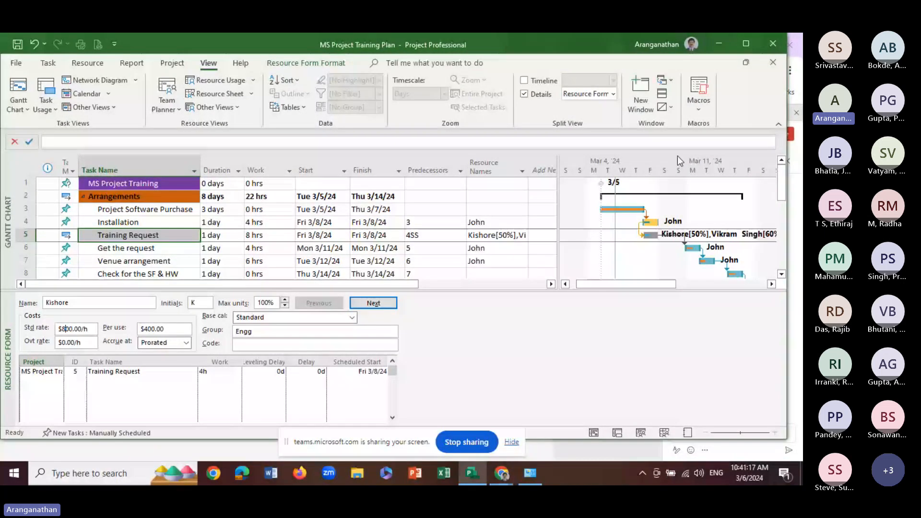
Show the Resource Graph in the details pane and examine the first resource's allocation for the week of March 4
click(590, 94)
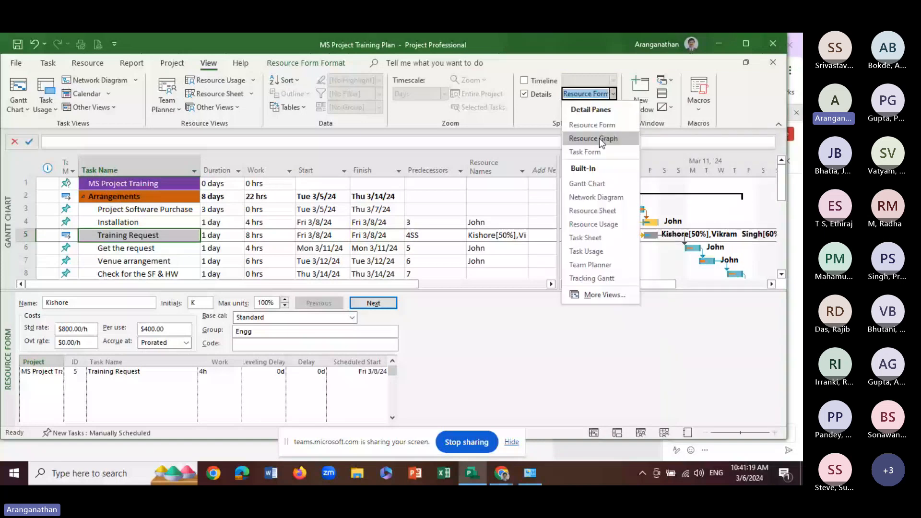
click(600, 138)
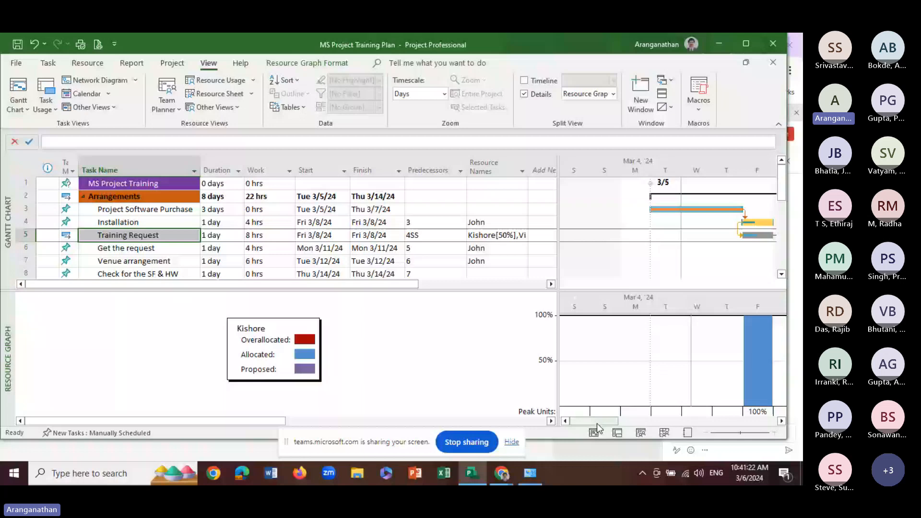
drag(597, 423, 604, 423)
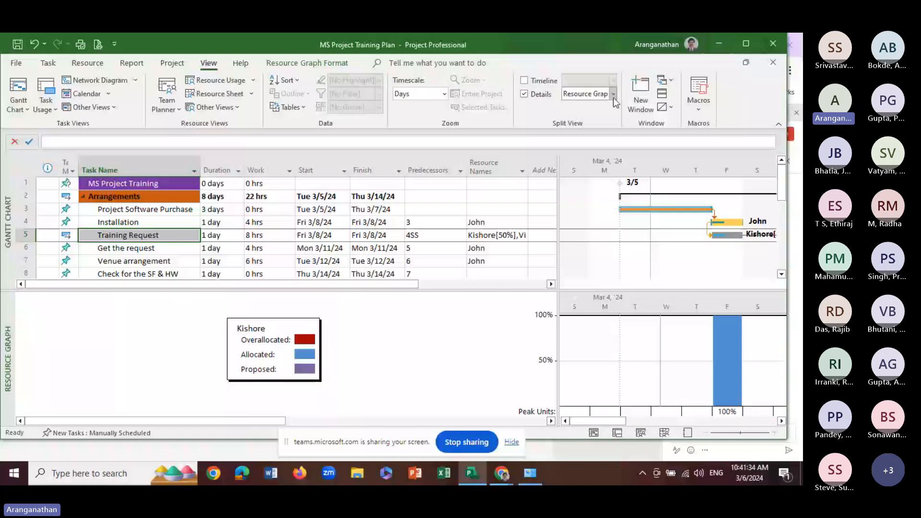
View Training Request's assignments in the details pane as Task Form and as Resource Usage
click(613, 94)
click(598, 157)
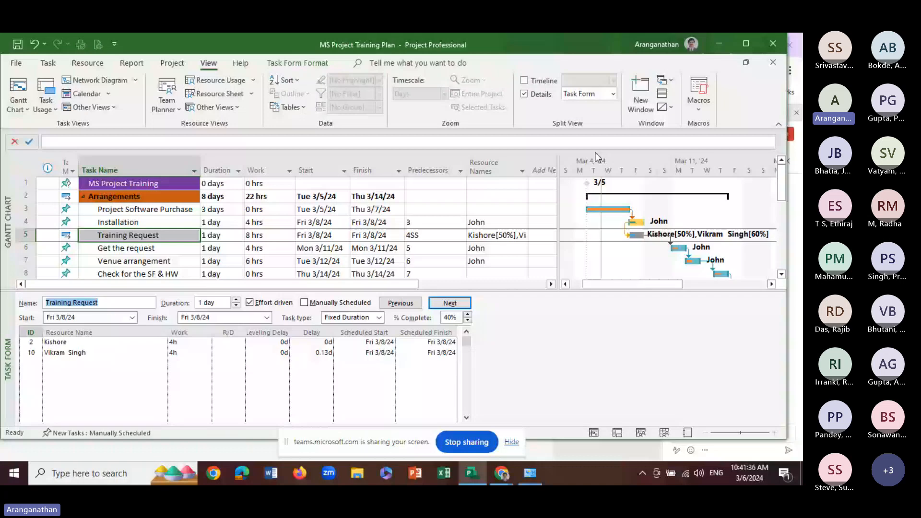
click(104, 363)
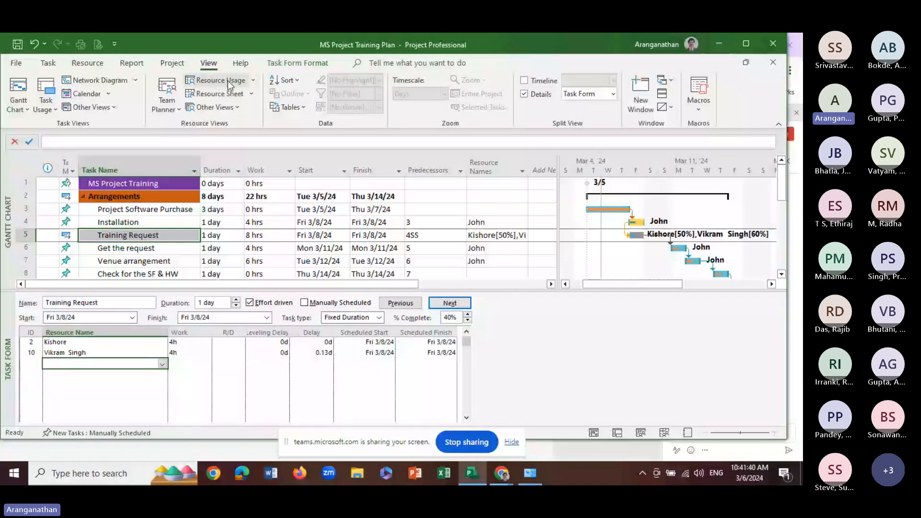
click(225, 81)
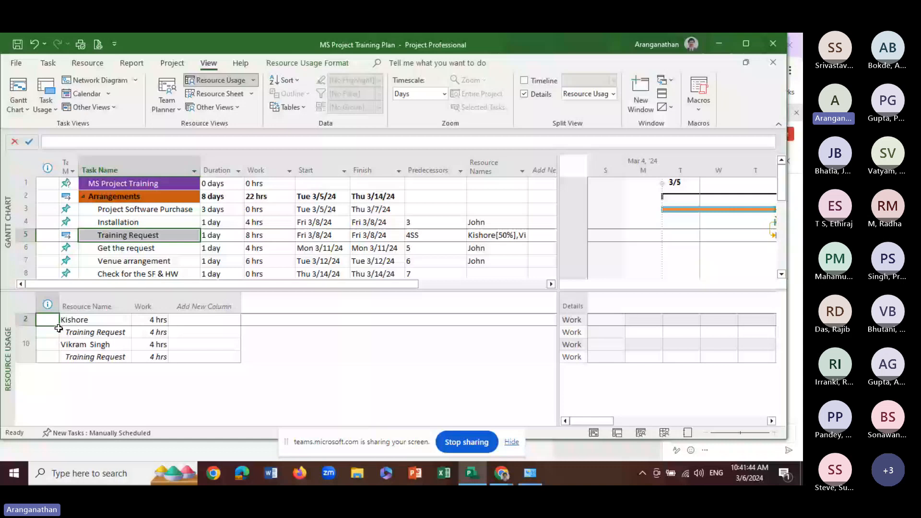
Examine the work hours of the two resources assigned to Training Request in the Resource Usage details
click(81, 320)
click(149, 320)
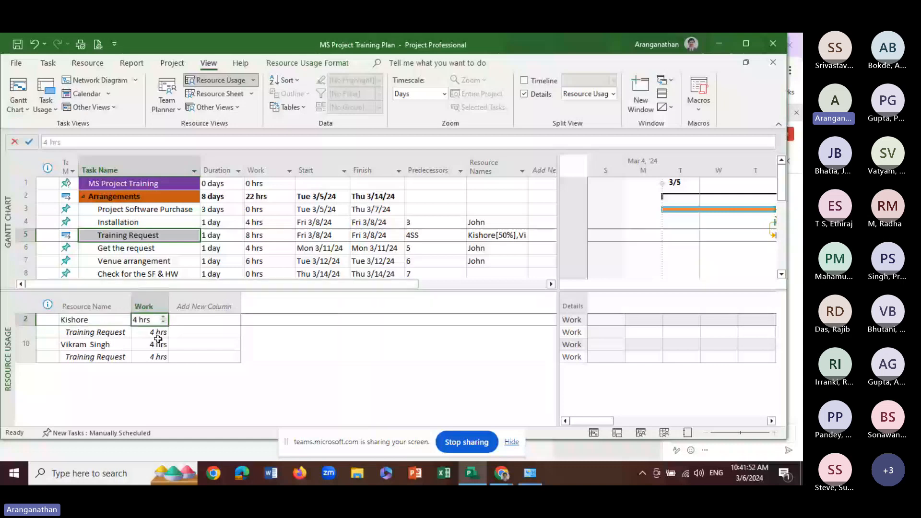
click(157, 333)
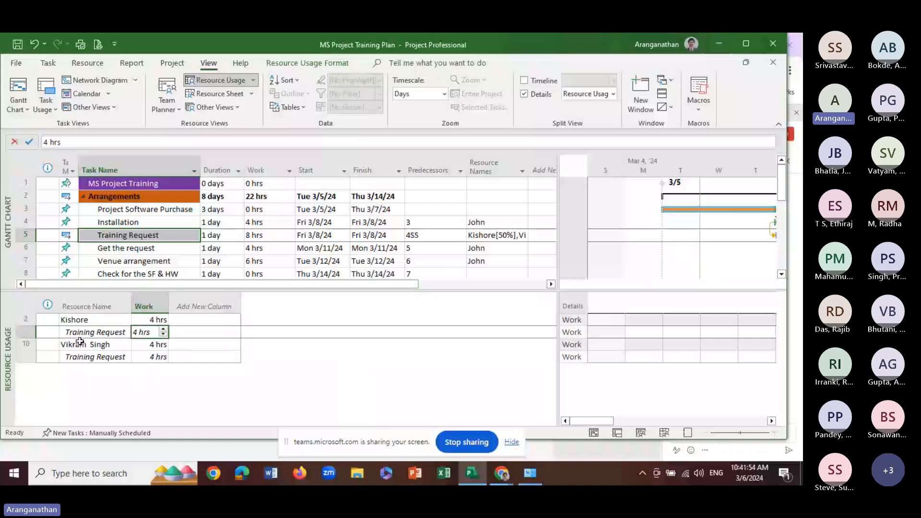
click(81, 321)
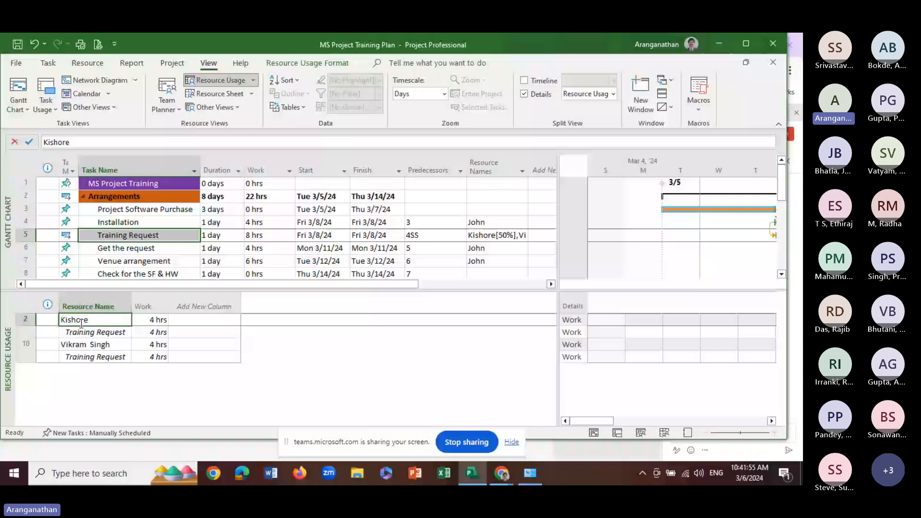
click(85, 344)
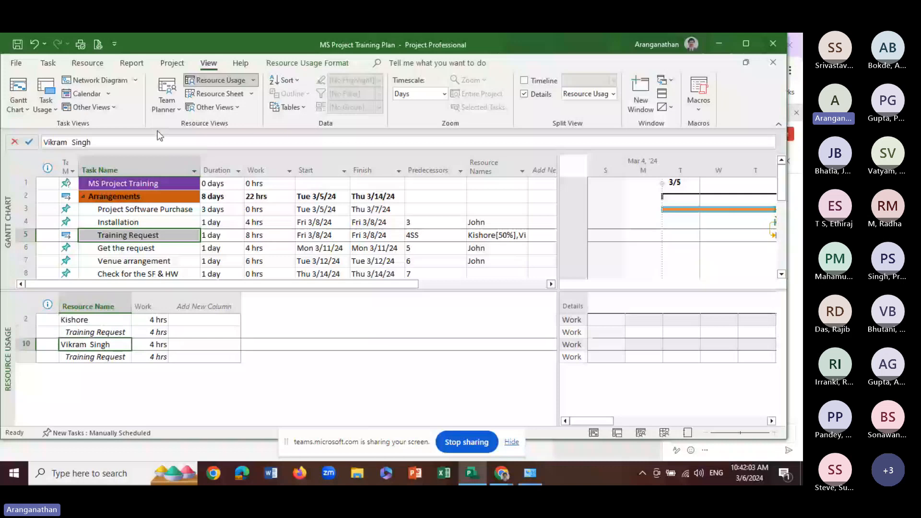
Compare Resource Graph and Resource Usage for Training Request in the details pane and switch the pane to Task Form
click(220, 98)
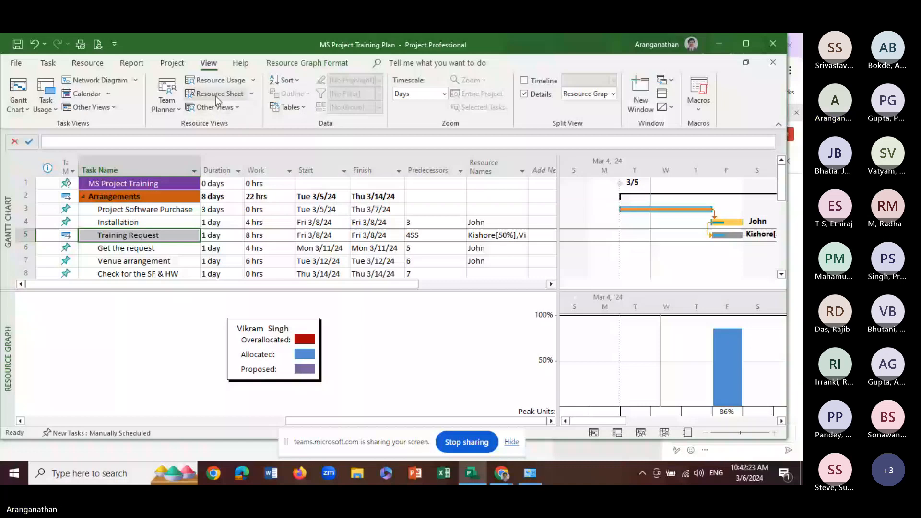
click(220, 80)
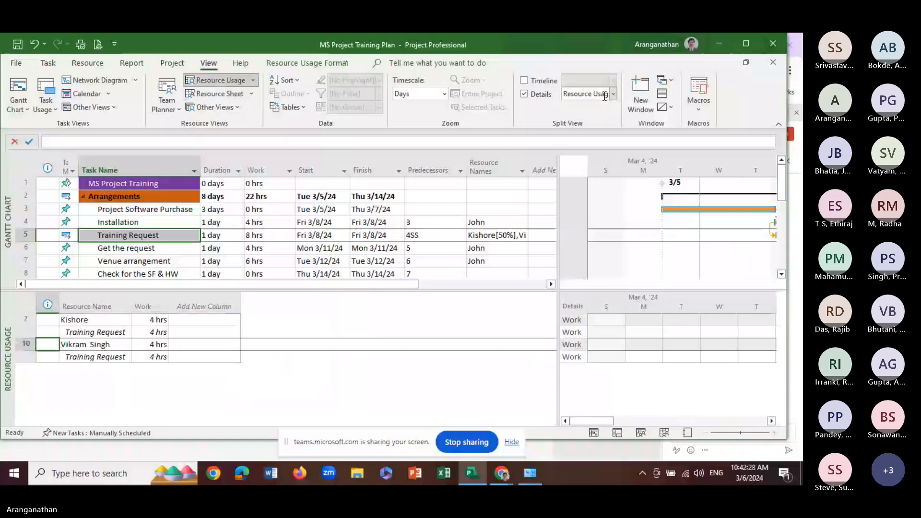
click(613, 94)
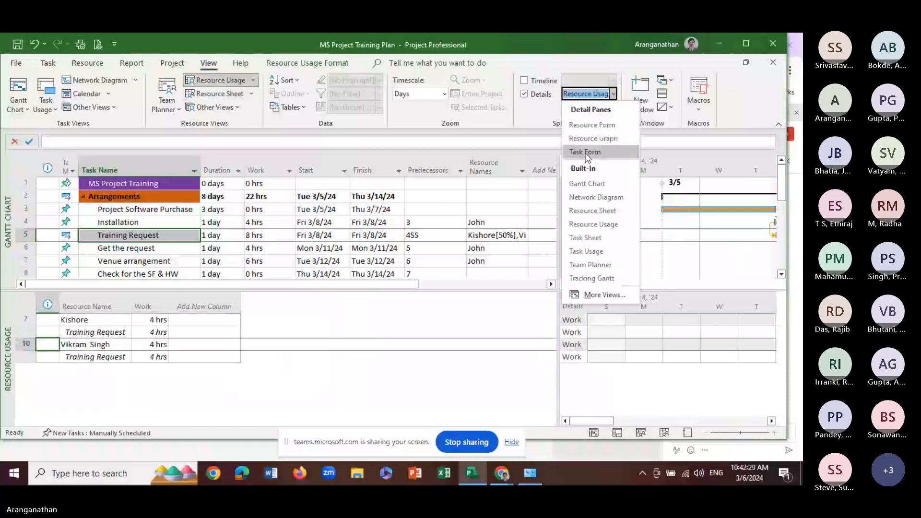
click(585, 152)
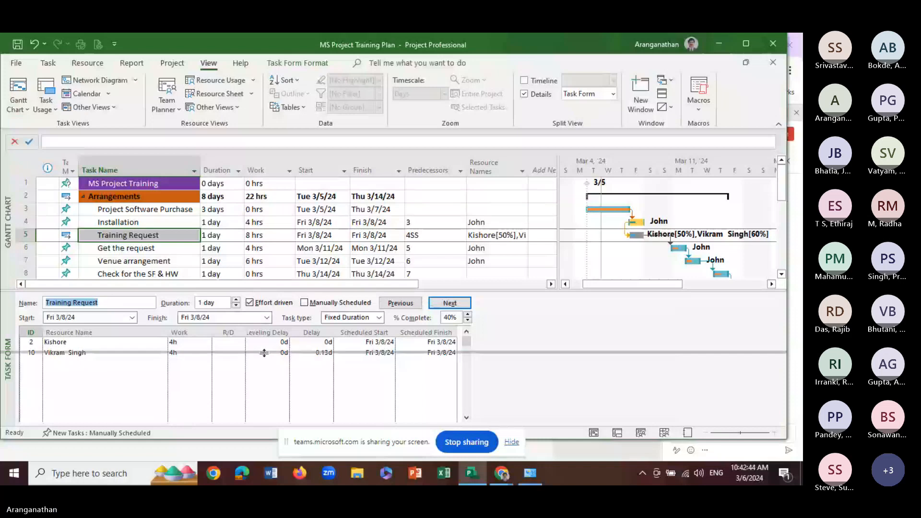
Enlarge the task table and examine the Task Form details of Get the request and Installation
drag(267, 291, 261, 370)
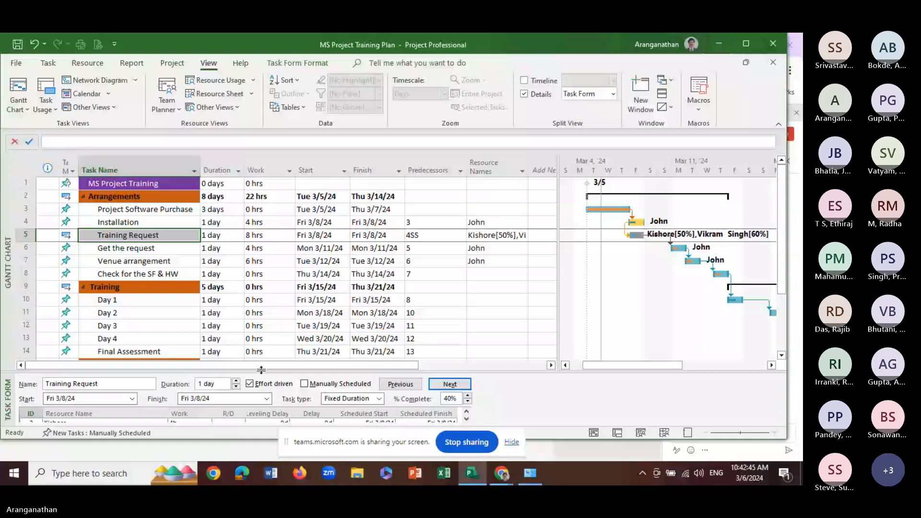
scroll(693, 339, down, 4)
drag(638, 365, 615, 326)
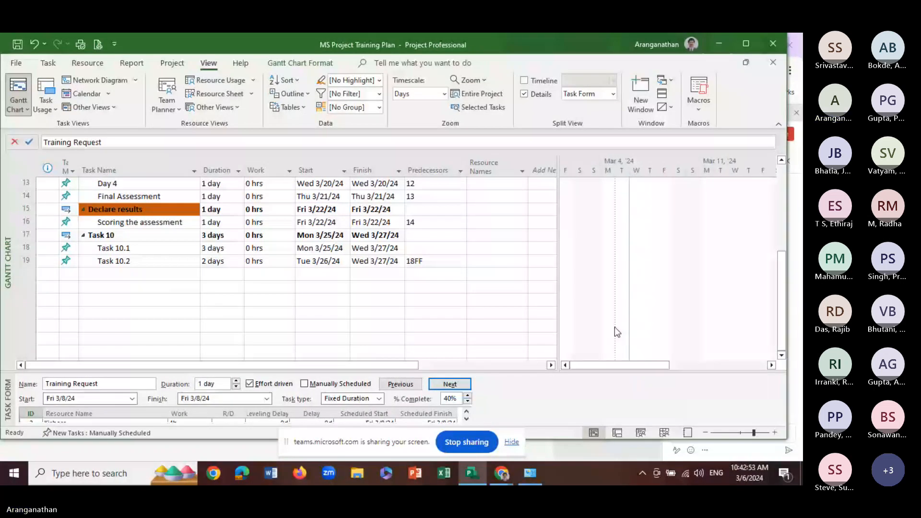
scroll(615, 328, up, 3)
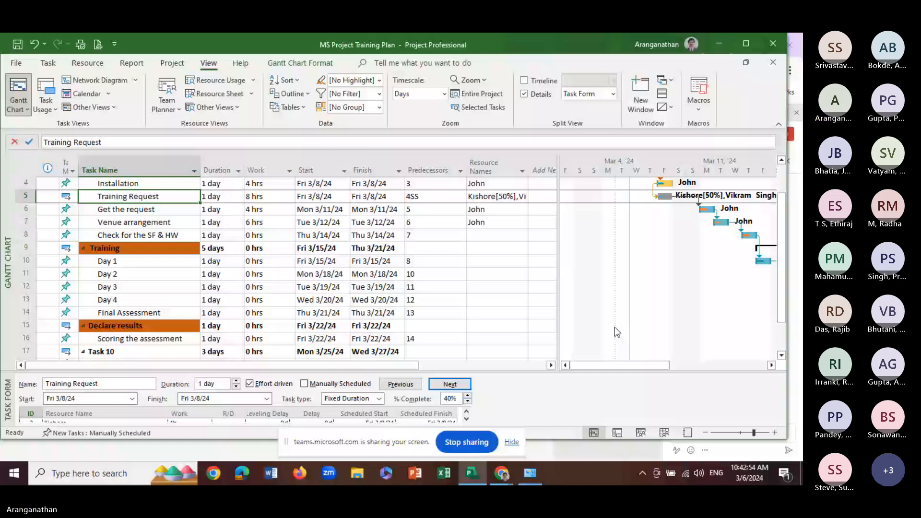
click(450, 384)
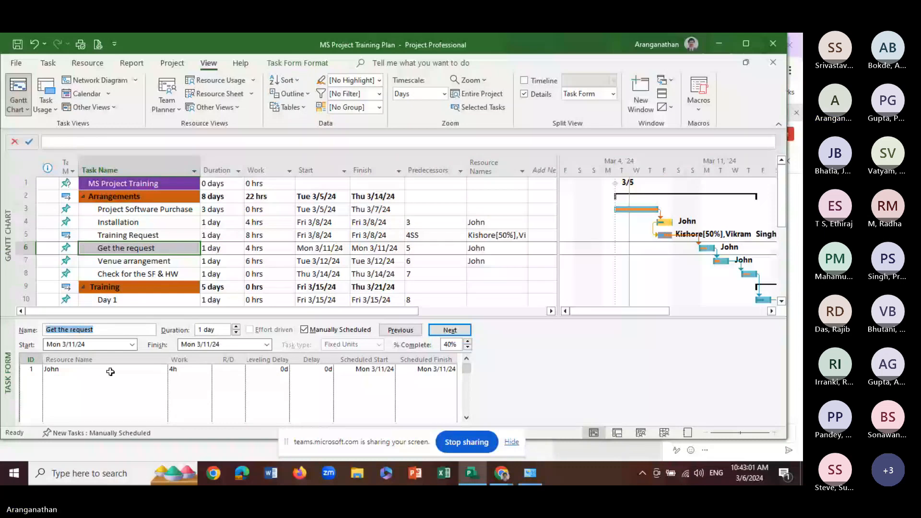
click(110, 372)
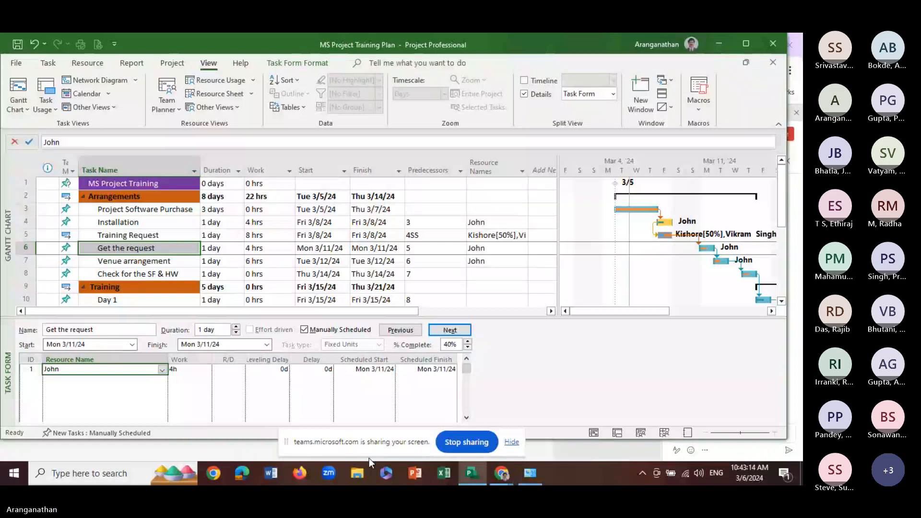
click(147, 227)
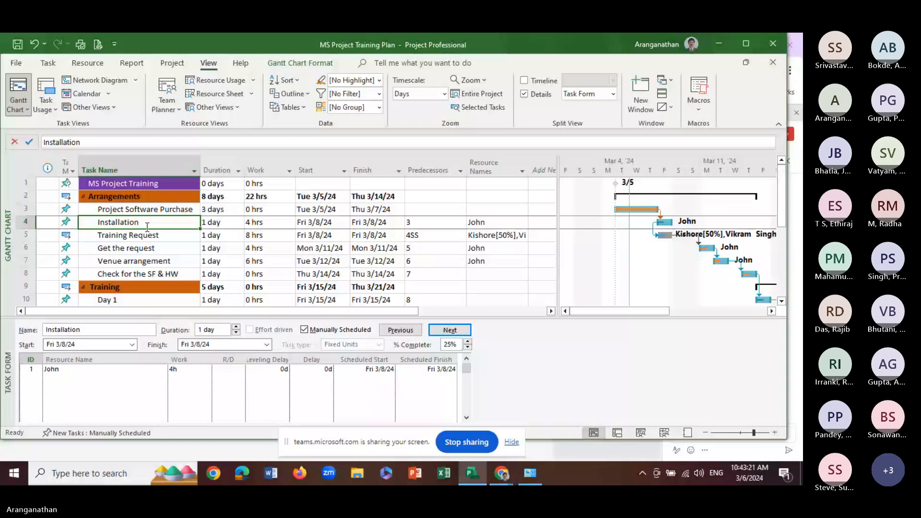
Shrink the Task Form pane and review the task list down to the empty rows below Task 10.2
click(88, 63)
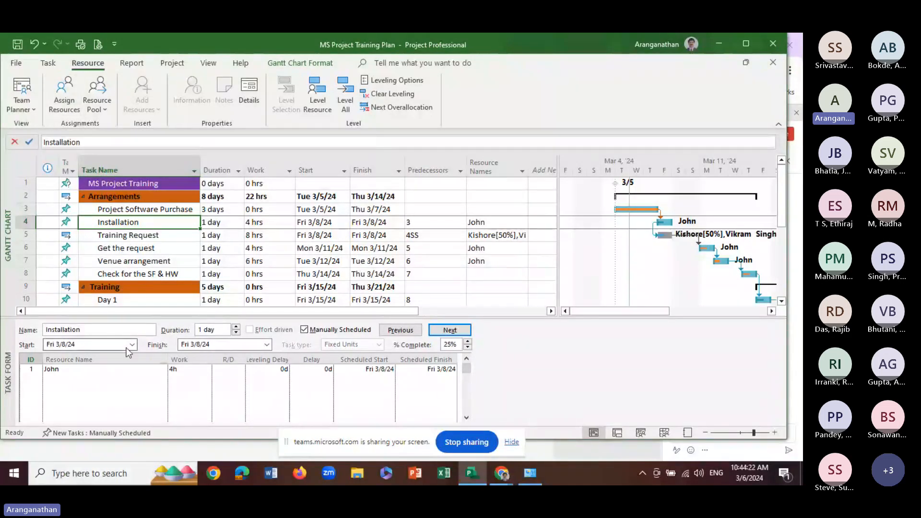
drag(133, 317, 127, 387)
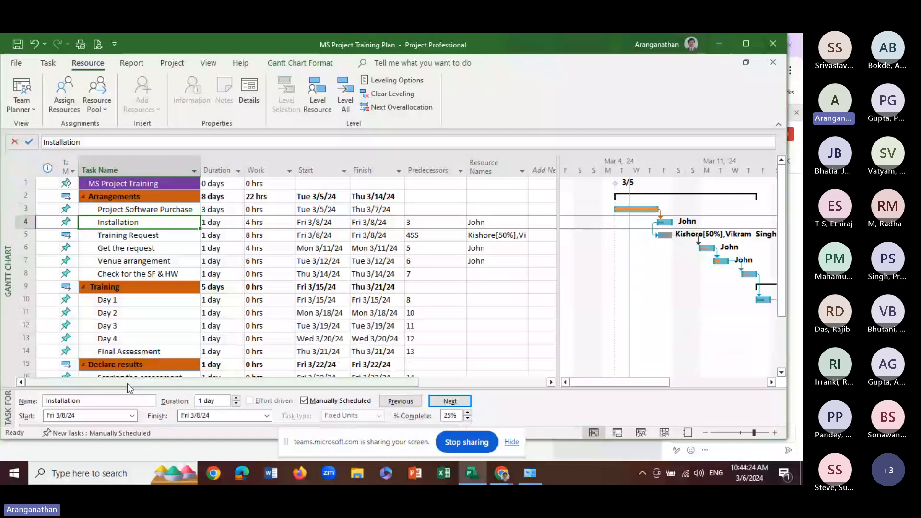
scroll(123, 352, down, 3)
scroll(124, 352, down, 1)
click(91, 325)
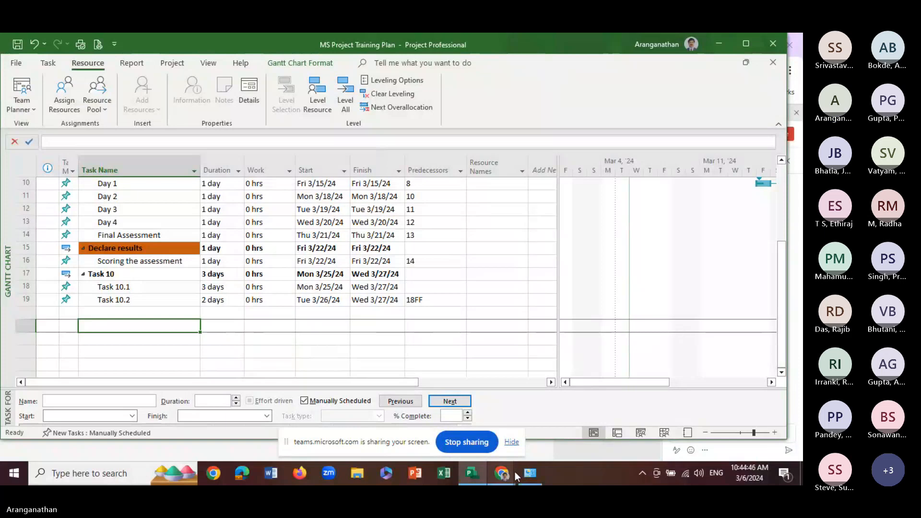
mouse_move(508, 471)
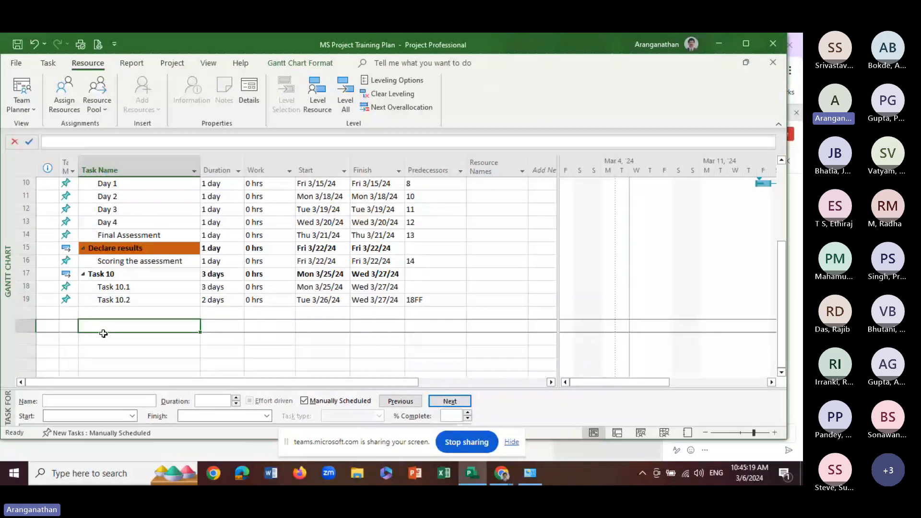
scroll(137, 262, up, 3)
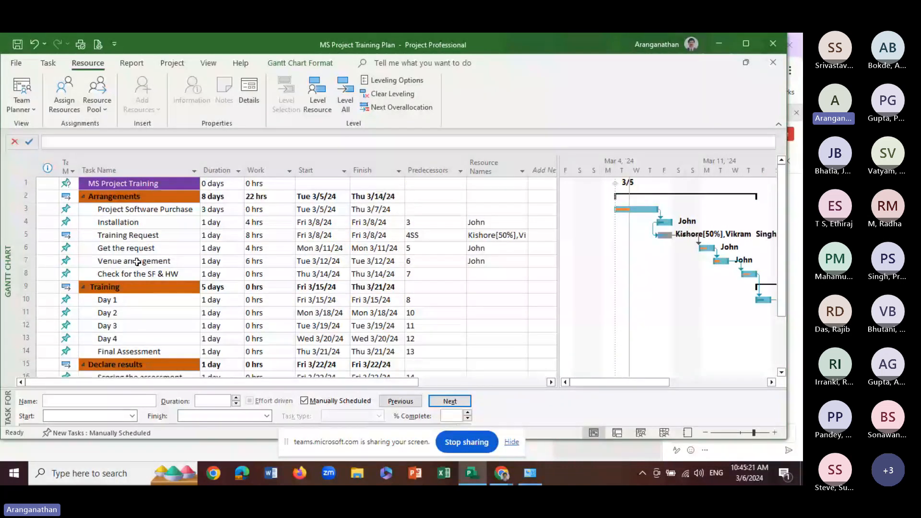
Assign the CADD Software cost resource to Project Software Purchase with a cost of $50,000
click(109, 238)
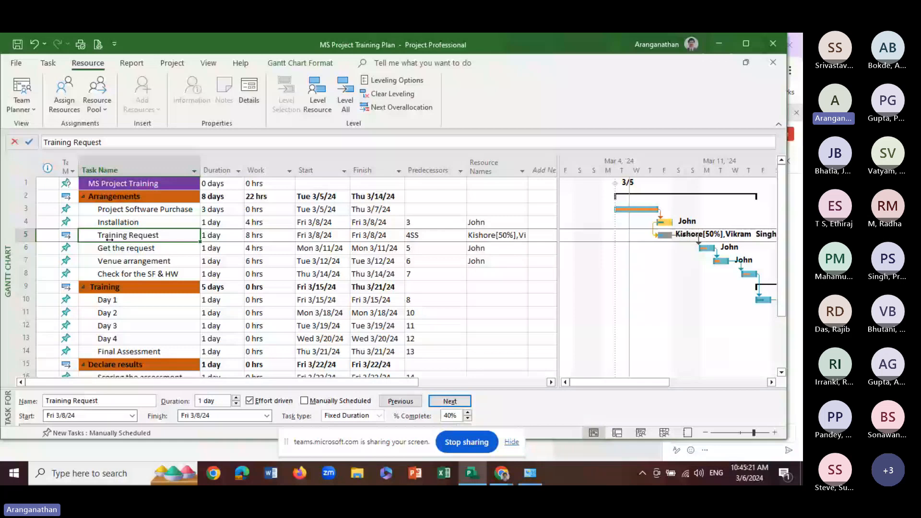
click(112, 209)
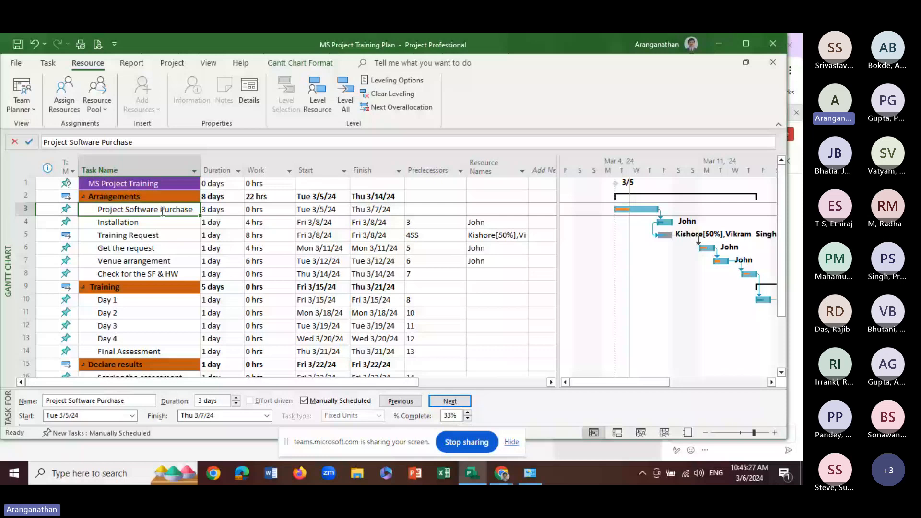
click(64, 95)
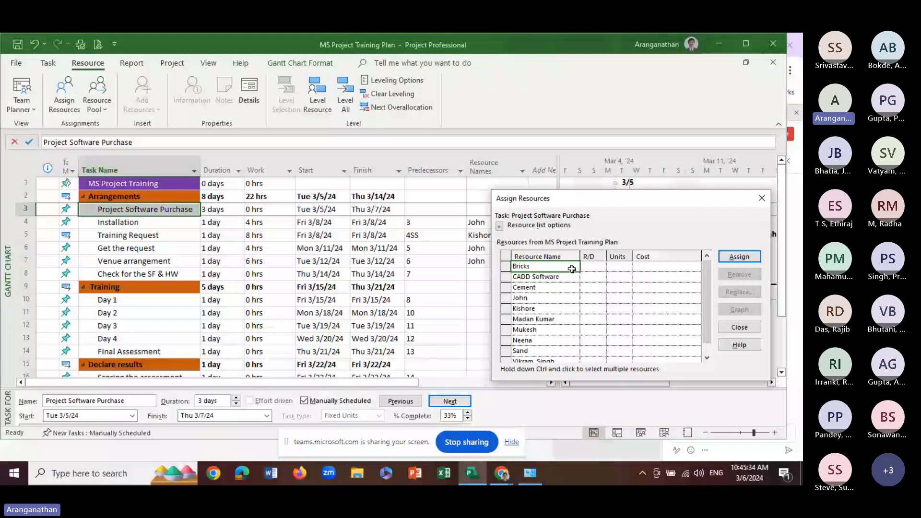
drag(528, 198, 361, 189)
click(382, 271)
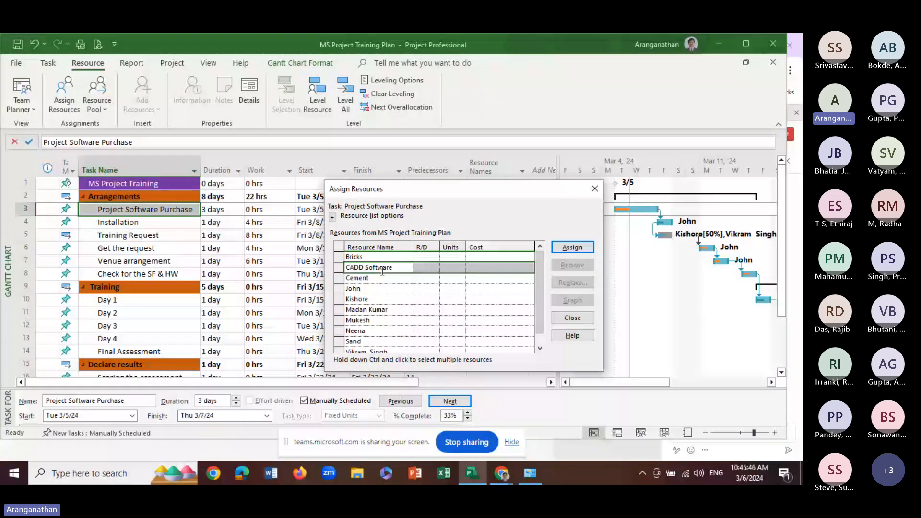
click(455, 267)
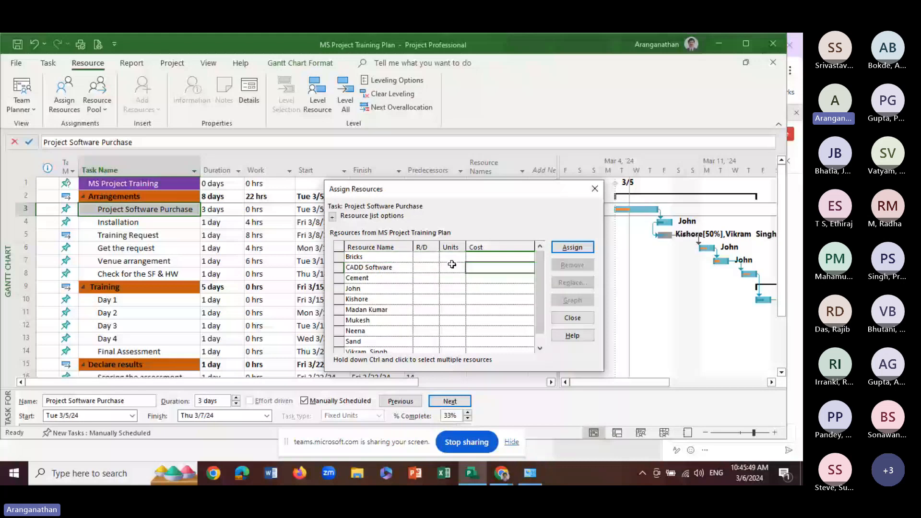
click(452, 265)
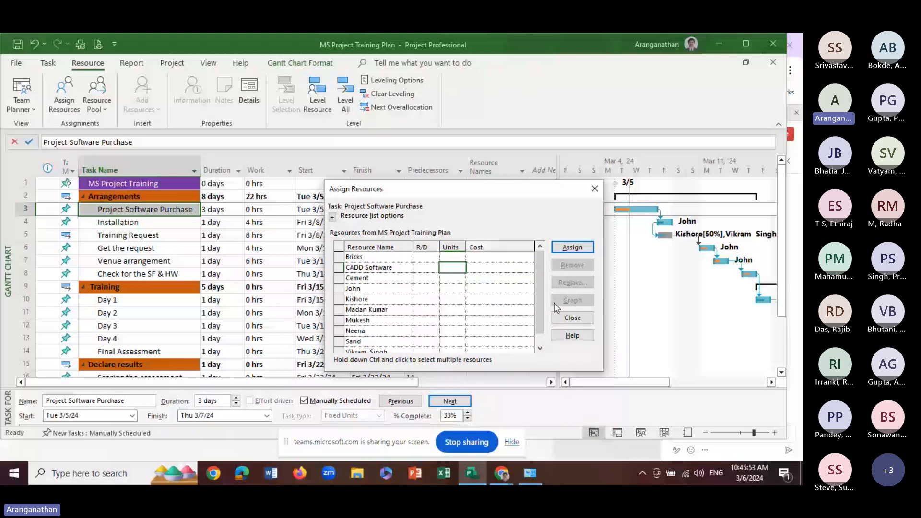
click(498, 267)
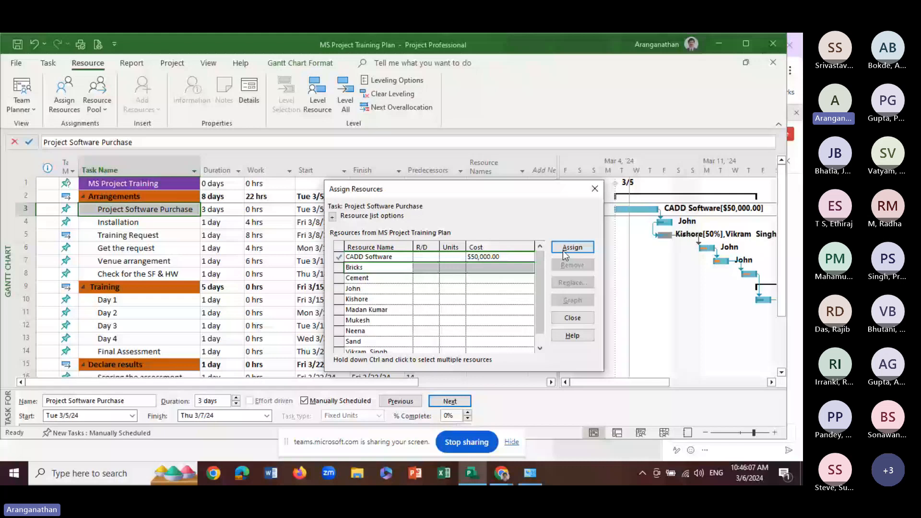
Assign the person in the seventh row of the resource list to Project Software Purchase as well
click(487, 259)
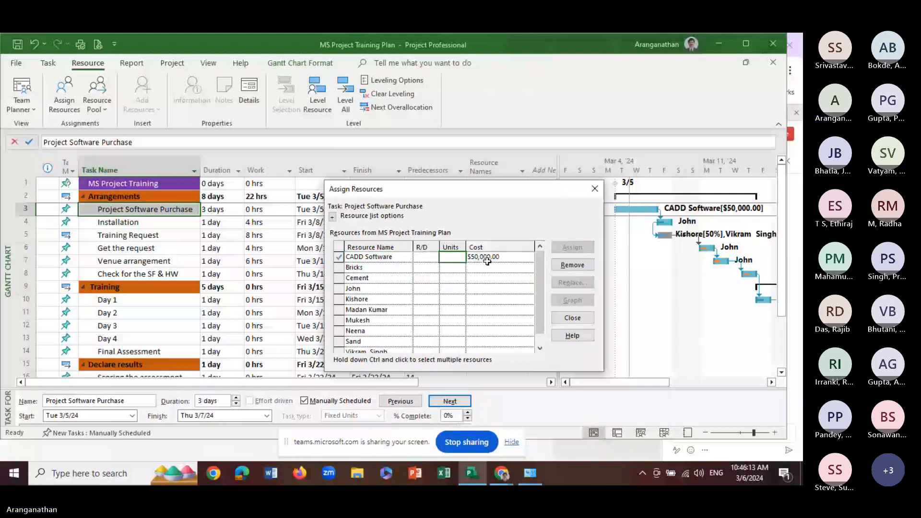
click(346, 258)
click(362, 277)
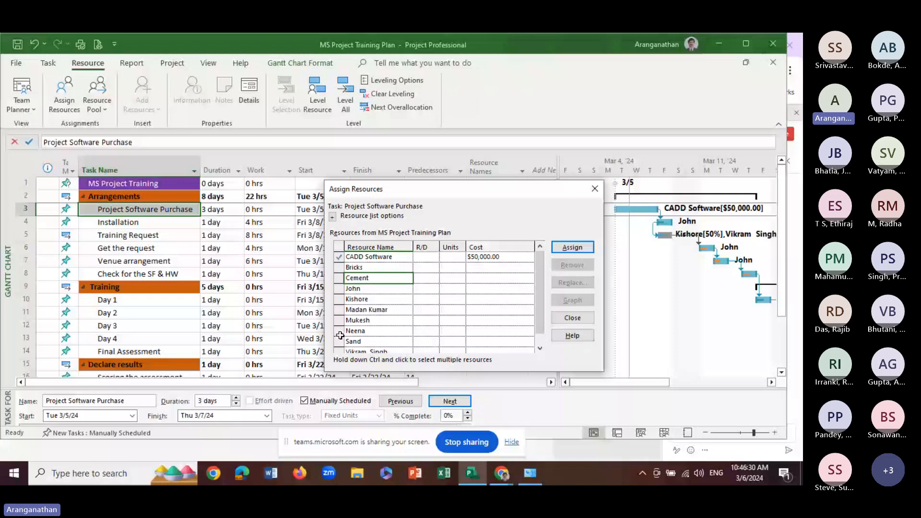
click(498, 324)
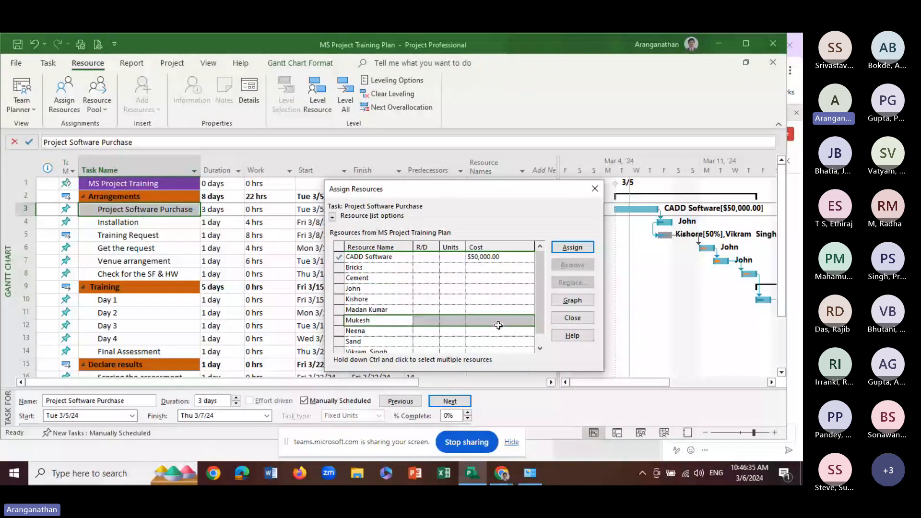
click(569, 249)
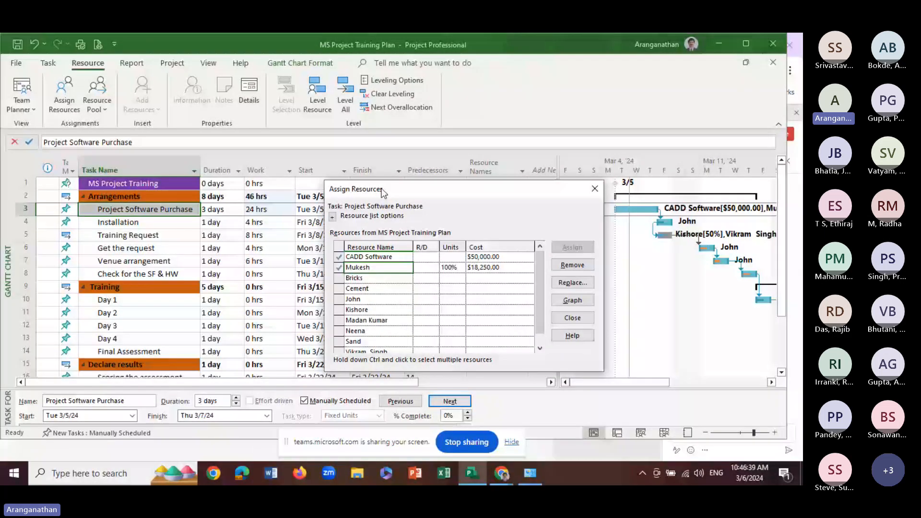
Compare 50% and 100% units for the person assigned to Project Software Purchase and keep 50%
drag(384, 193, 339, 270)
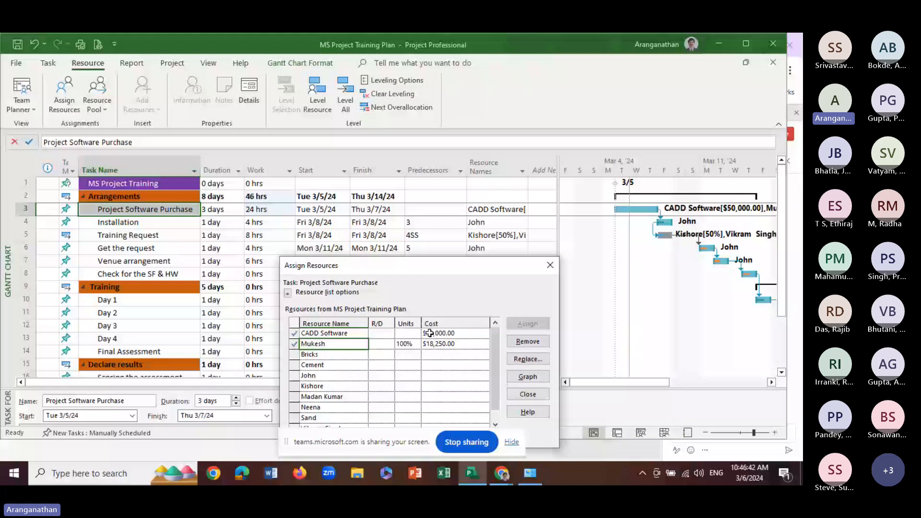
click(434, 344)
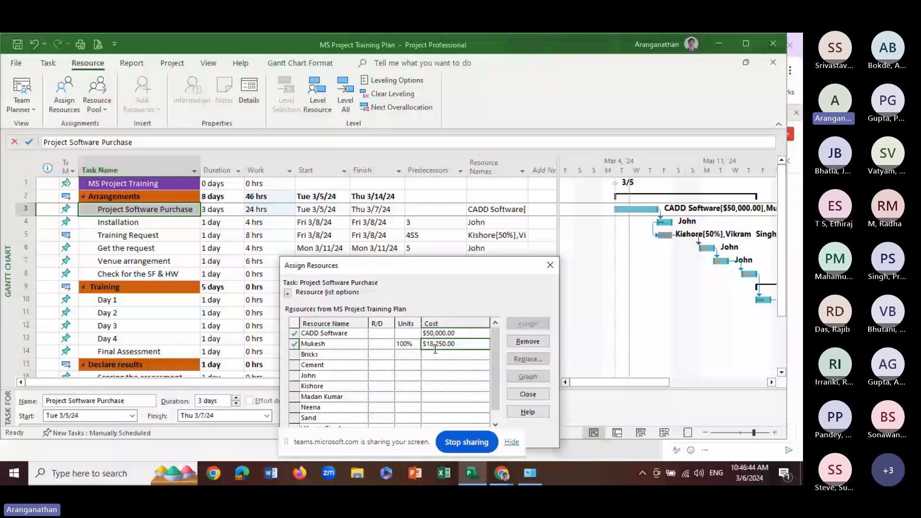
click(409, 344)
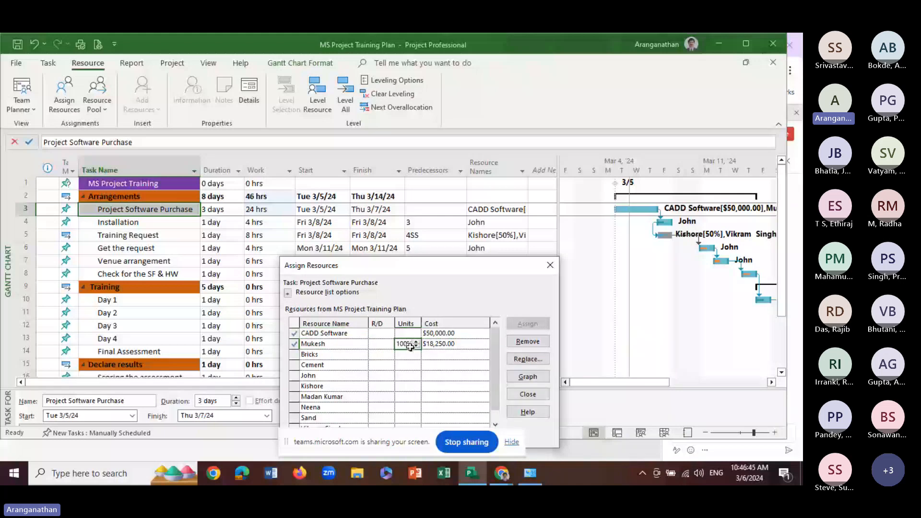
double_click(416, 346)
text(50)
key(Tab)
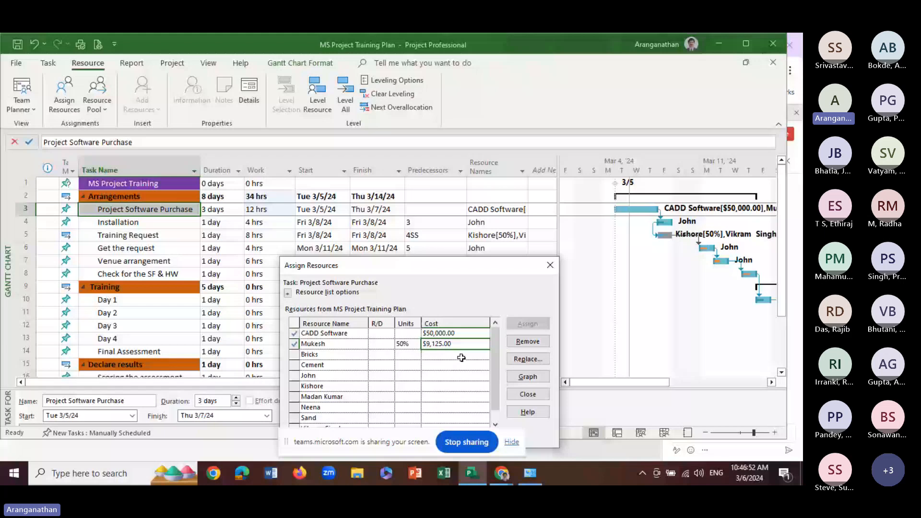
click(413, 348)
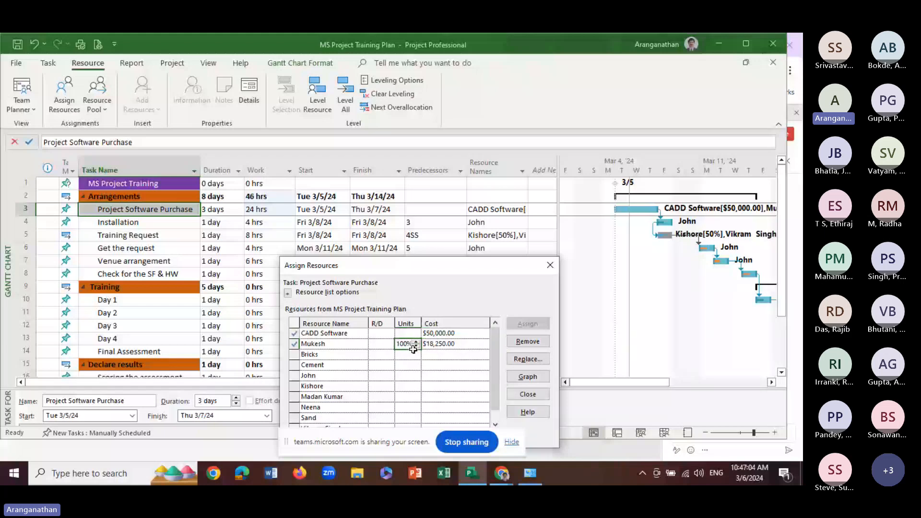
click(395, 376)
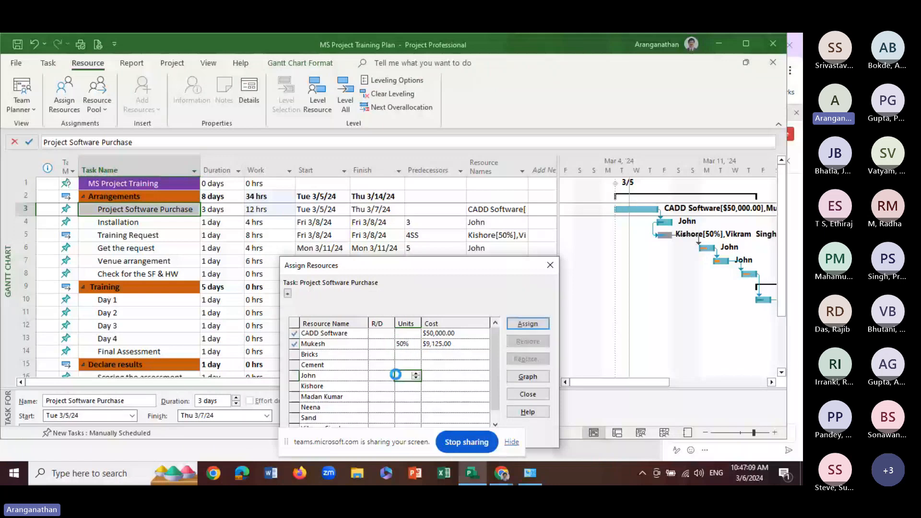
Open the resource information for CADD Software and look through its resource type options, keeping Cost
click(407, 335)
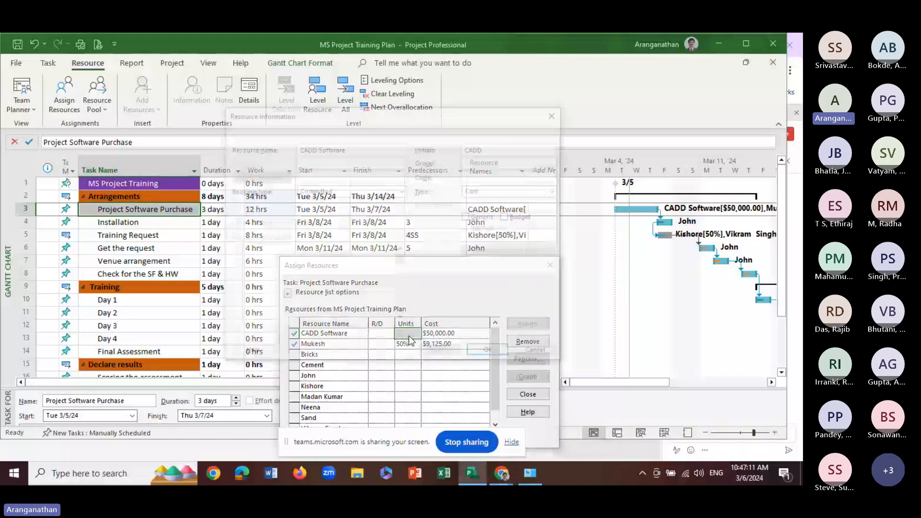
click(539, 357)
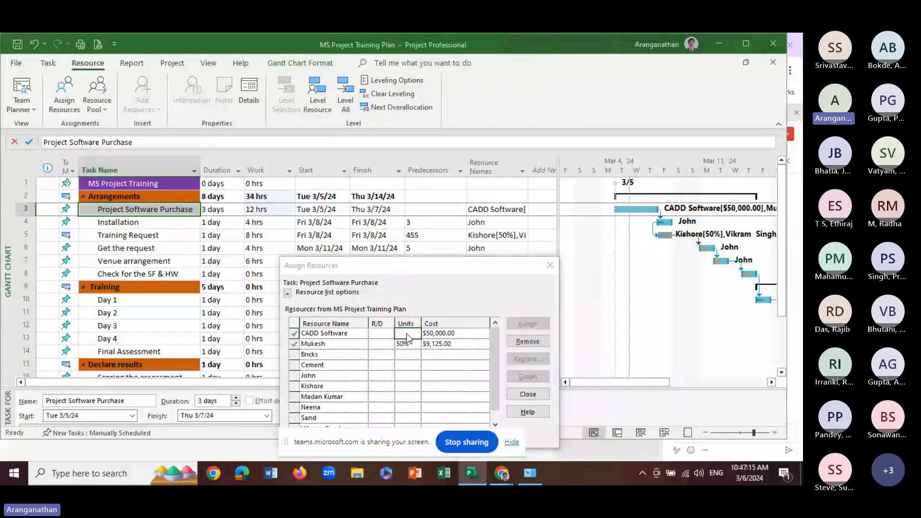
double_click(407, 333)
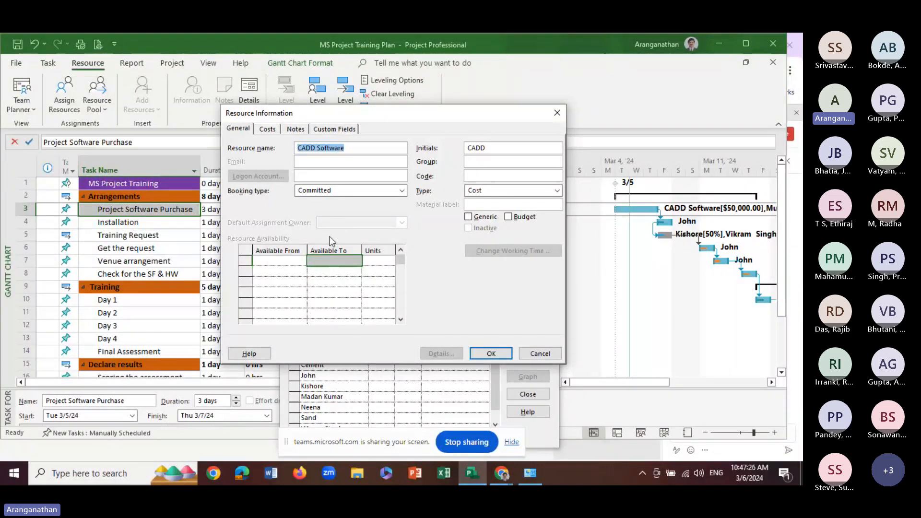
click(499, 191)
click(499, 191)
click(499, 191)
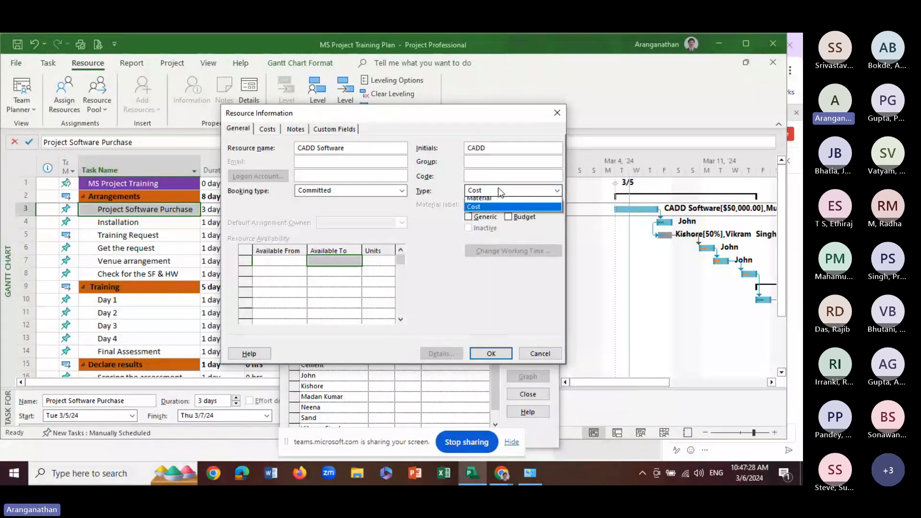
click(478, 220)
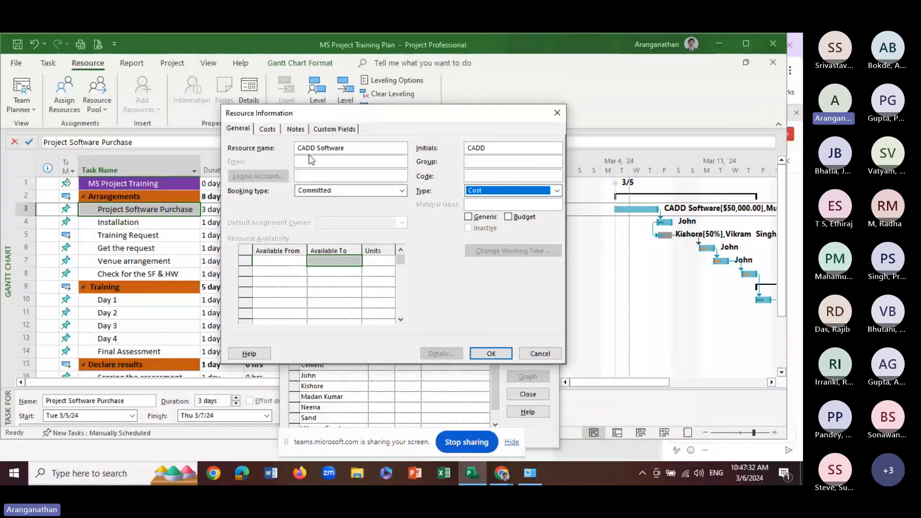
Add the note "Purchase from ABC Company" to the CADD Software resource
click(296, 129)
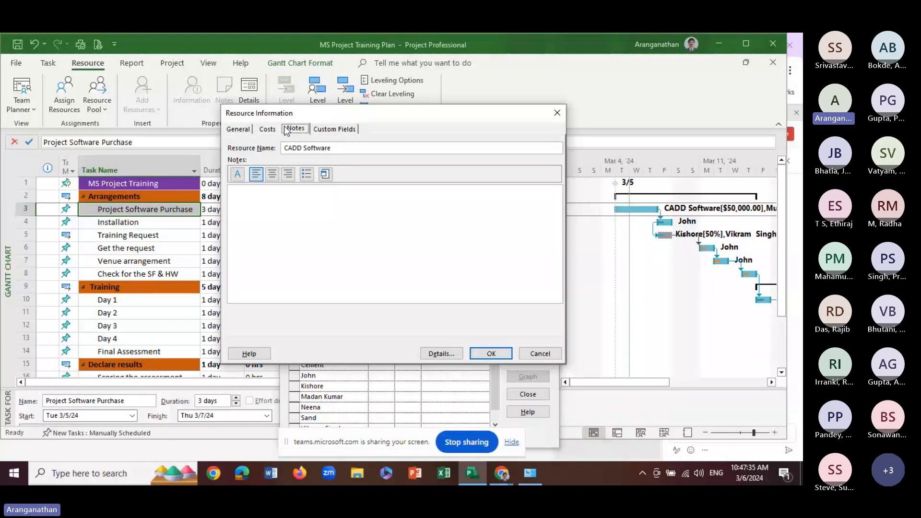
click(271, 193)
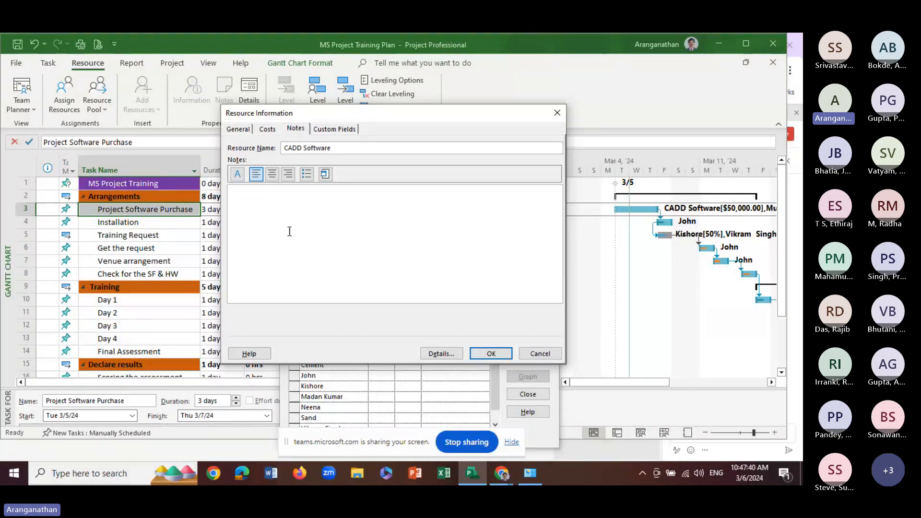
text(ABC C)
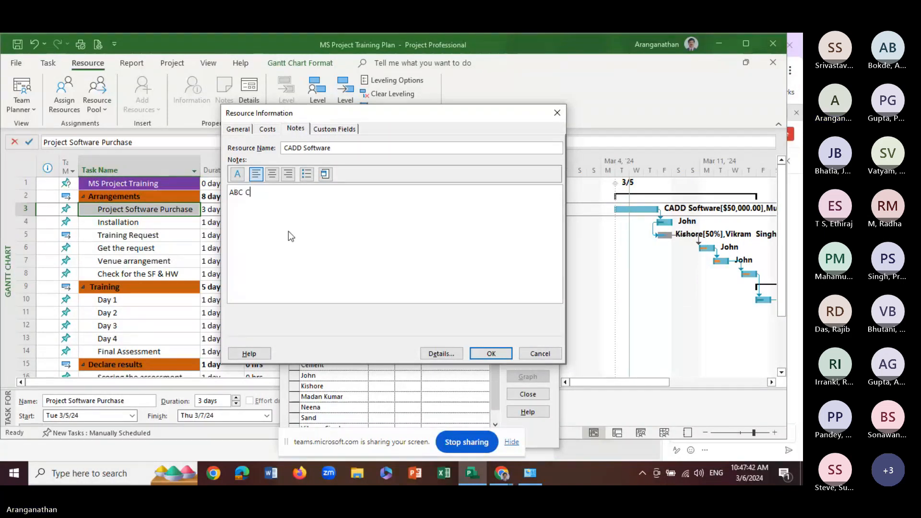
key(BackSpace)
key(BackSpace)
key(BackSpace)
text(Pu)
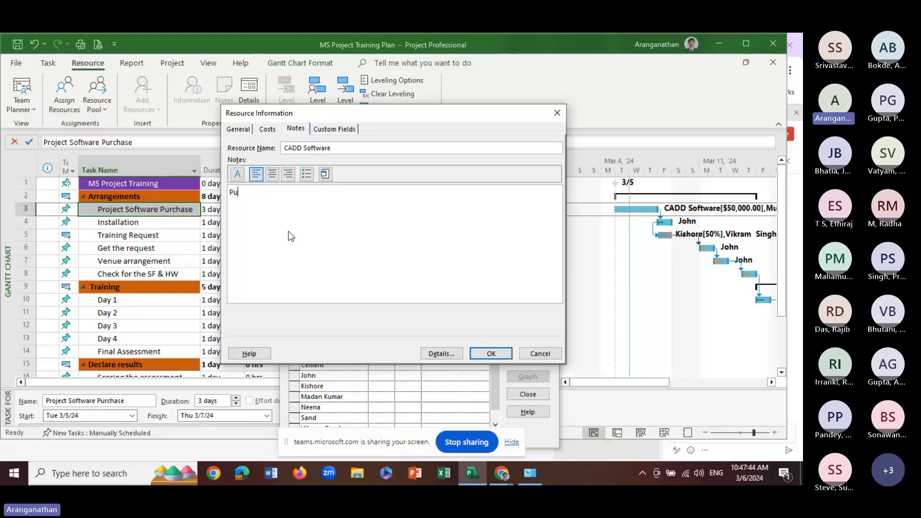
text(rchase f)
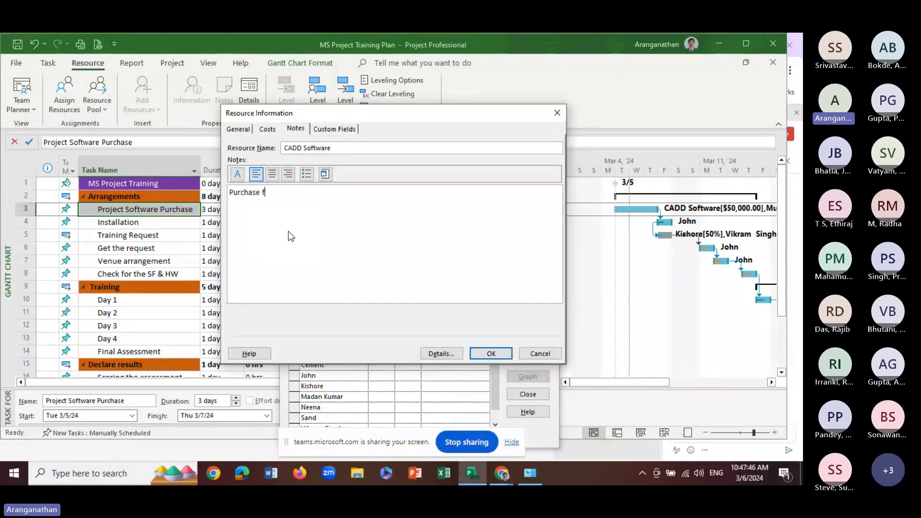
text(rom AB)
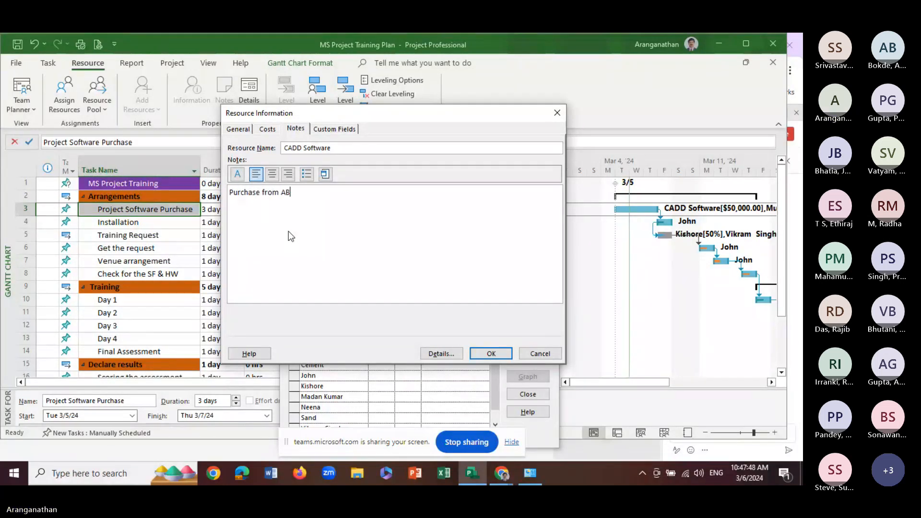
text(C Company)
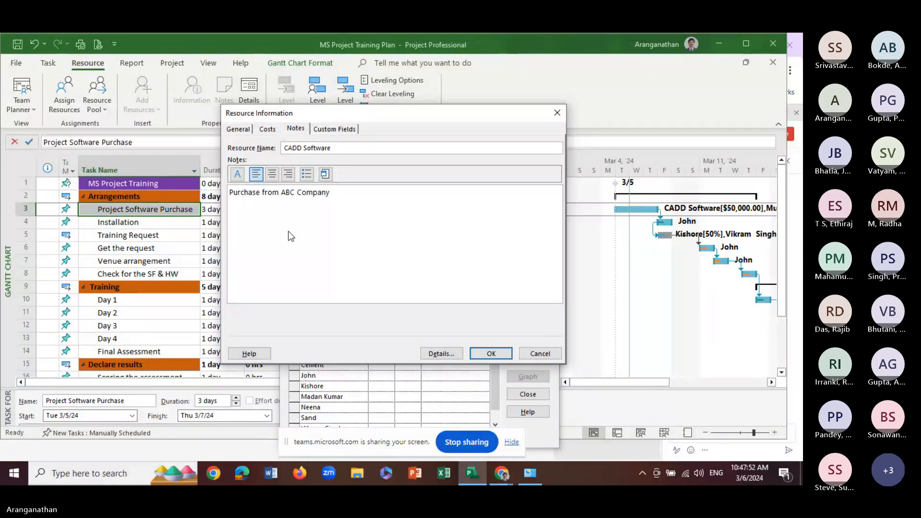
Examine the CADD Software resource's cost accrual setting and its cost rate tables A and B
click(269, 130)
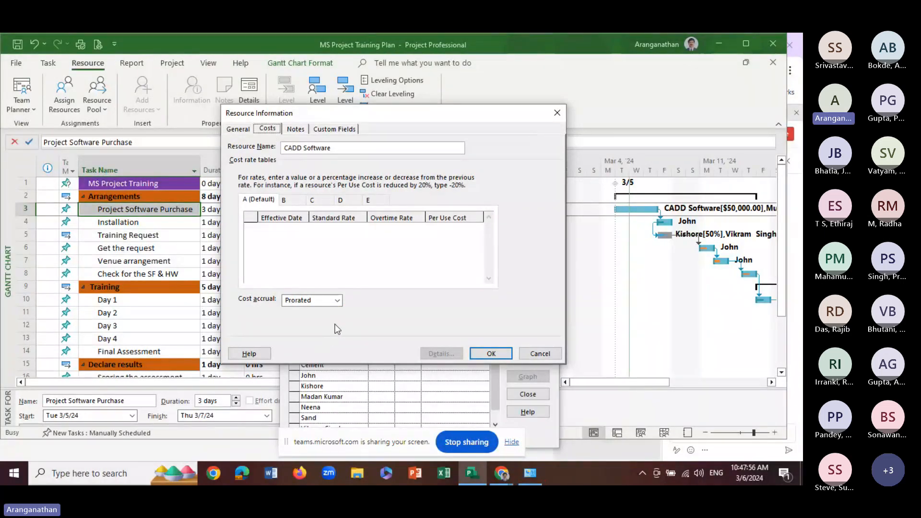
click(339, 300)
click(339, 301)
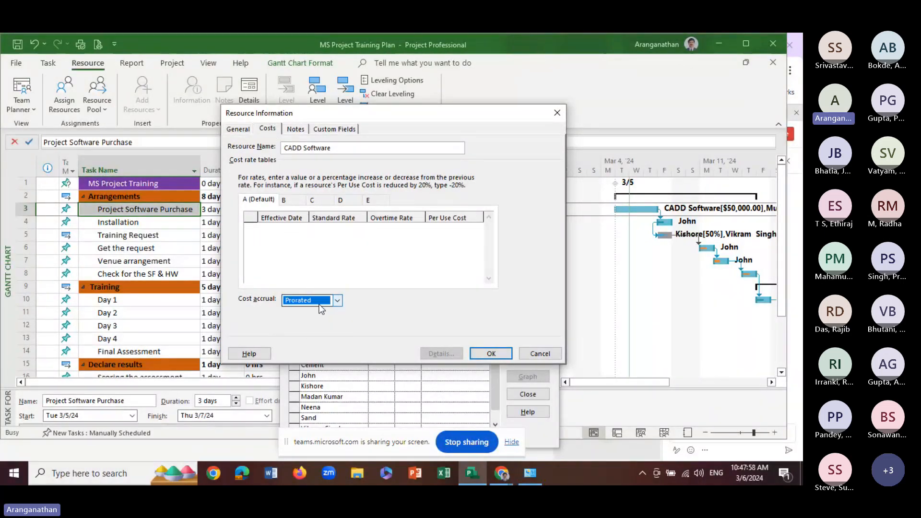
click(278, 230)
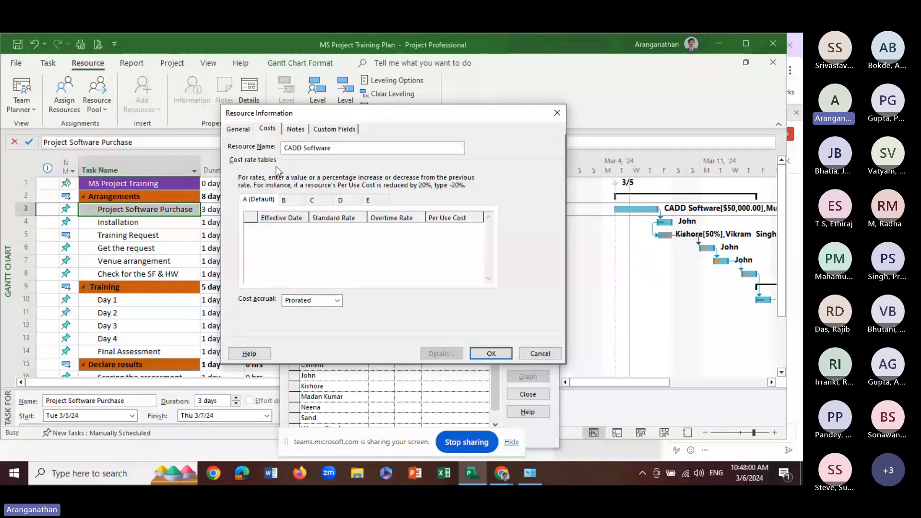
click(294, 202)
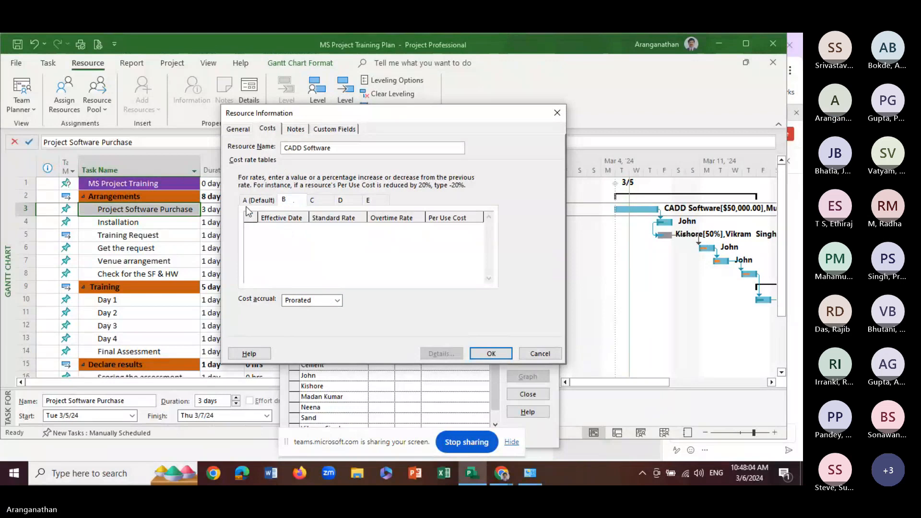
click(259, 200)
Check the note, custom fields and general details of CADD Software and accept the resource information
click(295, 129)
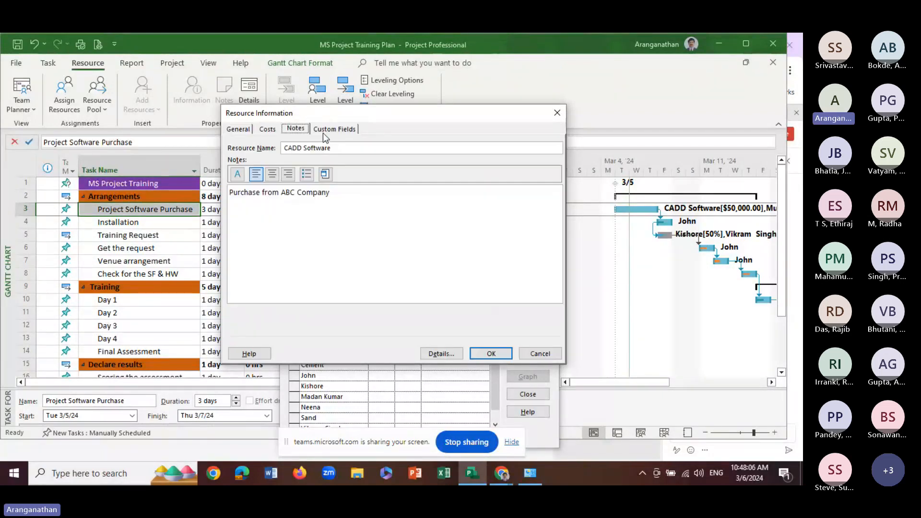
click(328, 131)
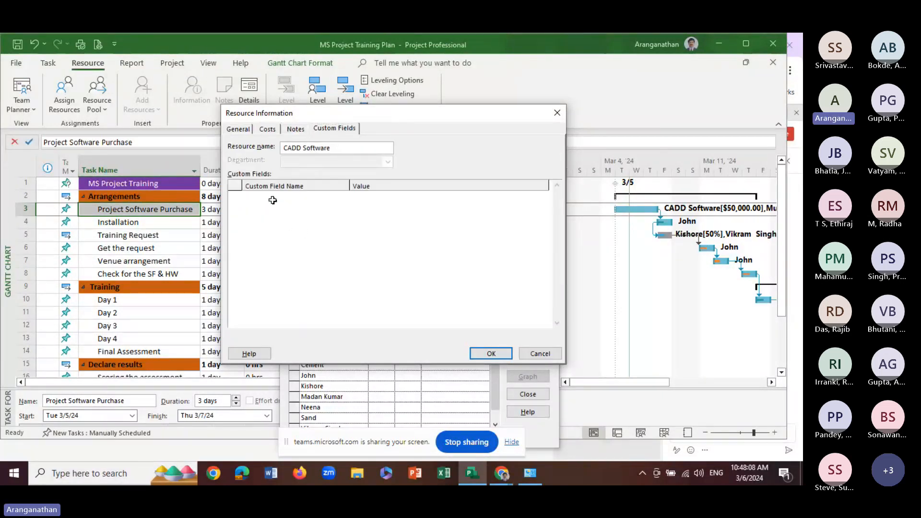
click(236, 130)
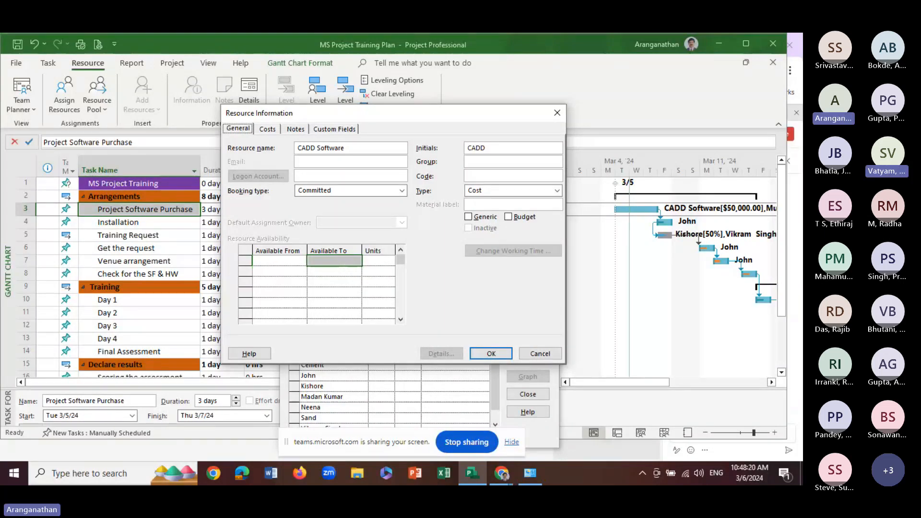
click(490, 353)
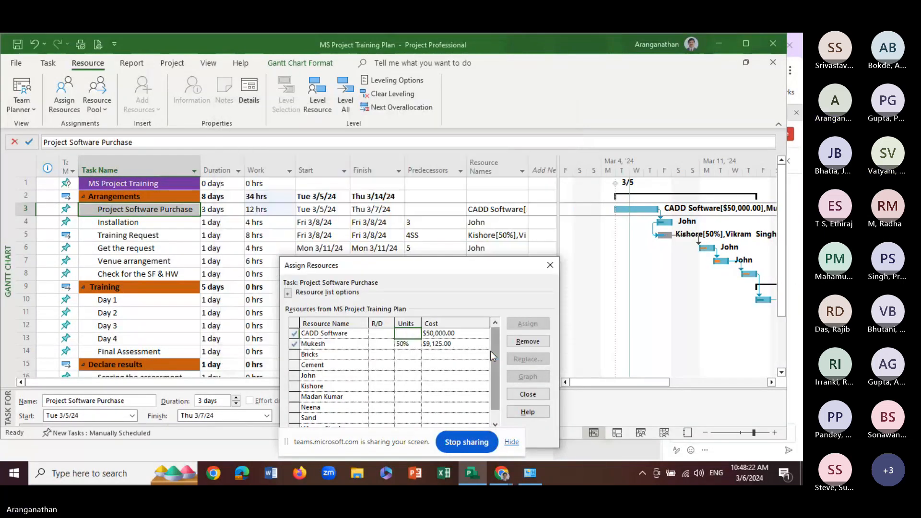
Check the cost and units cells of CADD Software in the task's resource assignments and finish assigning resources
click(451, 334)
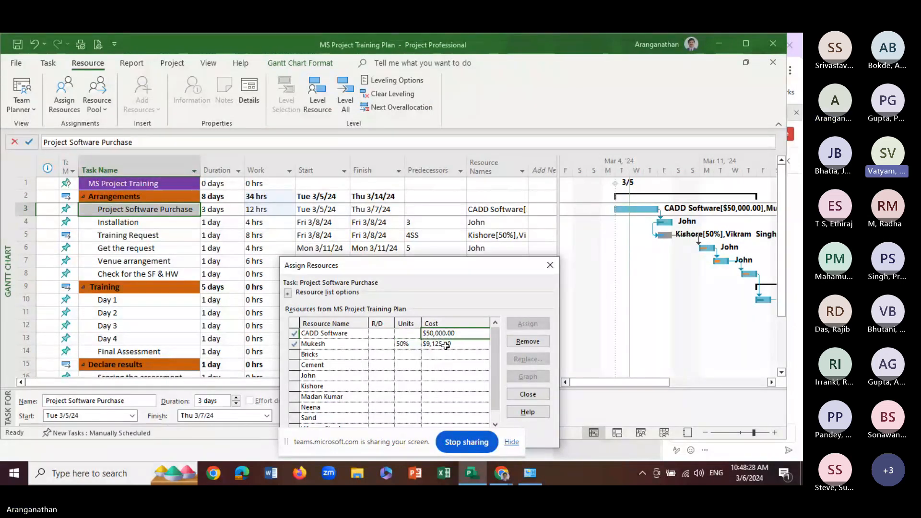
click(410, 333)
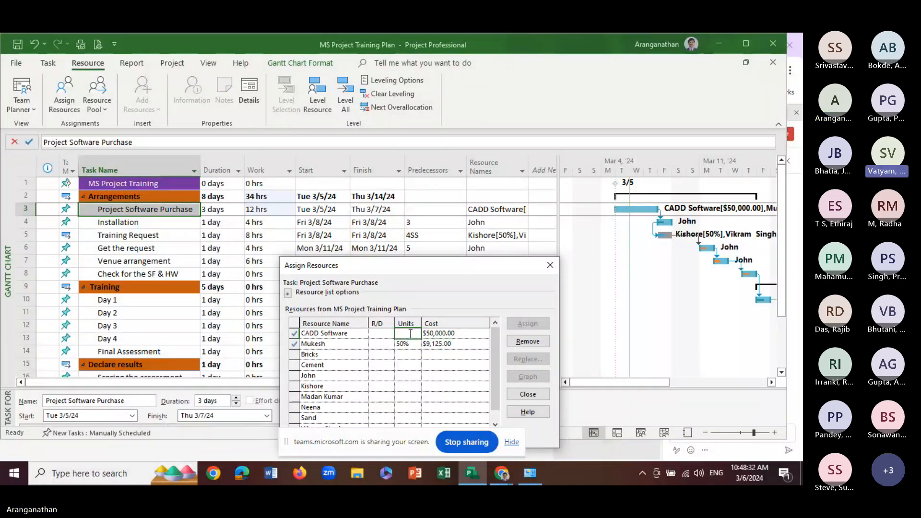
click(443, 336)
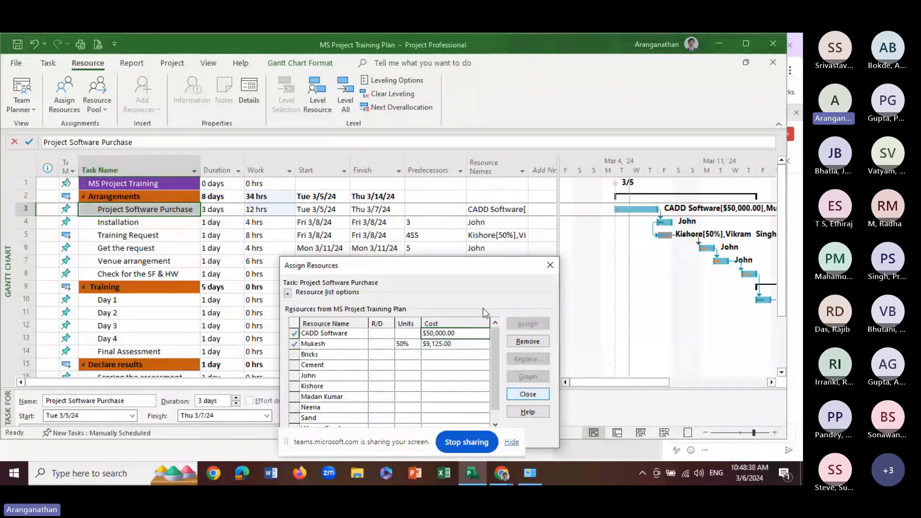
click(528, 394)
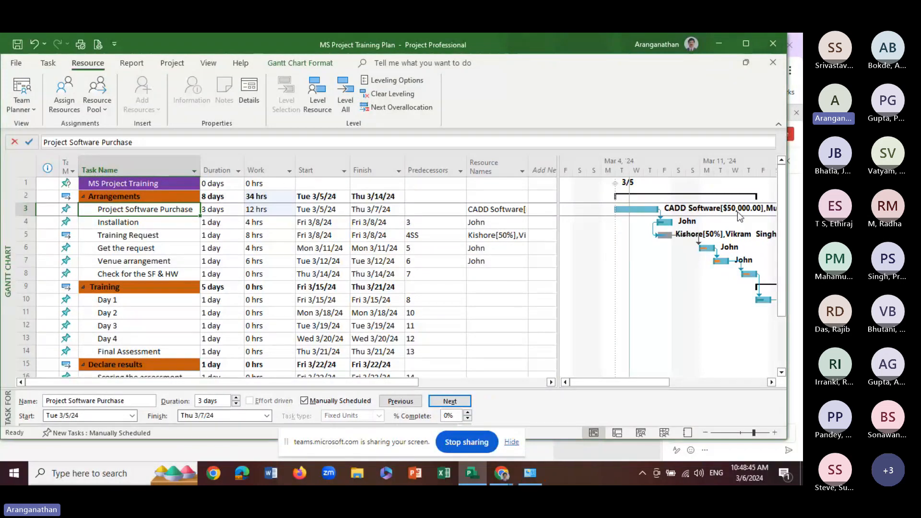
Show the Resource Sheet and inspect the rate and cost-per-use cells and cost rate table of CADD Software, without saving changes
click(48, 64)
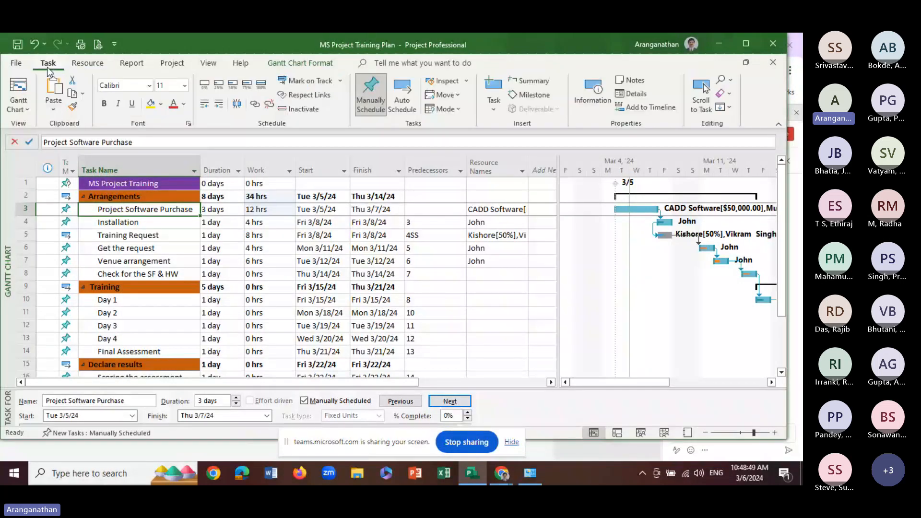
click(209, 64)
click(218, 94)
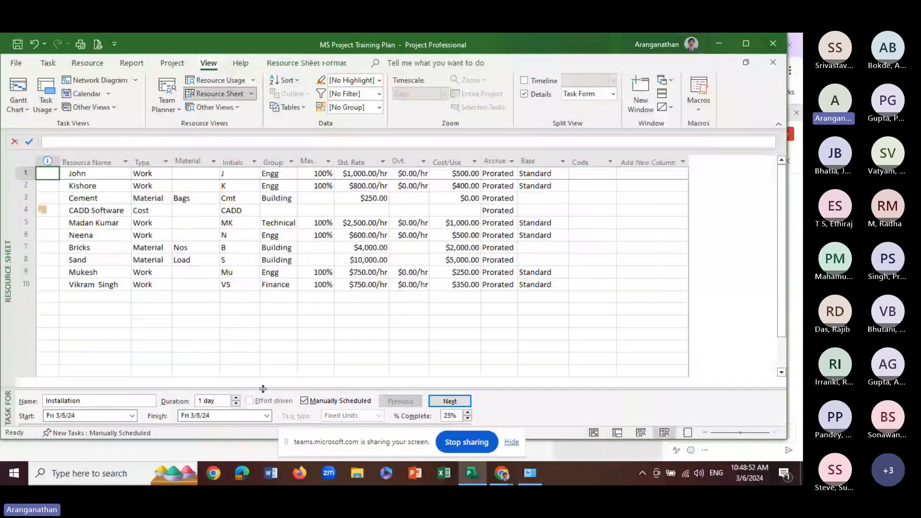
click(96, 210)
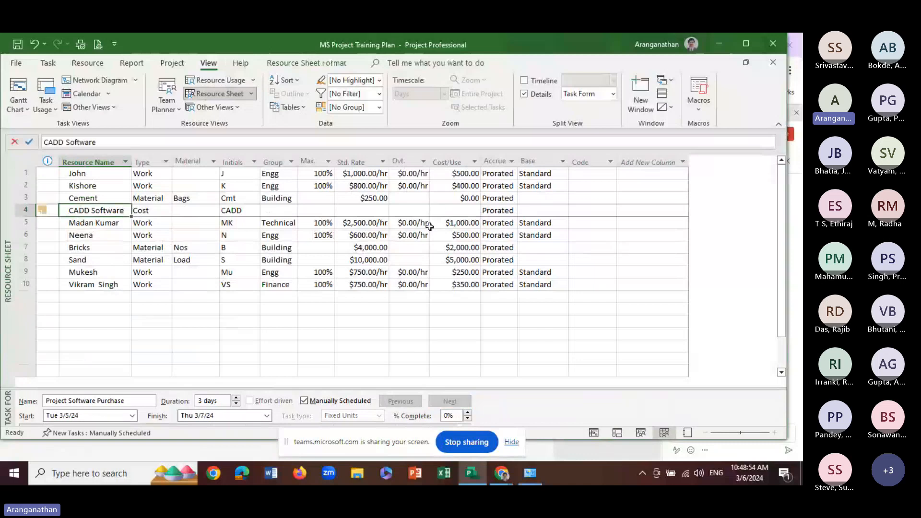
click(376, 212)
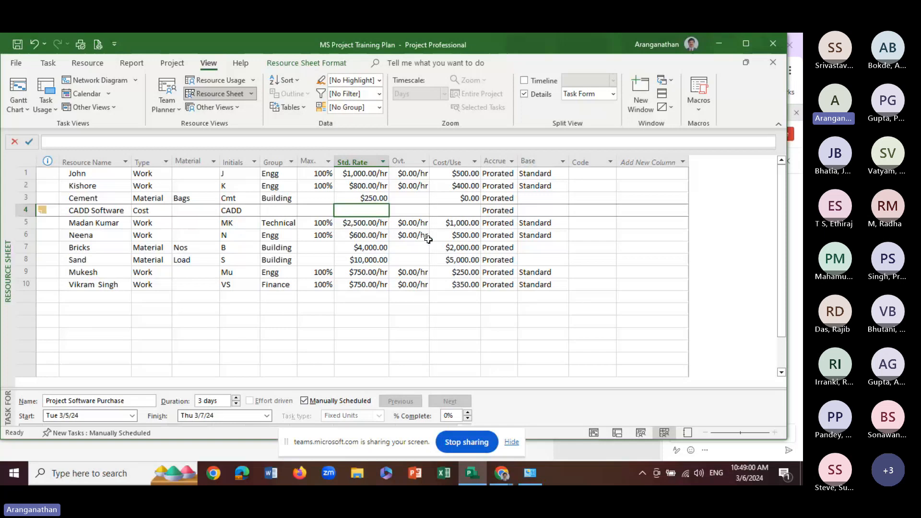
click(440, 211)
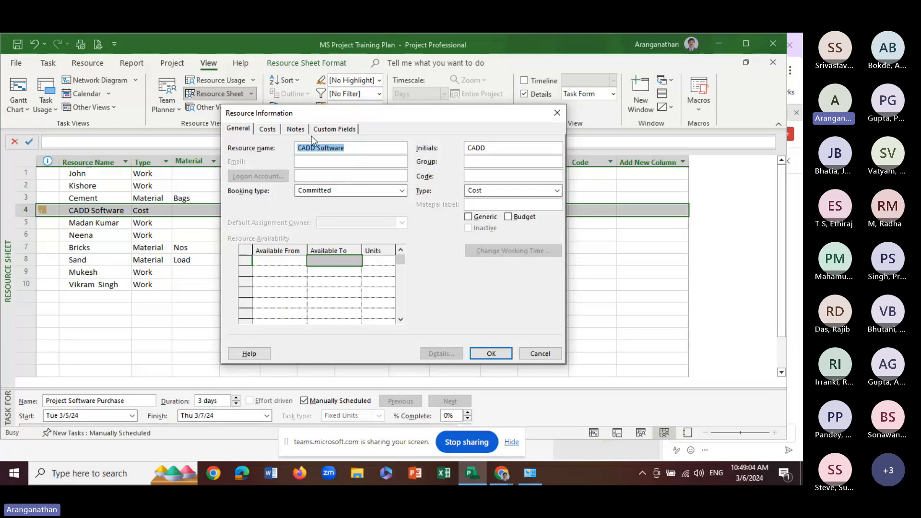
click(271, 131)
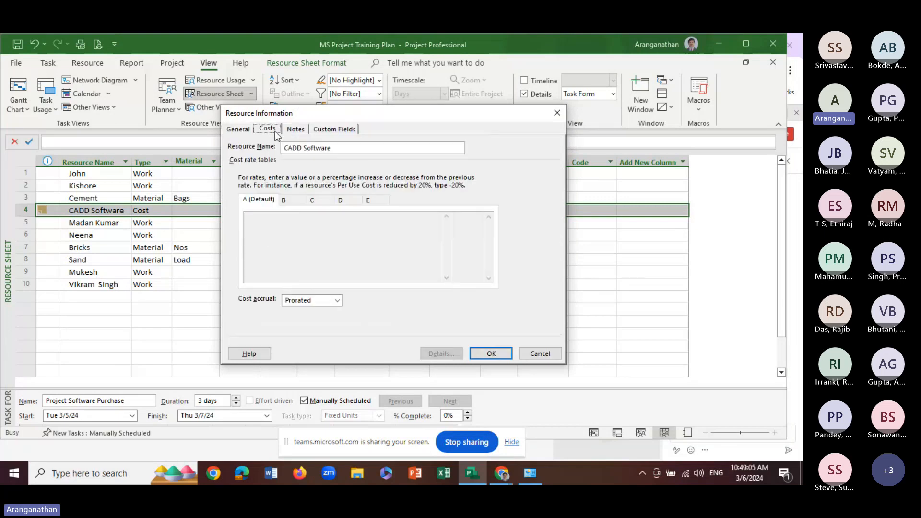
click(541, 355)
Return from the Resource Sheet to the Gantt Chart and select the Project Software Purchase task
click(87, 236)
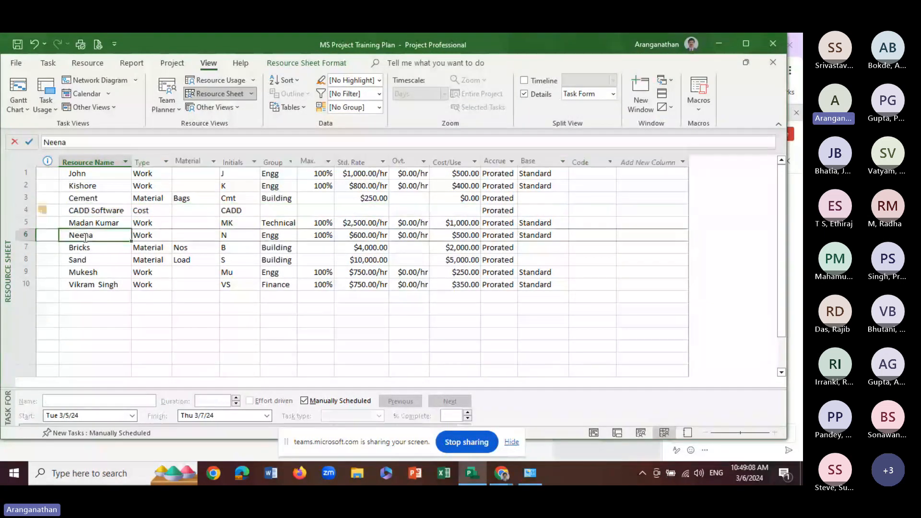
click(90, 210)
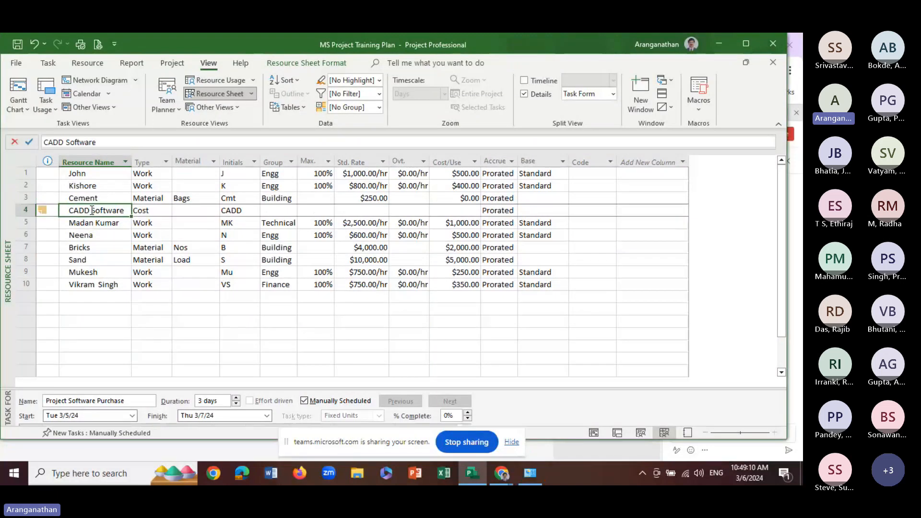
click(87, 63)
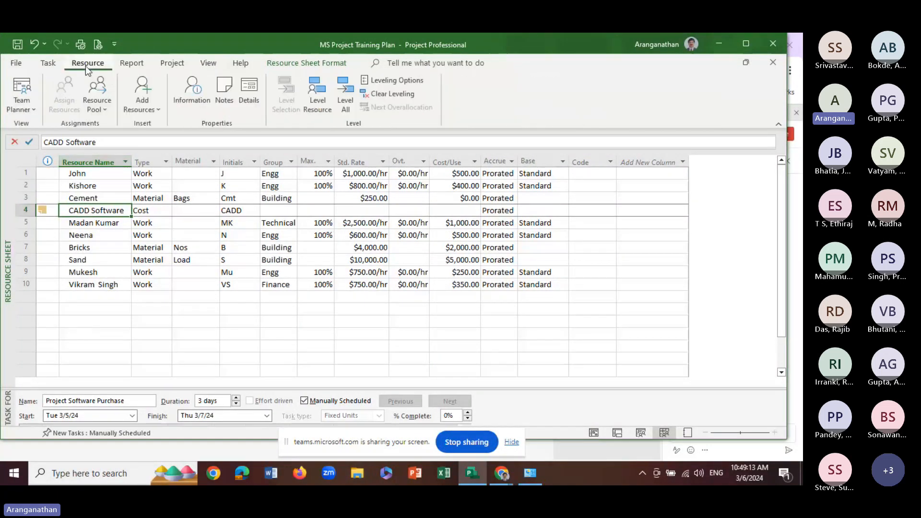
click(48, 63)
click(18, 93)
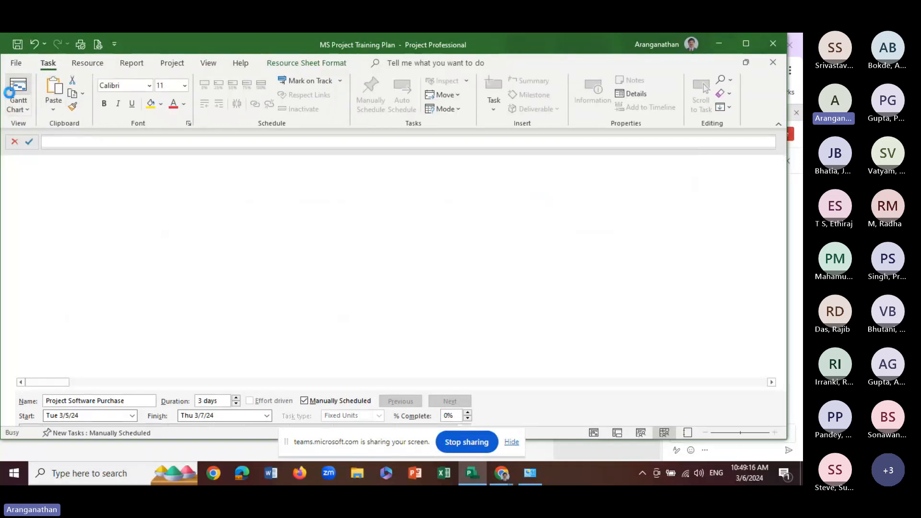
click(120, 210)
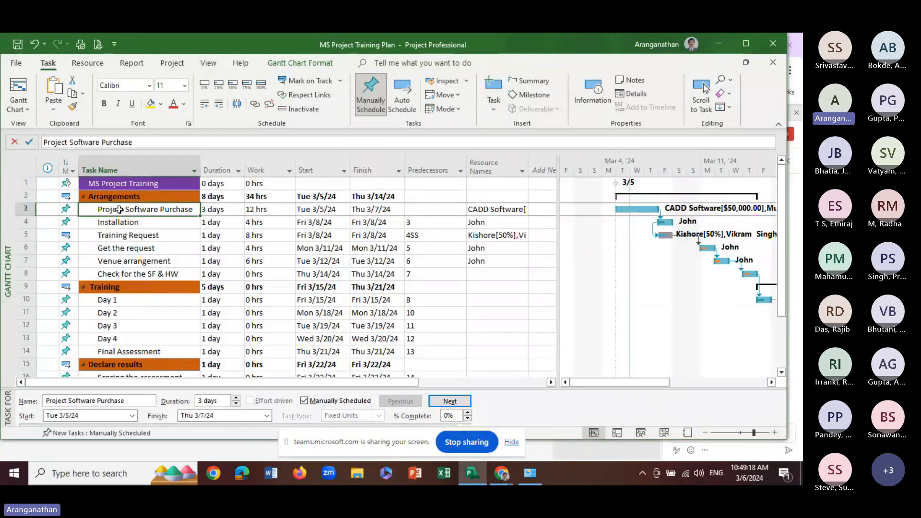
Check the CADD Software cost in the resource assignments of the Project Software Purchase task and finish without changes
click(87, 67)
click(64, 94)
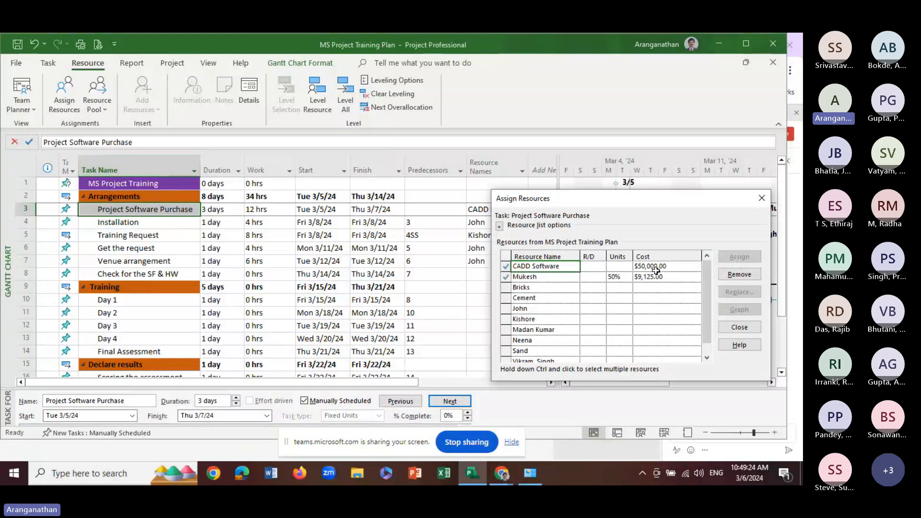
click(656, 270)
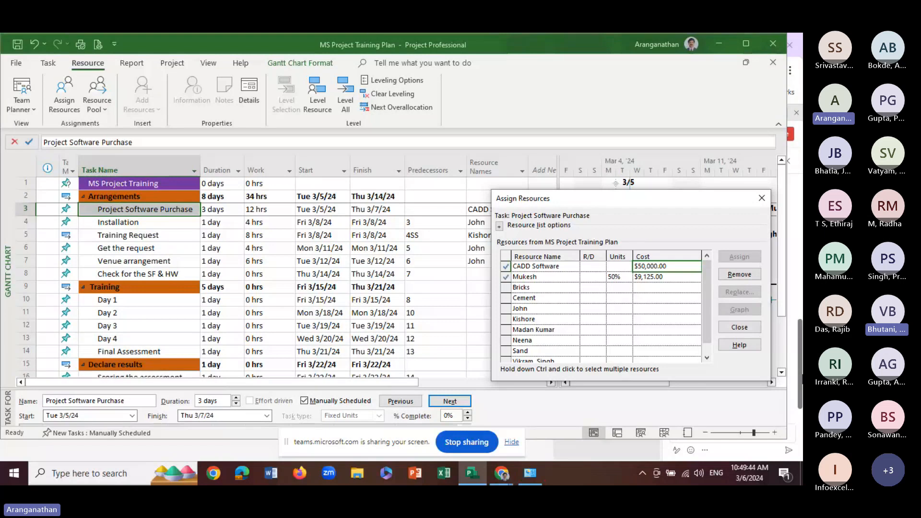
click(762, 199)
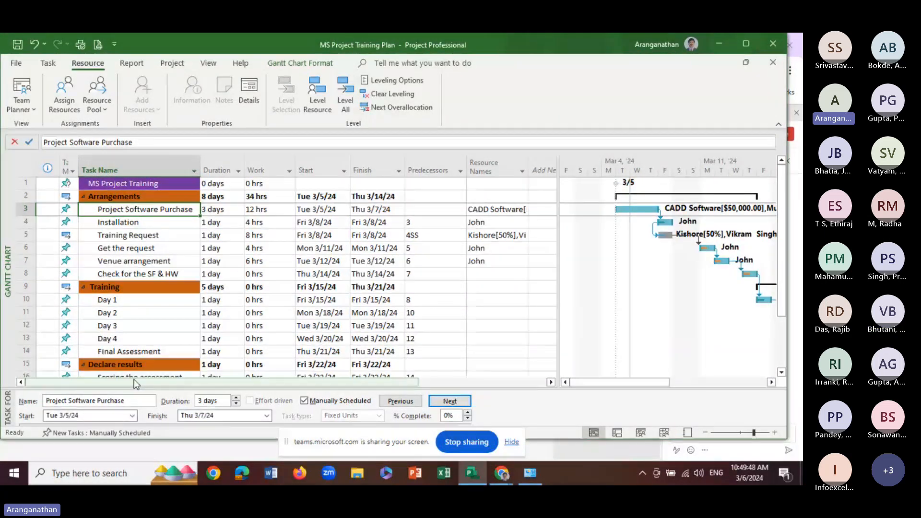
Assign the CADD Software resource to the Check for the SF & HW task
click(112, 325)
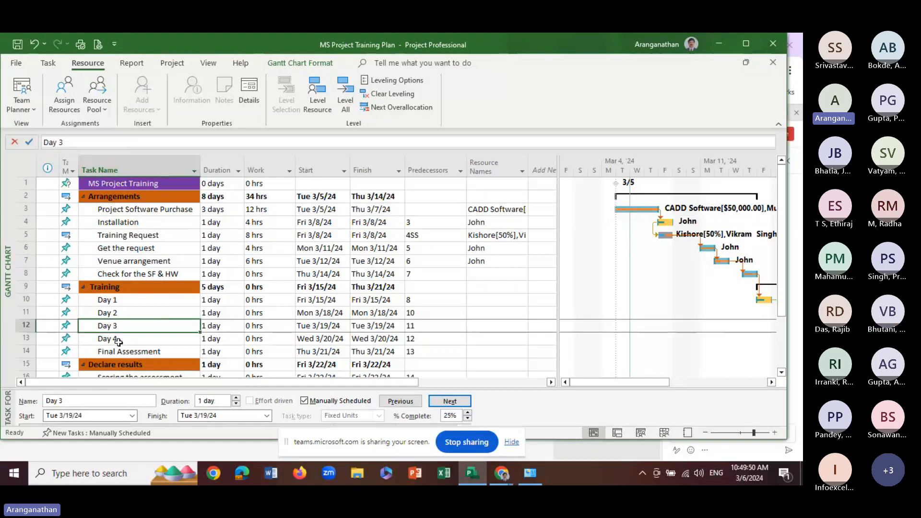
click(115, 275)
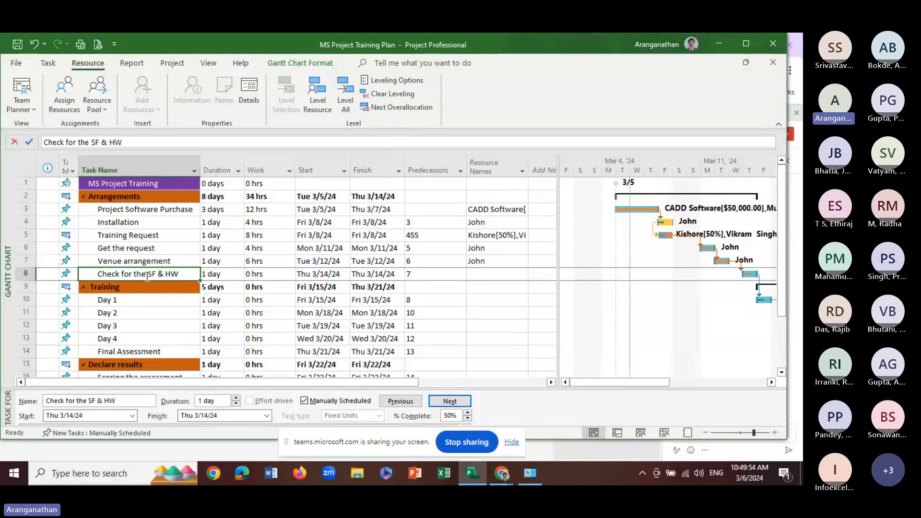
click(59, 97)
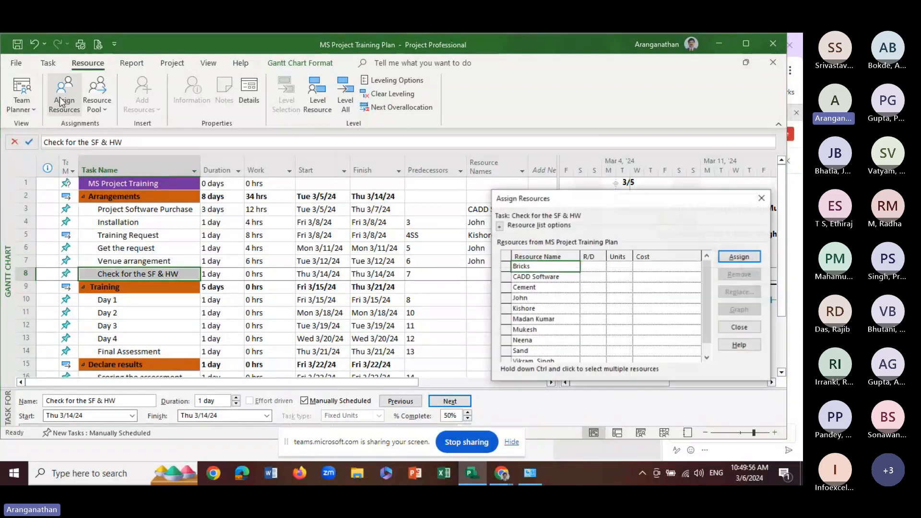
click(535, 277)
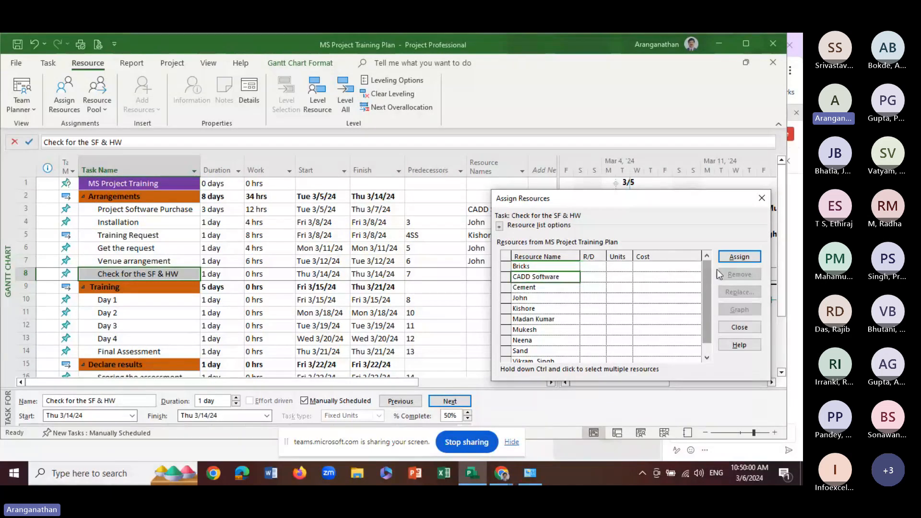
click(740, 257)
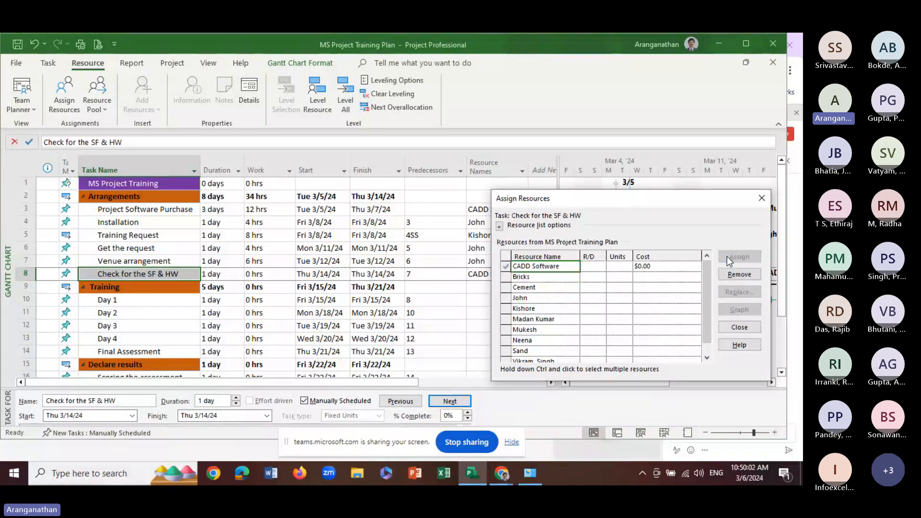
Set the CADD Software cost to 25000 in the resource assignments of the Check for the SF & HW task
click(656, 267)
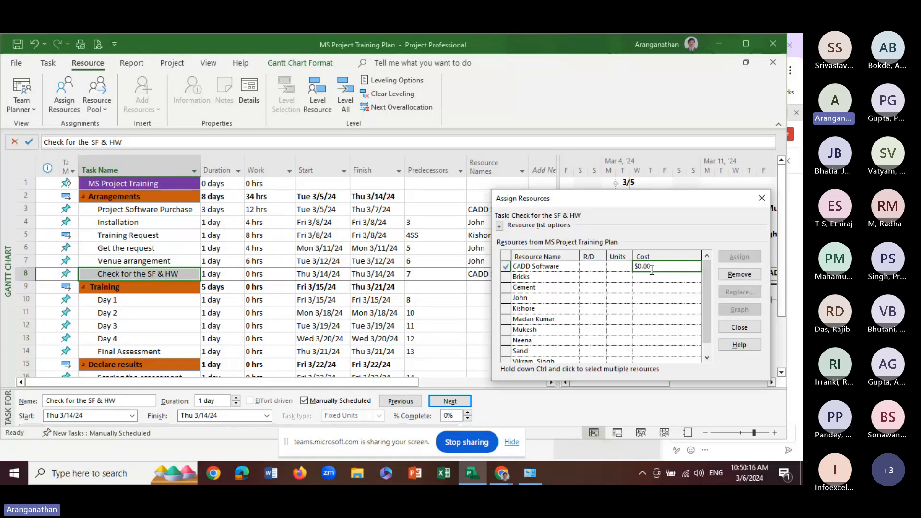
click(624, 268)
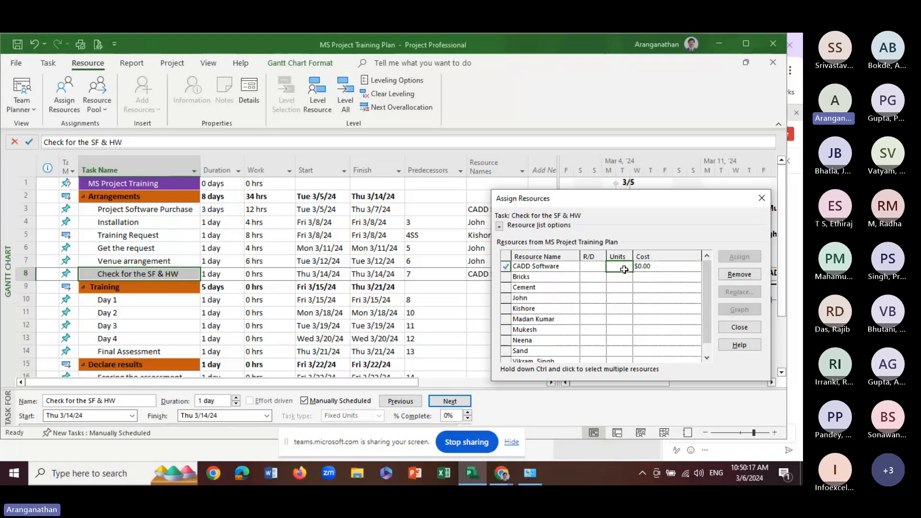
click(593, 270)
click(657, 267)
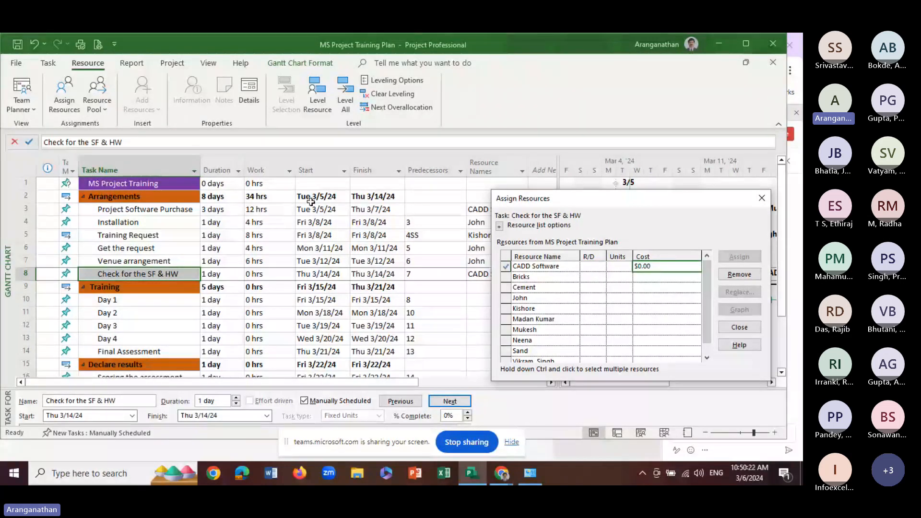
drag(660, 269, 602, 265)
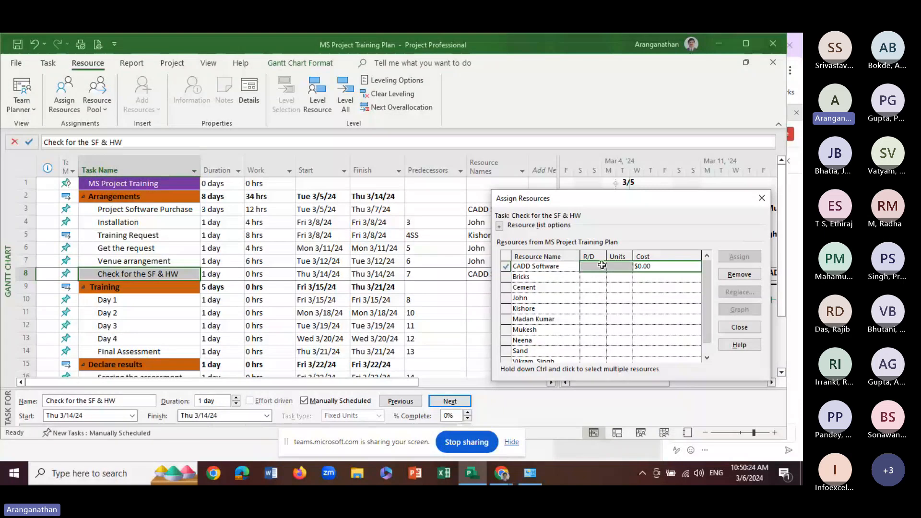
click(657, 266)
text(25000)
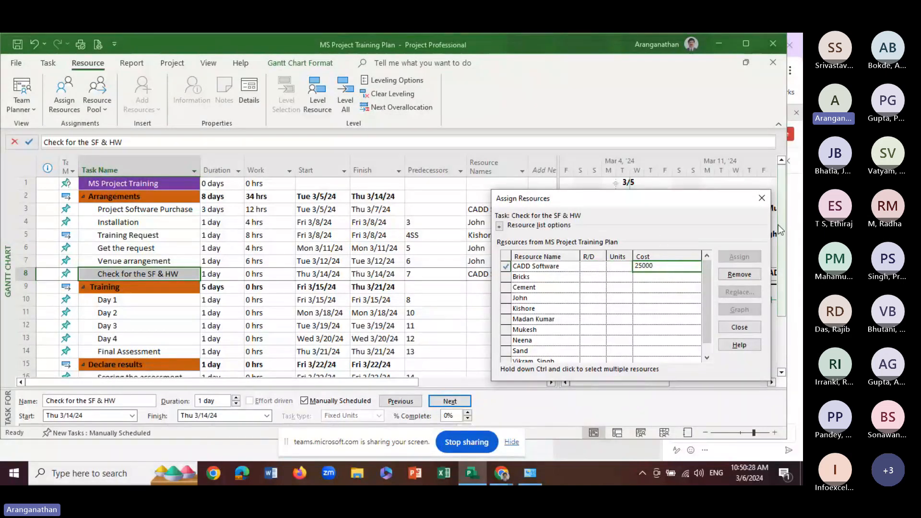
click(531, 279)
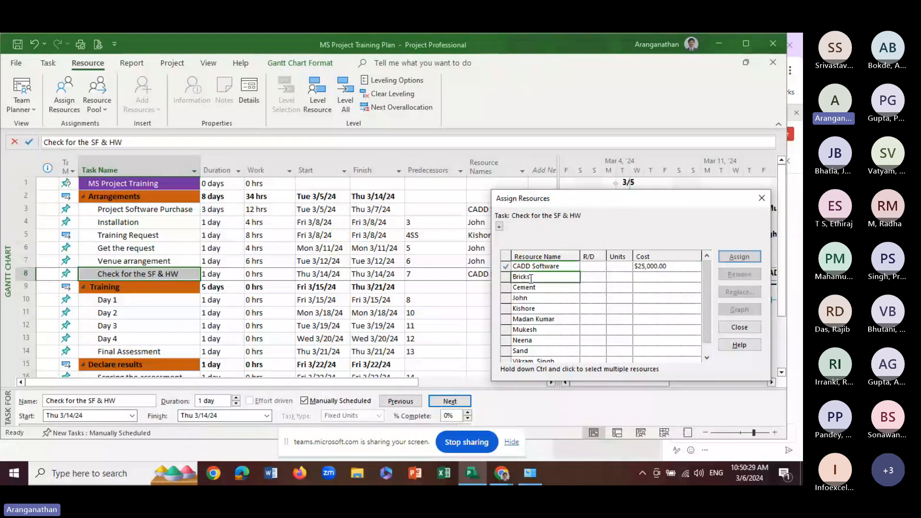
click(668, 270)
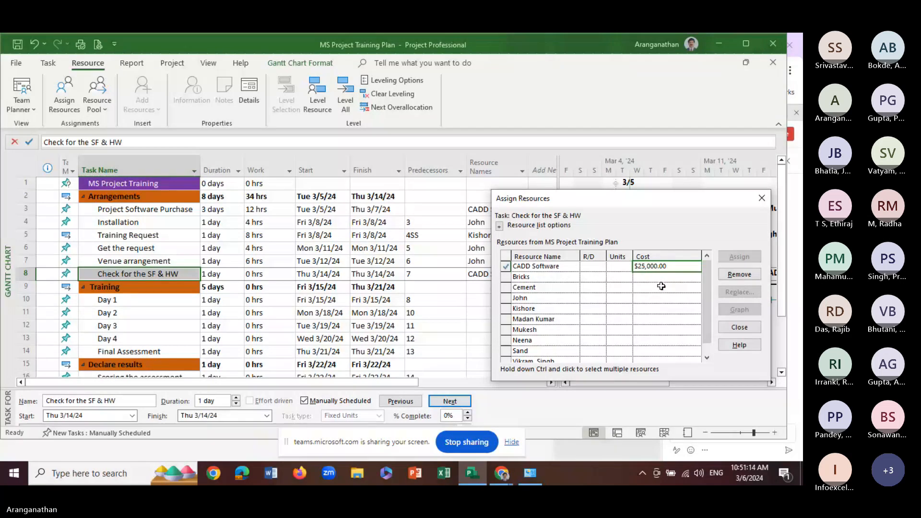
Remove CADD Software from the Check for the SF & HW task, assign it again without a cost and finish assigning resources
click(739, 274)
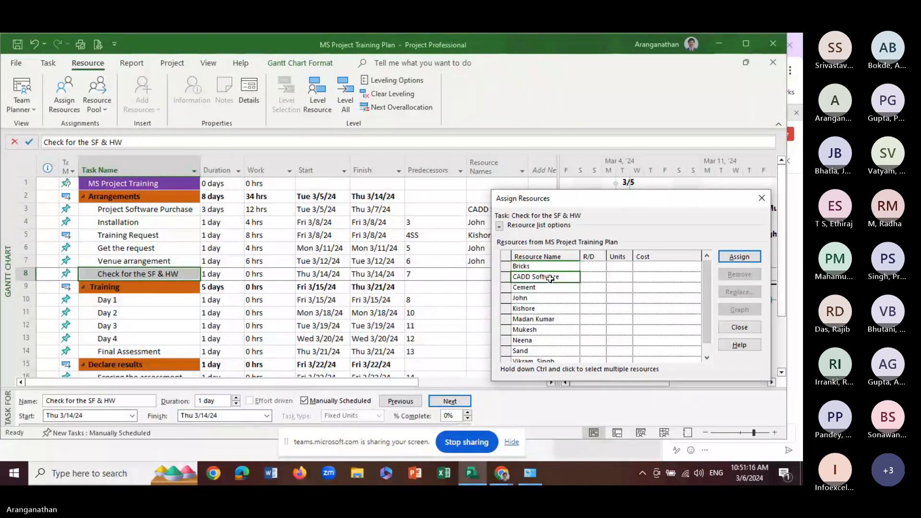
click(730, 258)
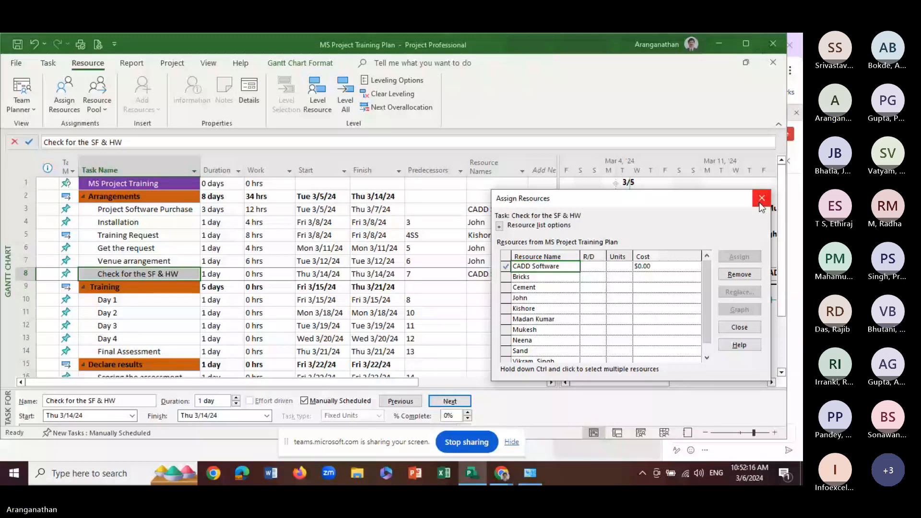
click(761, 198)
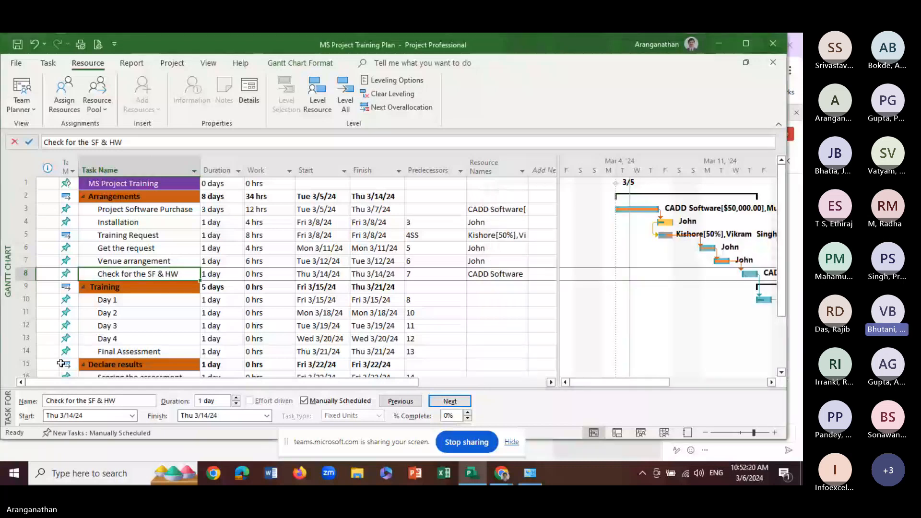
Switch to the Teams meeting in Chrome and dismiss the request to manage windows on all displays
key(Up)
key(Up)
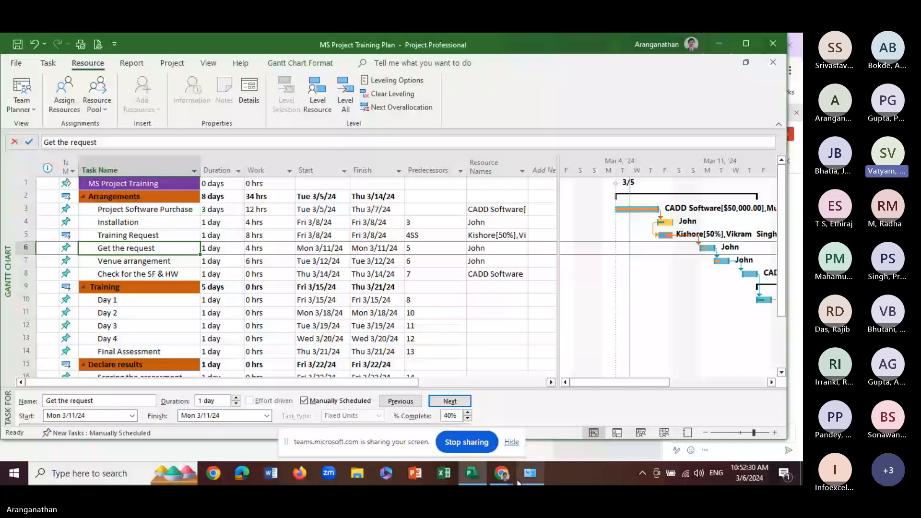
click(504, 474)
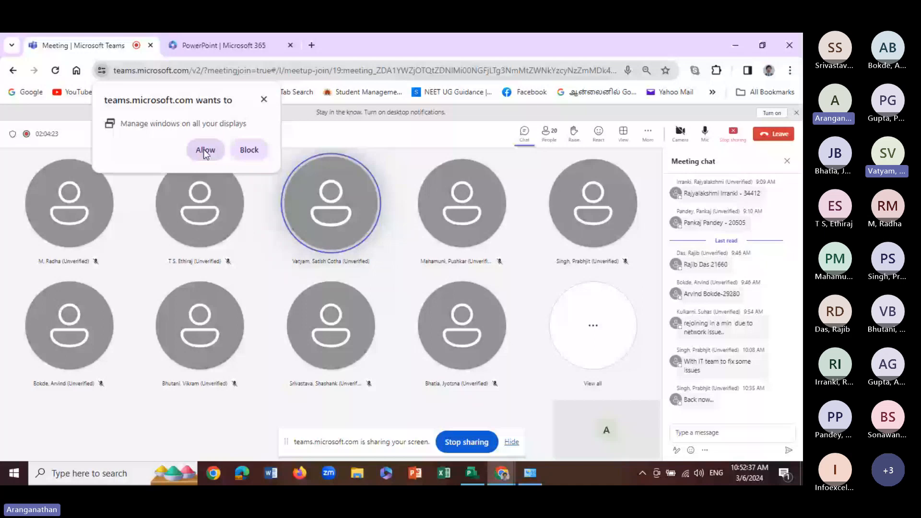
click(263, 99)
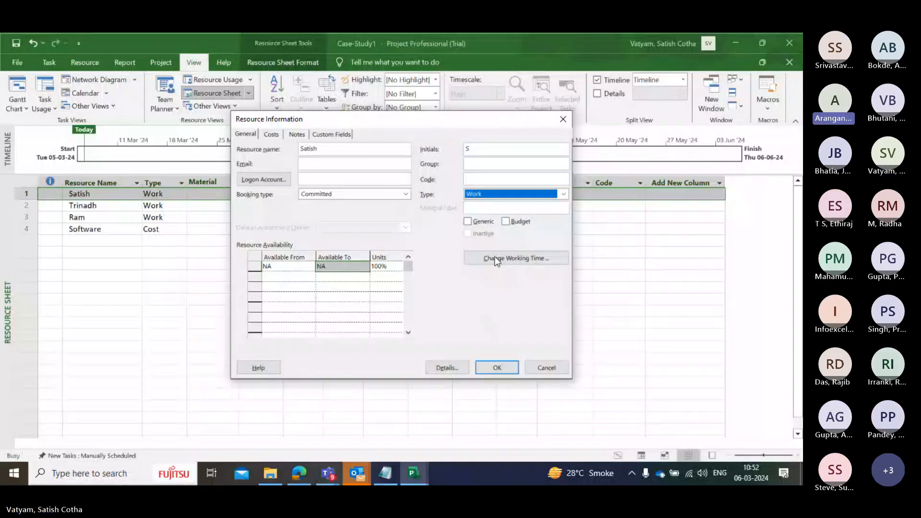
Check the available resource types in the first resource's information and cancel without changes
click(482, 192)
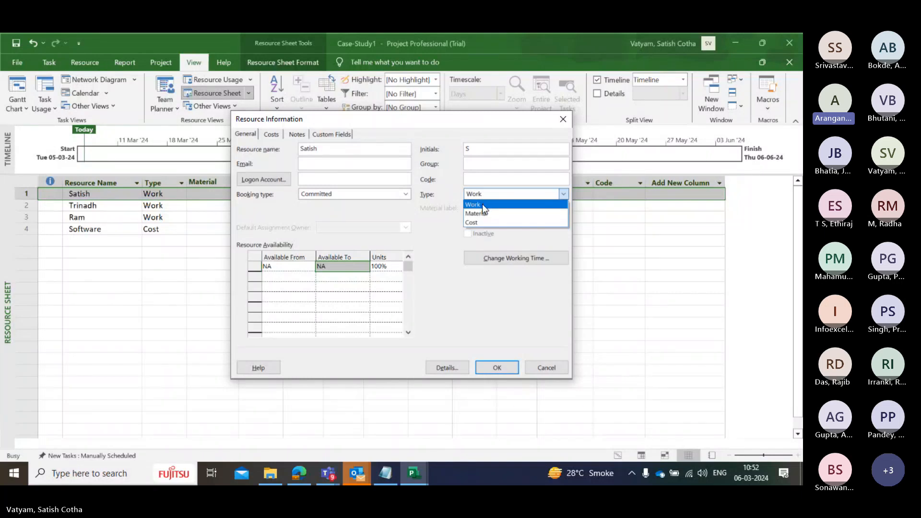
click(555, 364)
click(540, 368)
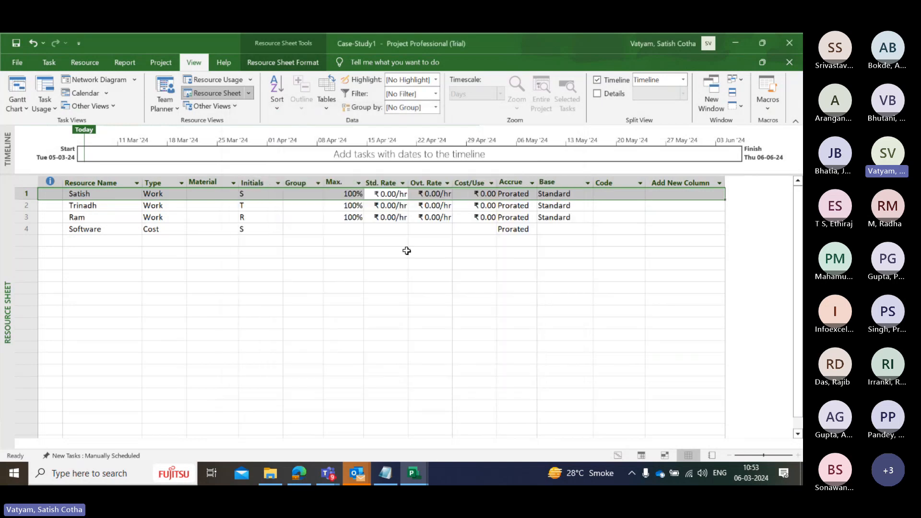
Inspect the maximum units, overtime rate, accrual and base calendar cells of the Software cost resource
click(346, 231)
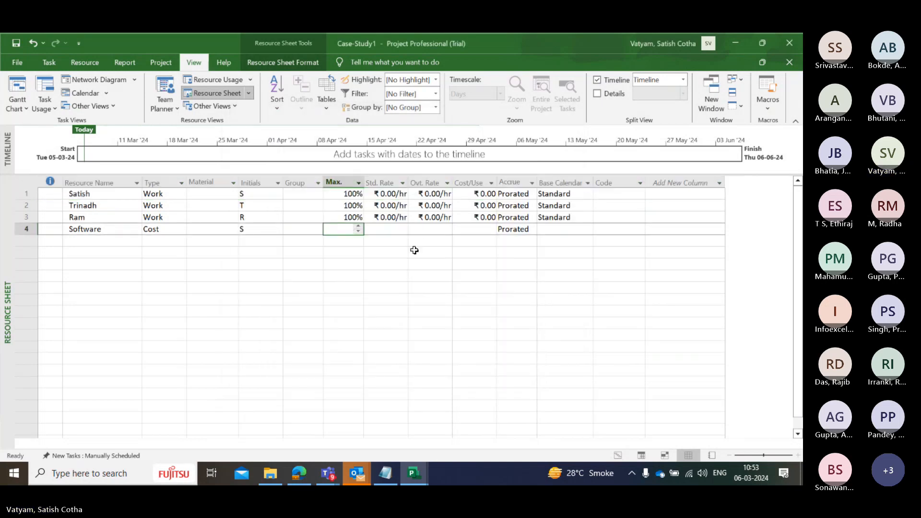
click(442, 234)
click(512, 232)
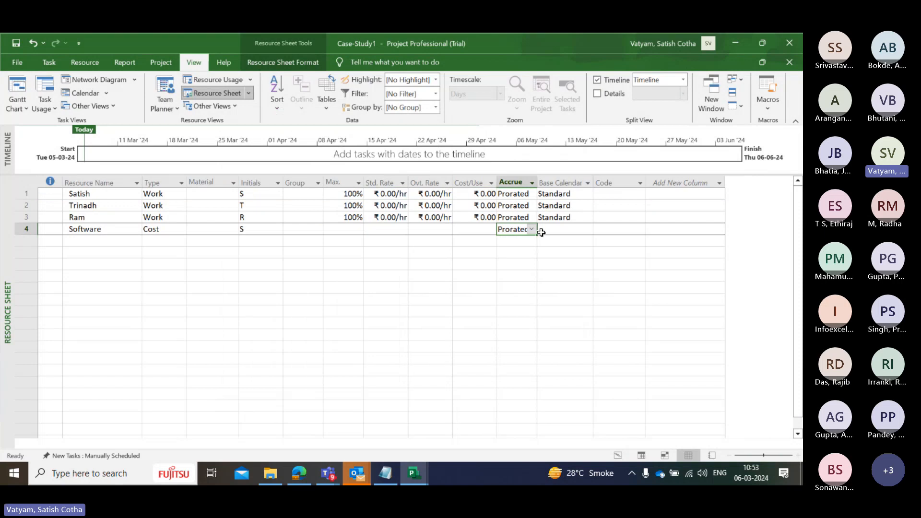
click(531, 230)
click(557, 229)
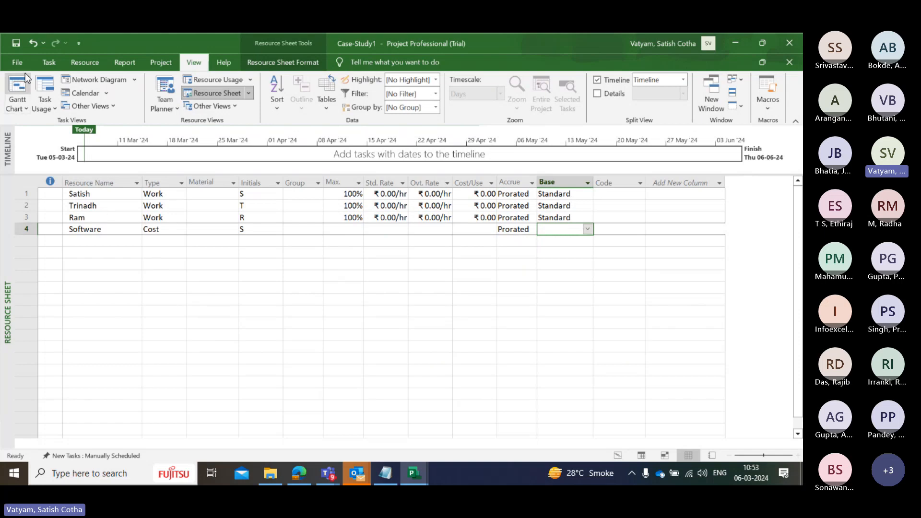
Return from the Resource Sheet to the Gantt Chart and select the Product Documents Creation task
click(22, 108)
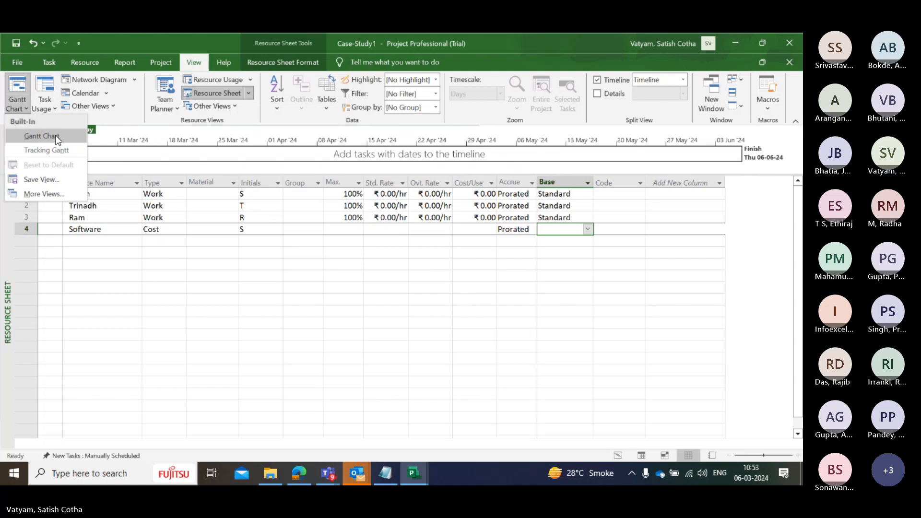
click(44, 136)
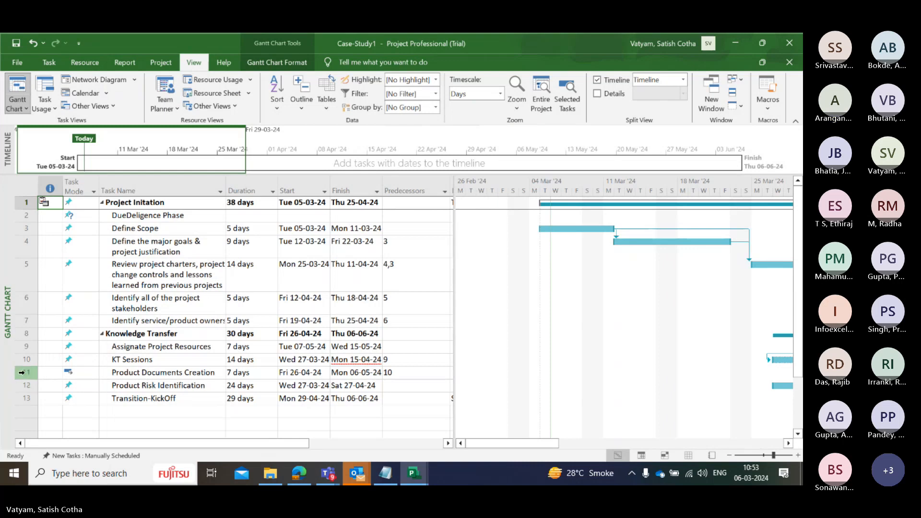
click(87, 65)
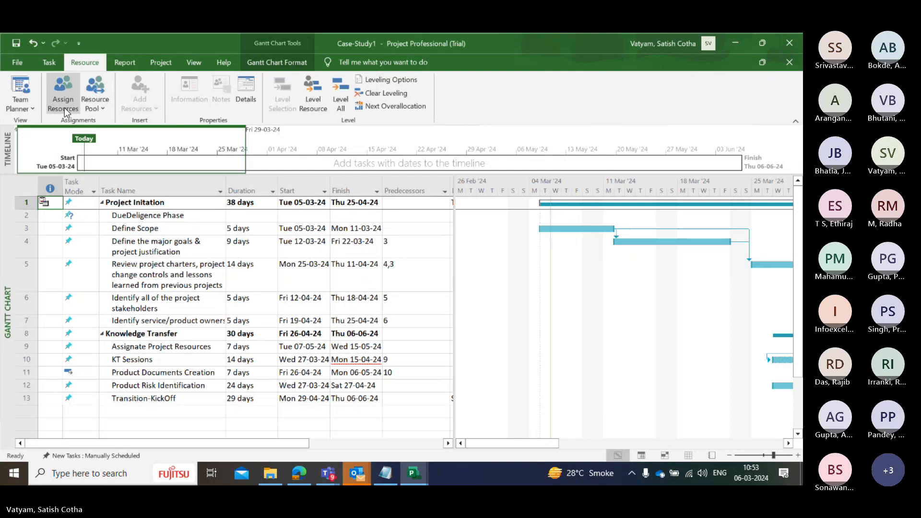
click(27, 372)
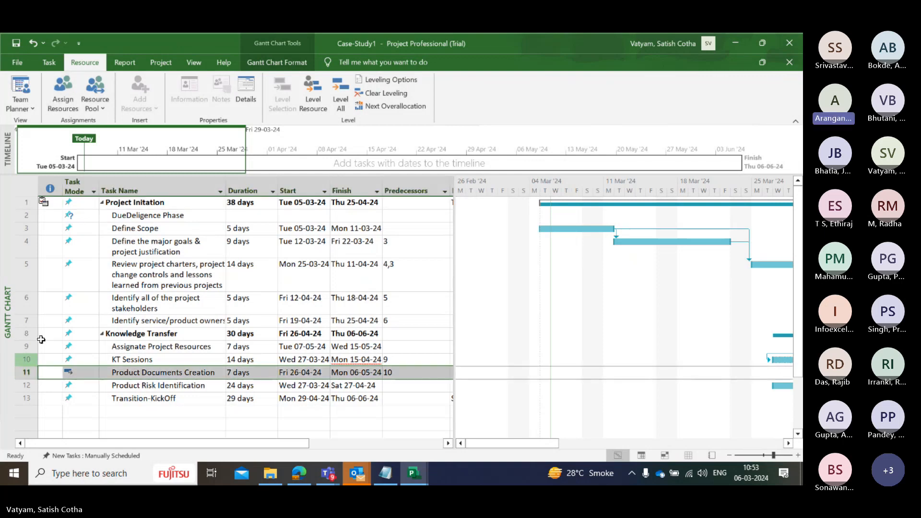
Assign the Software cost resource to the Product Documents Creation task with a cost of 500000
click(63, 94)
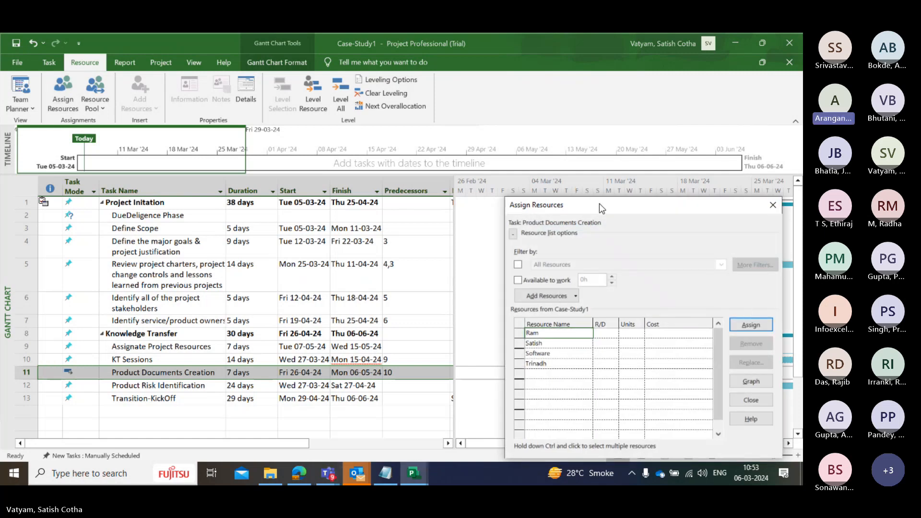
drag(602, 207, 291, 126)
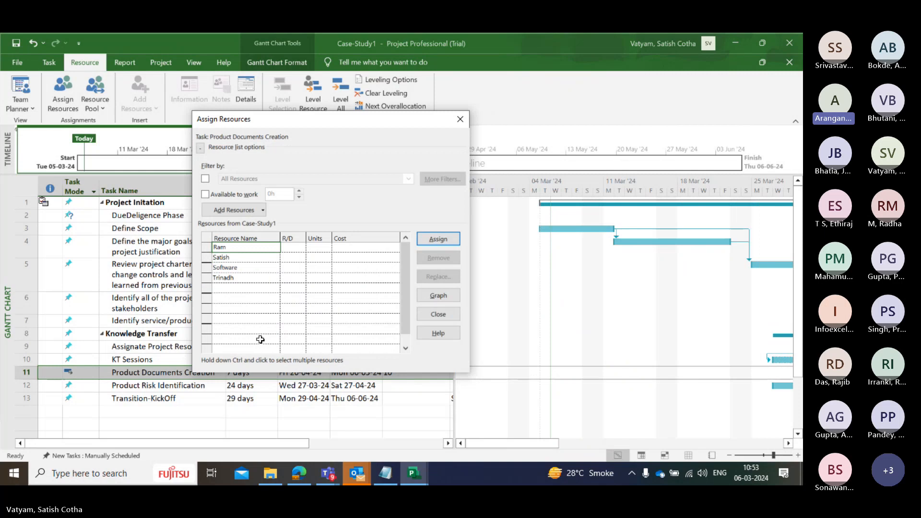
click(259, 267)
mouse_move(581, 474)
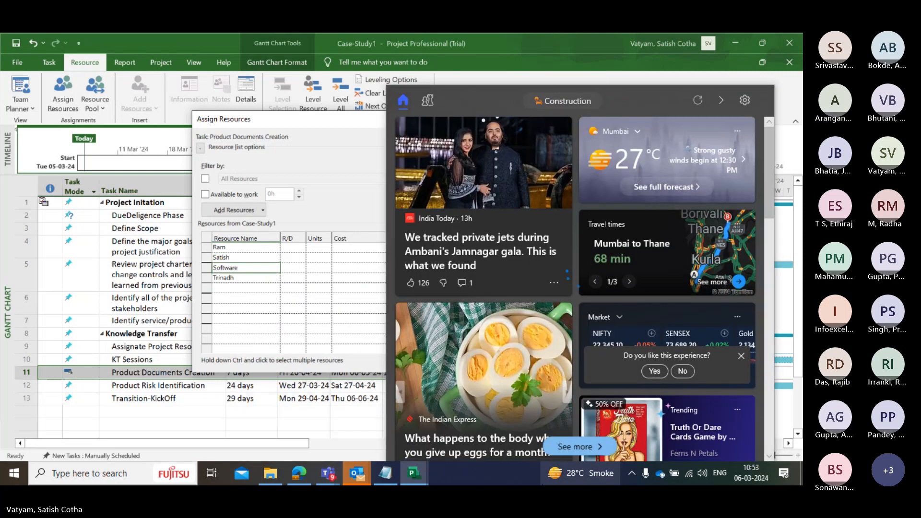
key(Right)
key(Right)
key(Right)
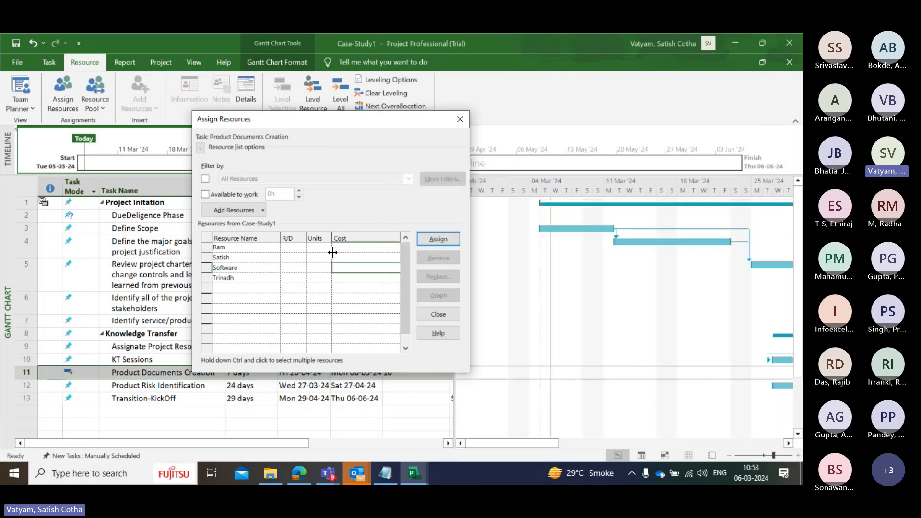
click(371, 268)
text(5)
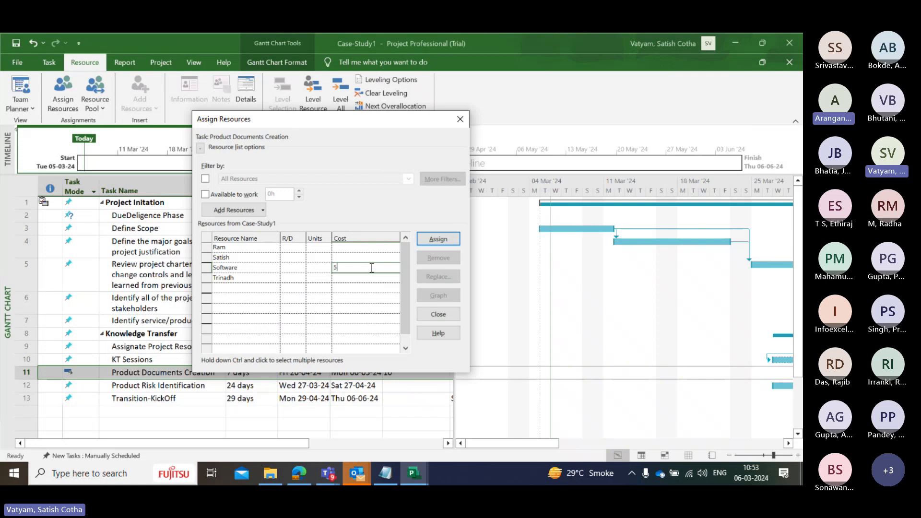
text(0000)
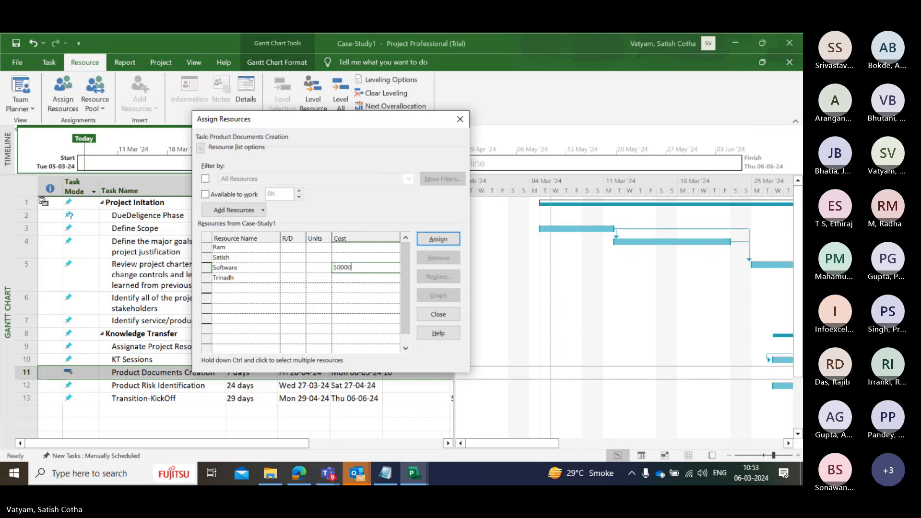
text(0)
click(435, 244)
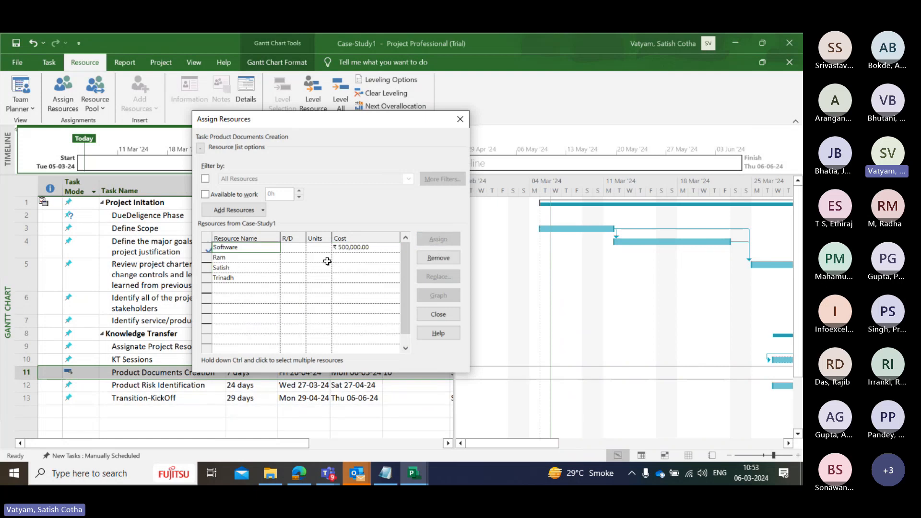
click(362, 258)
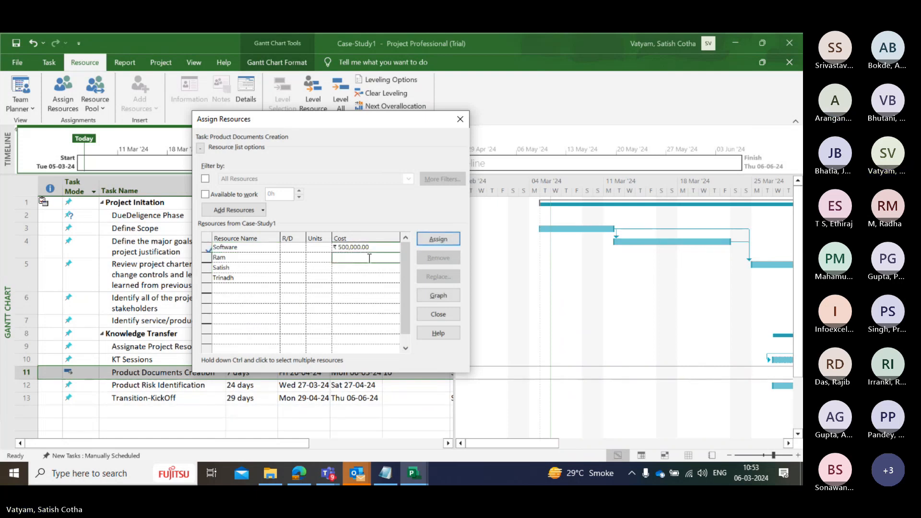
double_click(369, 259)
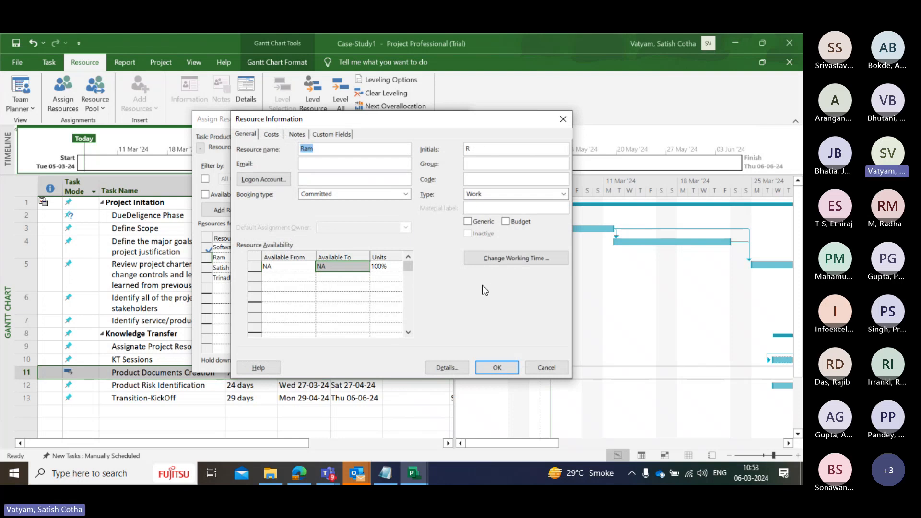
click(546, 369)
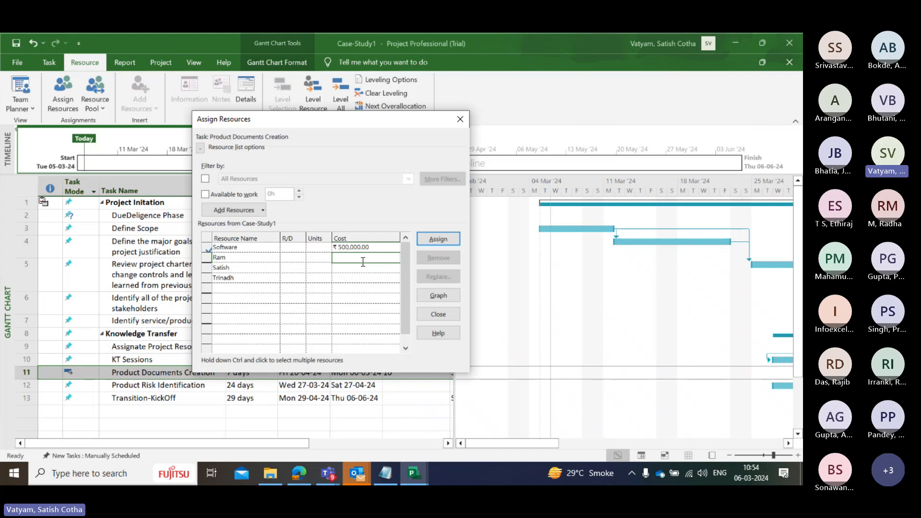
Assign the first unassigned work resource to Product Documents Creation at 100% units
click(319, 258)
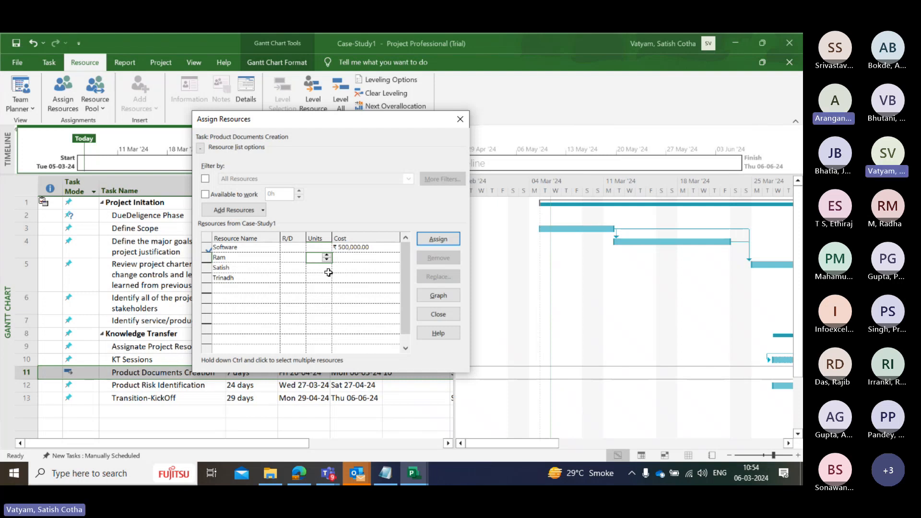
text(100)
key(Return)
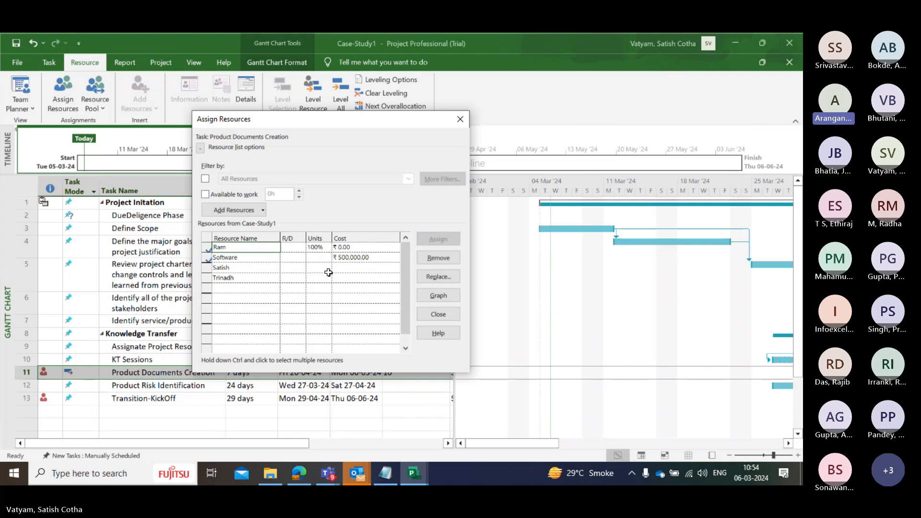
click(355, 247)
double_click(355, 247)
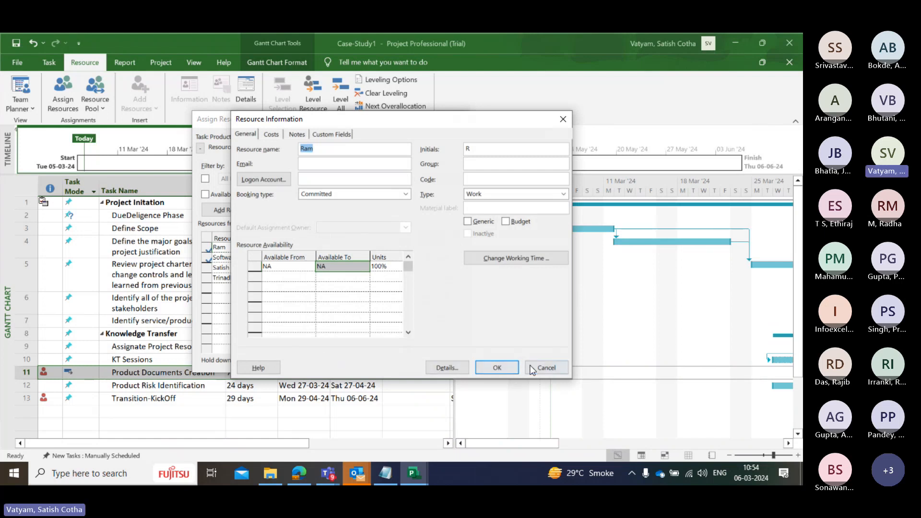
click(543, 372)
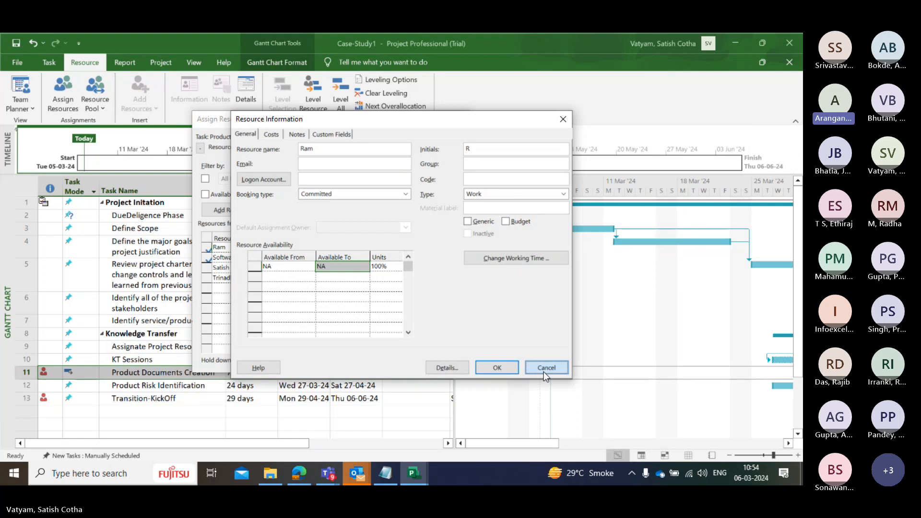
click(543, 372)
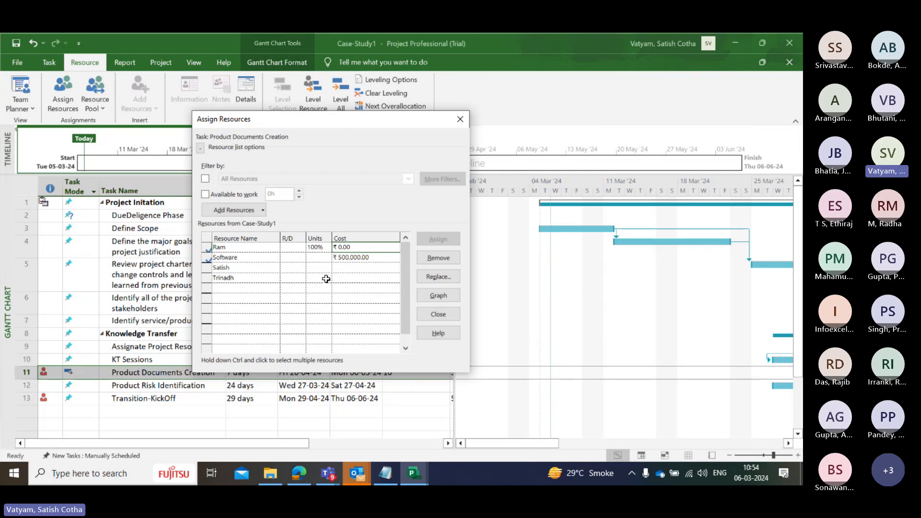
Assign the work resource listed directly below Software to Product Documents Creation at 100% units, dismissing its resource information without changes
double_click(308, 267)
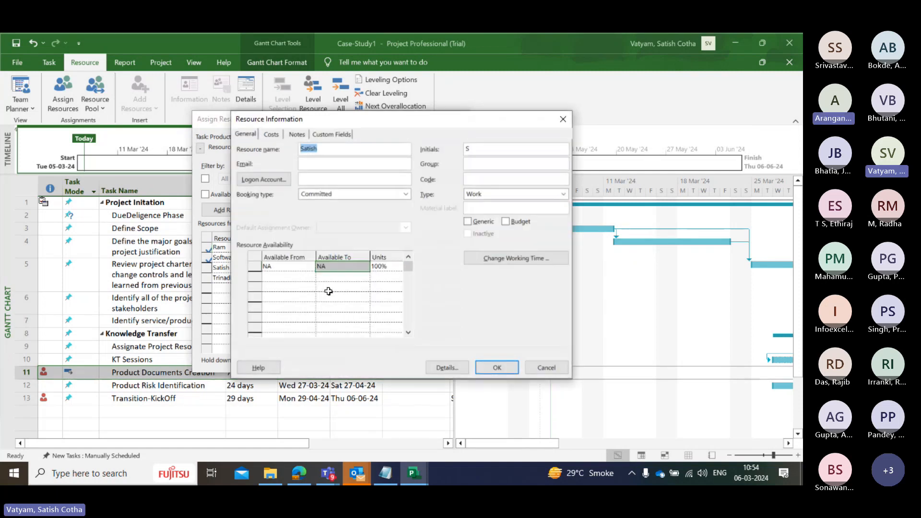
click(552, 370)
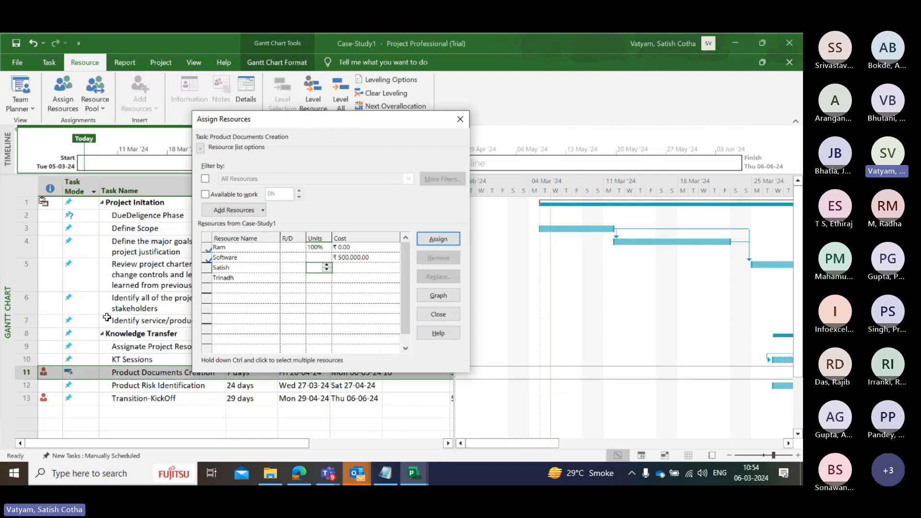
text(100)
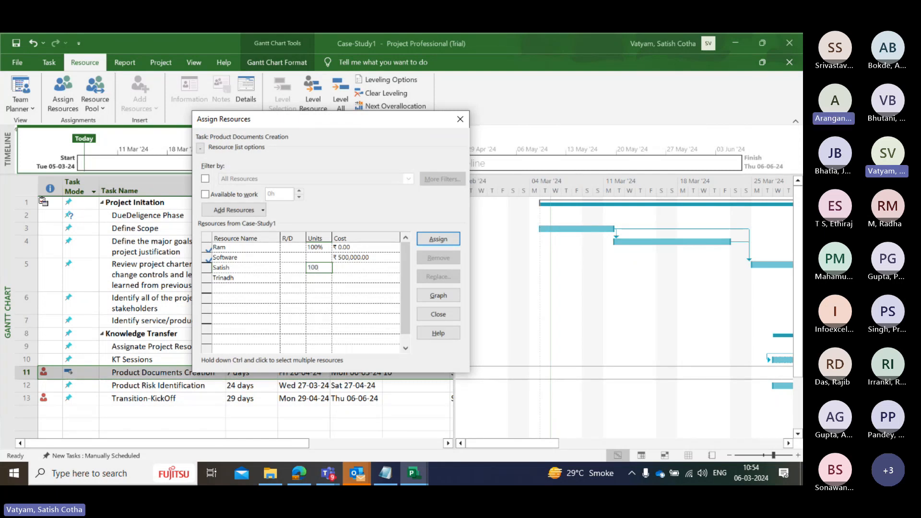
key(Return)
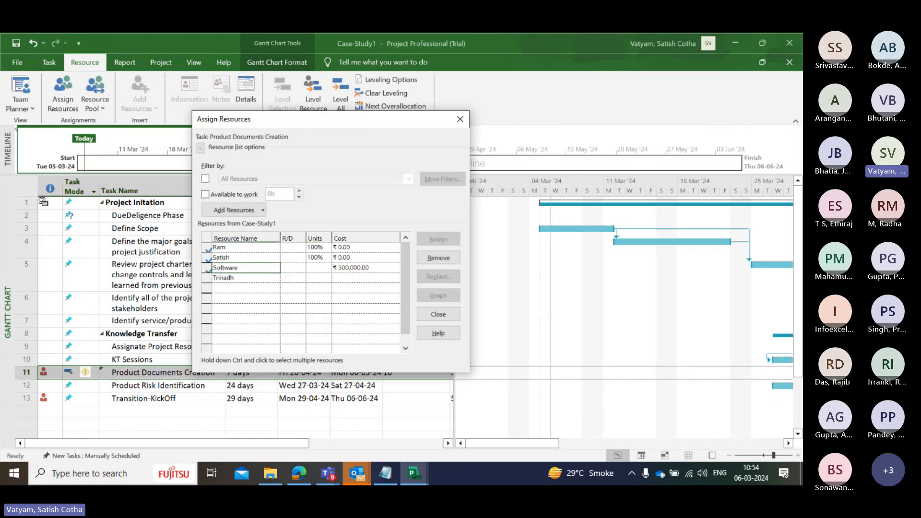
Assign the last remaining work resource to Product Documents Creation at 60% units
key(Down)
key(Right)
key(Right)
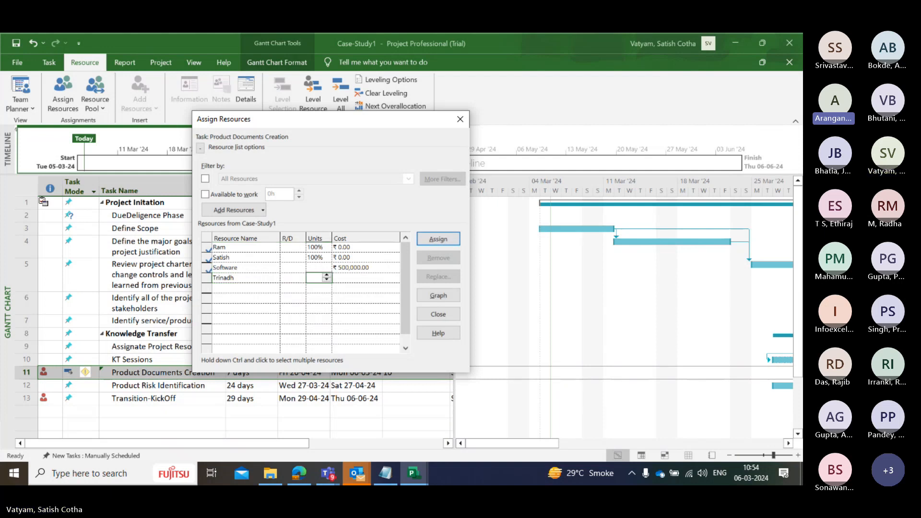
text(60)
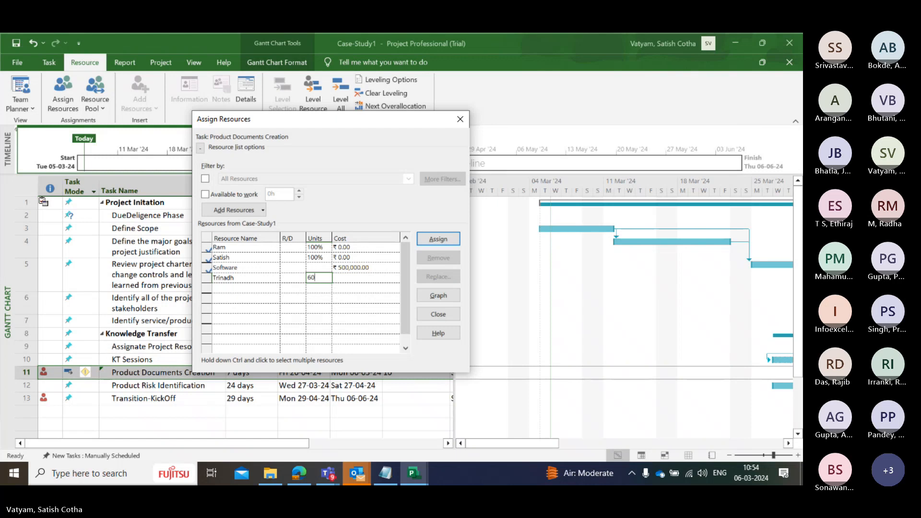
key(Return)
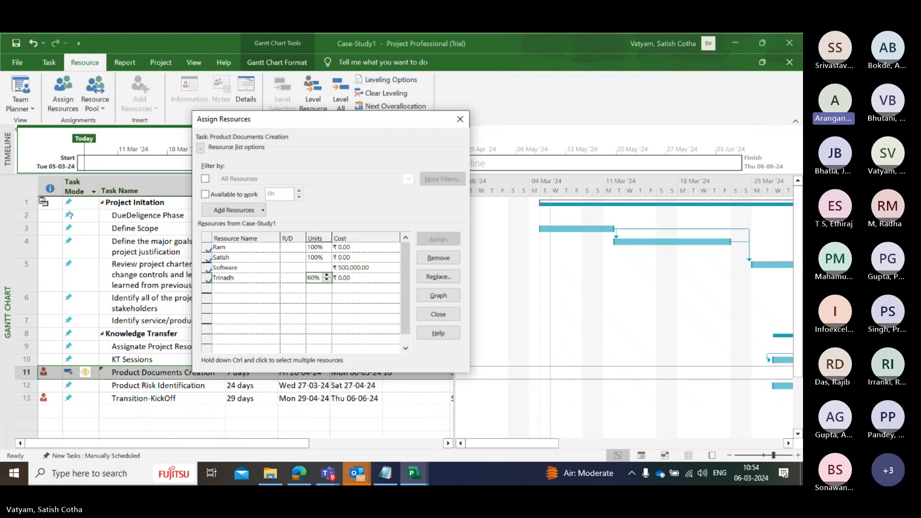
Set the units to 100% for the work resource listed below Software and to 50% for the one directly above Software
text(100)
key(Return)
key(Up)
key(Up)
key(Up)
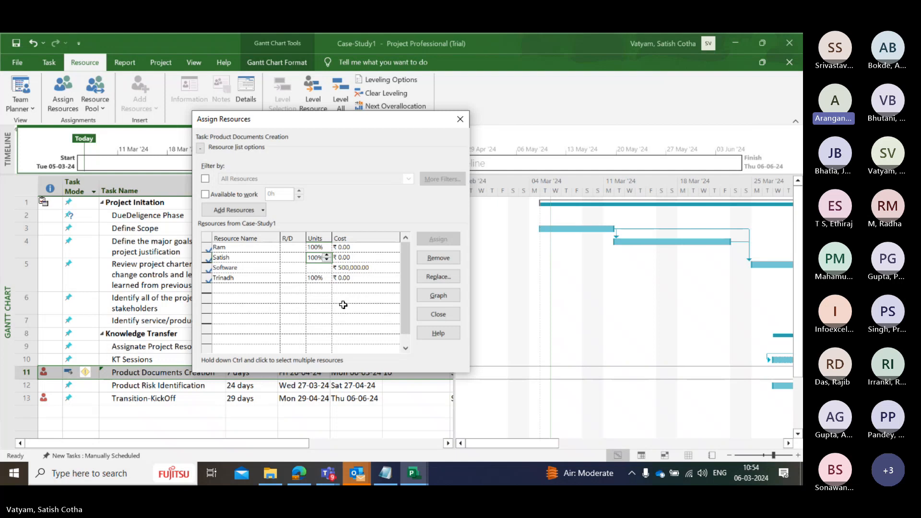
text(50)
key(Return)
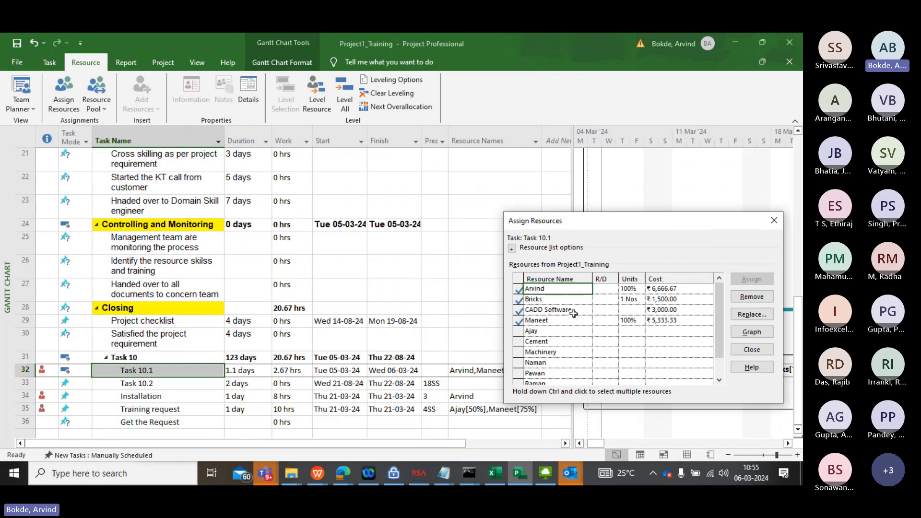
Examine the CADD Software resource's costs, notes, custom fields and general details, check the available types and accept Cost
double_click(684, 310)
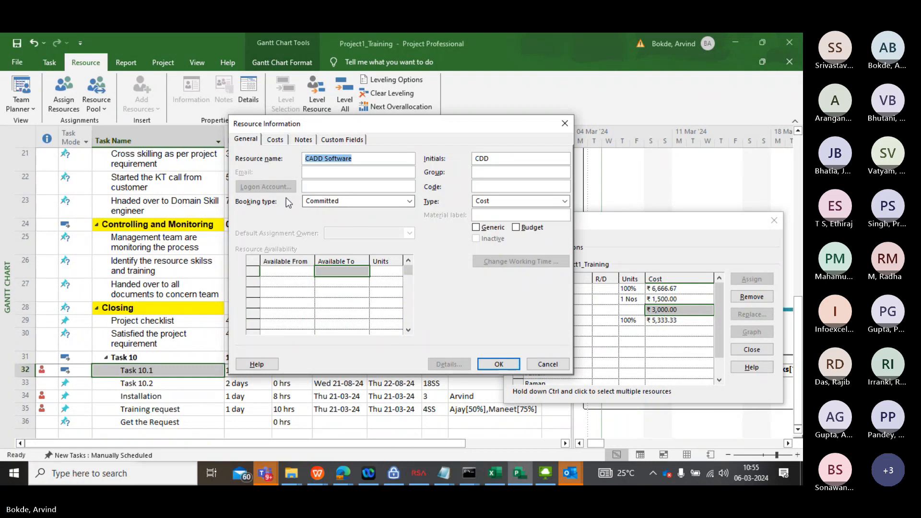
click(274, 140)
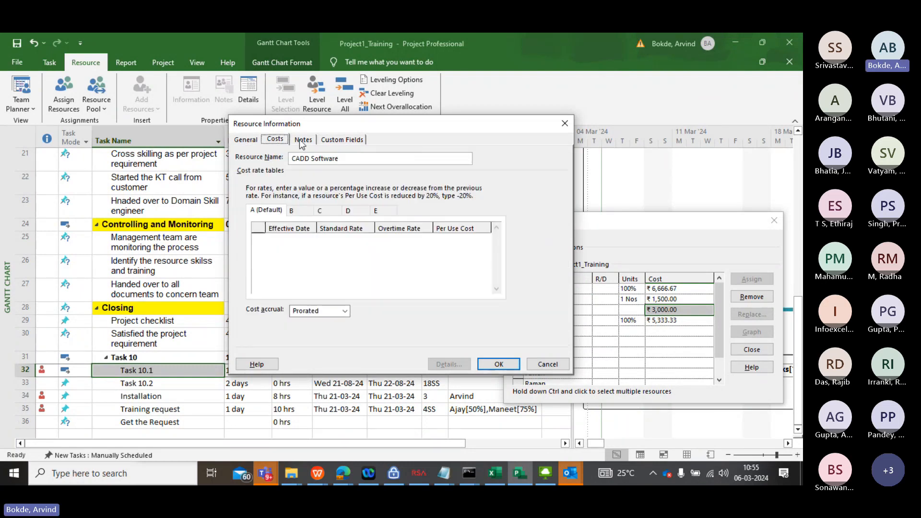
click(302, 140)
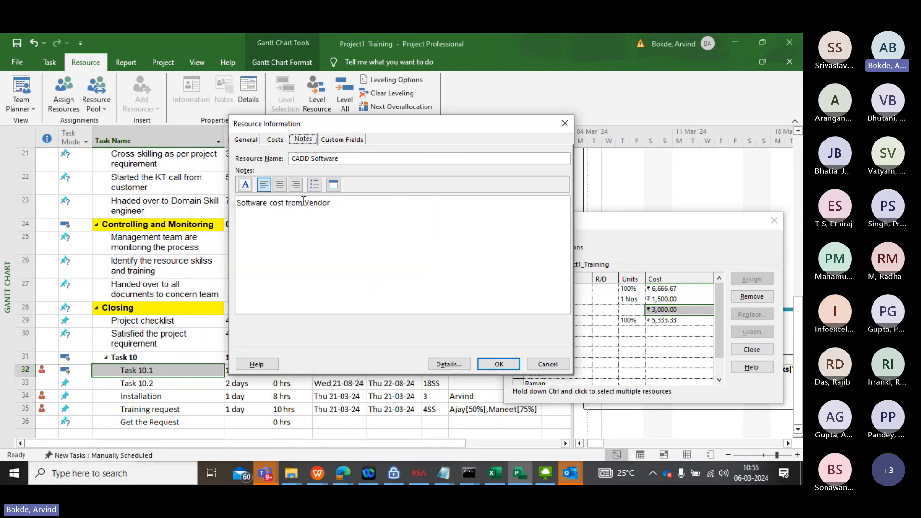
click(340, 141)
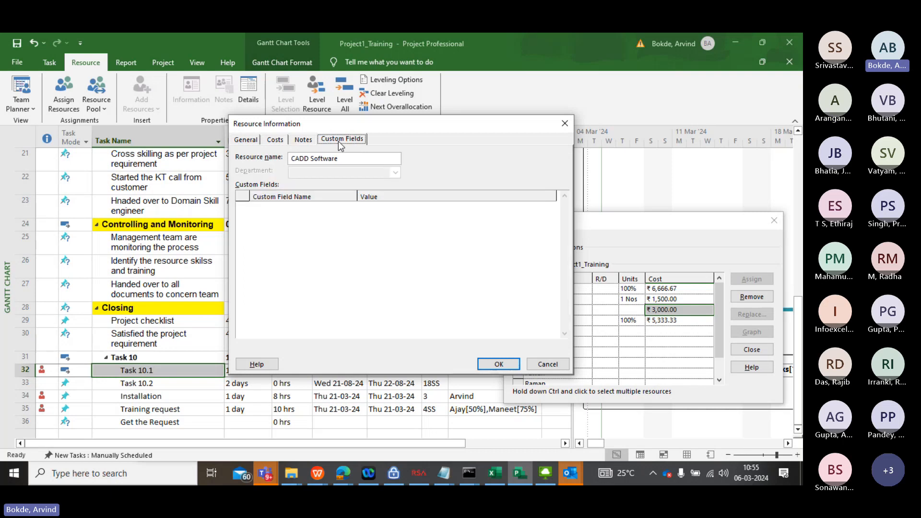
click(245, 139)
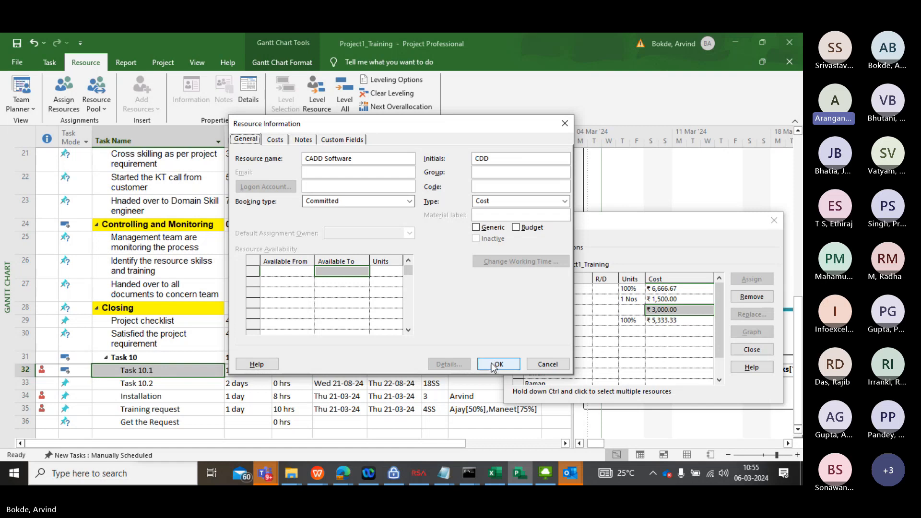
click(564, 201)
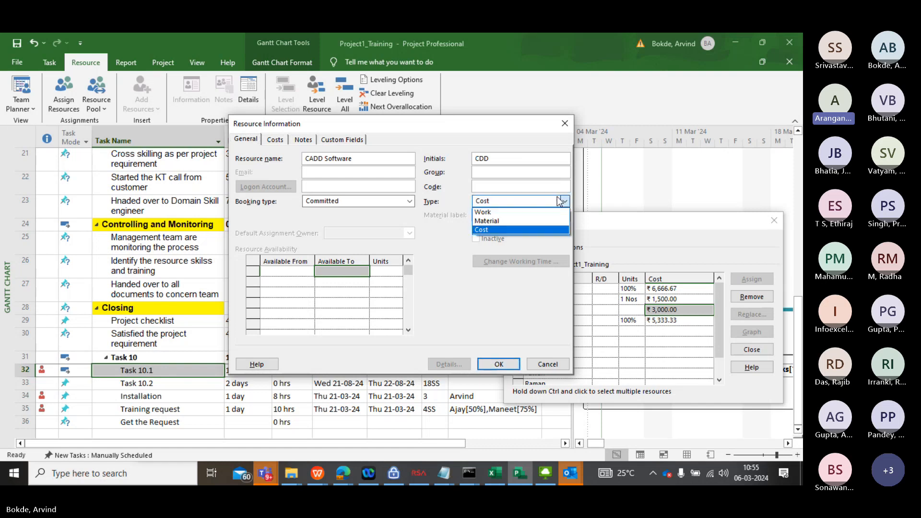
click(482, 228)
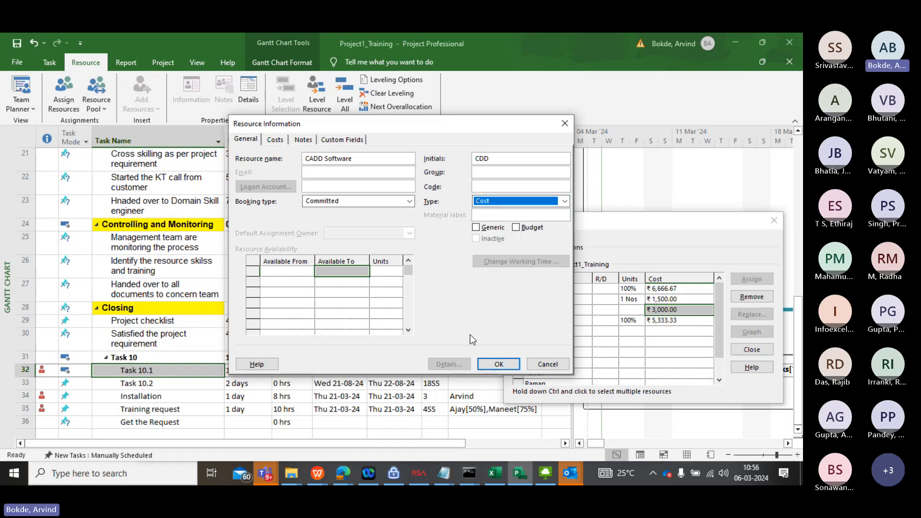
click(498, 364)
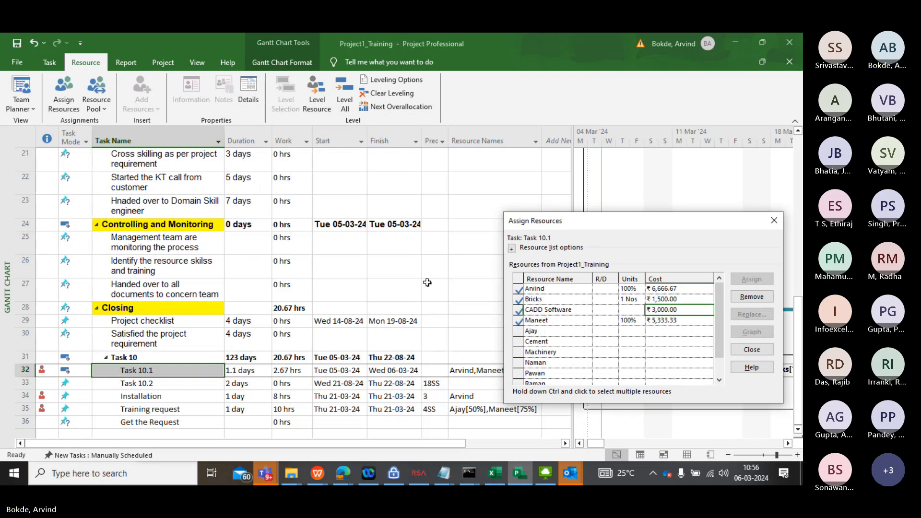
Bring up the open Microsoft Teams windows for switching
click(274, 480)
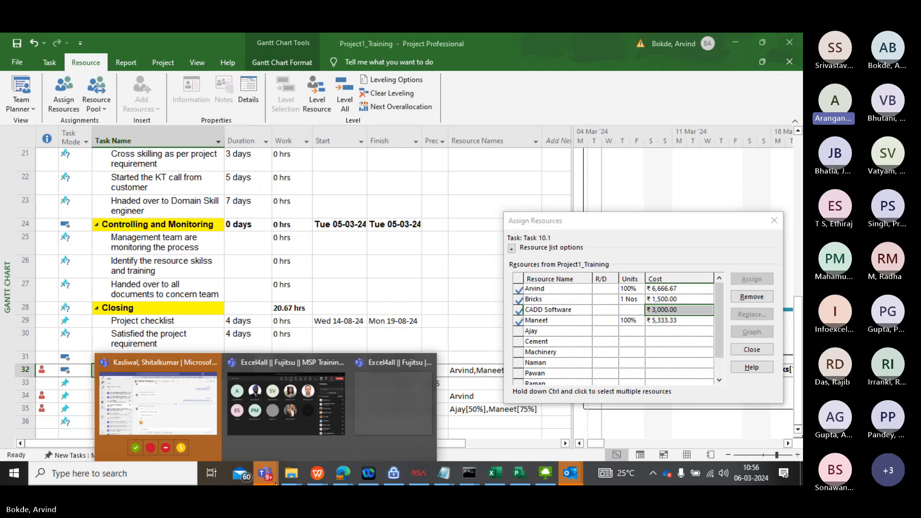
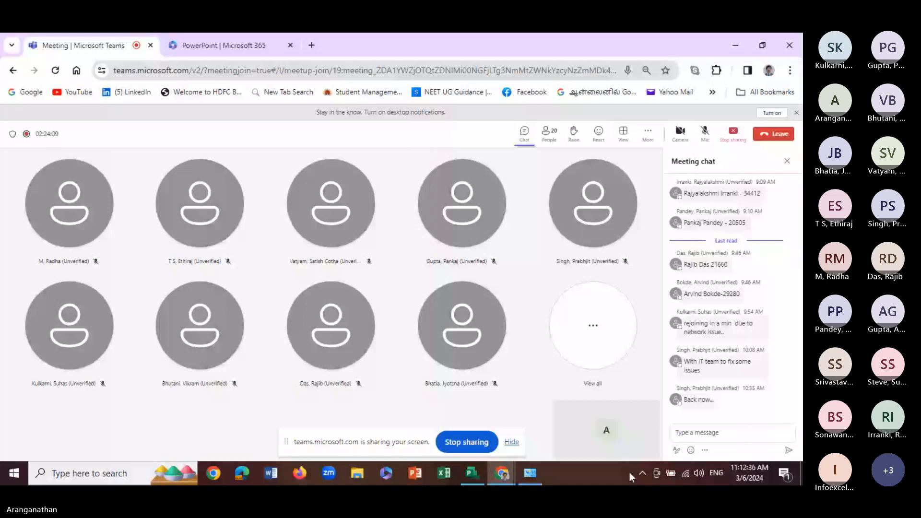
click(463, 474)
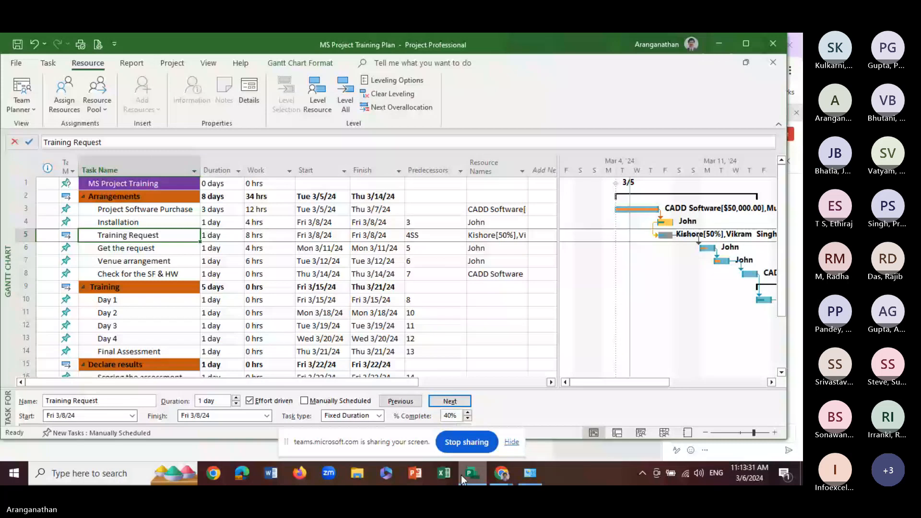
click(502, 474)
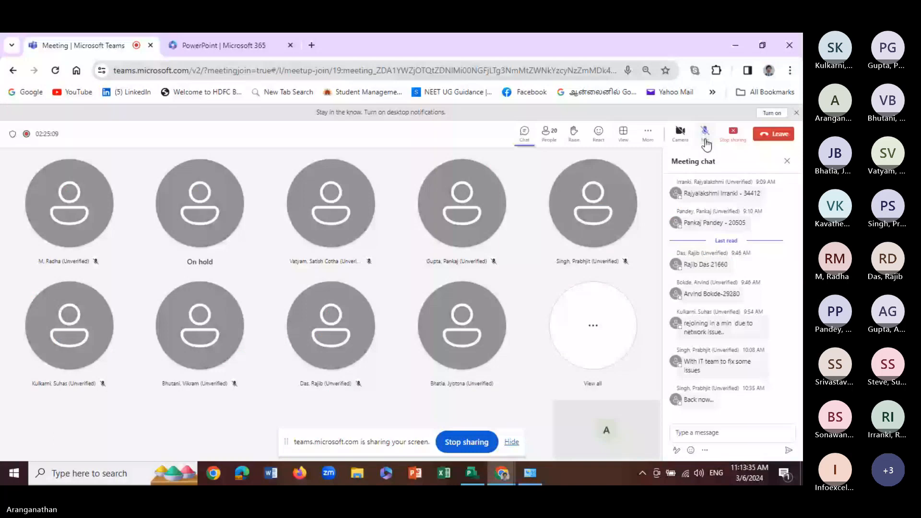
mouse_move(476, 473)
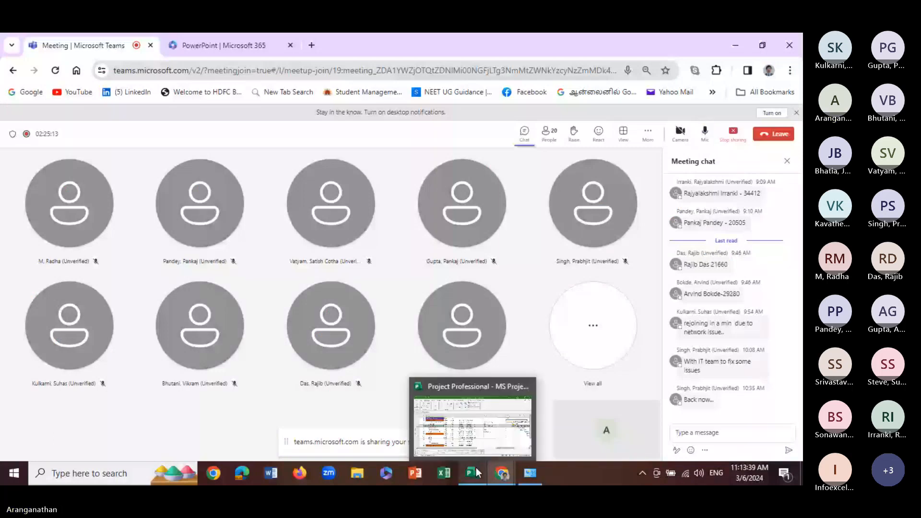
click(476, 472)
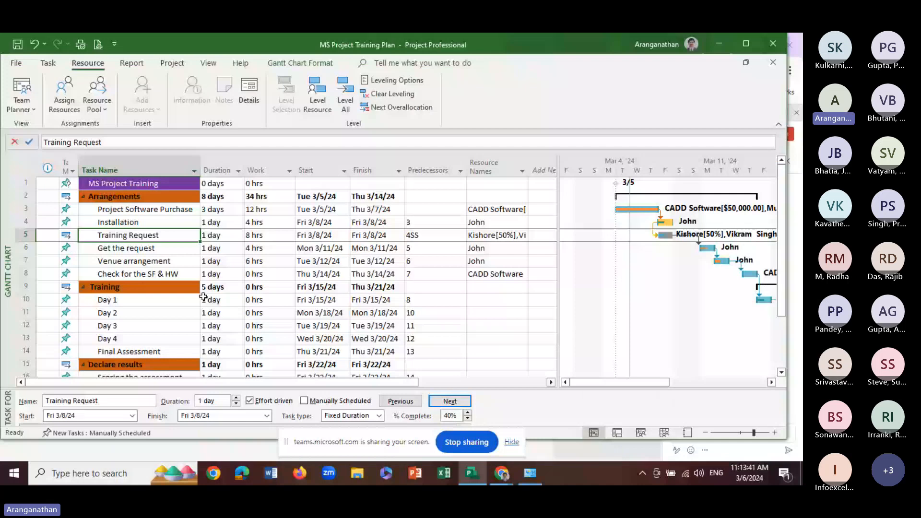
click(137, 261)
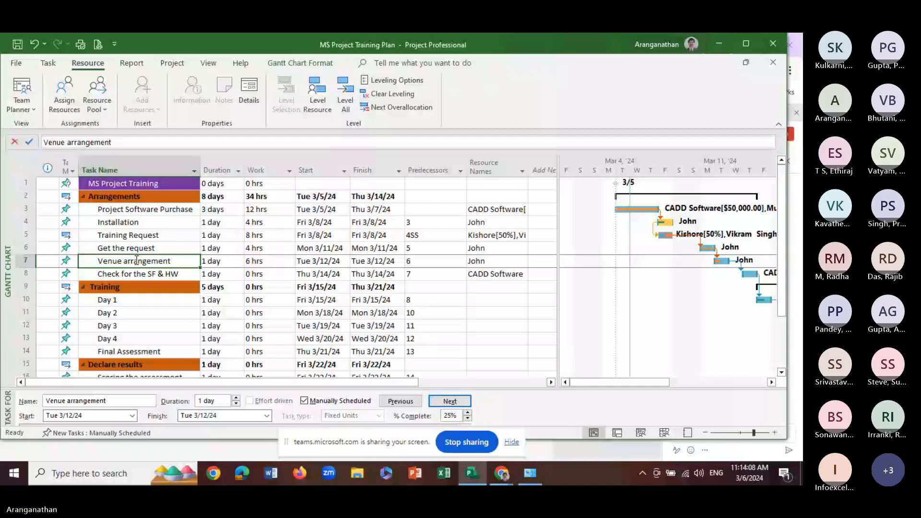
mouse_move(501, 473)
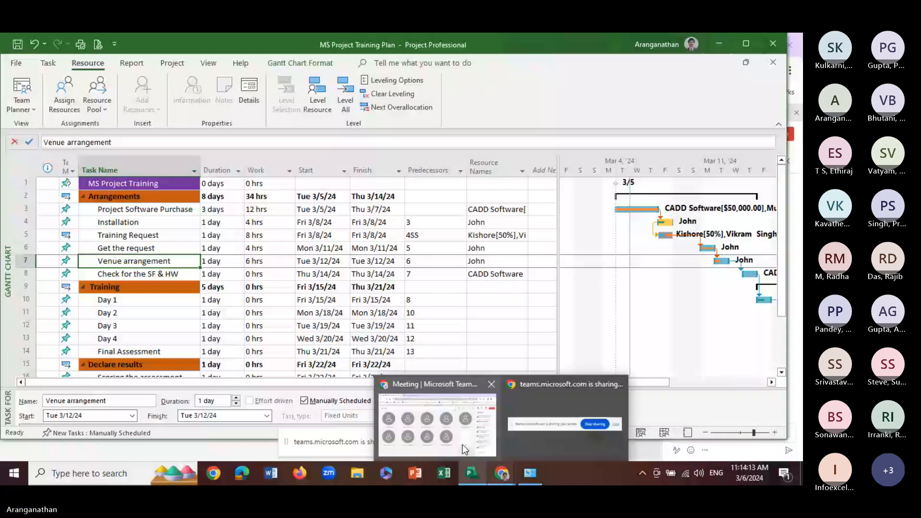
click(465, 449)
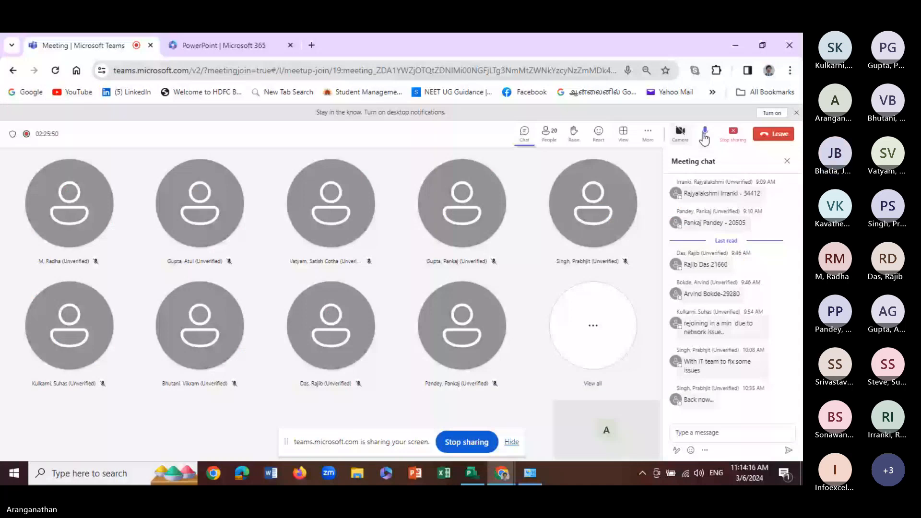
click(704, 134)
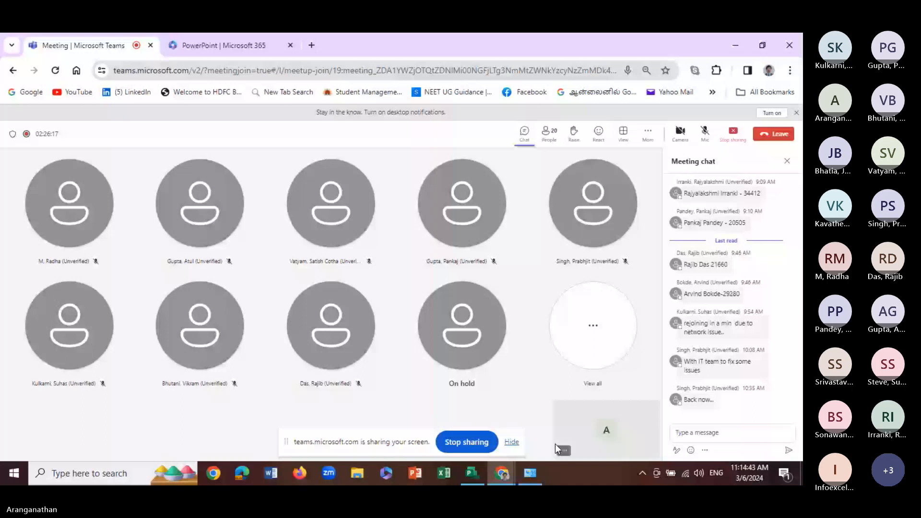
click(198, 48)
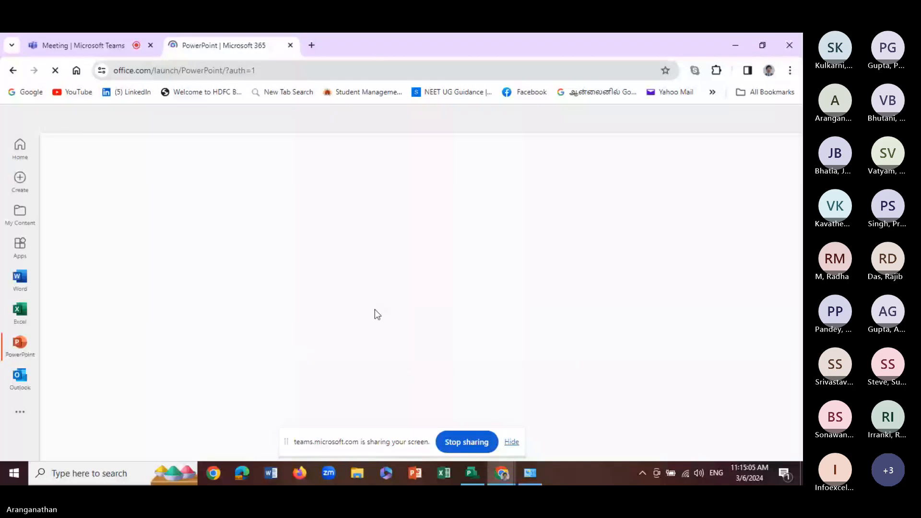
mouse_move(511, 473)
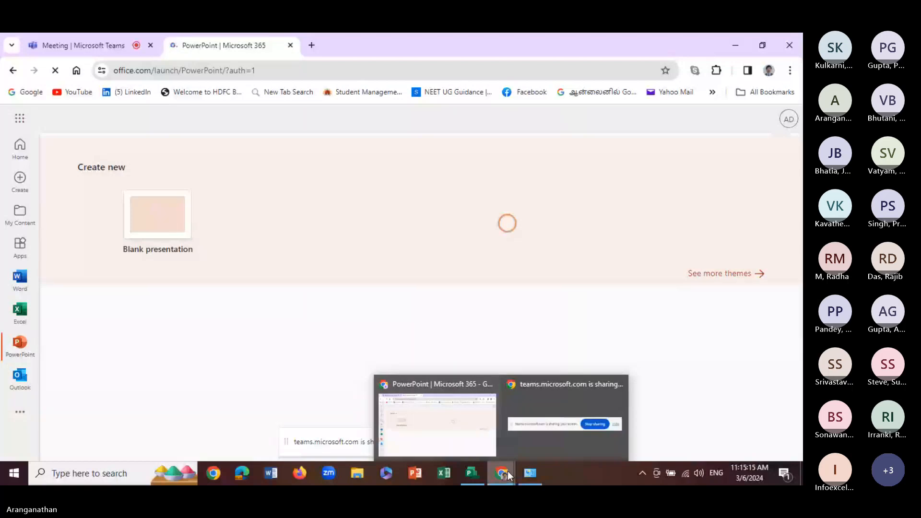
click(485, 436)
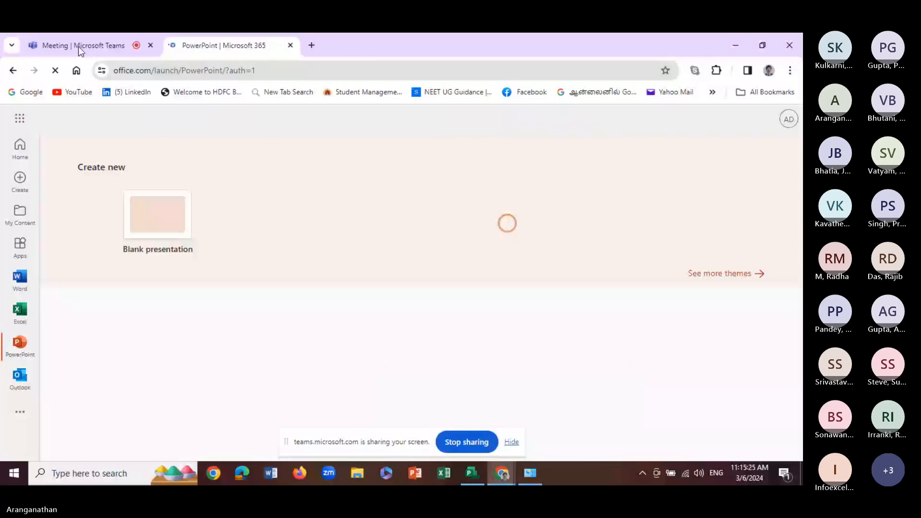
mouse_move(502, 473)
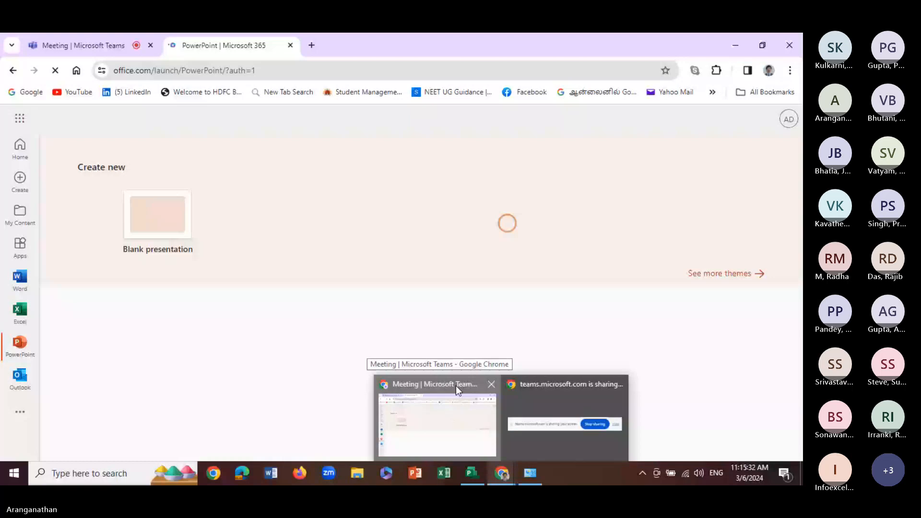
click(456, 386)
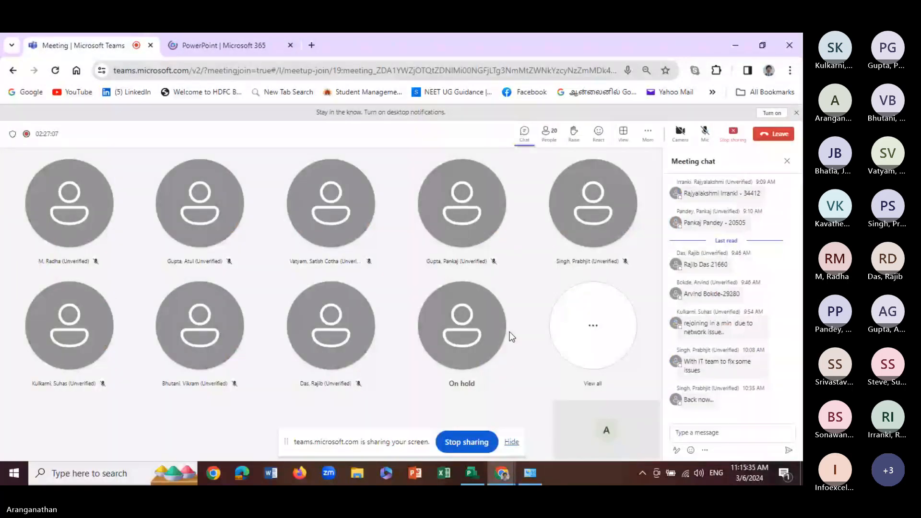
Switch to the MS Project Training Plan in Project Professional and open resource assignment for Task 10.1
click(472, 473)
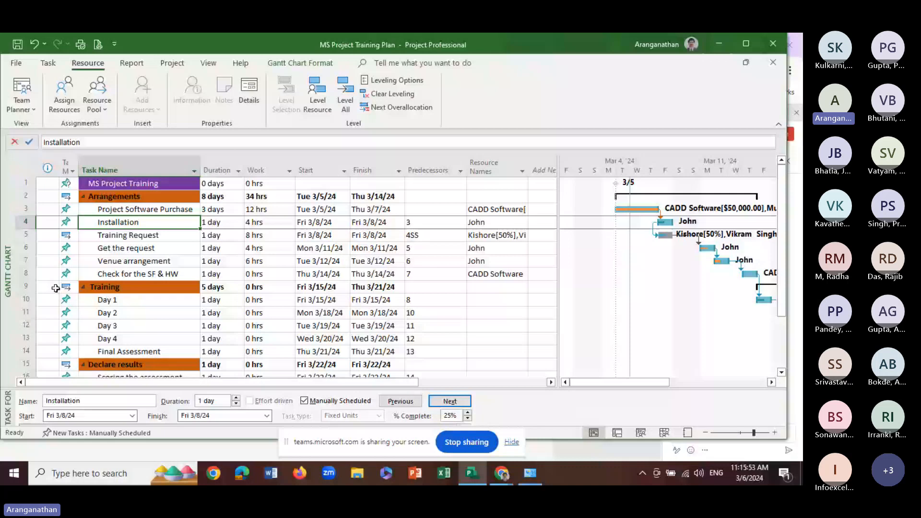
click(136, 252)
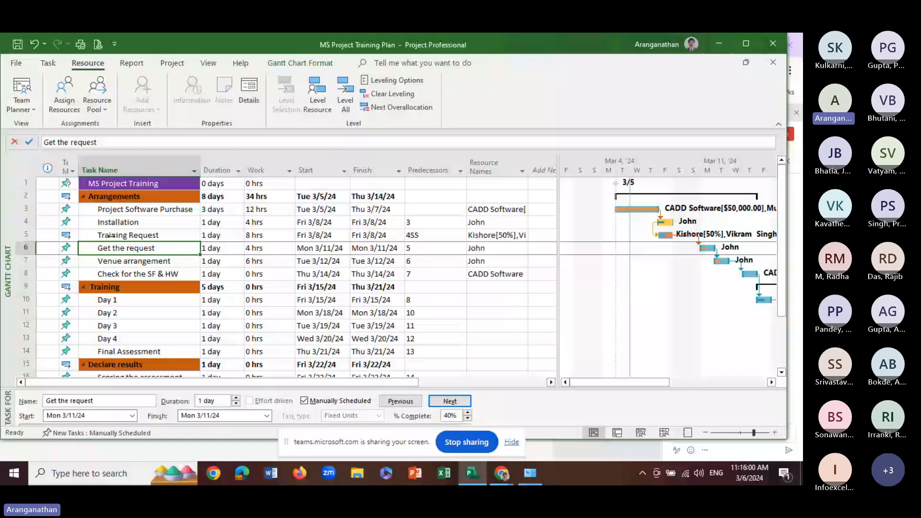
scroll(134, 340, down, 2)
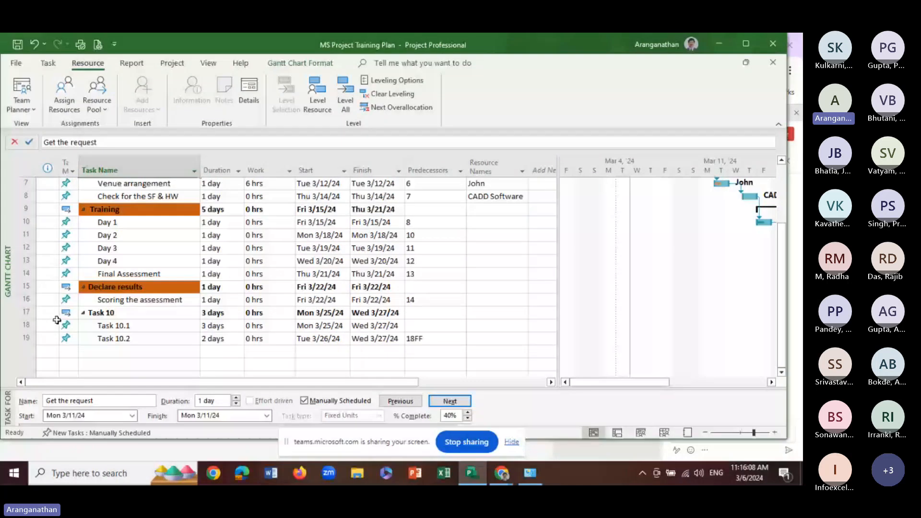
click(84, 313)
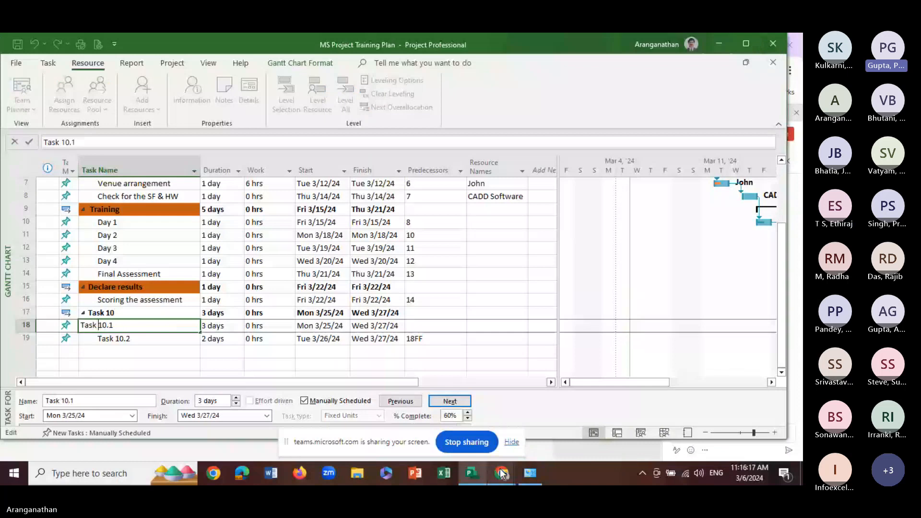
mouse_move(505, 472)
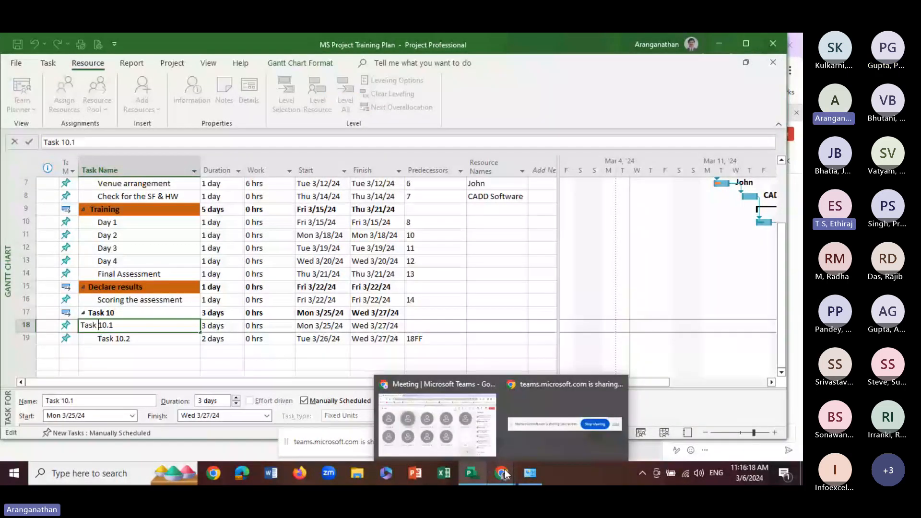
click(505, 470)
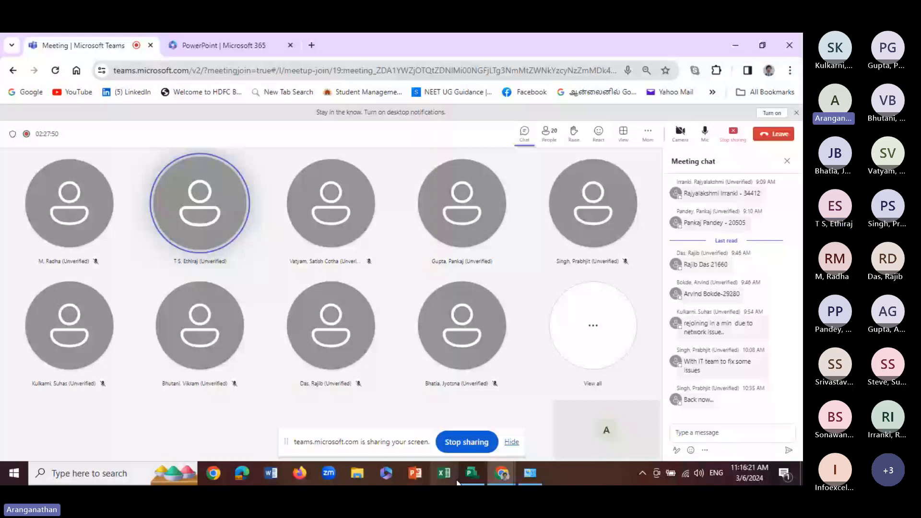
click(468, 475)
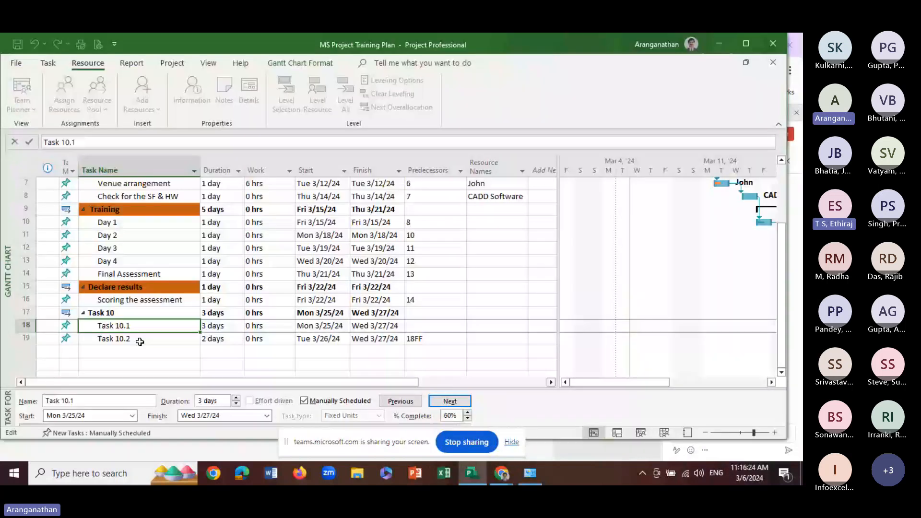
click(62, 91)
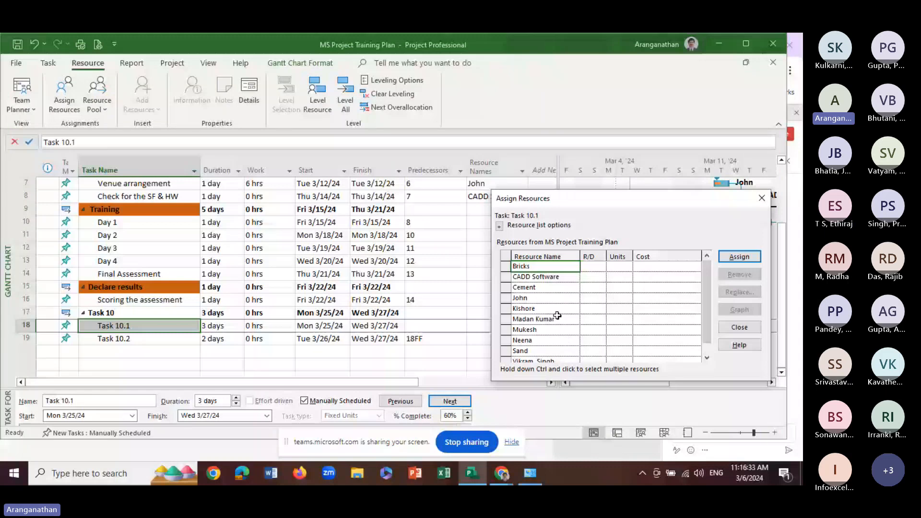
Set the Cement resource's per-use cost to 150 in its default cost rate table
click(528, 289)
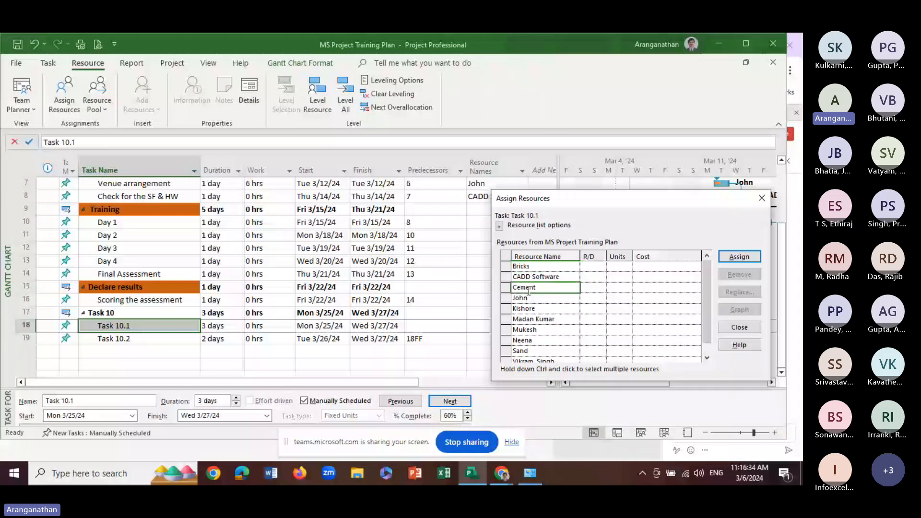
click(645, 288)
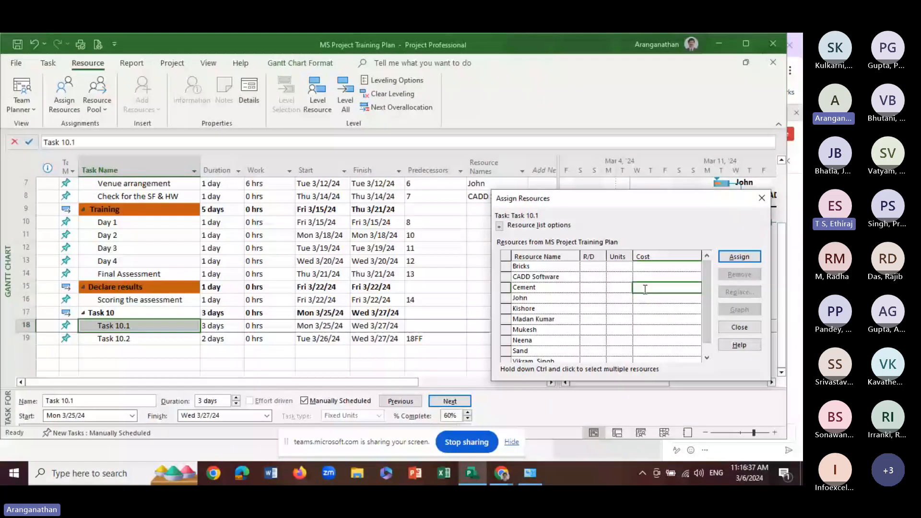
click(620, 290)
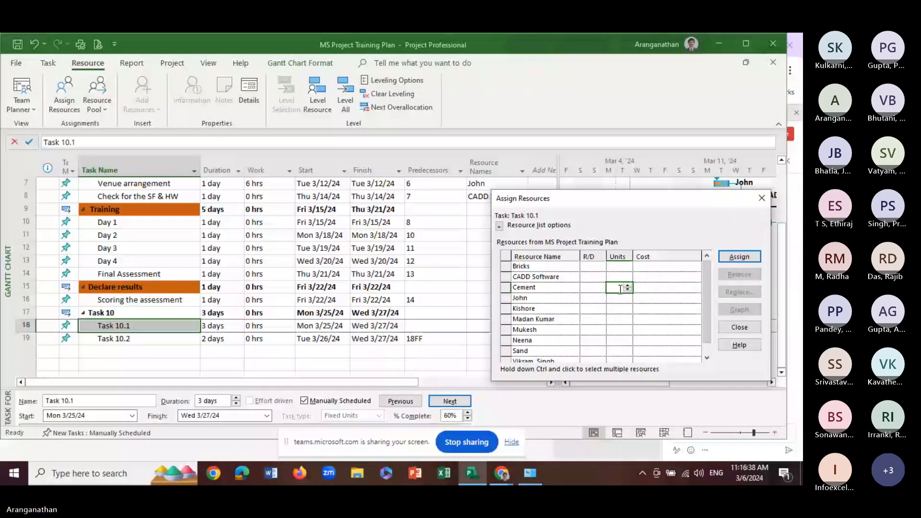
click(661, 289)
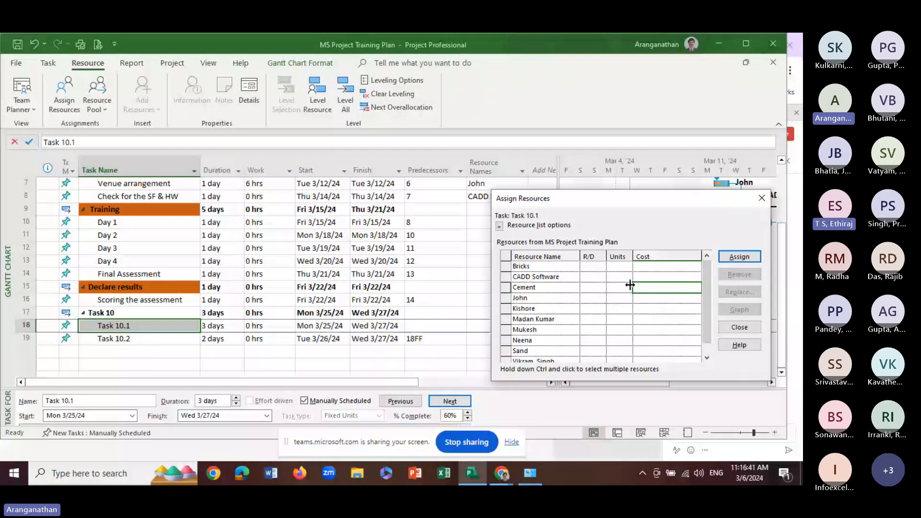
double_click(630, 285)
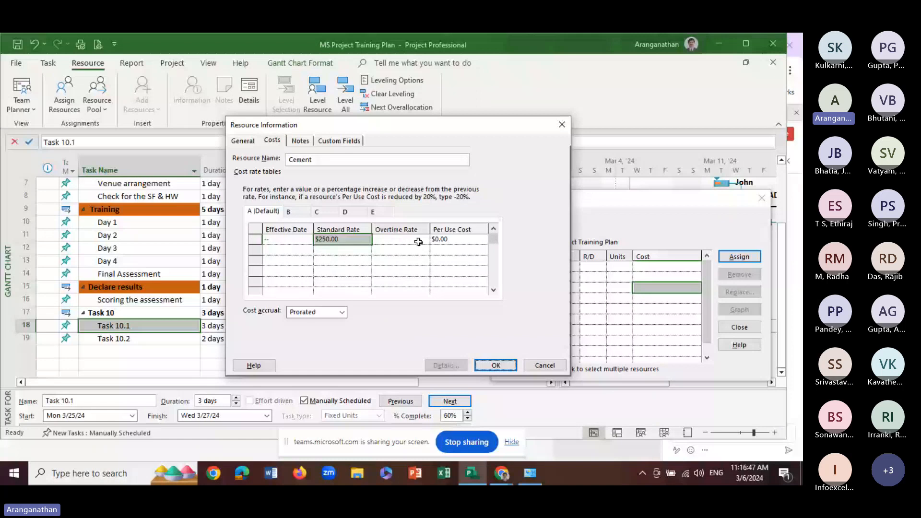
click(460, 240)
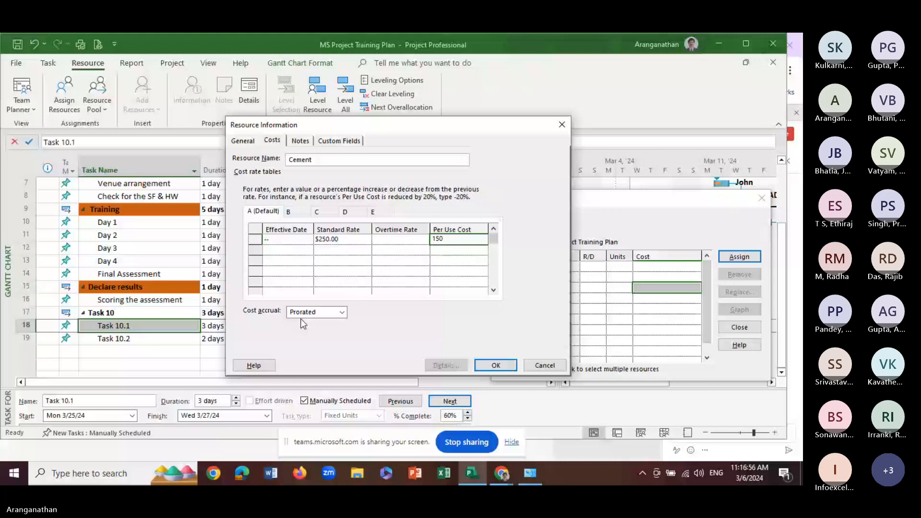
click(494, 366)
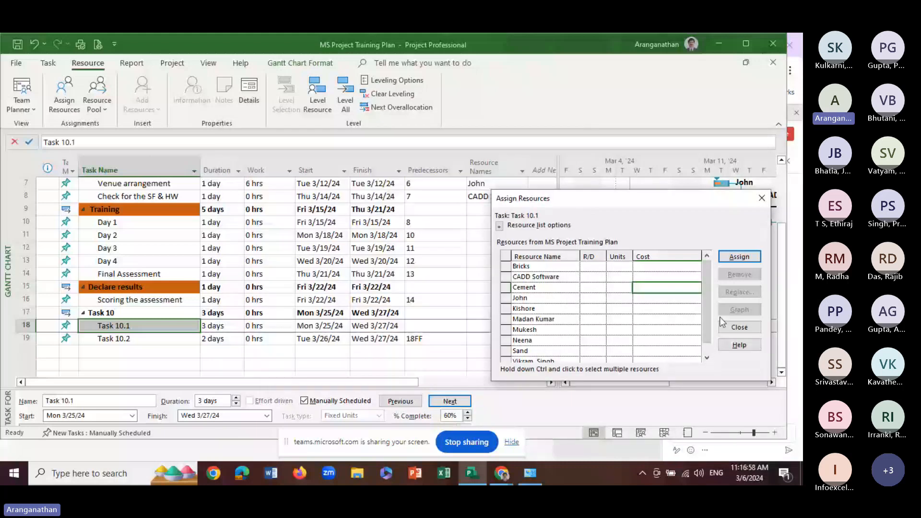
Assign Cement to Task 10.1 and set its units to 2 Bags
key(Return)
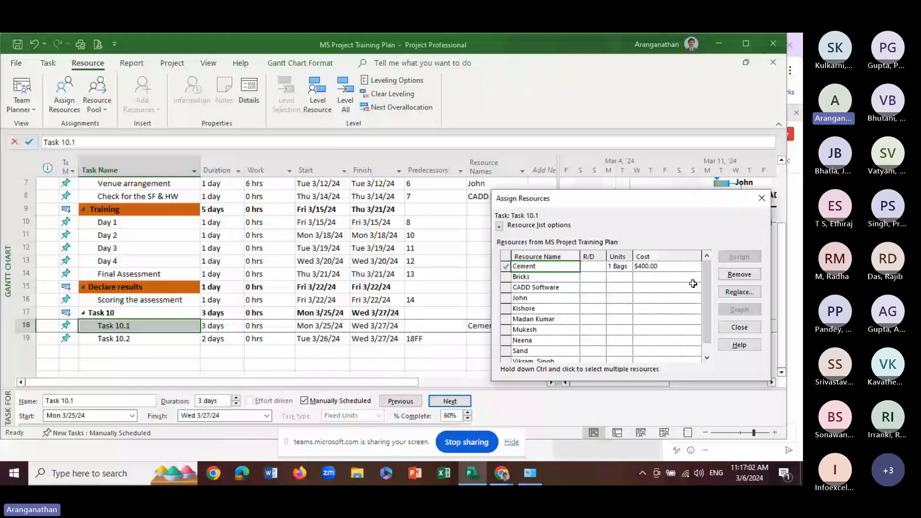
click(621, 266)
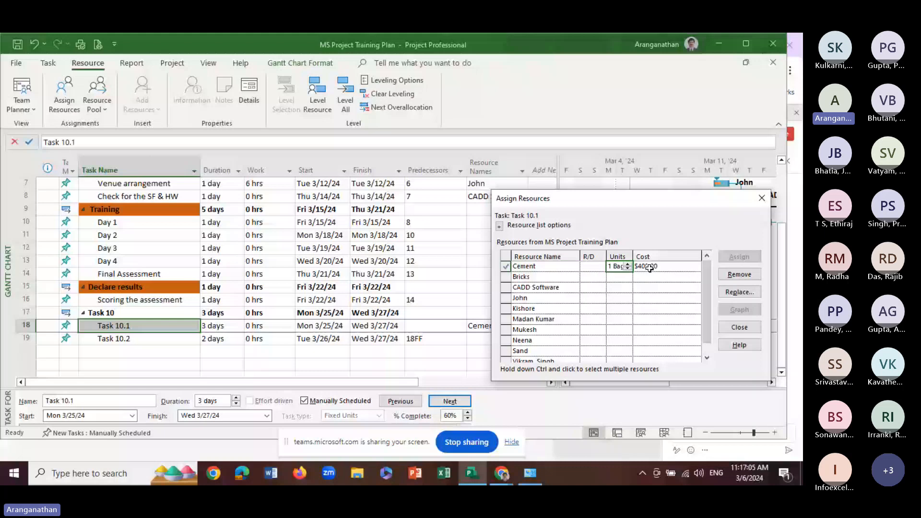
click(628, 264)
key(Return)
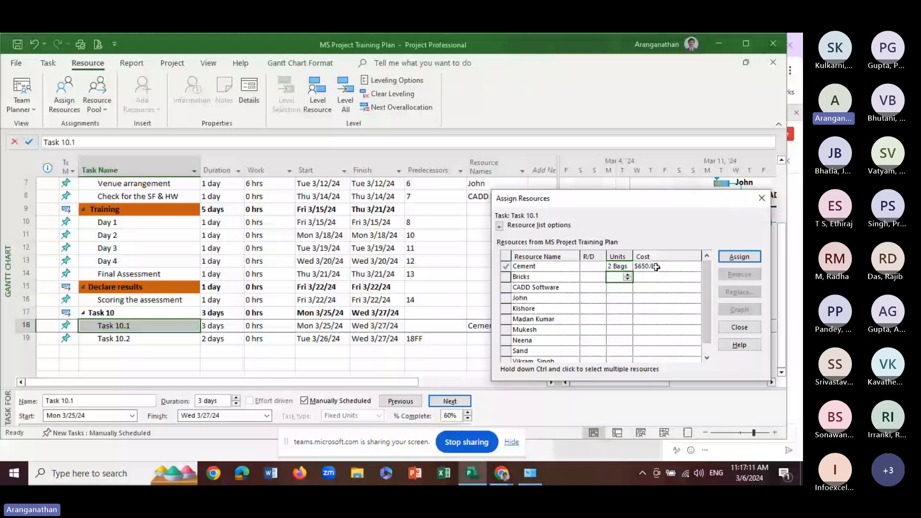
click(656, 267)
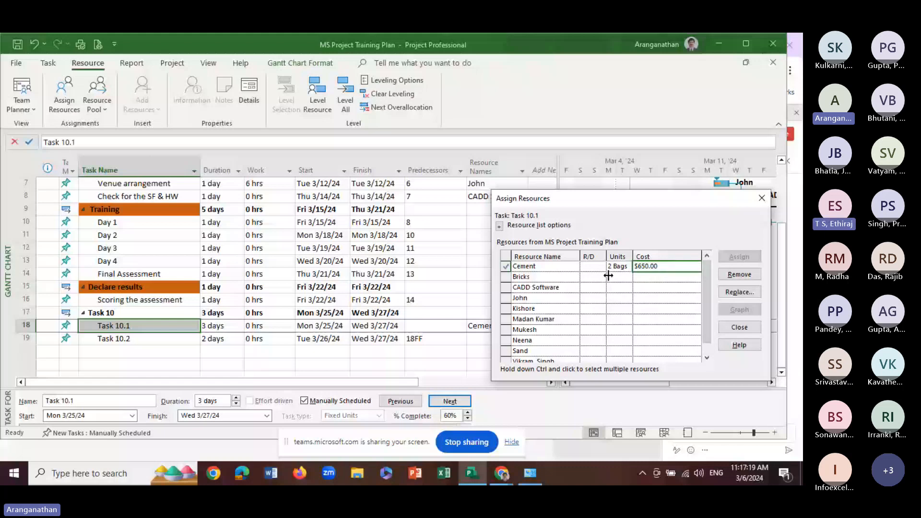
Remove the per-use cost from the Cement resource's default cost rate table
double_click(528, 267)
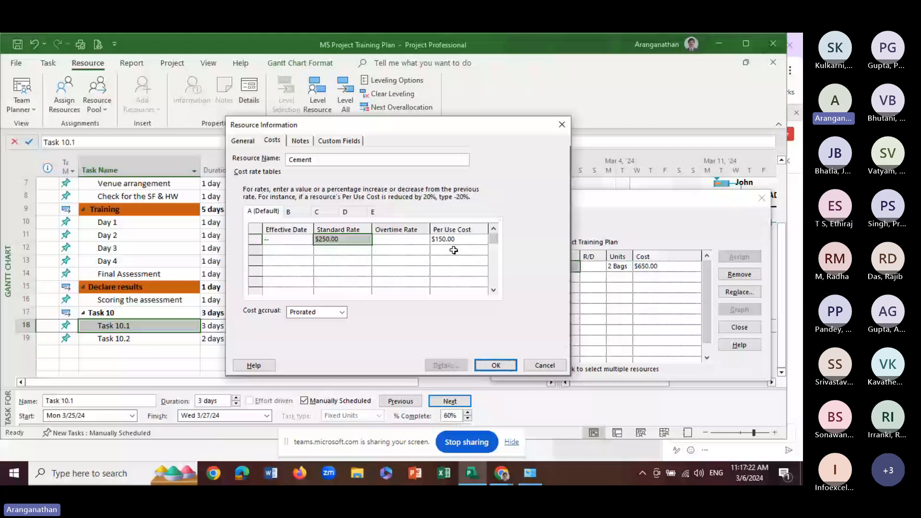
click(453, 241)
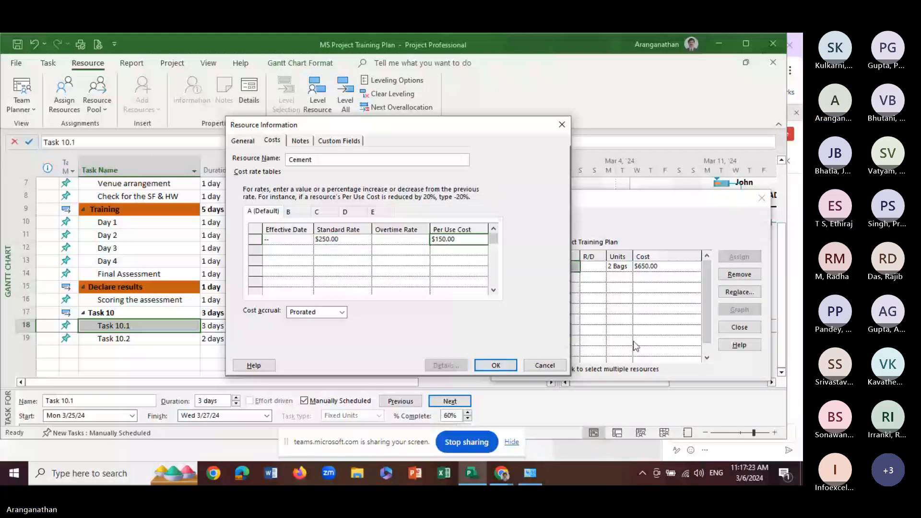
key(Return)
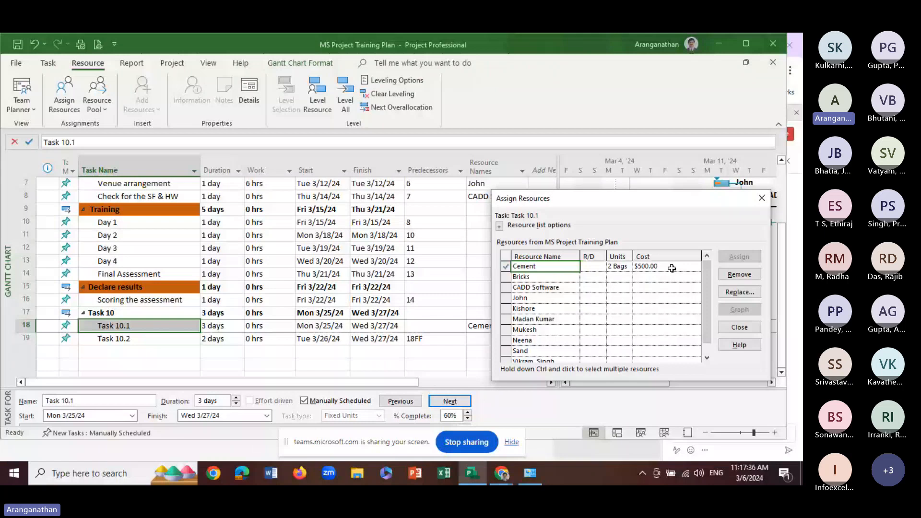
Set the Cement resource's units on Task 10.1 to 2.5 Bags and close resource assignment
click(623, 268)
click(627, 264)
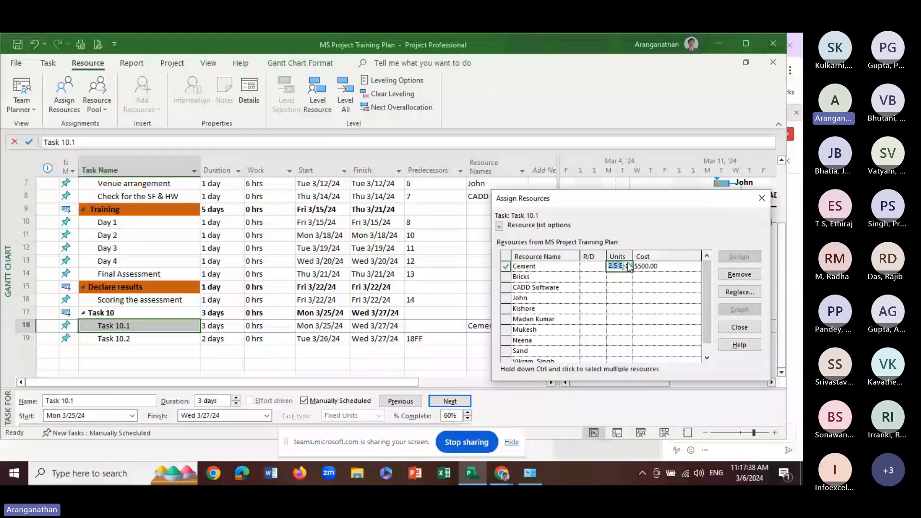
key(Return)
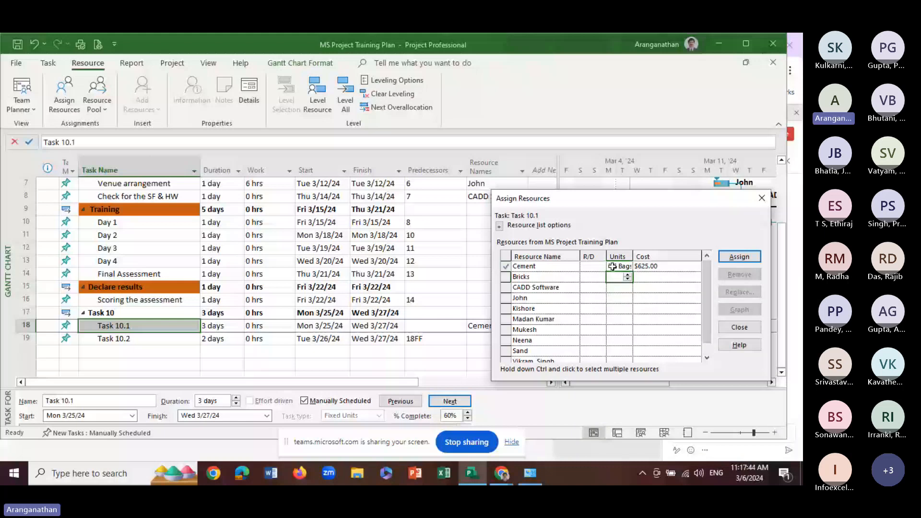
click(613, 266)
click(739, 257)
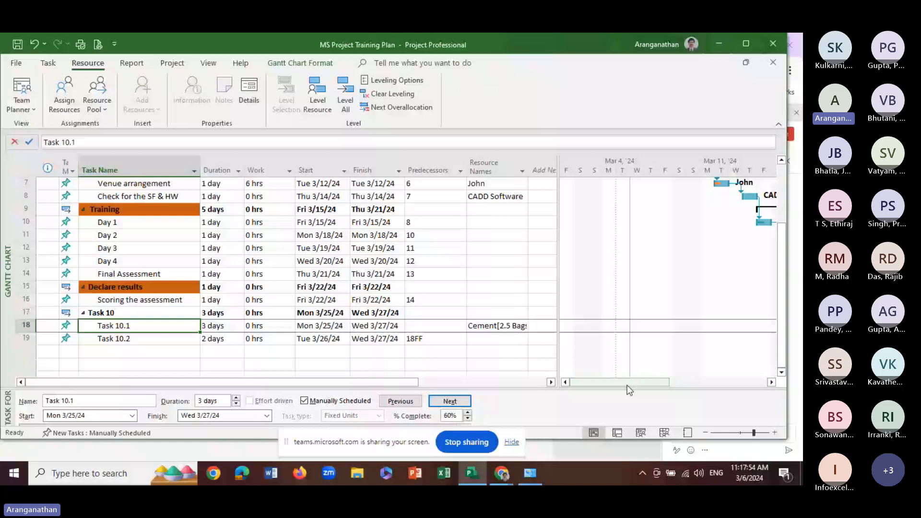
drag(626, 384, 762, 388)
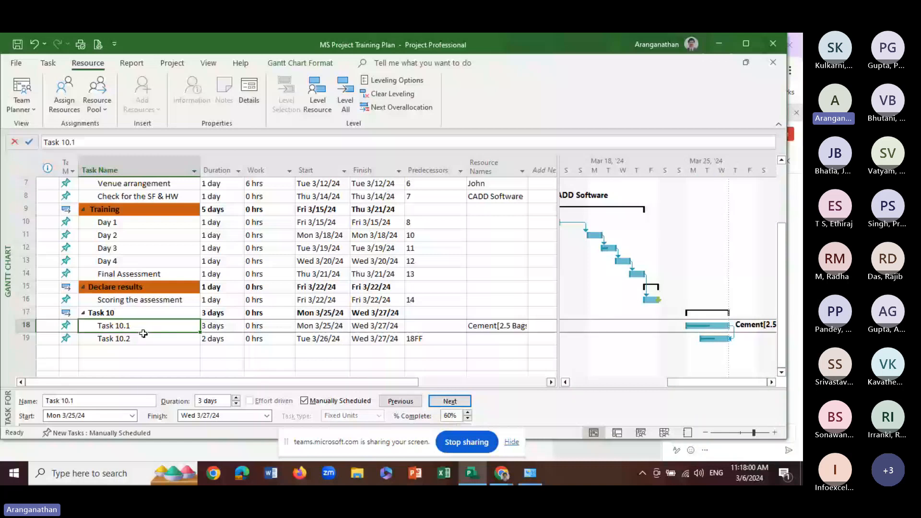
Assign the Sand and Bricks resources to Task 10.2, keeping 1 Load and 1 Nos as their units
click(113, 338)
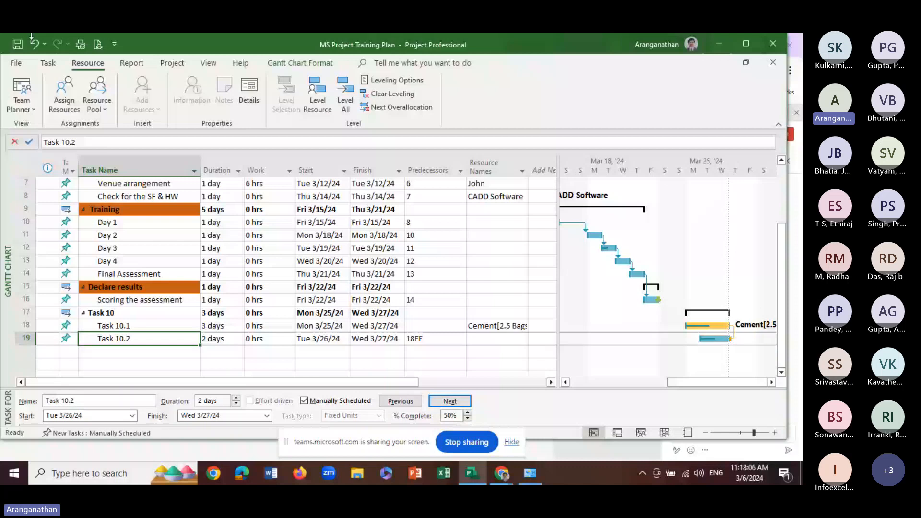
click(69, 99)
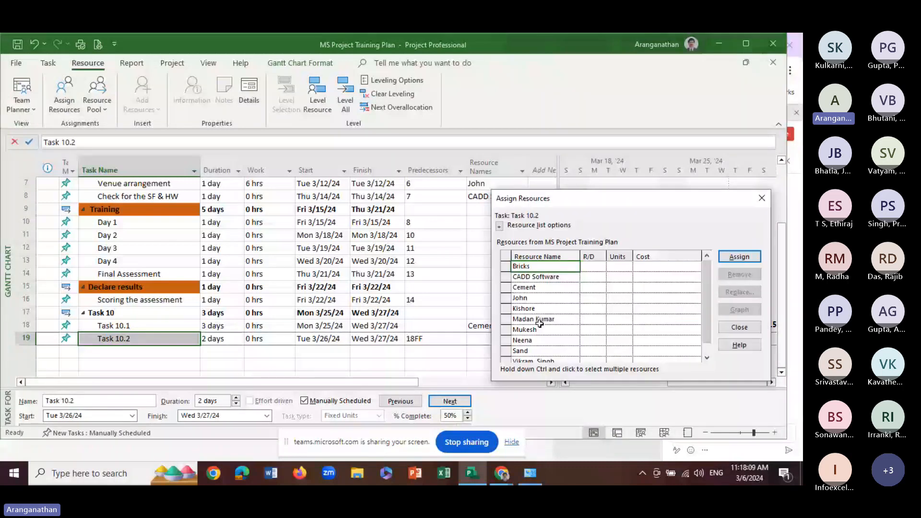
click(539, 354)
click(739, 257)
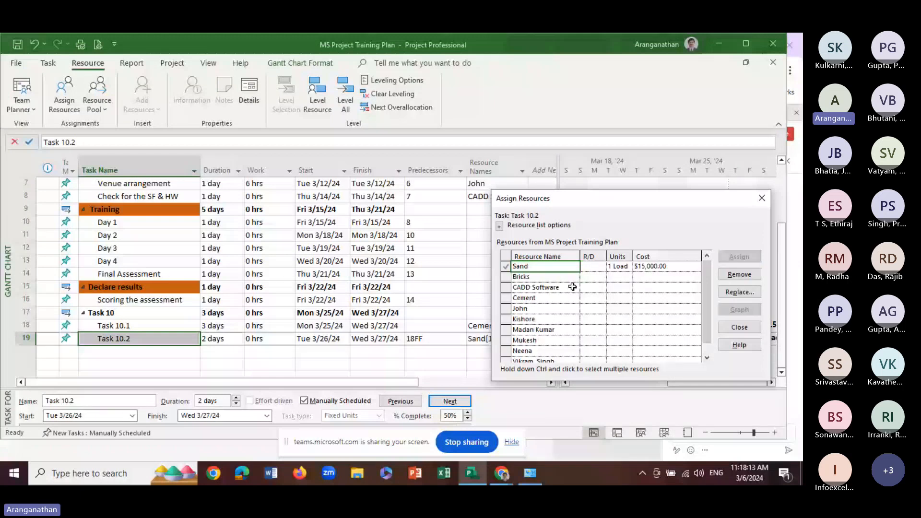
click(538, 277)
click(740, 257)
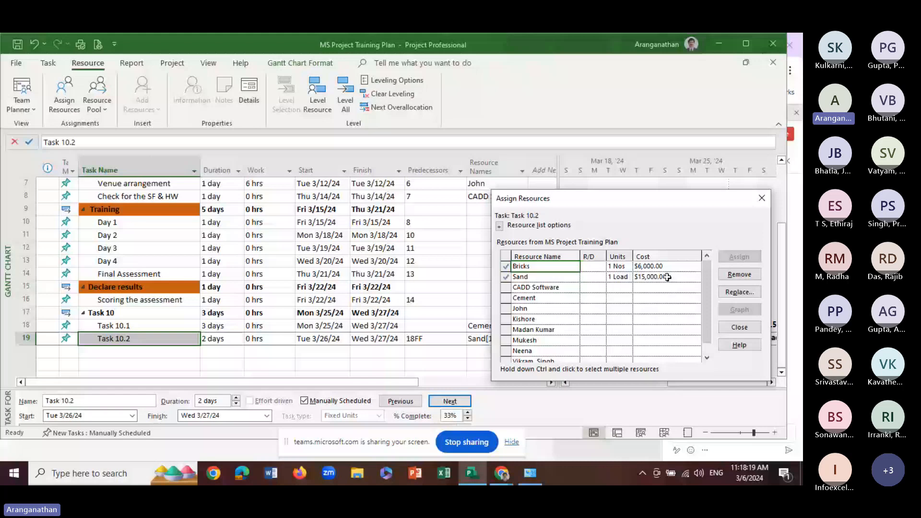
click(761, 198)
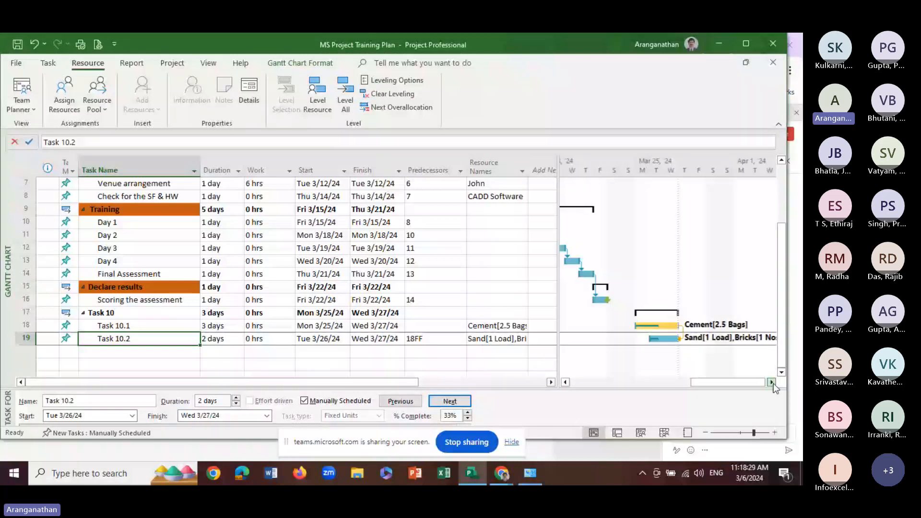
click(773, 383)
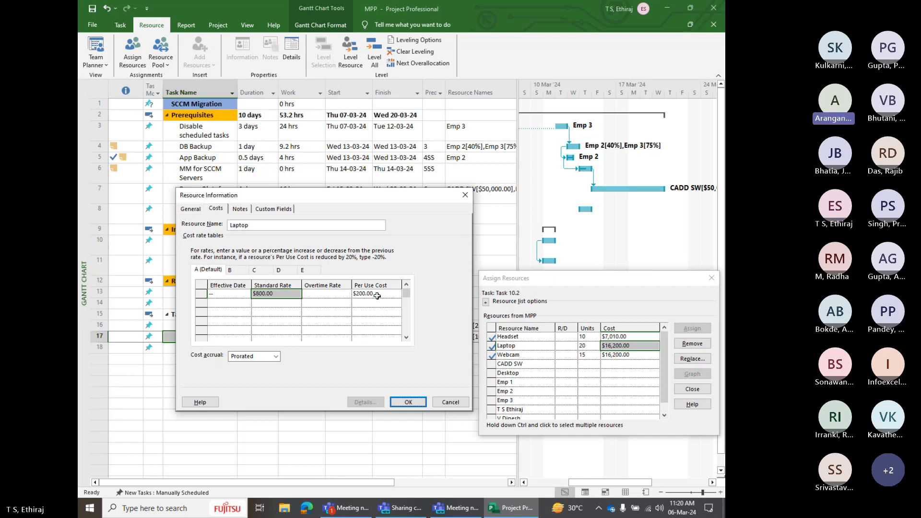
Check the Laptop resource's per-use cost in its default cost rate table, leaving without changes and closing resource assignment
click(377, 295)
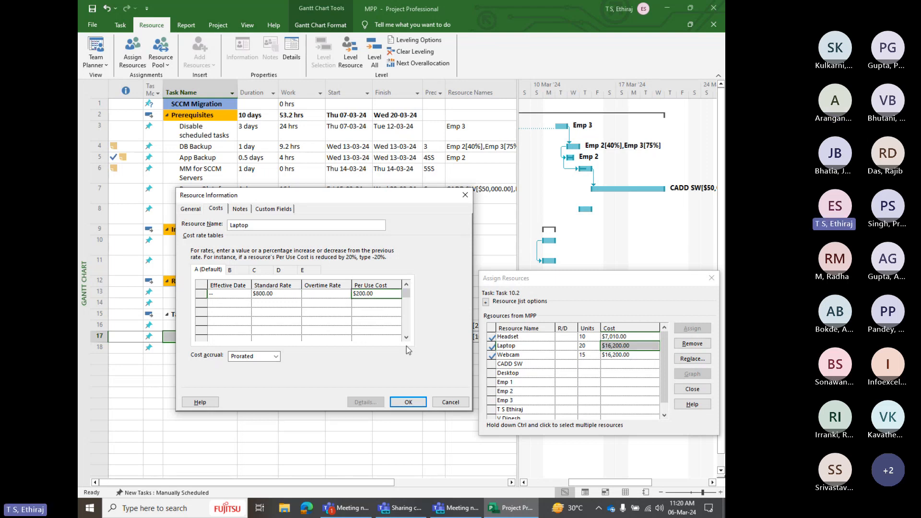
click(445, 402)
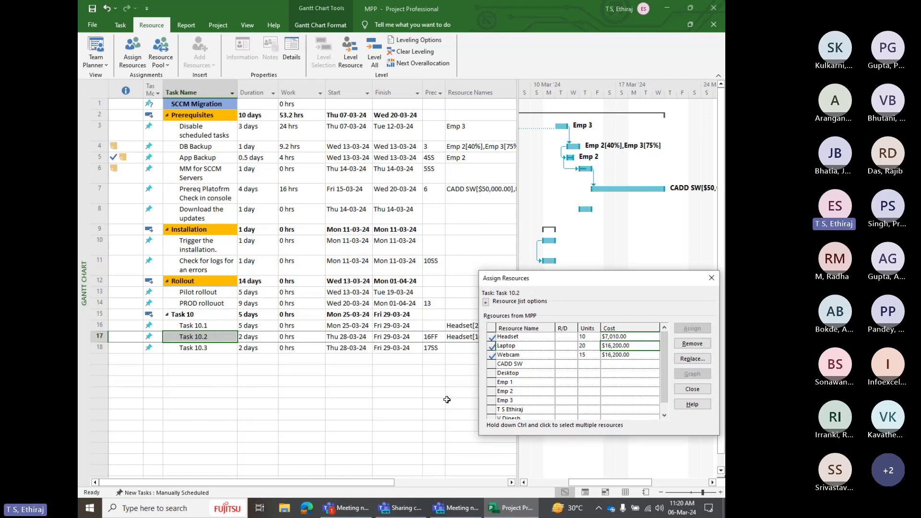
click(692, 389)
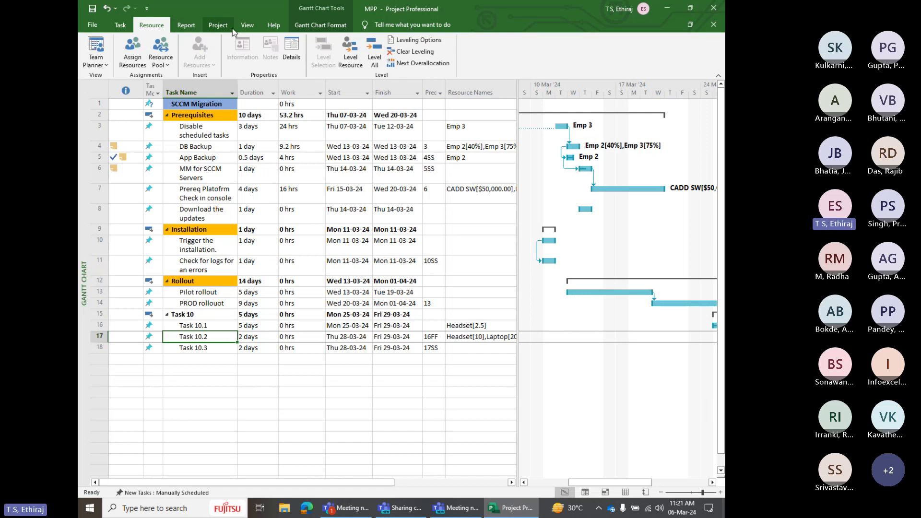
In the Resource Sheet, set the cost per use of Laptop, Headset, Webcam and Desktop to 0
click(247, 25)
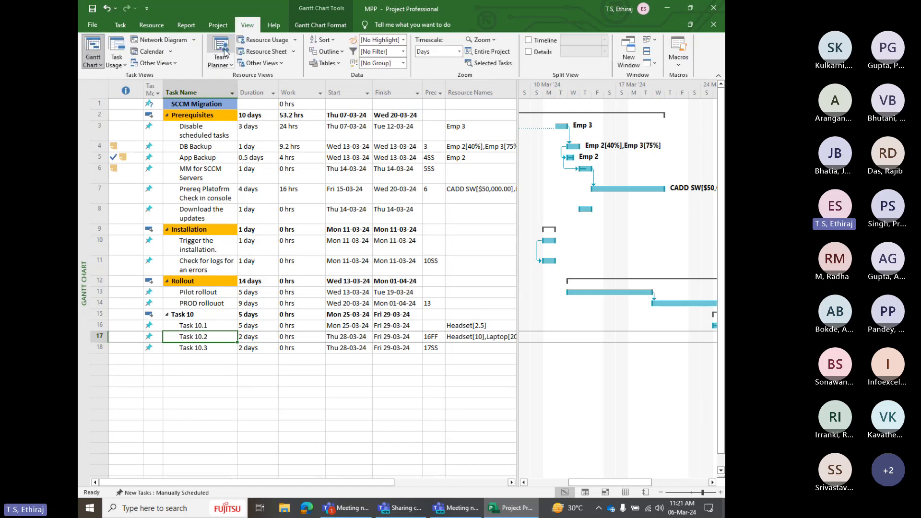
click(268, 51)
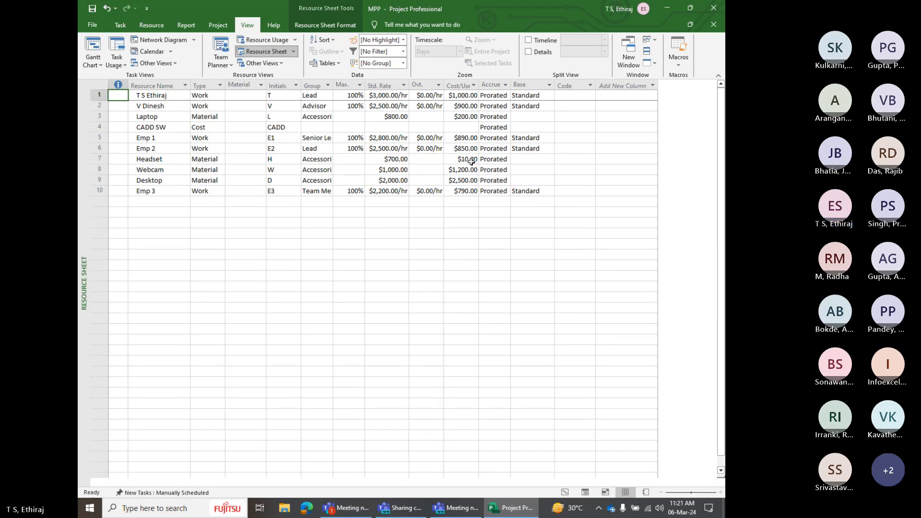
click(463, 118)
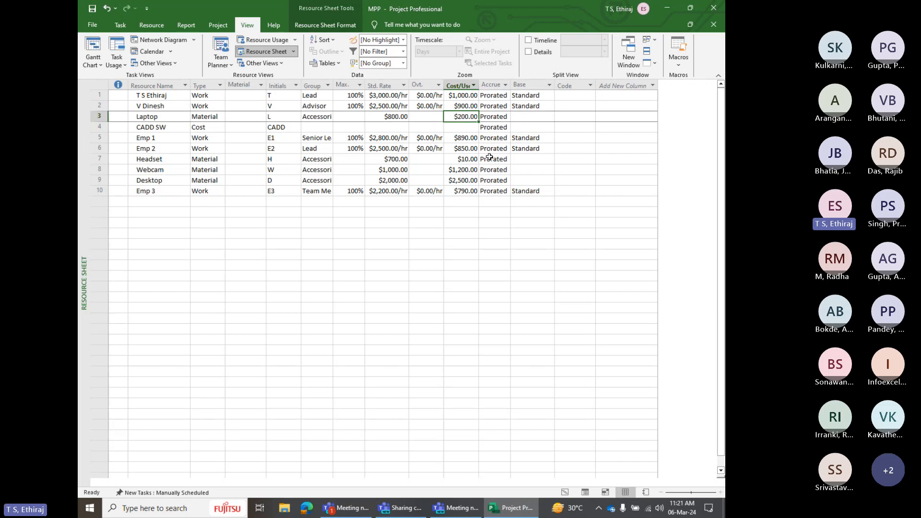
text(0)
key(Return)
key(Return)
key(Return)
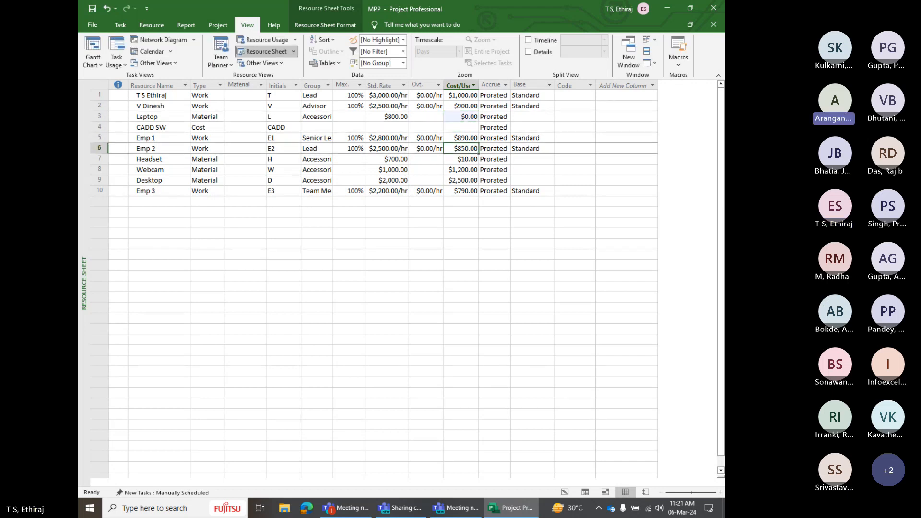
key(Return)
text(0)
key(Return)
text(0)
key(Return)
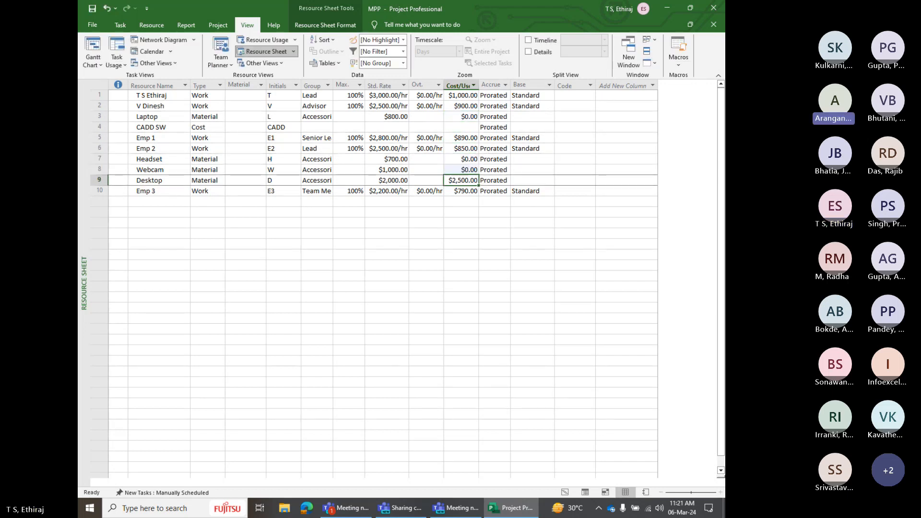
text(0)
key(Return)
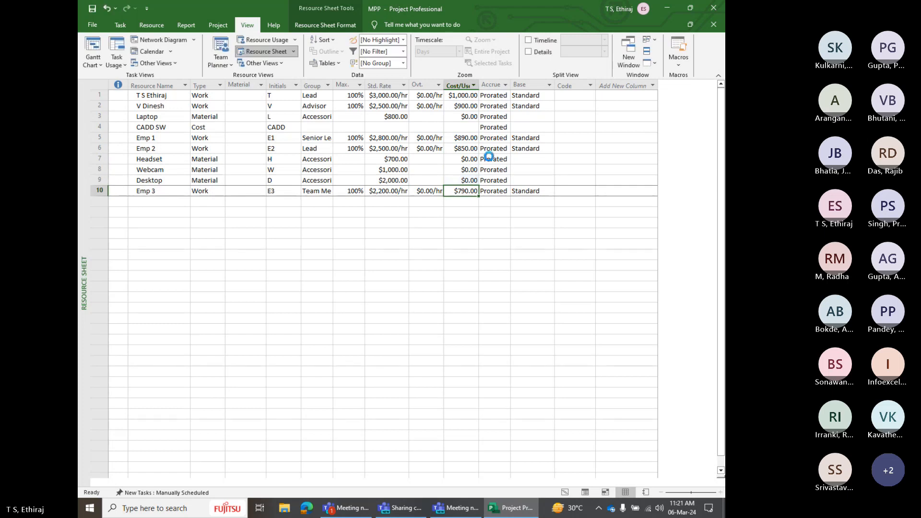
Return to the Gantt Chart and check Task 10.2's assigned resource costs and the Headset resource's cost rates
click(143, 28)
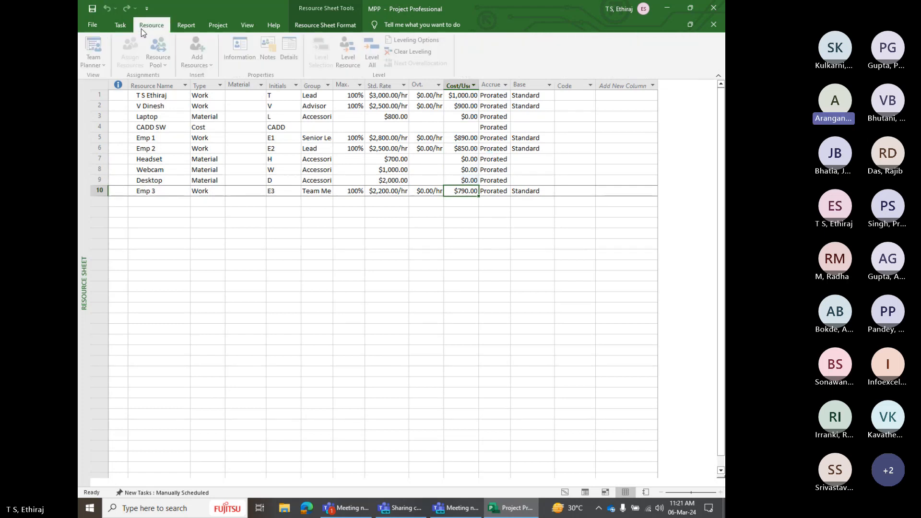
click(120, 25)
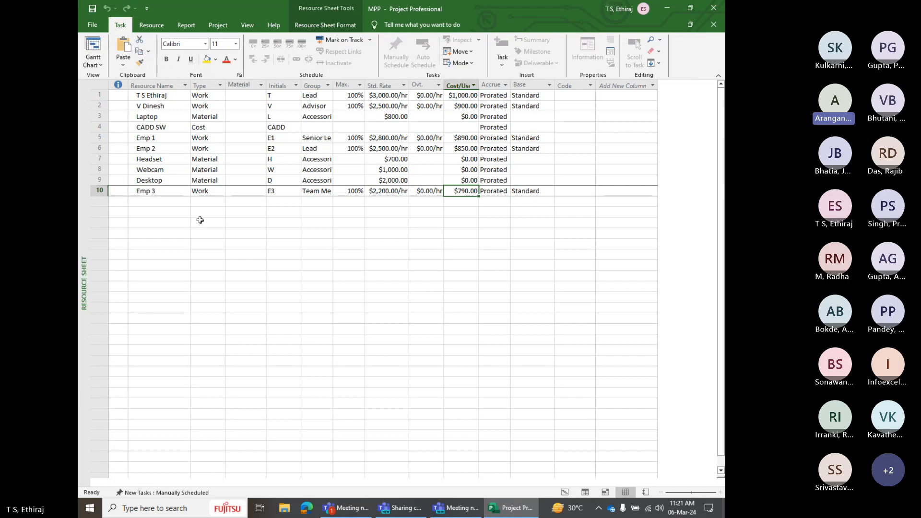
click(93, 48)
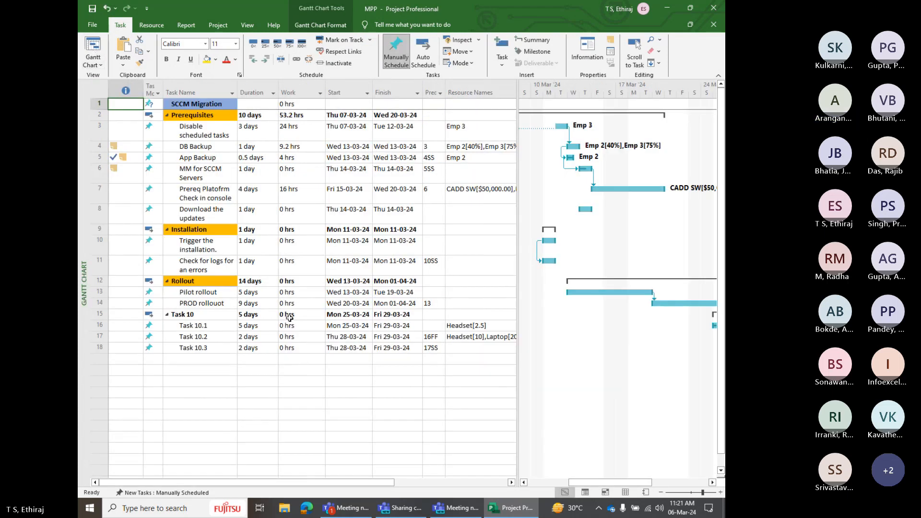
click(468, 326)
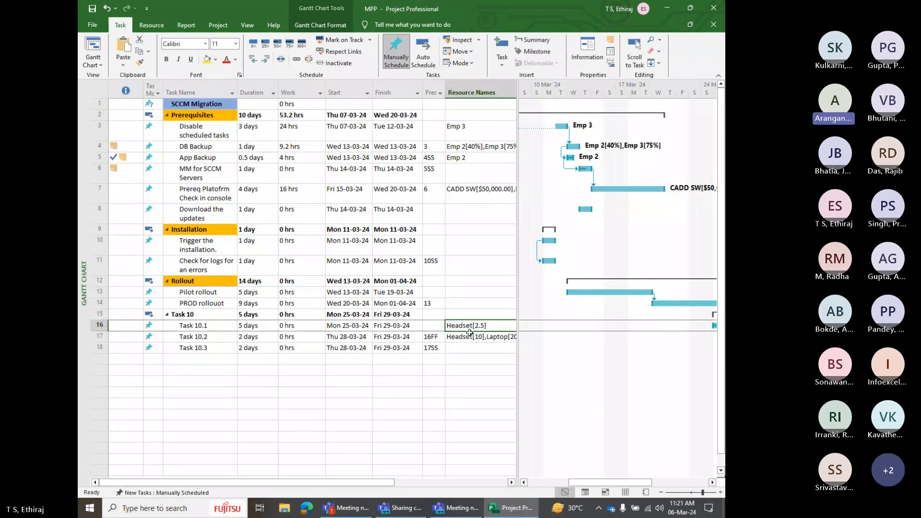
click(209, 338)
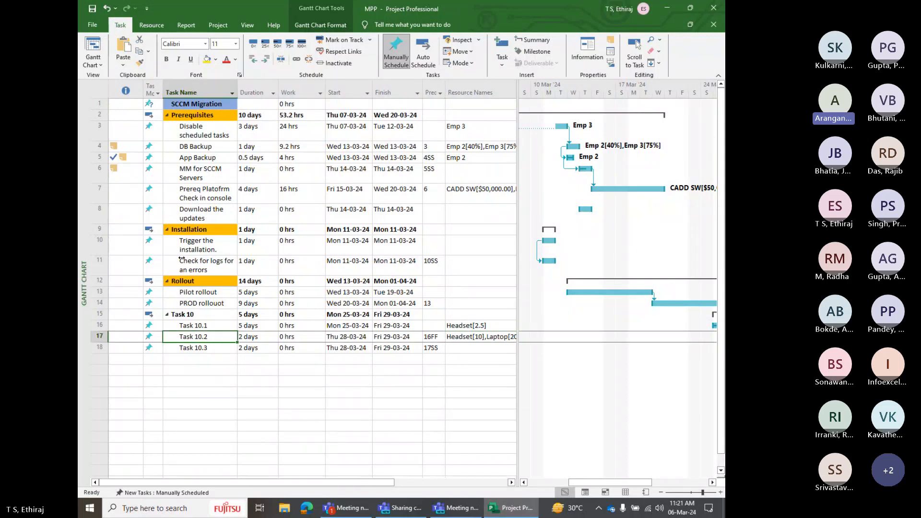
click(152, 25)
click(132, 52)
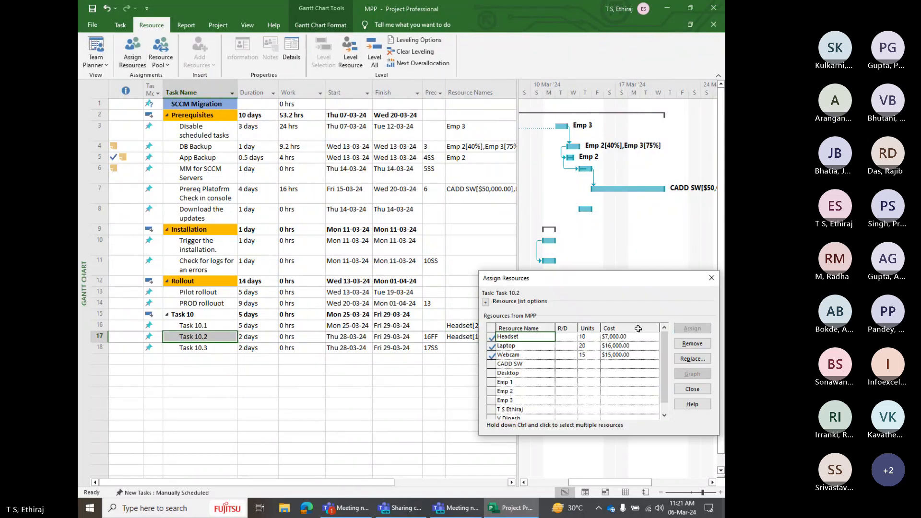
double_click(628, 336)
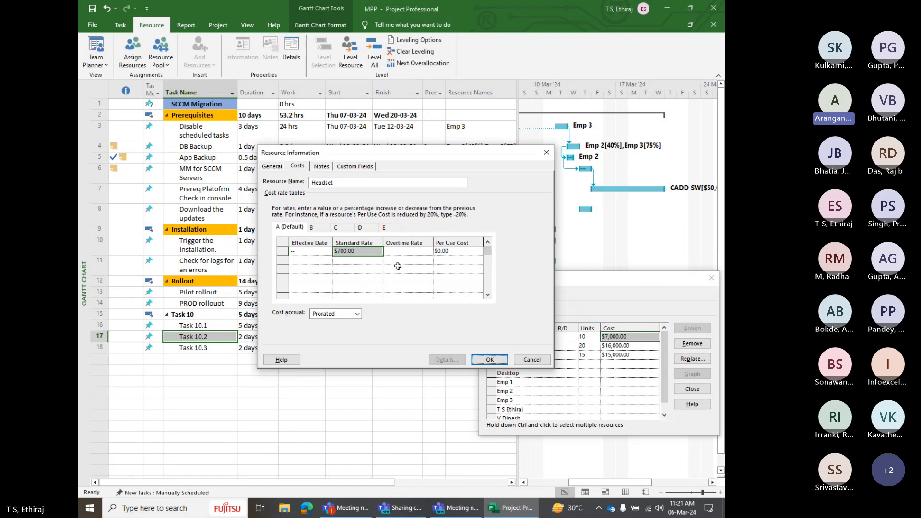
click(530, 361)
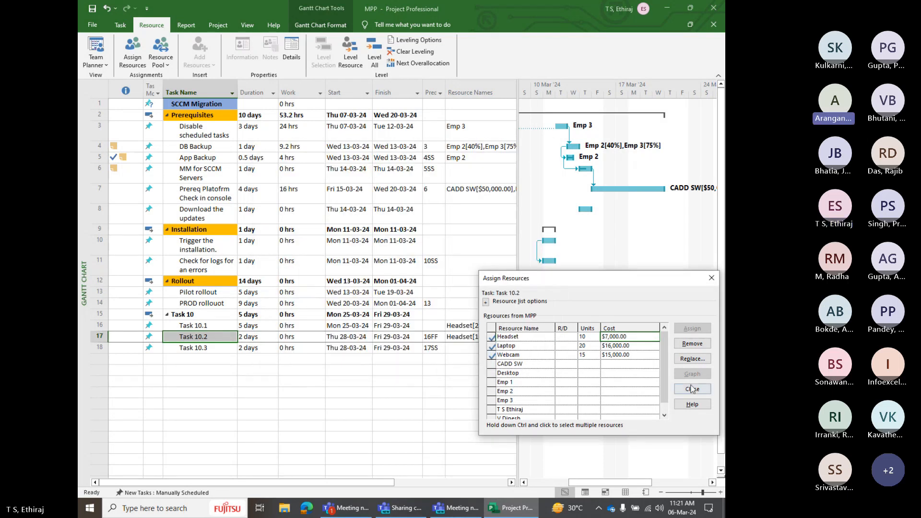
click(692, 389)
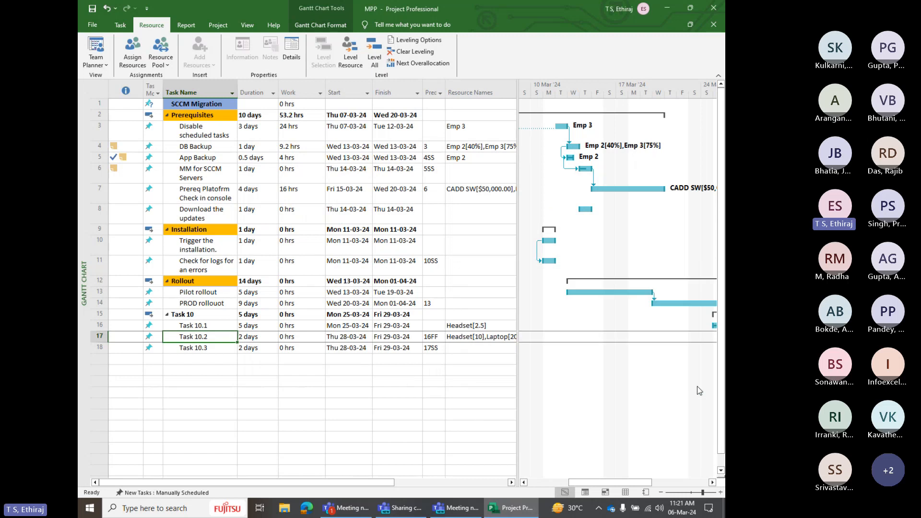
Switch to the Microsoft Teams meeting and stop sharing the screen
click(345, 508)
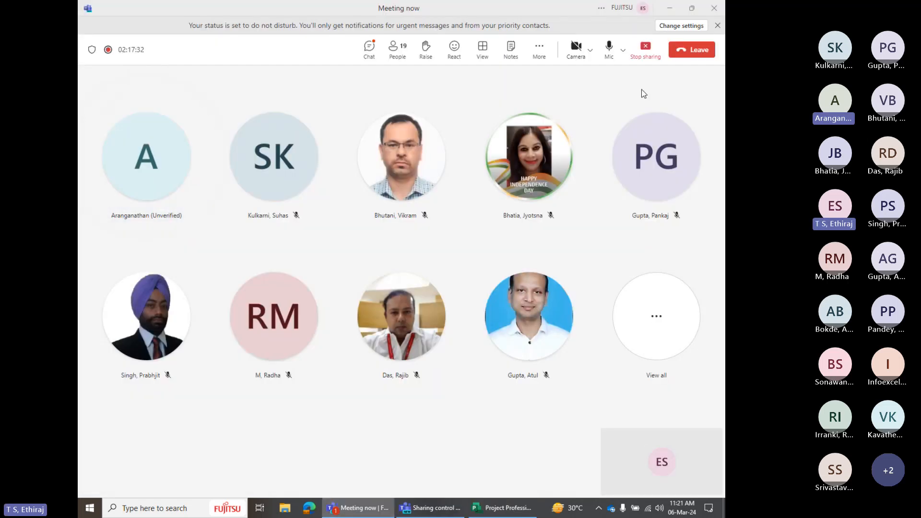
click(653, 52)
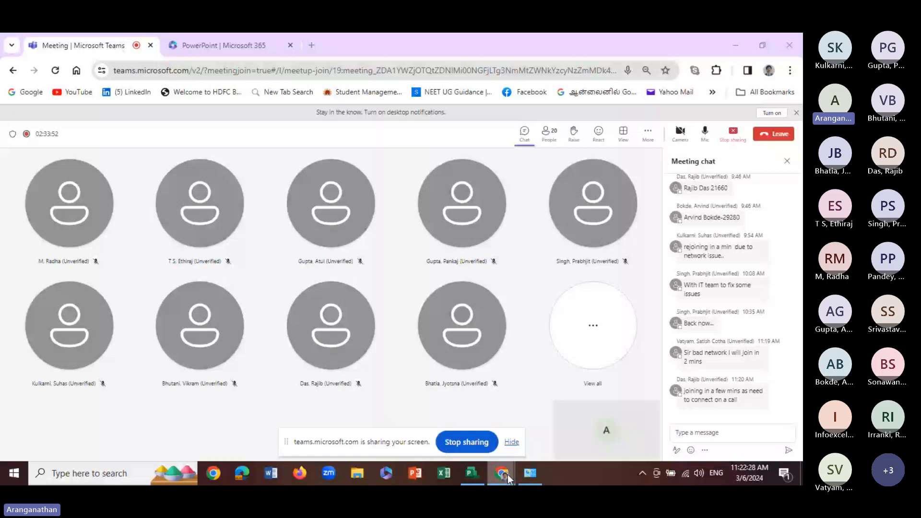
Switch back to Project and apply the Resource Usage view to the training plan
mouse_move(508, 474)
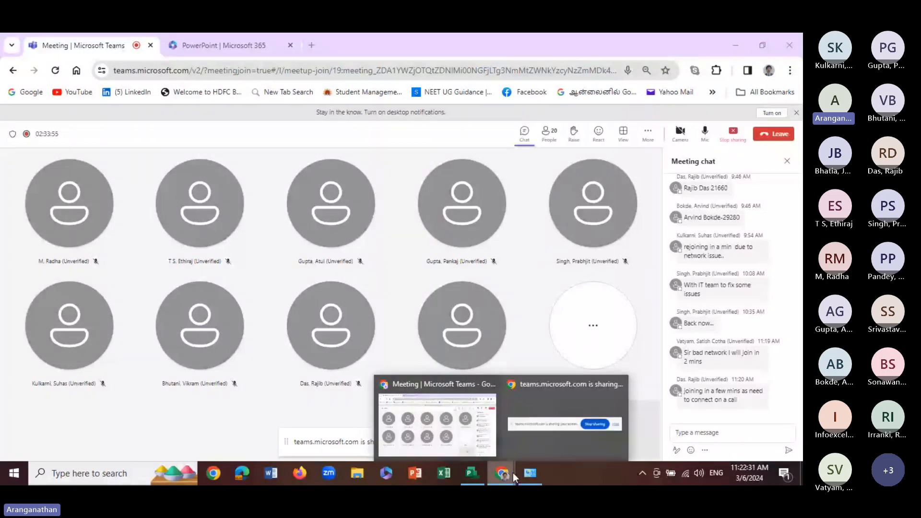
click(471, 474)
mouse_move(506, 474)
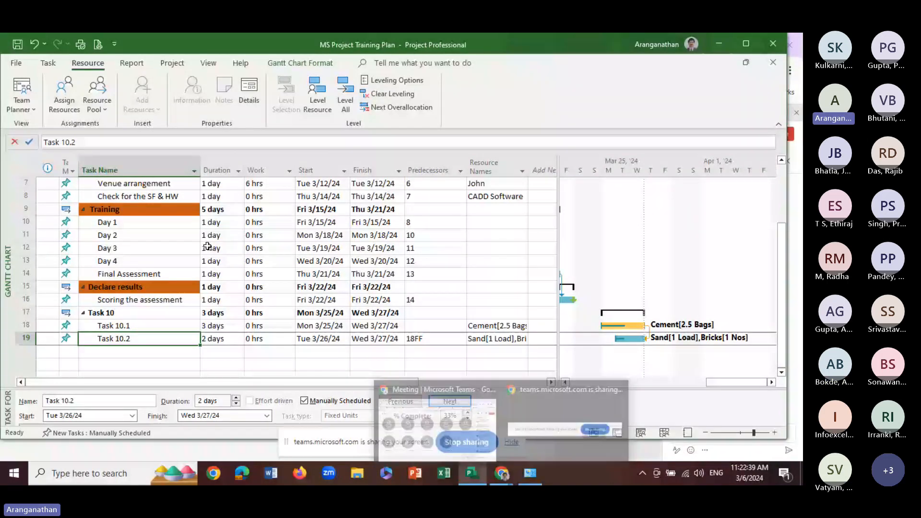
click(177, 235)
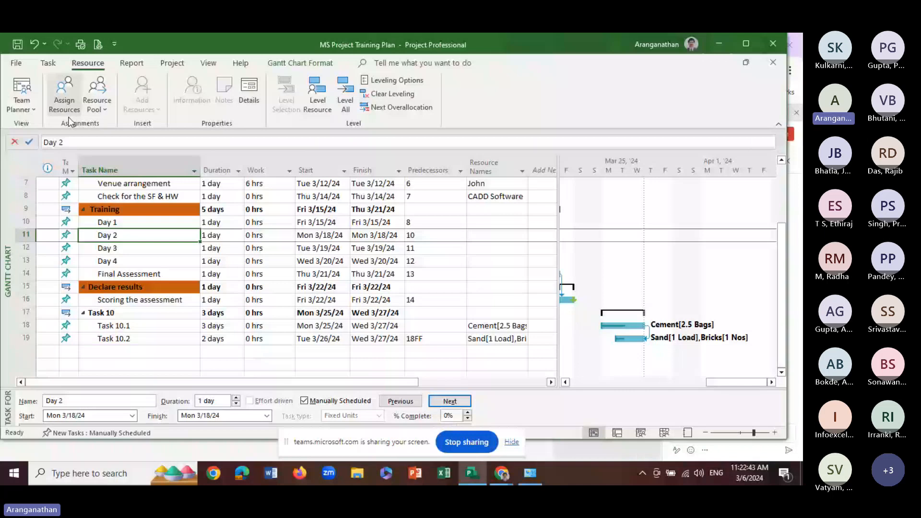
click(48, 63)
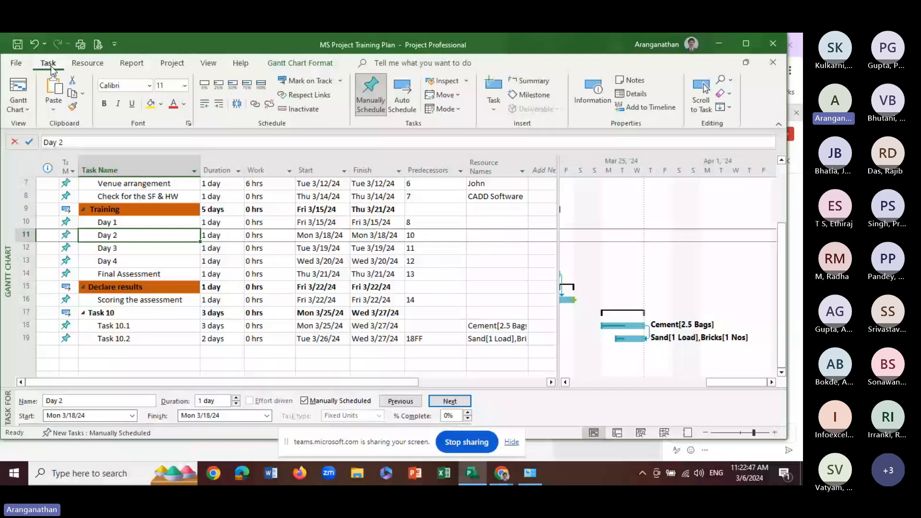
click(208, 63)
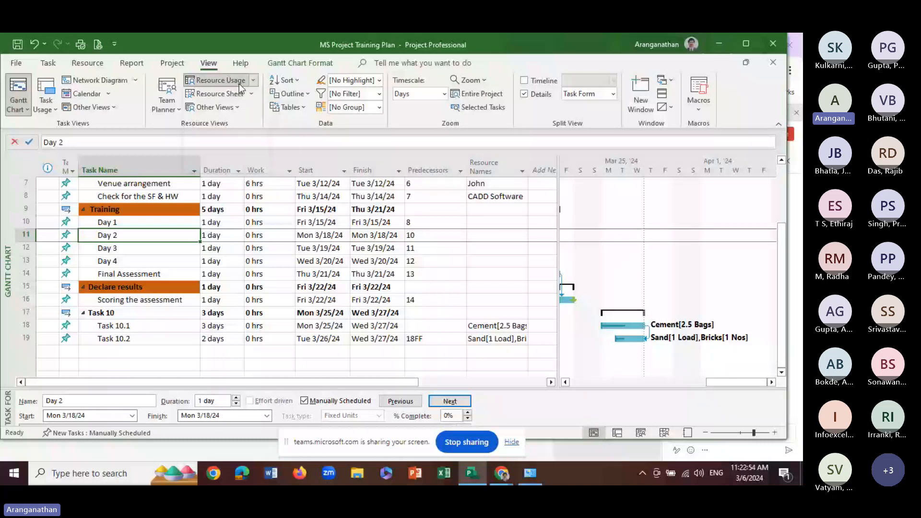
click(212, 108)
click(209, 168)
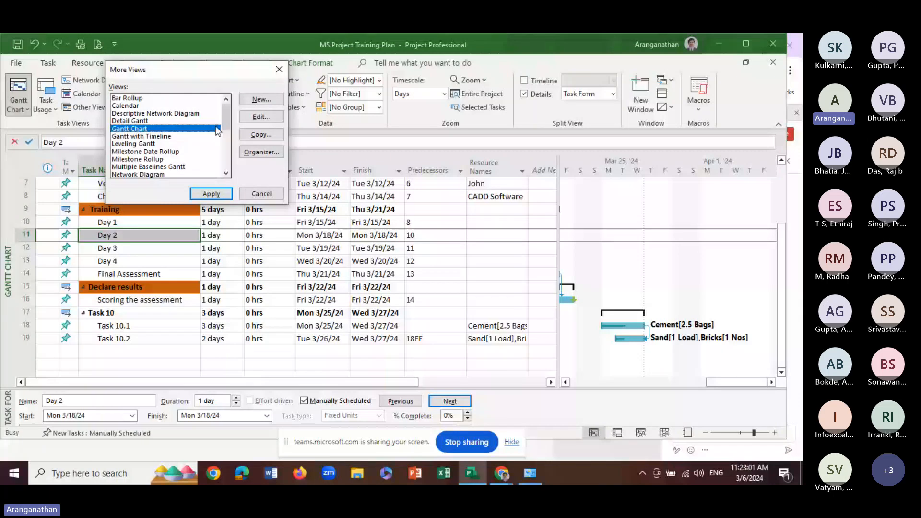
scroll(215, 126, down, 5)
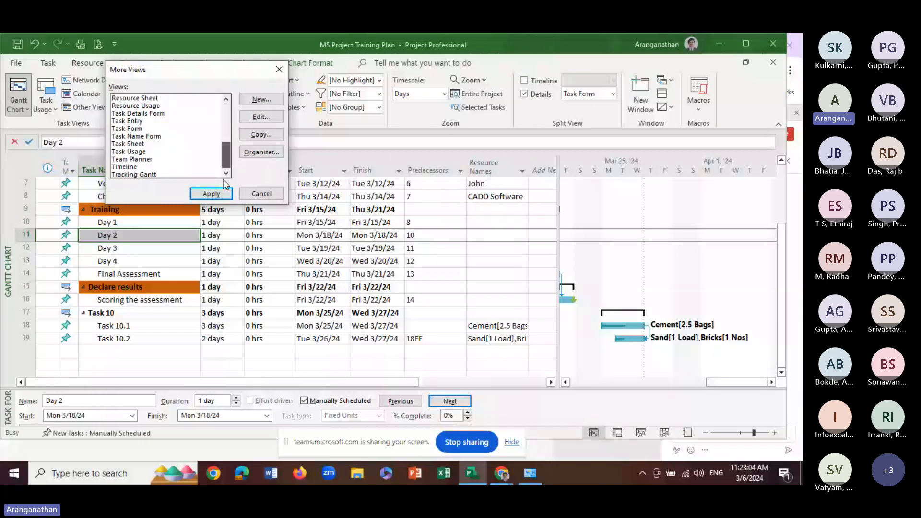
click(139, 107)
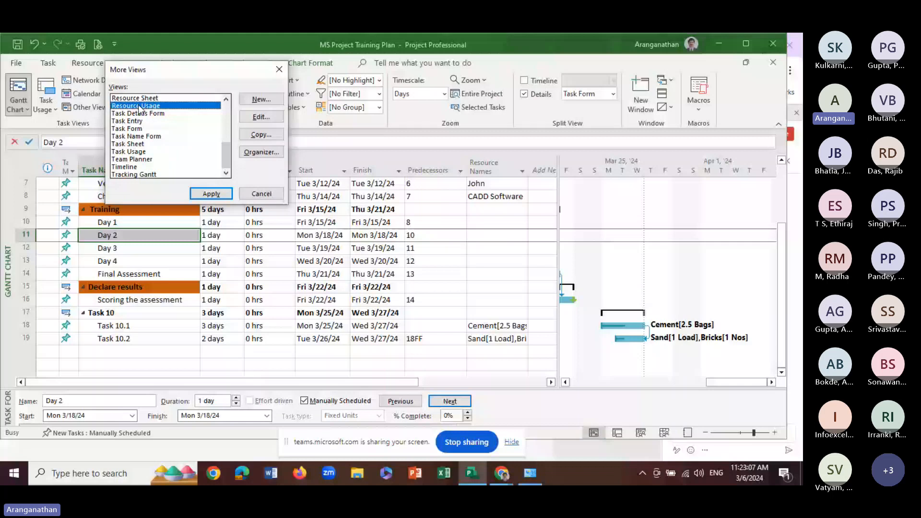
click(211, 194)
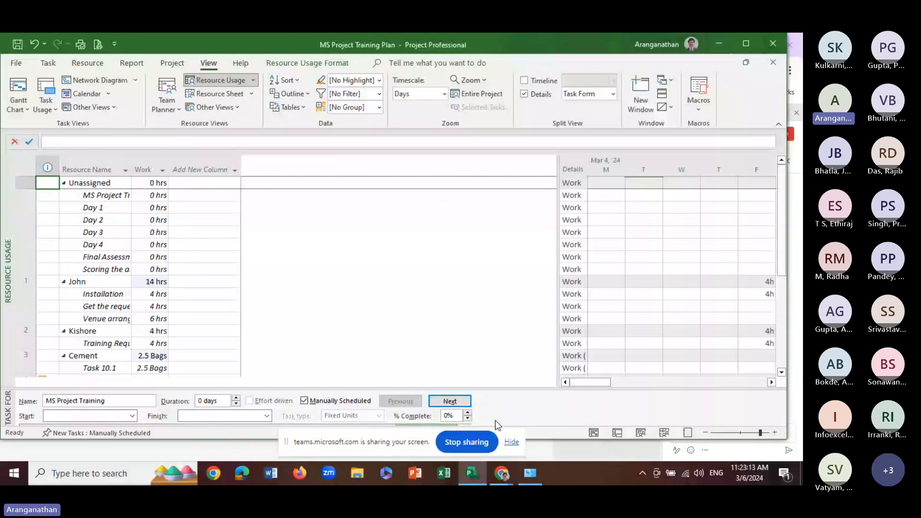
Examine the work resources' daily hours and their assigned tasks across the weeks of March 4 and March 11
drag(590, 382, 606, 382)
drag(558, 261, 317, 245)
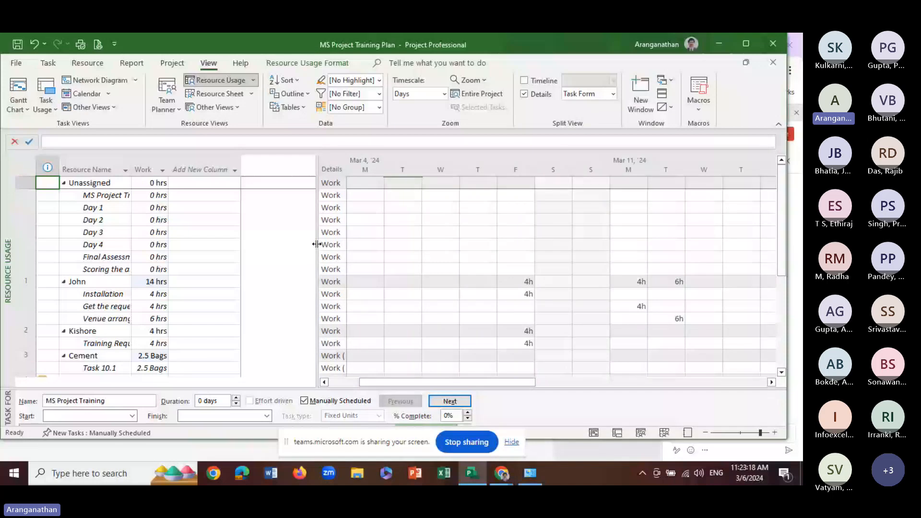
scroll(144, 268, down, 3)
scroll(143, 268, up, 2)
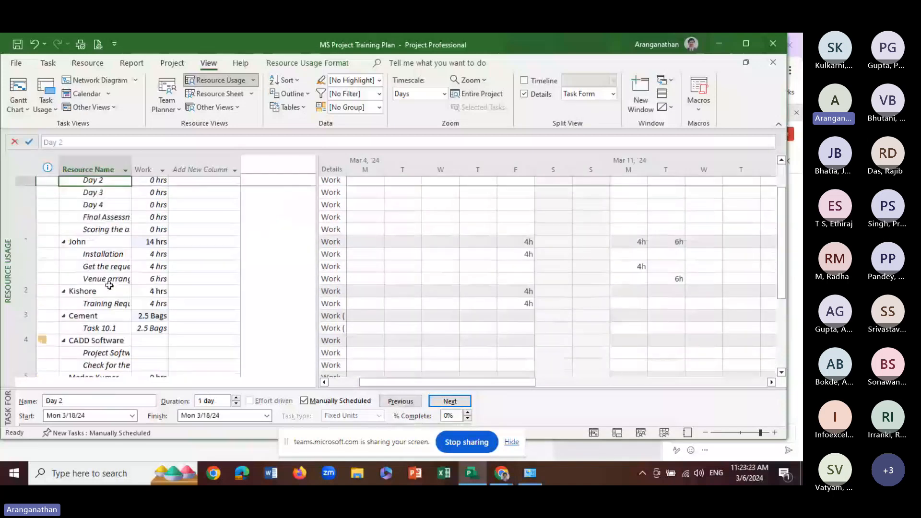
click(91, 247)
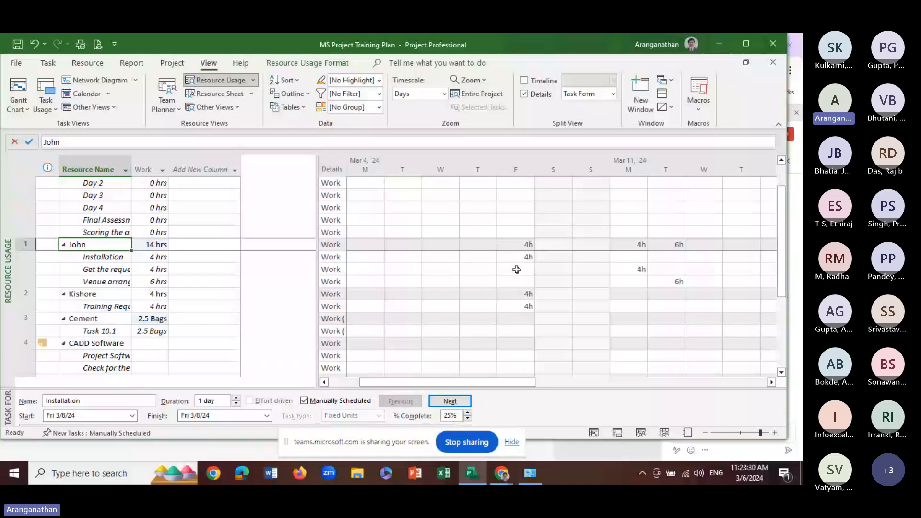
click(641, 246)
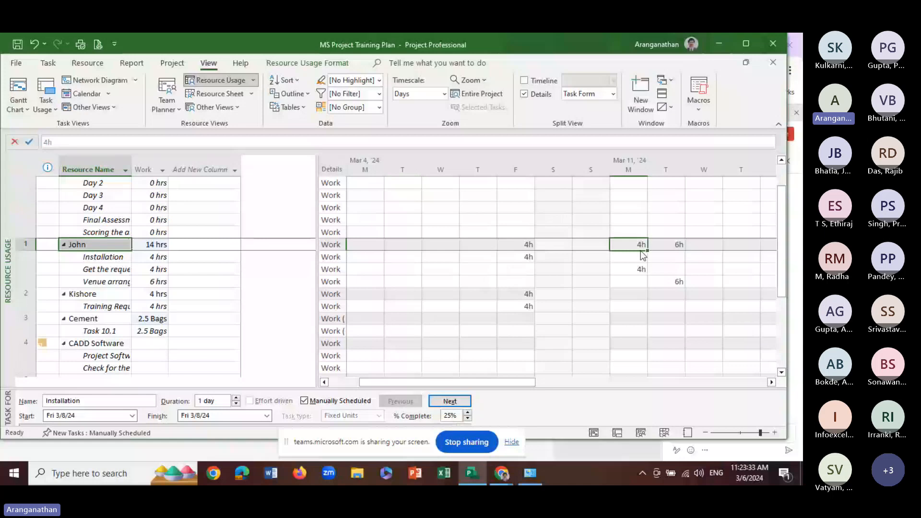
click(671, 245)
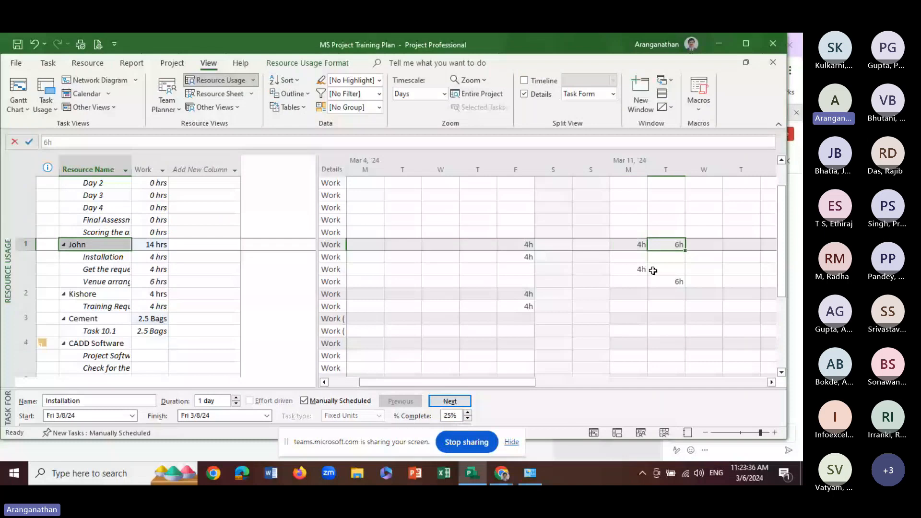
click(82, 294)
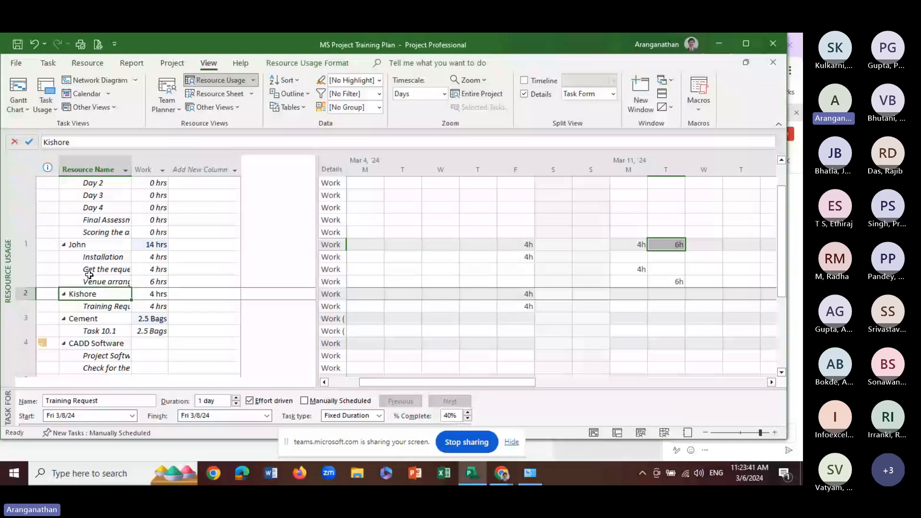
click(103, 258)
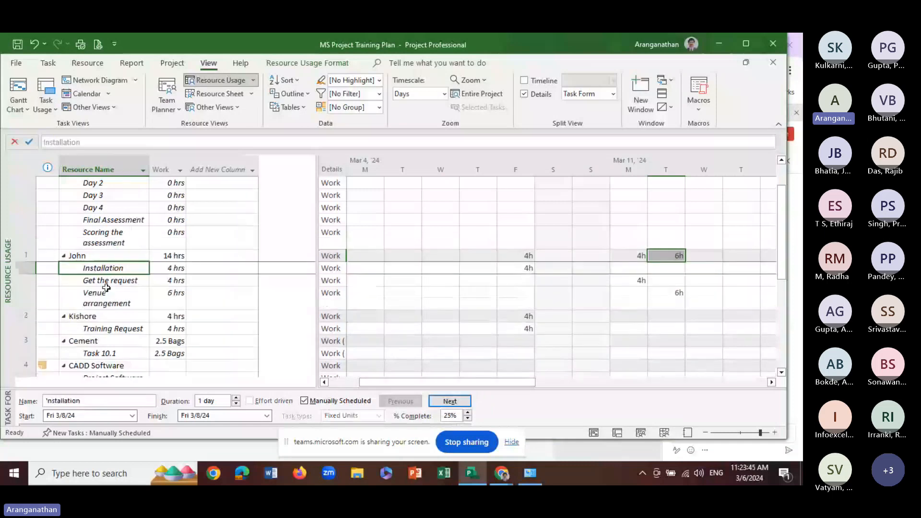
key(Down)
key(Down)
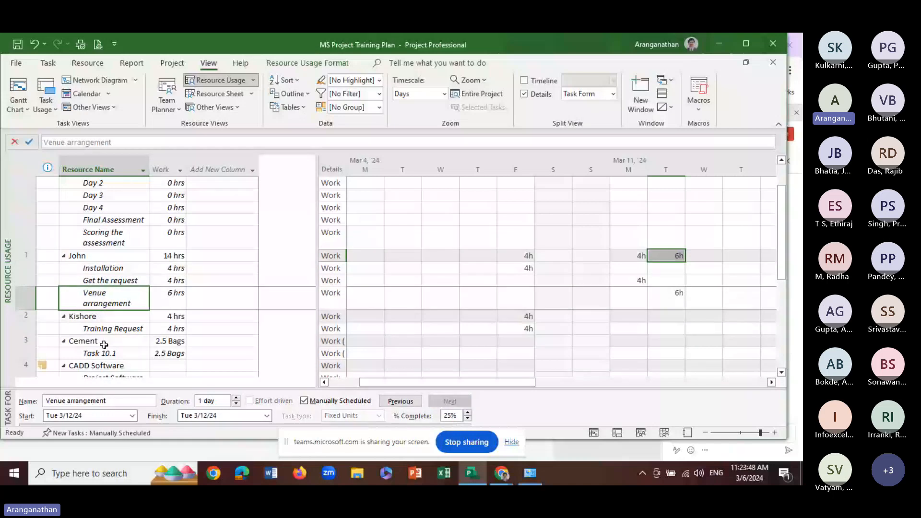
Examine how the Cement quantity for Task 10.1 is spread over the days from March 25
drag(511, 382, 710, 383)
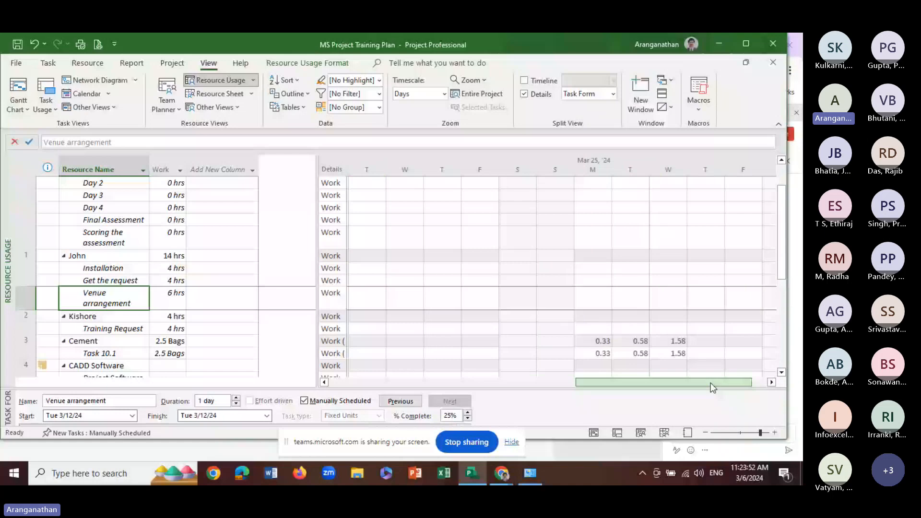
drag(710, 383, 725, 382)
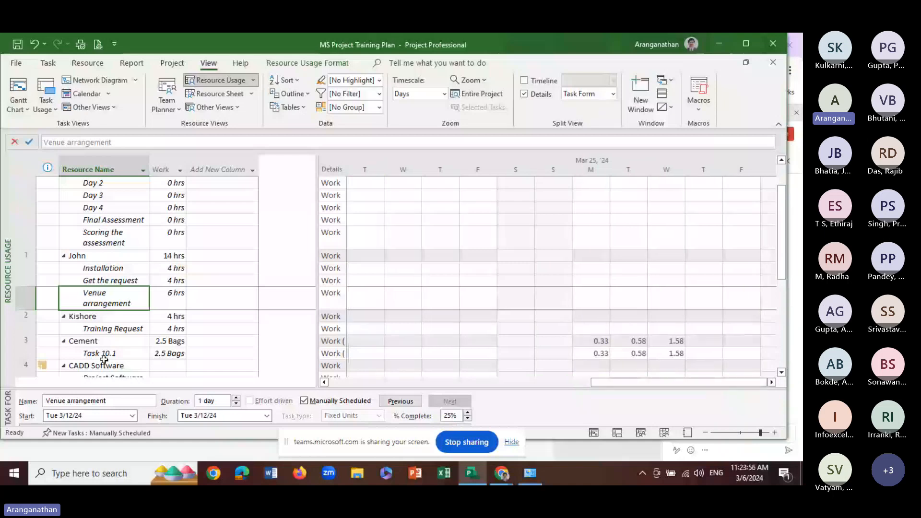
scroll(104, 360, down, 1)
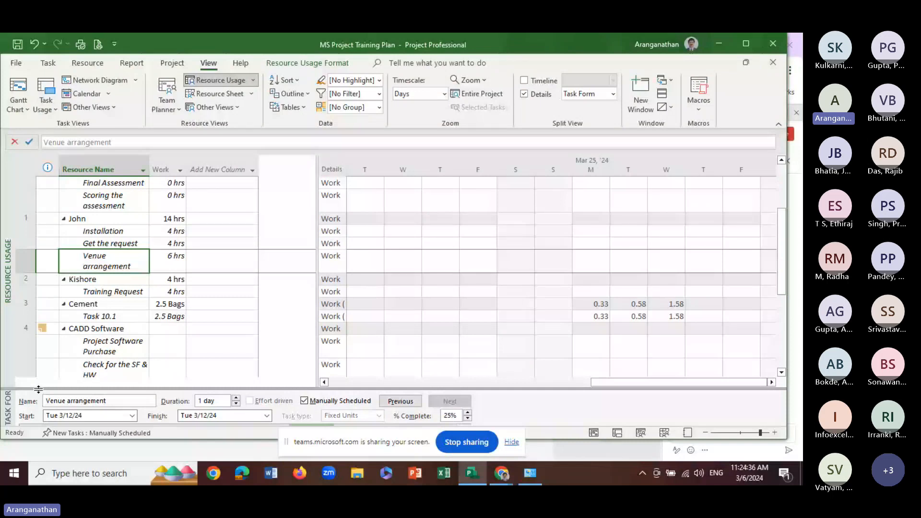
Enlarge the Task Form and set the Venue arrangement task's duration to 2 days
drag(39, 389, 39, 320)
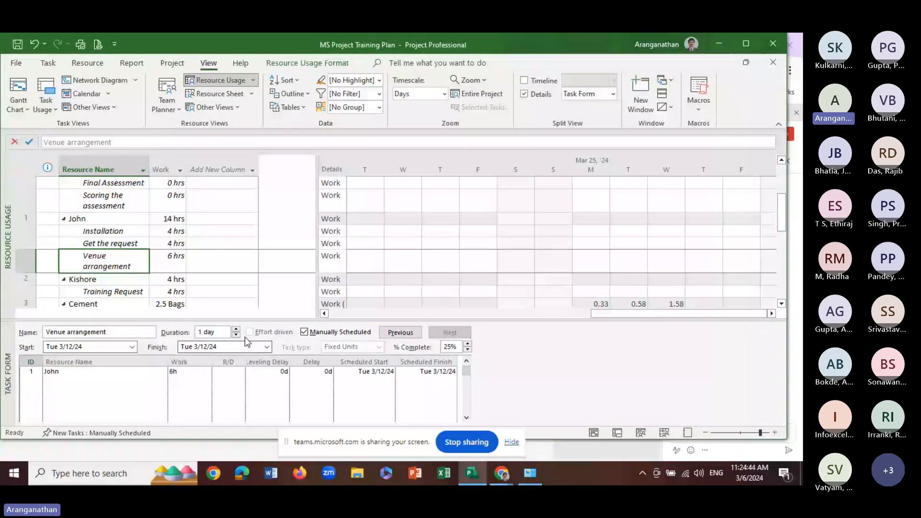
text(2d)
click(398, 336)
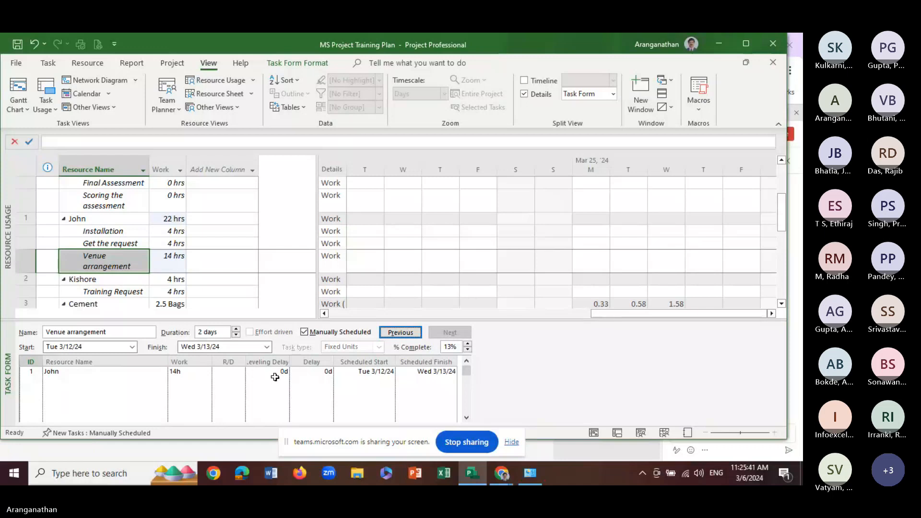
Reset the Resource Usage view to its default layout
click(699, 111)
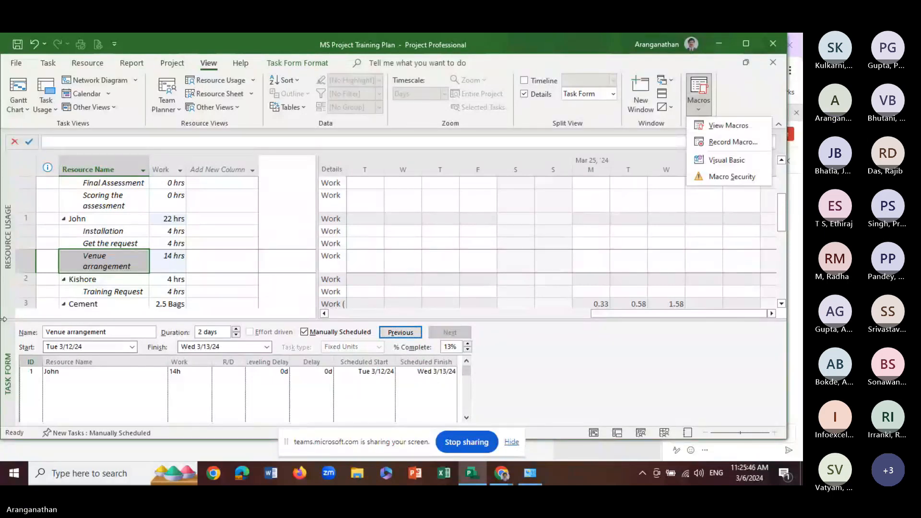
click(103, 232)
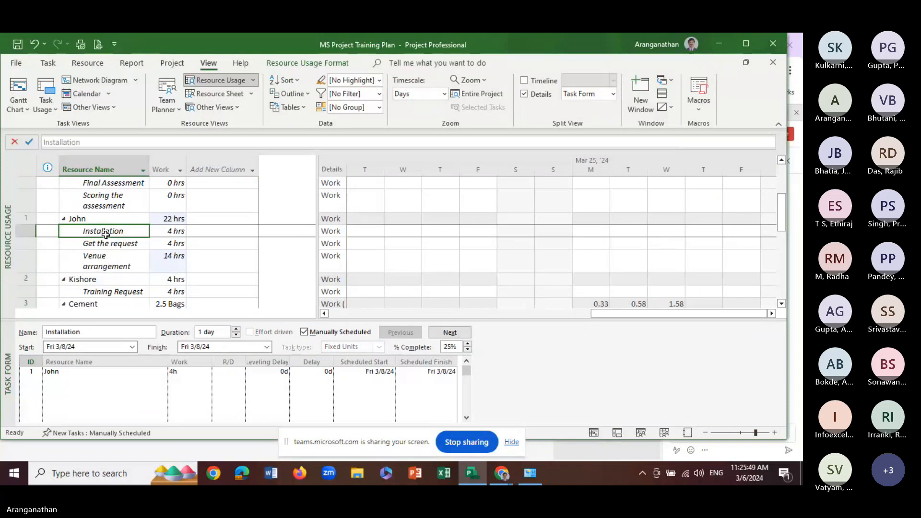
click(253, 81)
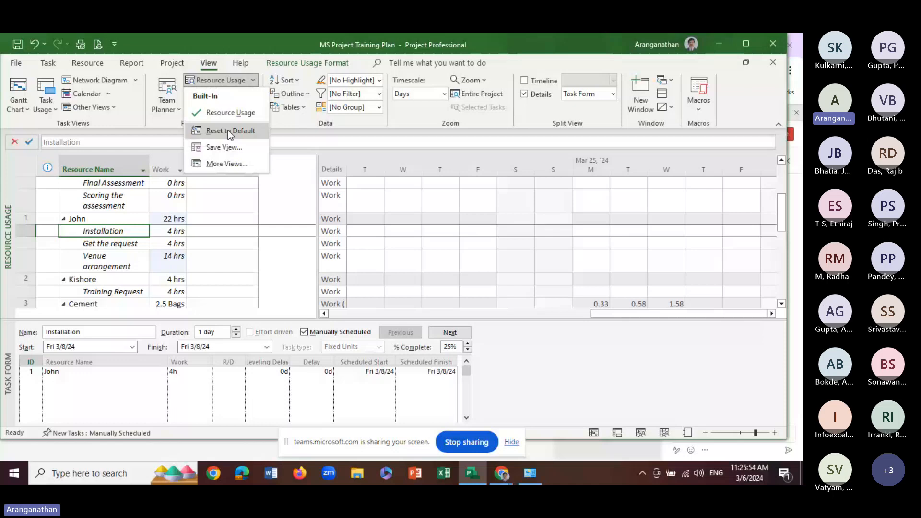
click(228, 130)
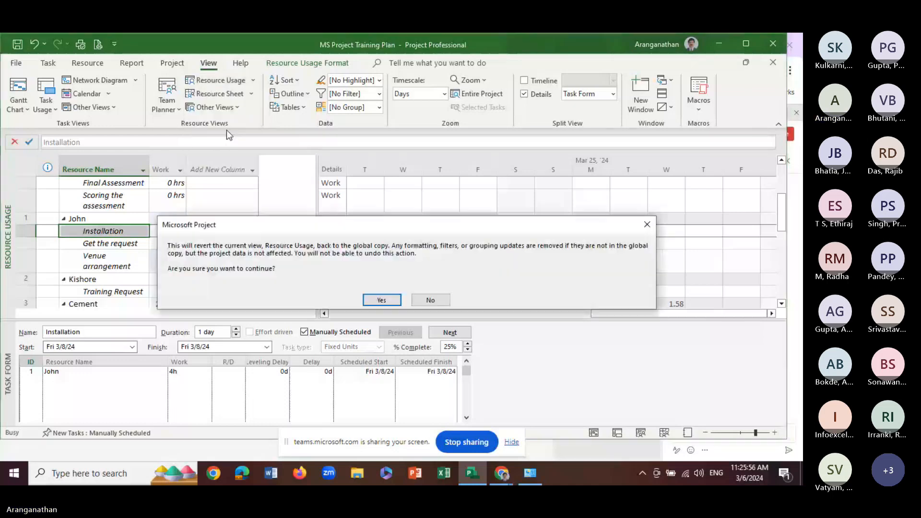
click(382, 301)
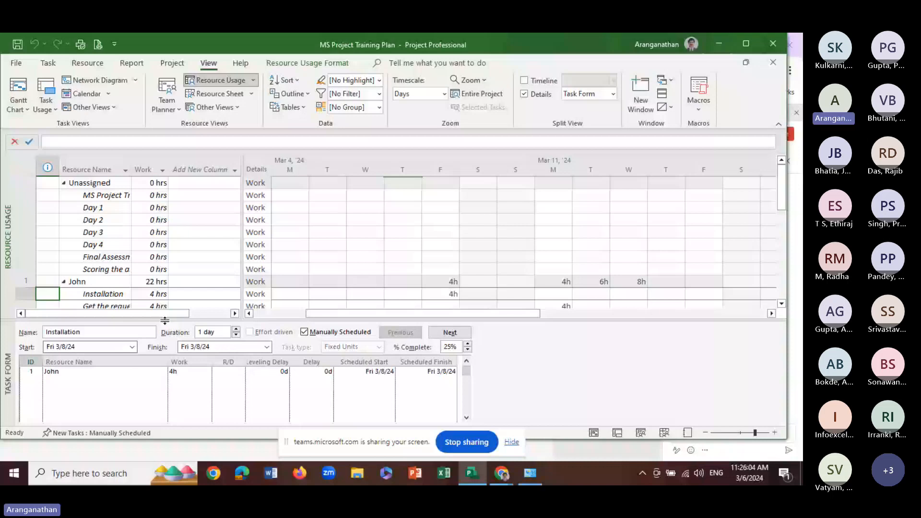
Show the Resource Sheet and check which other resource views are available
click(219, 94)
click(216, 107)
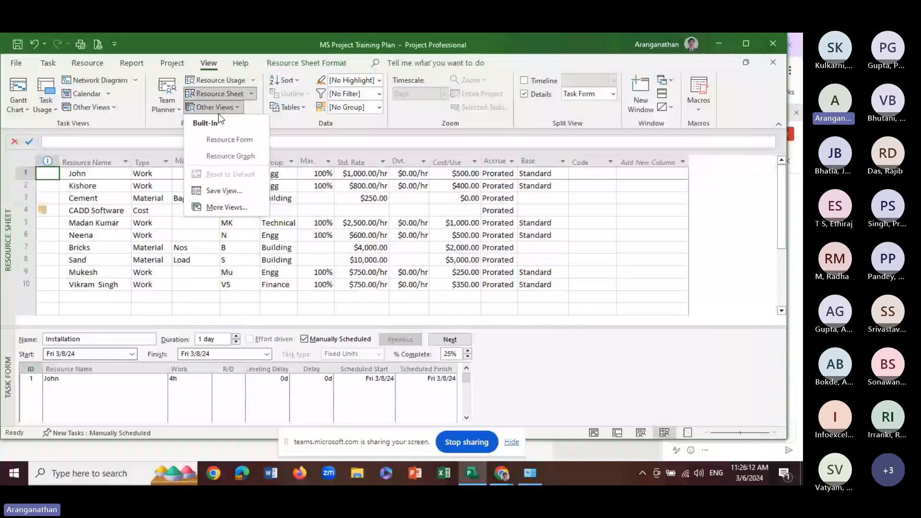
click(221, 228)
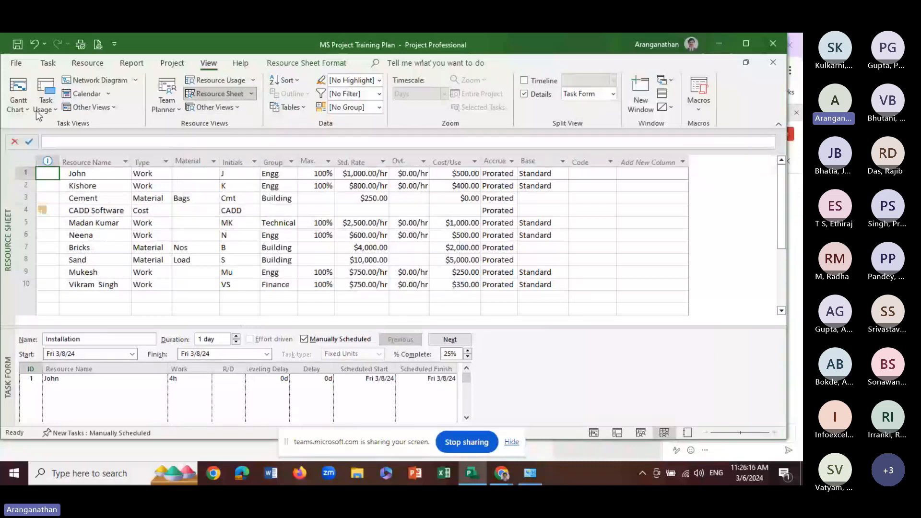
Return to the Gantt Chart and show the Resource Form in the details pane for the Get the request task
click(33, 111)
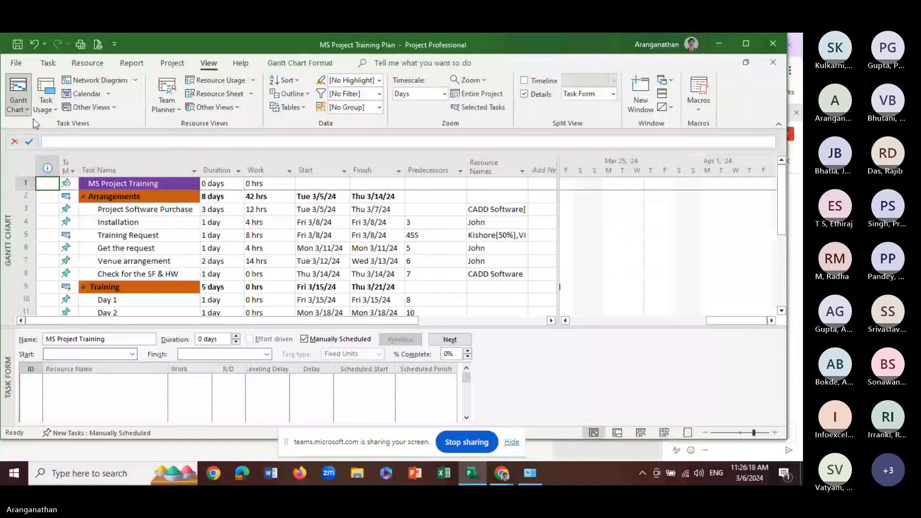
click(171, 248)
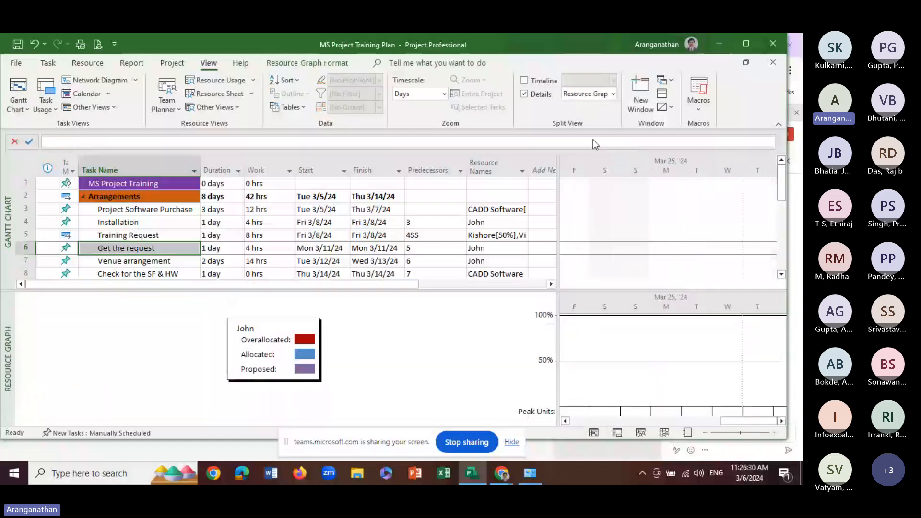
click(587, 93)
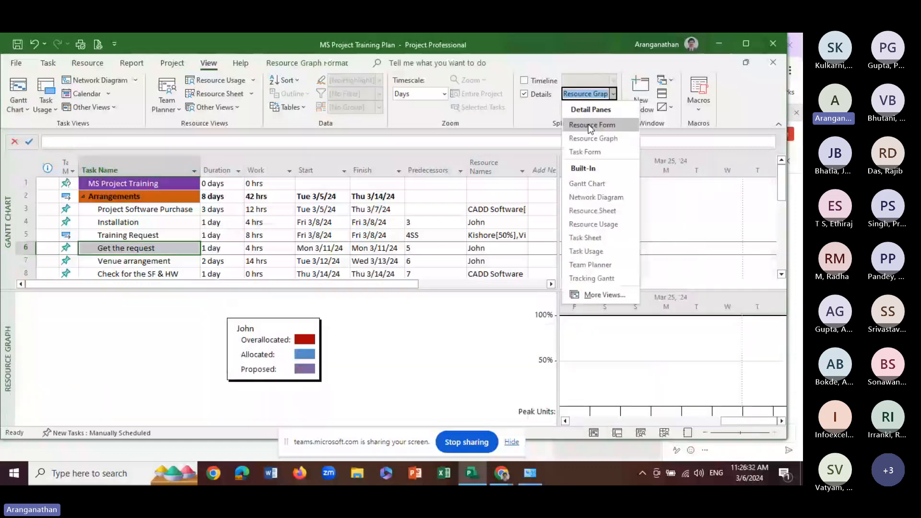
click(588, 125)
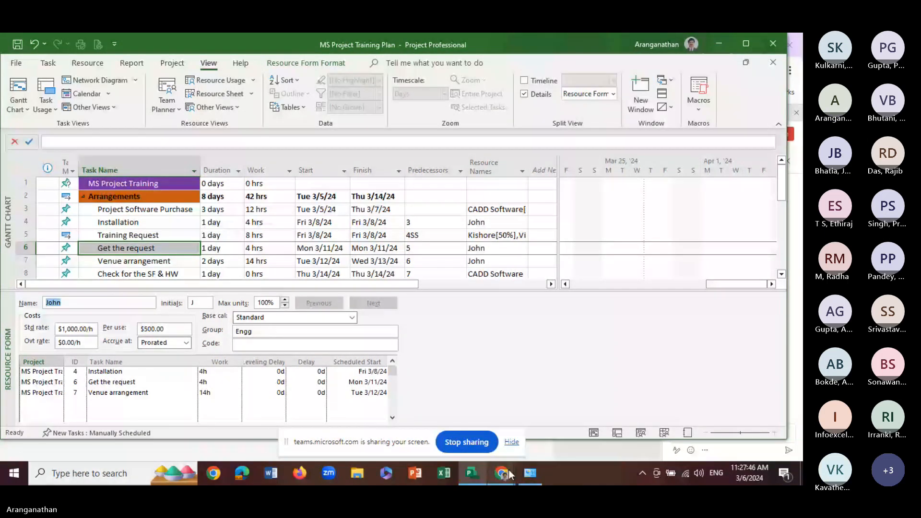
Check the participants in the Microsoft Teams meeting and return to Project
mouse_move(510, 474)
click(464, 444)
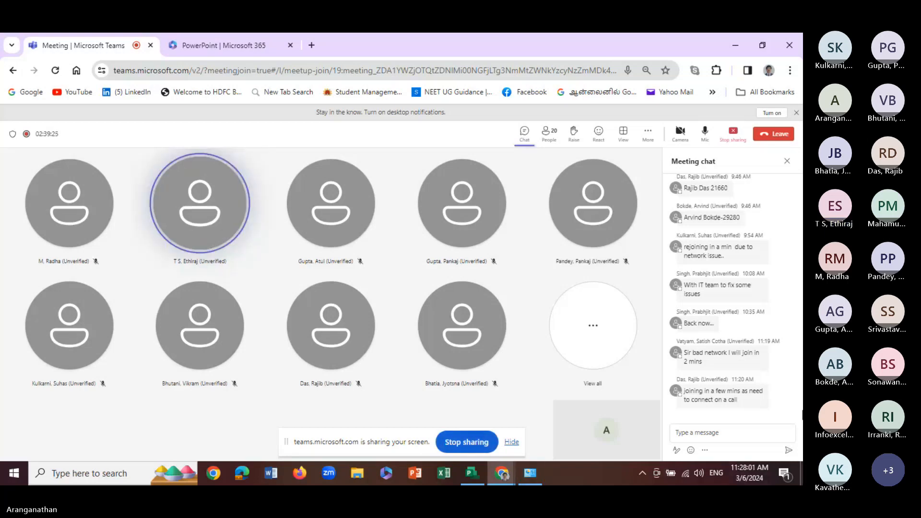
mouse_move(530, 472)
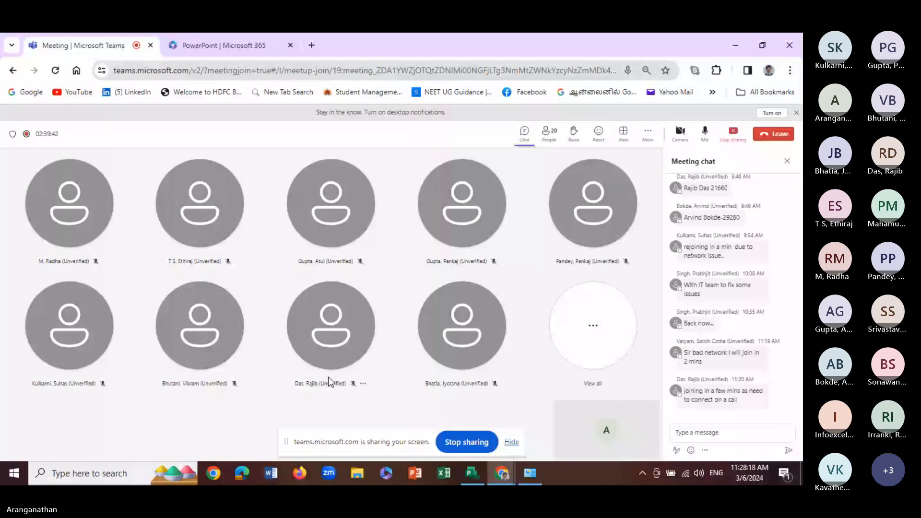
click(787, 160)
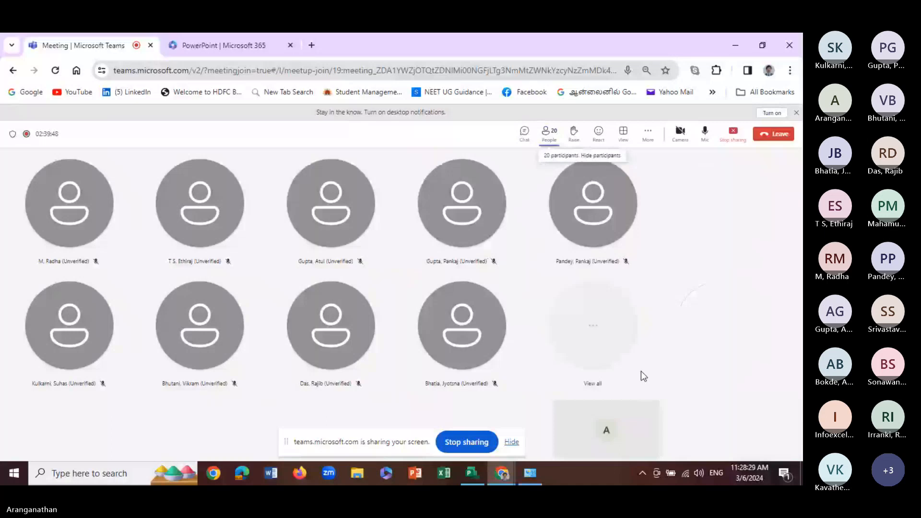
click(469, 474)
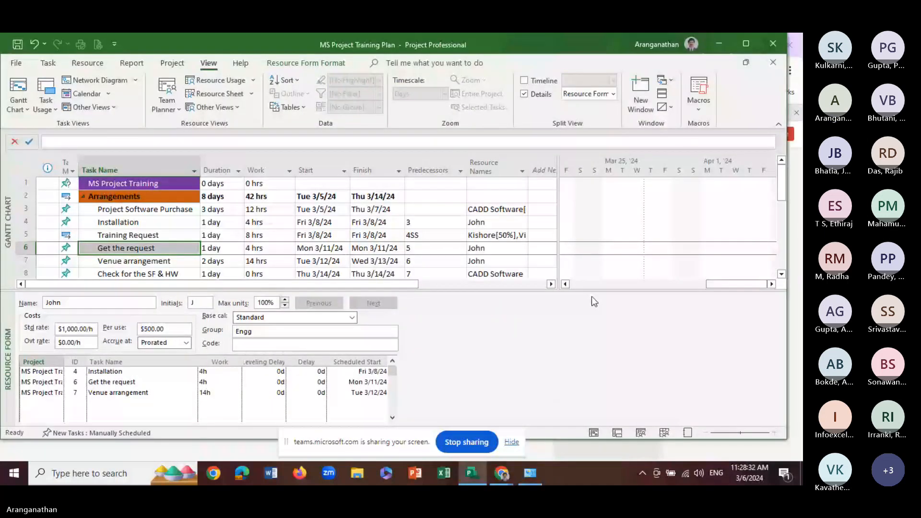
Remove the Resource Form details pane from below the Gantt Chart
drag(594, 290, 595, 346)
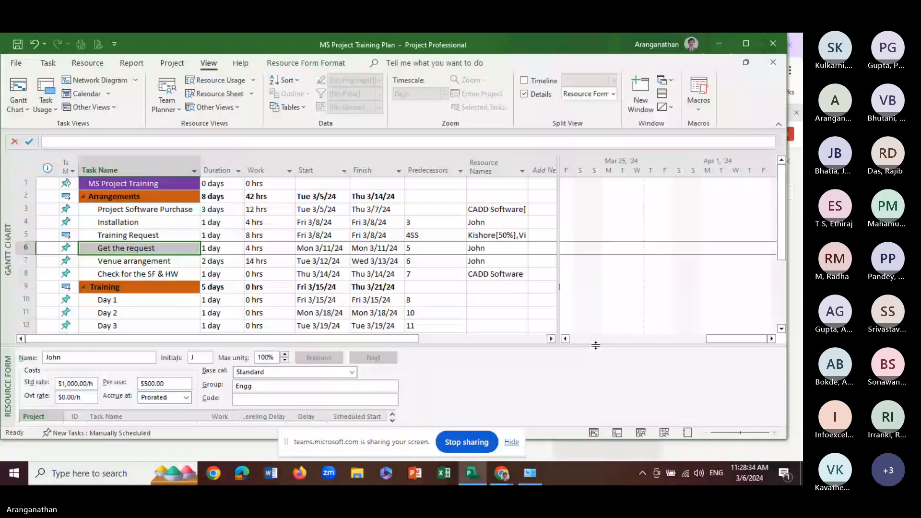
double_click(595, 345)
click(214, 286)
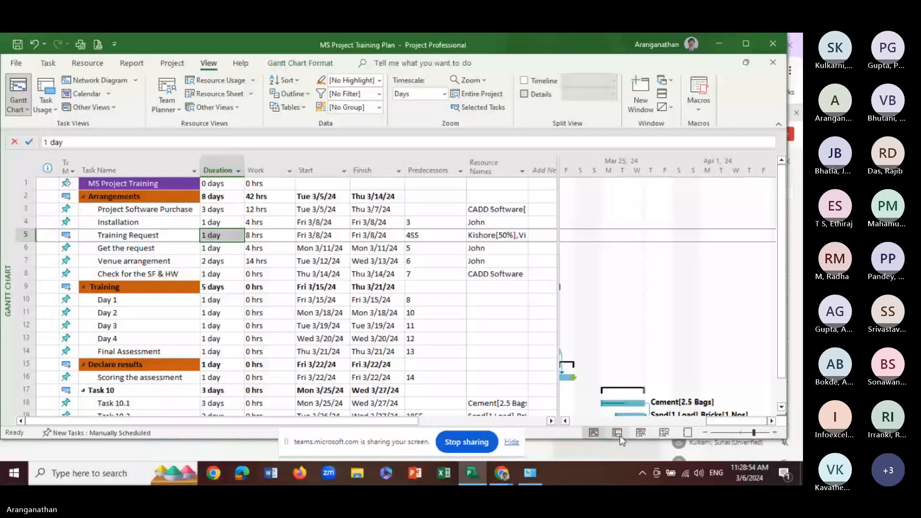
Review the task assignments in the Task Usage and Team Planner views and return to the Gantt Chart
key(ctrl)
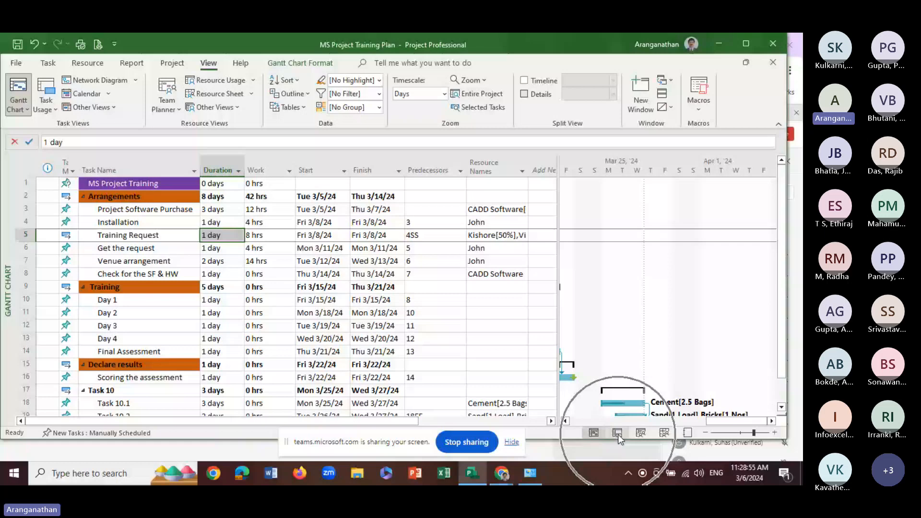
click(617, 433)
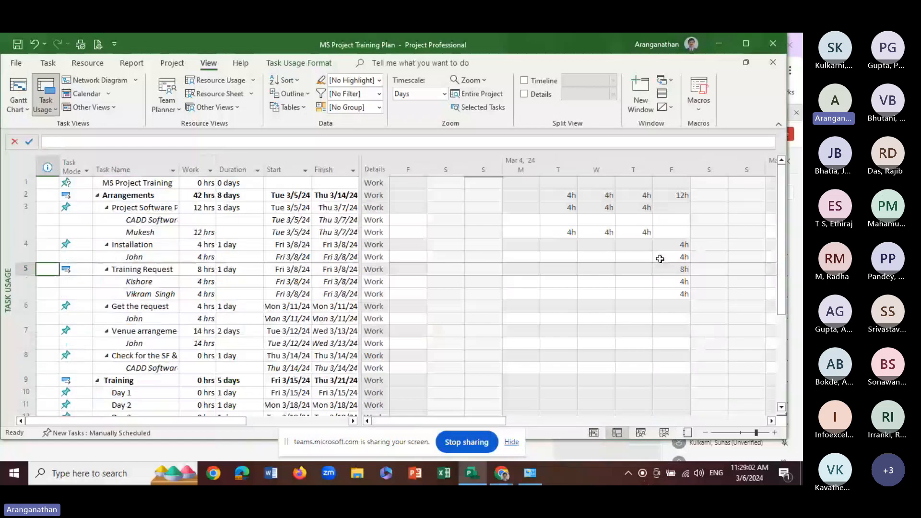
click(643, 433)
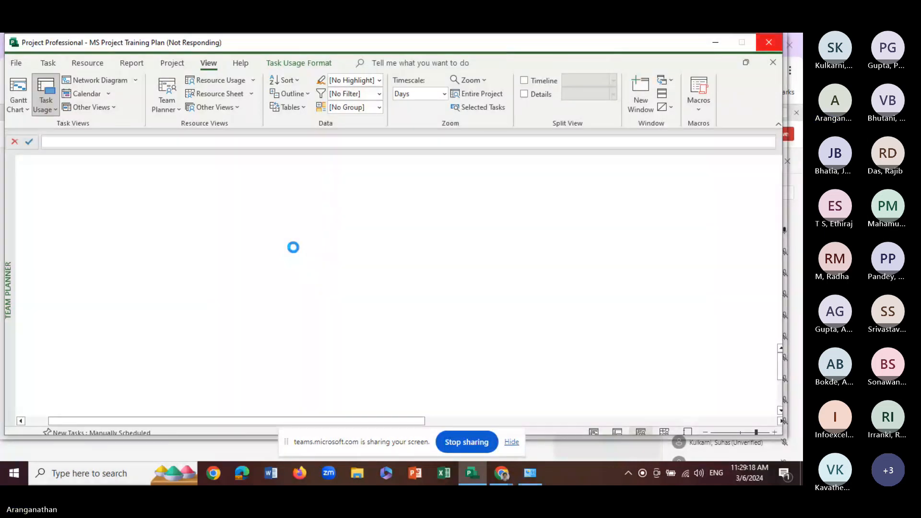
key(ctrl)
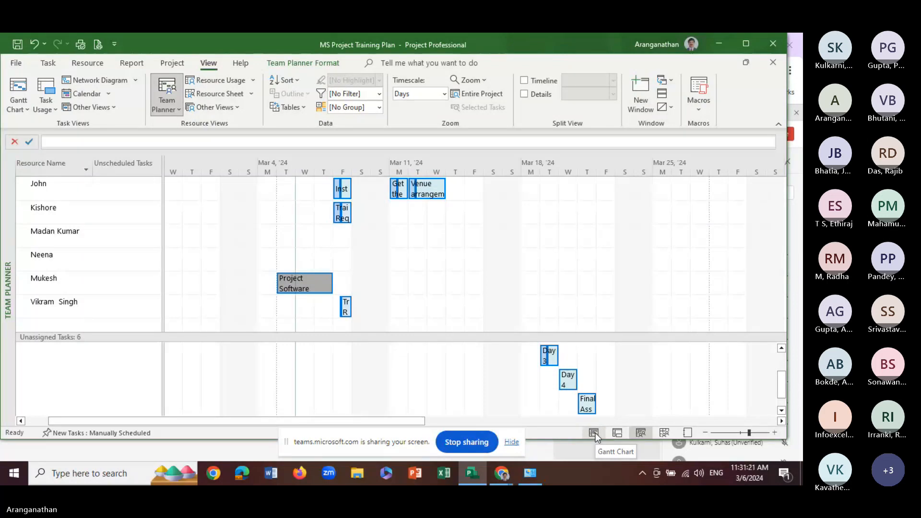
key(alt+Tab)
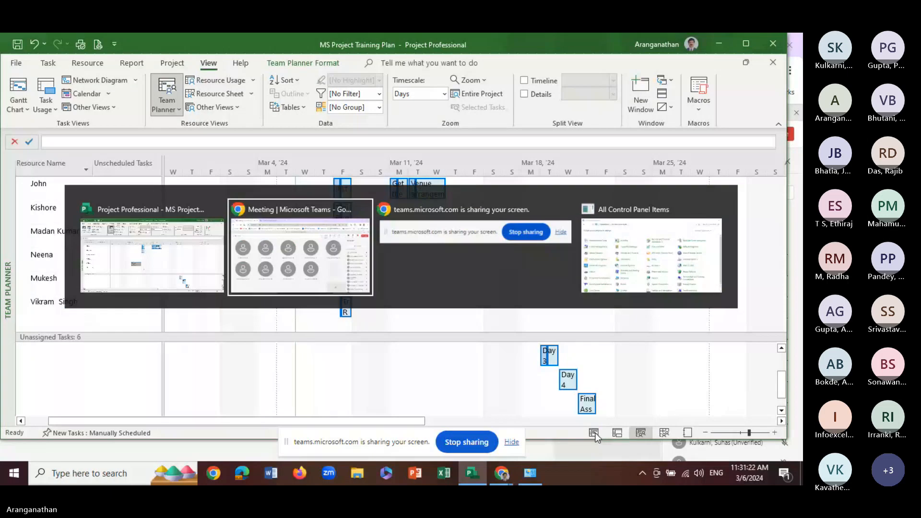
key(Escape)
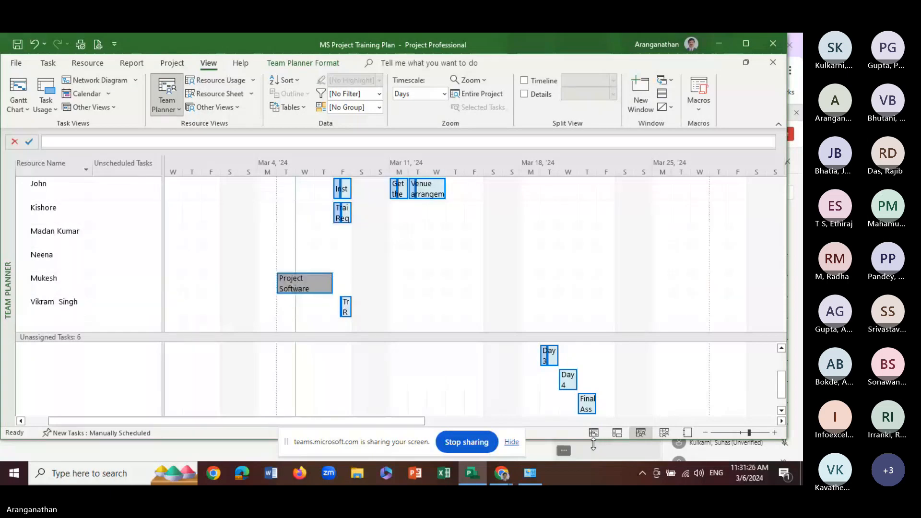
click(594, 433)
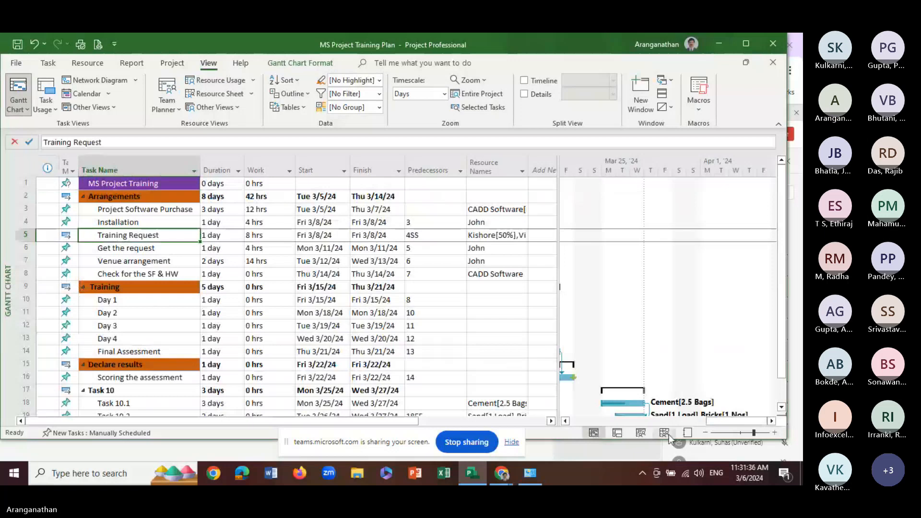
Check the Resource Sheet in a maximized window and return to the Gantt Chart
click(665, 433)
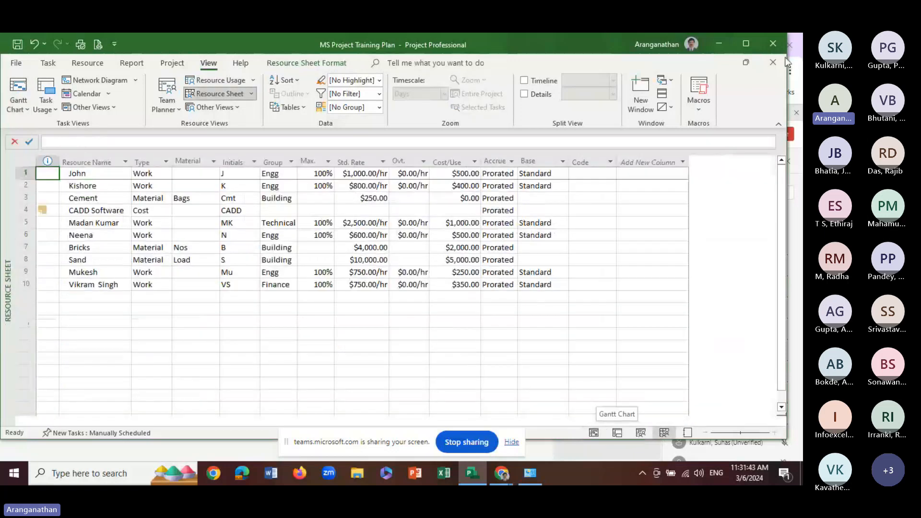
click(746, 44)
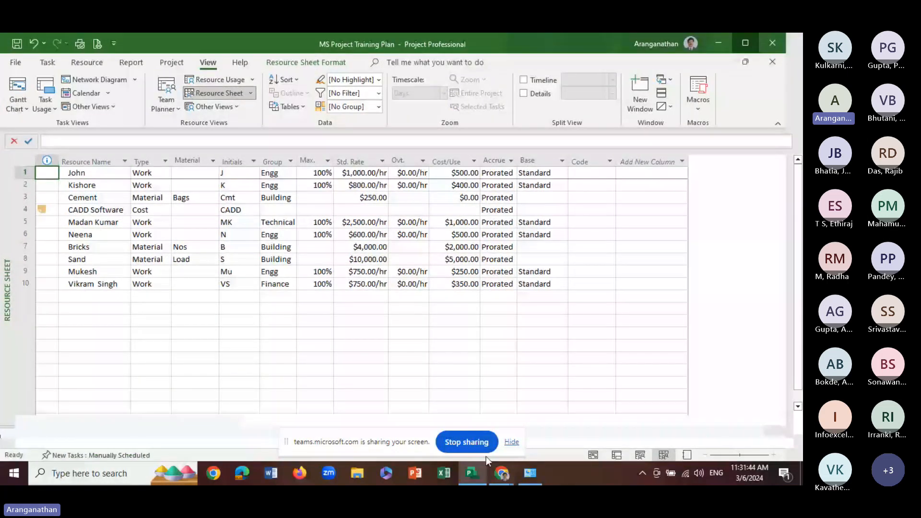
click(615, 455)
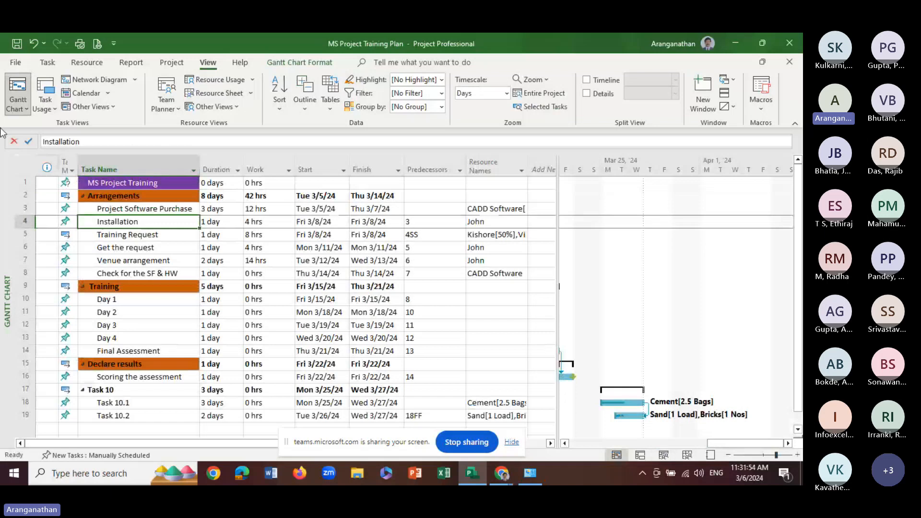
Show the project's tasks in the Calendar view and look through the weeks around March 2024
click(107, 94)
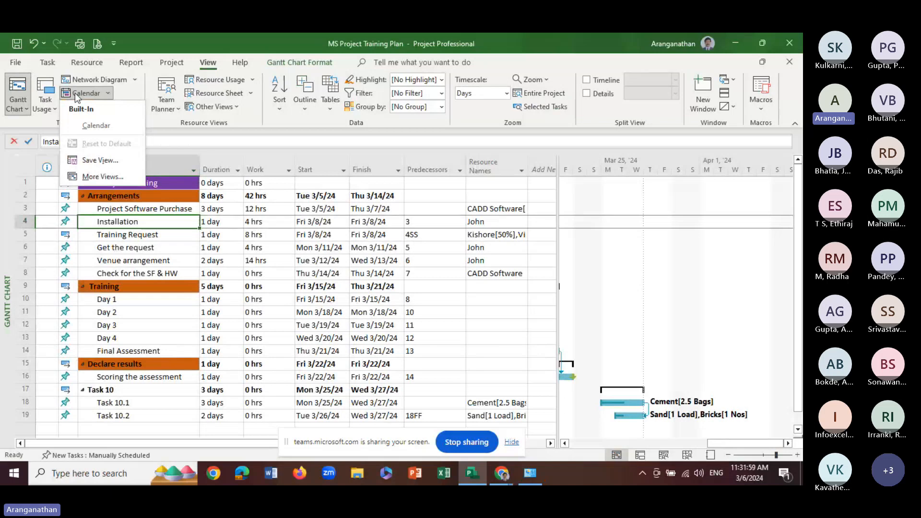
click(91, 127)
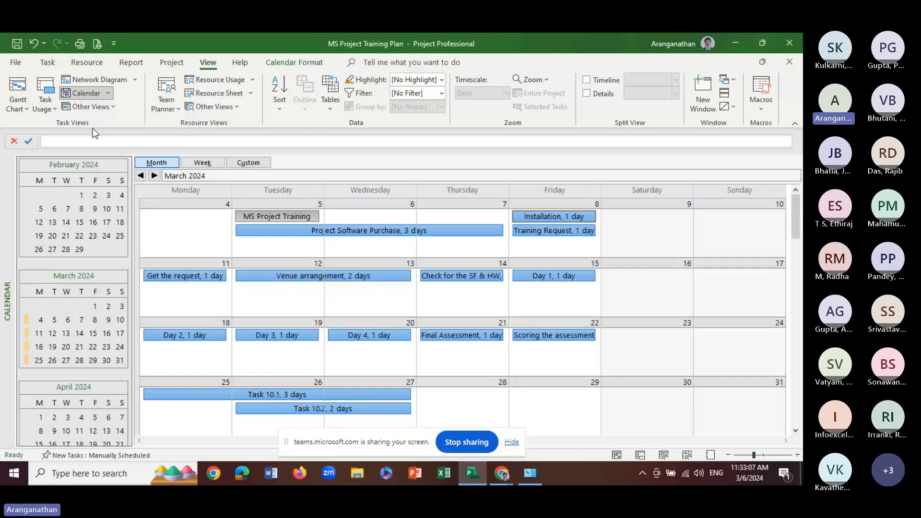
click(14, 87)
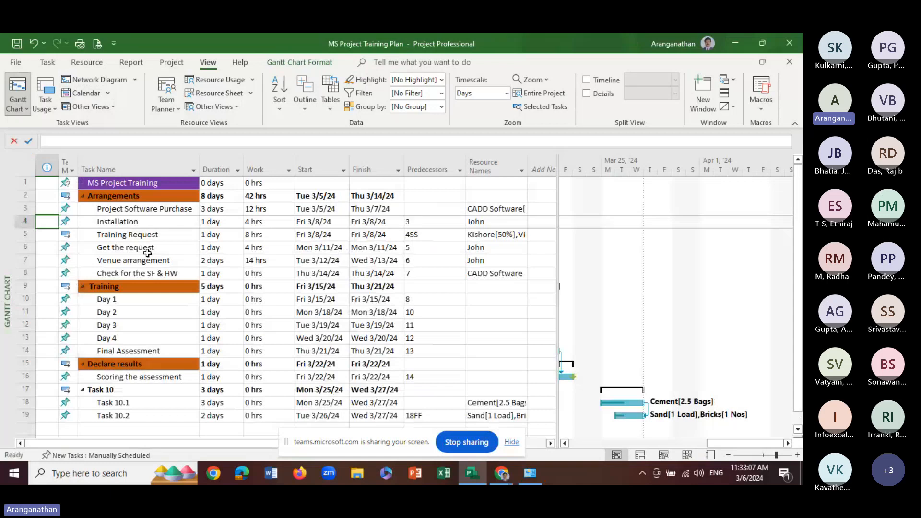
click(87, 94)
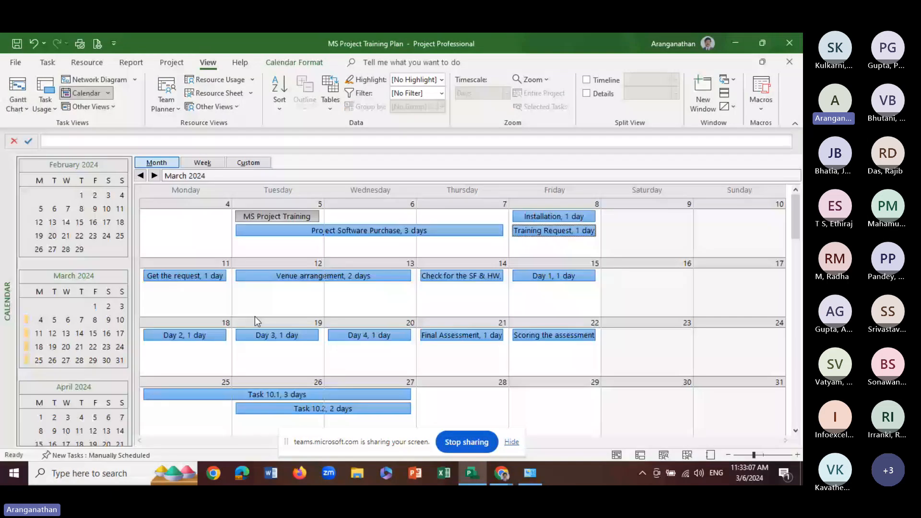
scroll(307, 324, down, 3)
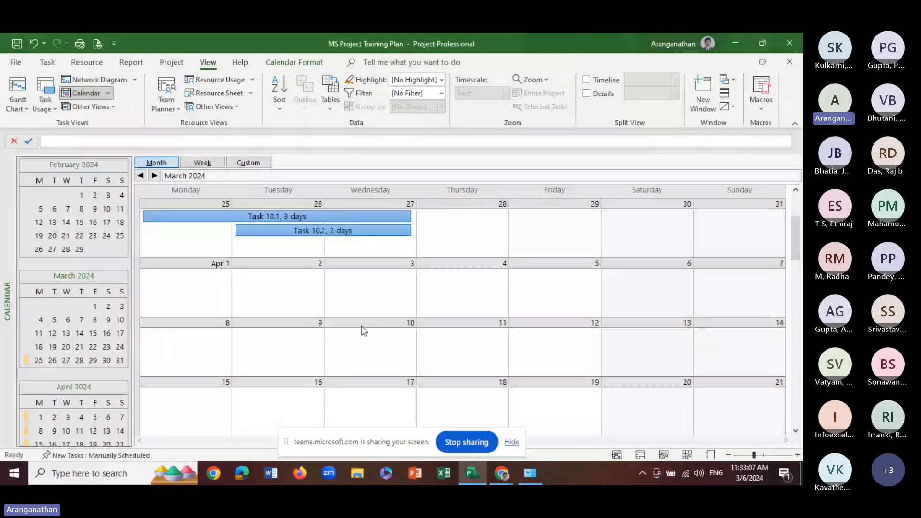
scroll(361, 326, up, 5)
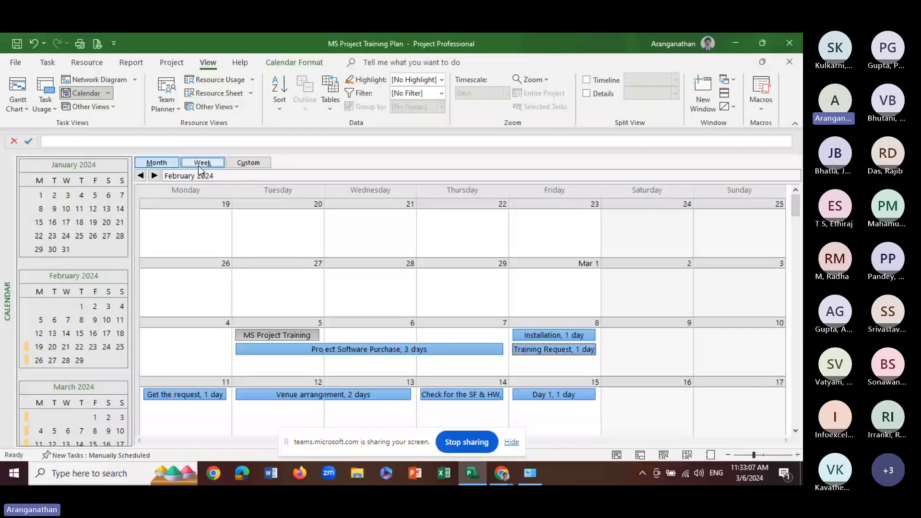
Compare the Calendar view's week and month layouts, browsing the earlier months, and return to the Gantt Chart
click(202, 163)
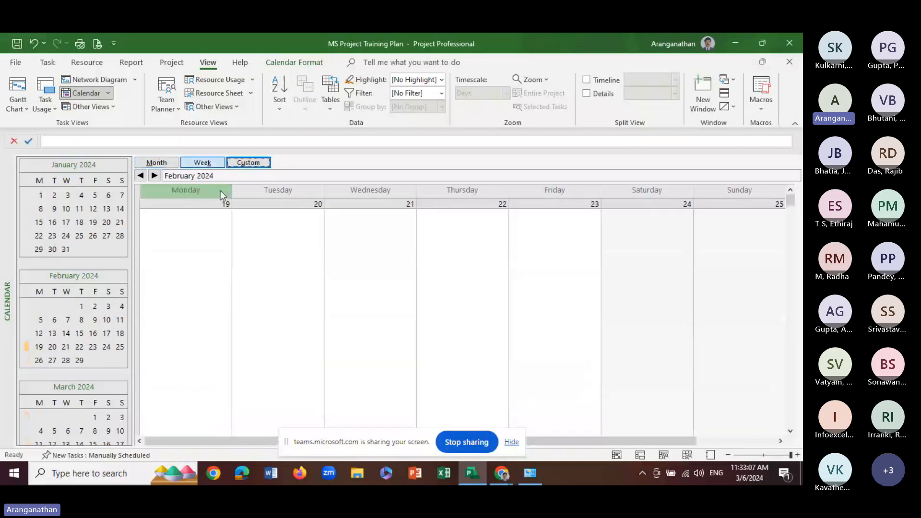
click(146, 164)
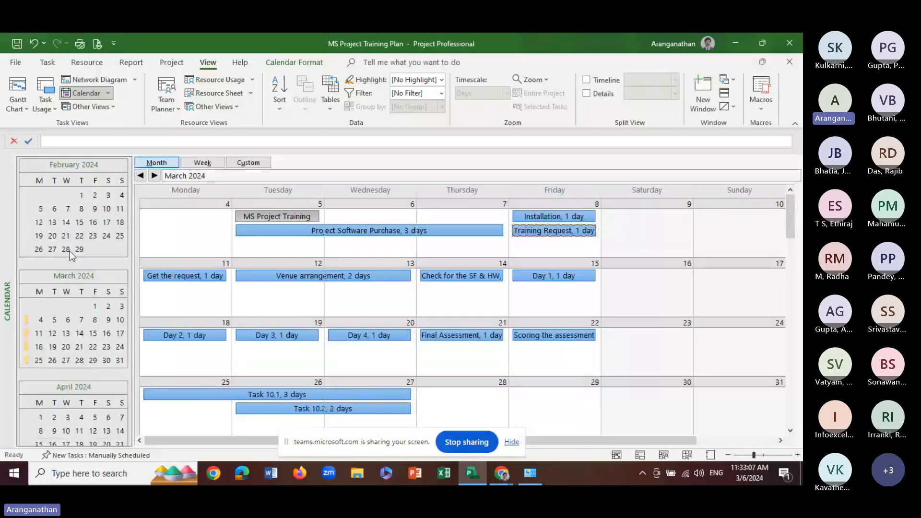
click(70, 252)
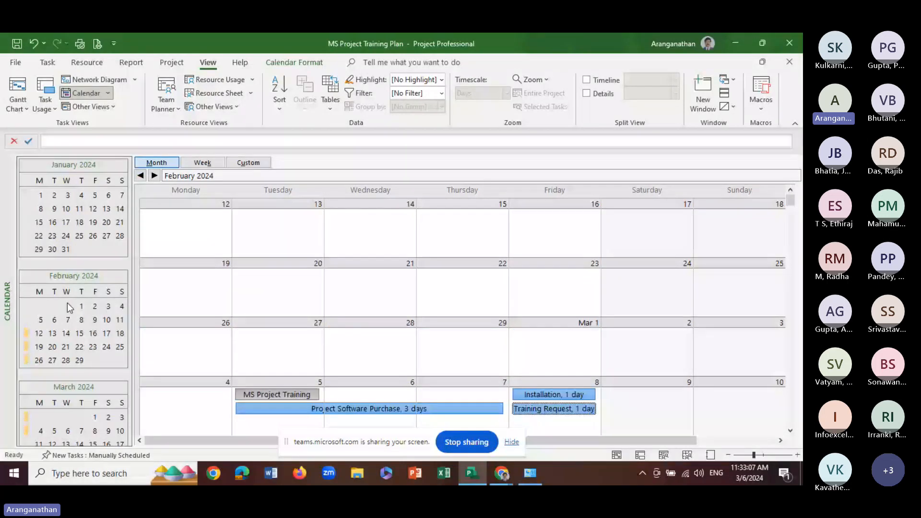
click(67, 303)
scroll(71, 300, up, 3)
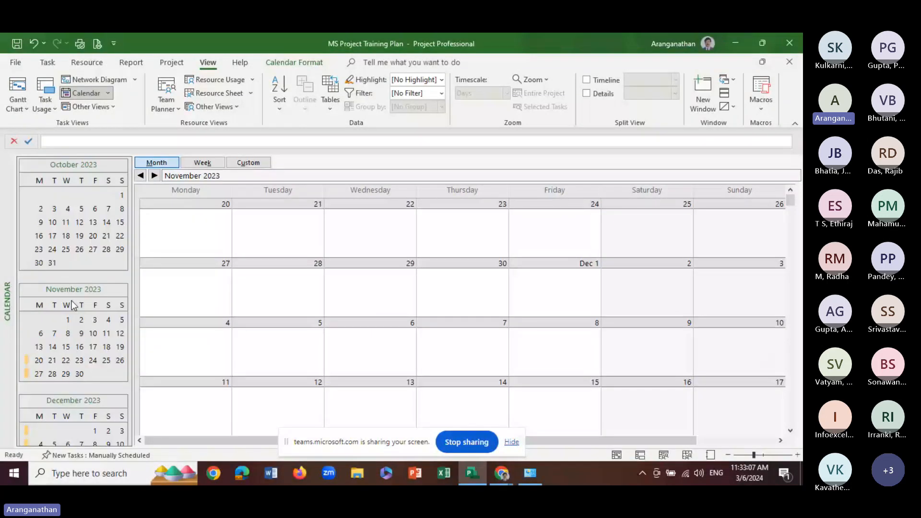
scroll(72, 305, up, 1)
click(18, 91)
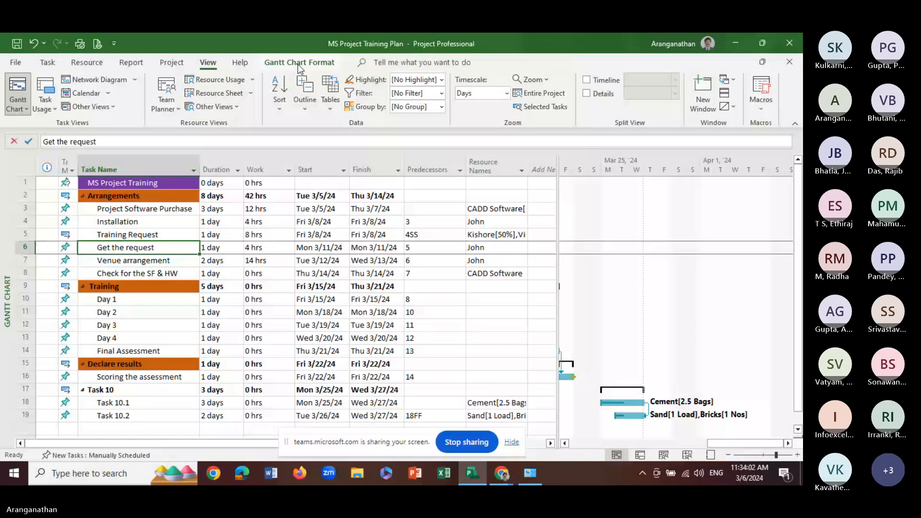
click(173, 62)
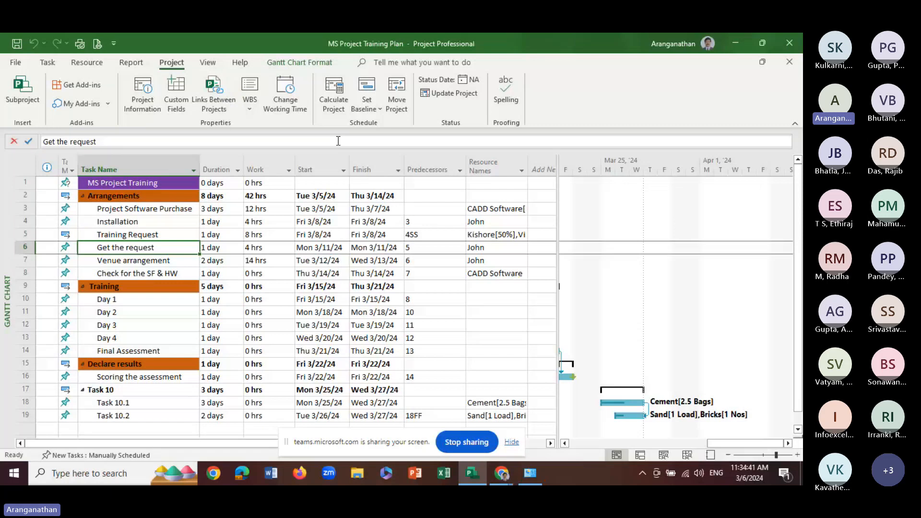
key(Up)
key(Up)
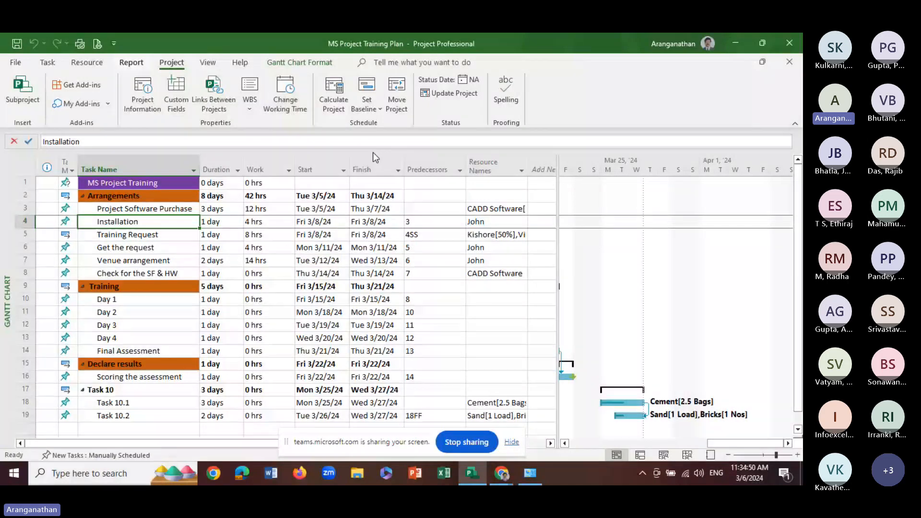
click(87, 63)
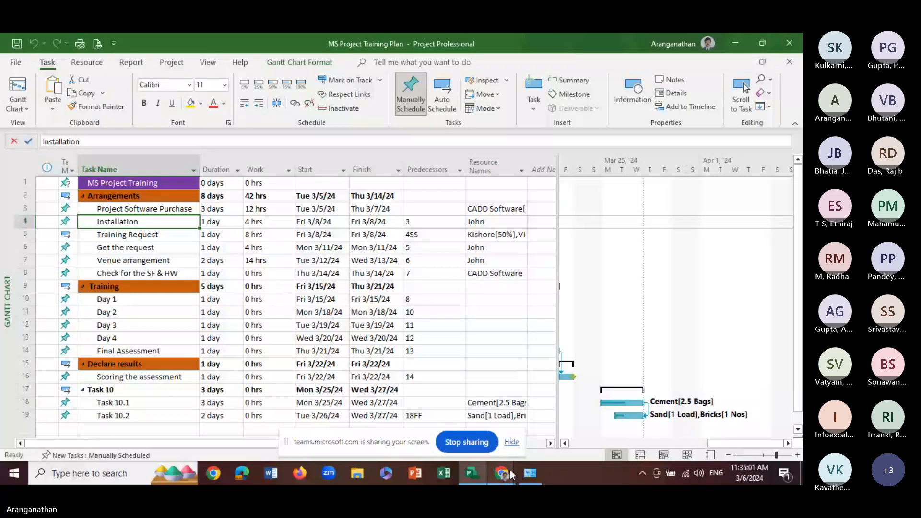
Examine the available calendars, exceptions and work weeks for the Standard project calendar in Change Working Time
click(171, 63)
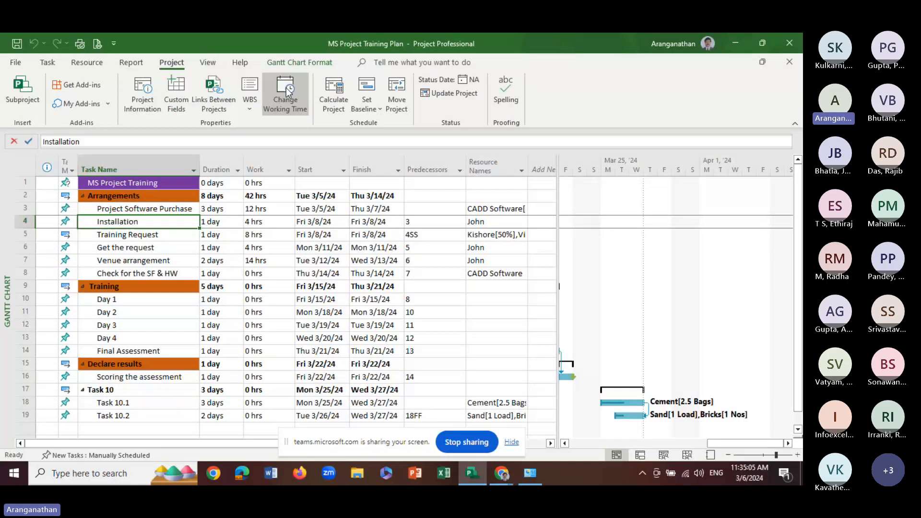
click(286, 88)
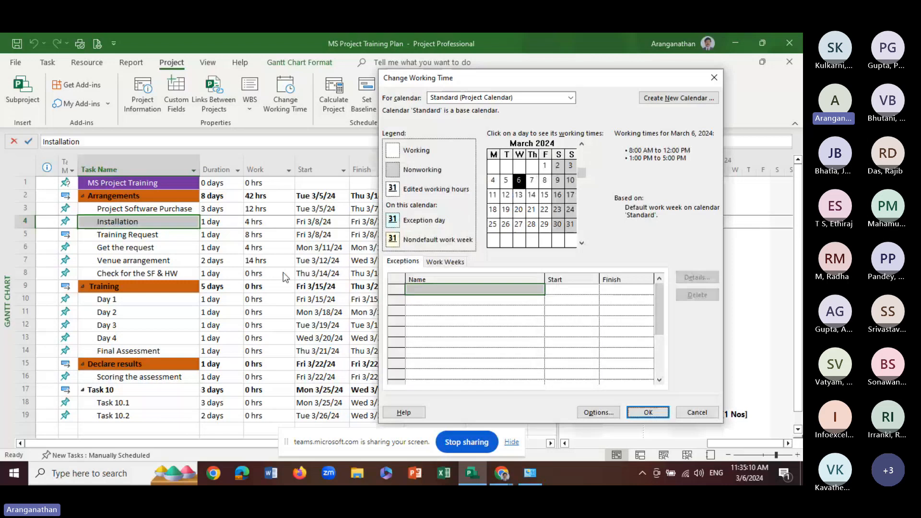
click(552, 99)
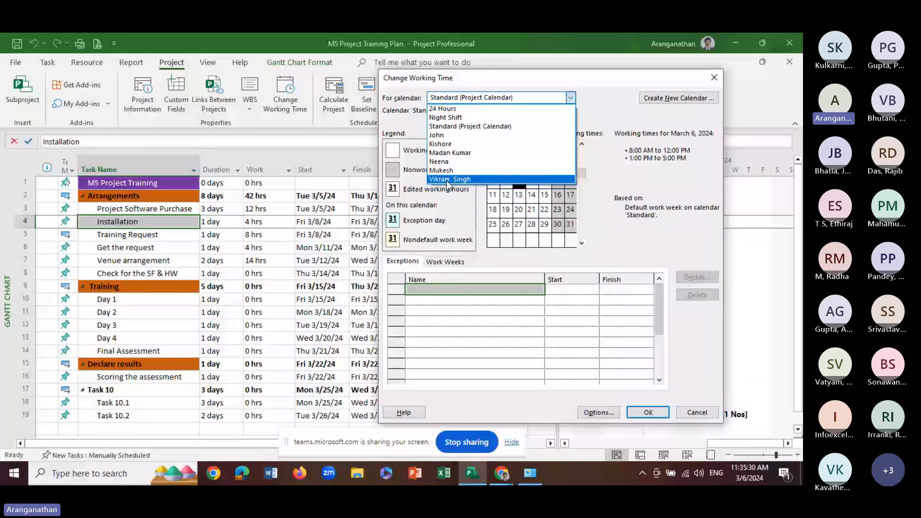
click(442, 127)
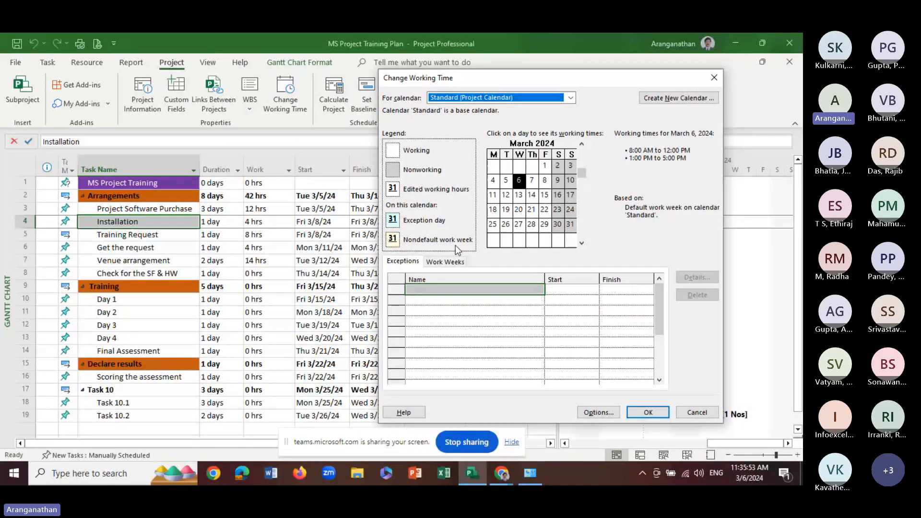
click(445, 261)
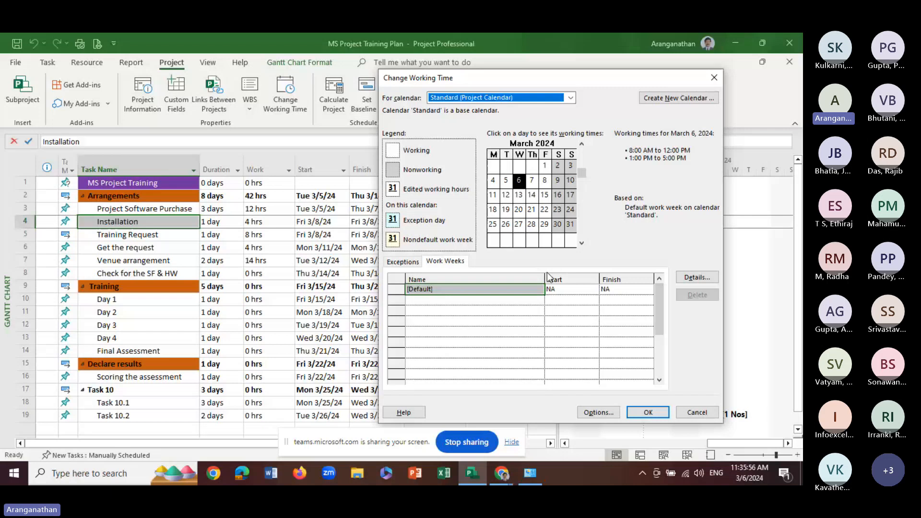
click(403, 262)
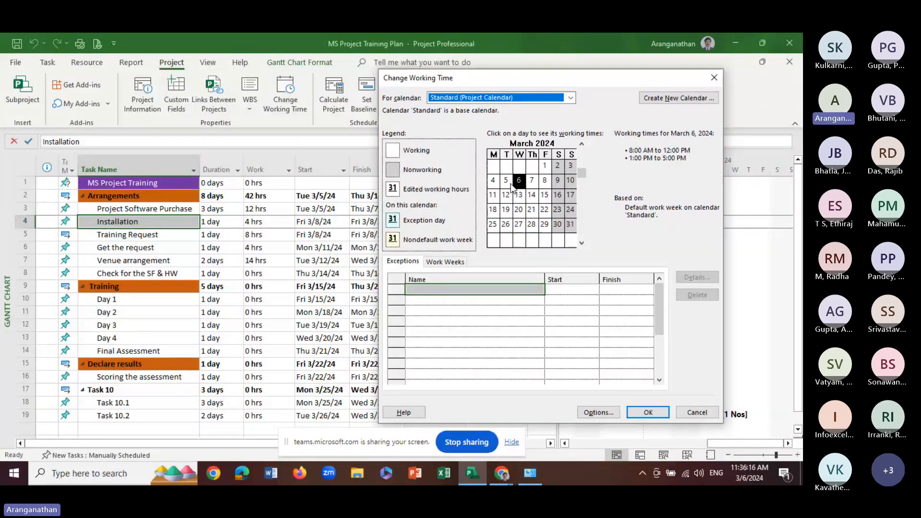
In the schedule options, set the project's default start time to 9:00 AM and default end time to 6:00 PM
click(597, 414)
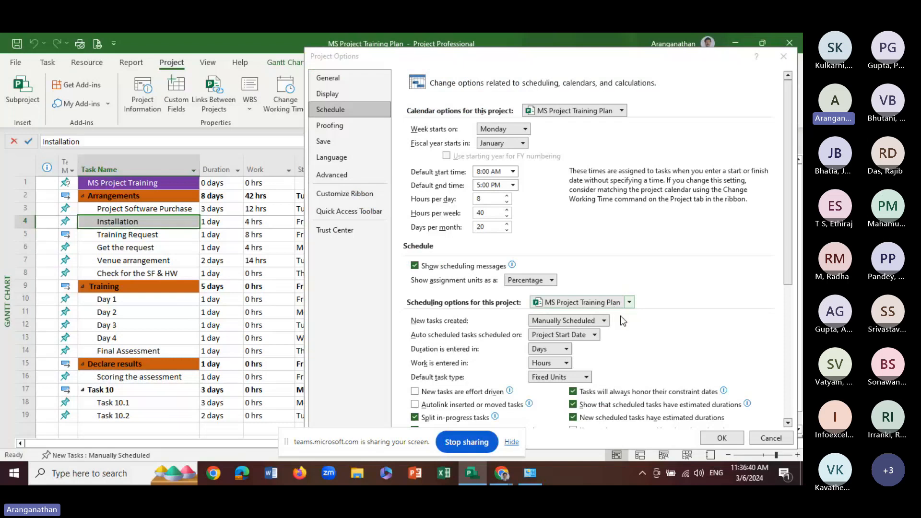
click(513, 172)
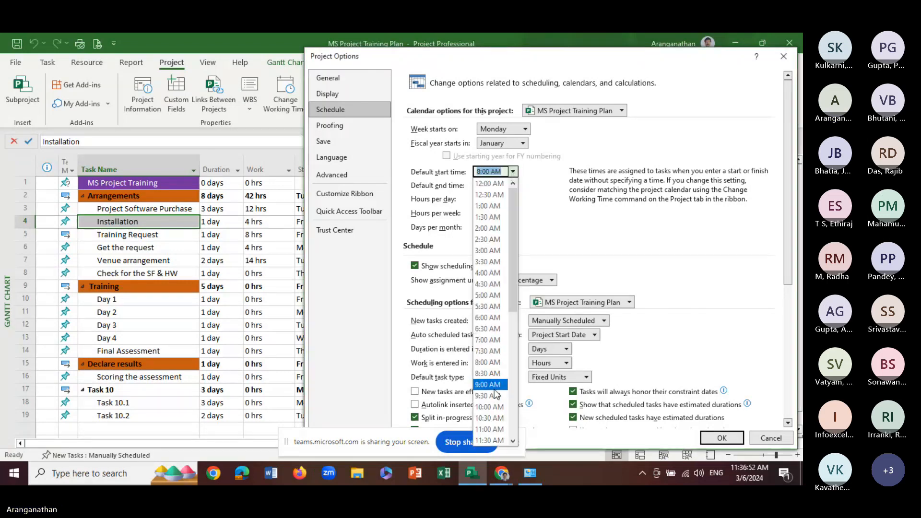
click(491, 360)
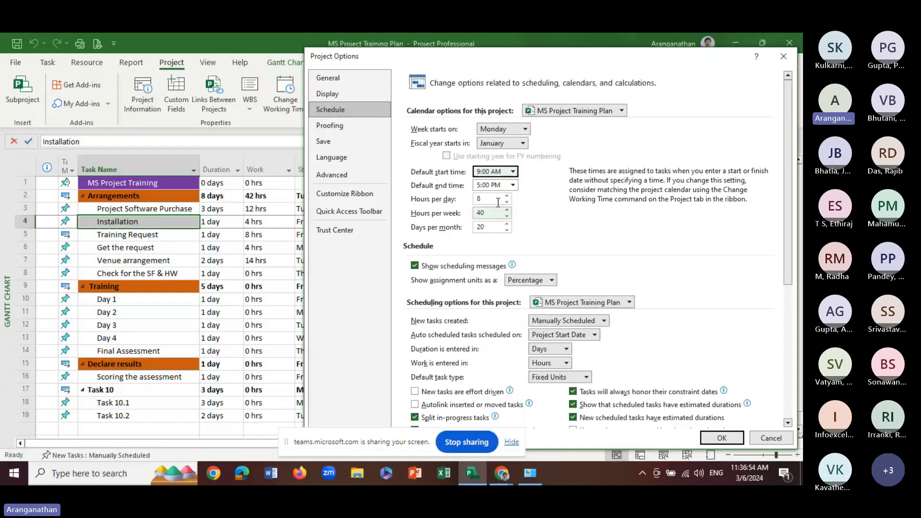
click(512, 185)
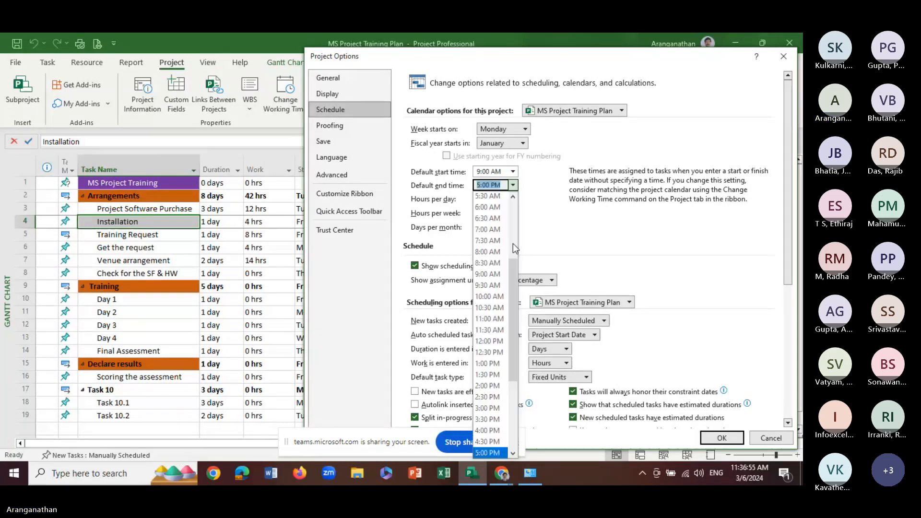
scroll(508, 448, down, 2)
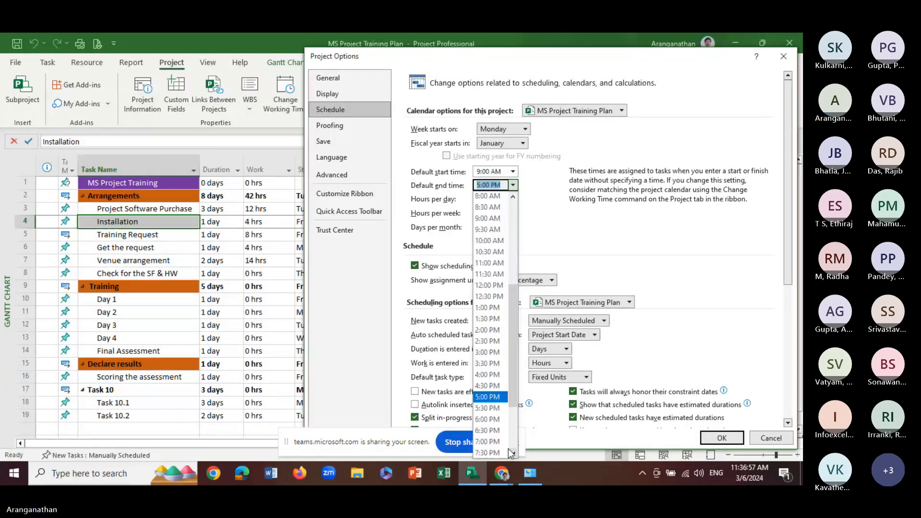
click(490, 423)
Examine the hours per day and week, days per month, fiscal year, duration and work units, and default task type options
click(495, 200)
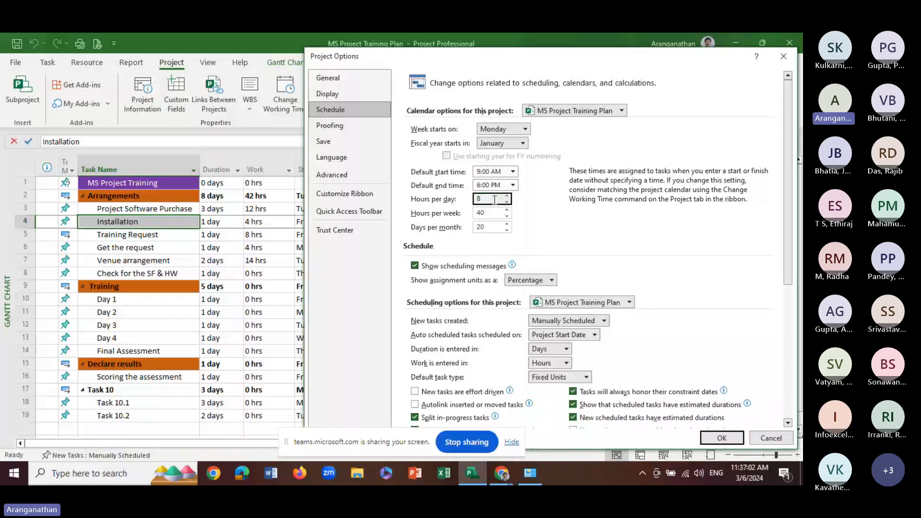
click(490, 213)
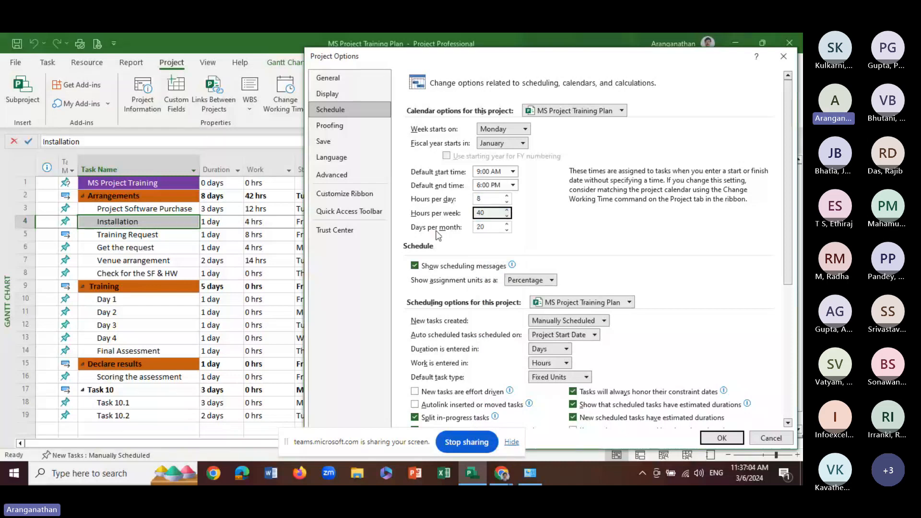
click(495, 228)
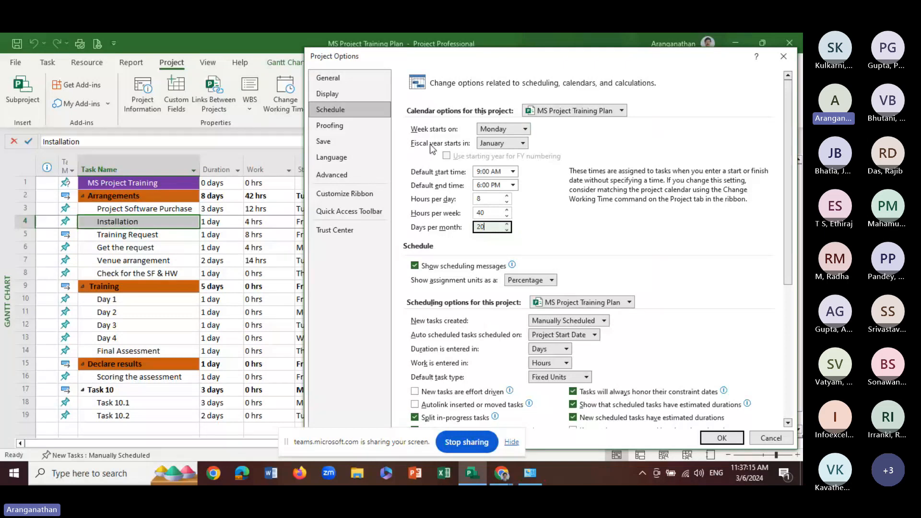
click(522, 143)
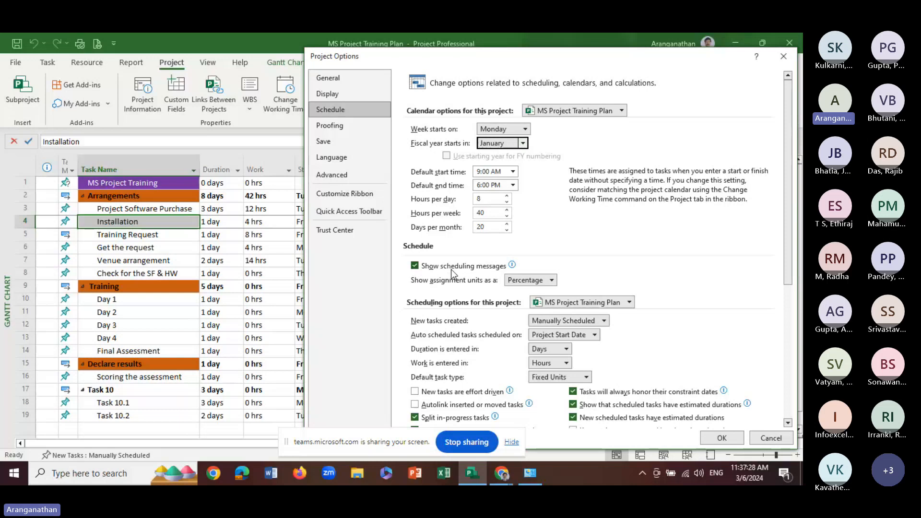
mouse_move(451, 270)
click(566, 348)
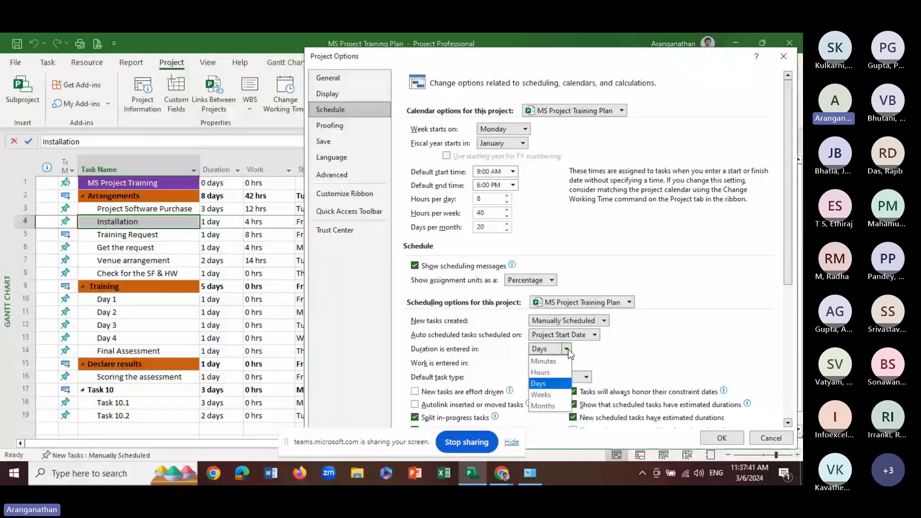
click(567, 349)
click(566, 364)
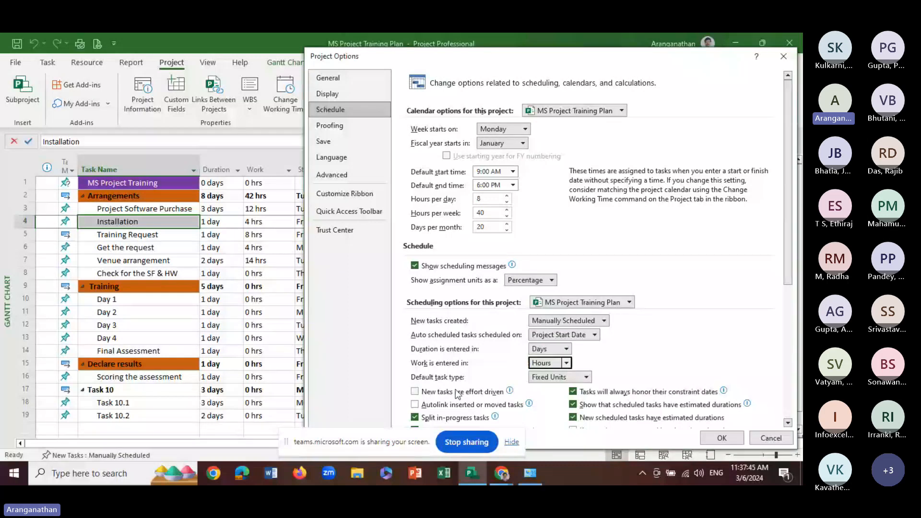
click(570, 381)
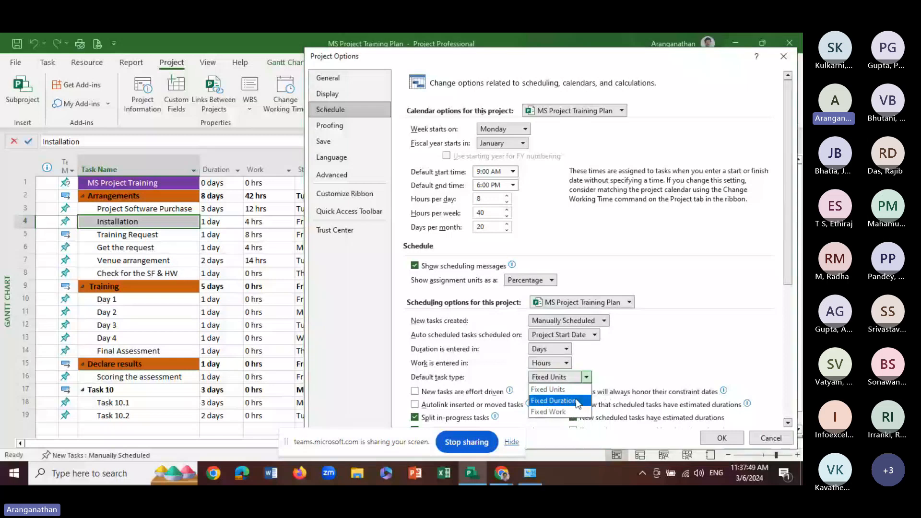
click(673, 351)
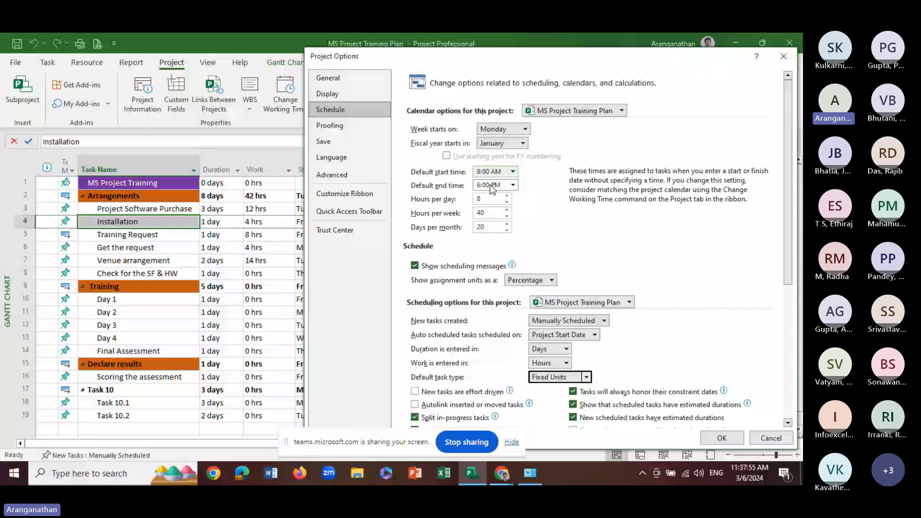
click(487, 212)
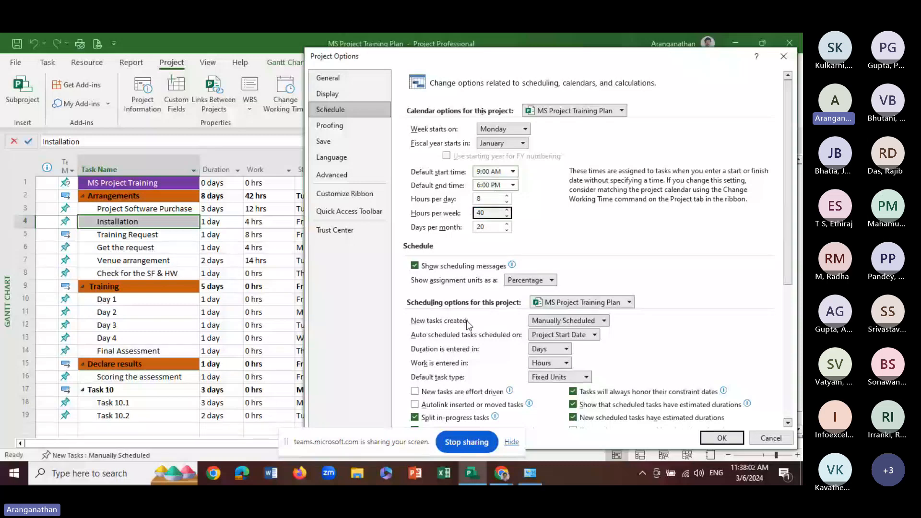
scroll(466, 320, down, 2)
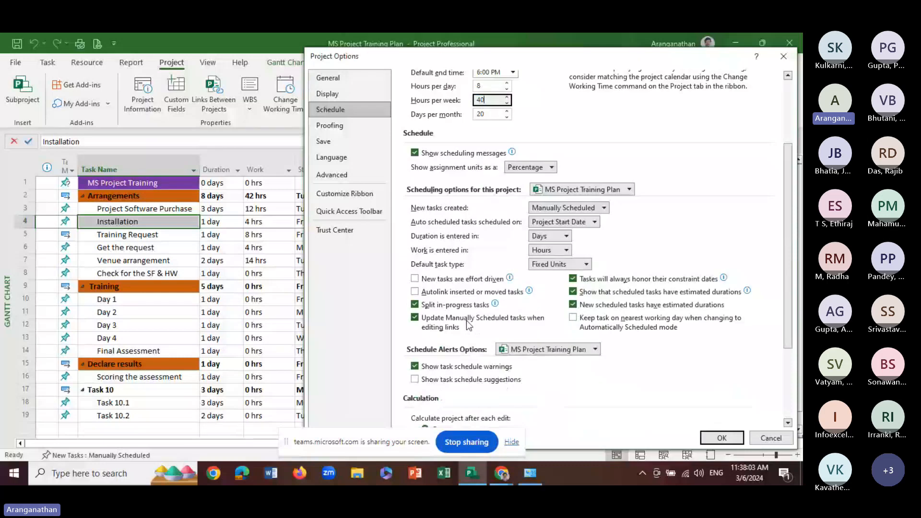
scroll(441, 172, up, 2)
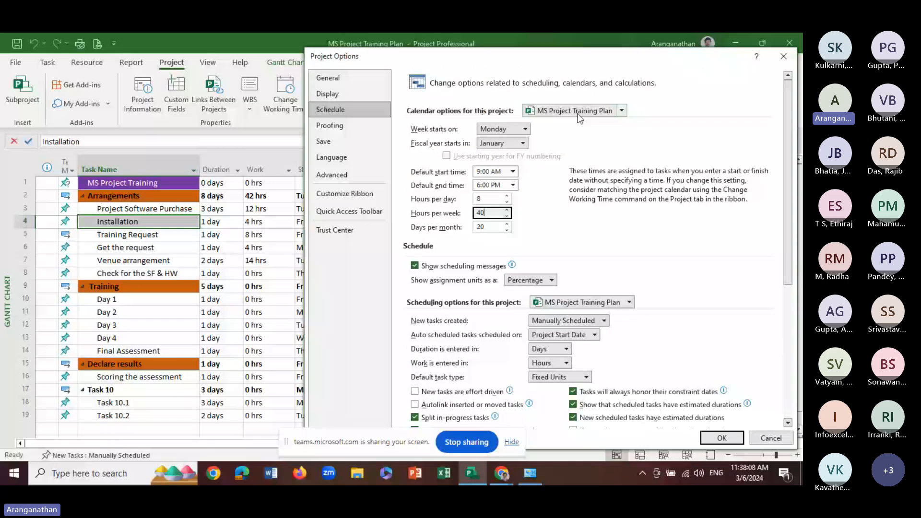
Keep MS Project Training Plan as the project the calendar options apply to, and save the schedule options
click(621, 111)
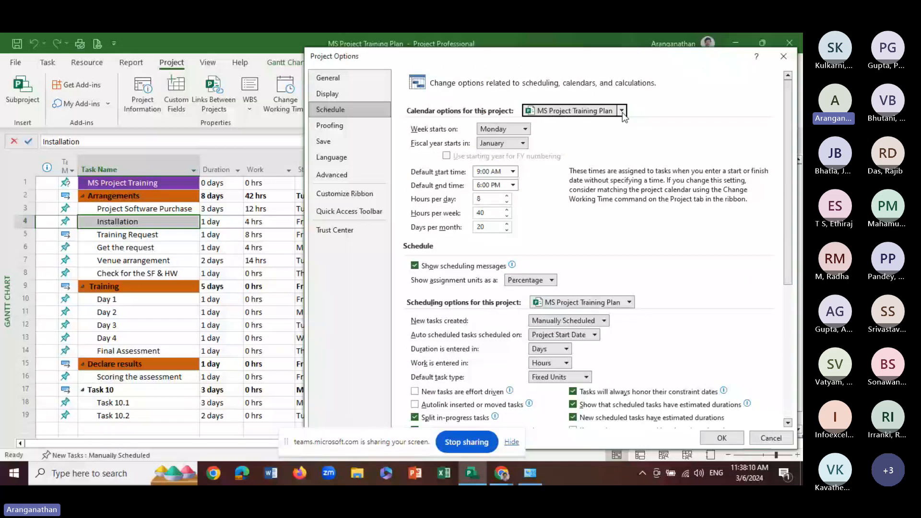
click(623, 112)
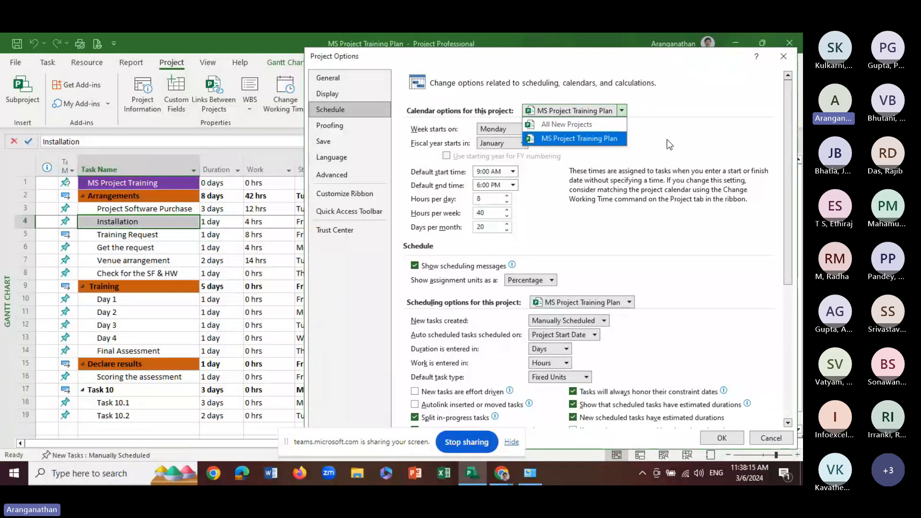
click(600, 139)
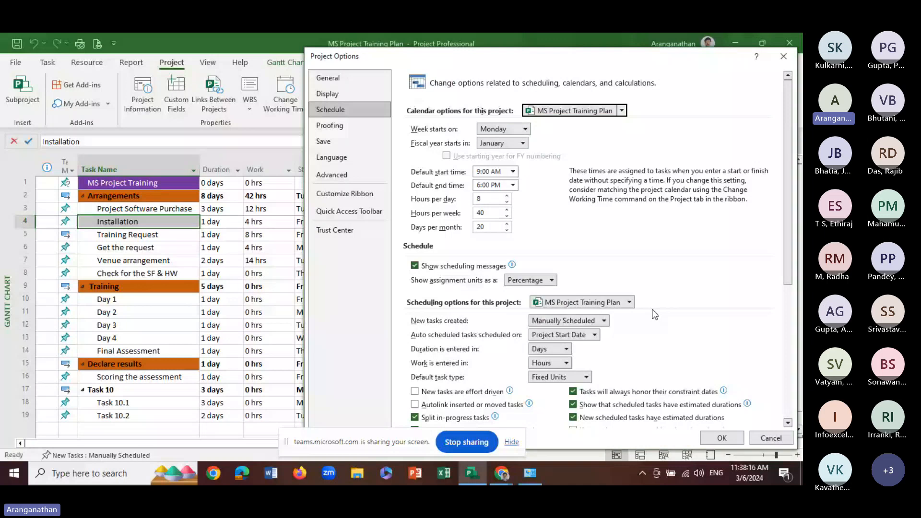
click(722, 441)
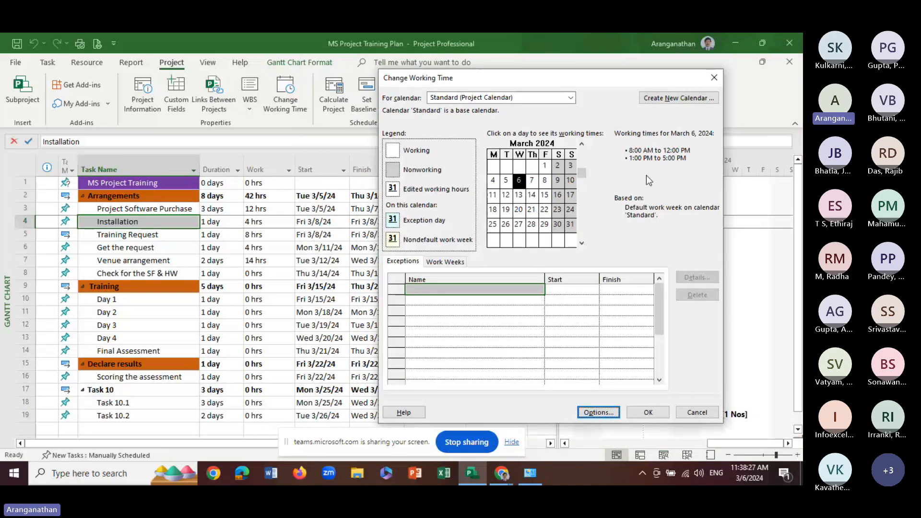
Check the Standard calendar's working times for March 7, 2024 against the default start and end times in the schedule options
click(532, 181)
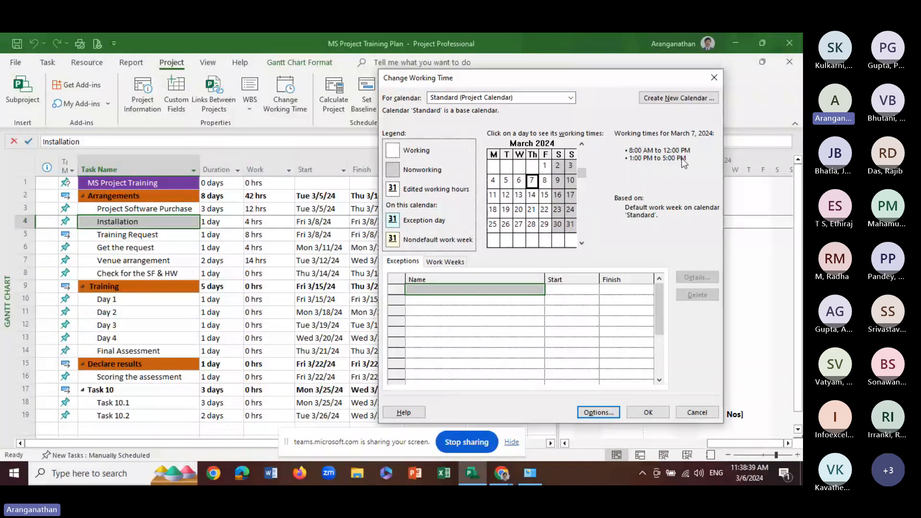
click(613, 415)
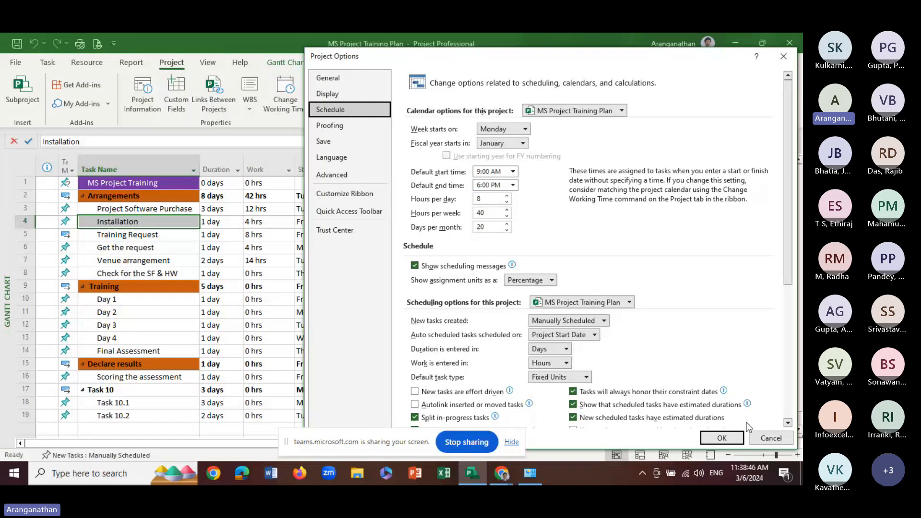
click(771, 438)
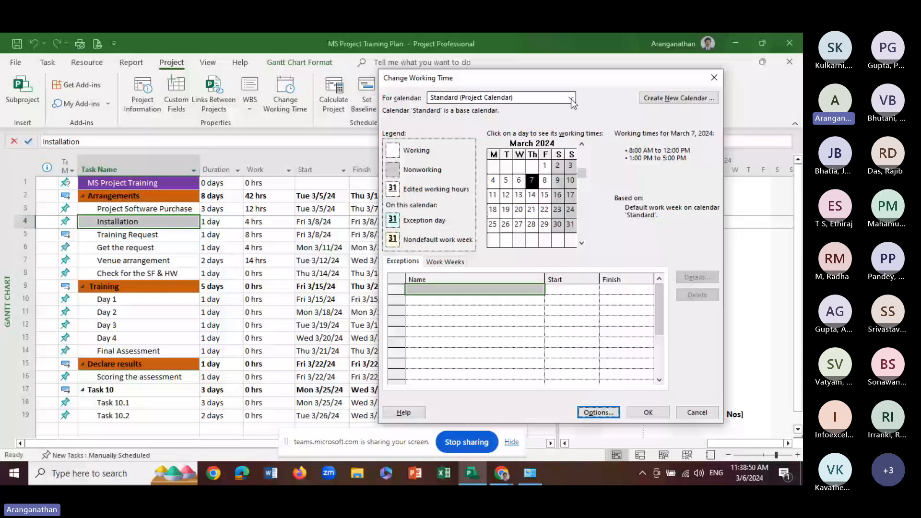
Create a new base calendar named My_Calendar as a copy of the Standard calendar
click(657, 98)
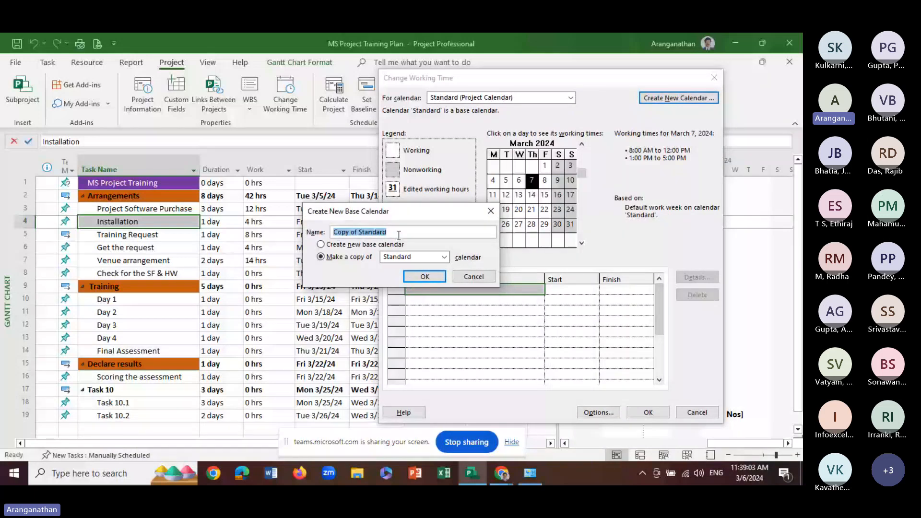
text(My)
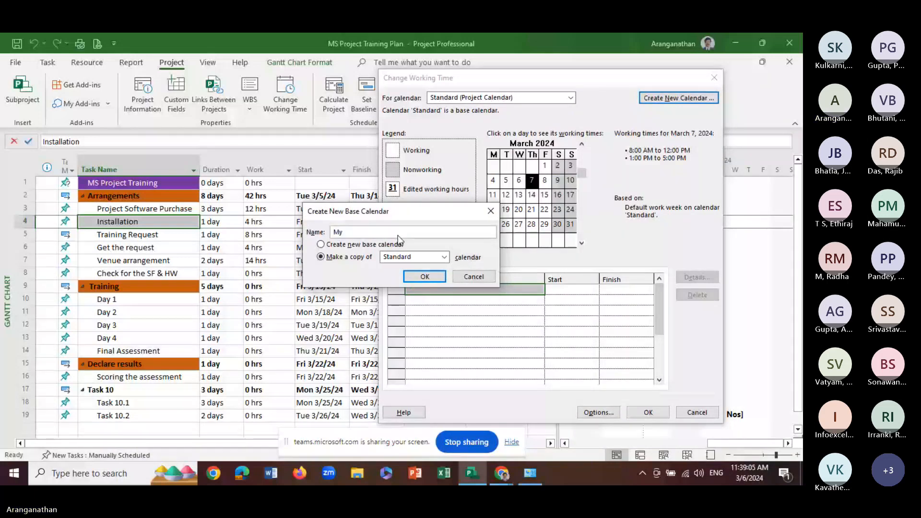
text(_Calendar)
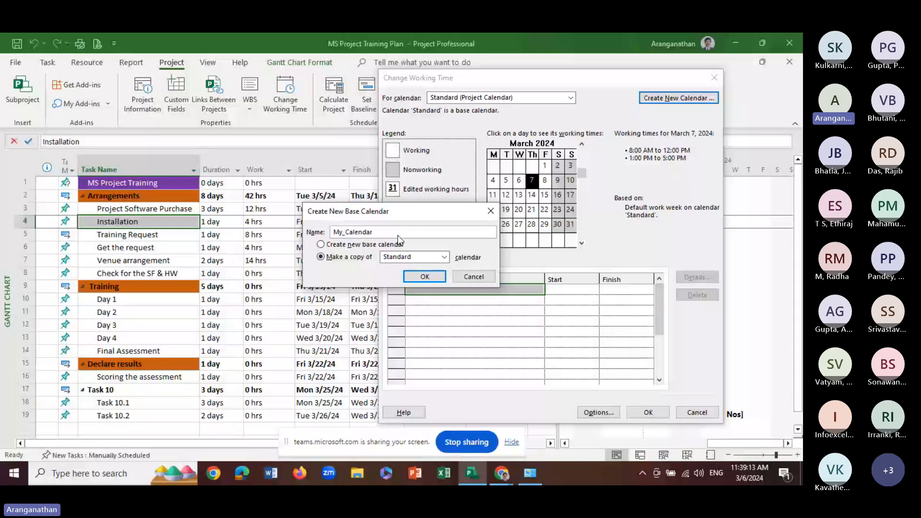
click(445, 258)
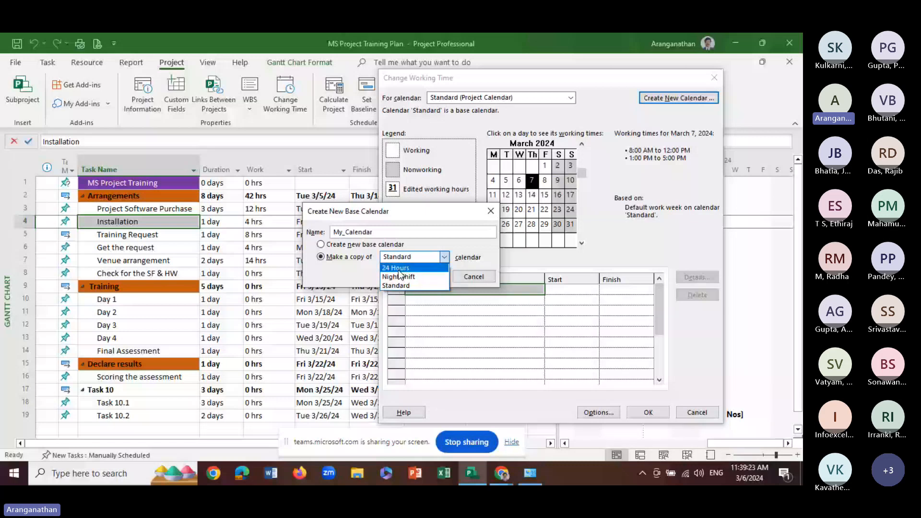
click(396, 238)
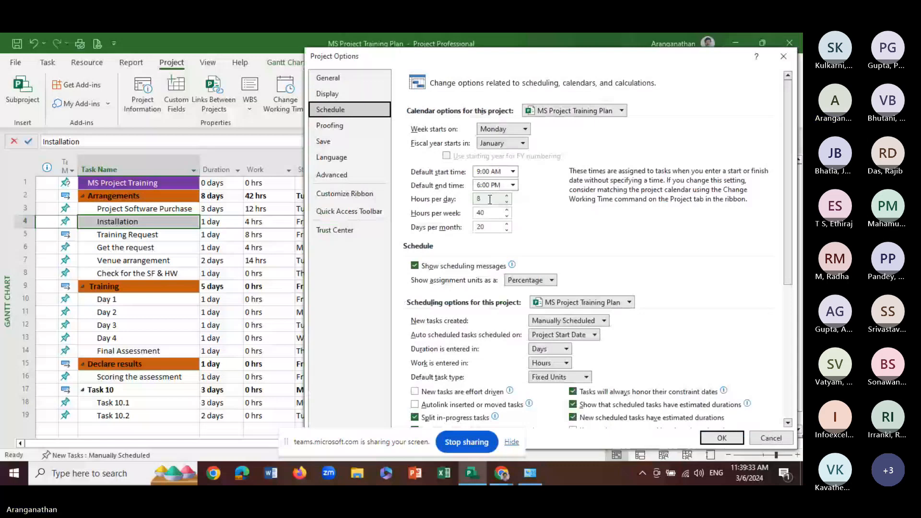
Check the schedule options for the new calendar, leave them without changes, and save the Change Working Time settings
drag(583, 57, 354, 43)
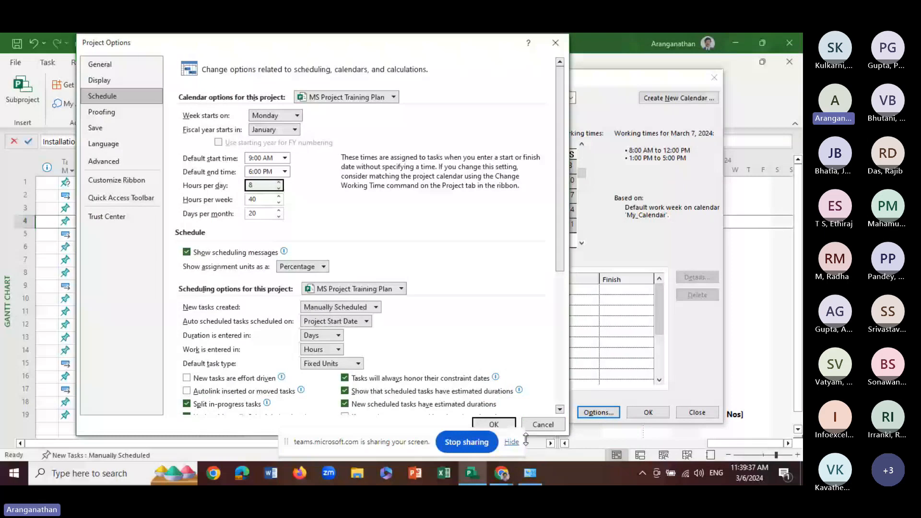
click(543, 425)
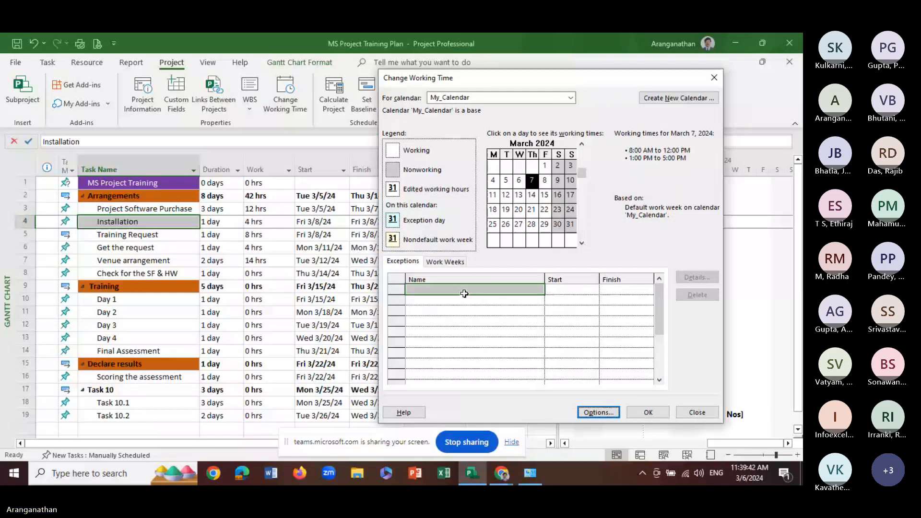
click(660, 415)
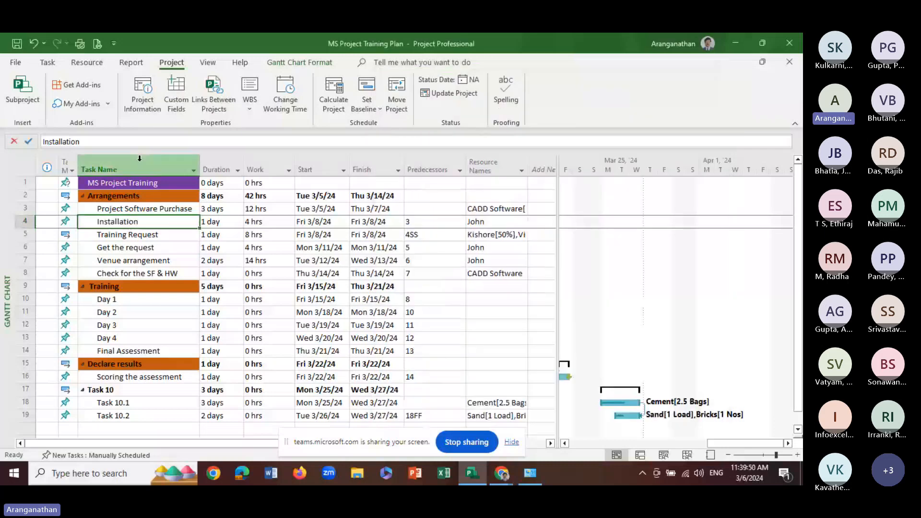
Reopen Change Working Time, check March 7 in the Standard calendar, and show My_Calendar's work weeks
click(290, 89)
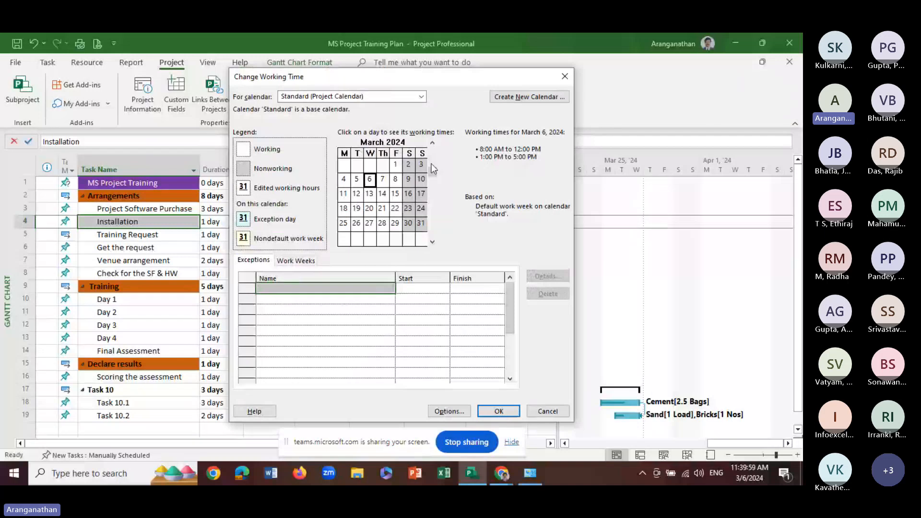
click(384, 181)
click(423, 96)
click(418, 138)
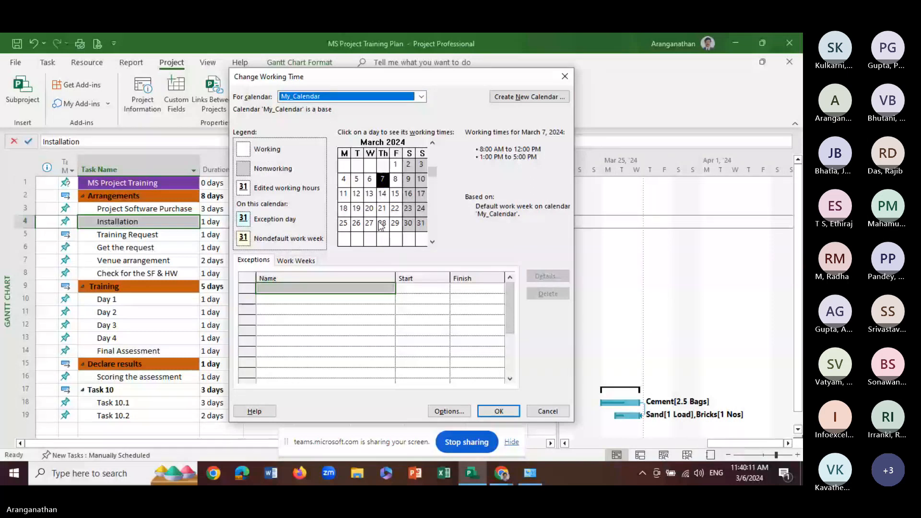
click(294, 260)
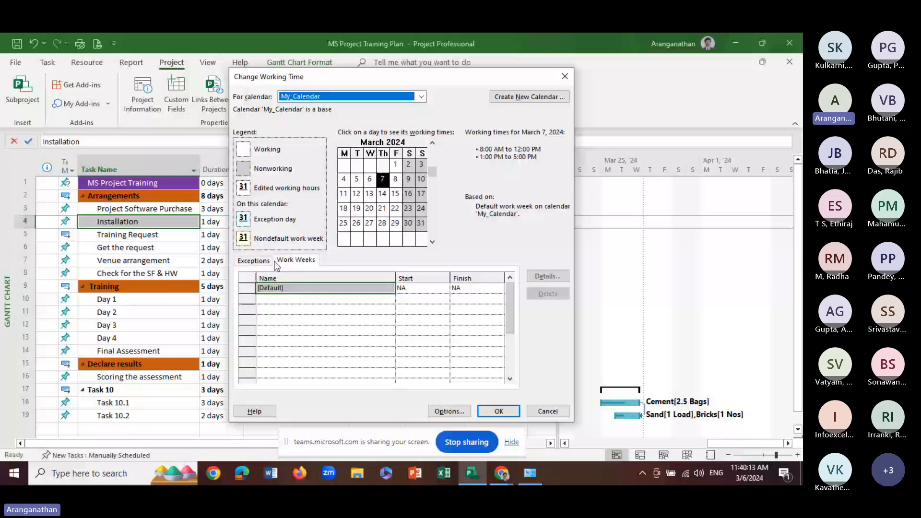
Compare the exceptions and work weeks lists of My_Calendar
click(272, 261)
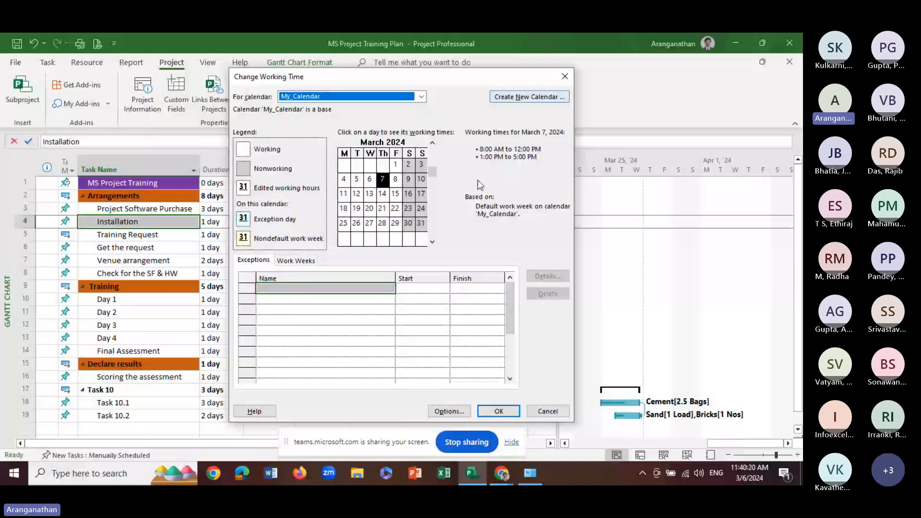
click(295, 260)
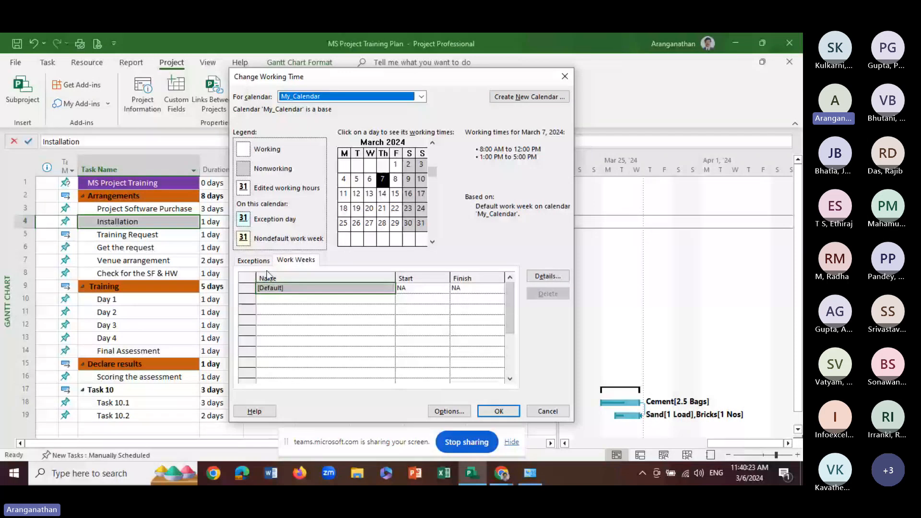
click(253, 260)
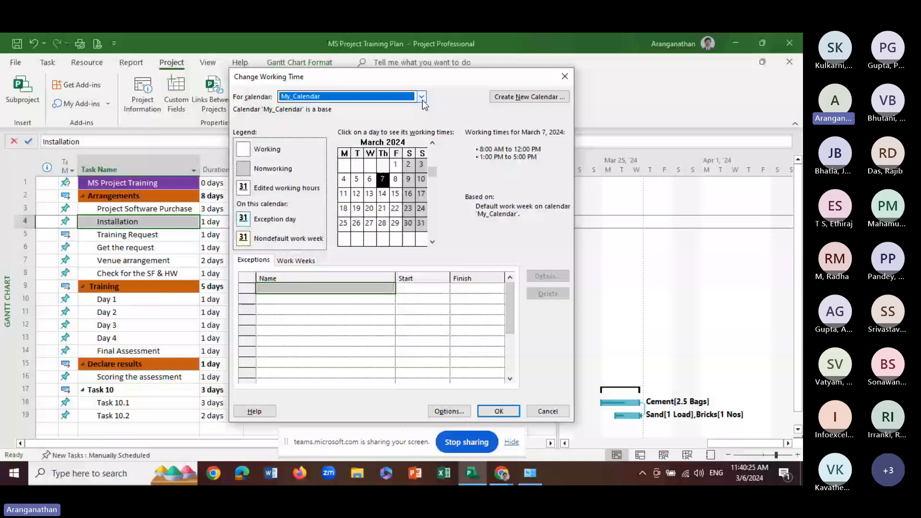
Check the March 7, 2024 working times in the Night Shift and 24 Hours base calendars
click(422, 100)
click(336, 122)
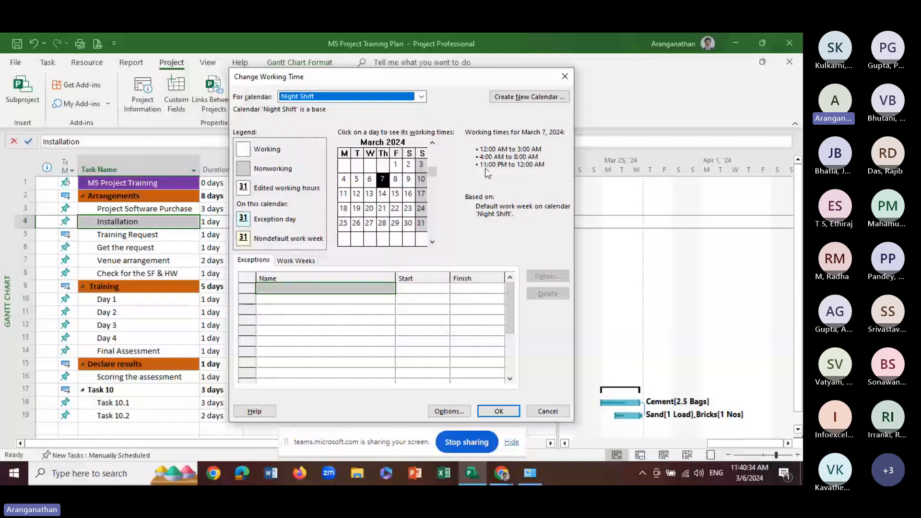
click(421, 97)
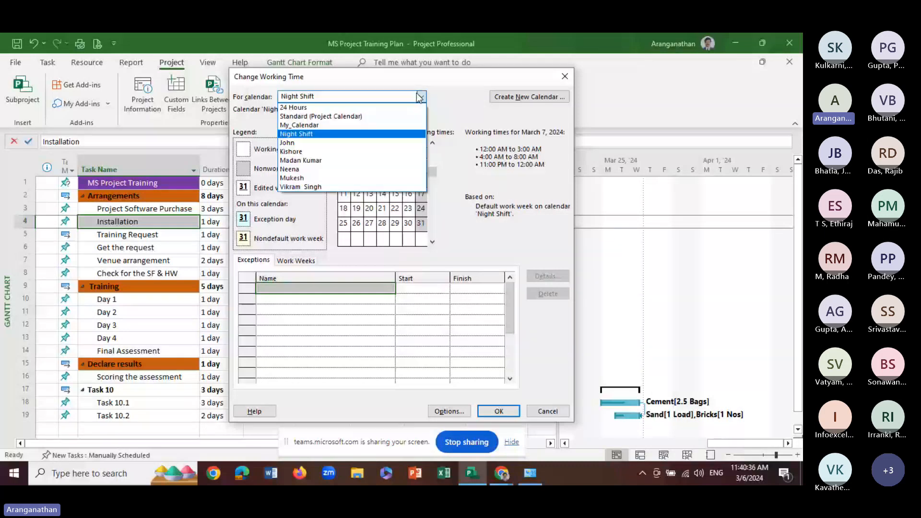
click(309, 108)
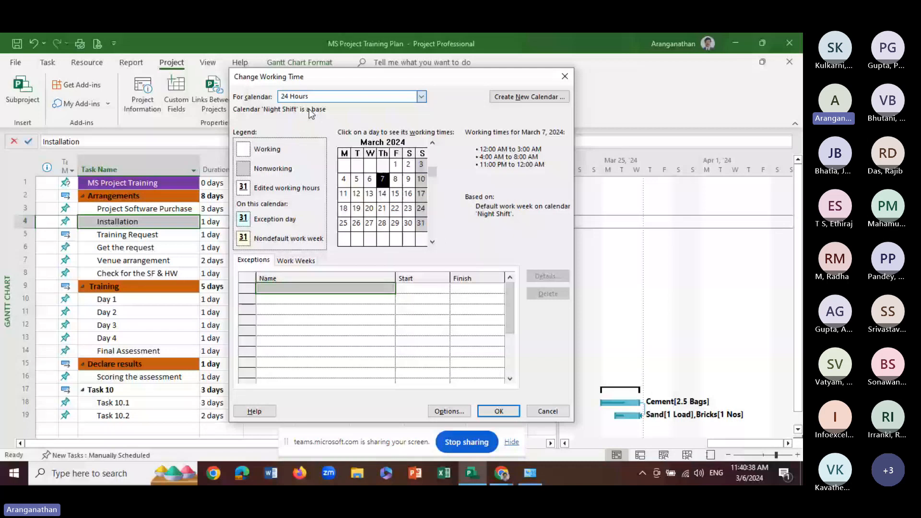
Select the first individual resource's calendar and set its base calendar to My_Calendar
click(422, 97)
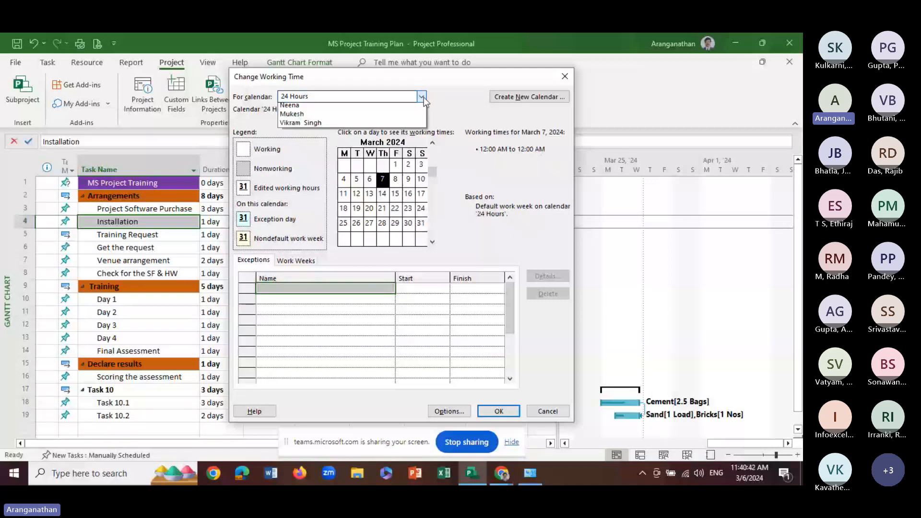
click(303, 143)
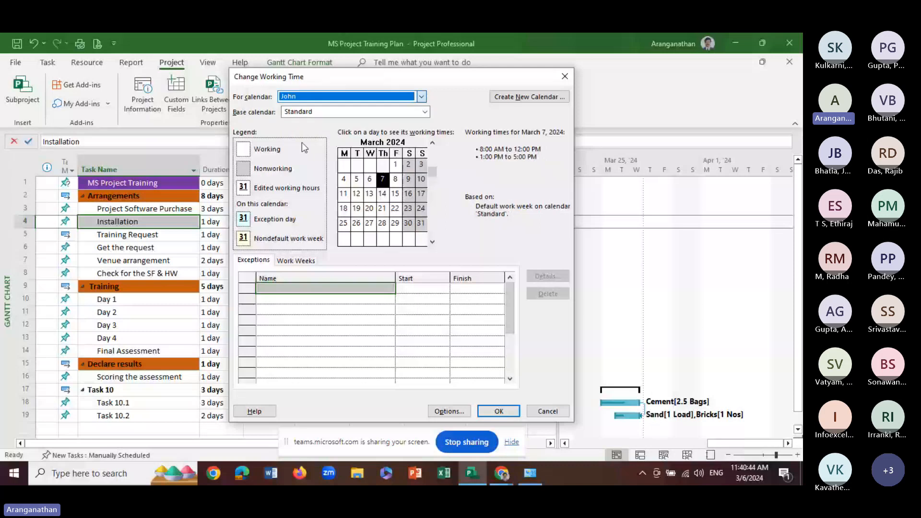
click(425, 113)
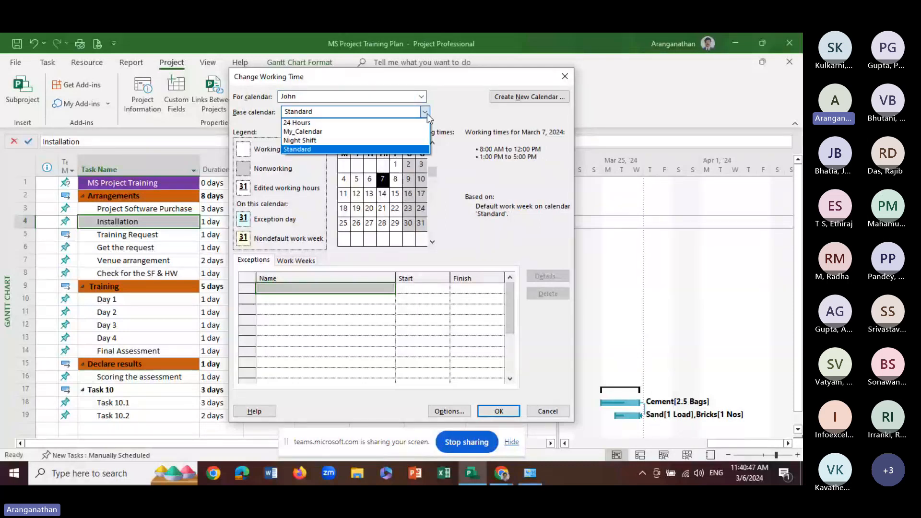
click(303, 132)
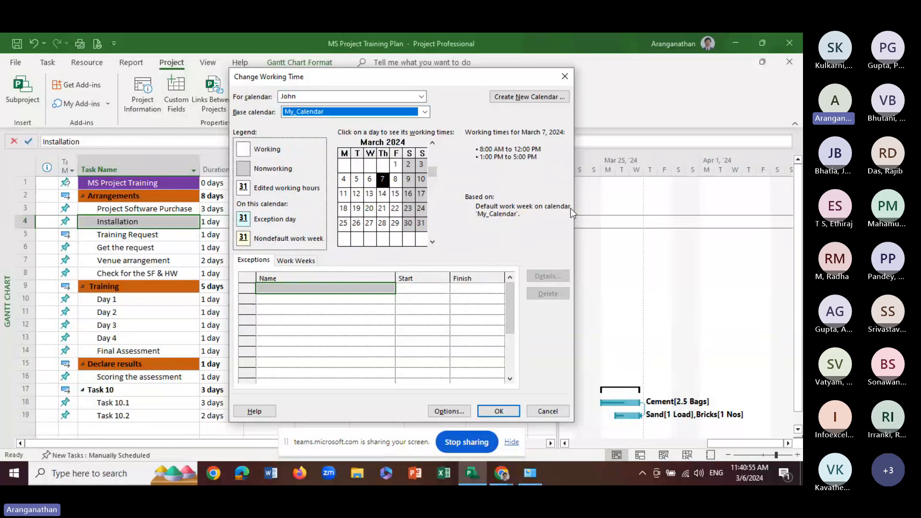
Add an unnamed nonworking exception for March 26, 2024 to the resource's calendar
click(357, 224)
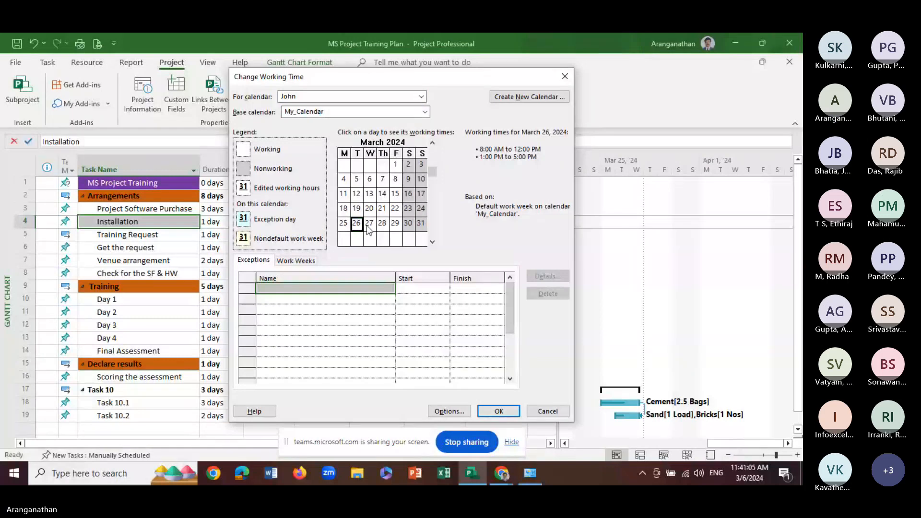
click(256, 264)
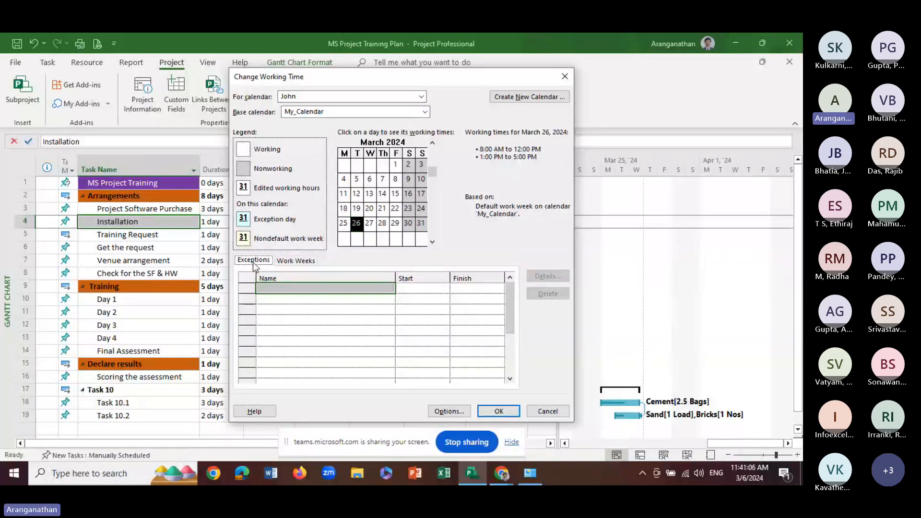
click(269, 289)
key(Return)
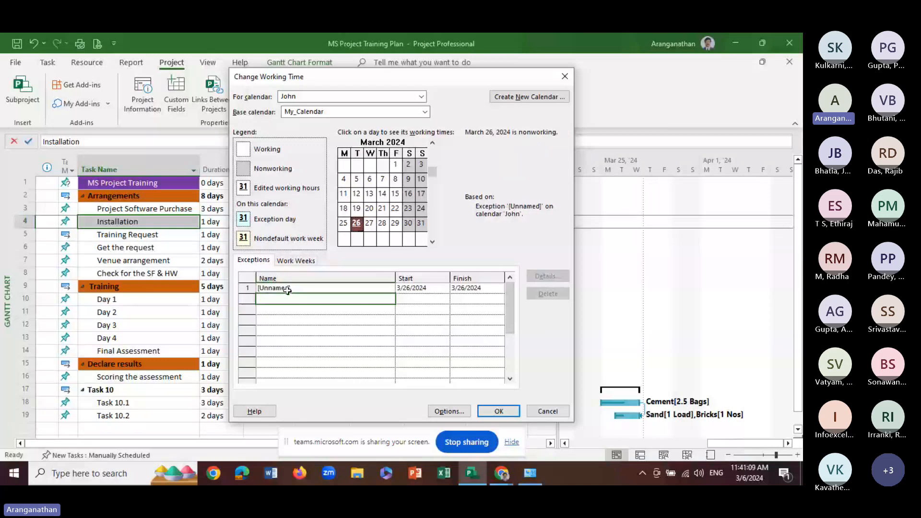
Name the resource calendar's March 26 exception Training
click(287, 290)
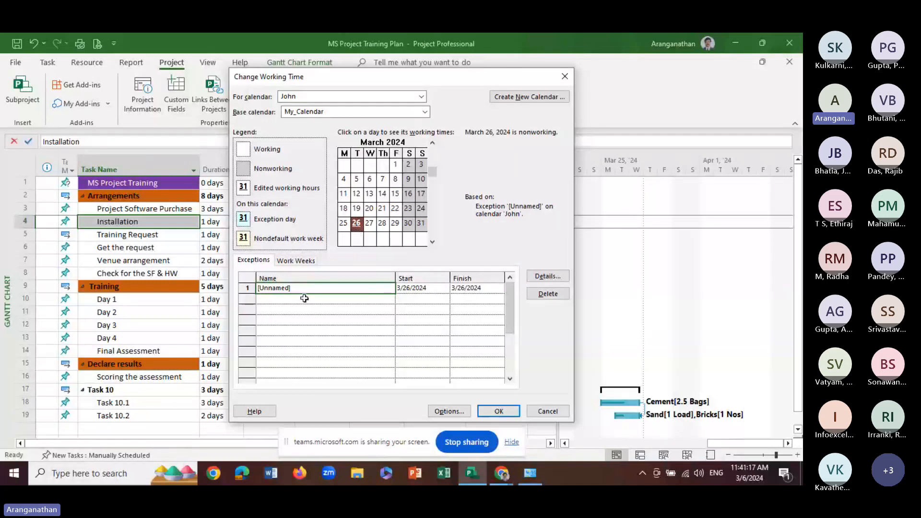
click(304, 289)
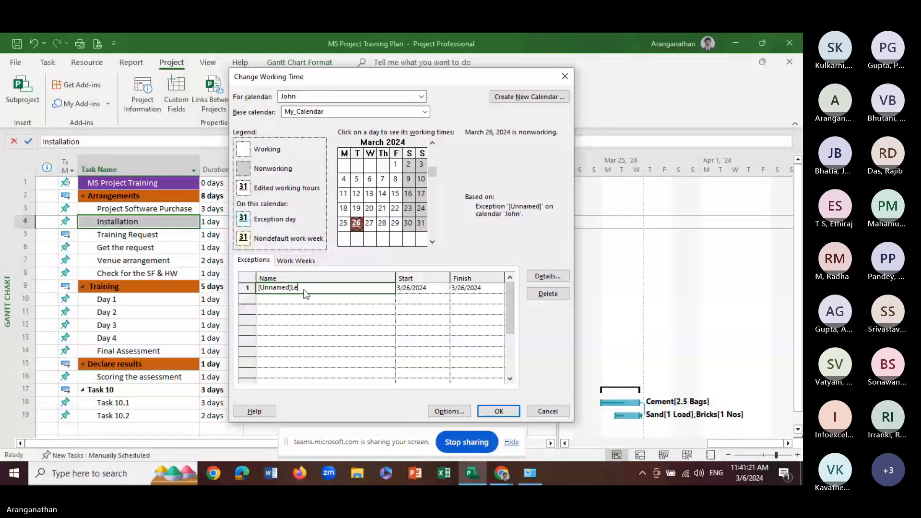
text(Le)
key(BackSpace)
key(BackSpace)
key(BackSpace)
key(BackSpace)
key(BackSpace)
key(BackSpace)
key(BackSpace)
key(BackSpace)
key(BackSpace)
key(BackSpace)
key(BackSpace)
text(T)
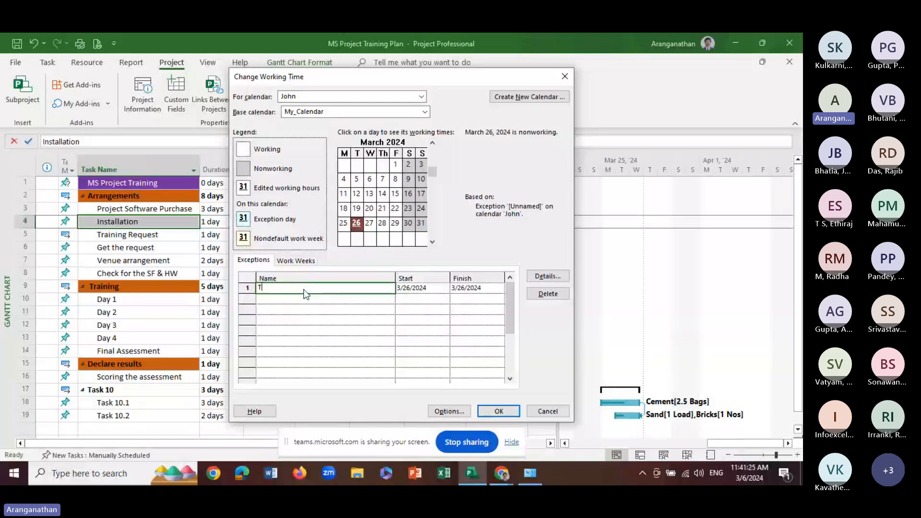
text(raini)
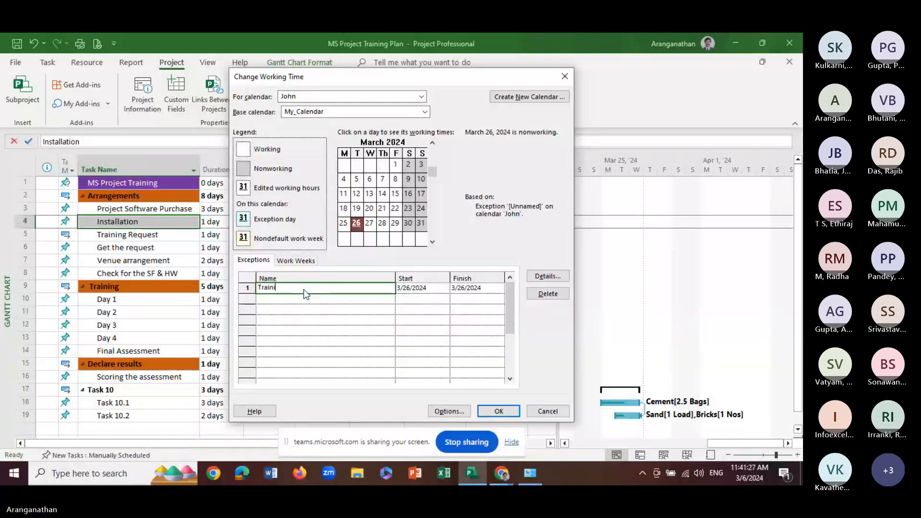
text(ng)
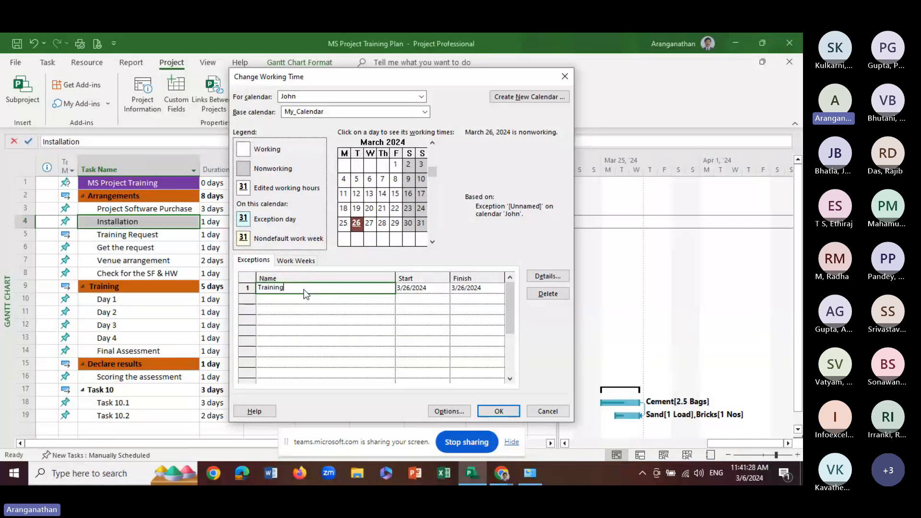
Set the finish date of the Training exception to 3/28/2024
key(Tab)
key(Tab)
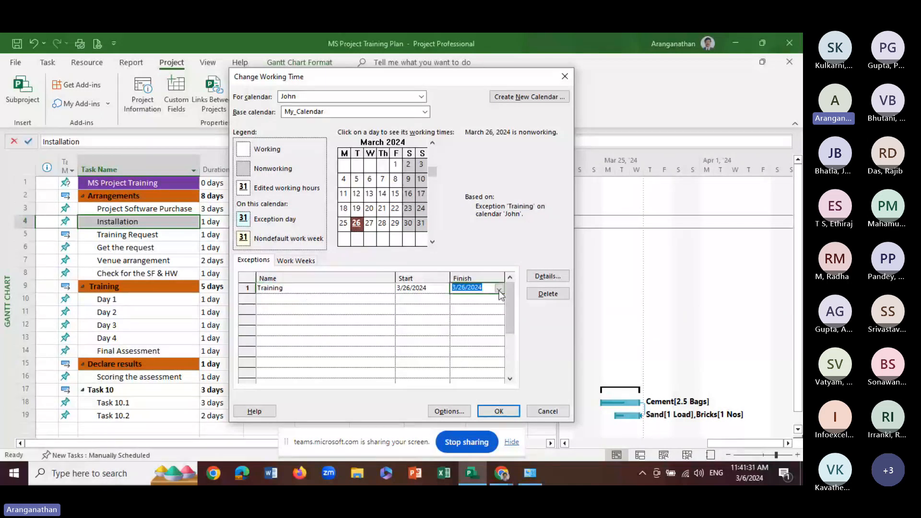
click(499, 291)
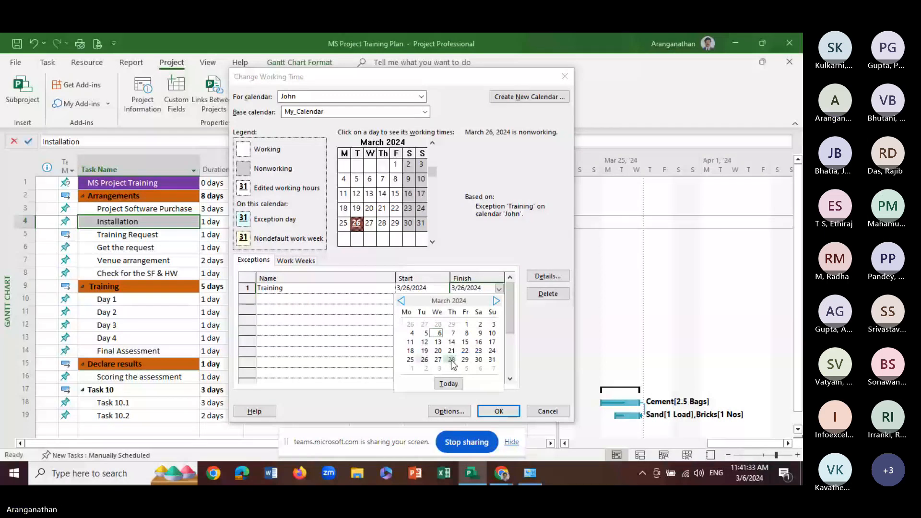
click(451, 360)
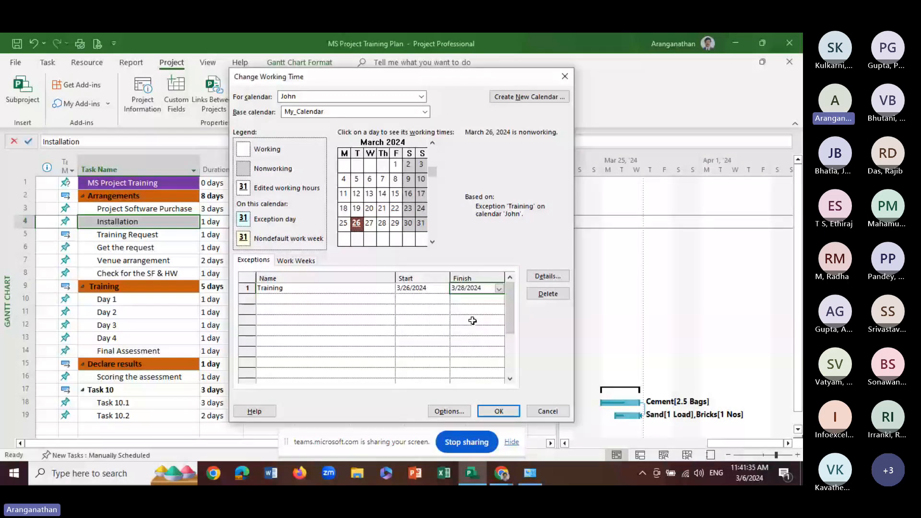
click(412, 299)
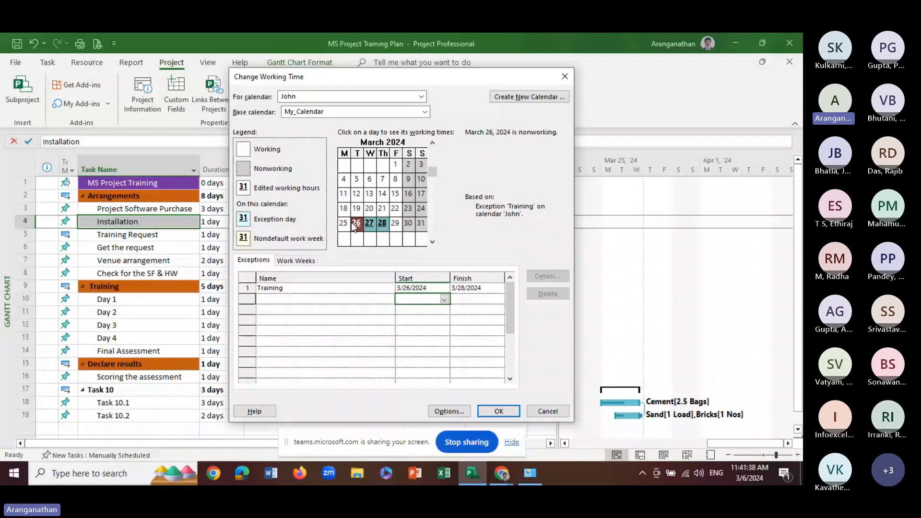
Review the Training exception's working times and recurrence details, close them unchanged, and check the working times for March 4
click(384, 289)
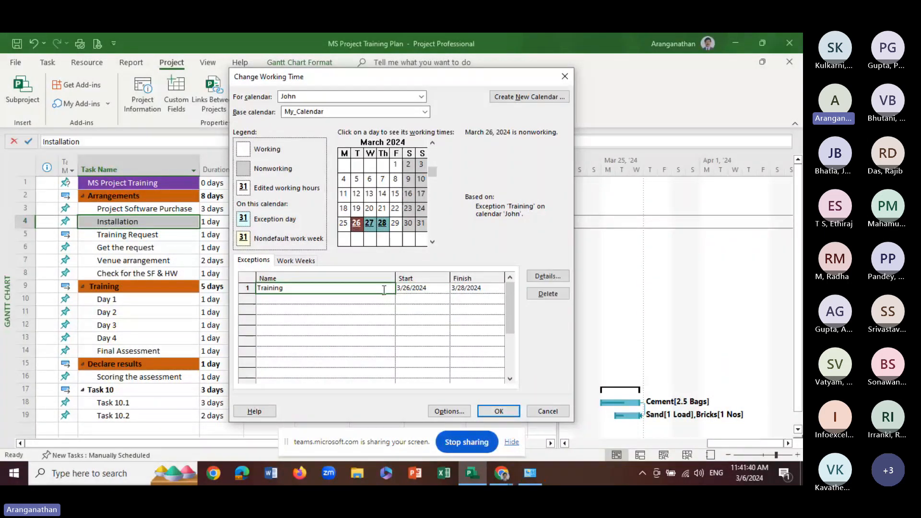
click(548, 277)
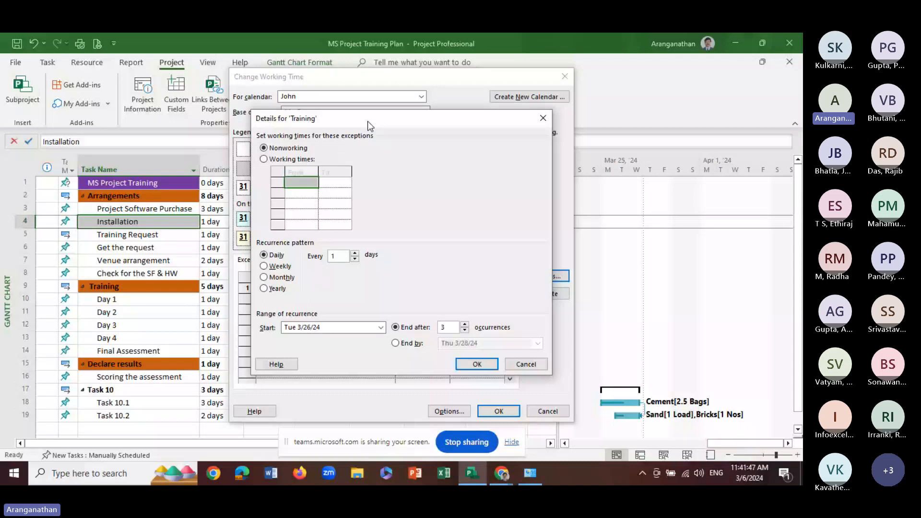
drag(367, 120, 540, 111)
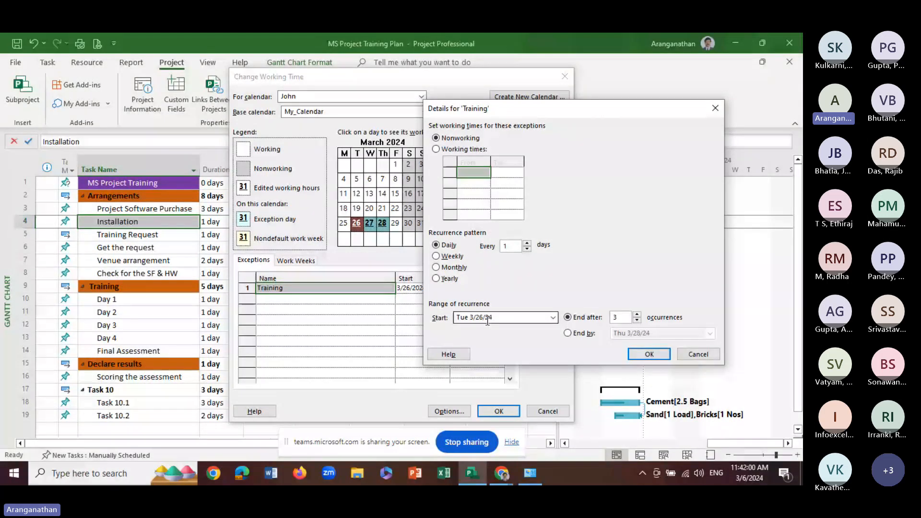
key(Return)
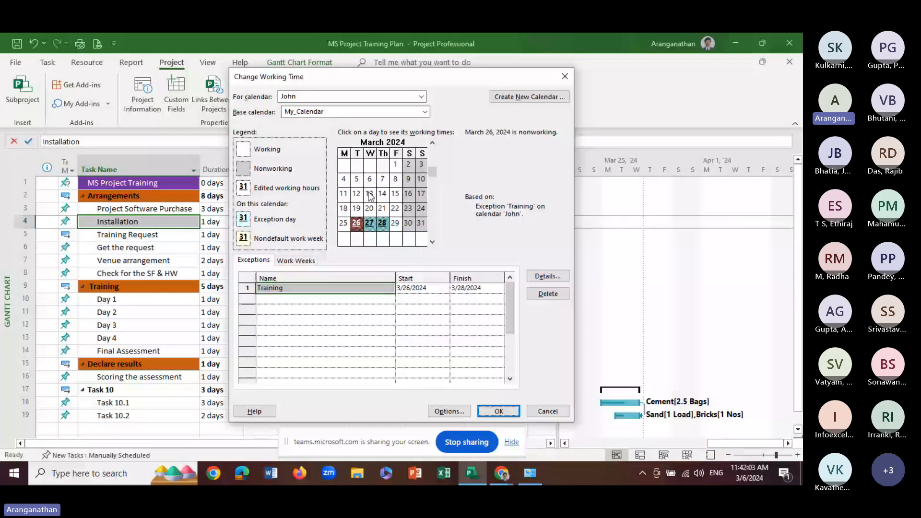
click(343, 180)
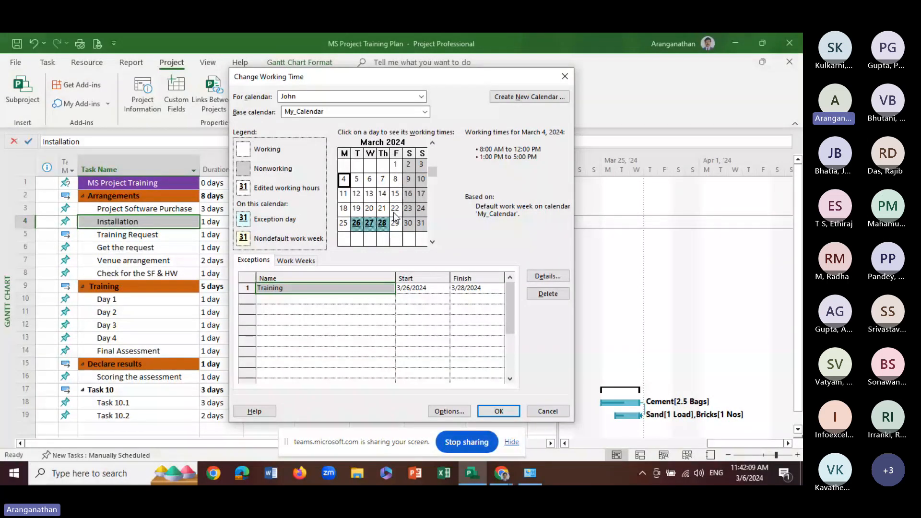
Set Monday to Friday in the resource calendar's default work week to use specific working times
click(278, 301)
click(296, 260)
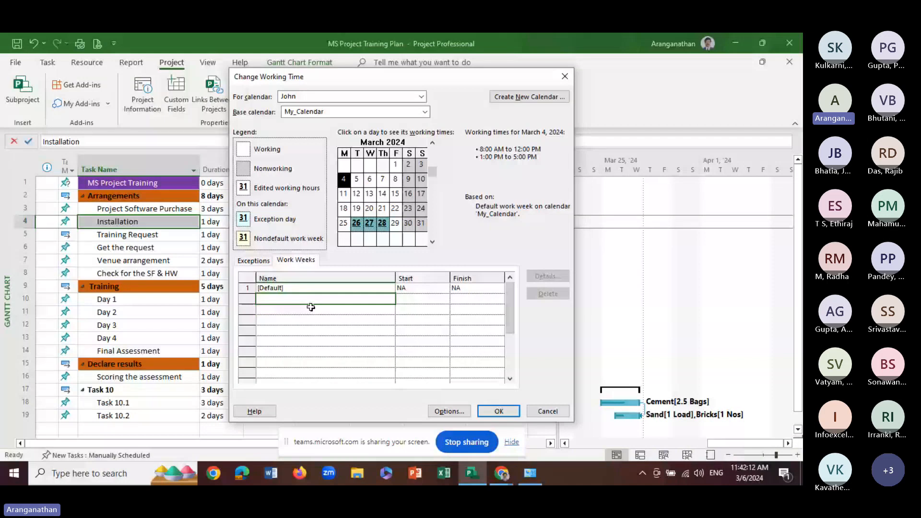
click(288, 288)
click(540, 277)
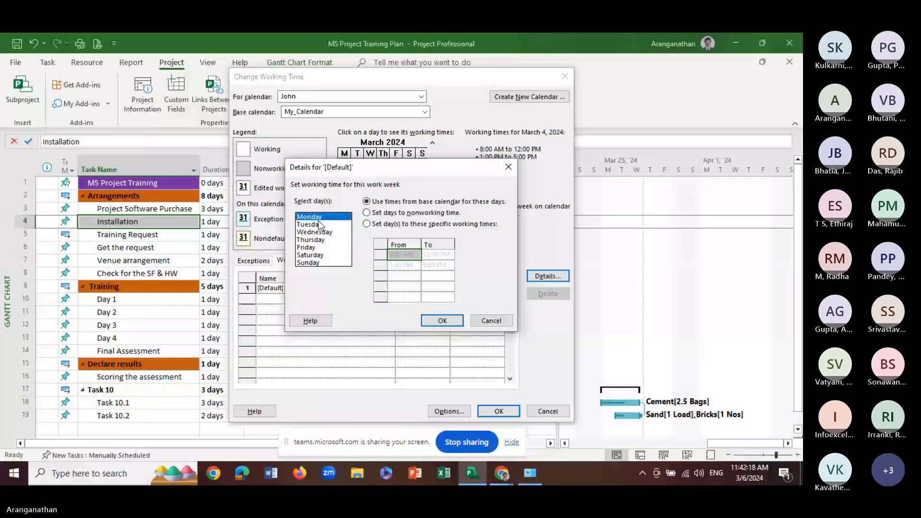
shift+click(313, 248)
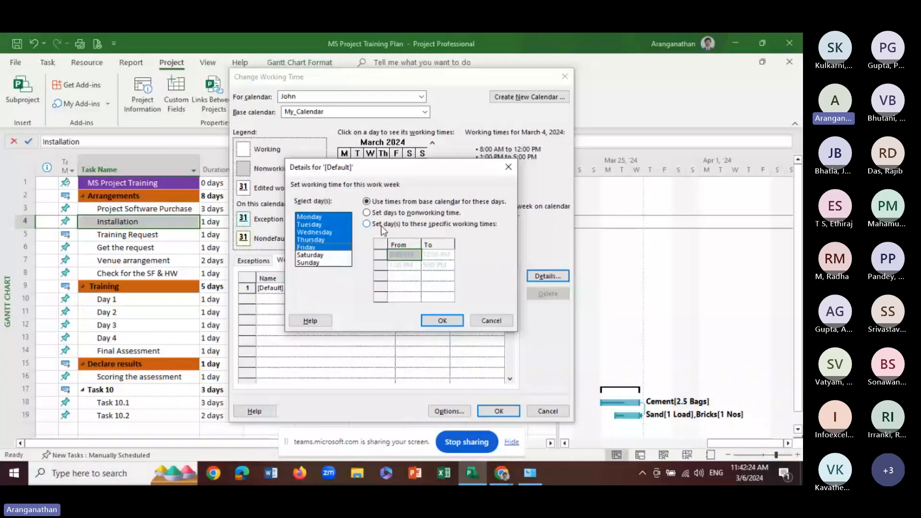
click(367, 224)
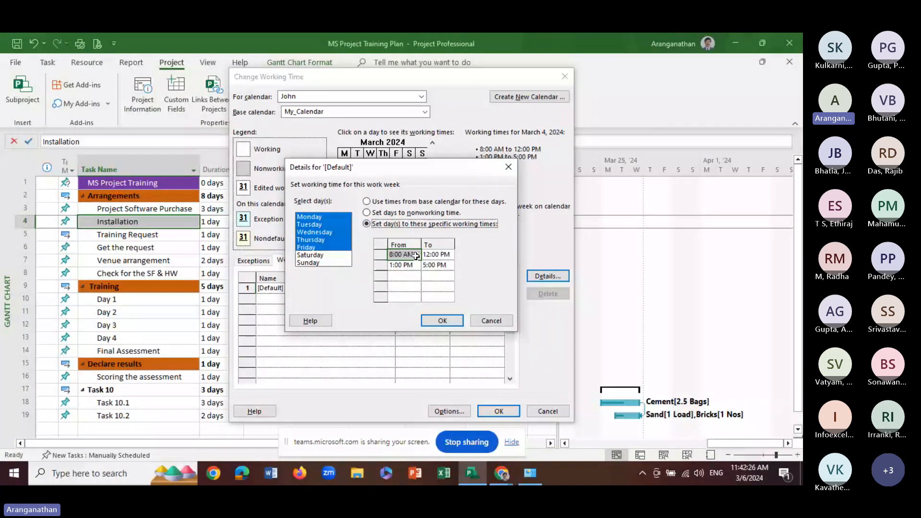
Set the start of the first working period for Monday to Friday to 9:00 AM
click(403, 255)
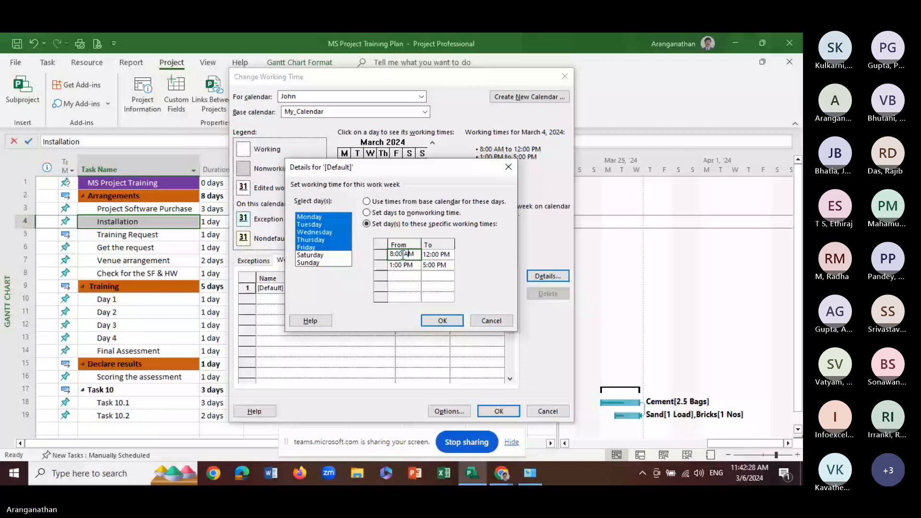
key(Left)
key(Left)
key(Left)
key(Left)
key(Left)
key(BackSpace)
text(9)
click(438, 256)
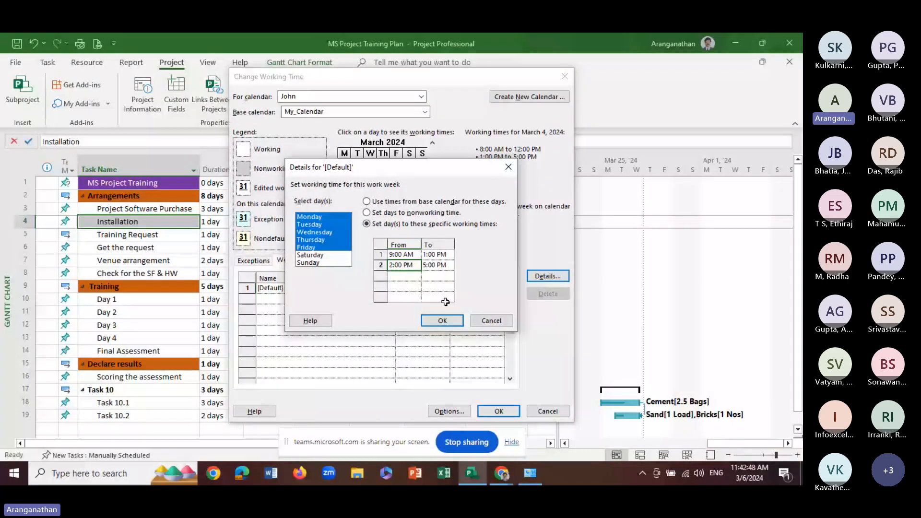
Set the Monday to Friday default work week's second period to end at 6:00 PM, and check the working times of several March dates
key(Tab)
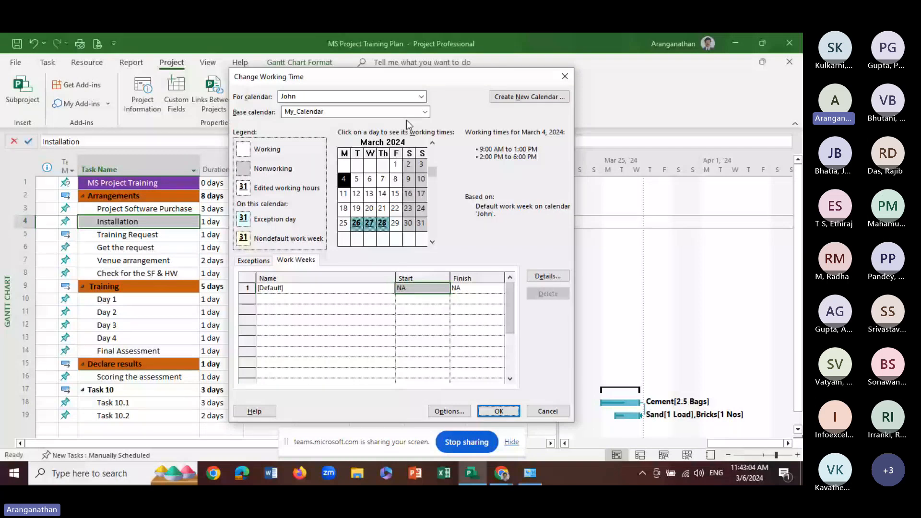
click(383, 180)
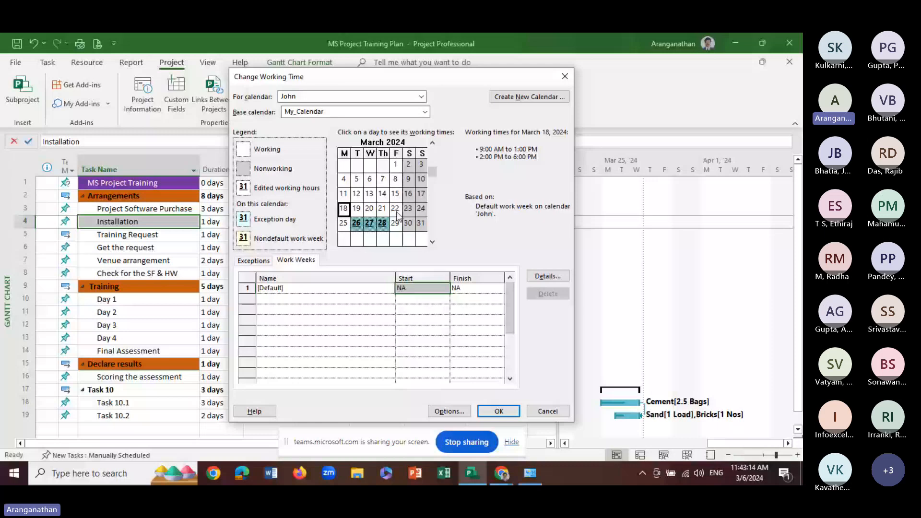
click(396, 212)
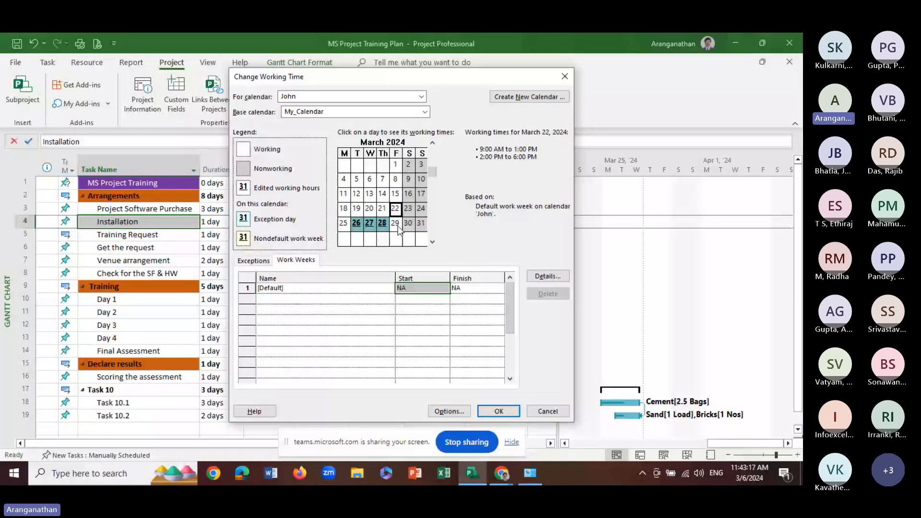
click(396, 225)
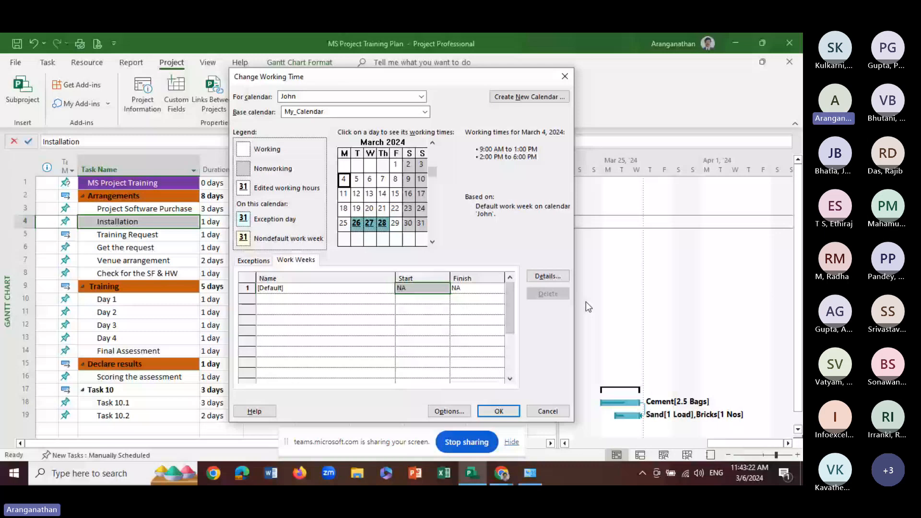
Review the default work week's hours for Friday and Monday, and save the resource calendar changes
click(548, 276)
click(310, 247)
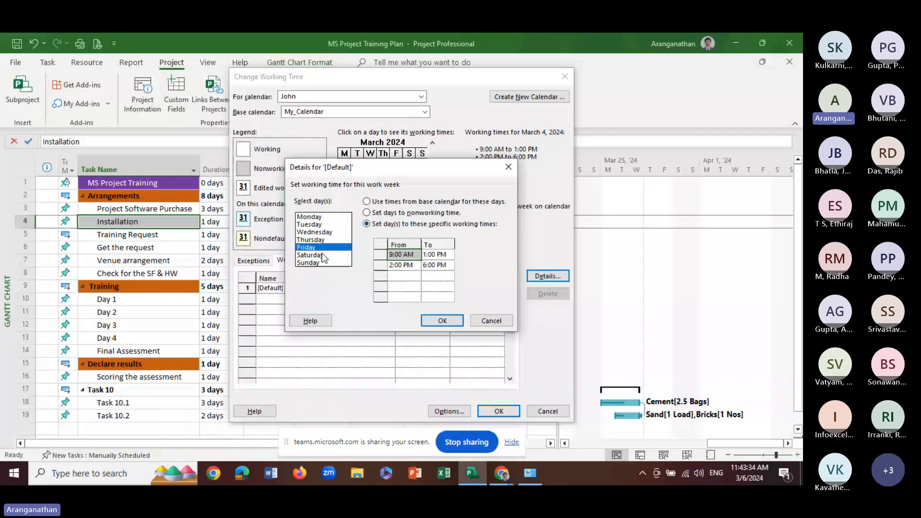
click(442, 321)
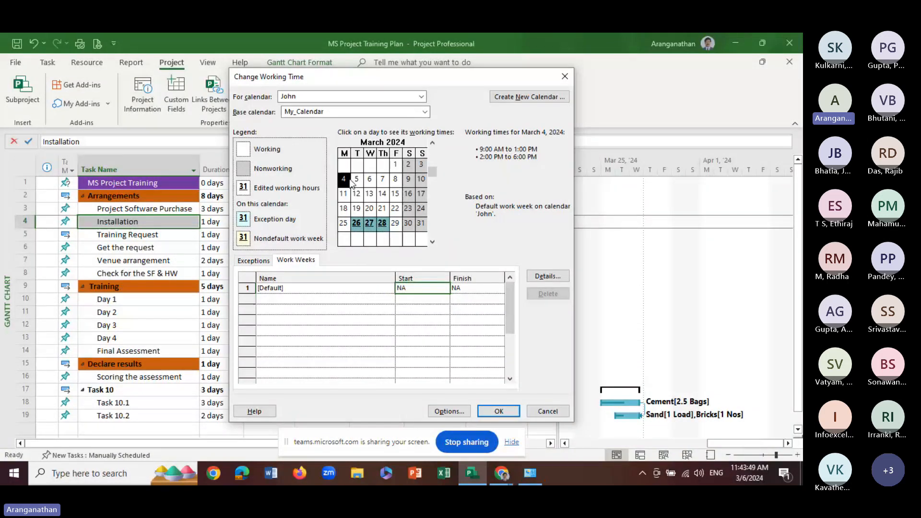
click(422, 288)
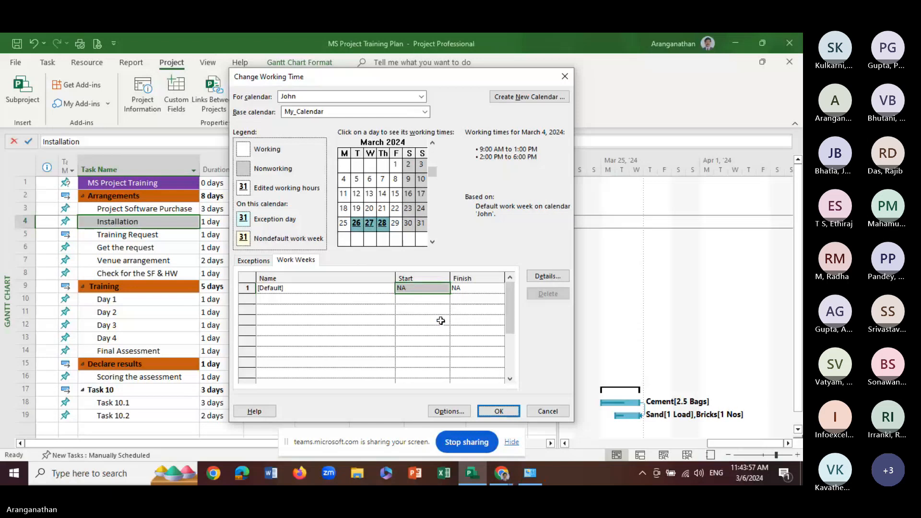
click(344, 180)
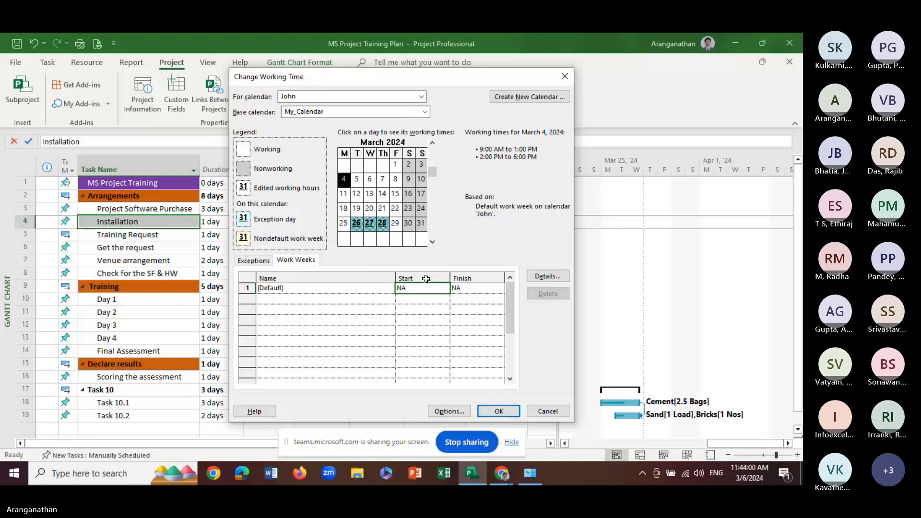
click(548, 277)
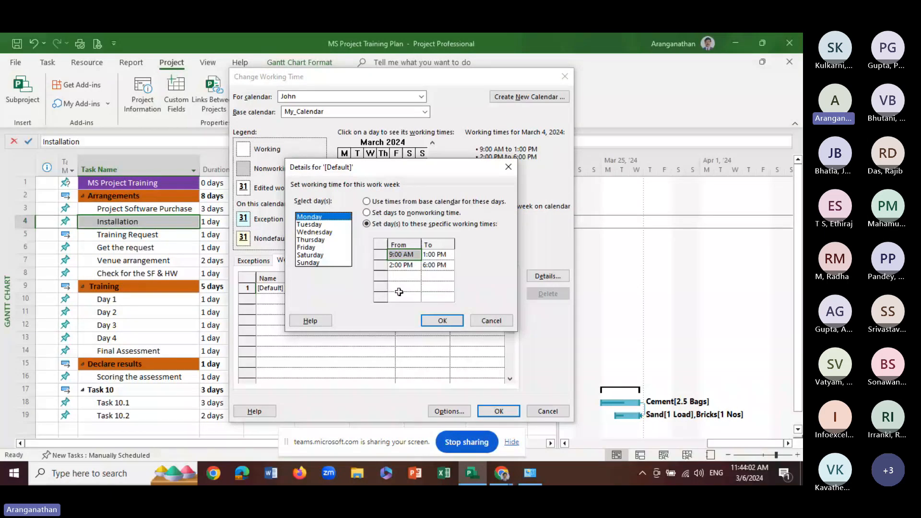
click(442, 321)
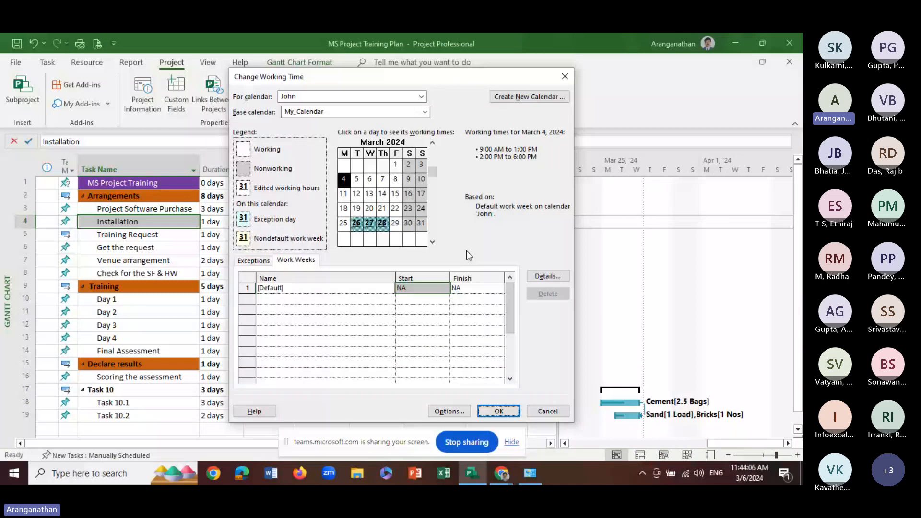
click(499, 413)
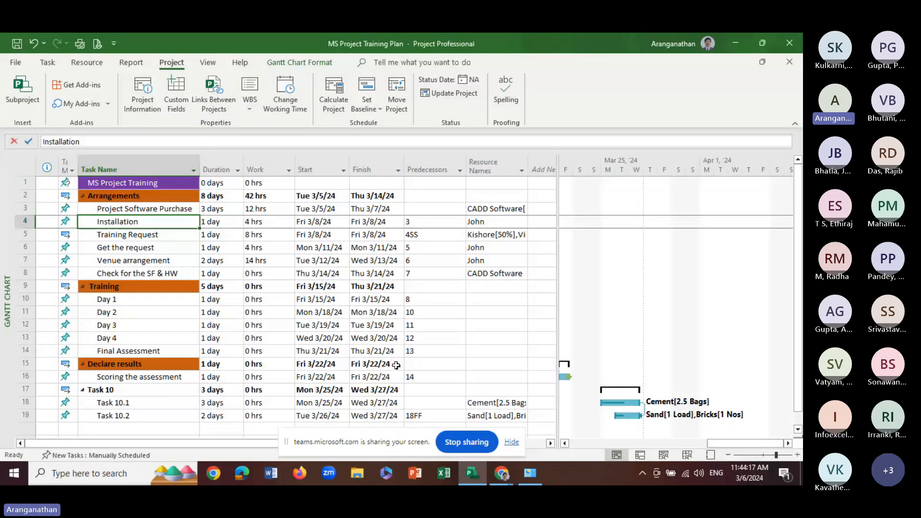
Assign the person with the customized calendar to Task 10.2, in addition to Sand and Bricks
click(331, 339)
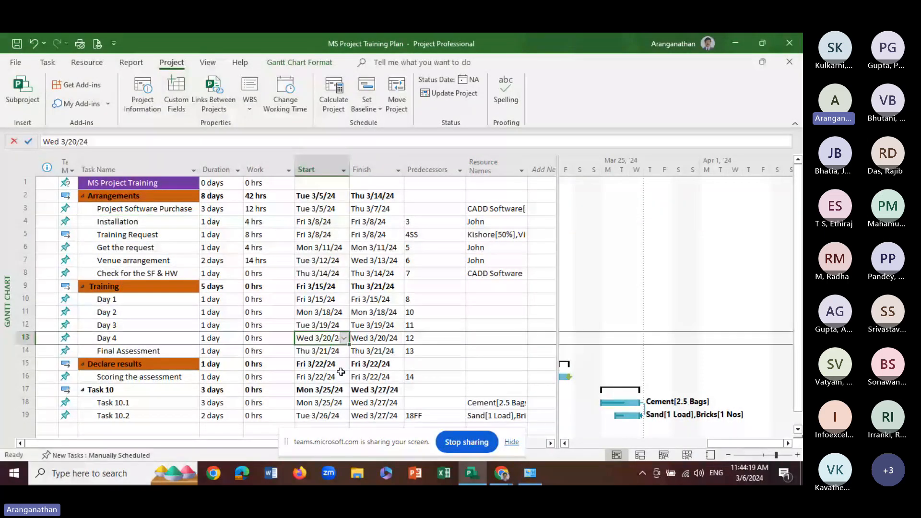
scroll(341, 375, down, 3)
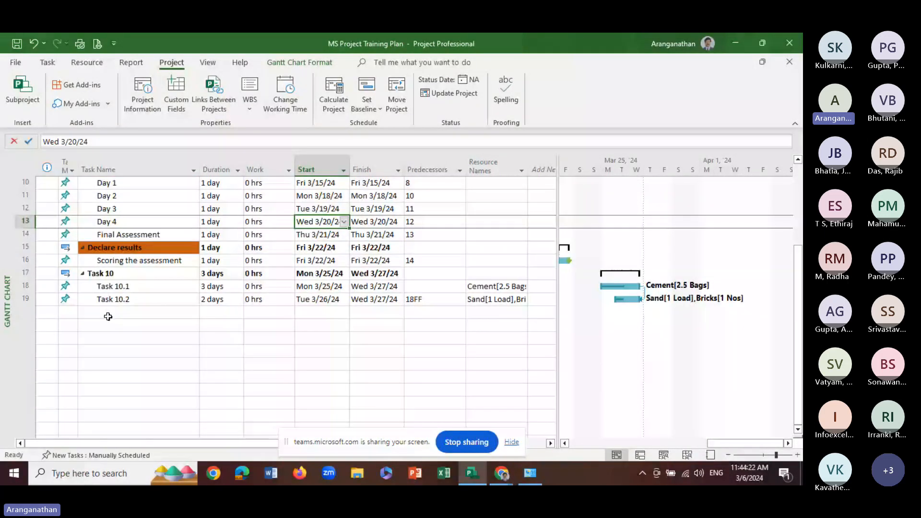
click(319, 300)
click(399, 302)
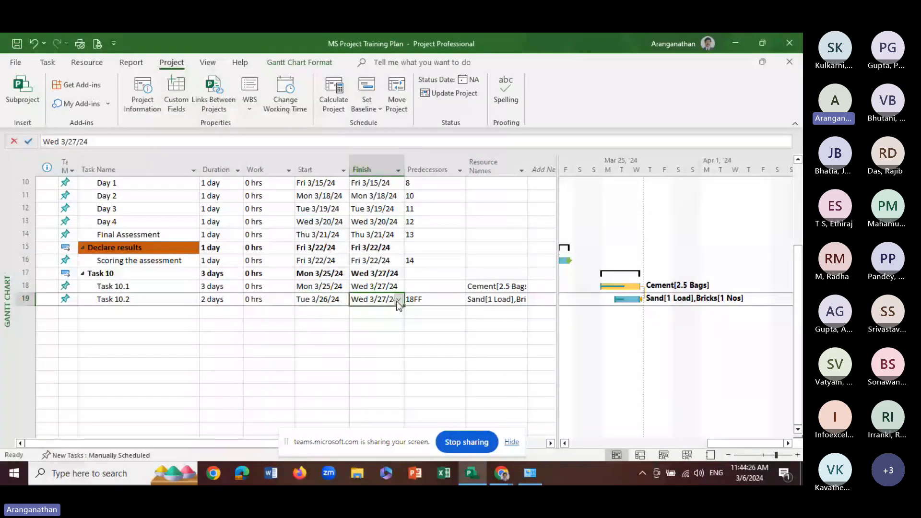
click(134, 301)
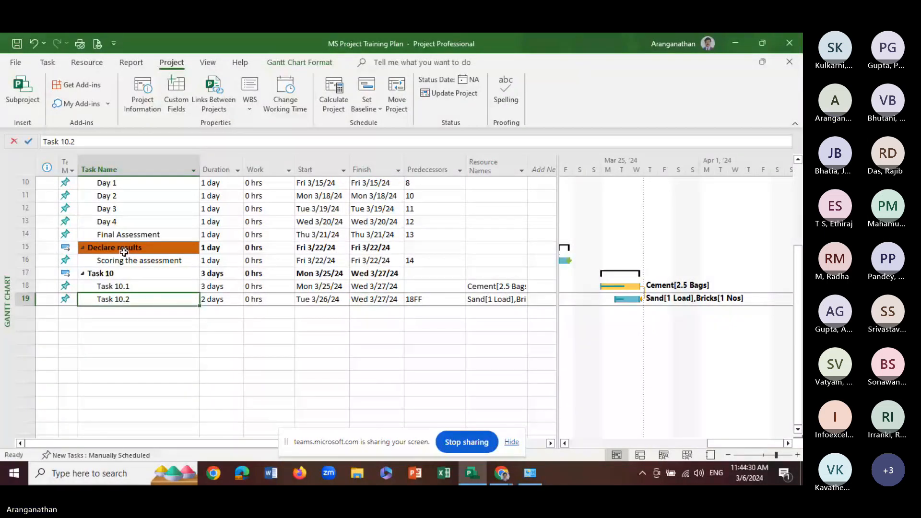
click(497, 300)
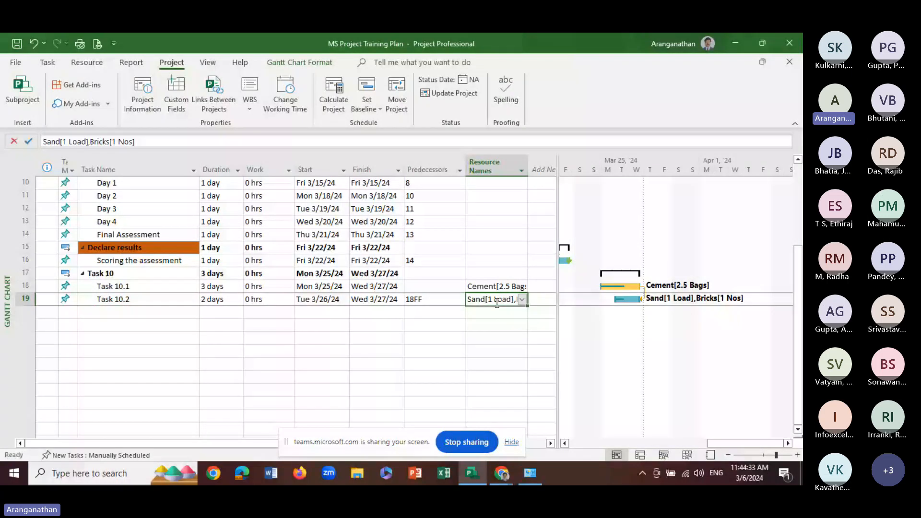
click(522, 300)
click(483, 343)
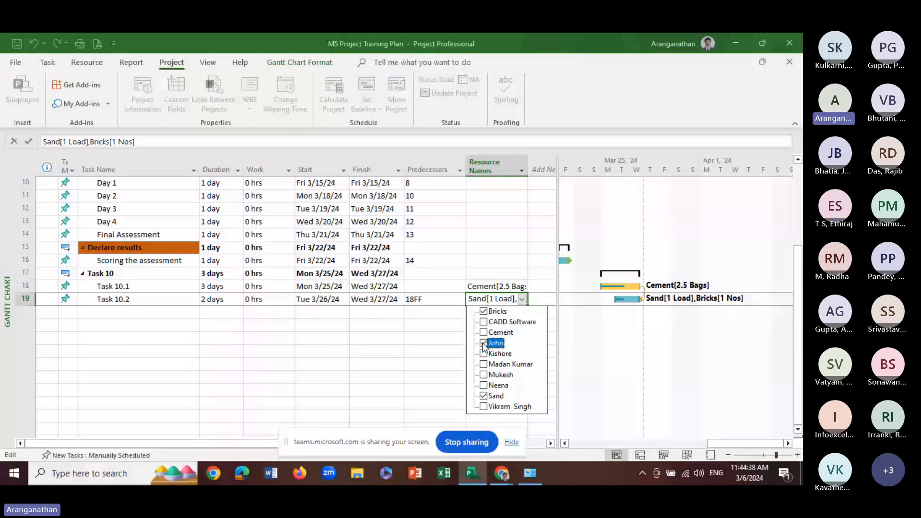
click(603, 335)
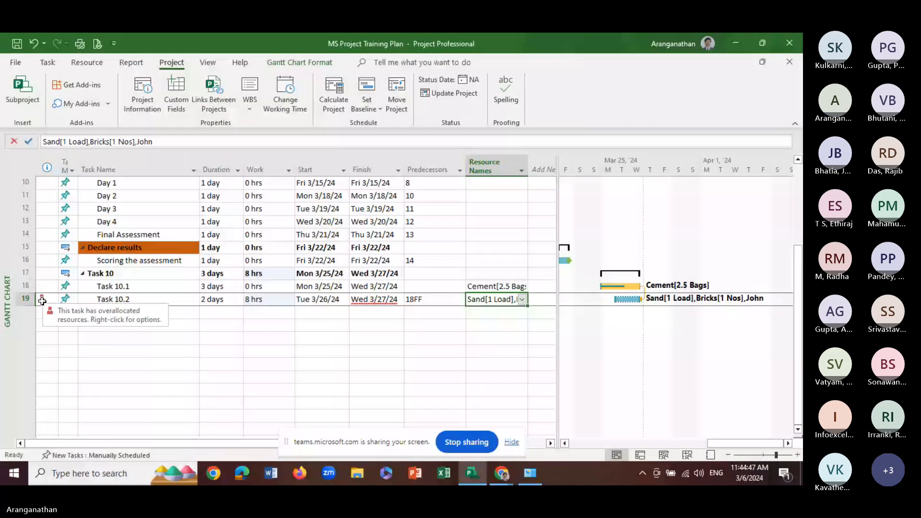
Check the options offered for the overallocation on Task 10.2 without applying any of them
click(43, 300)
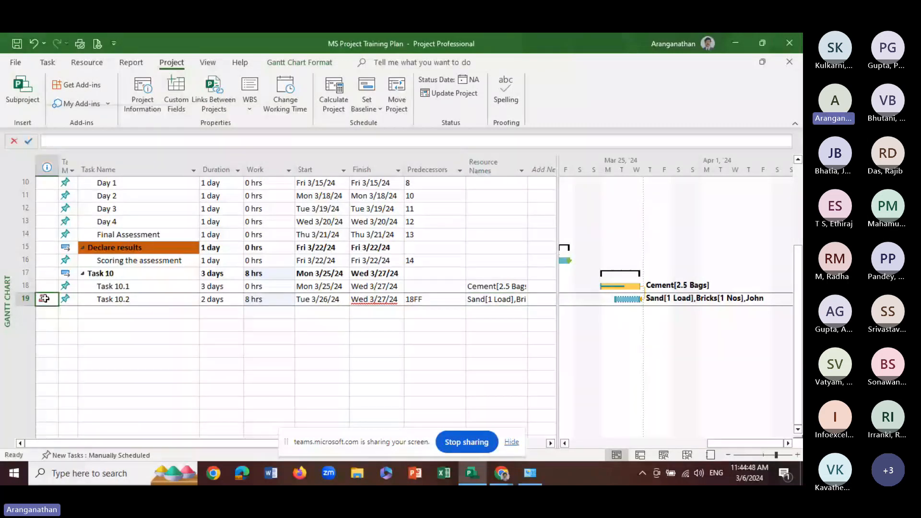
right_click(44, 299)
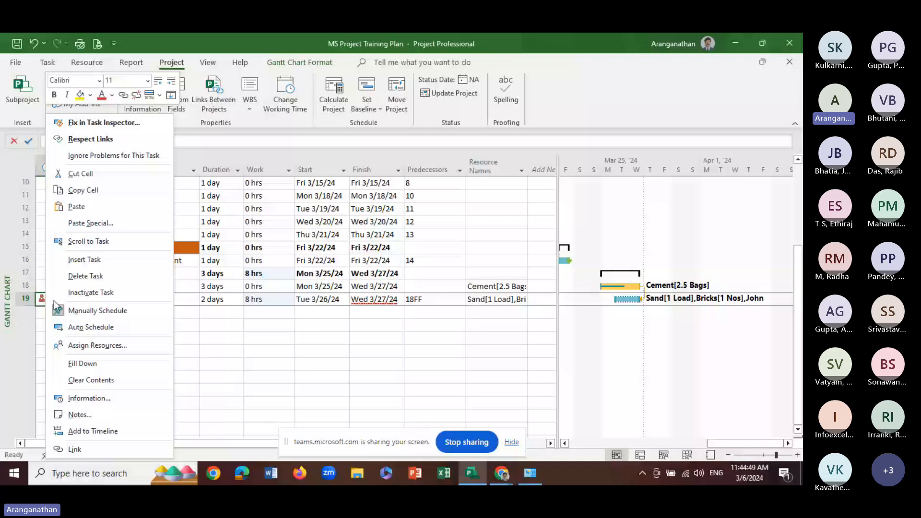
click(374, 299)
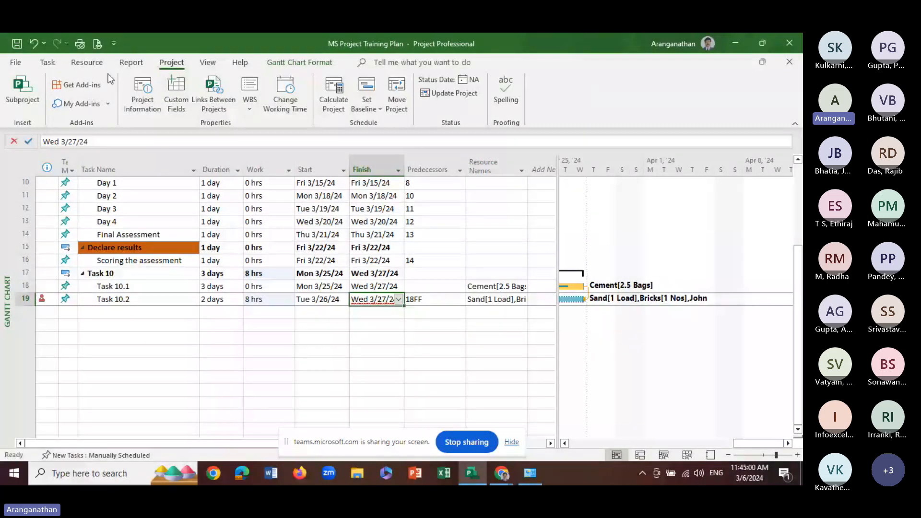
Display the Resource Usage view with its timescale at the week of March 25, 2024
click(86, 62)
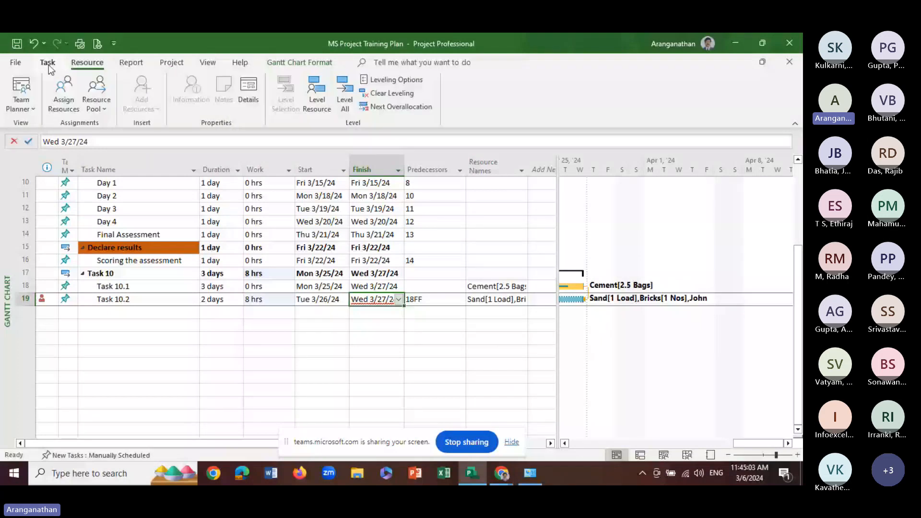
click(208, 62)
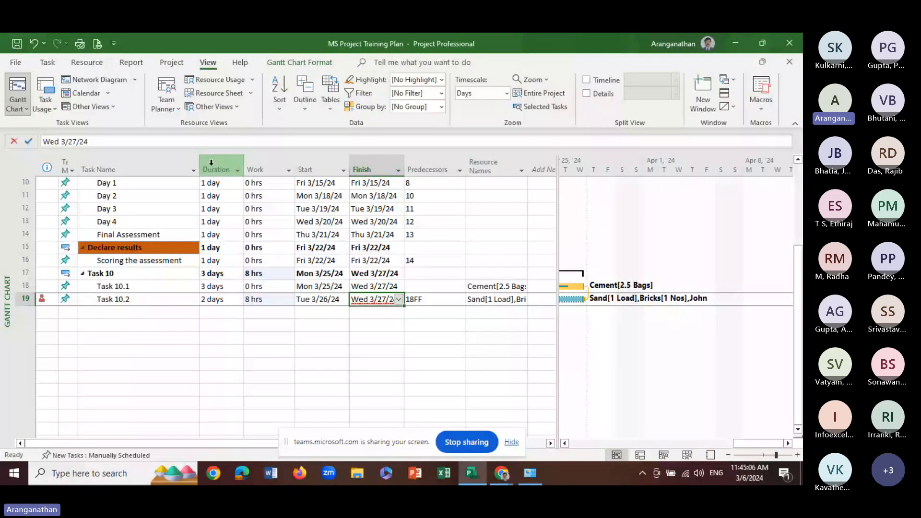
click(212, 81)
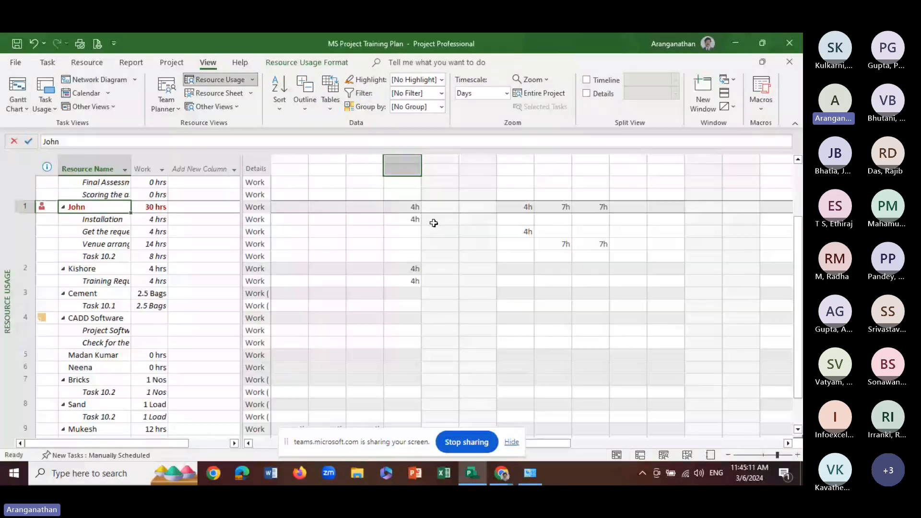
click(788, 443)
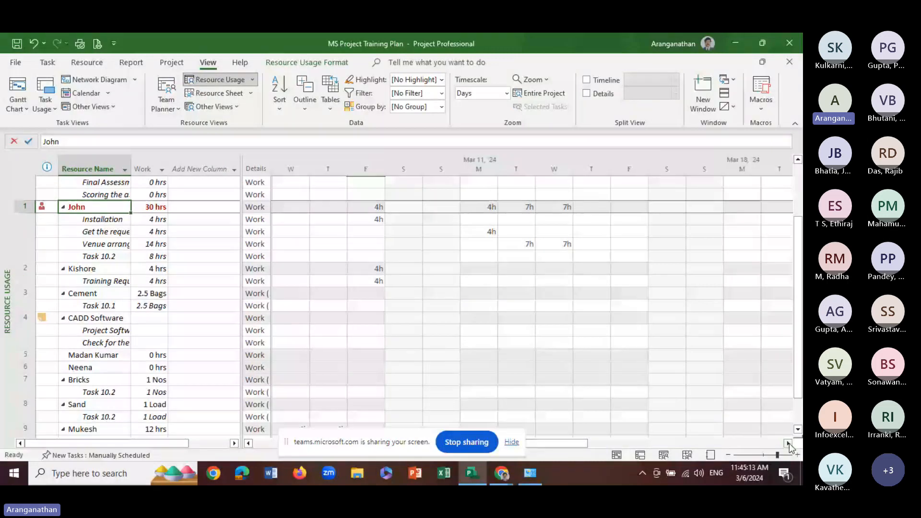
click(788, 444)
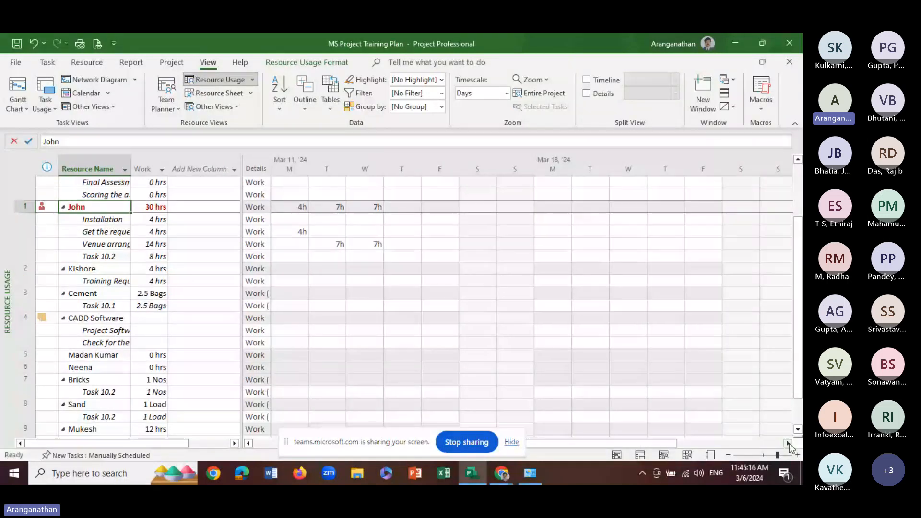
click(788, 443)
click(788, 443)
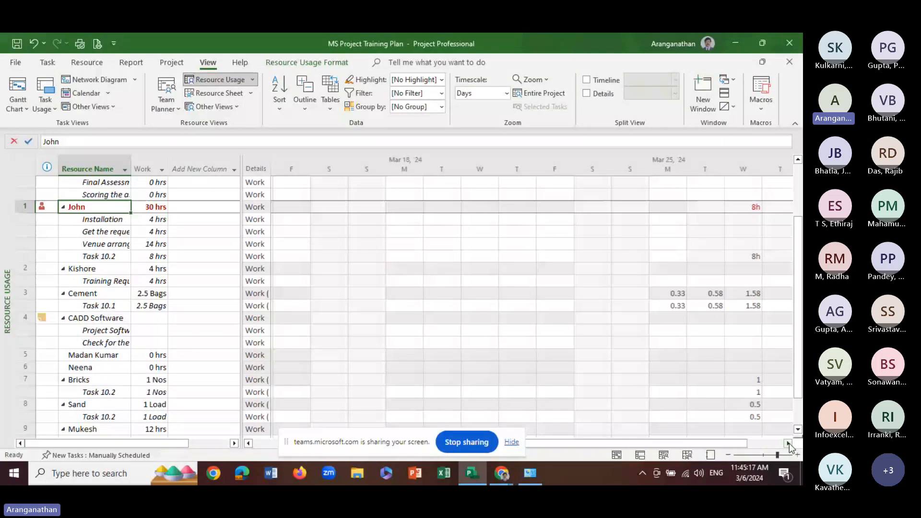
click(788, 443)
click(788, 443)
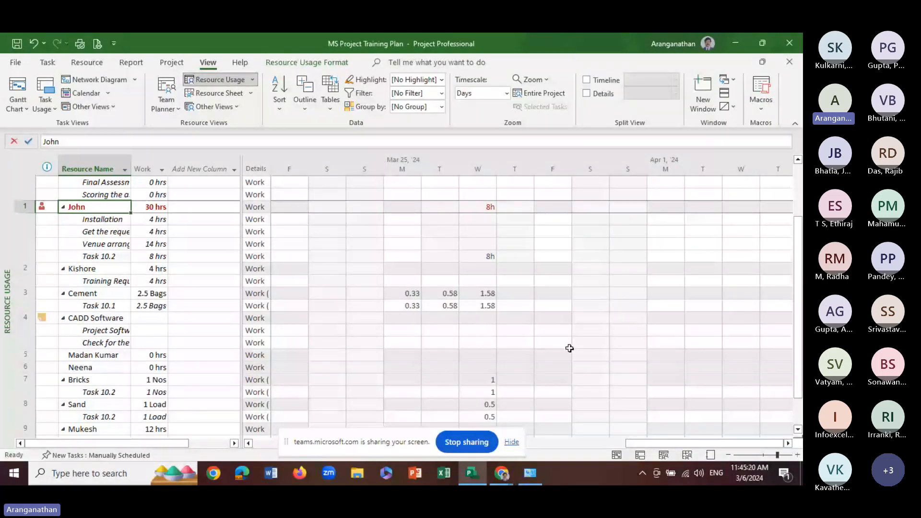
Examine the overallocated resource's daily work from March 25 to March 28 and its overallocation indicator
click(411, 210)
click(443, 207)
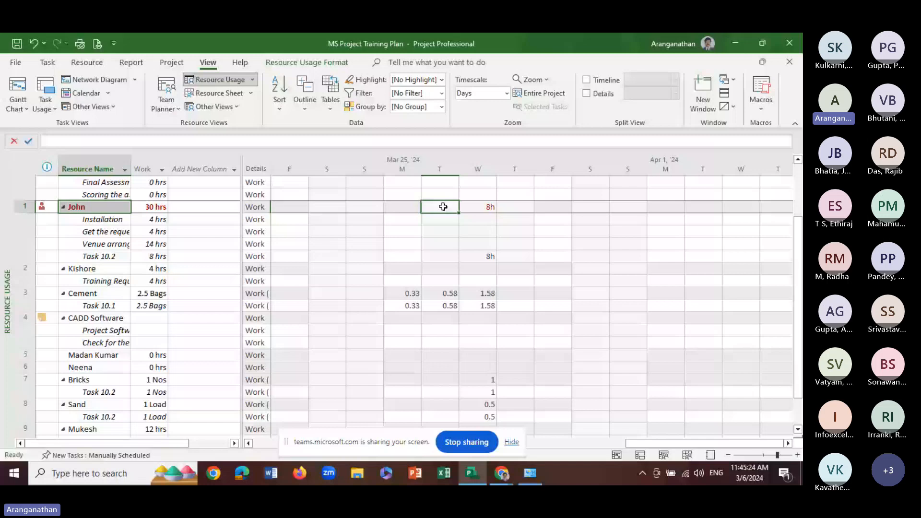
click(478, 207)
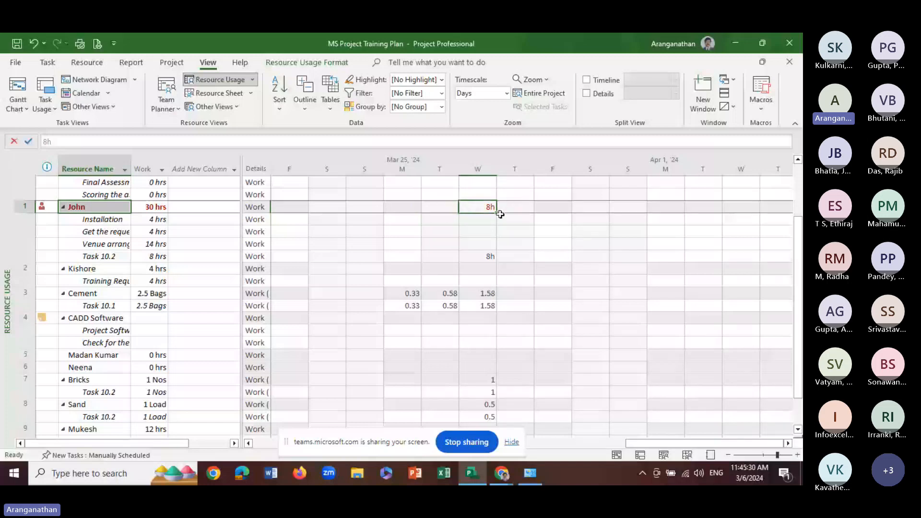
click(444, 211)
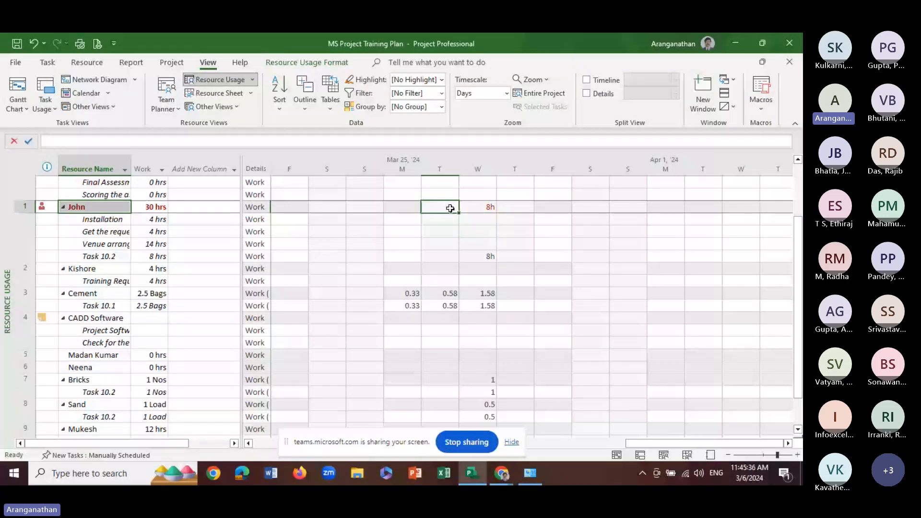
key(Left)
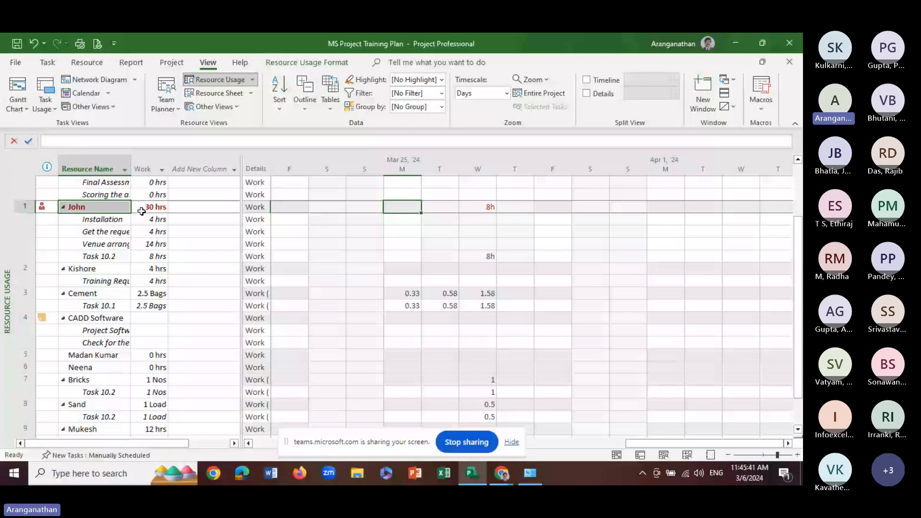
drag(440, 208, 515, 207)
mouse_move(44, 209)
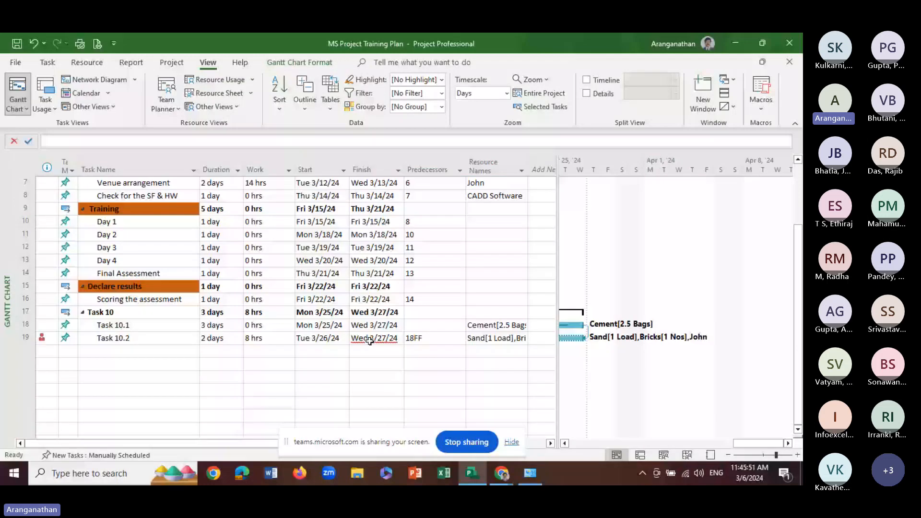
Return to the Gantt Chart, select Task 10.2's finish date, and check March 26 in the assigned person's working time calendar
click(370, 339)
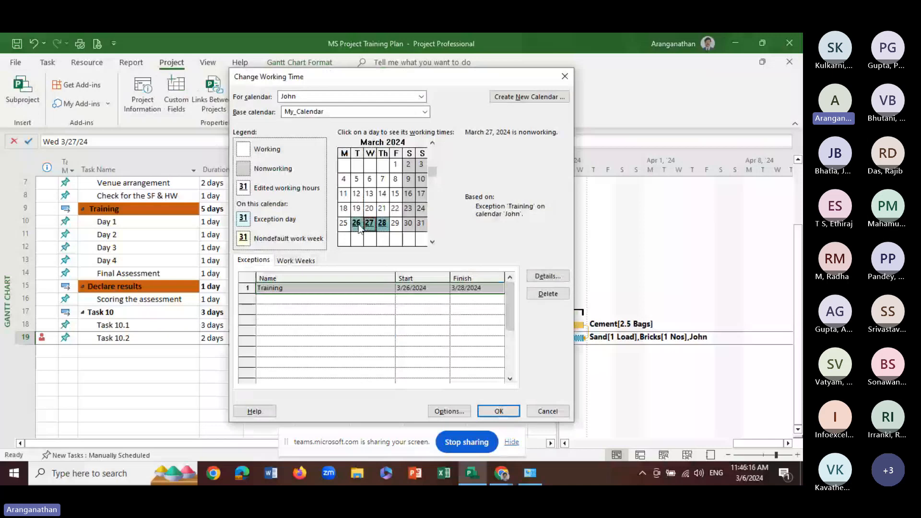
click(358, 225)
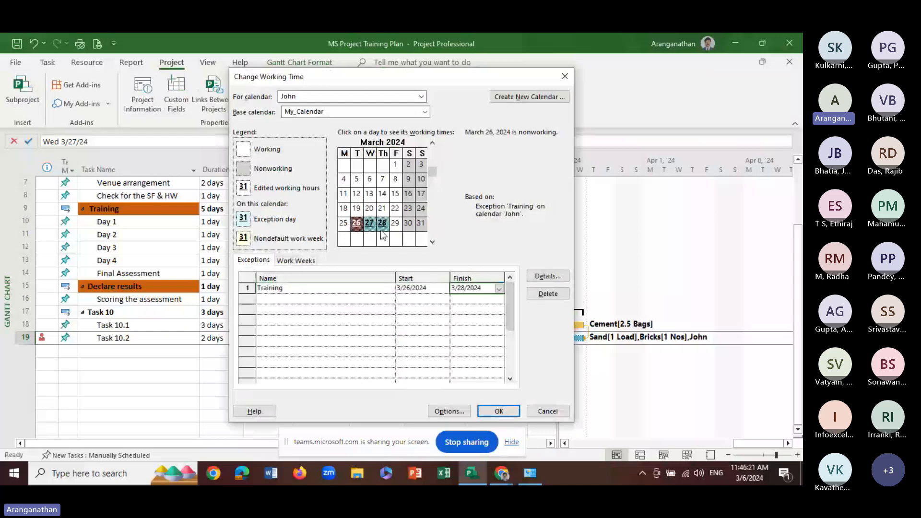
Add a Leave exception on March 28, 2024 to the second listed resource's Standard-based calendar and keep it nonworking in its details
click(381, 228)
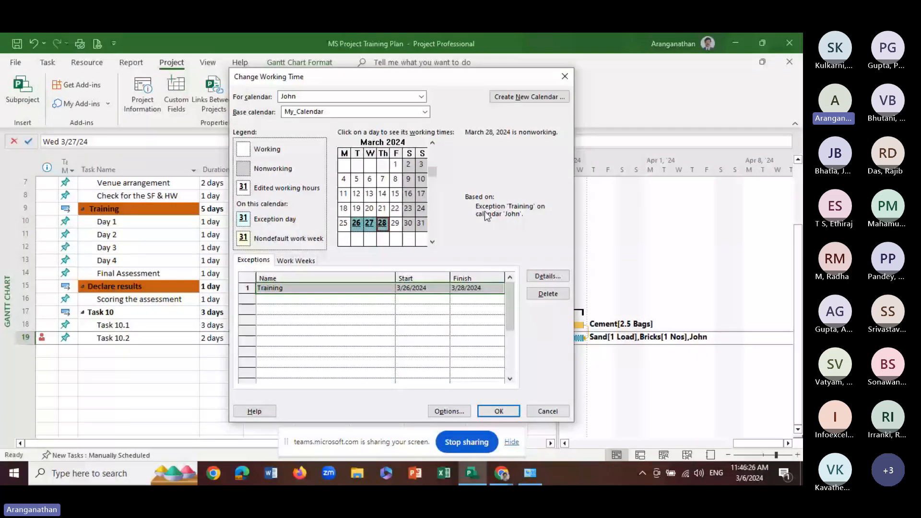
click(265, 299)
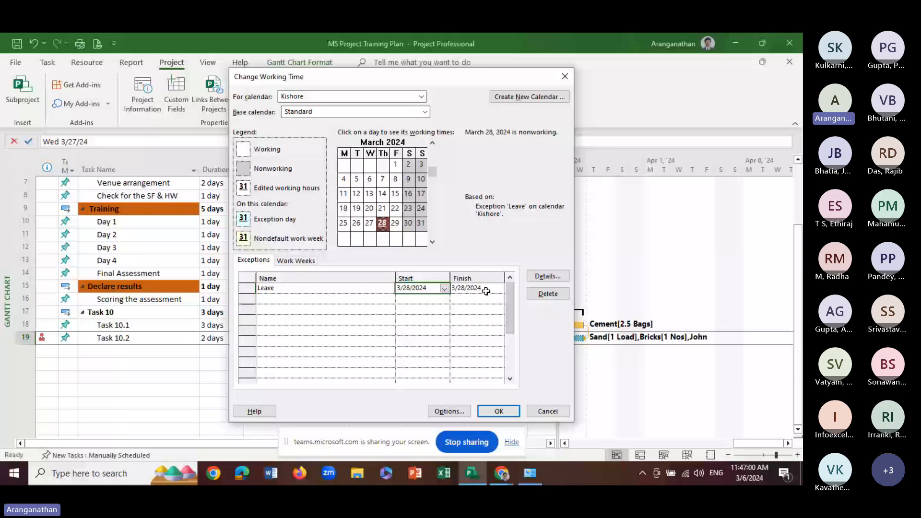
click(548, 276)
click(463, 128)
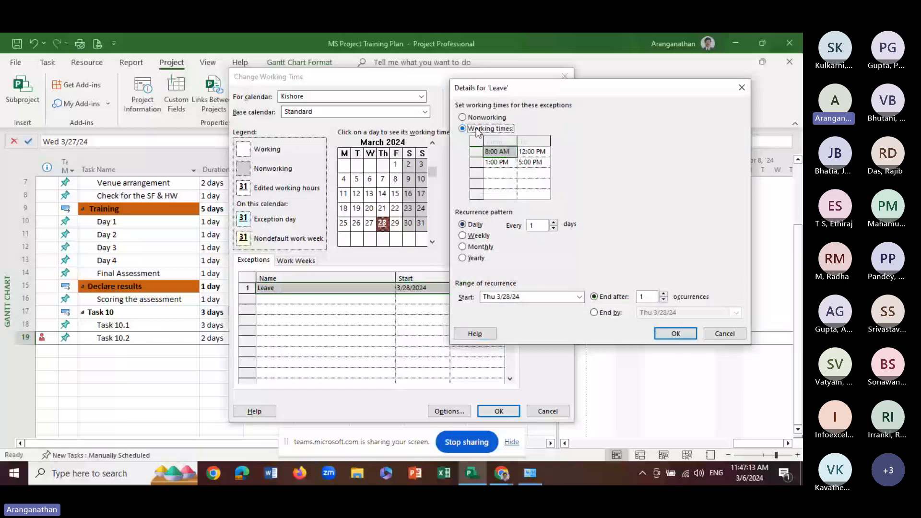
click(462, 117)
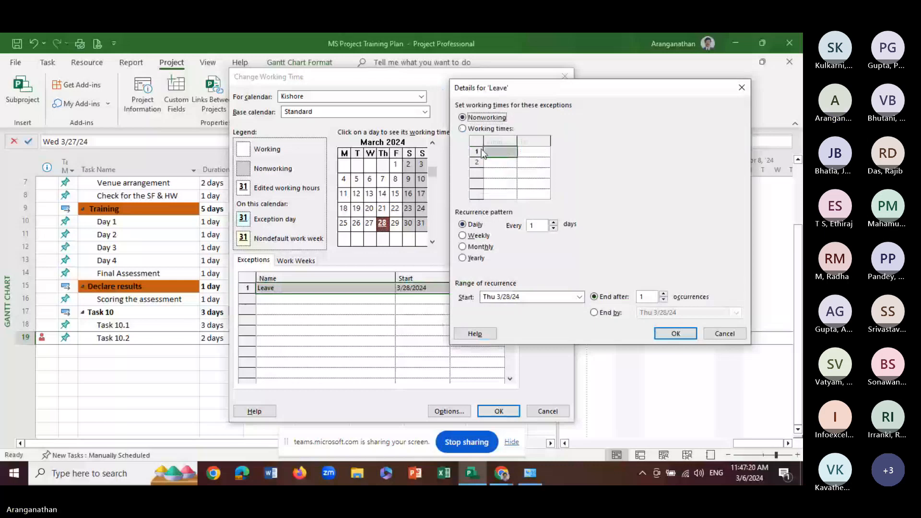
click(462, 128)
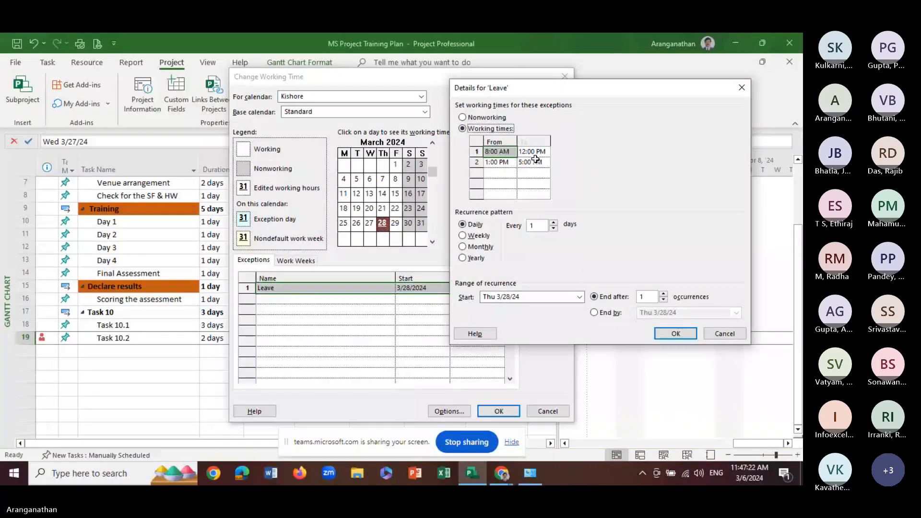
click(463, 118)
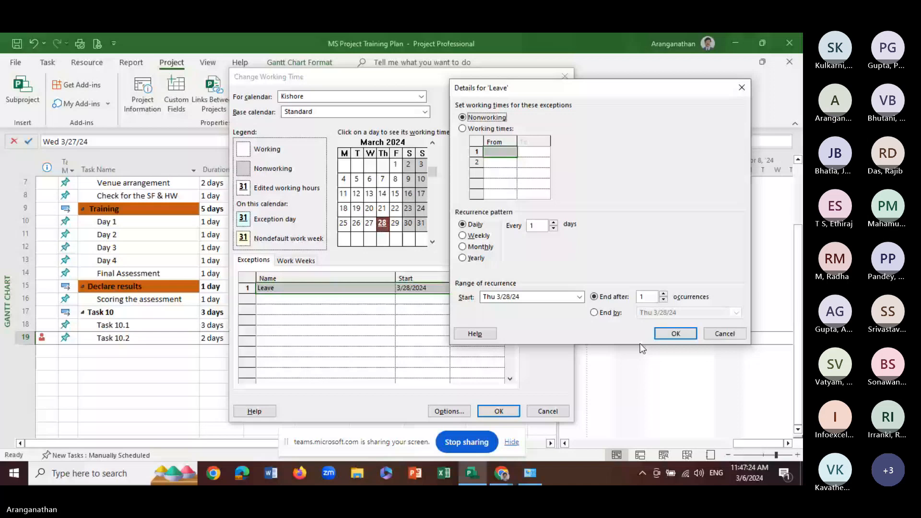
click(676, 333)
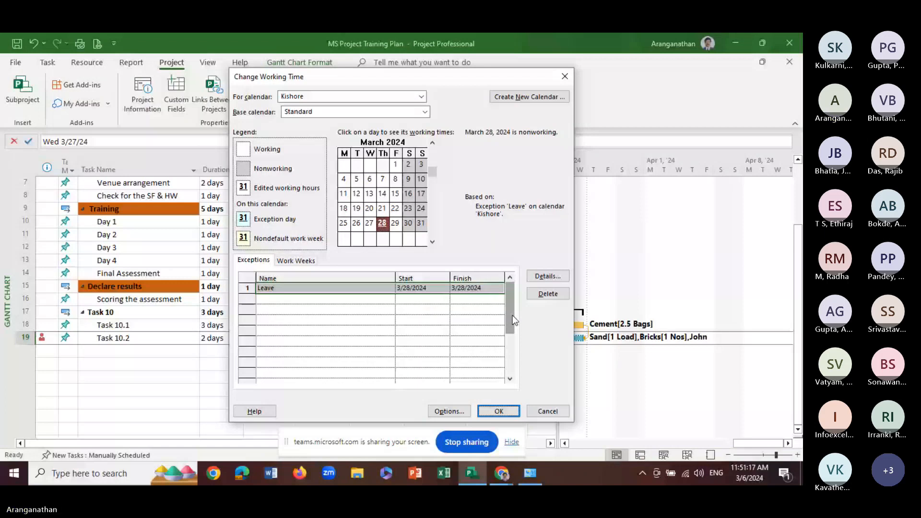
Assign the resource with the Leave exception to the Day 3 task at 100% units
click(133, 251)
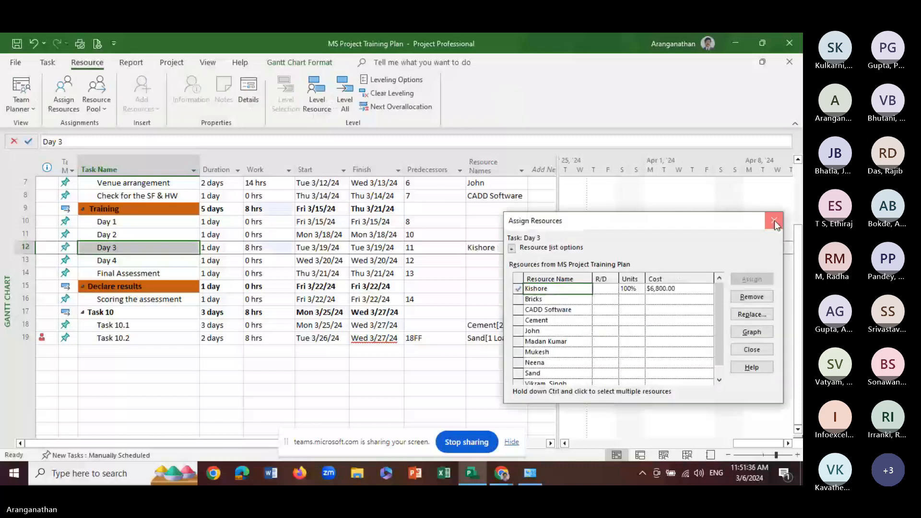
click(774, 221)
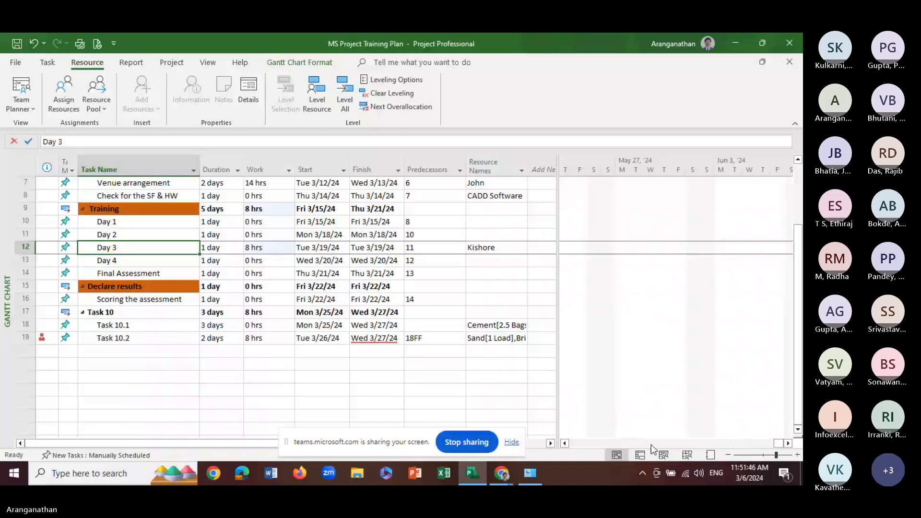
Examine the Day 3 task's bar and its assigned resource in the week of March 18, 2024 on the Gantt Chart
click(565, 443)
click(568, 445)
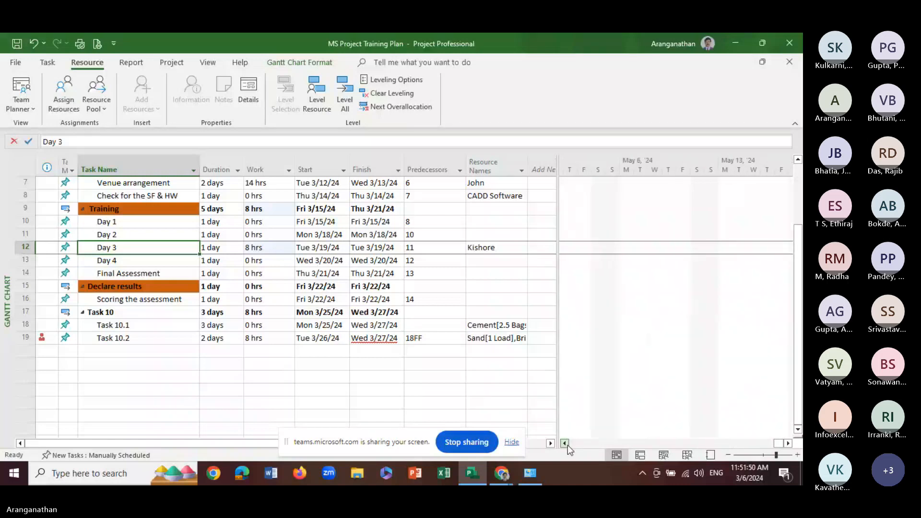
click(569, 445)
click(568, 445)
click(568, 445)
click(569, 446)
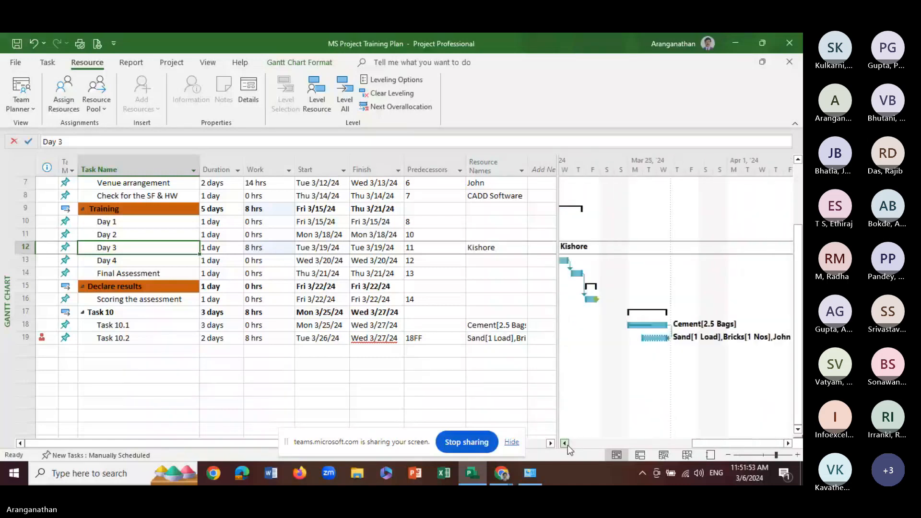
click(568, 446)
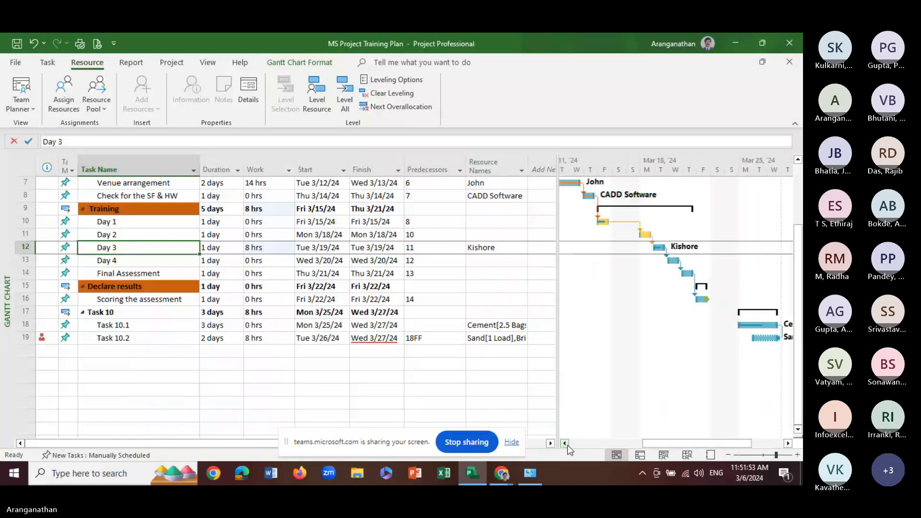
click(565, 443)
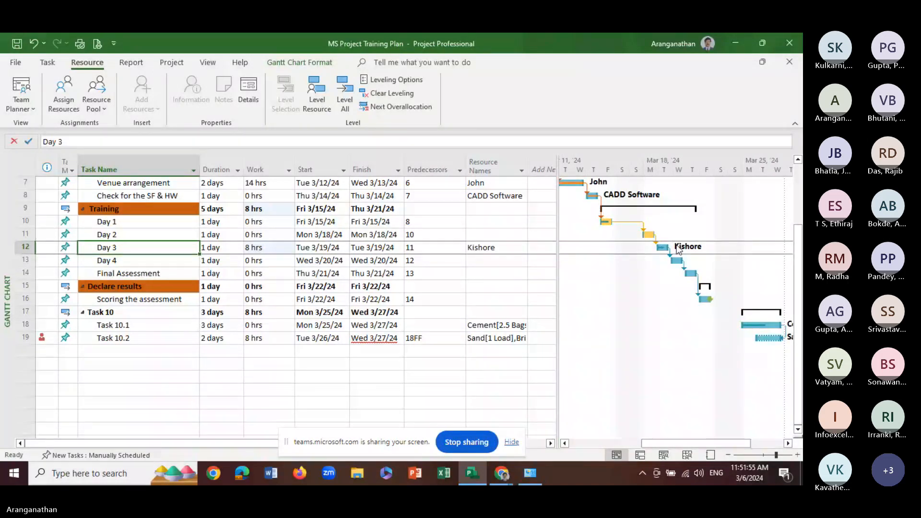
Review the Advanced and Custom Fields details in Day 3's task information without changing anything
click(569, 250)
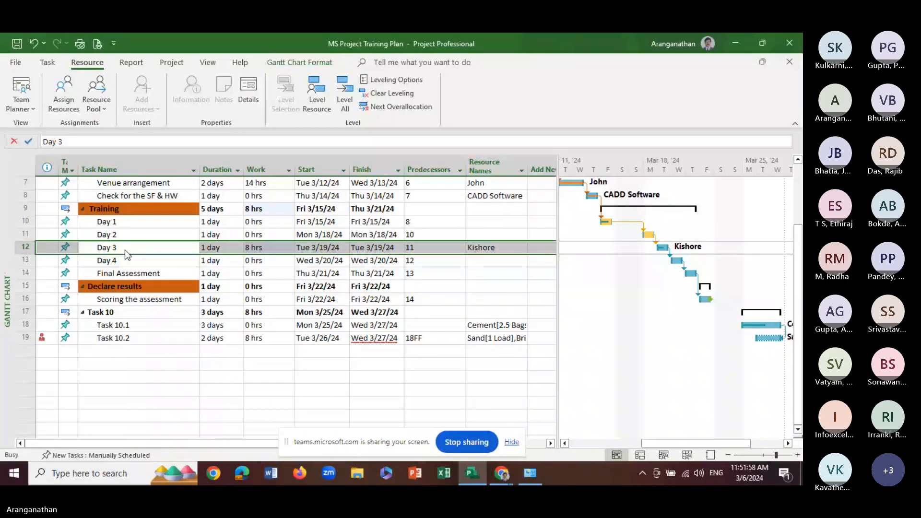
double_click(125, 250)
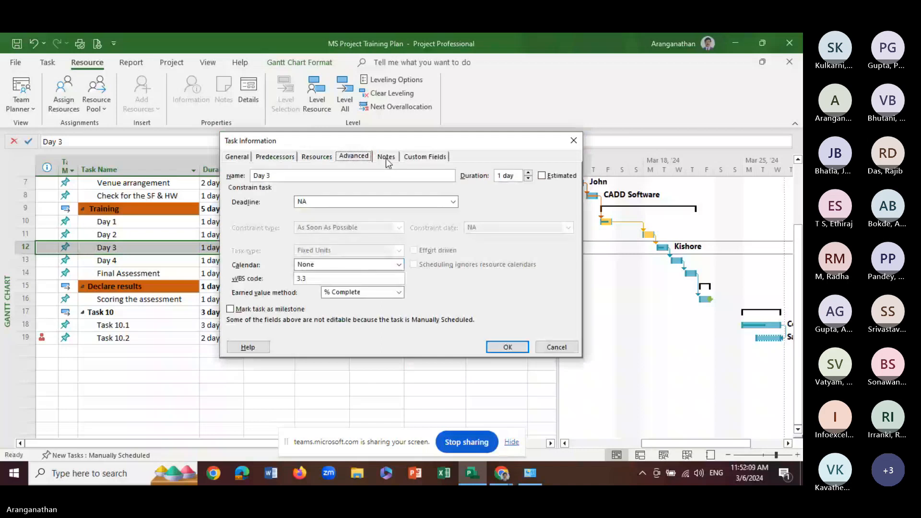
click(419, 159)
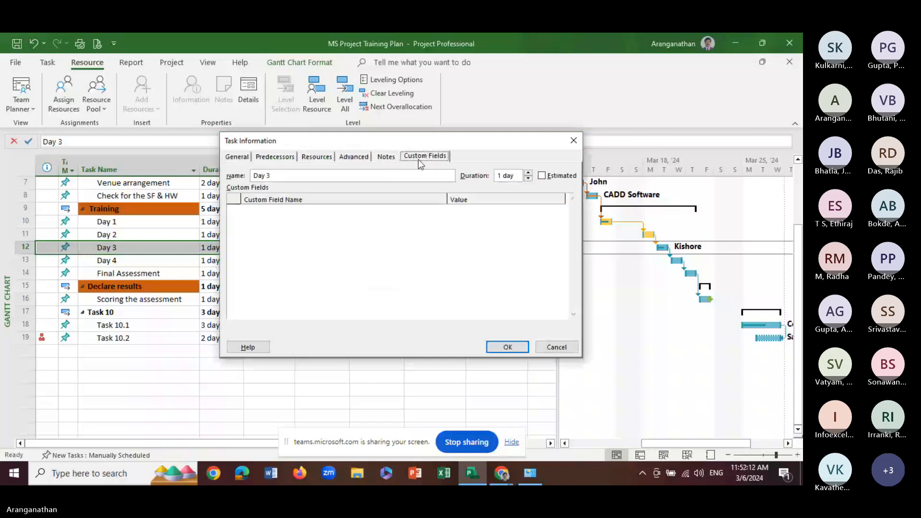
click(554, 349)
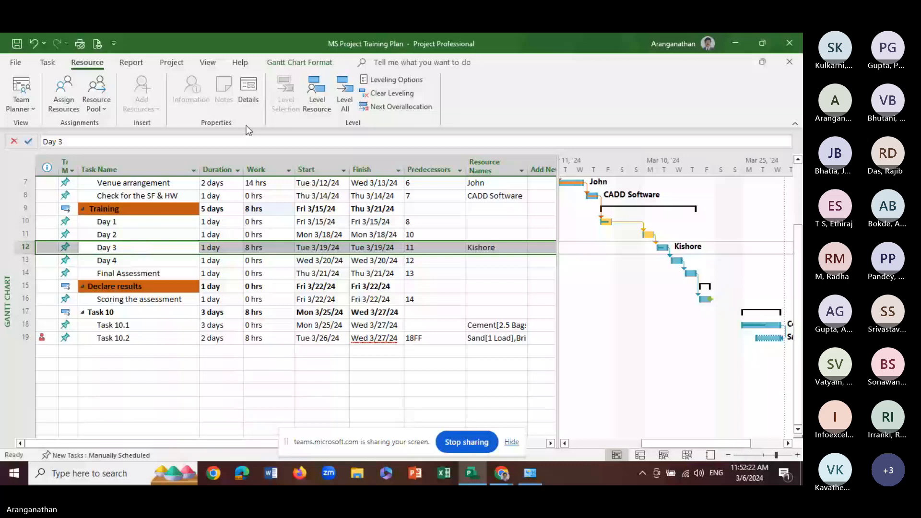
Add an On Duty exception on March 19, 2024 to the calendar of Day 3's assigned resource
click(171, 63)
click(286, 94)
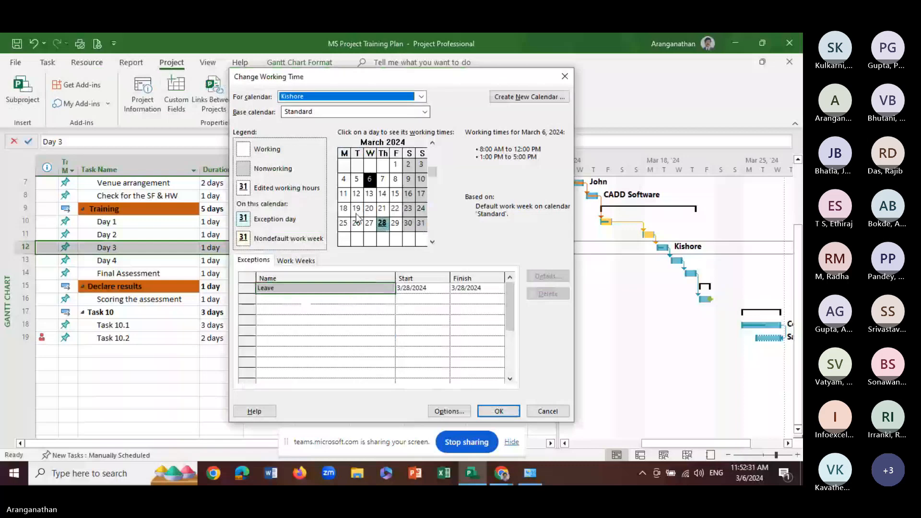
click(357, 211)
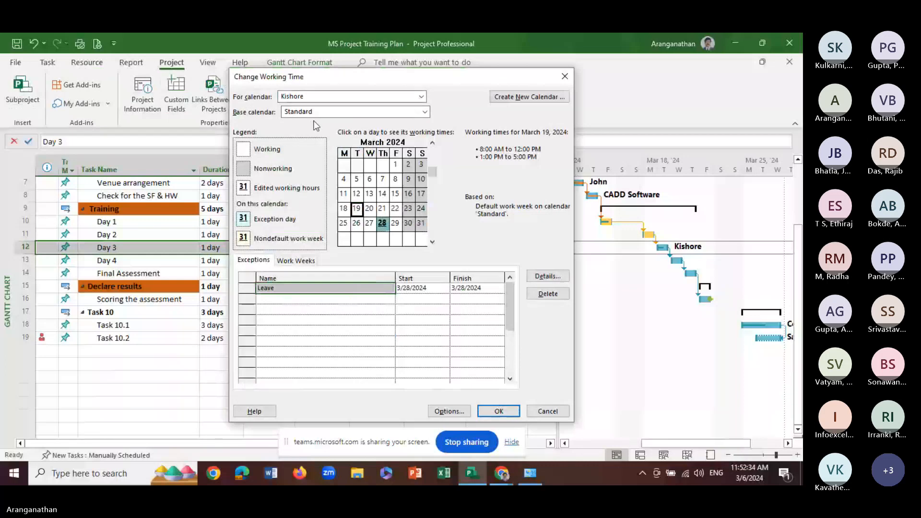
click(272, 298)
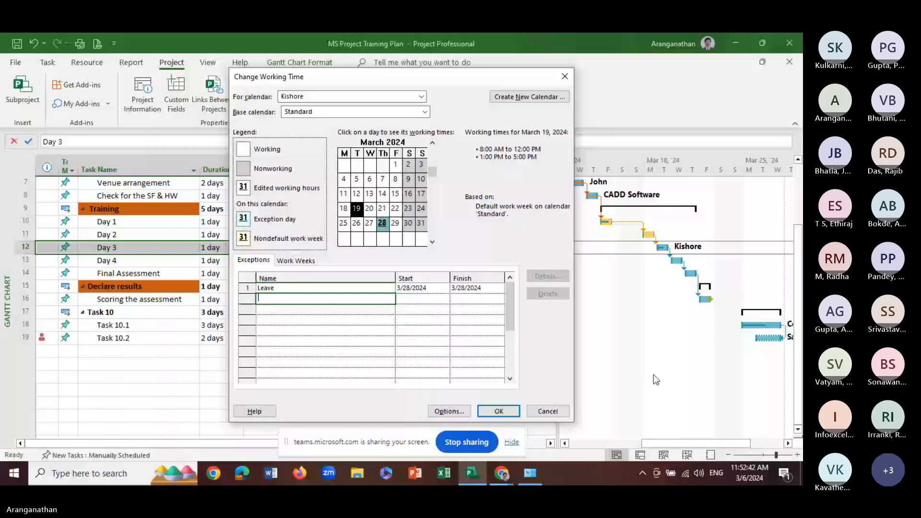
text(Out of Tow)
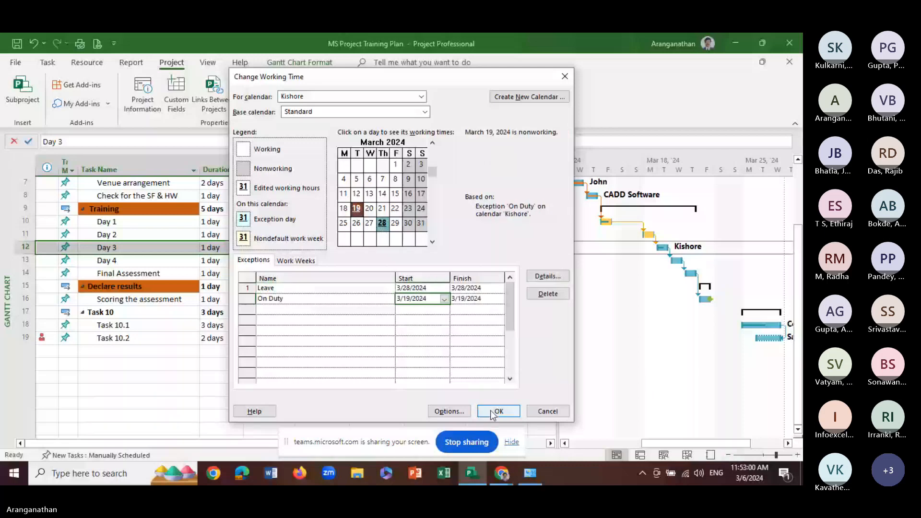
click(498, 412)
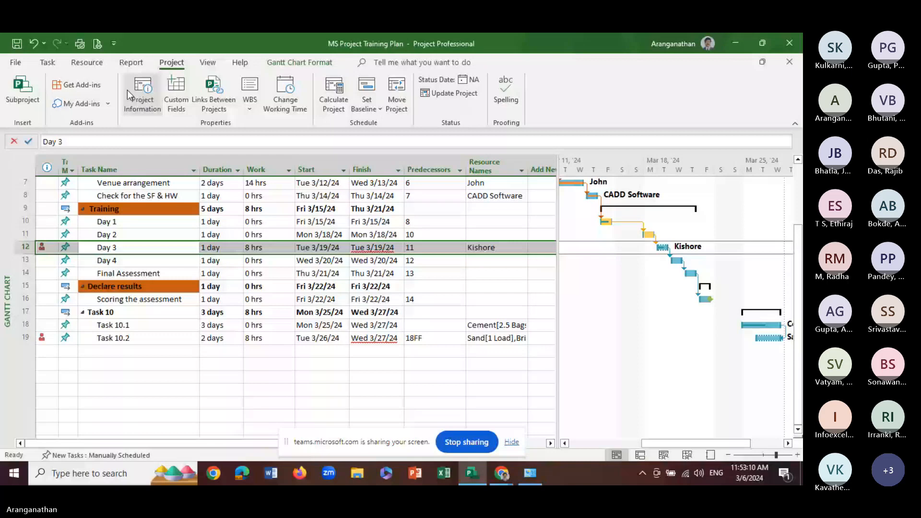
Examine the Day 3 resource's work on Tuesday, March 19 in the Resource Usage view
click(208, 63)
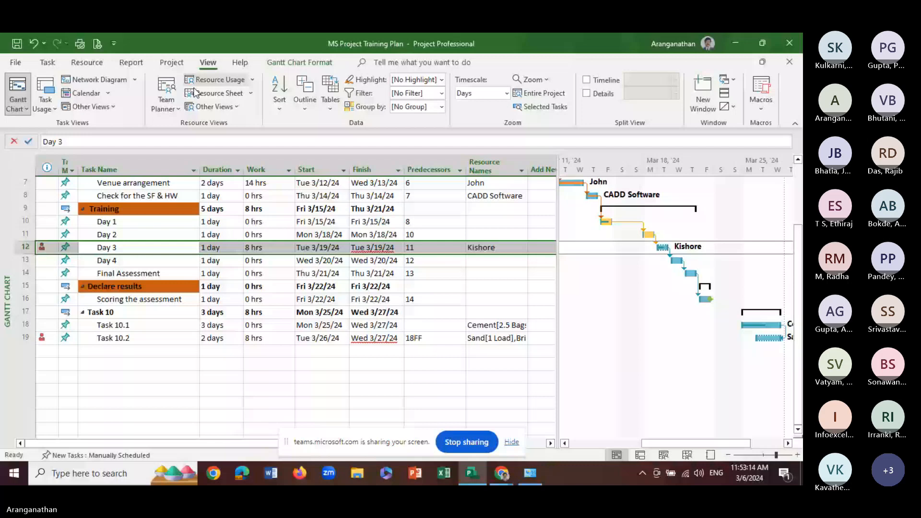
click(208, 95)
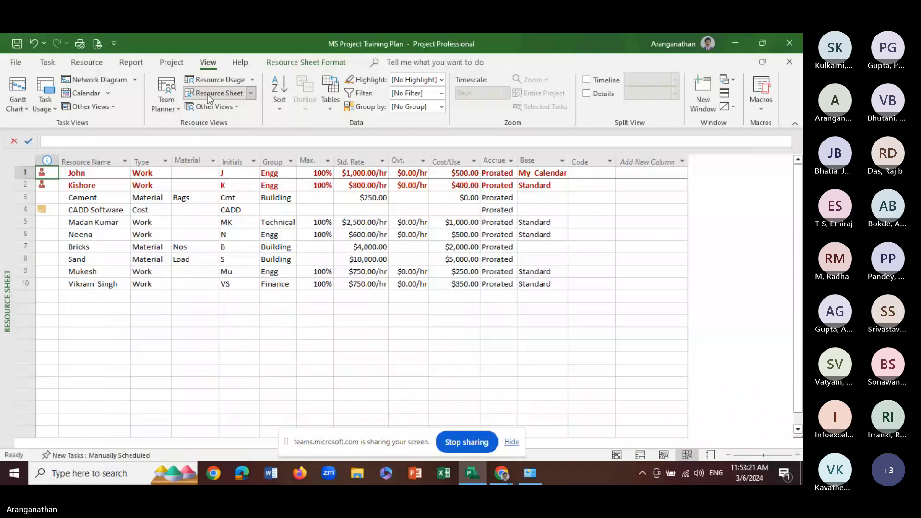
click(209, 86)
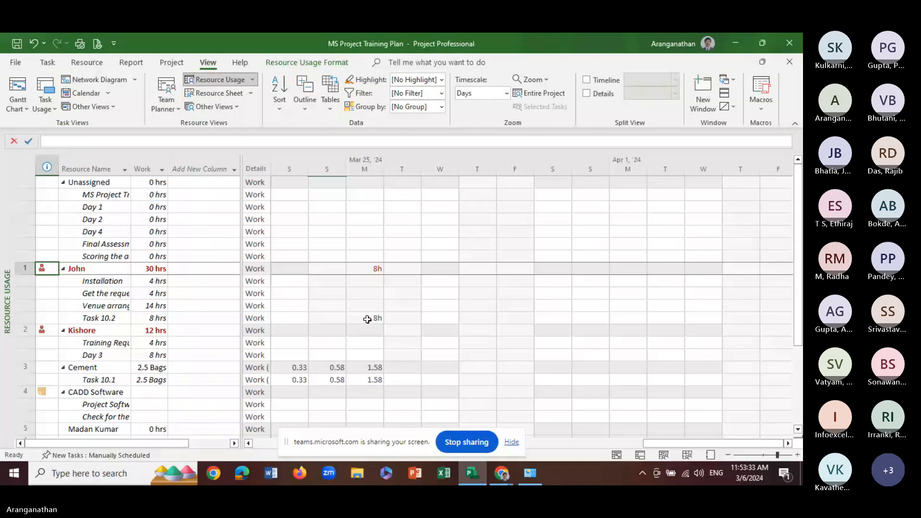
click(367, 318)
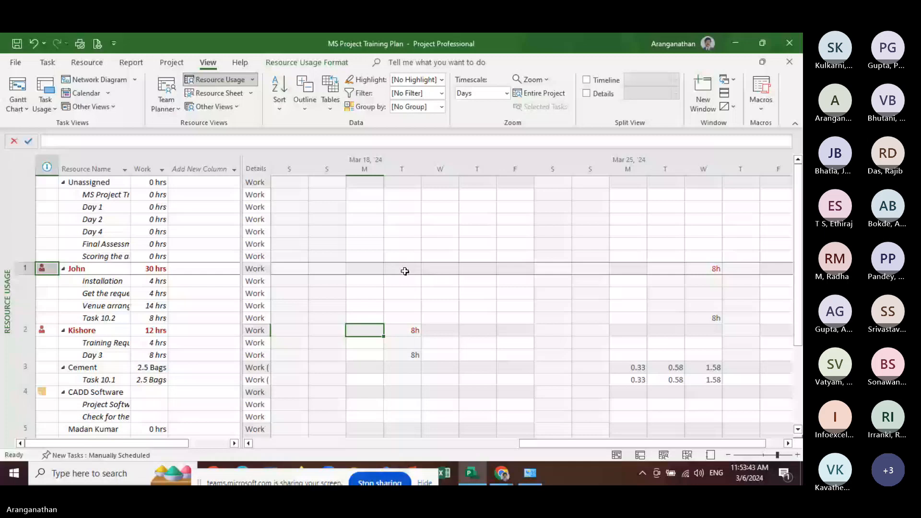
key(Right)
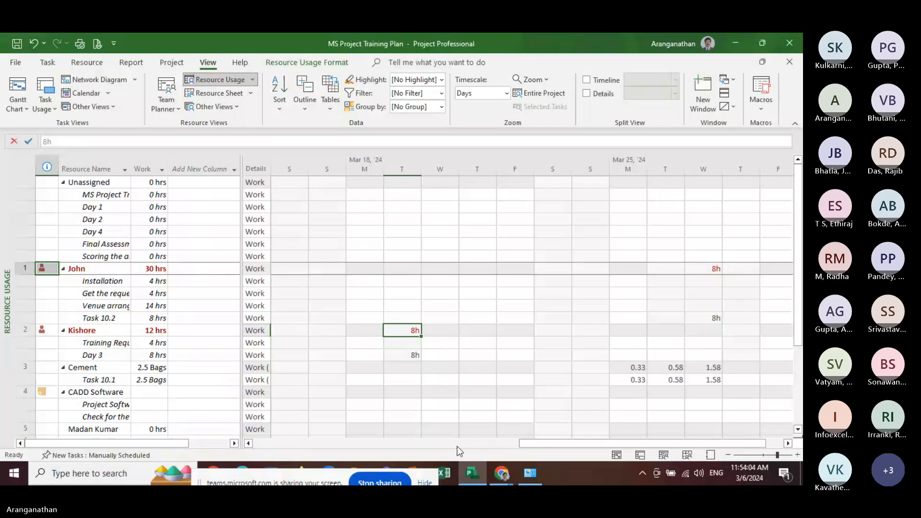
Check the overallocation indicators of the first two resources in the Resource Sheet, and return to the Gantt Chart
click(214, 94)
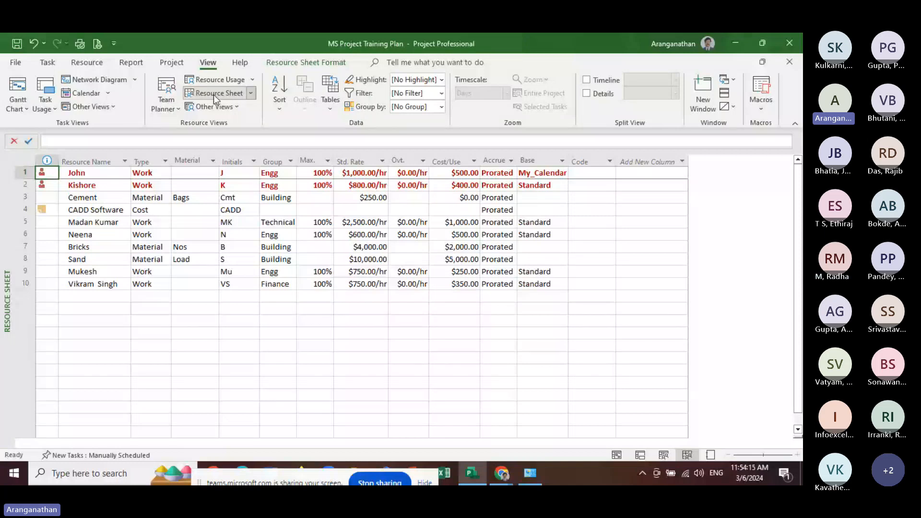
mouse_move(43, 174)
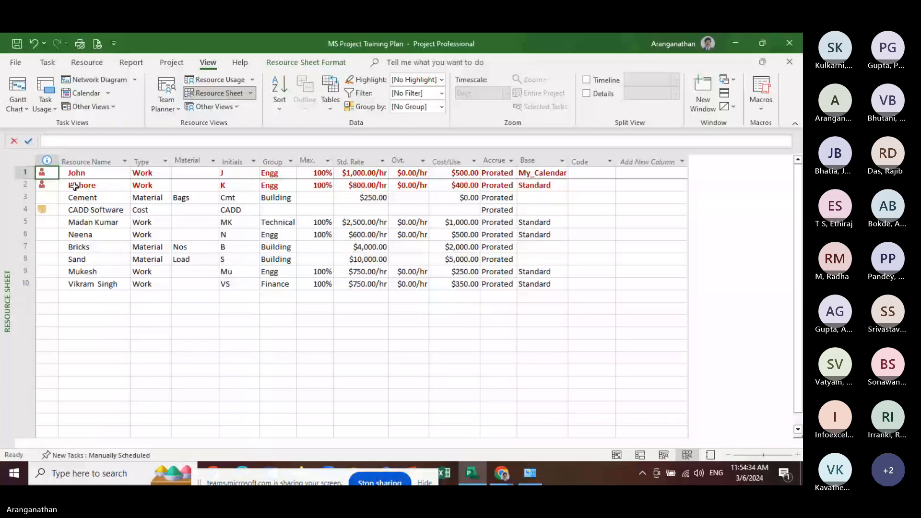
click(25, 94)
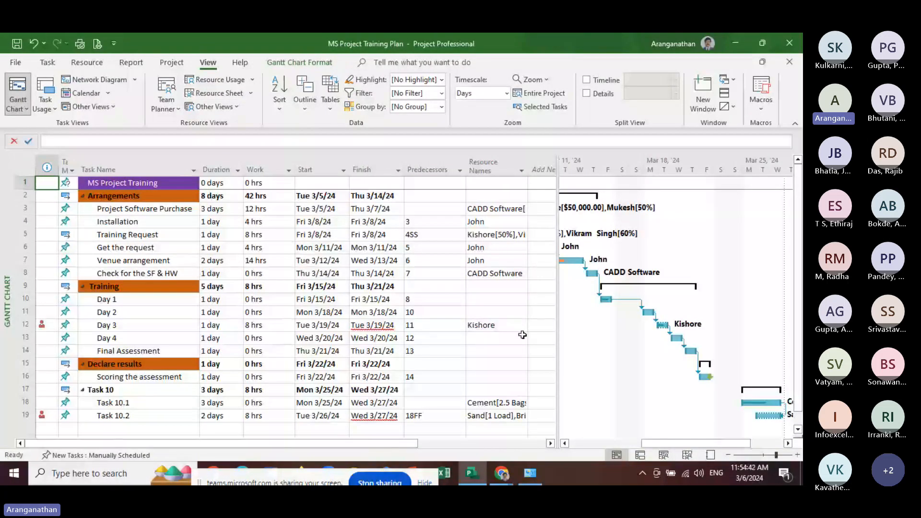
Check the Leave and On Duty exceptions in the working time calendar of Day 3's assigned resource
click(504, 326)
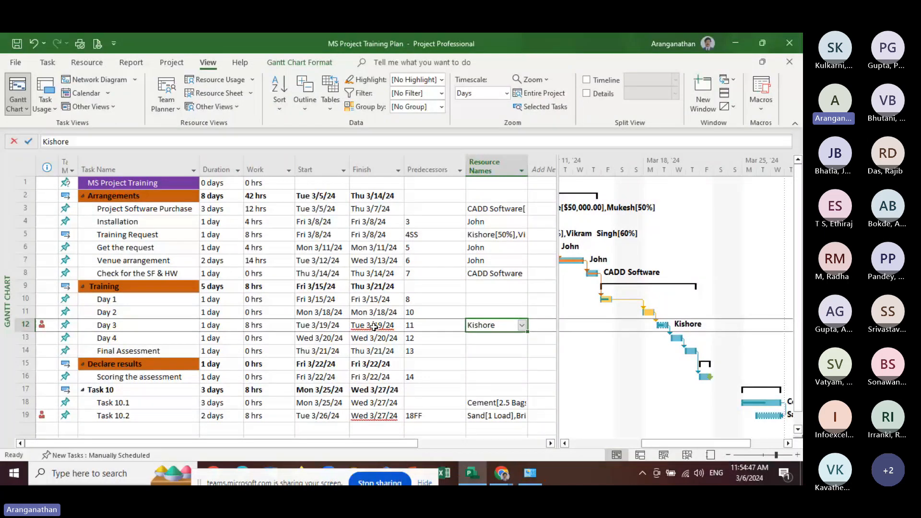
click(172, 62)
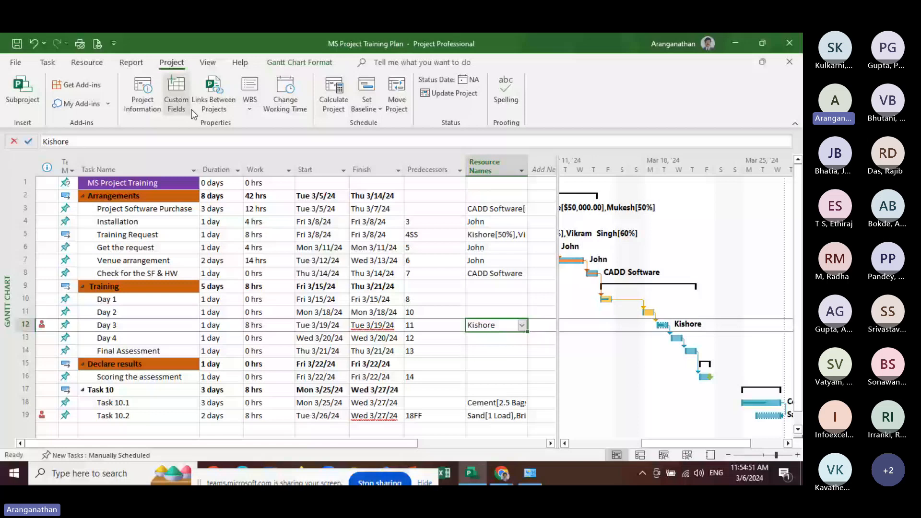
click(286, 98)
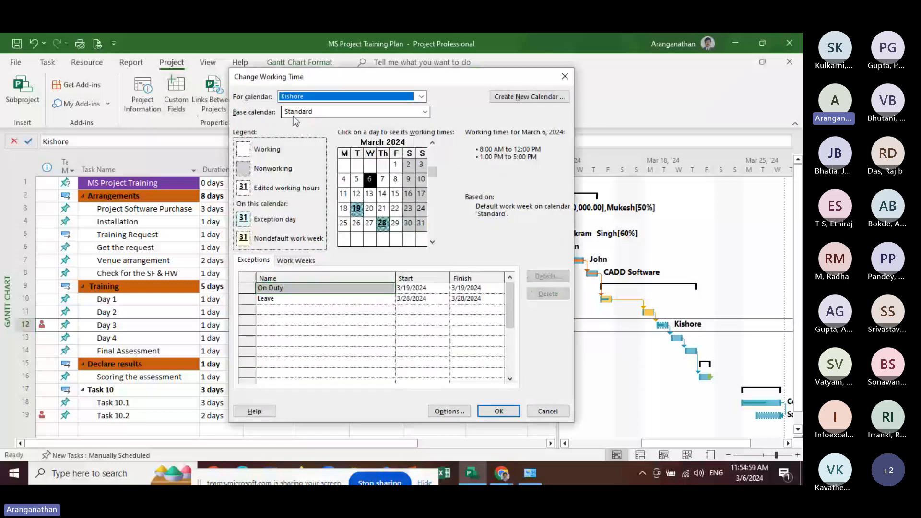
click(278, 298)
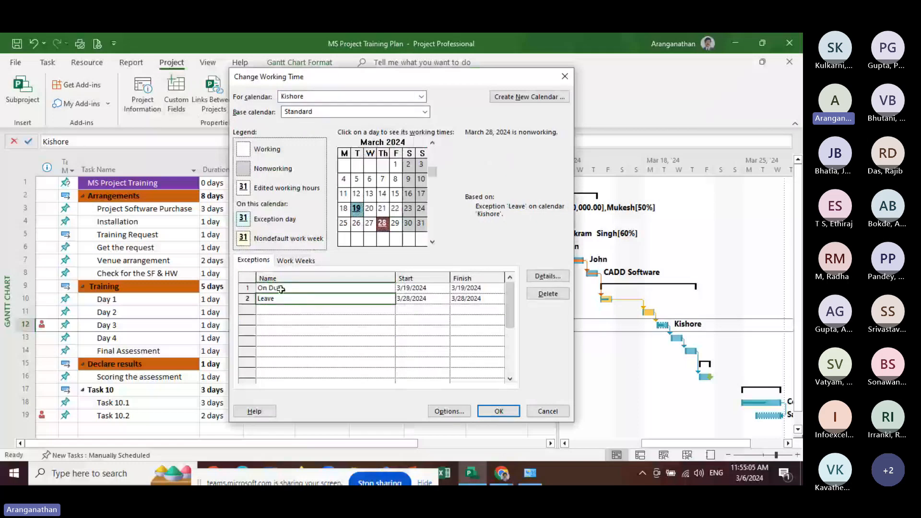
click(281, 289)
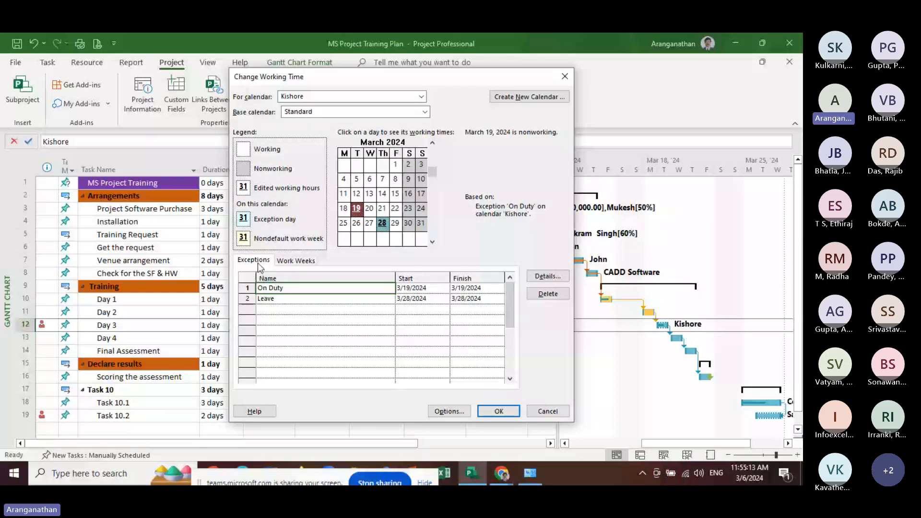
Check the default work week in the calendar of Day 3's assigned resource, and return to its exceptions
click(296, 260)
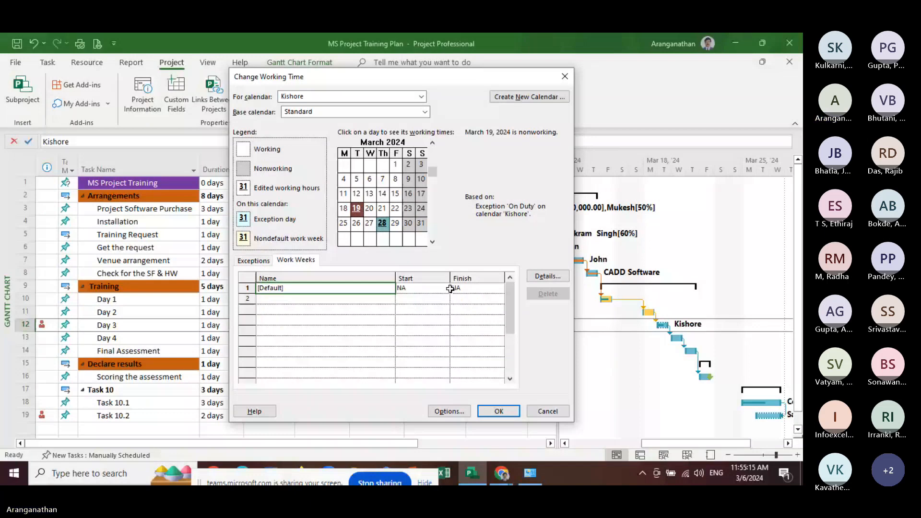
click(447, 288)
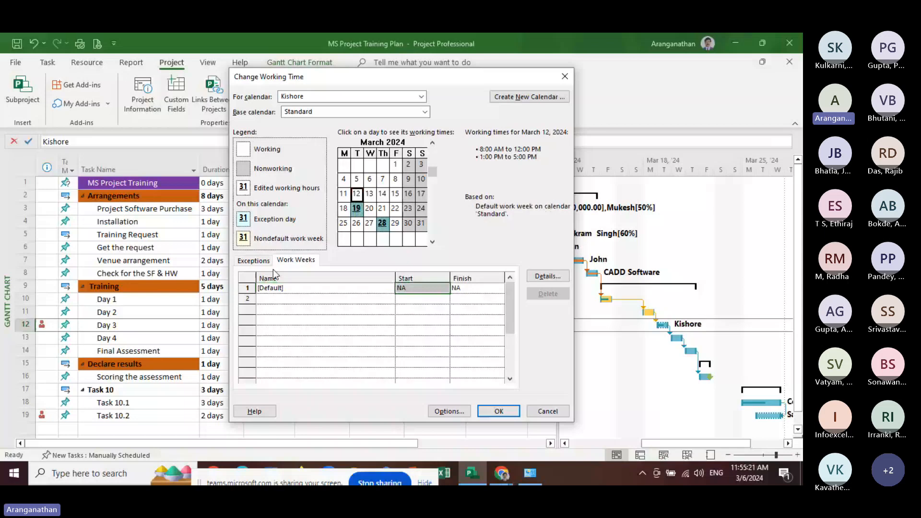
click(254, 260)
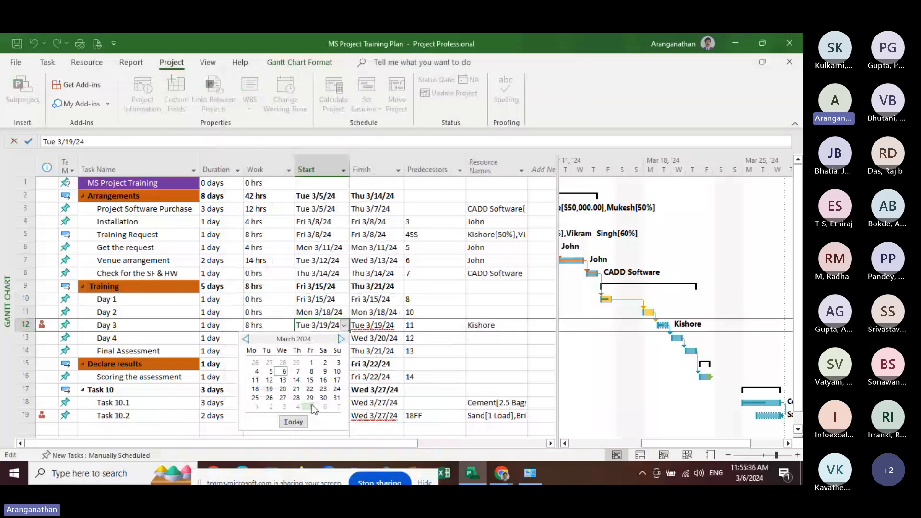
Set Day 3's start date to March 20, 2024, and check its resource's overallocation indicator in the Resource Sheet
click(282, 389)
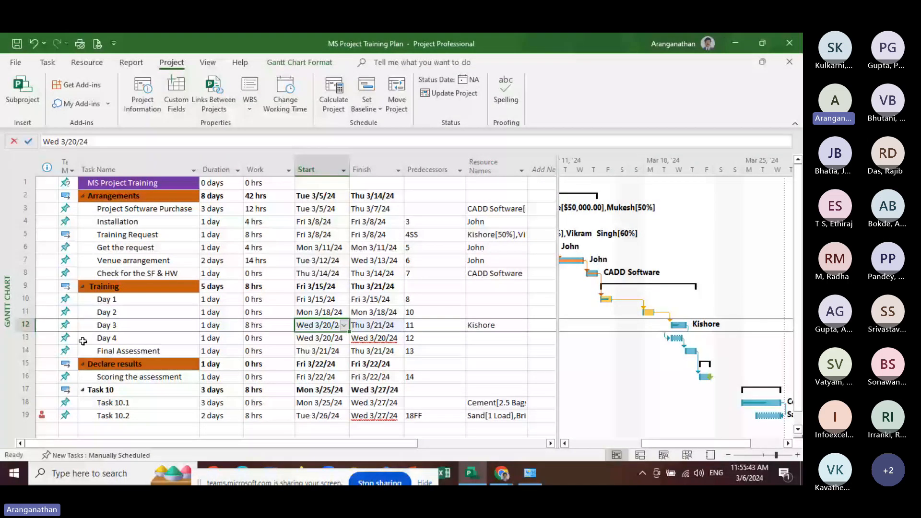
click(208, 62)
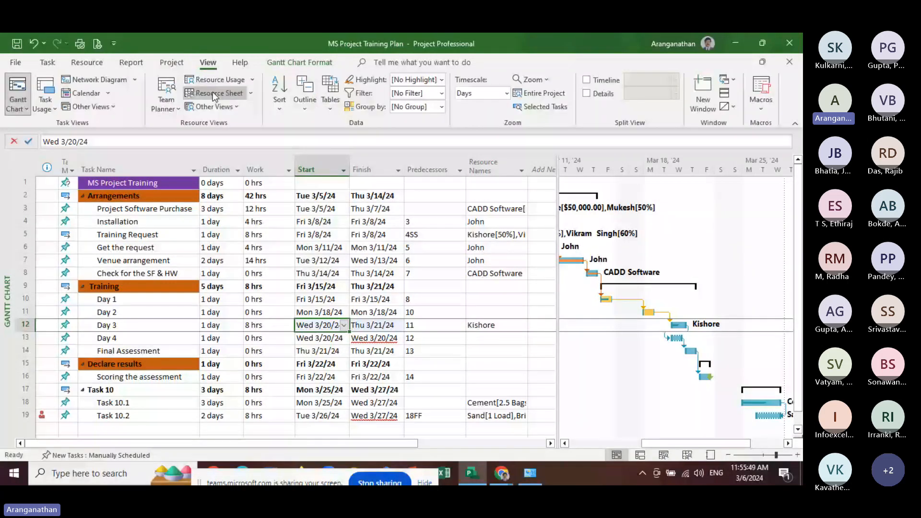
click(214, 94)
click(64, 188)
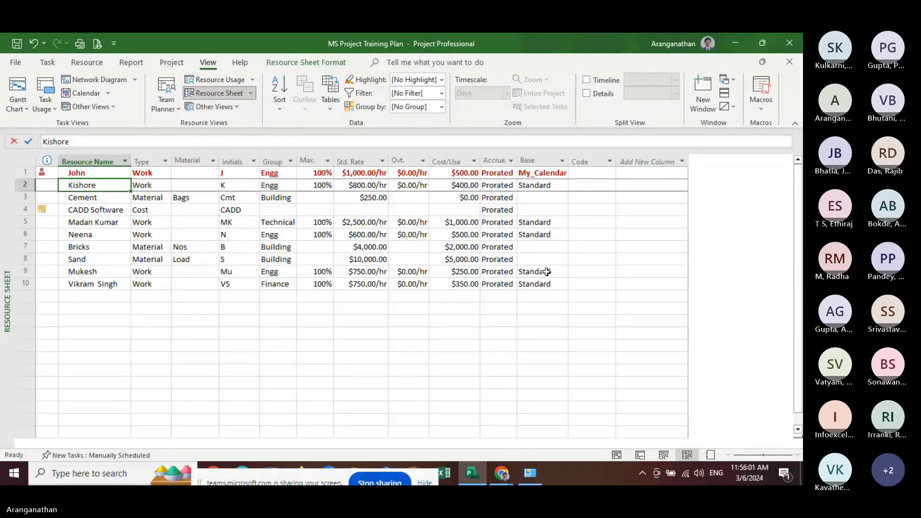
Review the base calendar options available for Day 3's assigned resource in the working time settings
click(171, 63)
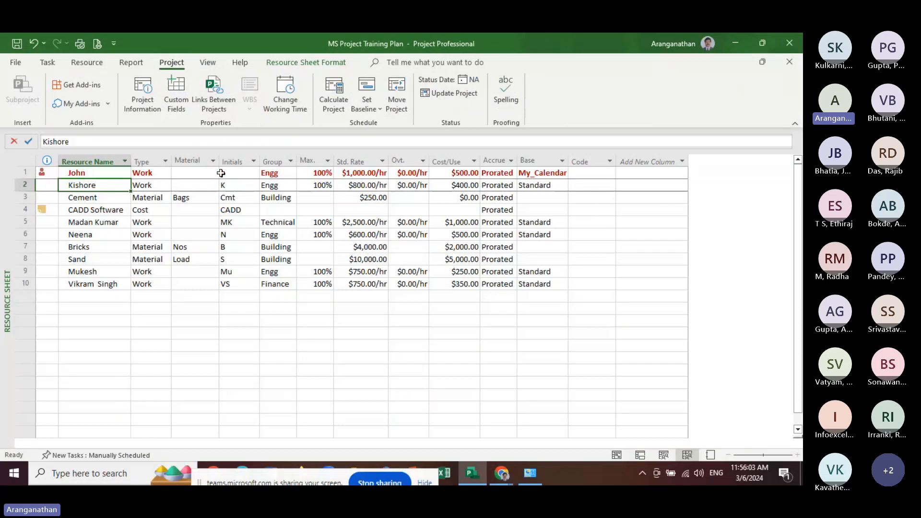
click(300, 110)
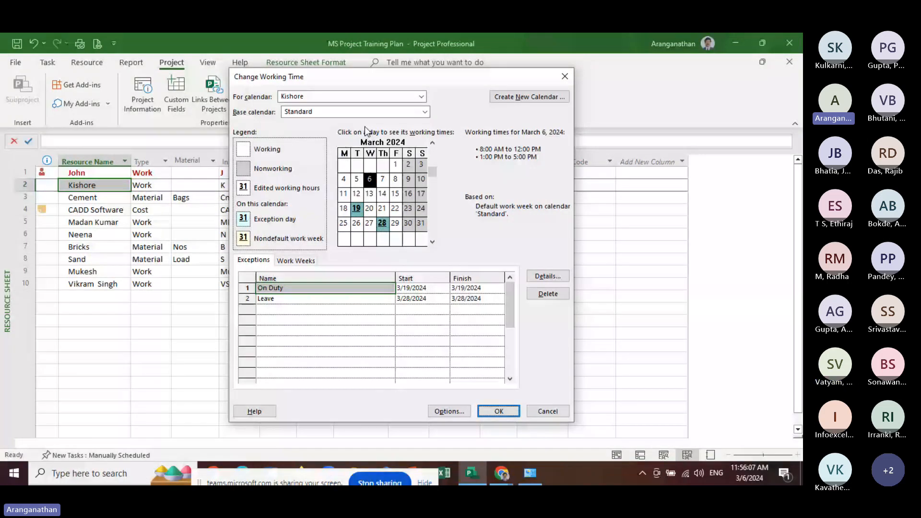
click(316, 111)
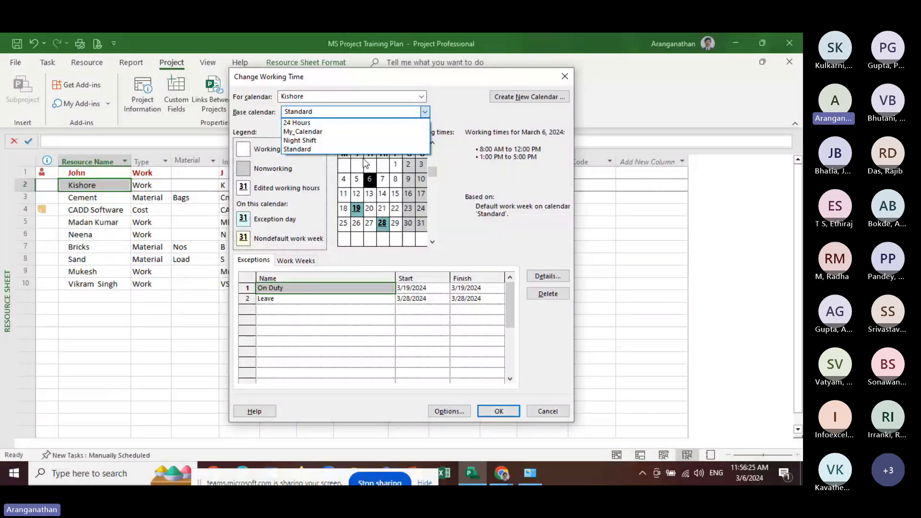
click(366, 163)
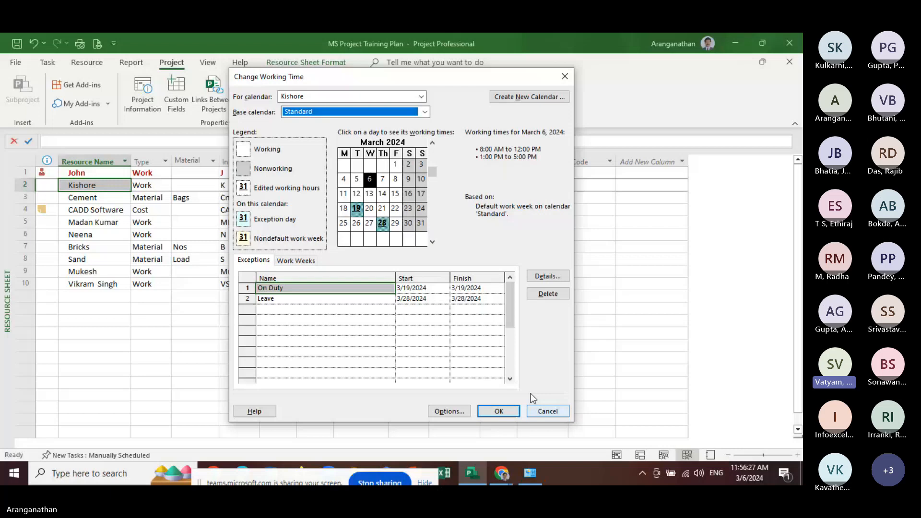
Add a Casual Leave exception on March 20, 2024 to the calendar of the resource in row 6 of the Resource Sheet
click(421, 97)
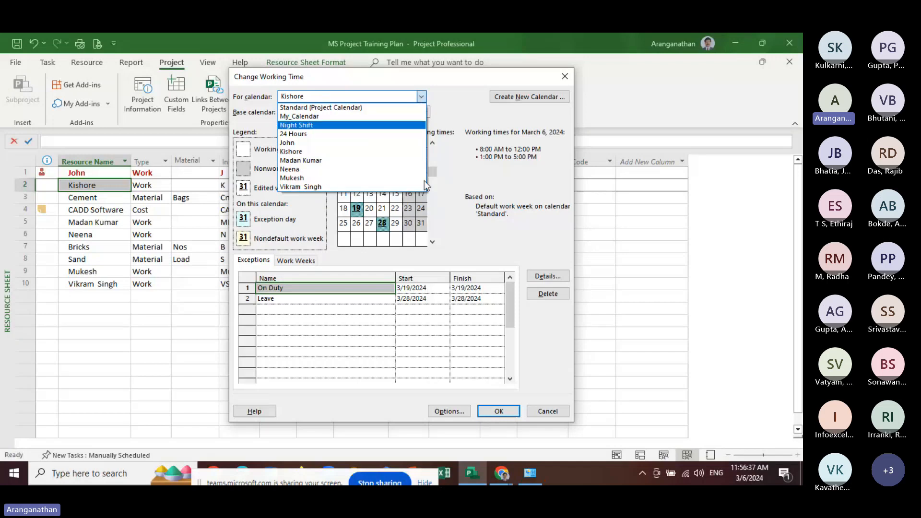
click(298, 169)
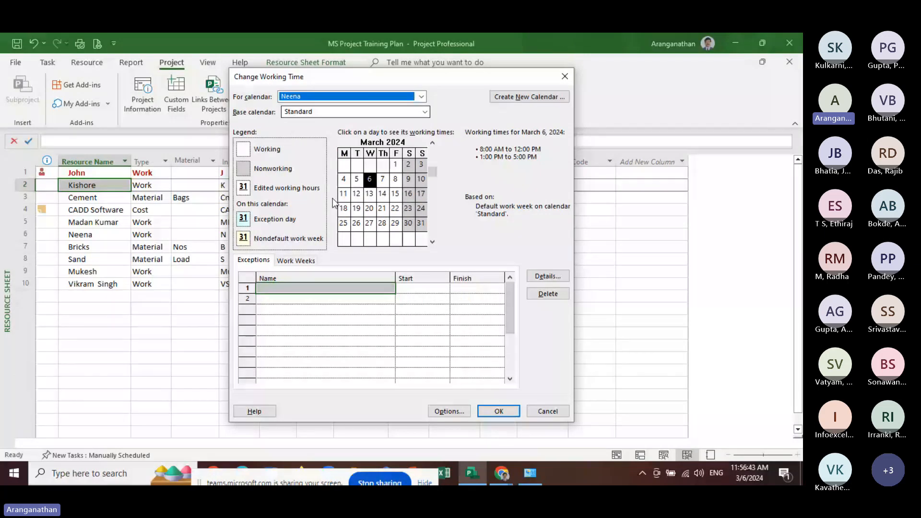
click(369, 209)
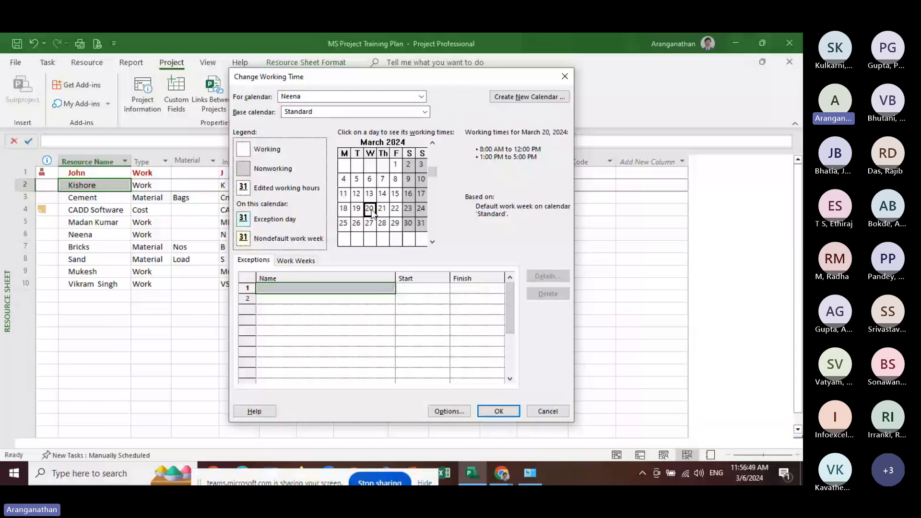
click(302, 290)
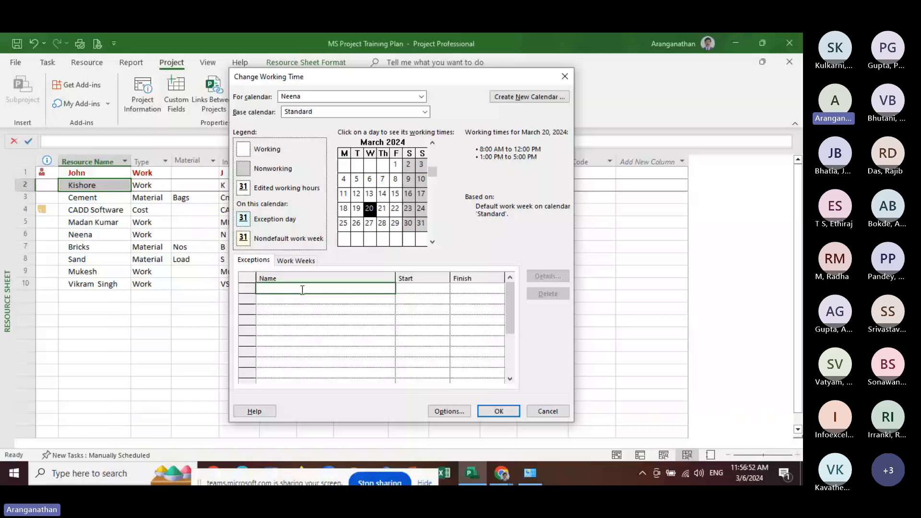
text(Ca)
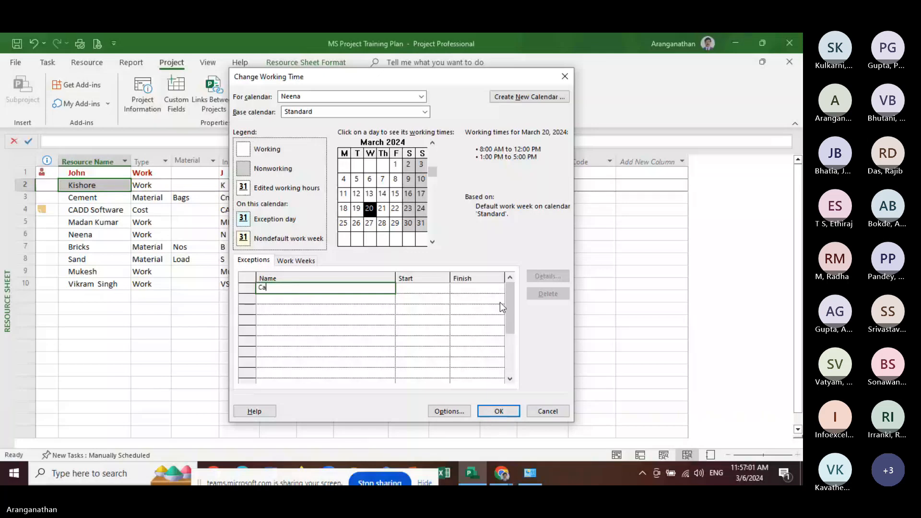
text(sual L)
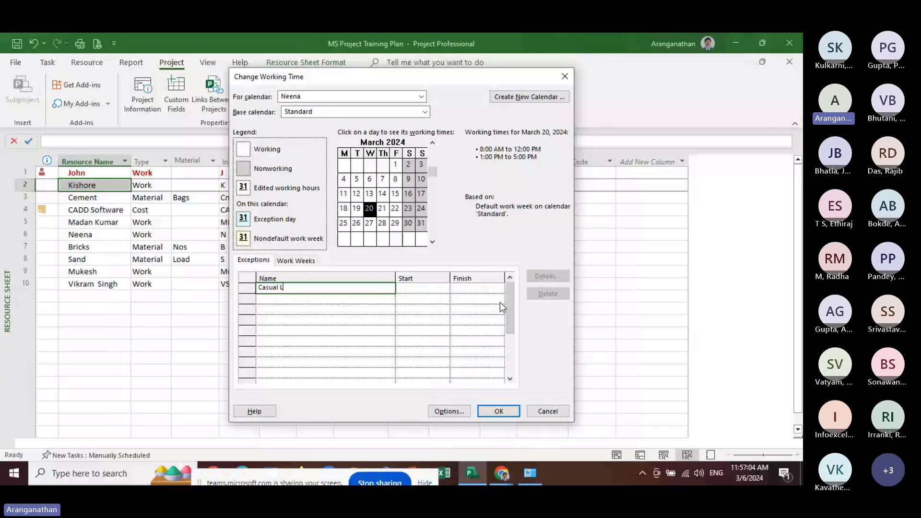
text(eave)
key(Return)
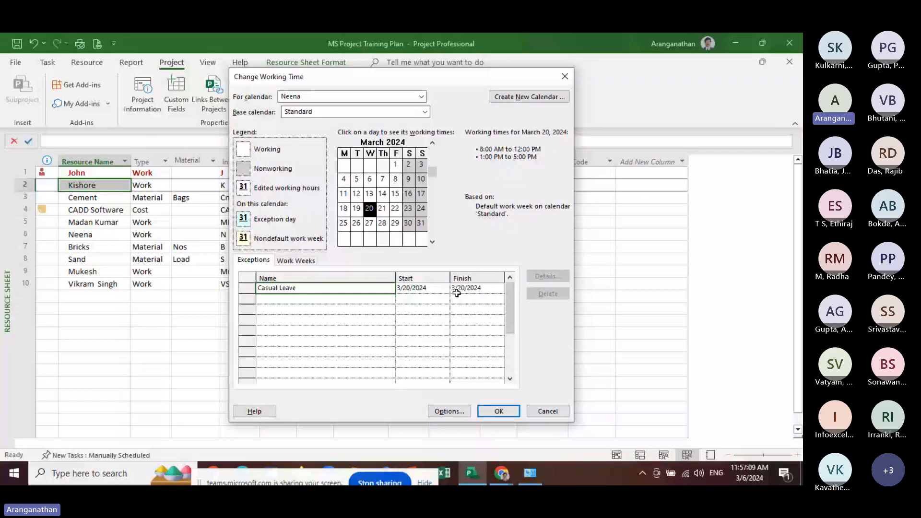
click(423, 298)
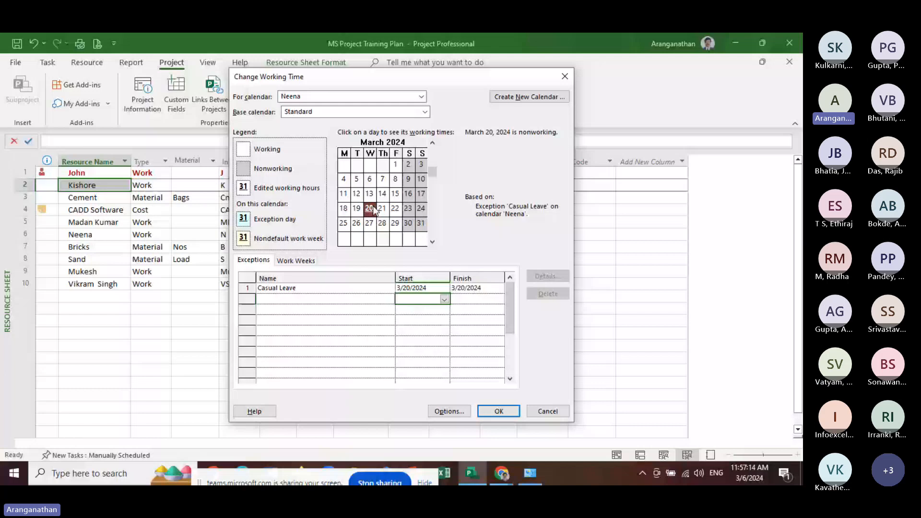
click(491, 409)
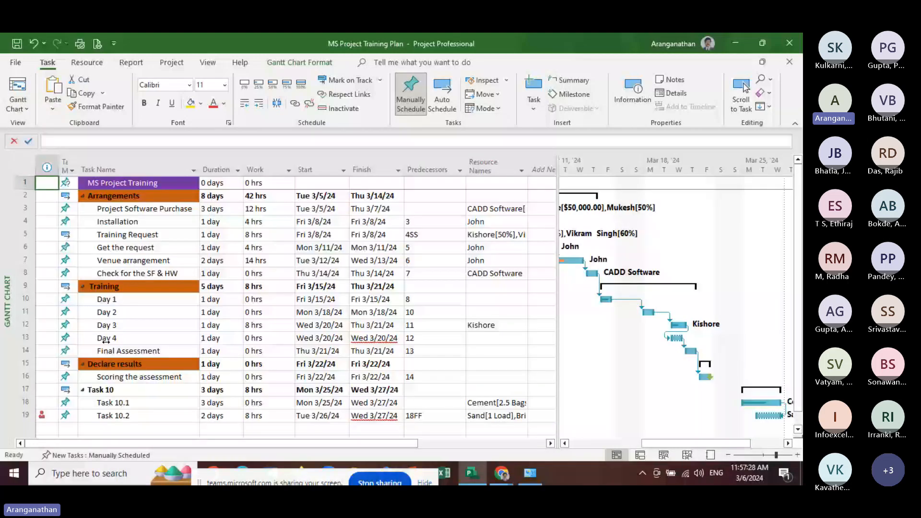
Assign the resource with the Casual Leave exception to the Day 4 task, and check the task's overallocation indicator
click(106, 339)
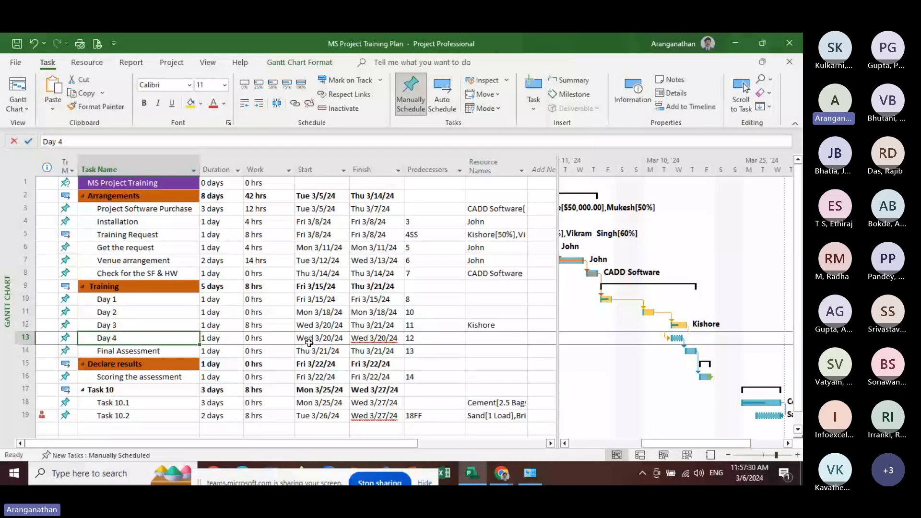
click(123, 338)
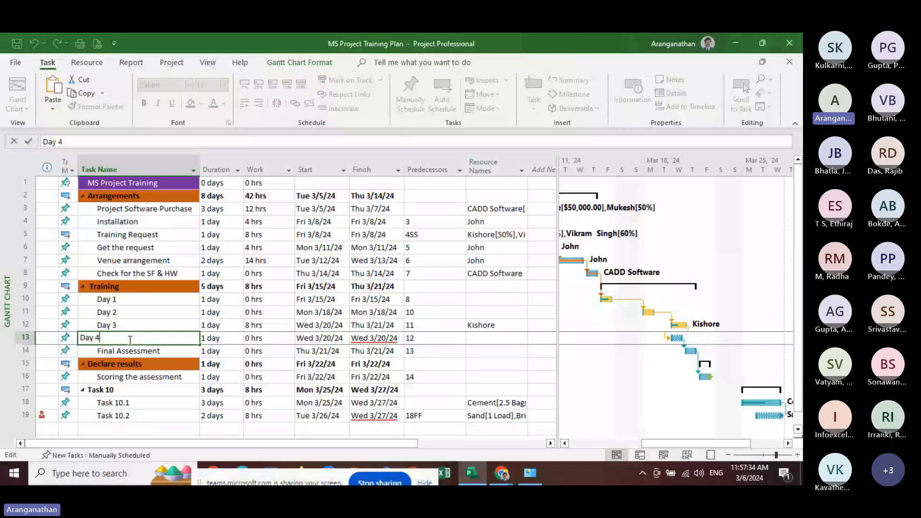
key(Escape)
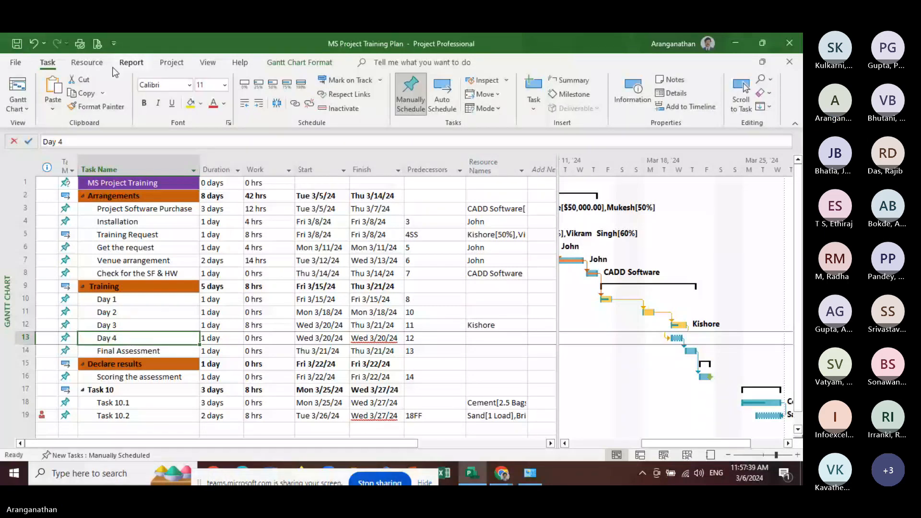
click(93, 67)
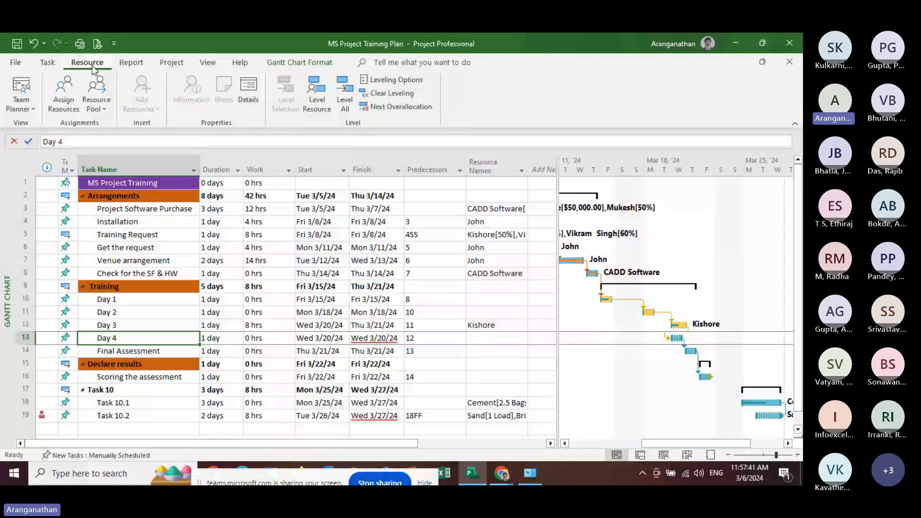
click(63, 94)
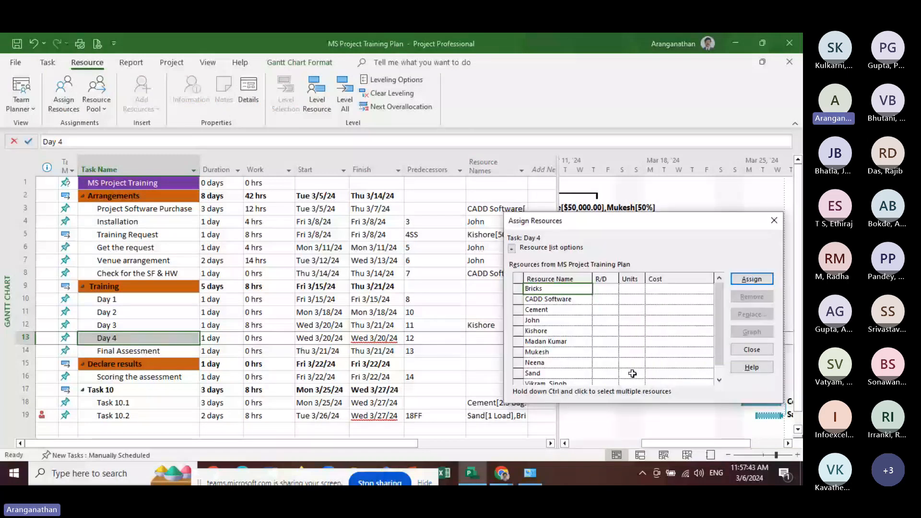
click(535, 363)
click(751, 279)
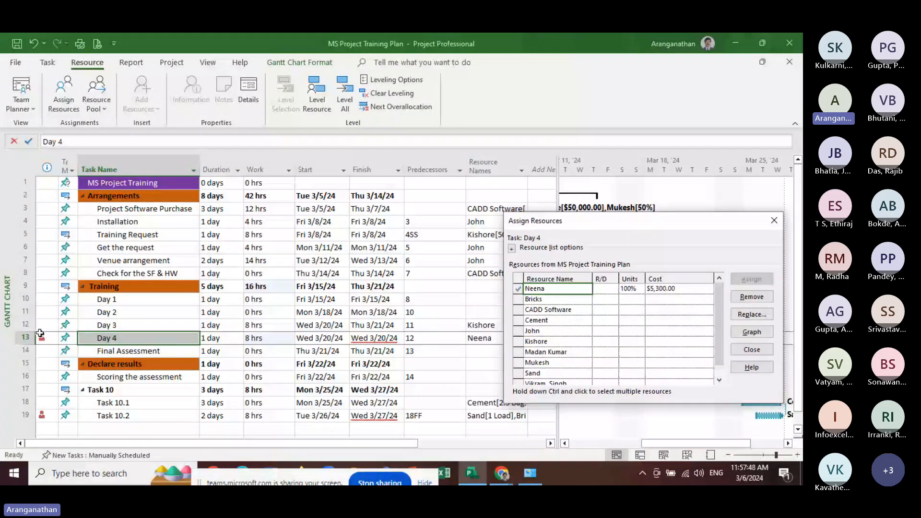
mouse_move(50, 336)
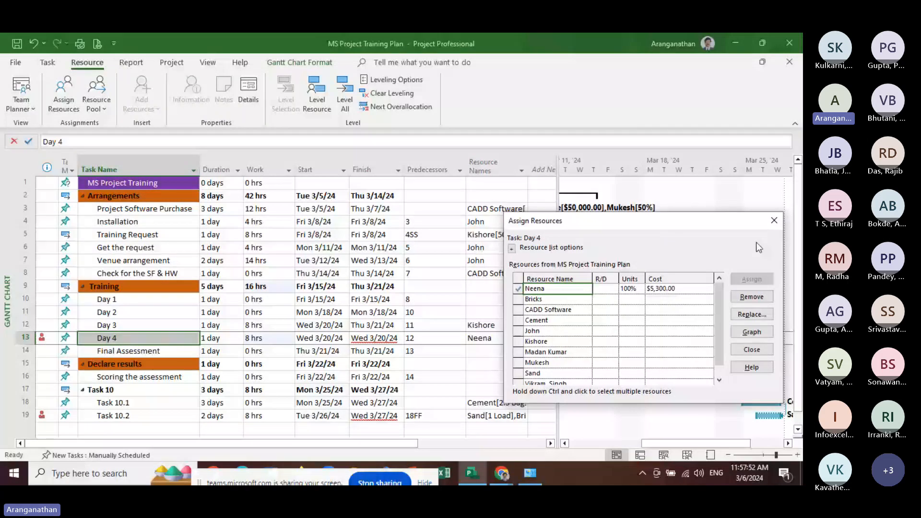
click(774, 221)
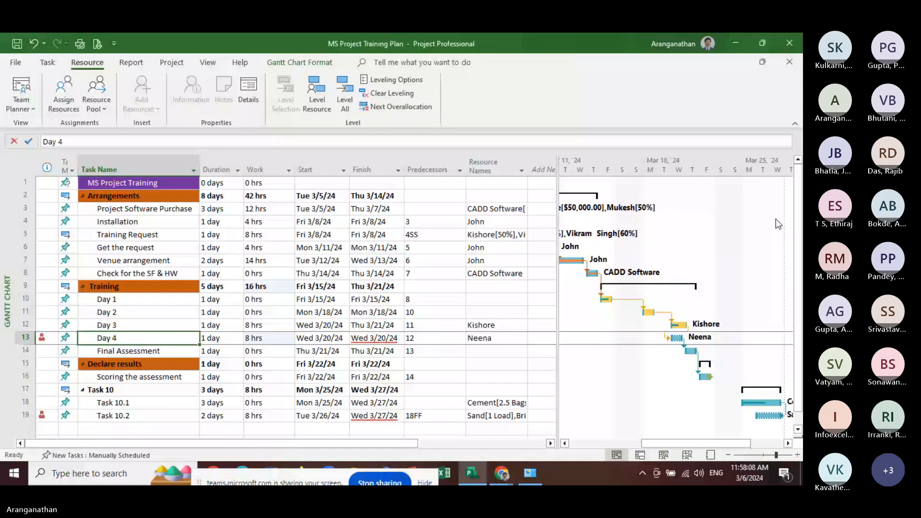
mouse_move(472, 473)
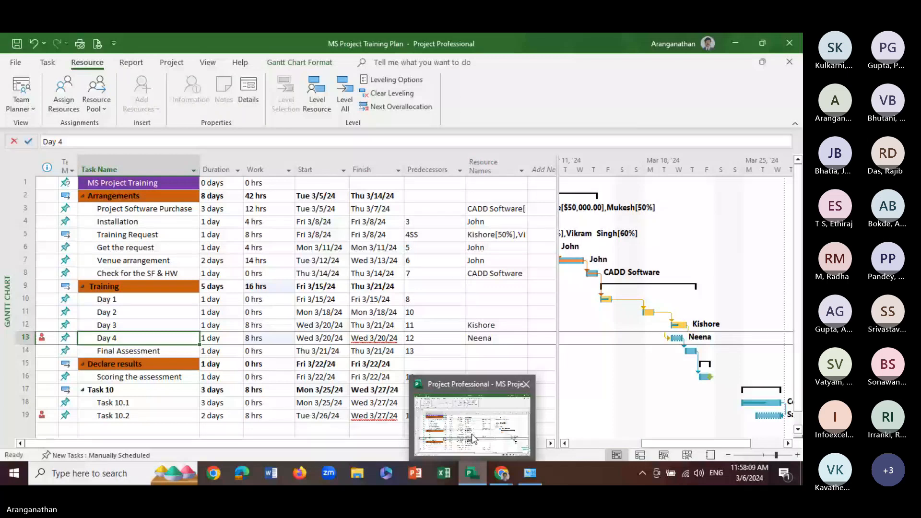
click(530, 473)
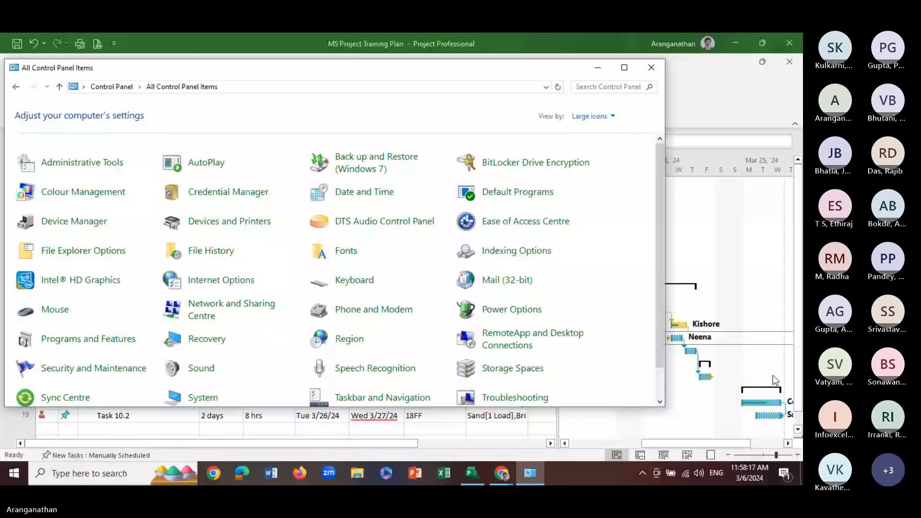
click(775, 380)
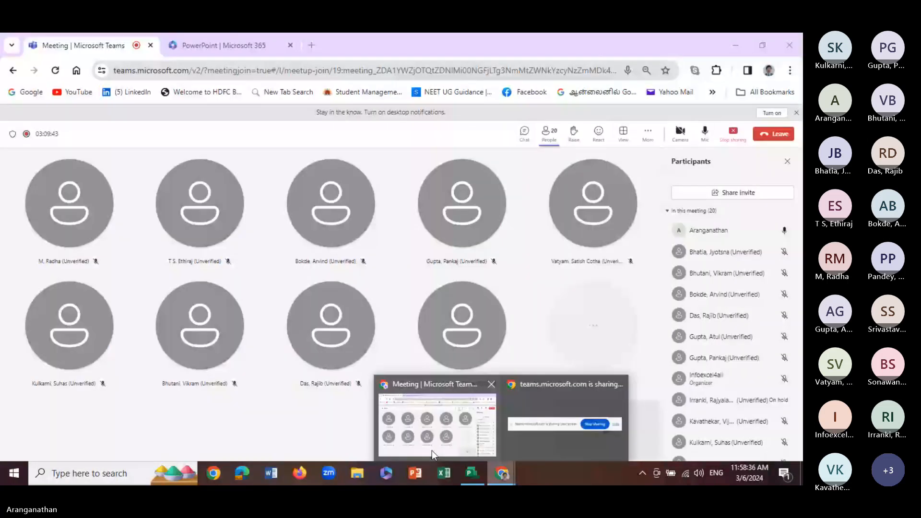
Open the Setting a Calendar presentation from PowerPoint on Microsoft 365 in Chrome, and return to Project
click(431, 450)
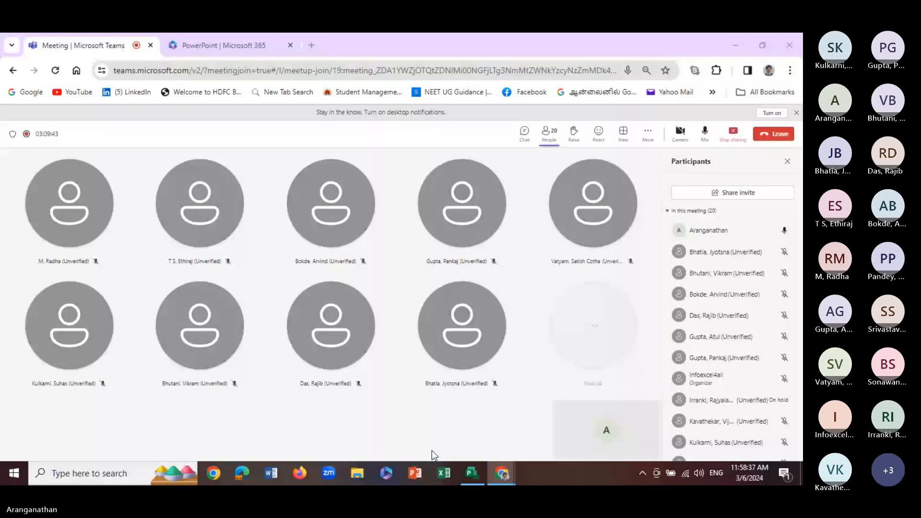
click(189, 46)
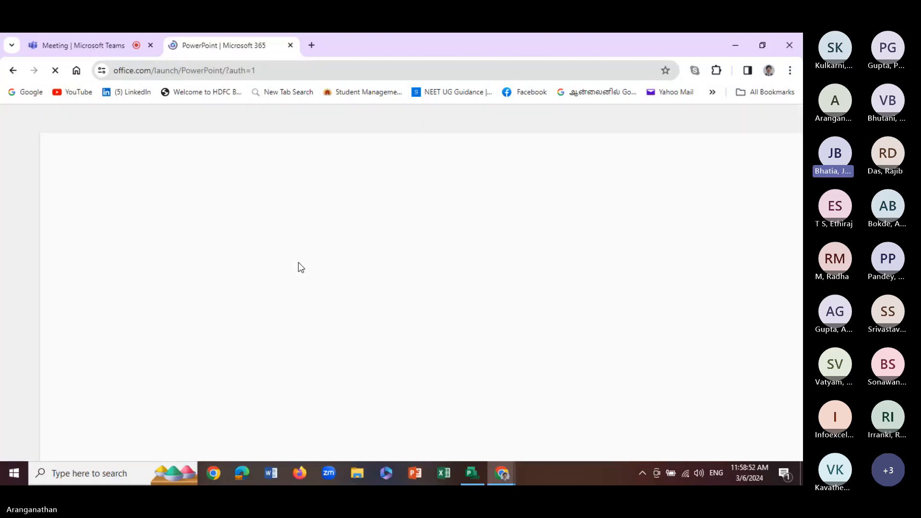
mouse_move(479, 470)
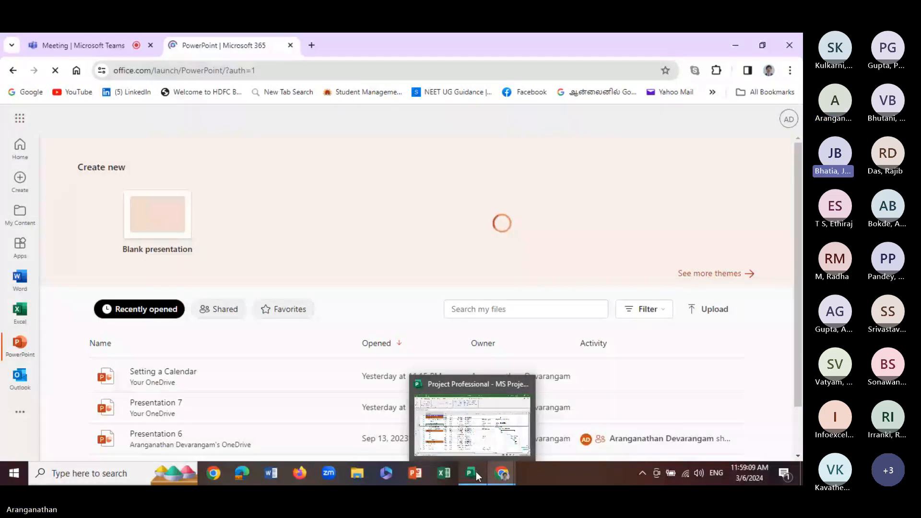
click(150, 379)
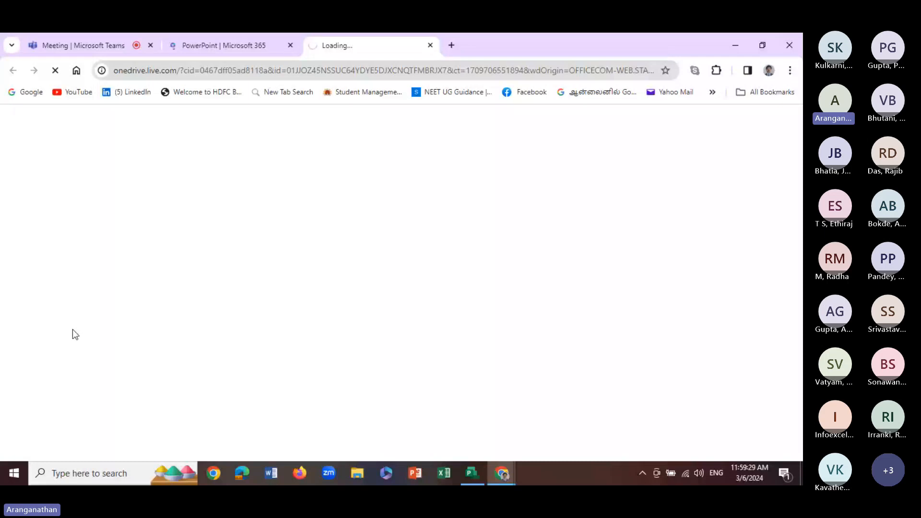
click(481, 471)
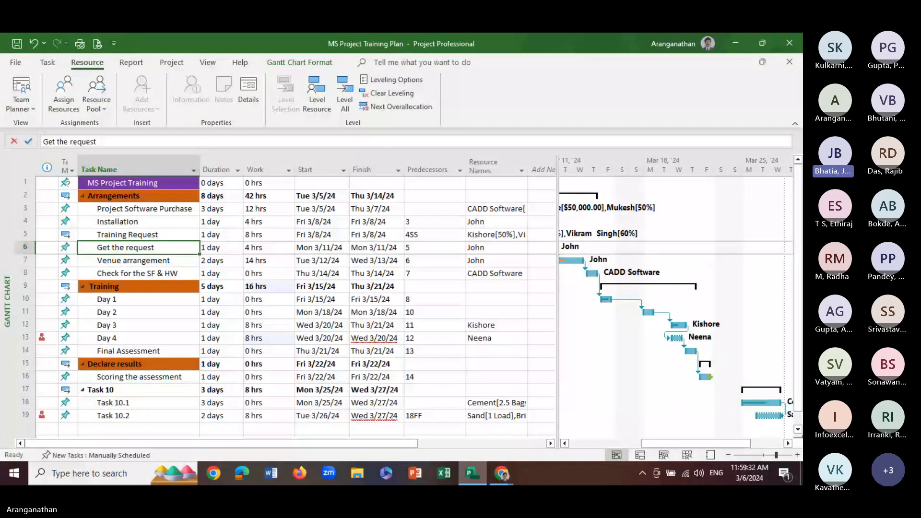
Add a Good Friday exception dated March 6, 2024 to the My_Calendar base calendar and save the working time changes
click(127, 326)
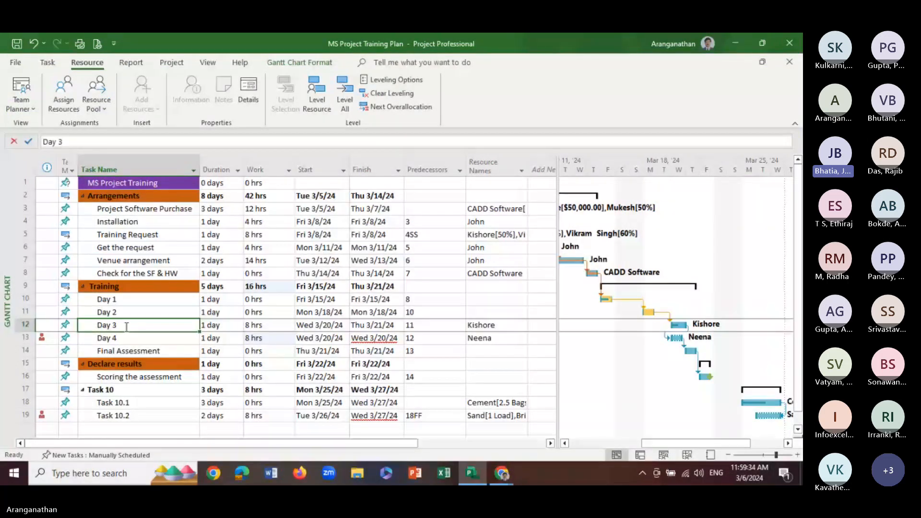
click(171, 63)
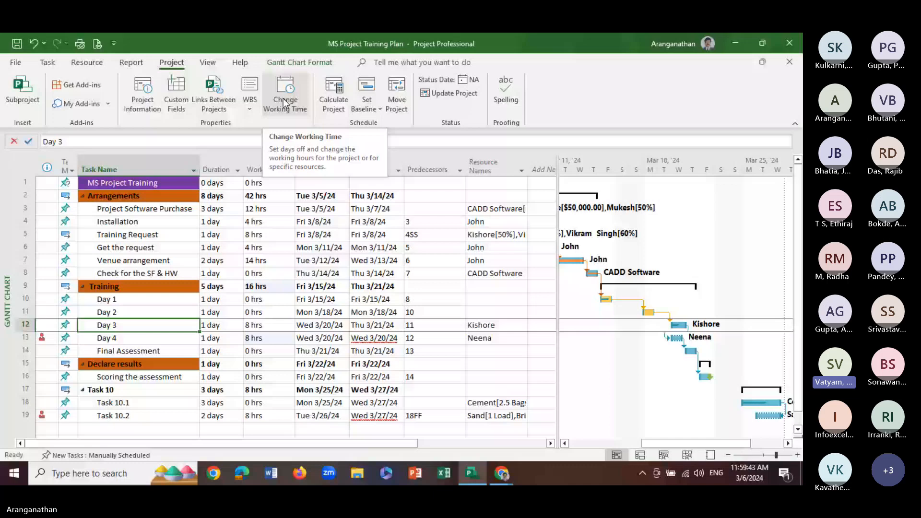
click(285, 101)
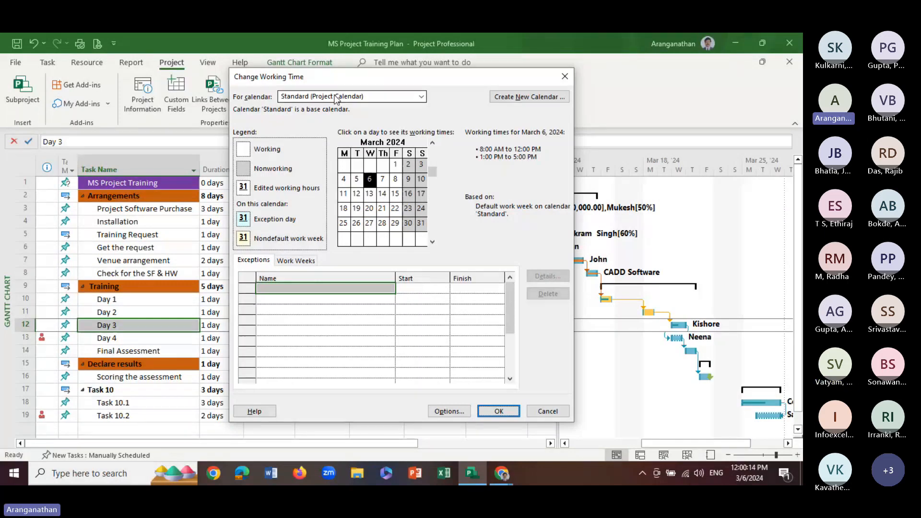
click(349, 96)
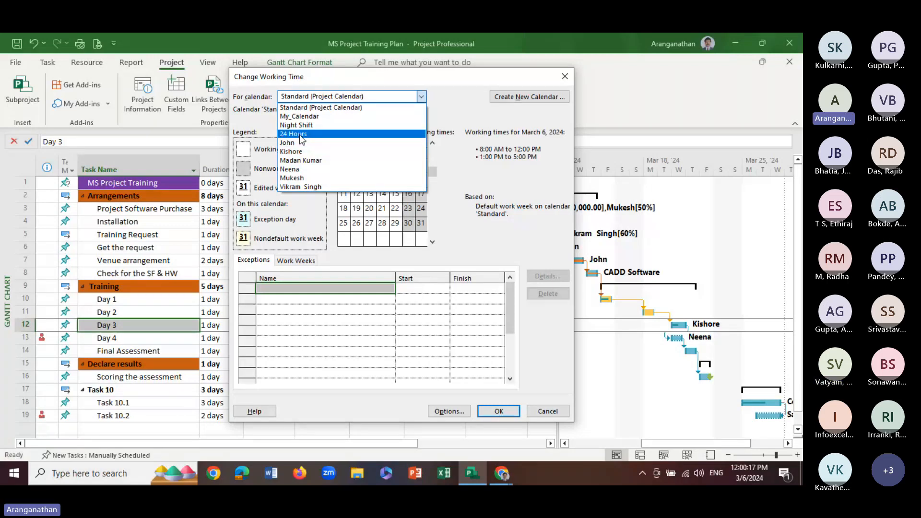
click(299, 117)
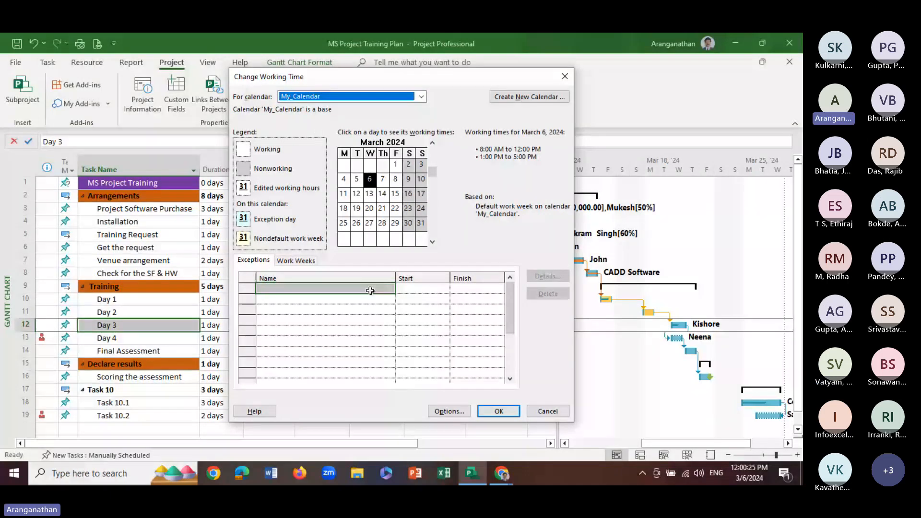
click(285, 293)
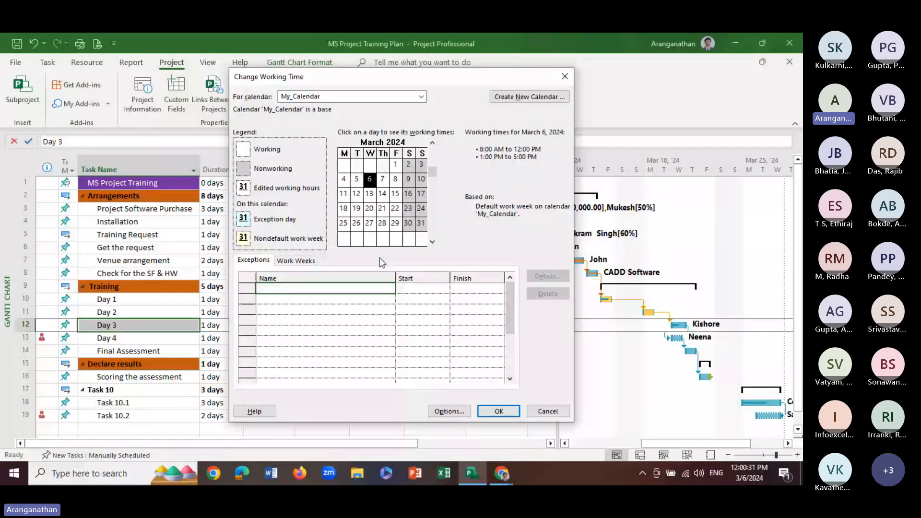
click(395, 224)
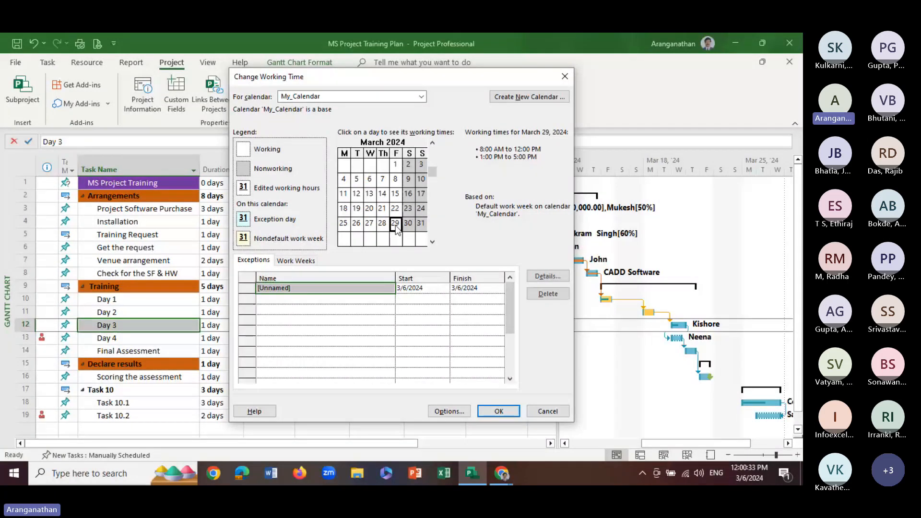
click(284, 287)
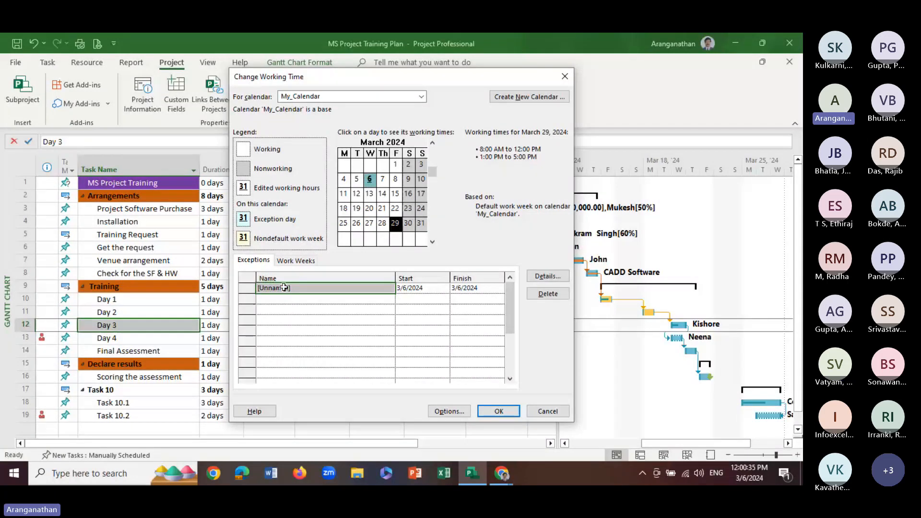
text(Go)
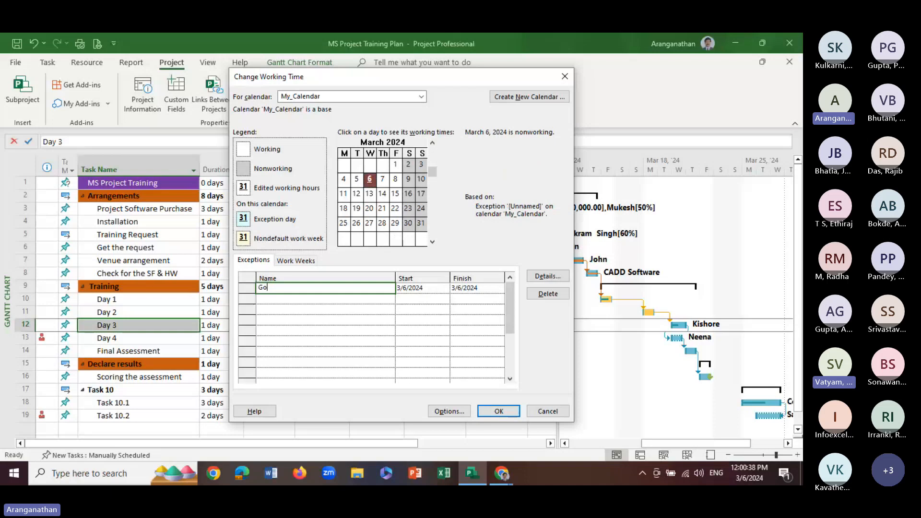
text(od )
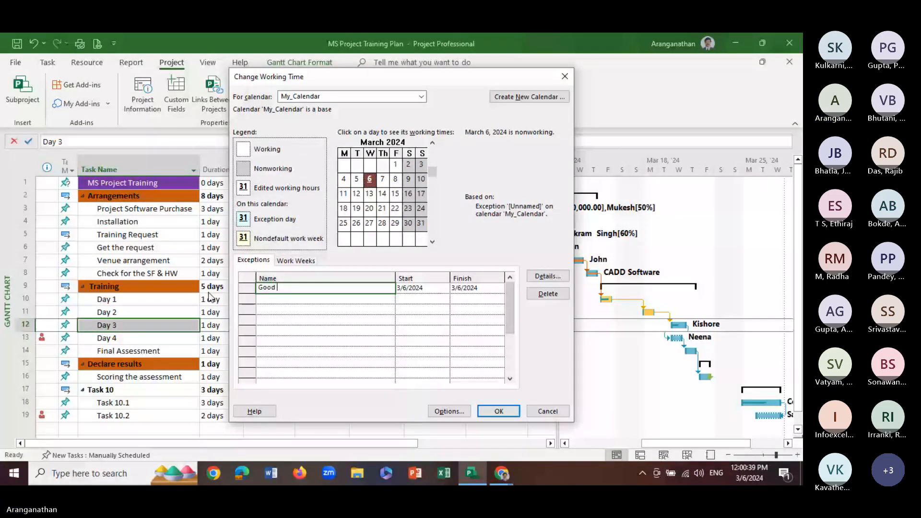
text(Friday)
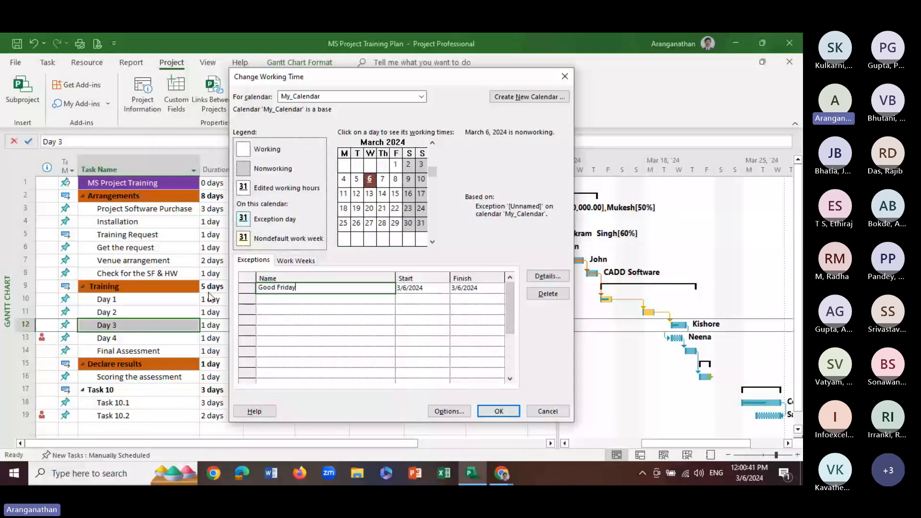
click(398, 227)
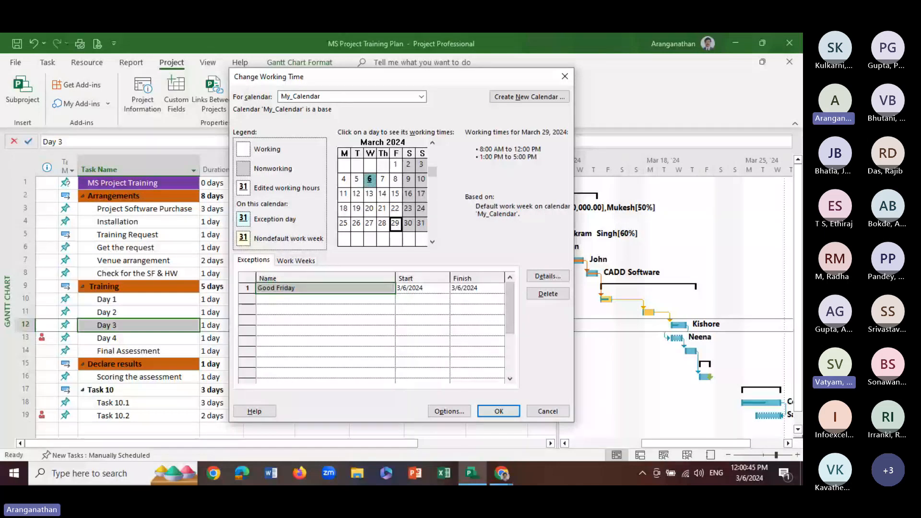
click(499, 411)
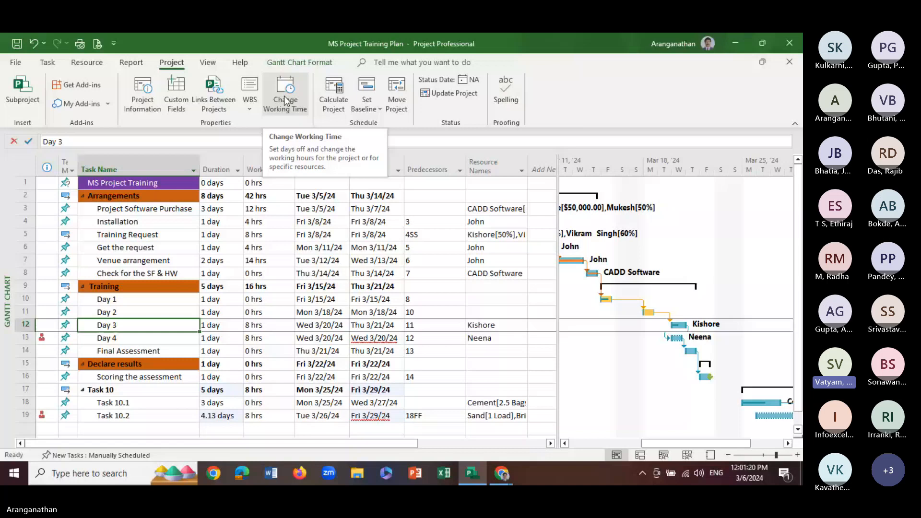
Add a May Day exception on May 1, 2024 to the My_Calendar base calendar and save the change
click(286, 100)
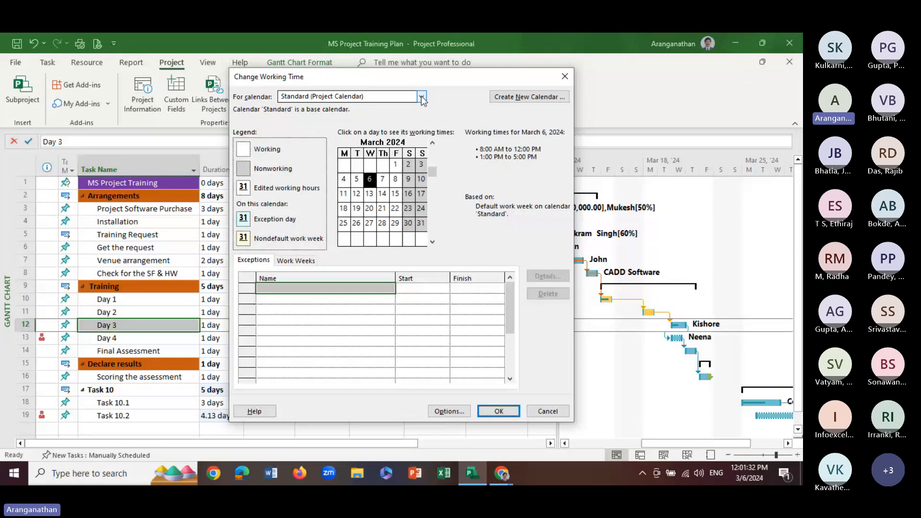
click(422, 98)
click(301, 122)
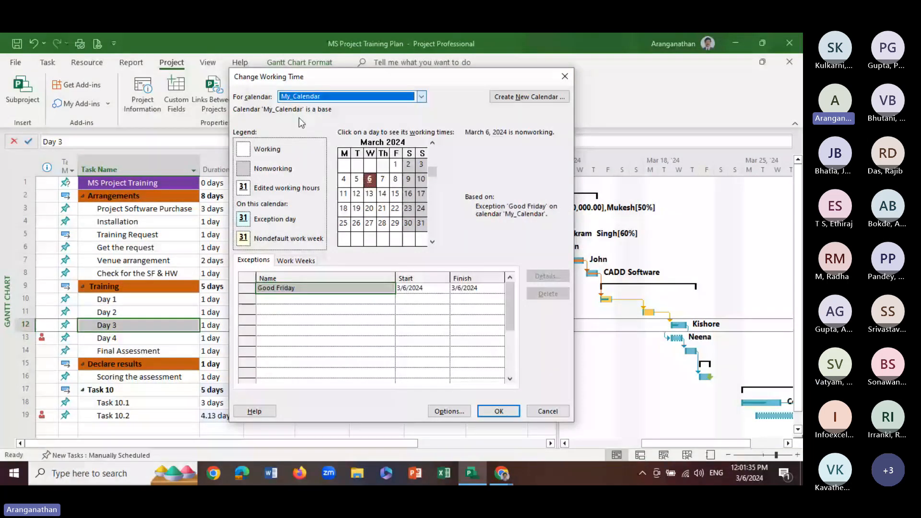
click(297, 299)
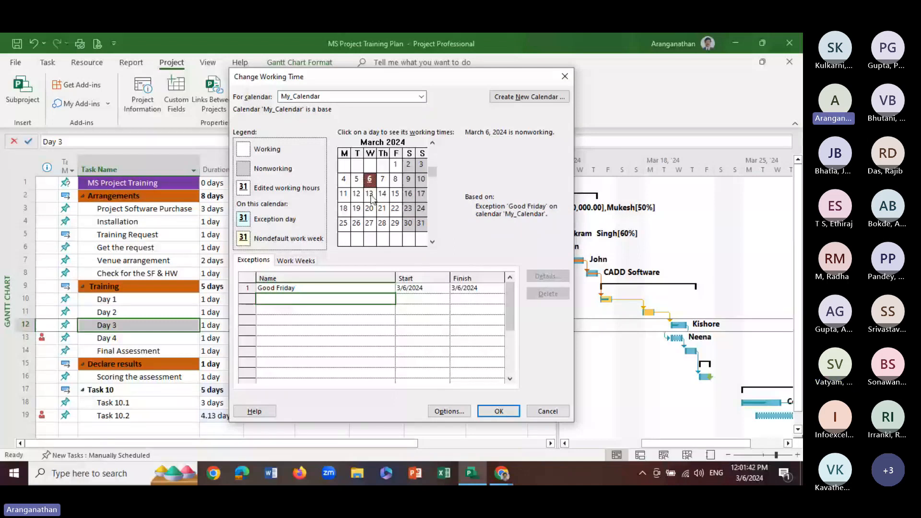
double_click(433, 242)
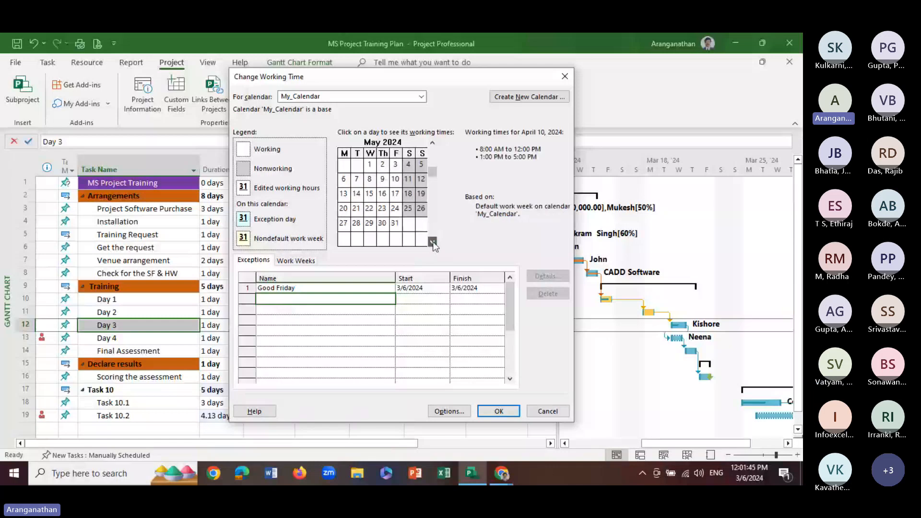
click(373, 166)
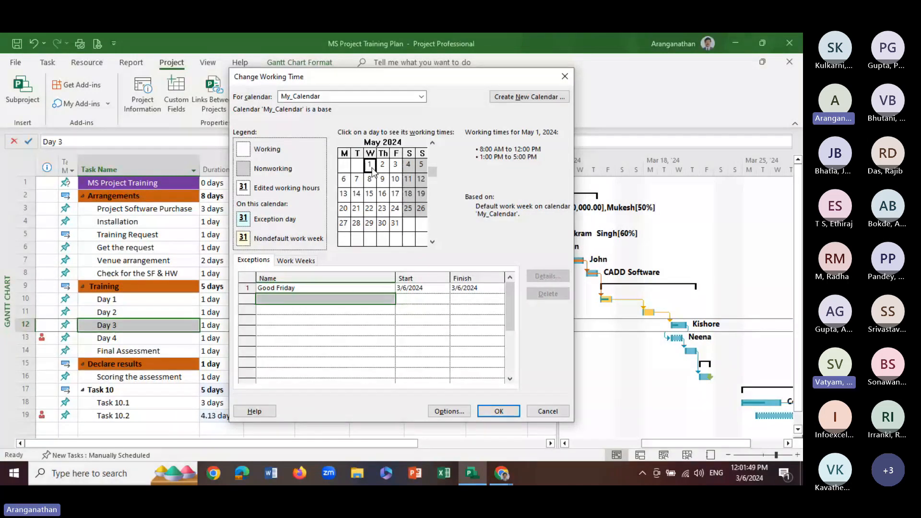
click(445, 299)
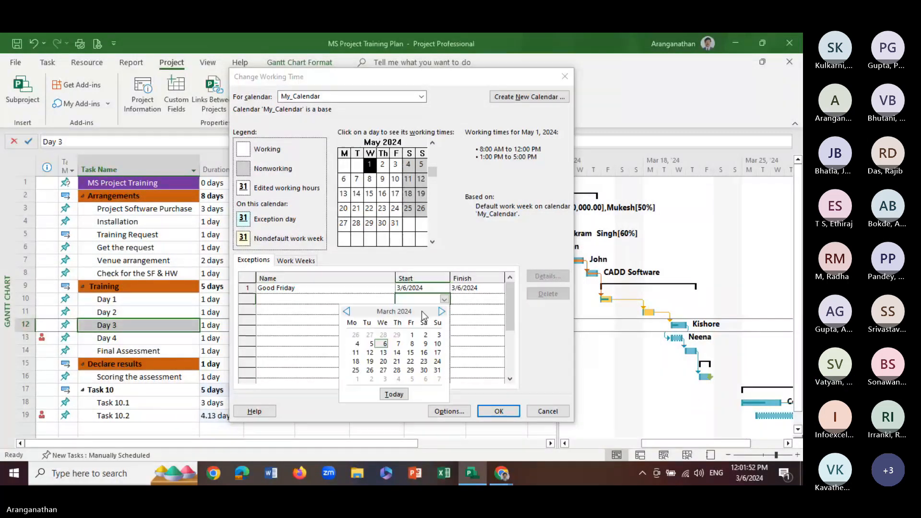
click(442, 312)
click(442, 312)
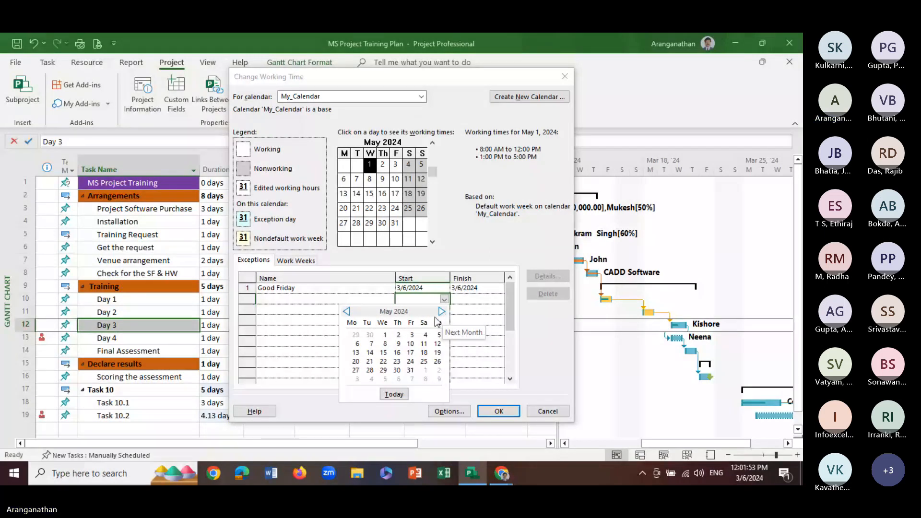
click(385, 335)
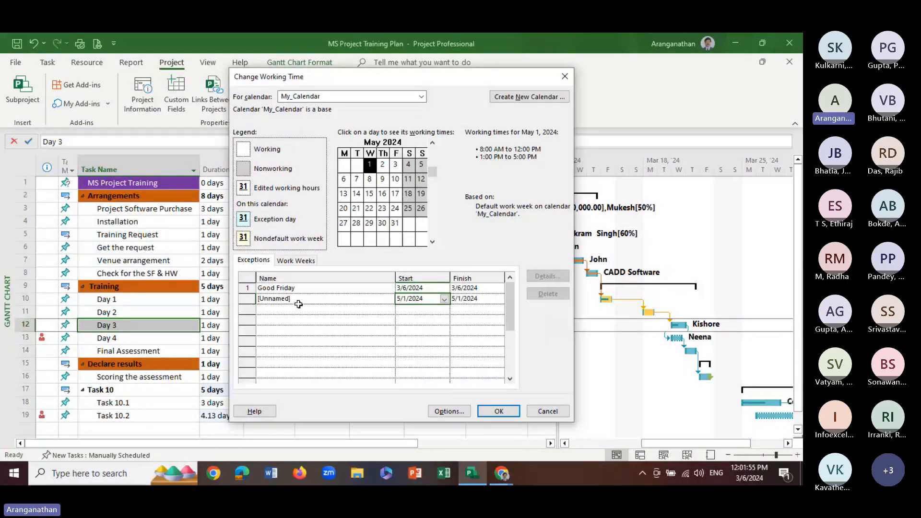
click(238, 298)
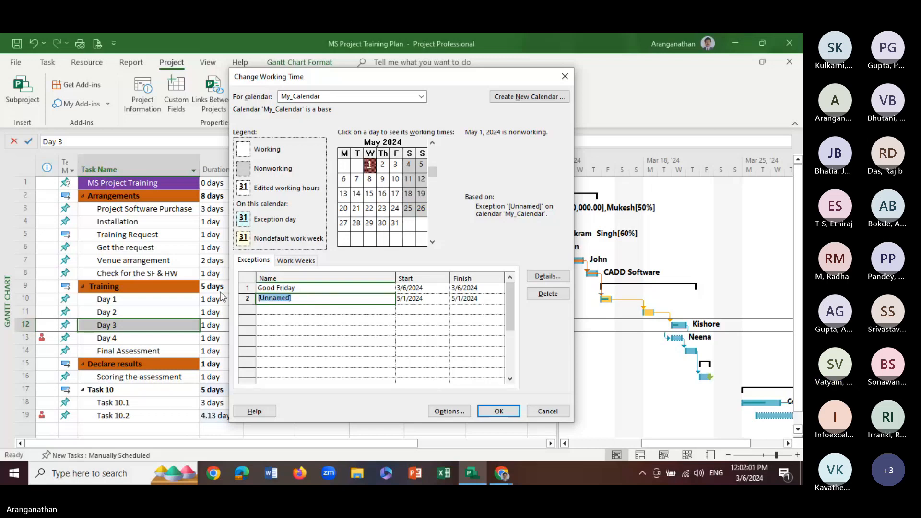
text(May Day)
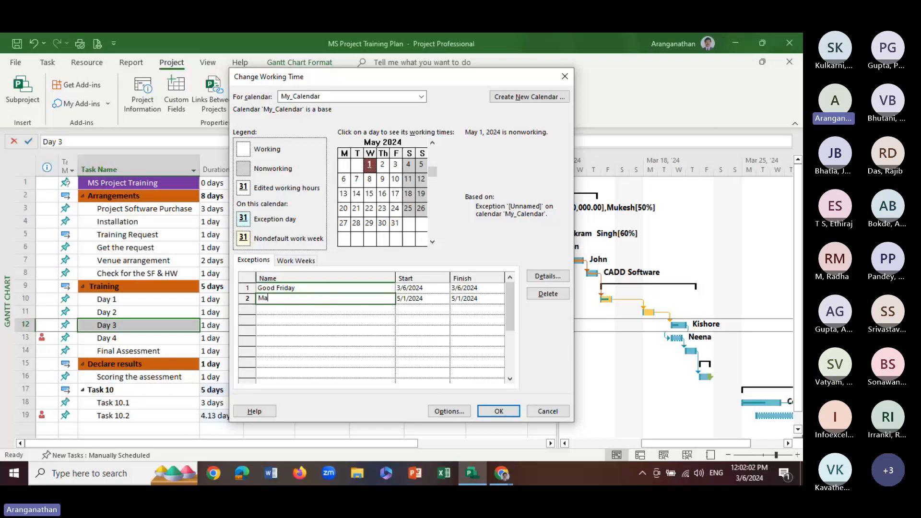
click(293, 312)
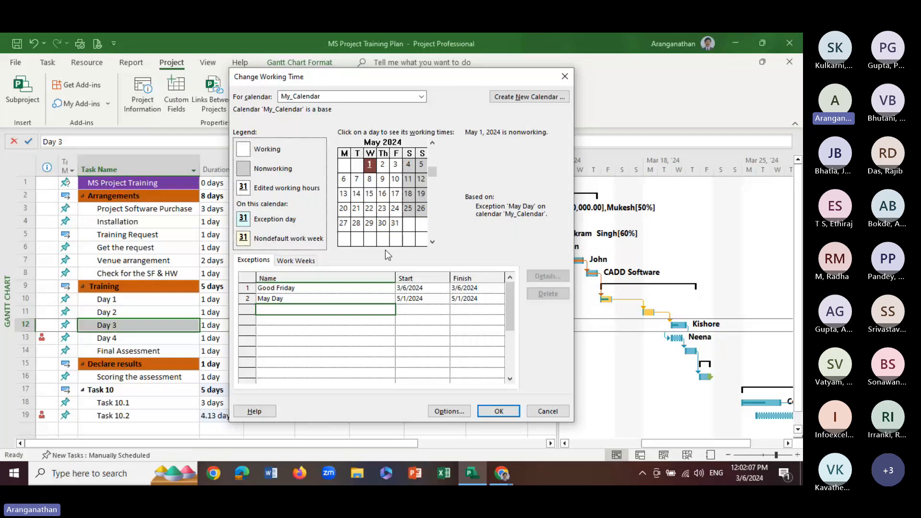
click(499, 411)
Set the base calendar of the third resource in the calendar list to My_Calendar, and check March 12's working times
click(285, 89)
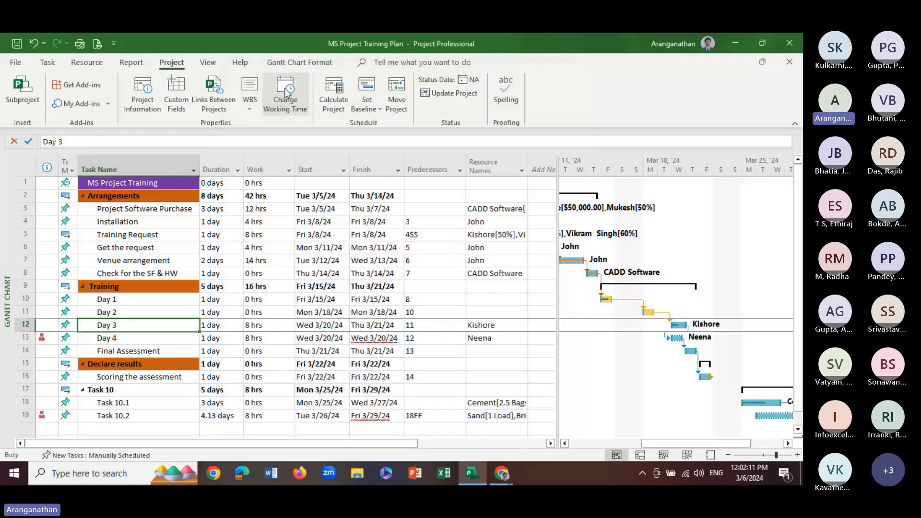
click(288, 96)
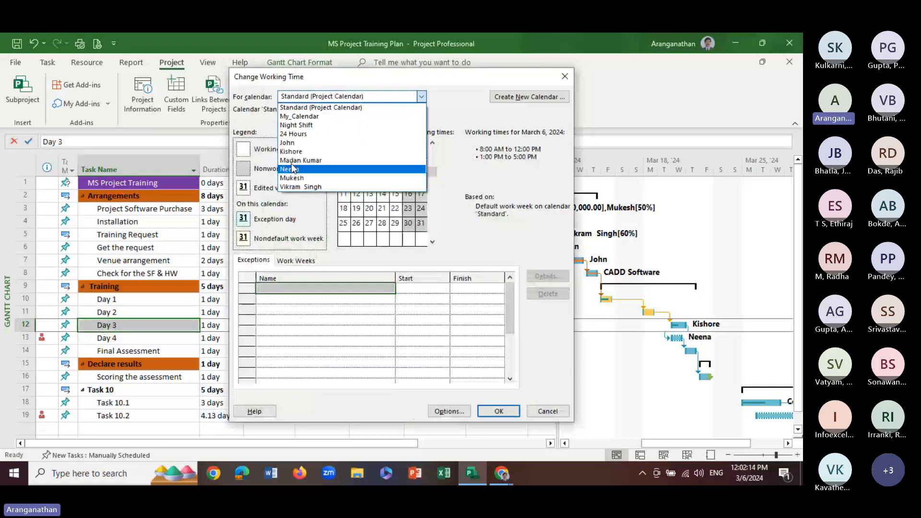
click(291, 161)
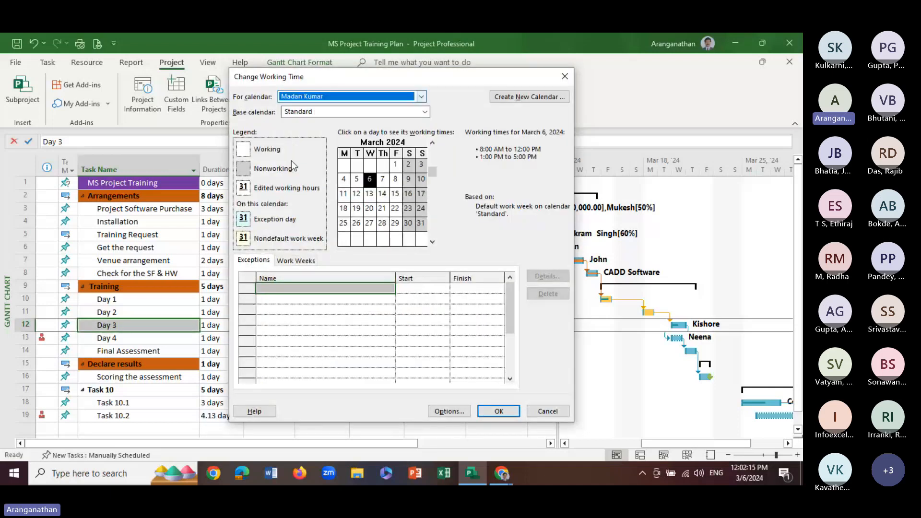
click(292, 114)
click(301, 132)
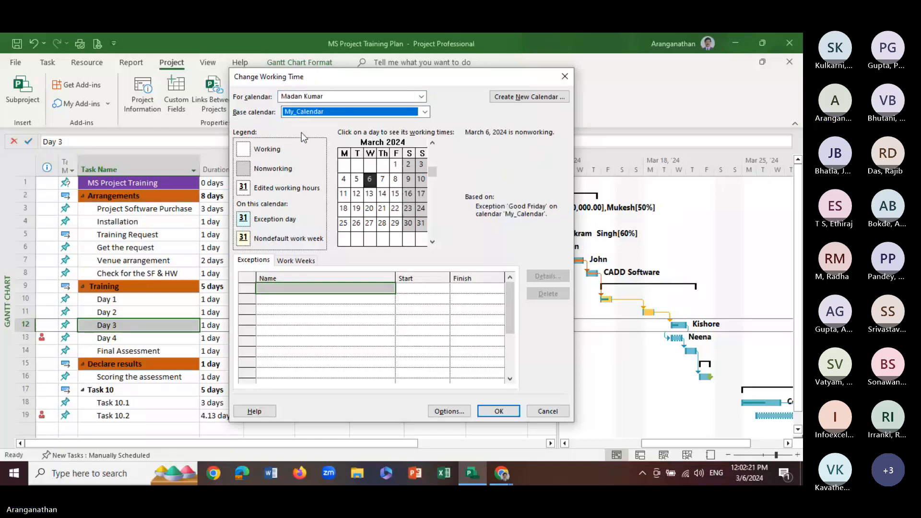
click(357, 194)
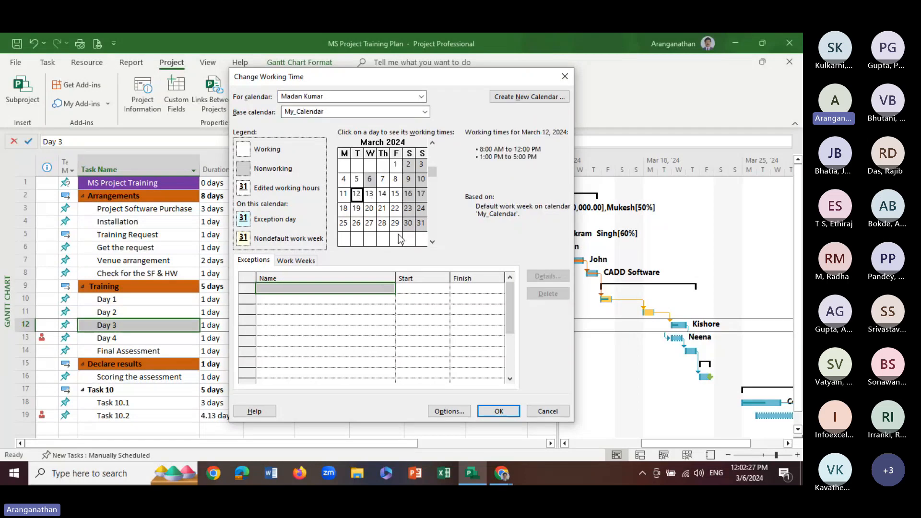
click(499, 411)
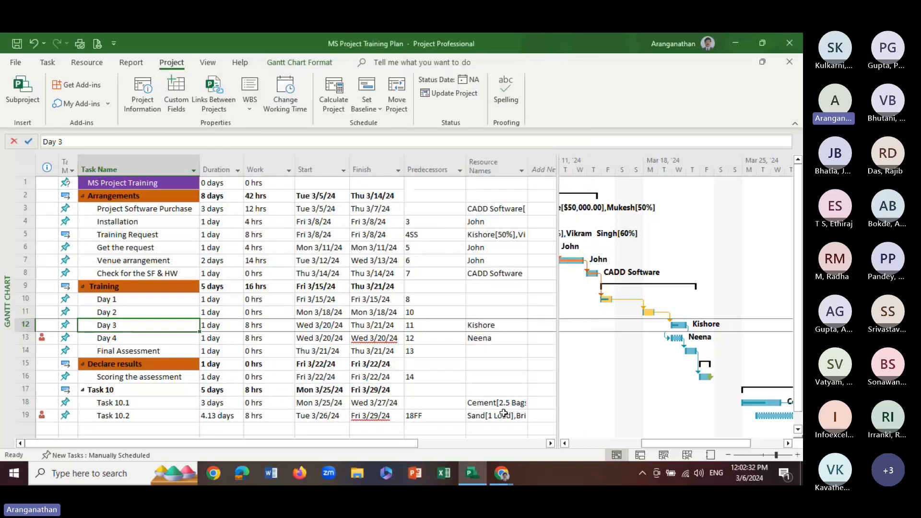
Add a nonworking exception on March 13, 2024 to the third listed resource's calendar and save it, without saving the Standard calendar change
click(291, 100)
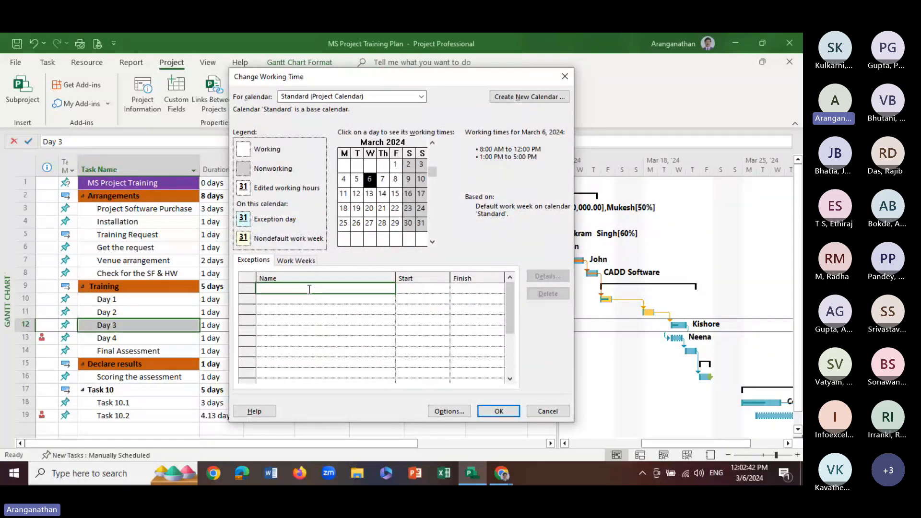
click(312, 97)
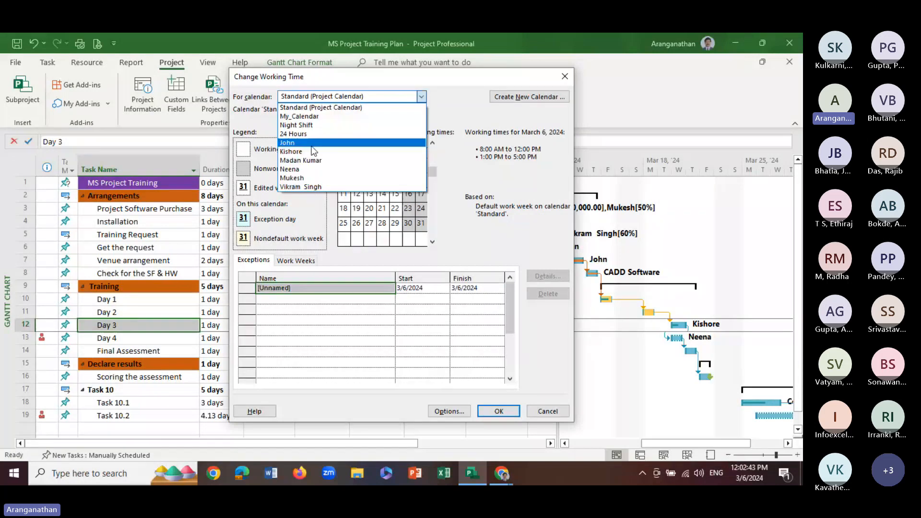
click(312, 160)
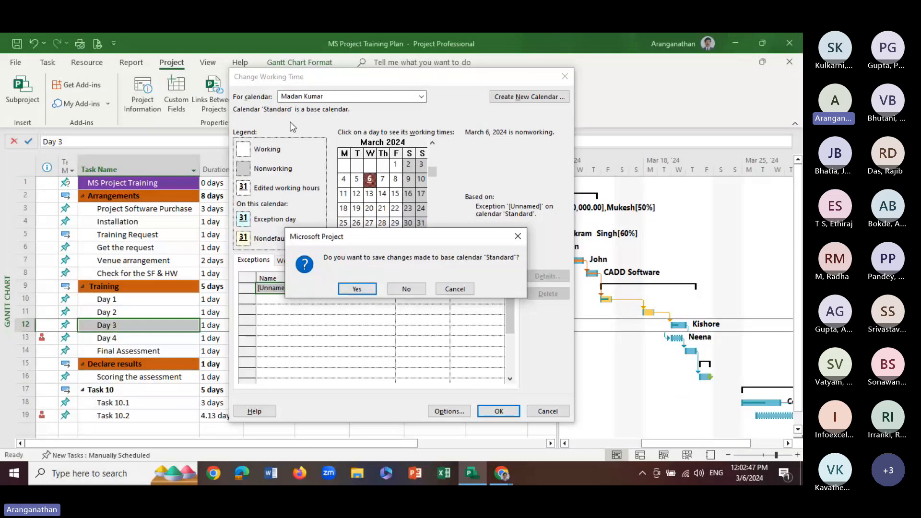
click(439, 293)
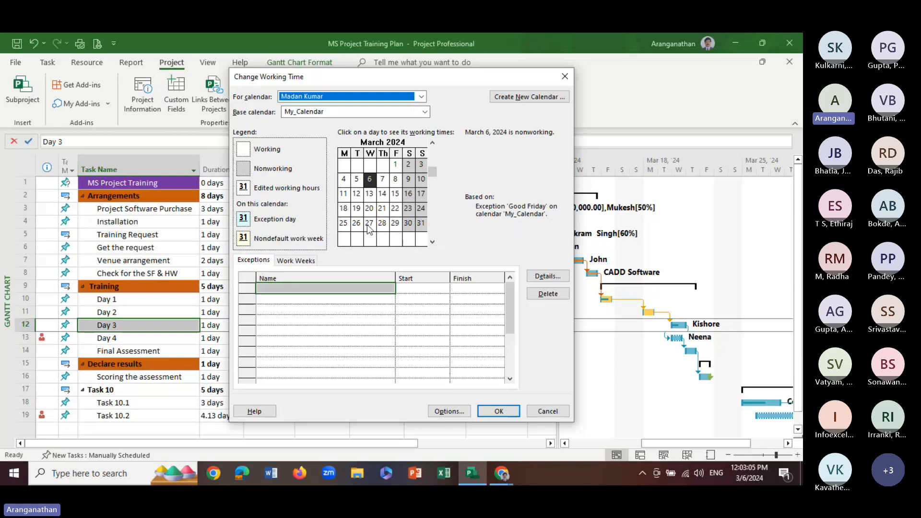
click(370, 195)
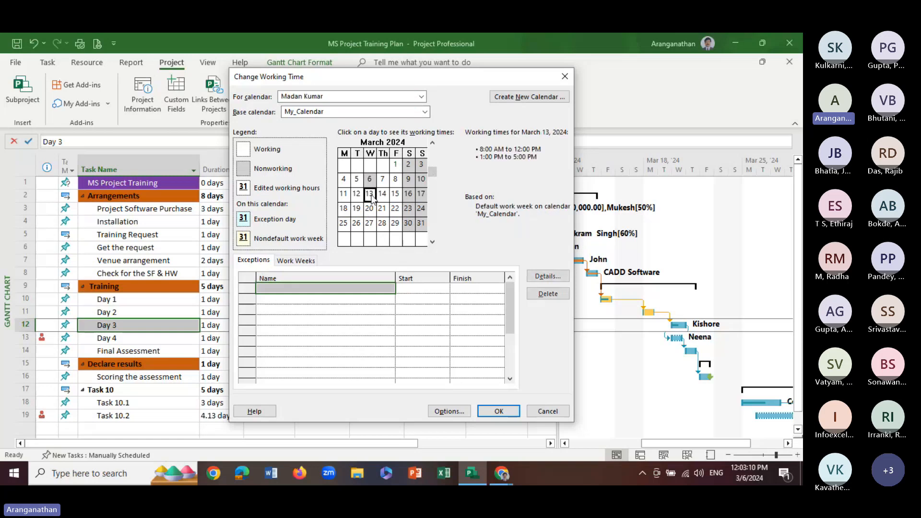
double_click(372, 195)
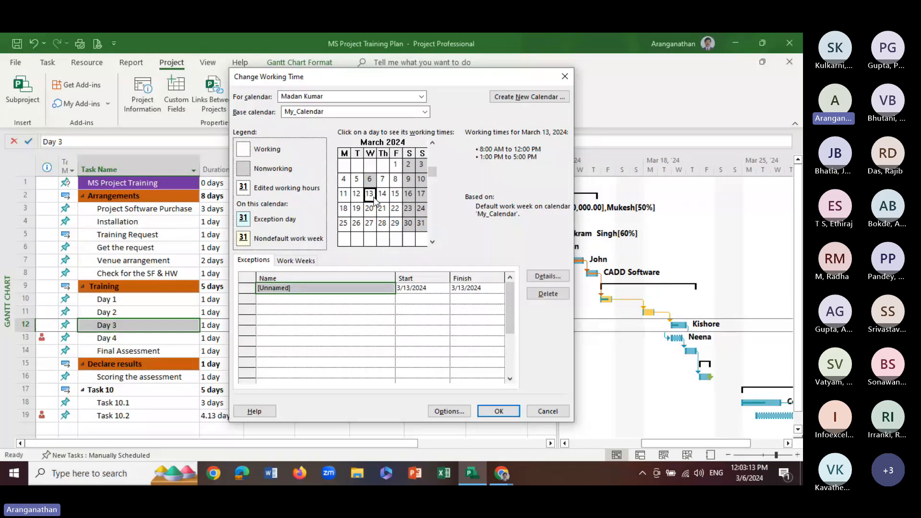
key(Tab)
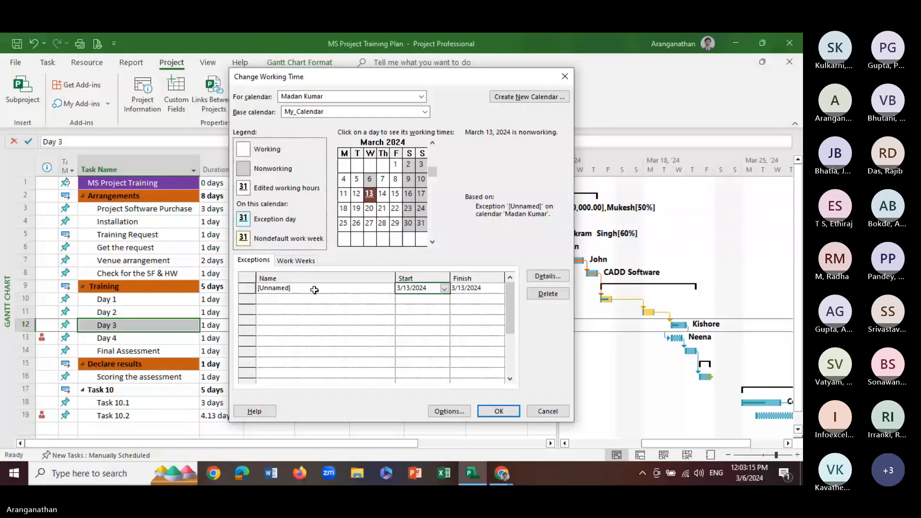
click(314, 290)
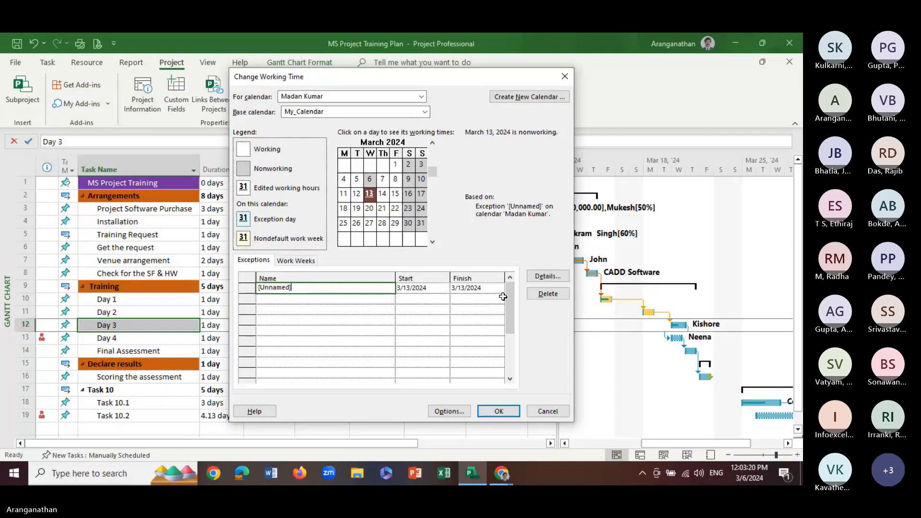
click(542, 279)
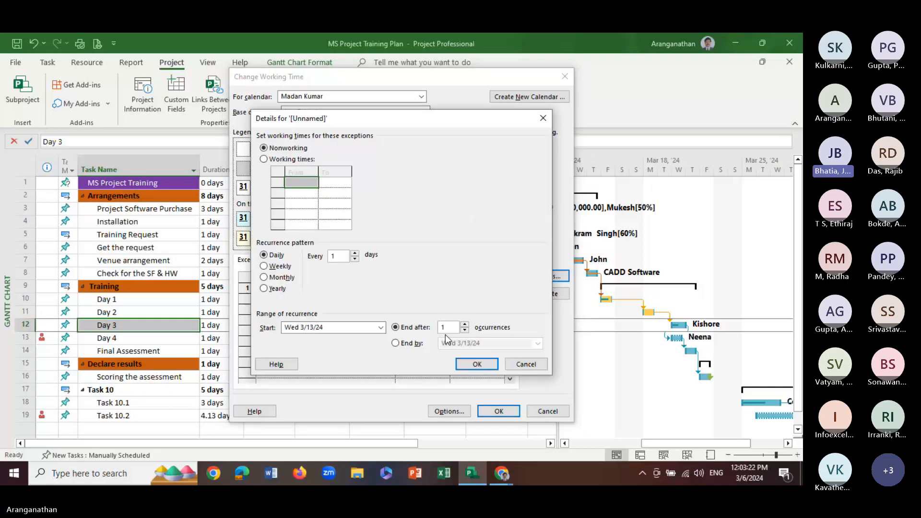
click(478, 364)
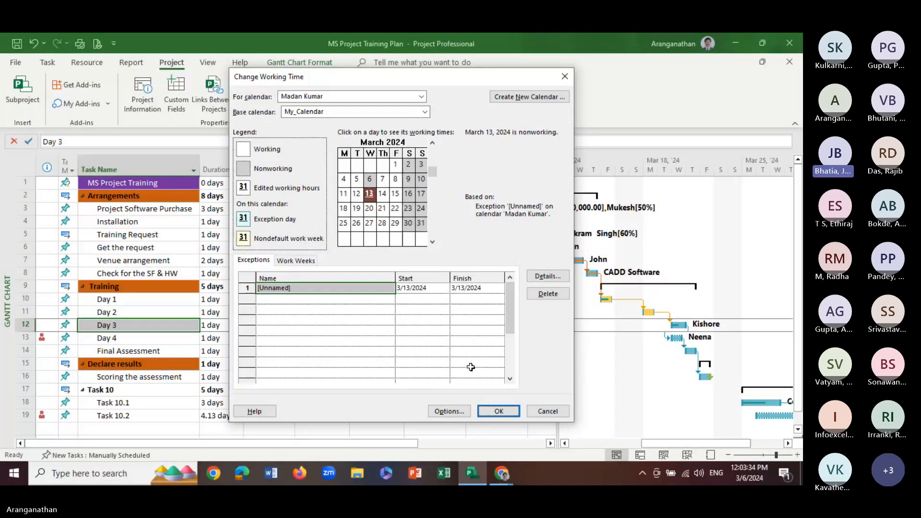
click(499, 412)
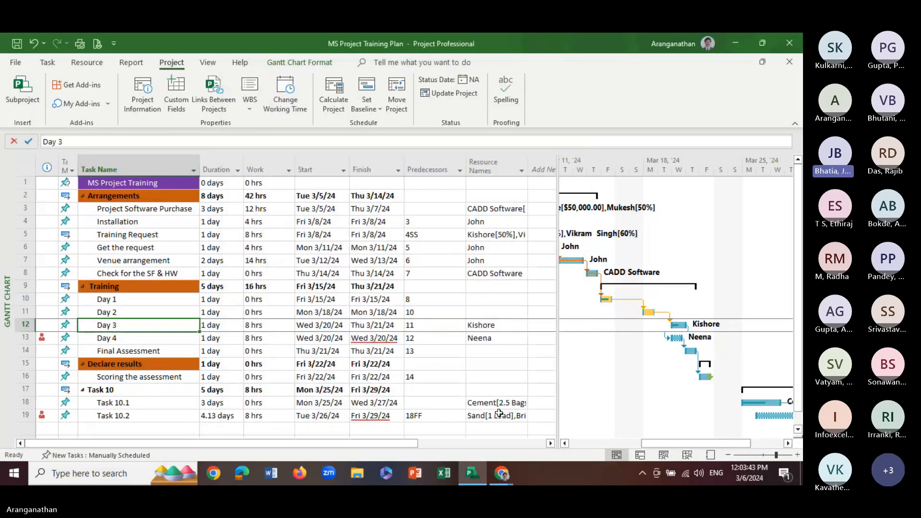
Check the March 13, 2024 working times and exception on the third listed resource's calendar
click(291, 105)
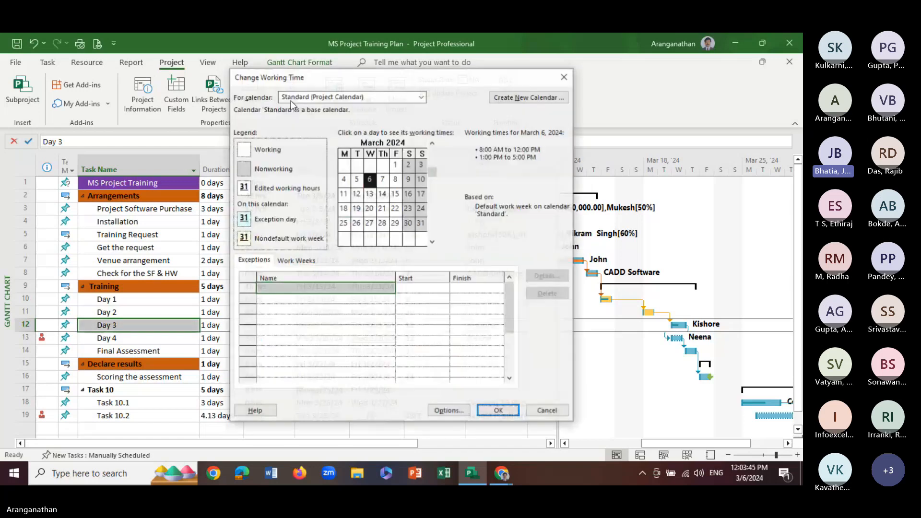
click(422, 98)
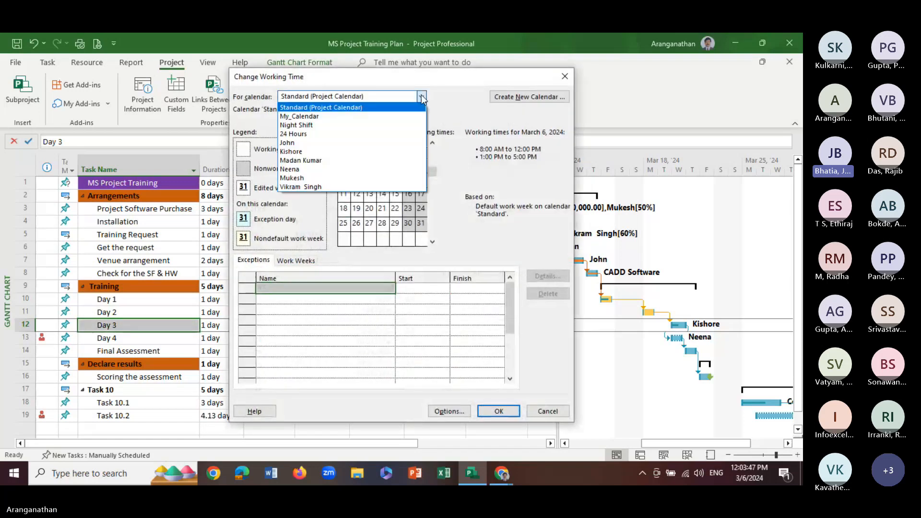
click(289, 161)
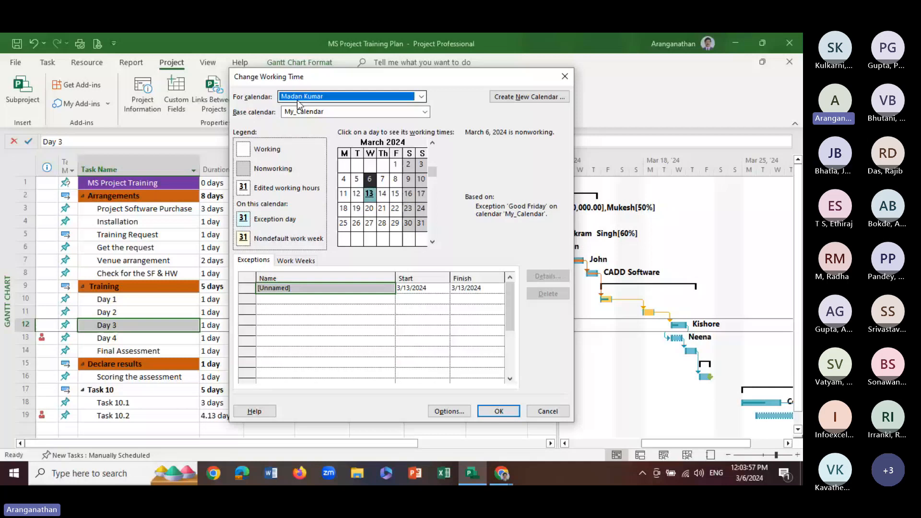
click(371, 195)
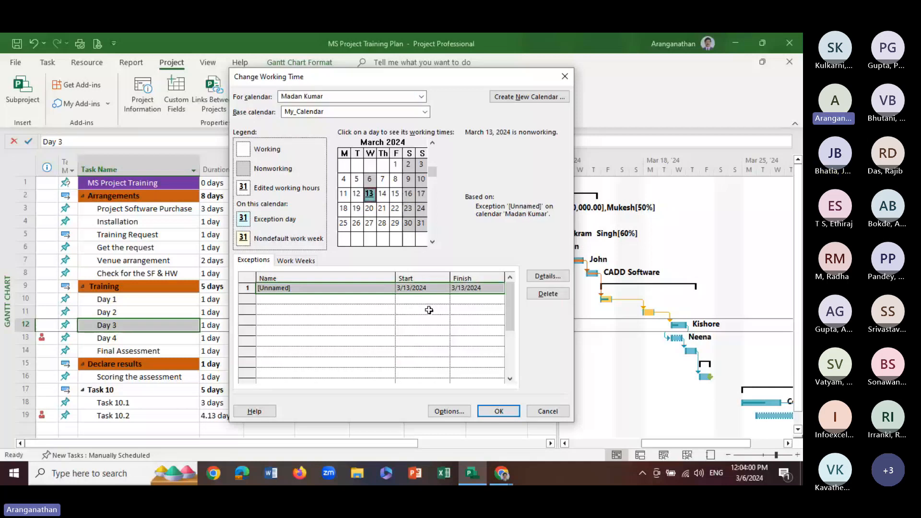
click(503, 413)
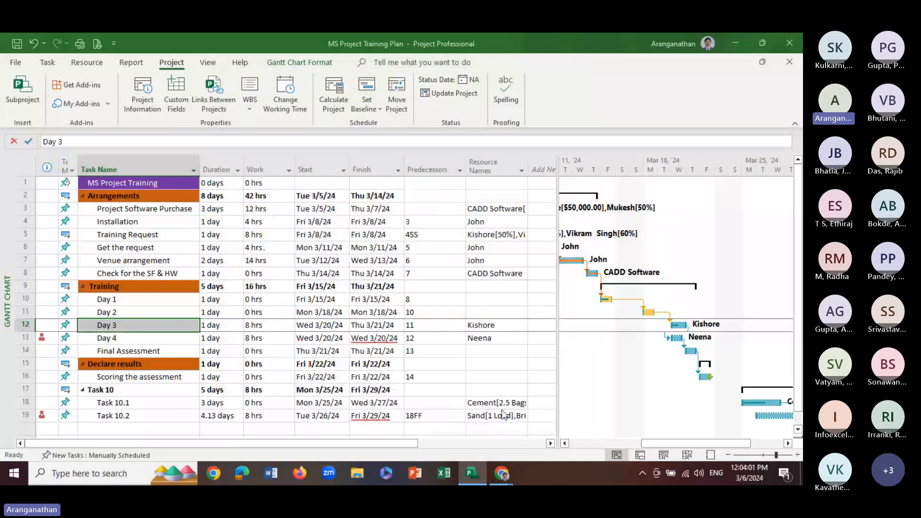
Set the base calendar of the fifth listed resource to My_Calendar
click(284, 92)
click(423, 97)
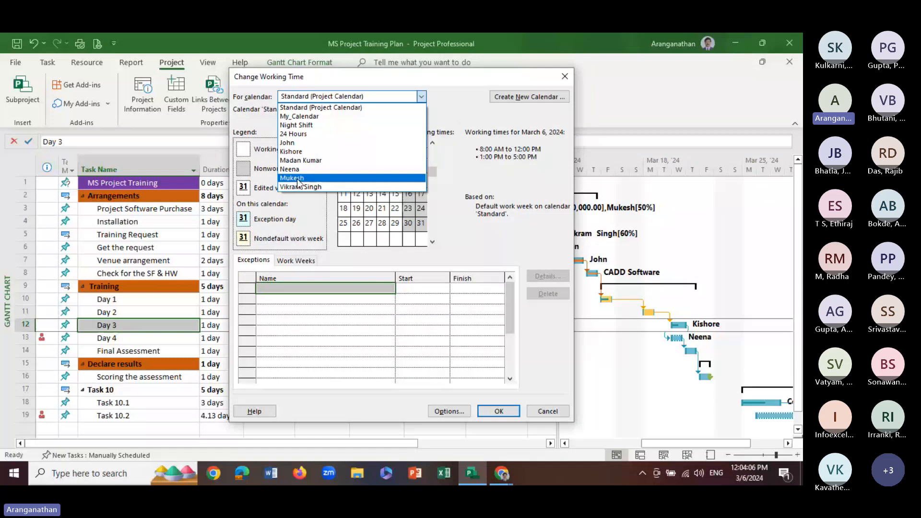
click(292, 178)
click(305, 111)
click(303, 131)
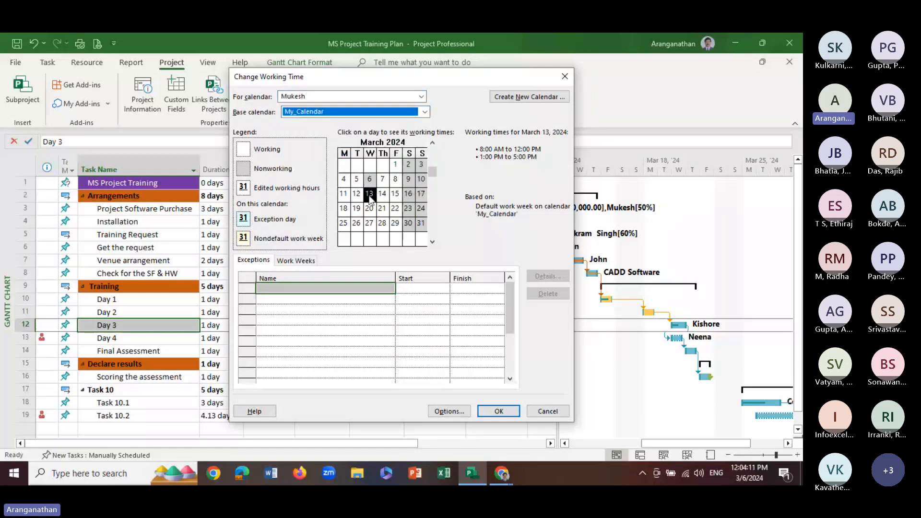
Add an exception named Leave on March 13, 2024 to the fifth listed resource's calendar and save the working time changes
click(370, 196)
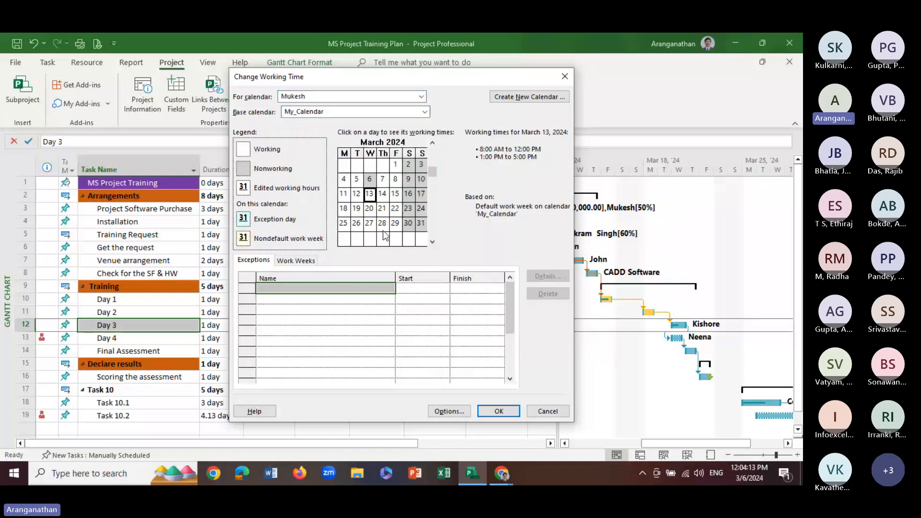
click(369, 197)
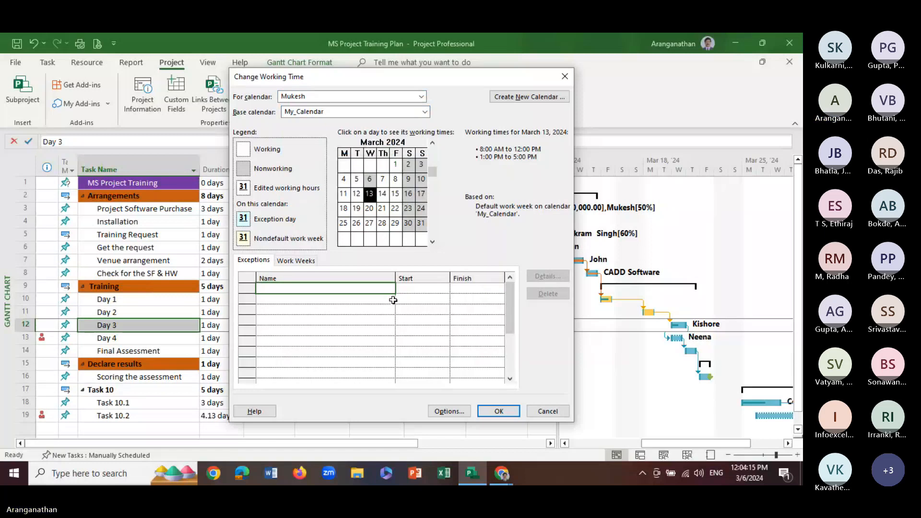
click(422, 288)
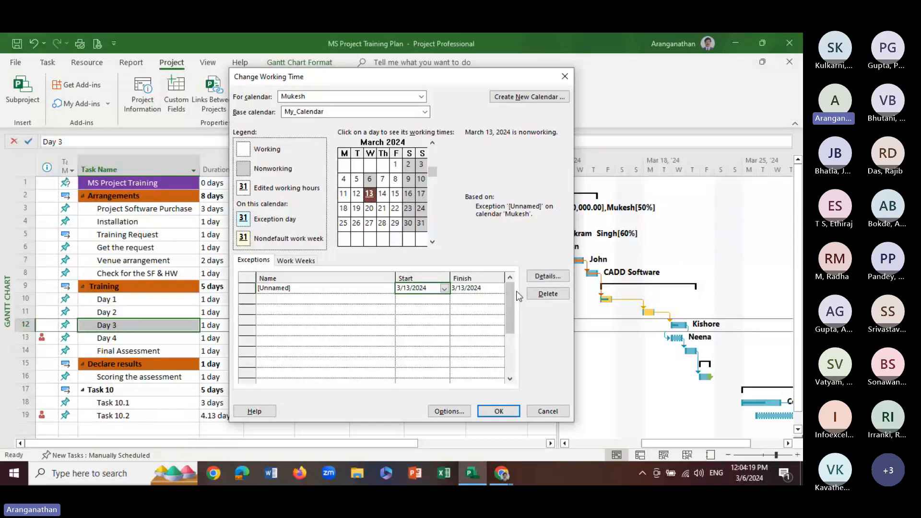
click(336, 288)
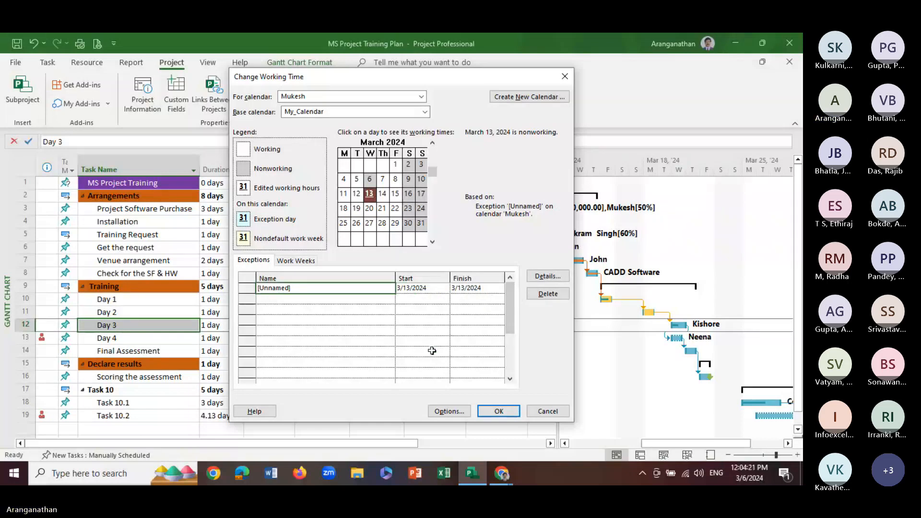
double_click(300, 291)
click(487, 368)
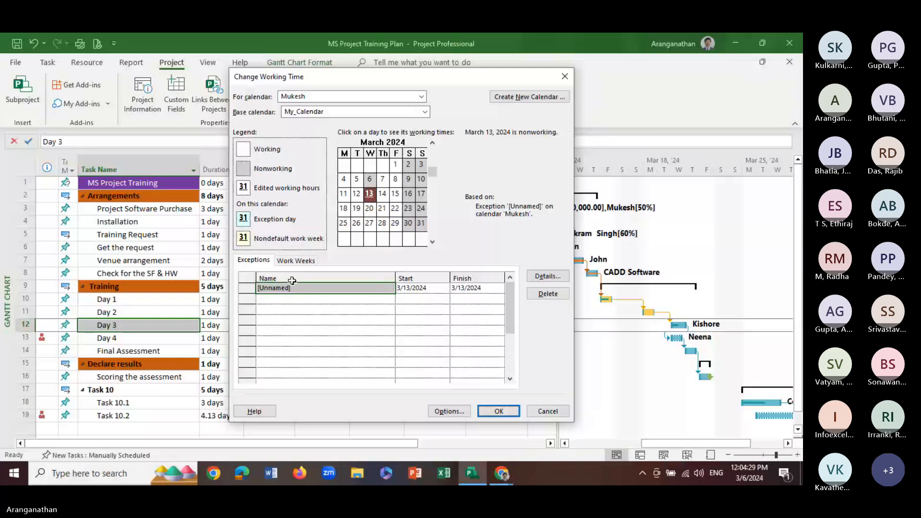
click(290, 289)
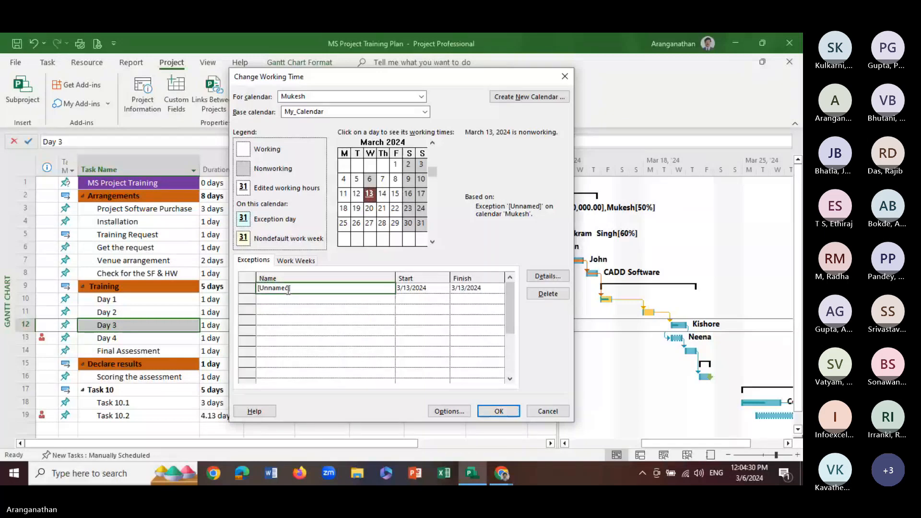
text(L)
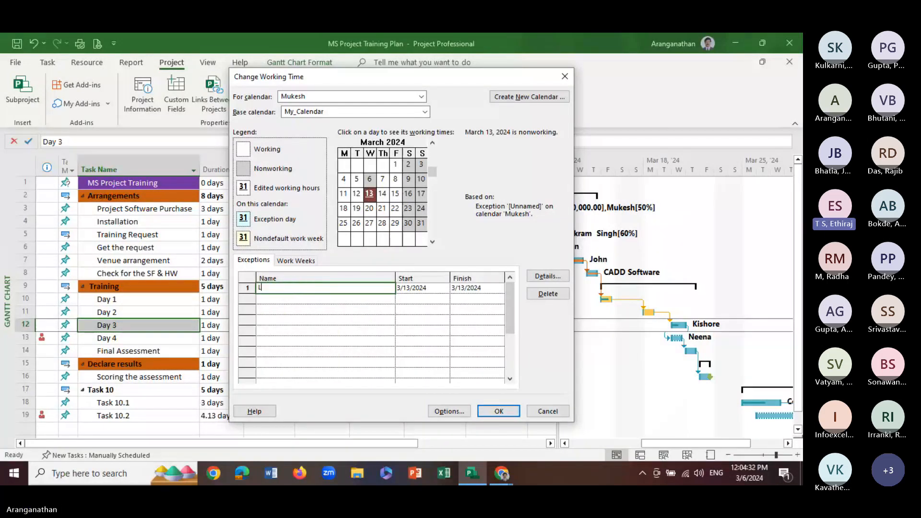
text(eave)
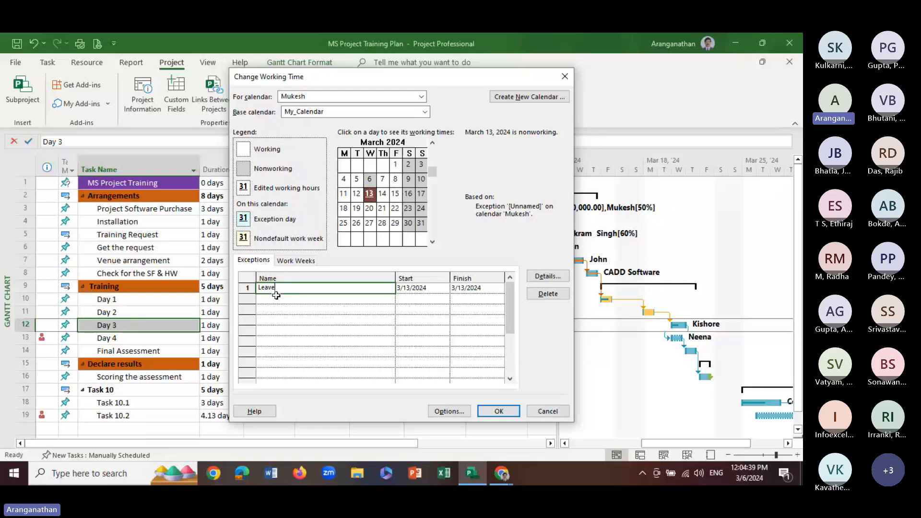
click(505, 412)
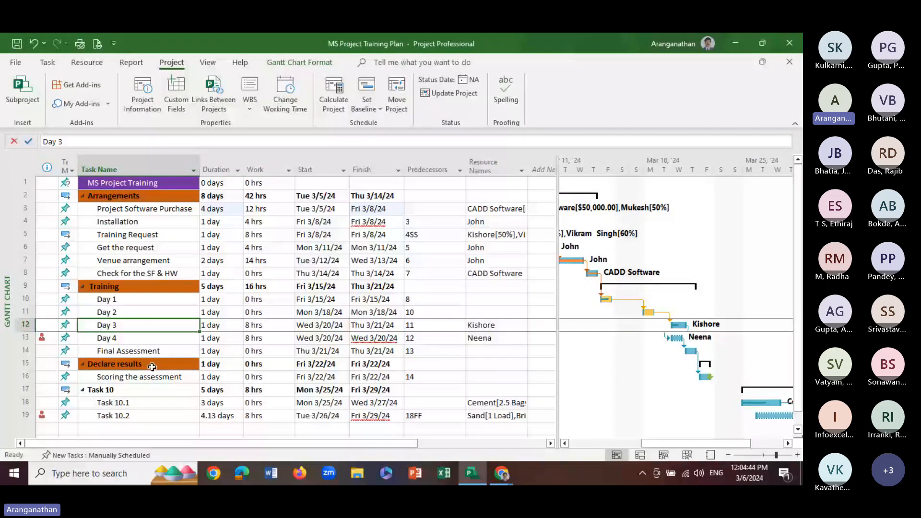
Assign the two resources with March 13 exceptions to the Venue arrangement task, and check the task's indicator
click(321, 274)
click(147, 260)
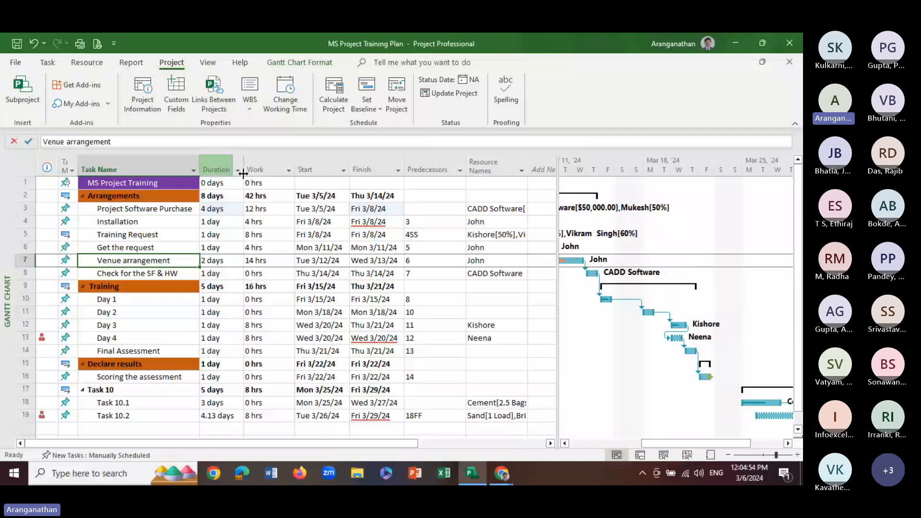
click(96, 66)
click(65, 89)
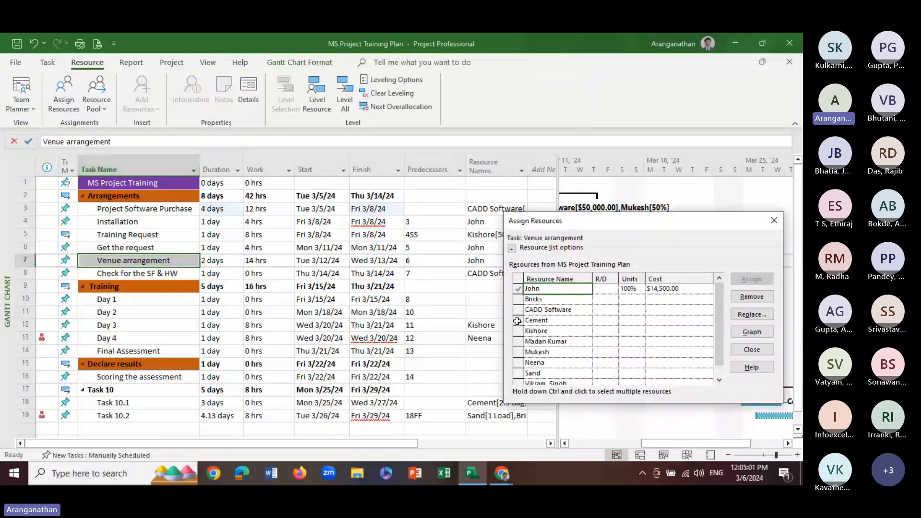
click(519, 342)
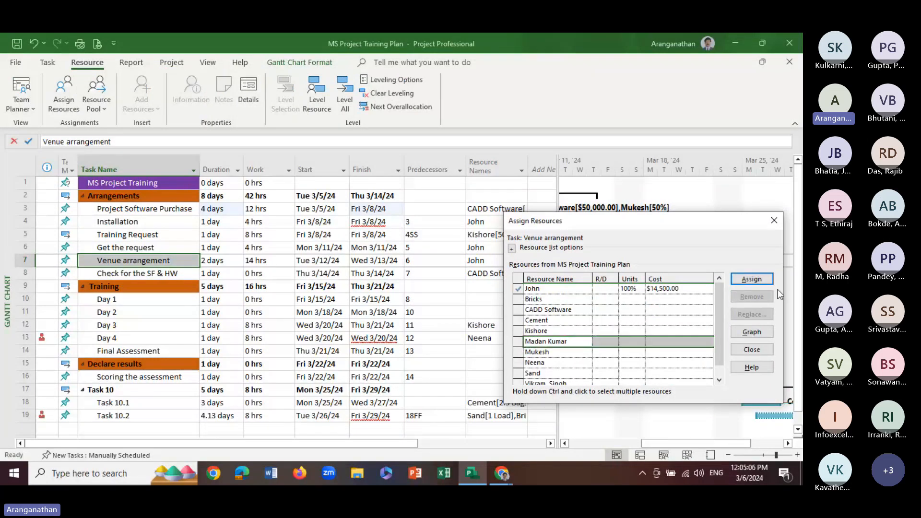
click(752, 280)
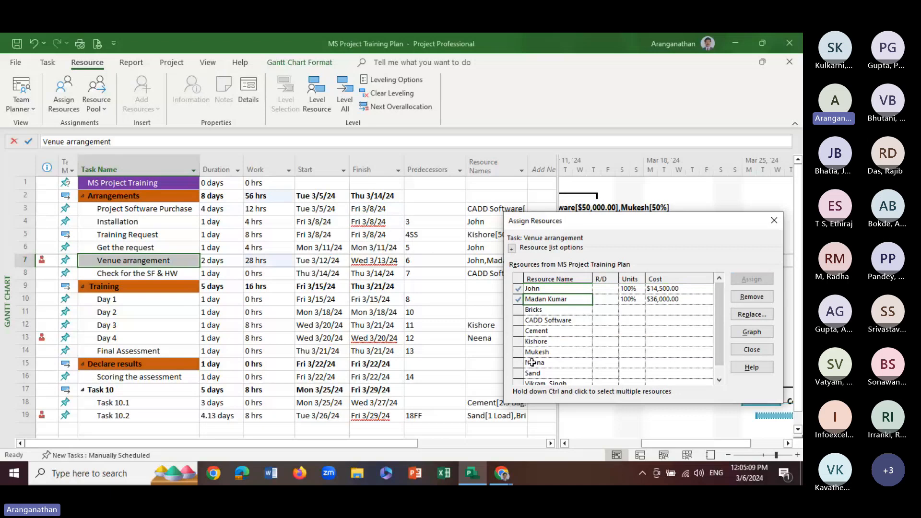
click(552, 352)
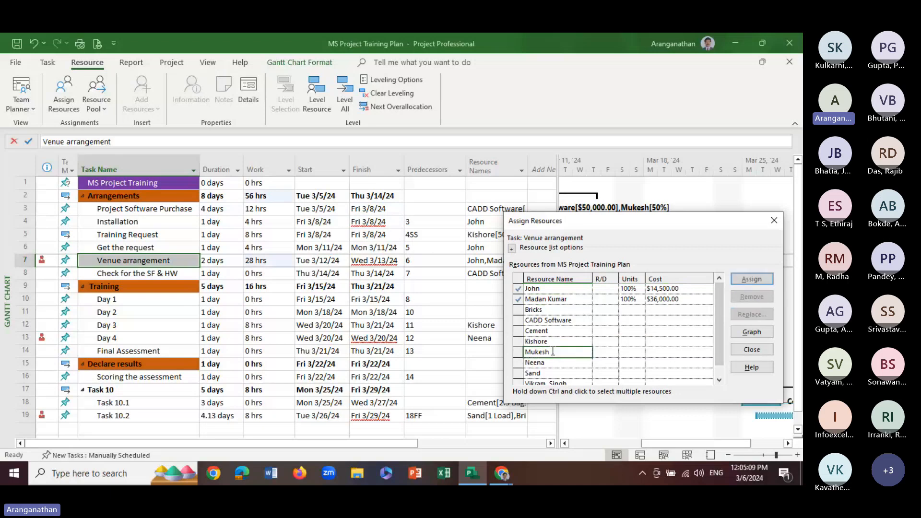
click(741, 283)
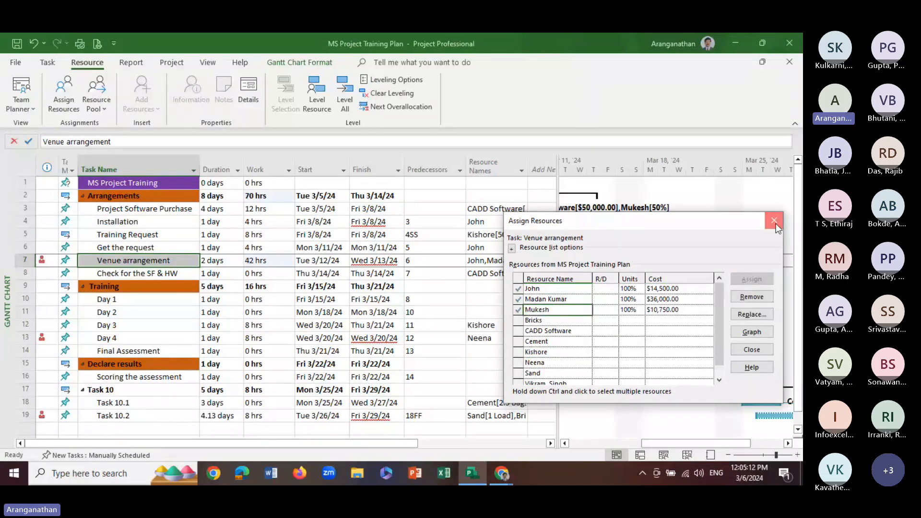
click(774, 221)
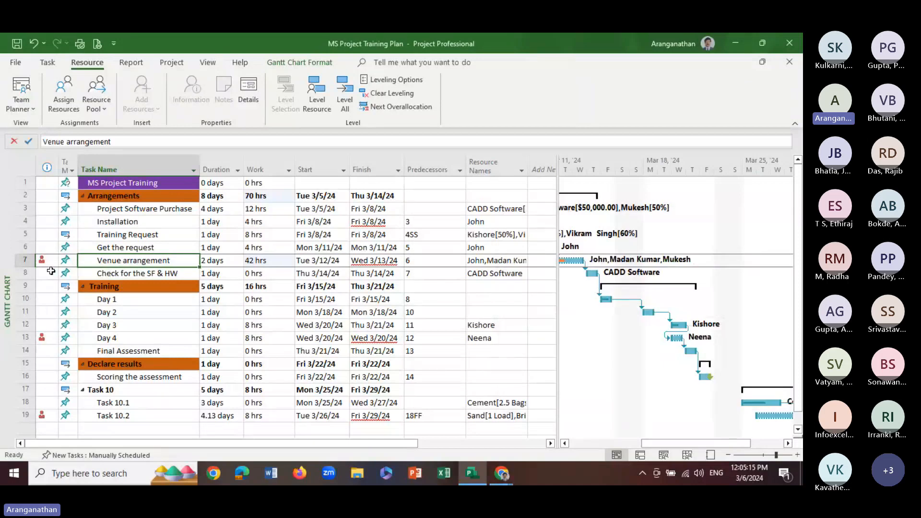
mouse_move(40, 260)
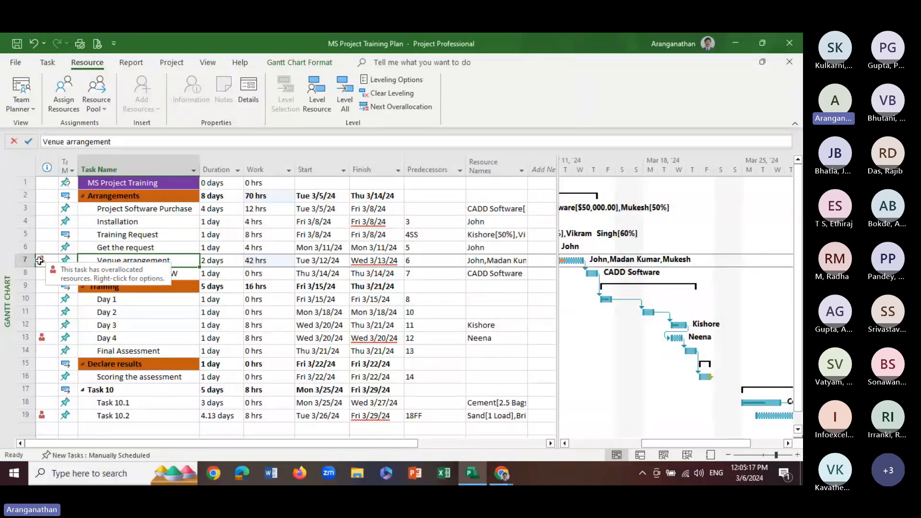
Open and dismiss the Venue arrangement task's information, and switch from the Gantt chart to the resource sheet
click(103, 265)
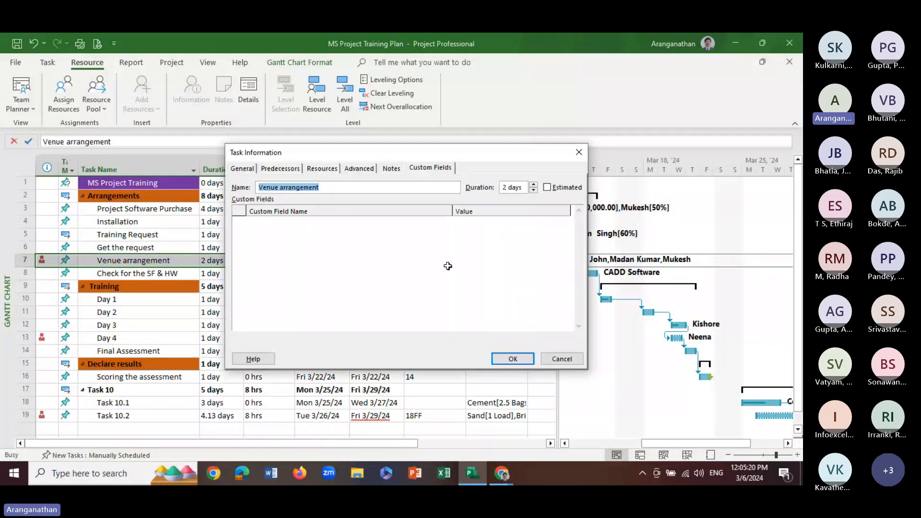
key(Escape)
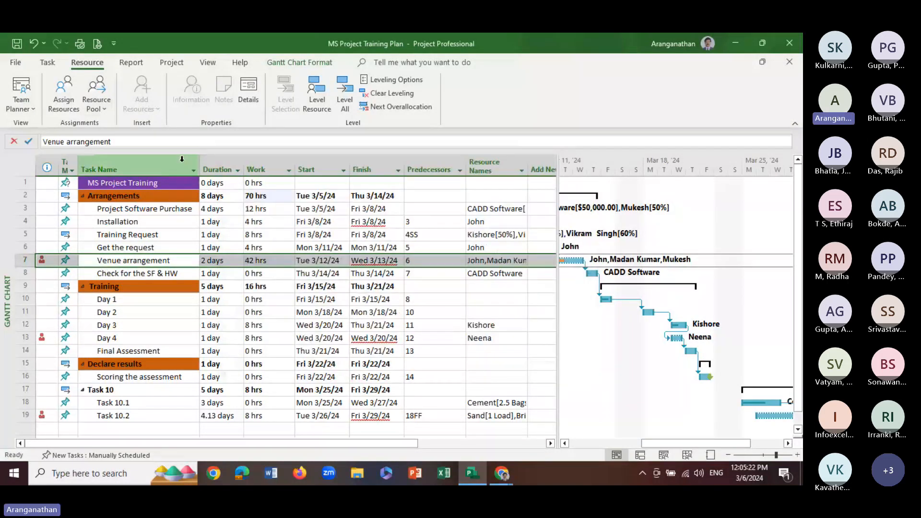
click(131, 62)
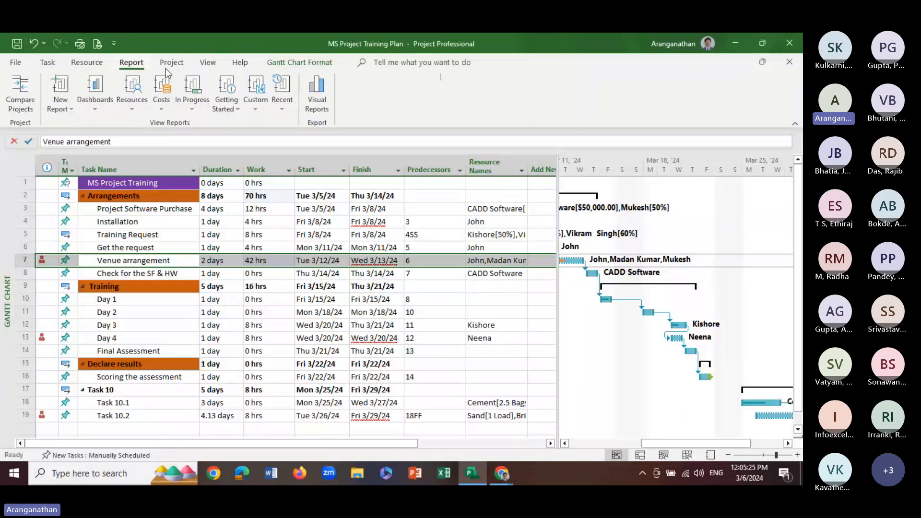
click(208, 62)
click(208, 94)
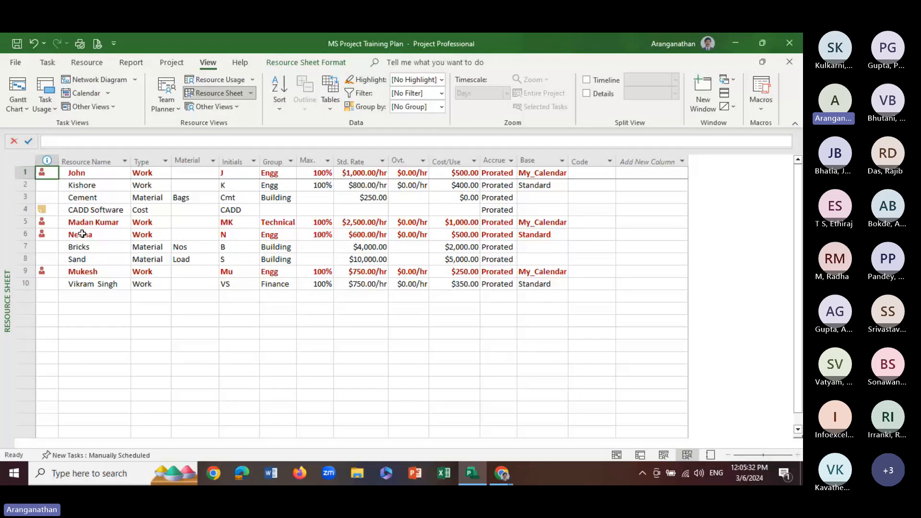
Check the base calendars assigned to the overallocated resources in the resource sheet
click(96, 272)
click(537, 272)
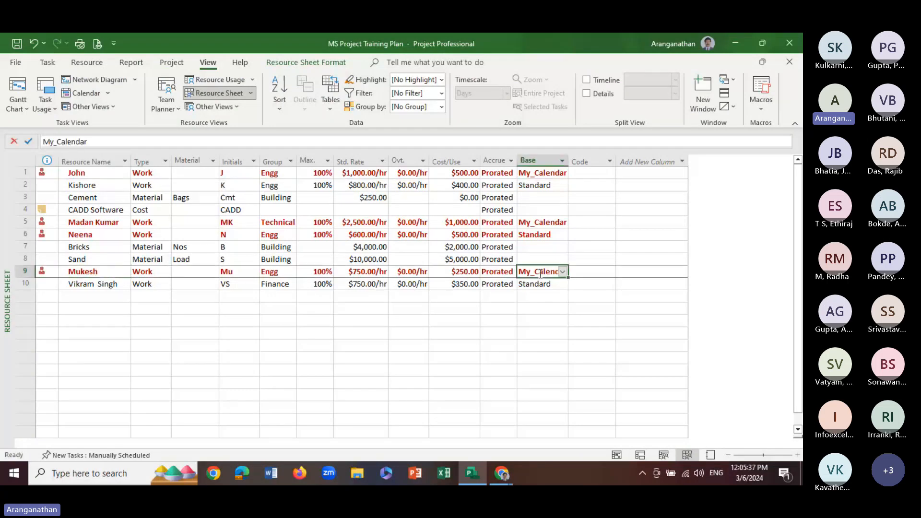
click(101, 177)
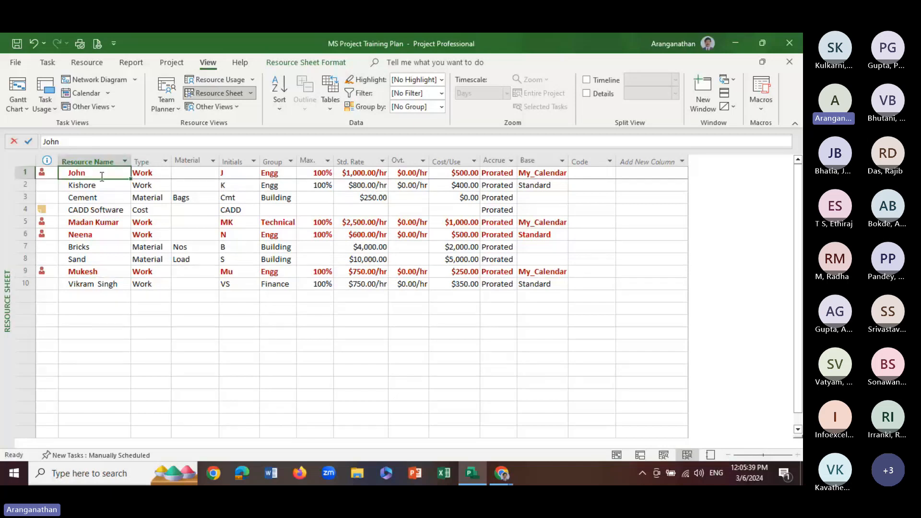
click(540, 174)
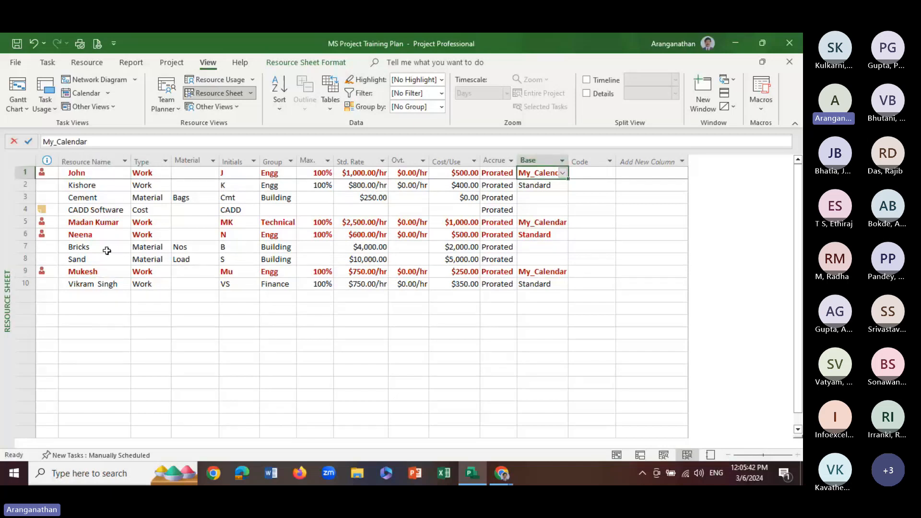
click(106, 235)
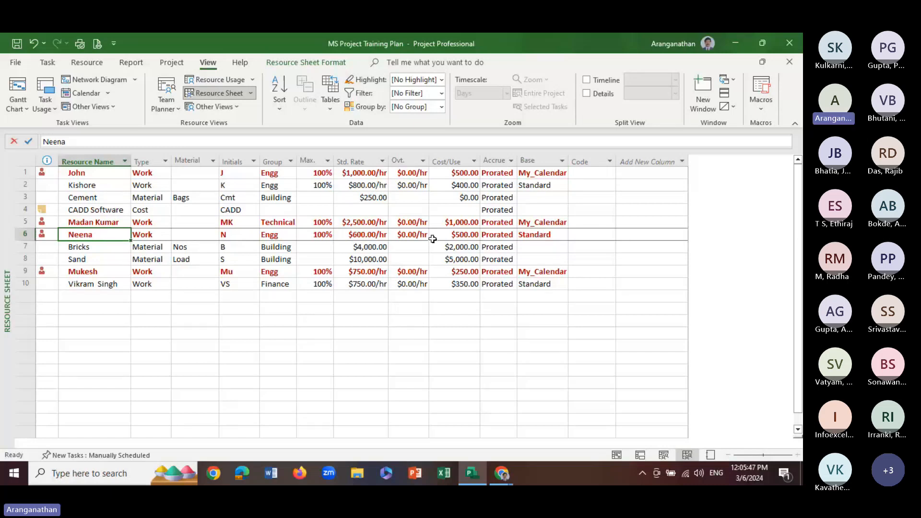
click(98, 224)
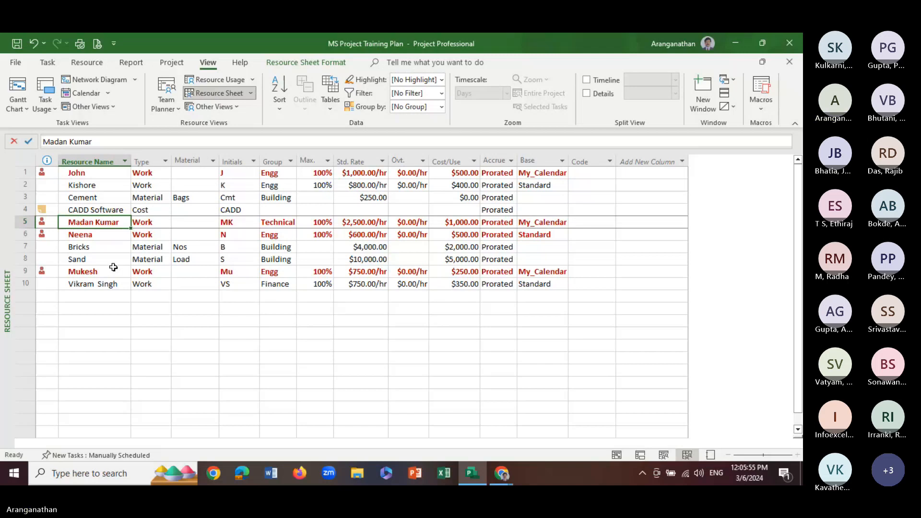
click(86, 272)
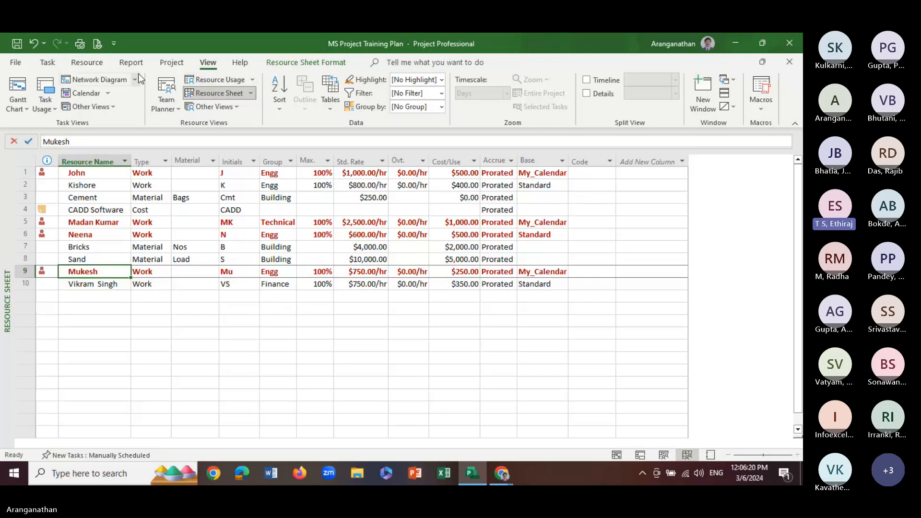
Check the March 13, 2024 working times and the base calendar options for the resource in row 9, leaving its calendar unchanged
click(171, 62)
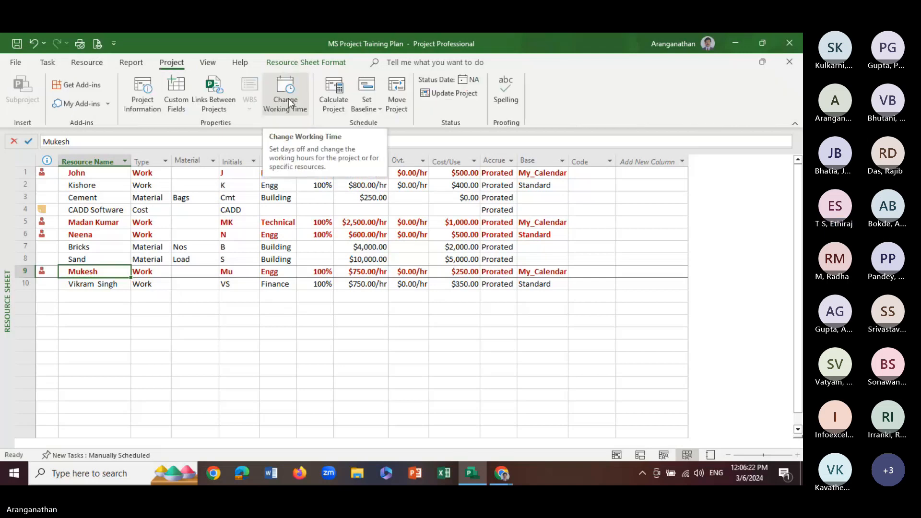
click(289, 102)
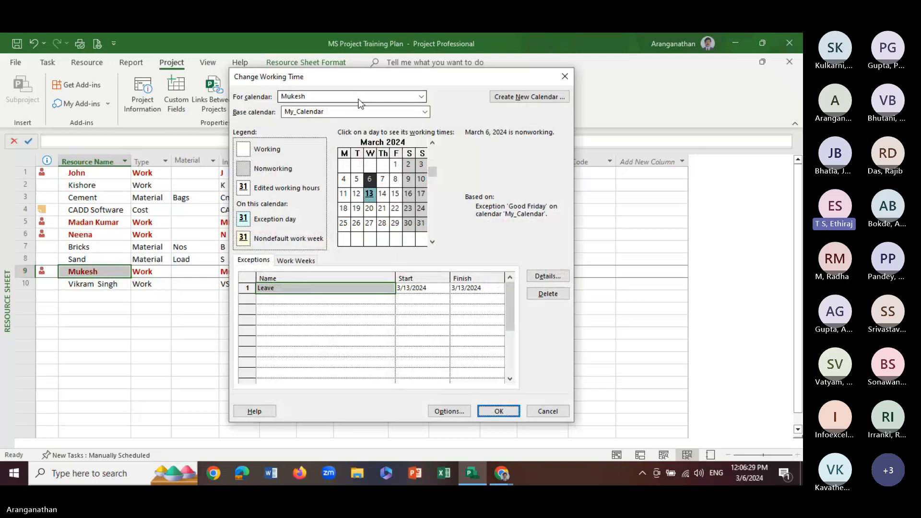
drag(355, 79, 524, 77)
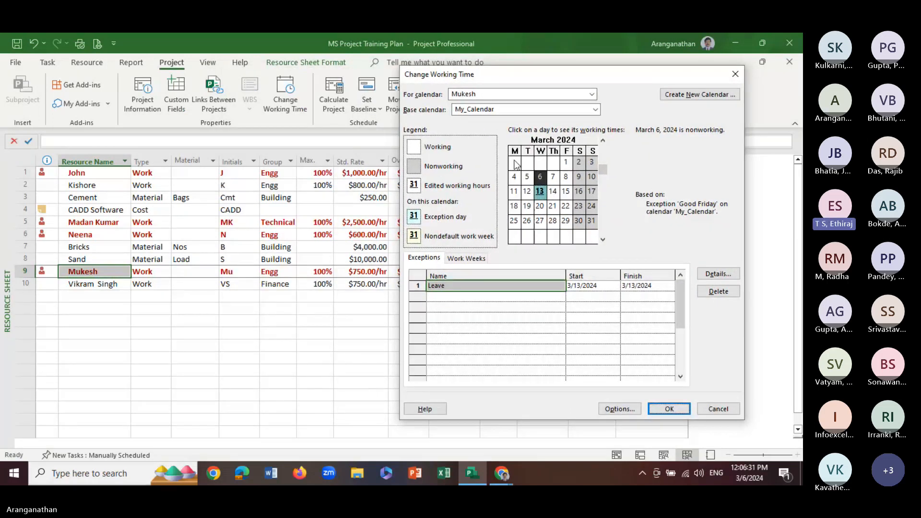
click(540, 194)
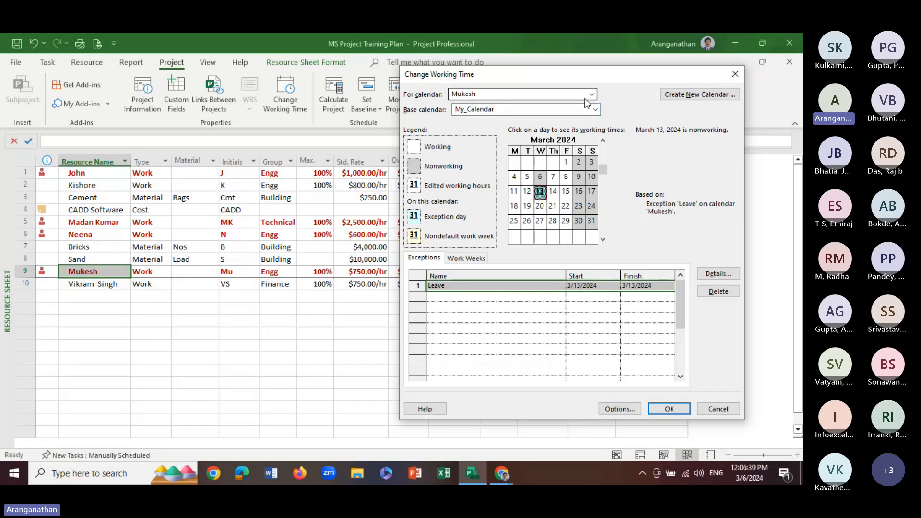
click(595, 109)
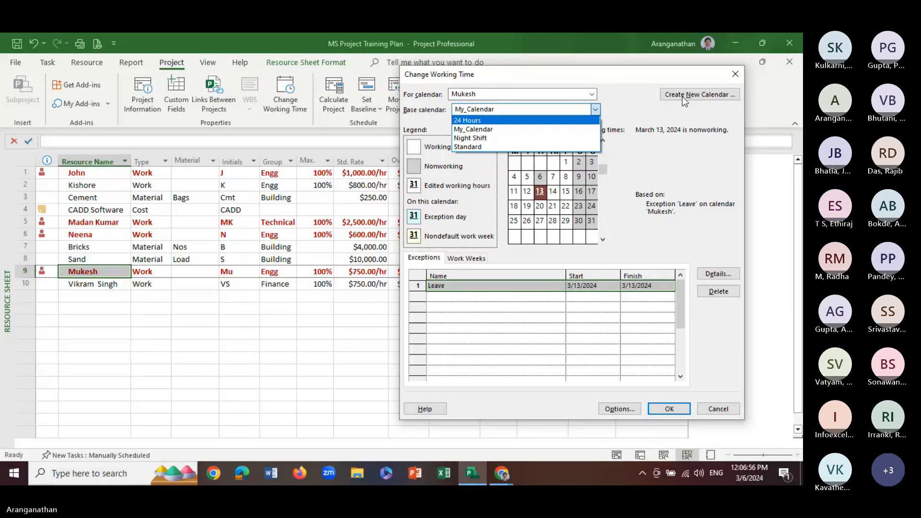
click(598, 96)
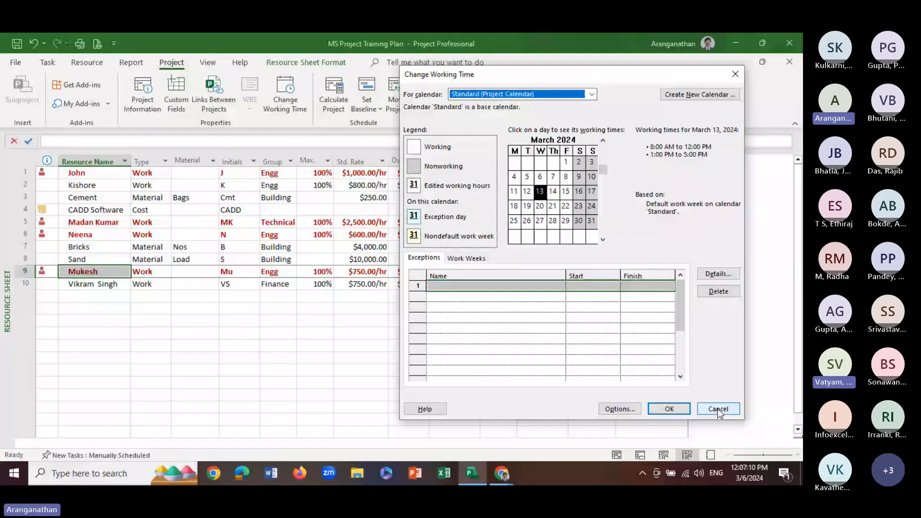
click(718, 409)
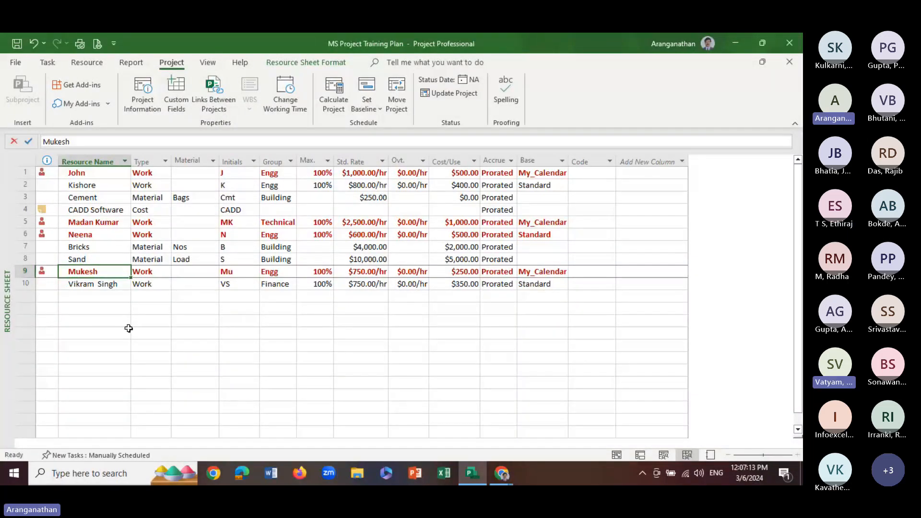
Reopen the working time settings and check the Standard project calendar's working times for March 7, 2024
click(284, 84)
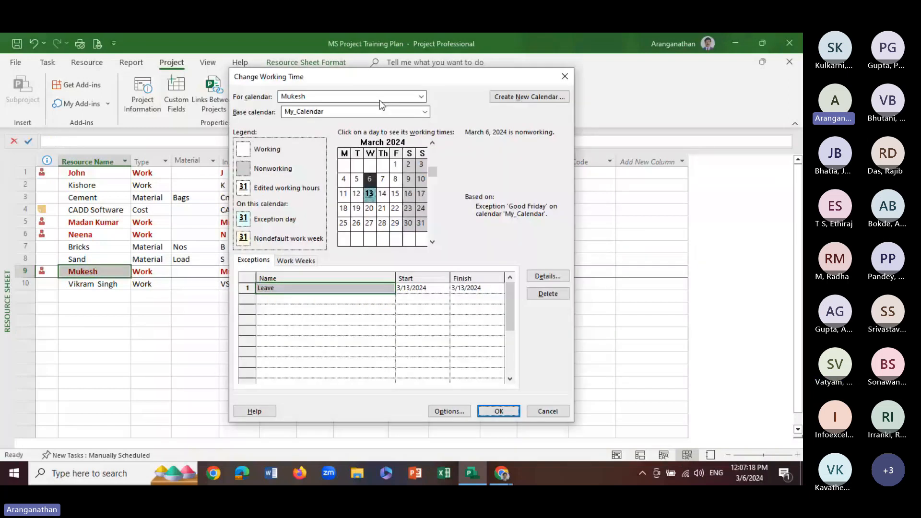
click(379, 100)
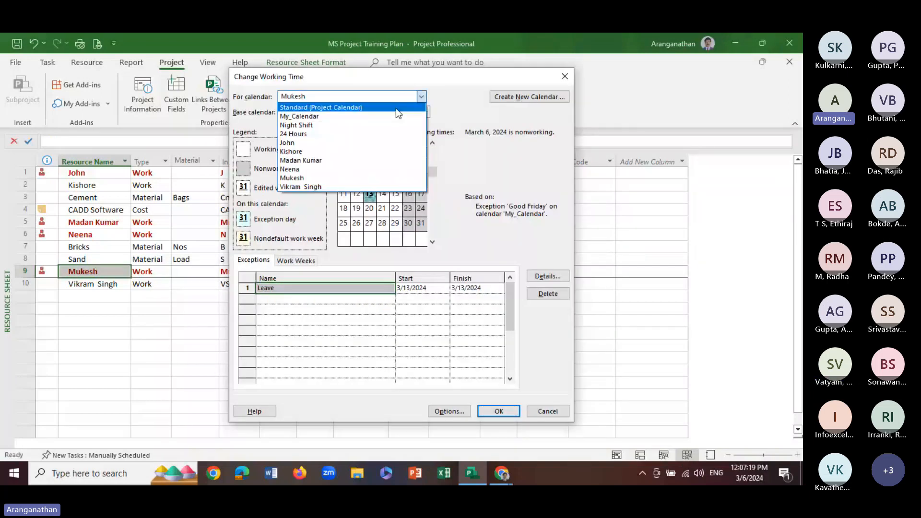
click(289, 108)
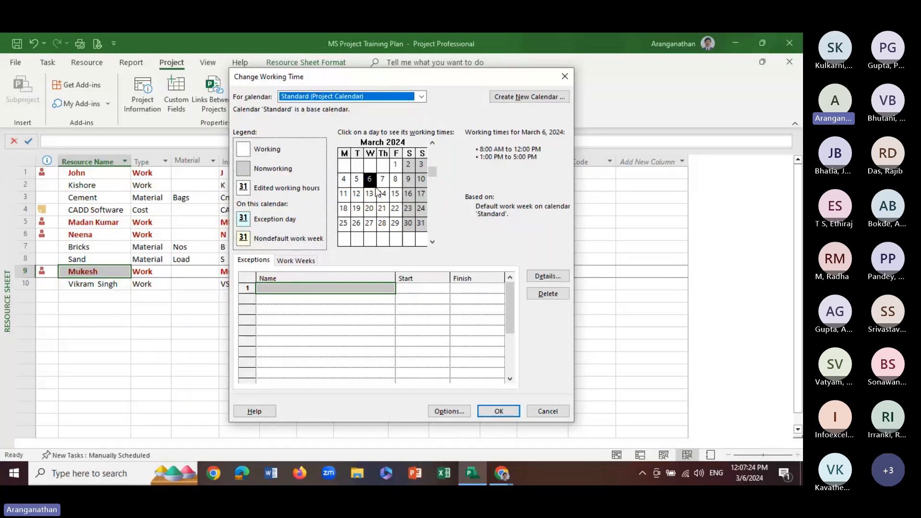
click(382, 179)
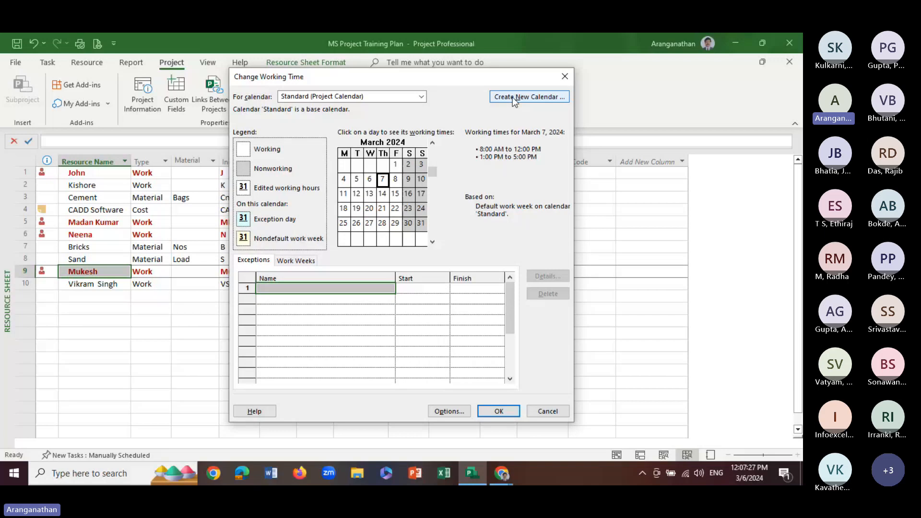
Create a new base calendar named Fijitsu, as a new base calendar rather than a copy of Standard
click(514, 98)
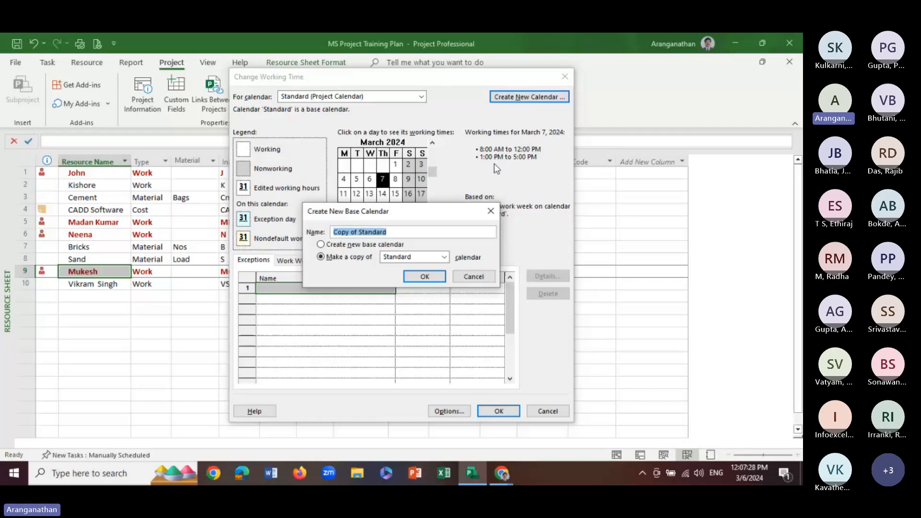
click(348, 245)
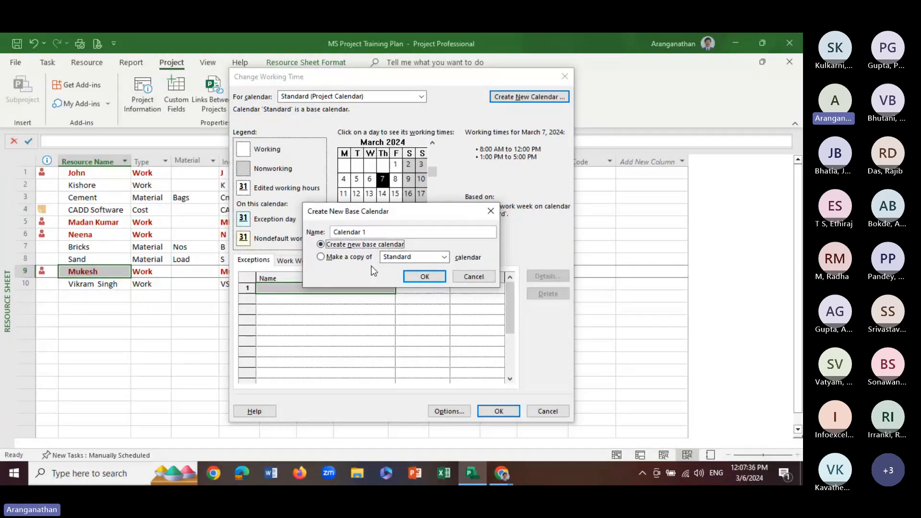
click(418, 258)
drag(369, 232, 321, 232)
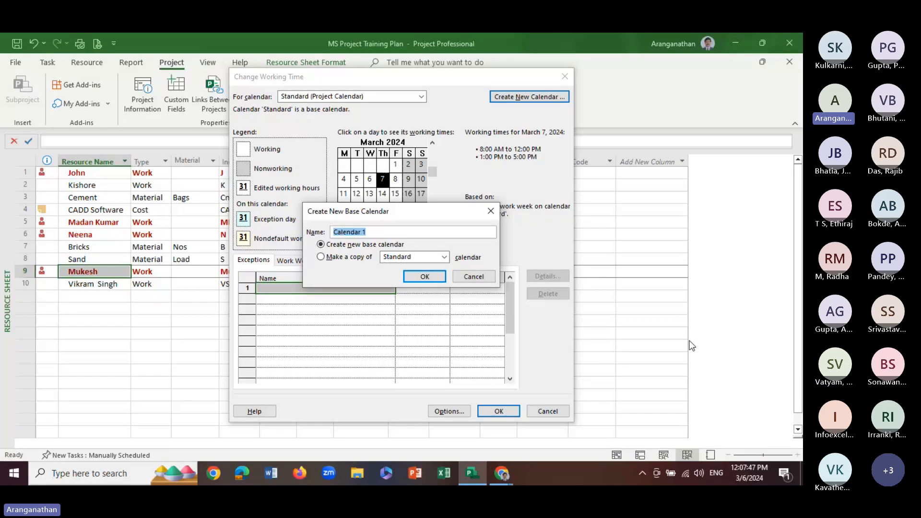
text(Fit)
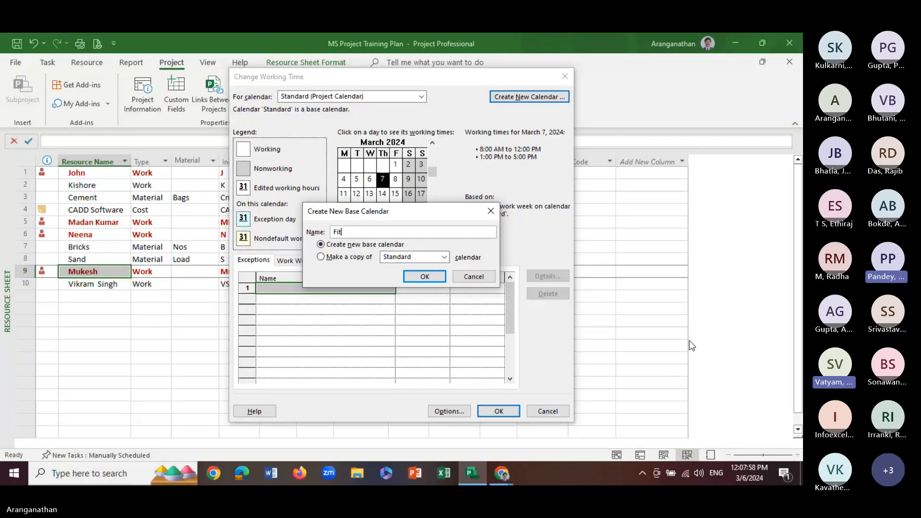
text(su)
key(BackSpace)
key(BackSpace)
key(BackSpace)
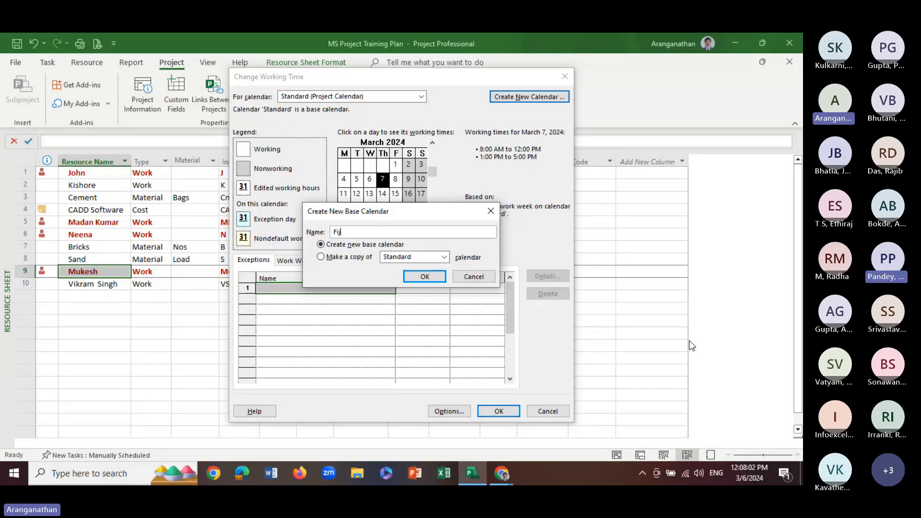
text(ji)
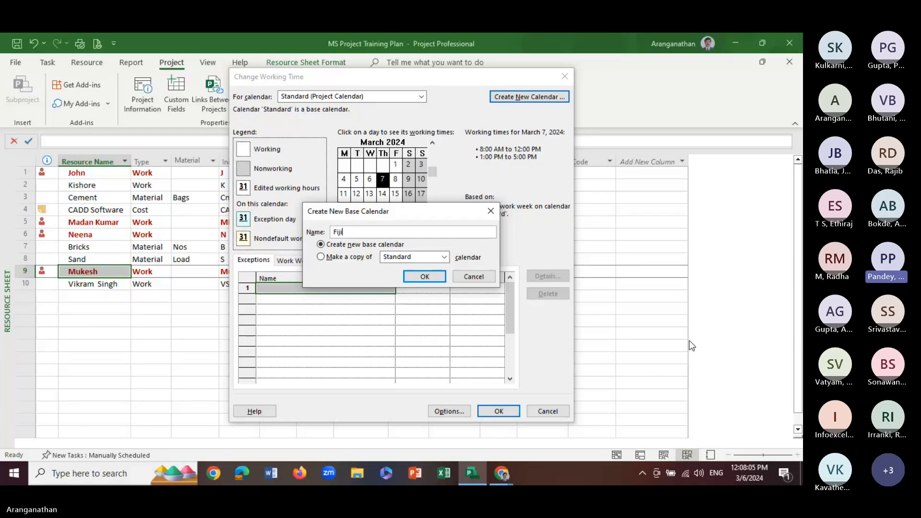
text(ts)
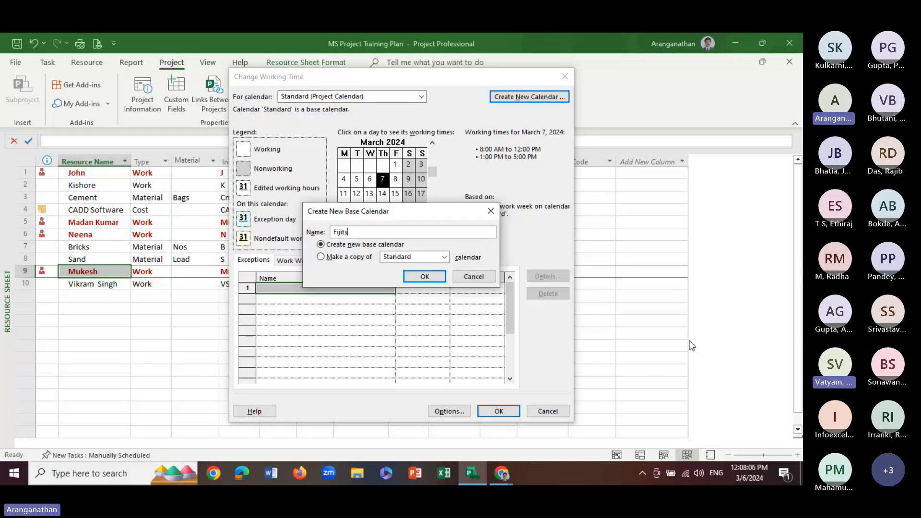
text(u)
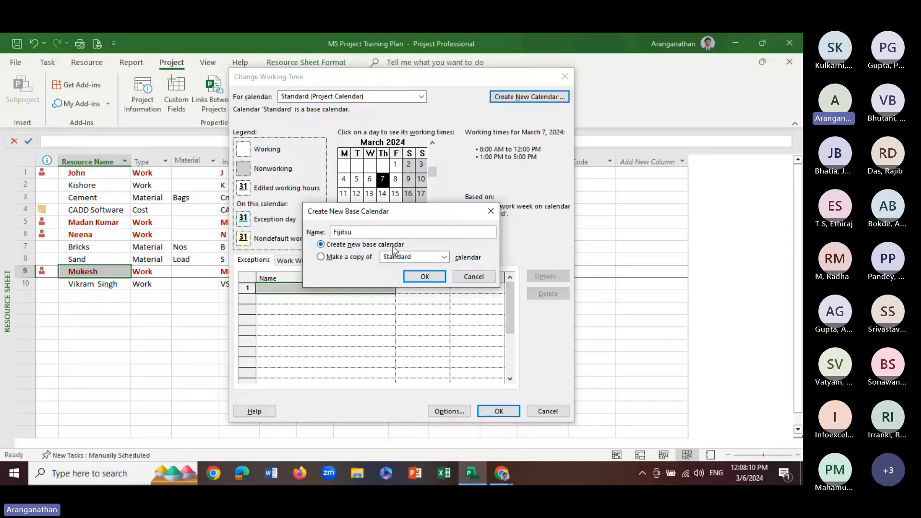
click(419, 280)
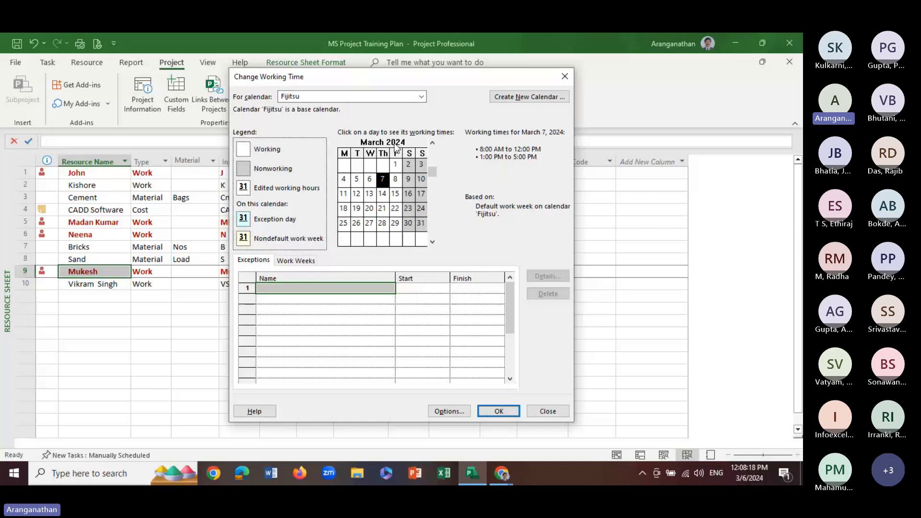
Add a Good Friday exception on 3/29/2024 to the Fijitsu base calendar and save the working time changes
click(395, 223)
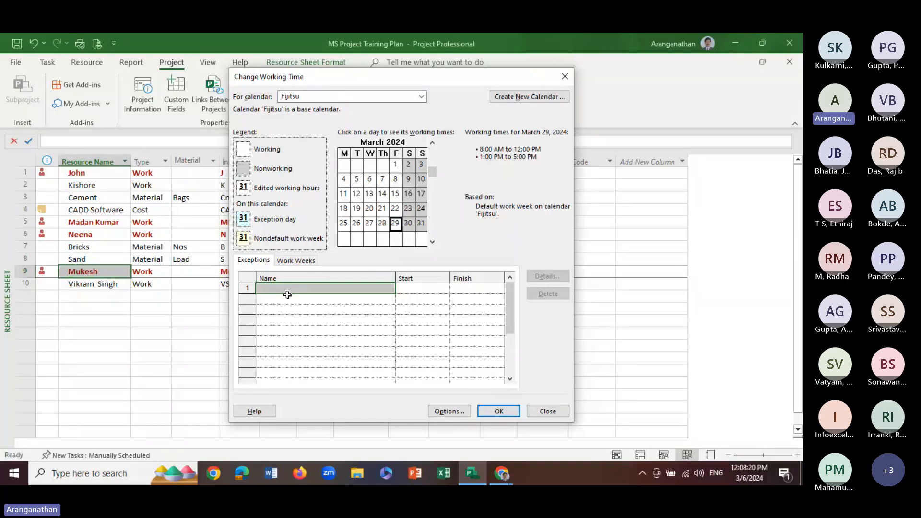
click(256, 260)
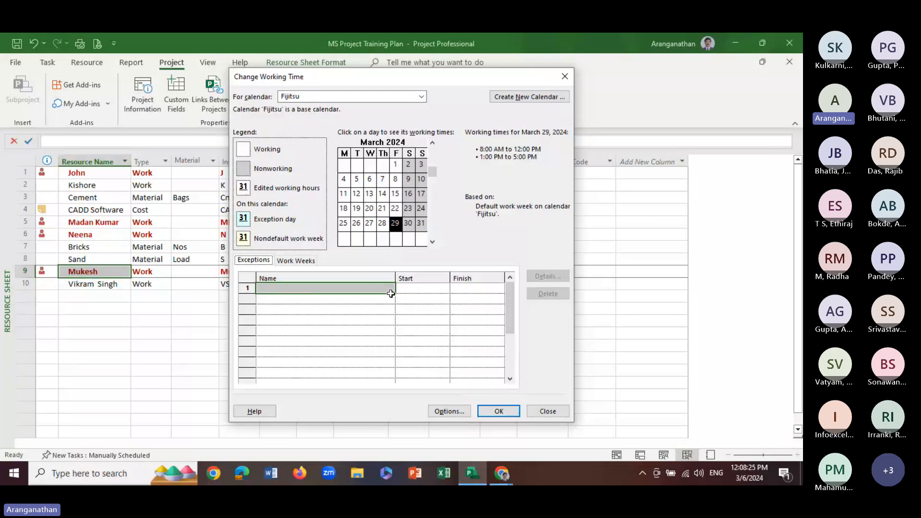
click(414, 292)
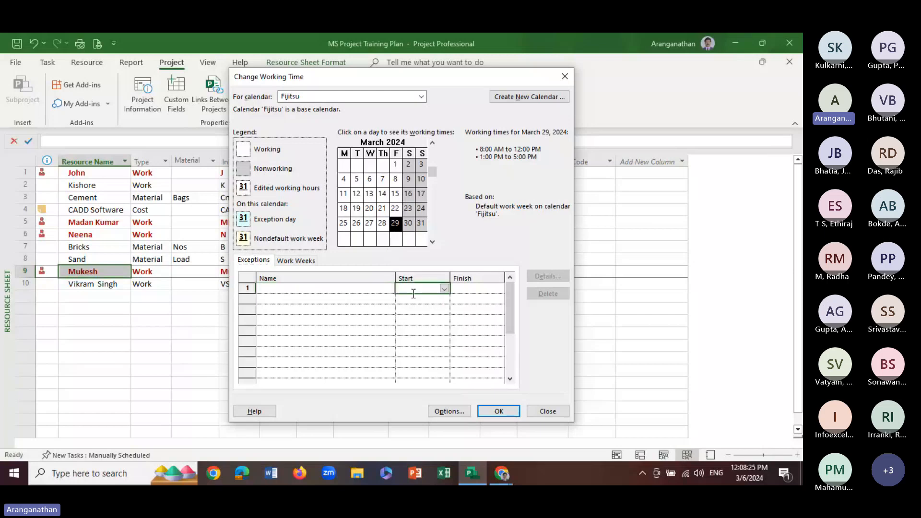
click(444, 289)
click(413, 359)
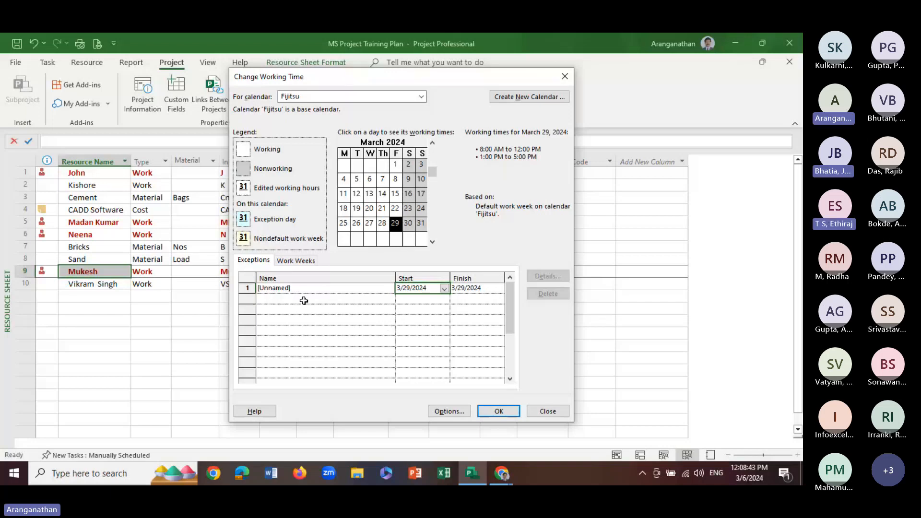
click(296, 287)
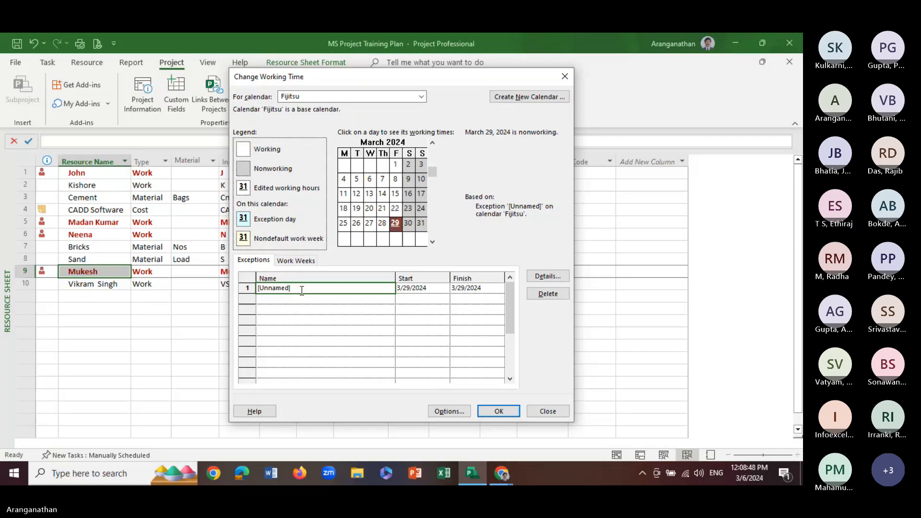
text(Good Fir)
text(day)
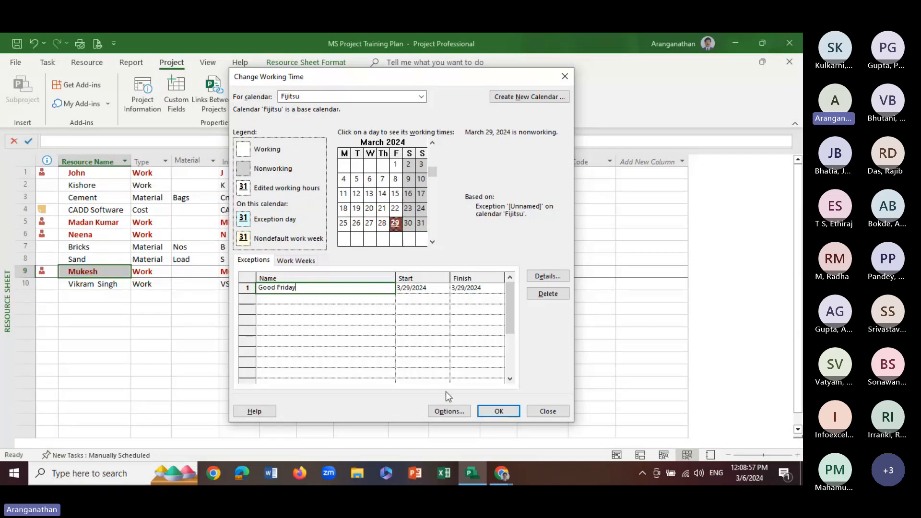
click(487, 413)
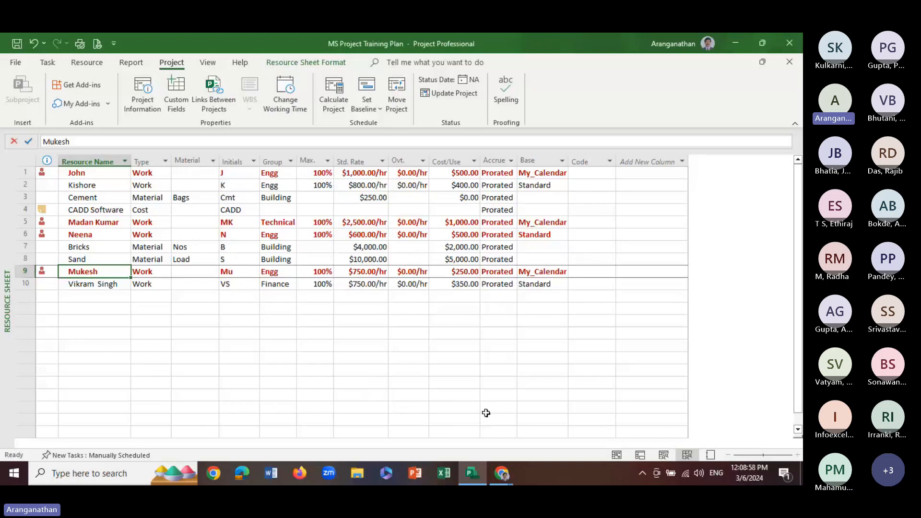
Assign Fijitsu as the base calendar of the Finance resource in row 10
click(287, 94)
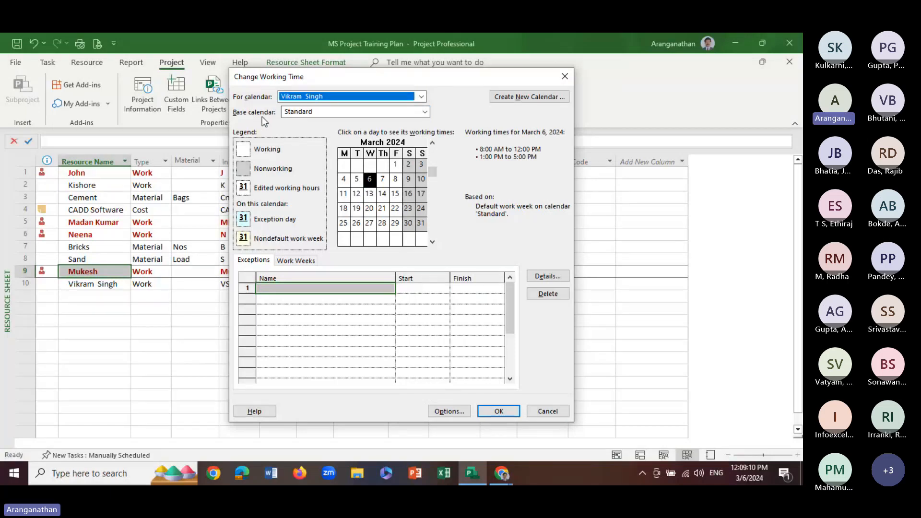
click(425, 113)
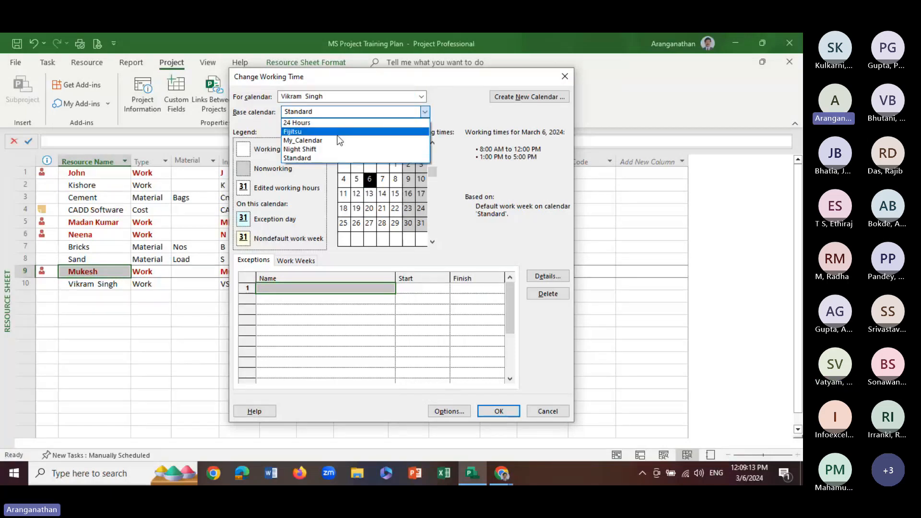
click(307, 132)
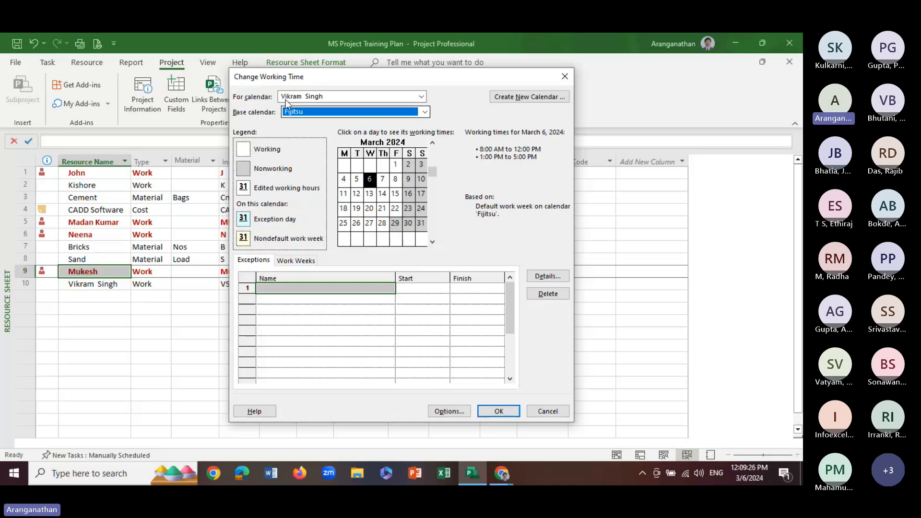
click(499, 412)
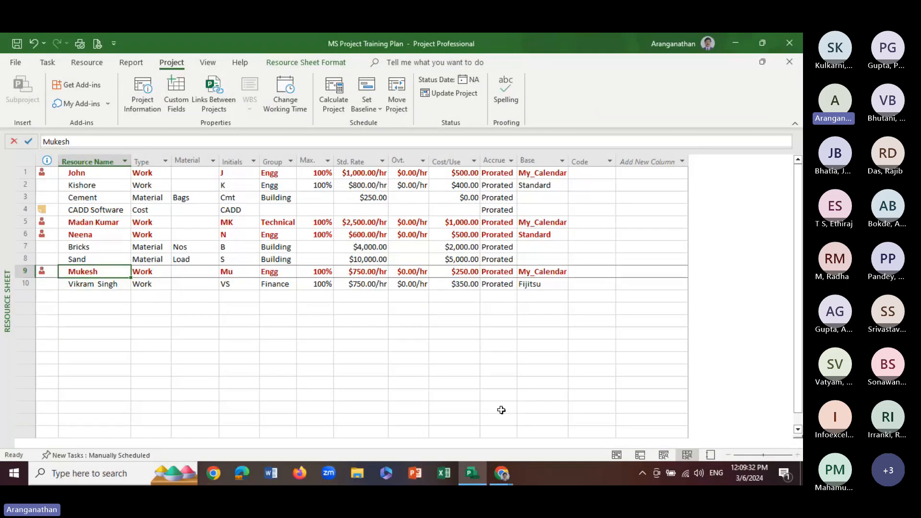
Add a Personal Leave exception on 3/26/2024 to the calendar of the resource in row 10
key(Down)
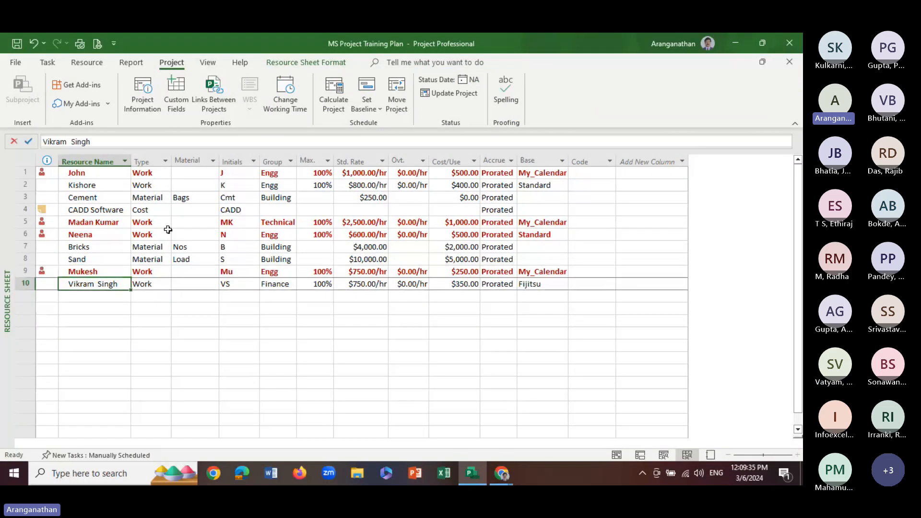
click(290, 97)
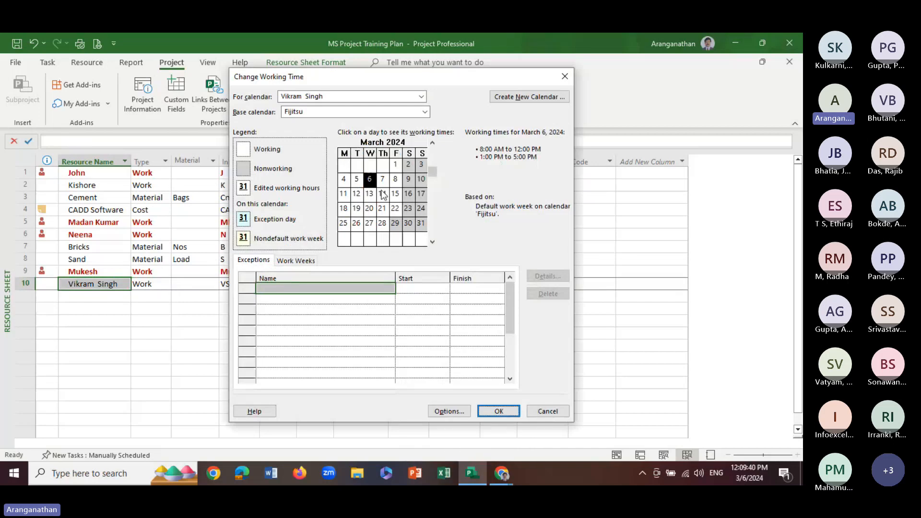
click(356, 224)
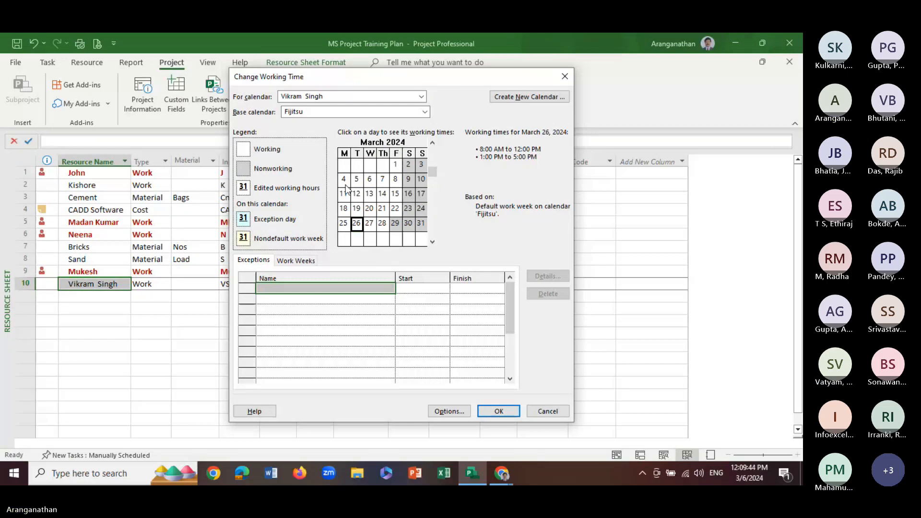
click(247, 262)
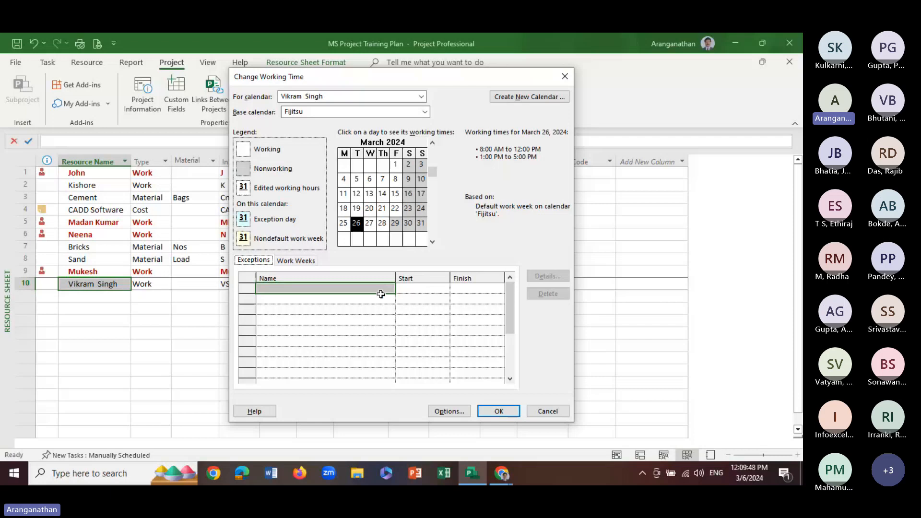
click(415, 287)
click(443, 289)
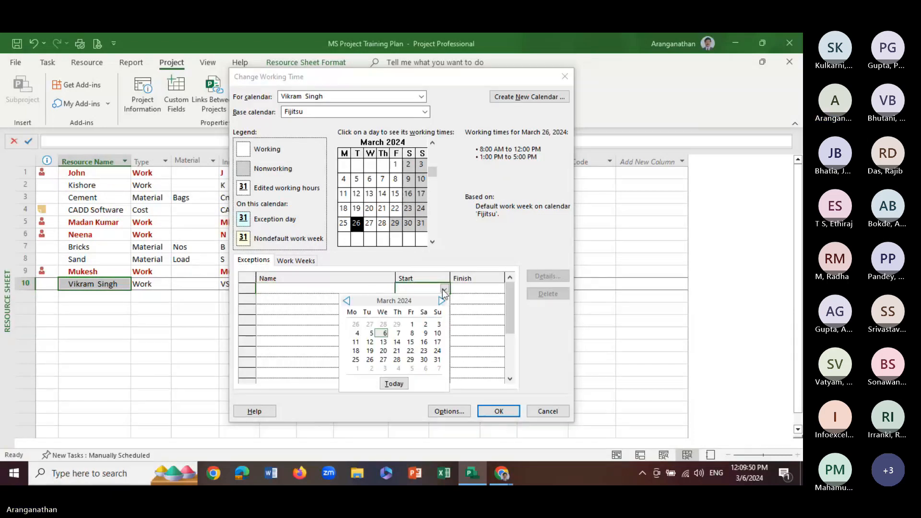
click(371, 355)
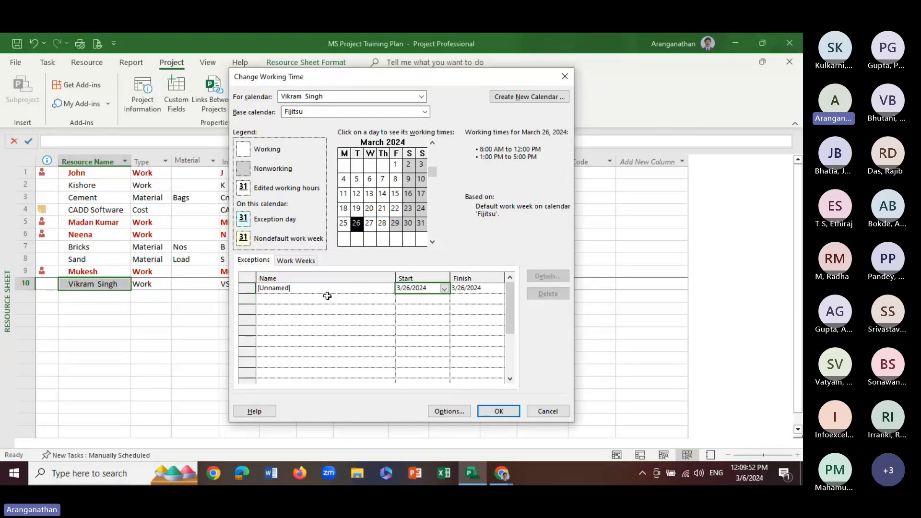
click(303, 290)
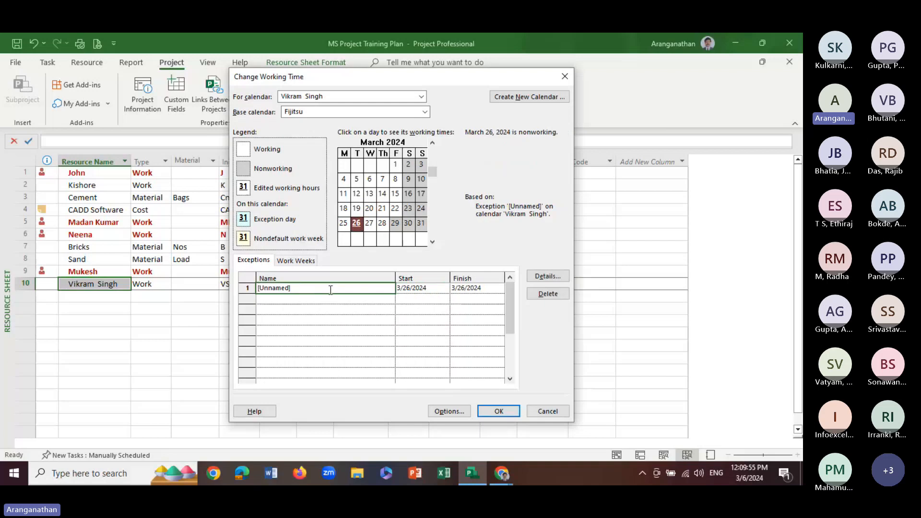
drag(330, 290, 219, 291)
text(Persona)
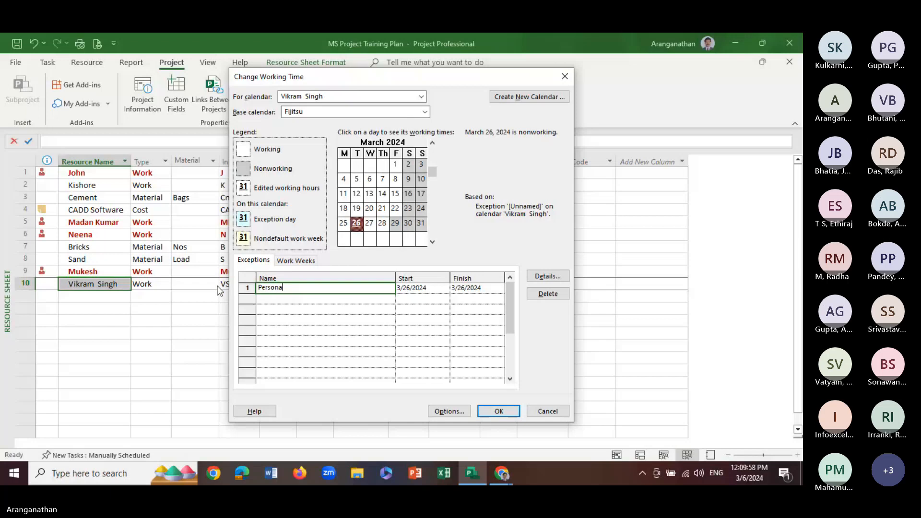
text(l Leave)
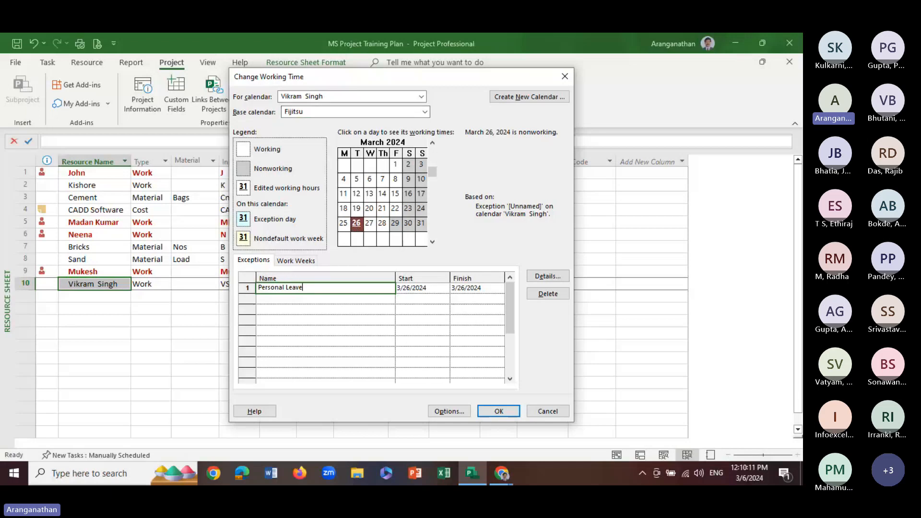
click(497, 411)
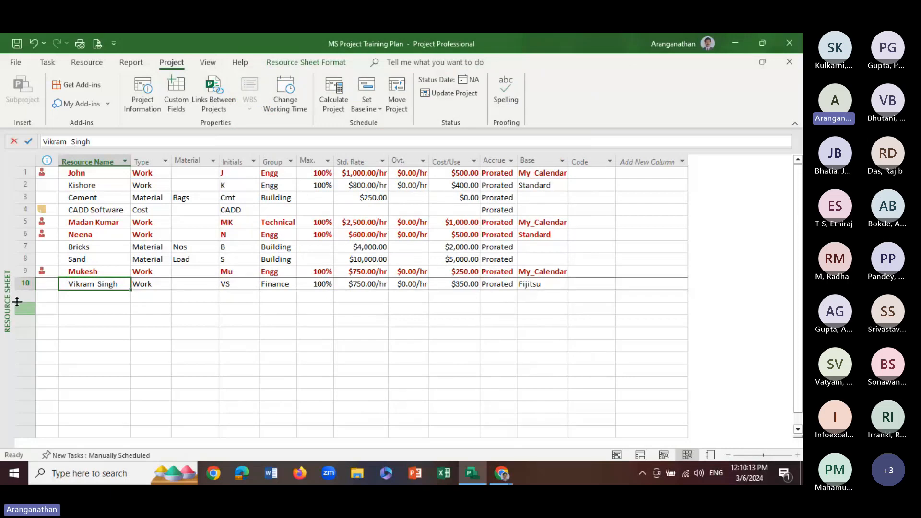
Assign Fijitsu as the base calendar of the resource in row 2 and check the base calendars of rows 10 and 2
click(94, 186)
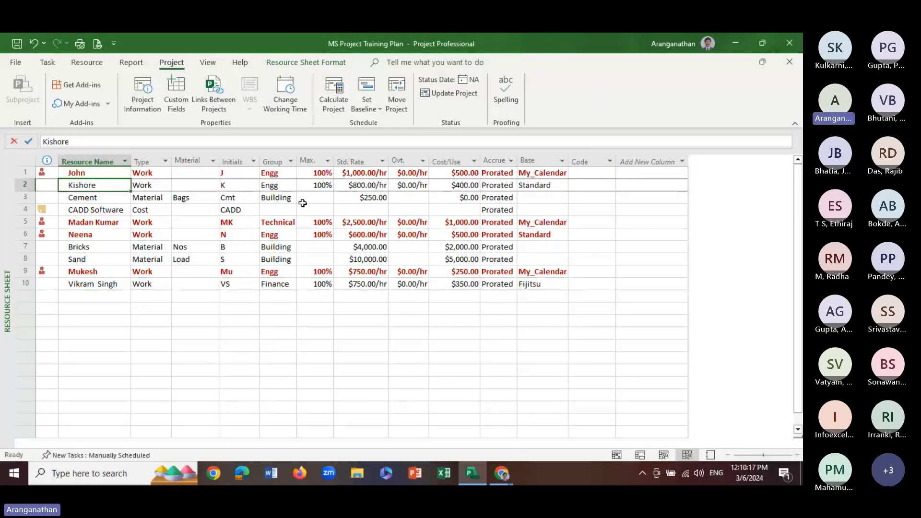
click(286, 98)
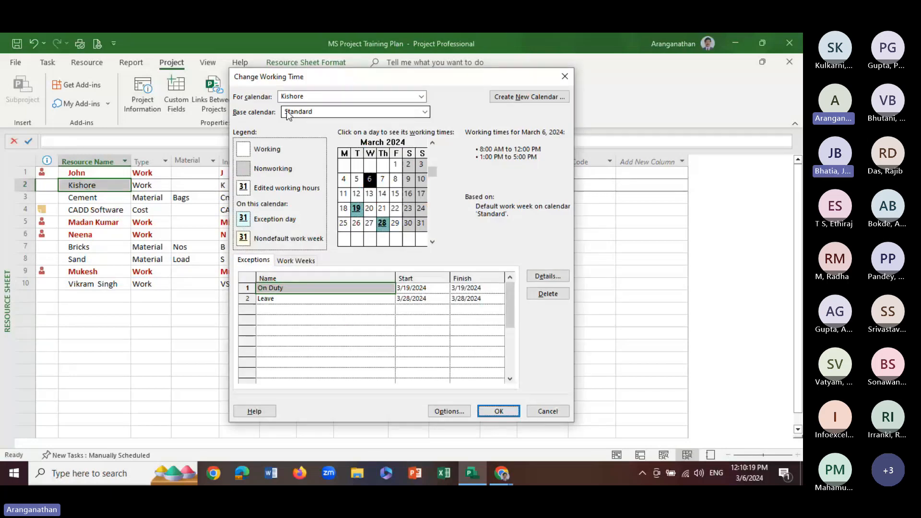
click(425, 112)
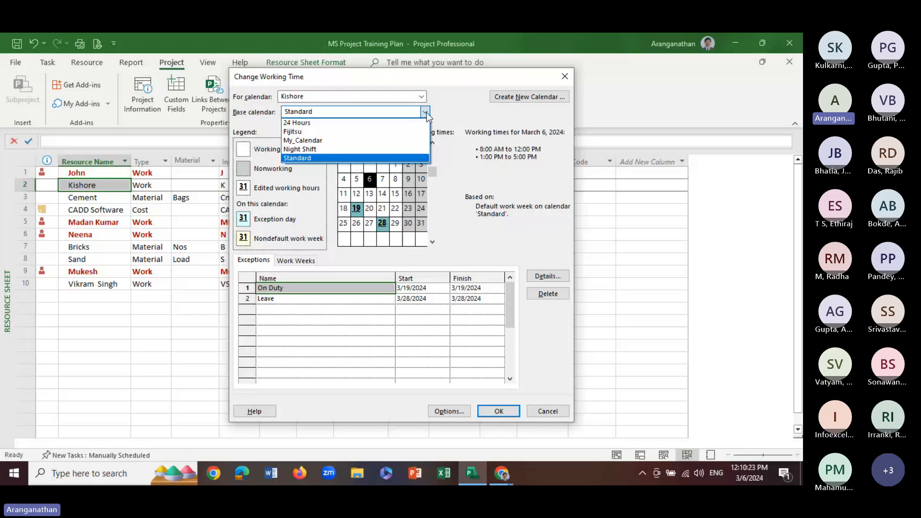
click(306, 132)
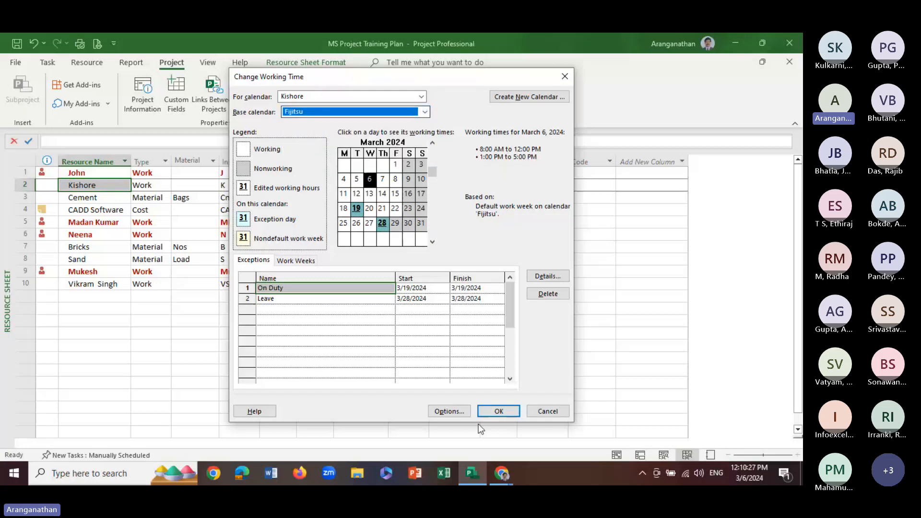
click(495, 411)
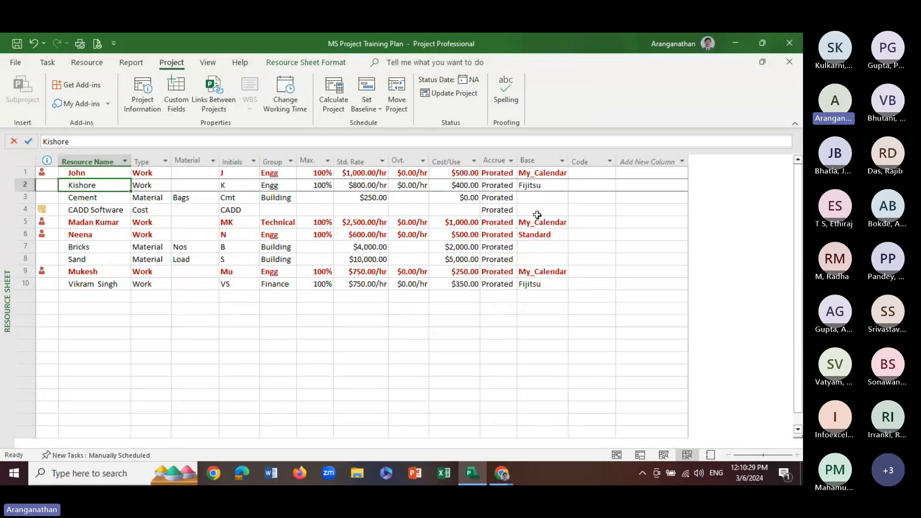
click(537, 284)
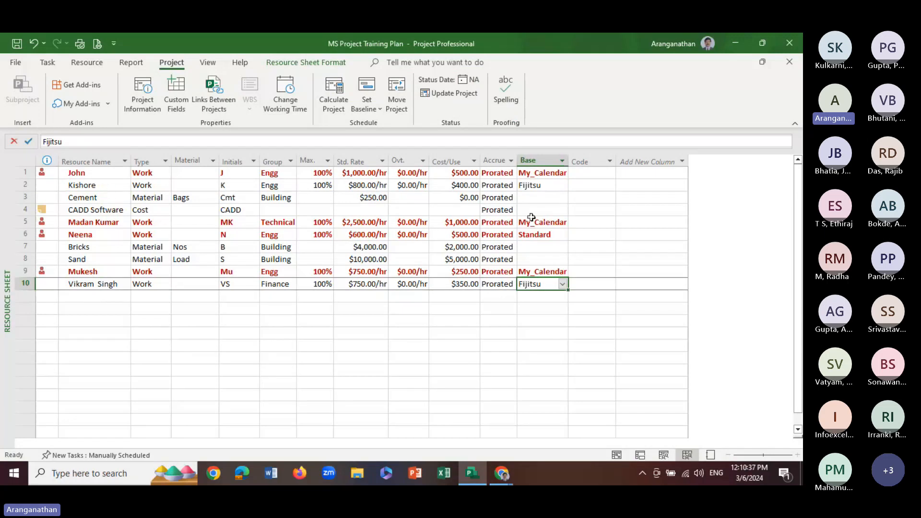
click(544, 188)
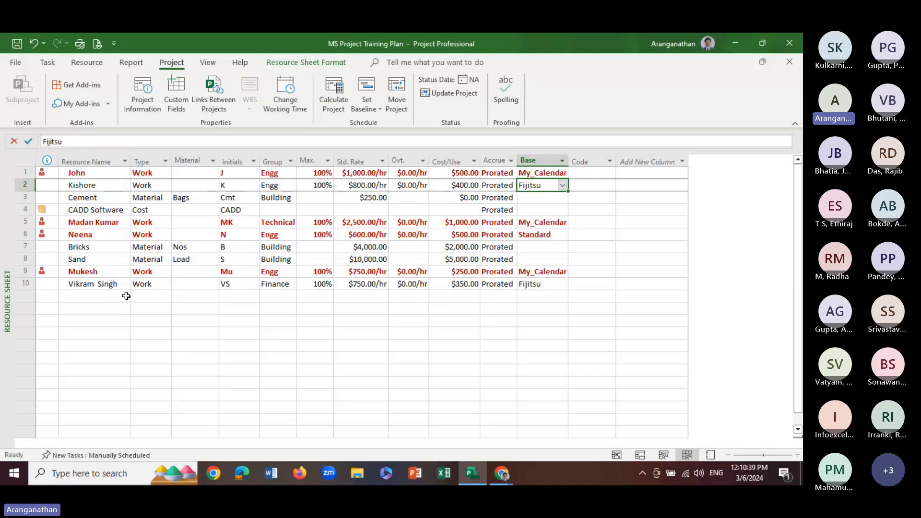
Change the base calendar of the Technical group resource in row 5 to Fijitsu
click(88, 225)
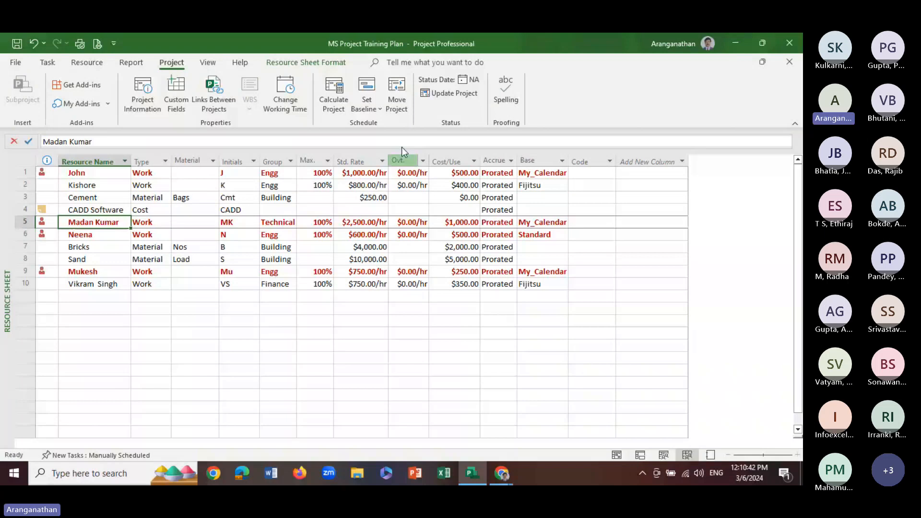
click(307, 110)
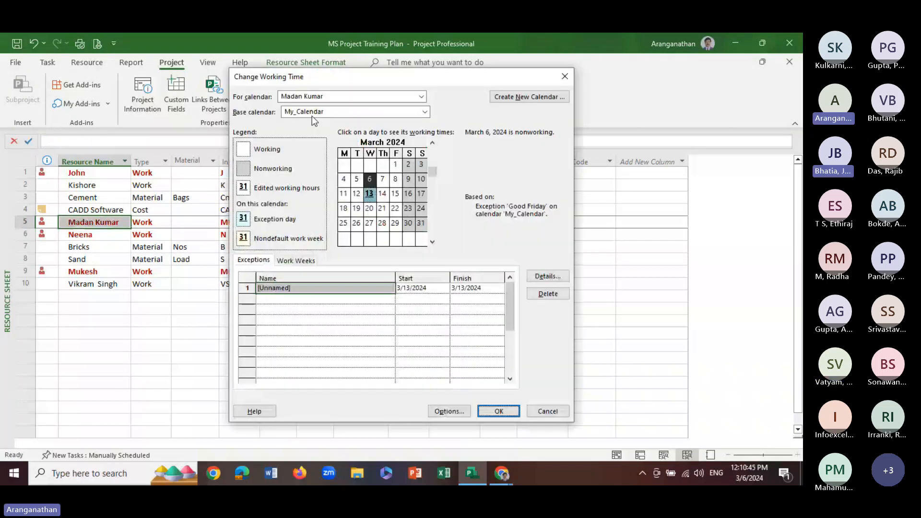
click(311, 115)
click(307, 129)
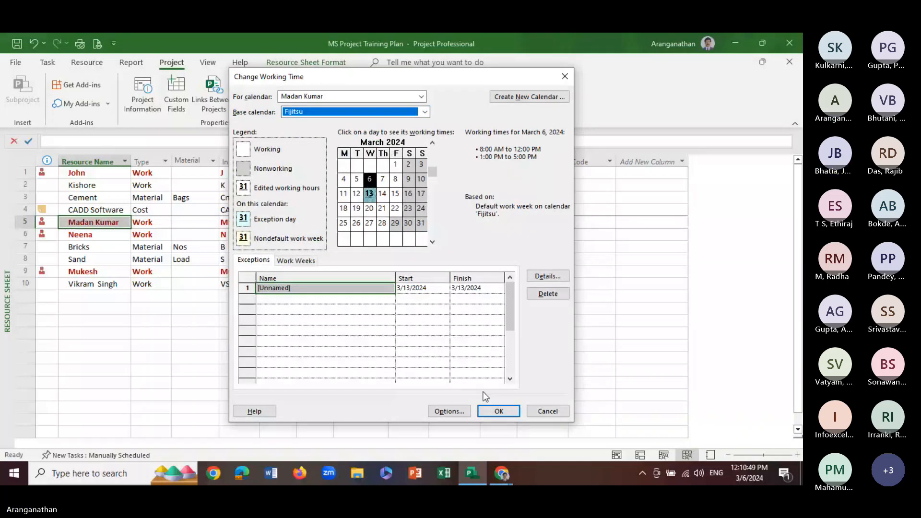
click(493, 411)
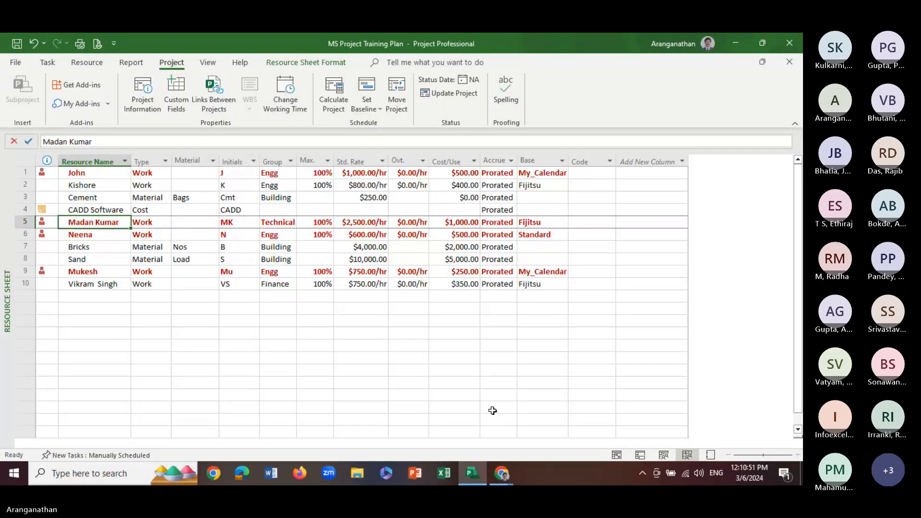
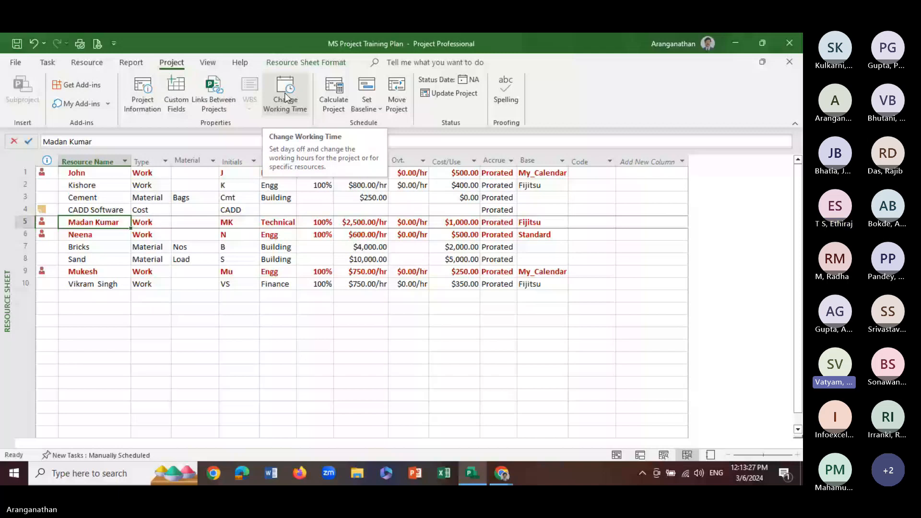
Compare the working-time exceptions of the row 5 resource's calendar with those of the Fijitsu base calendar, and review the base calendar choices
click(286, 98)
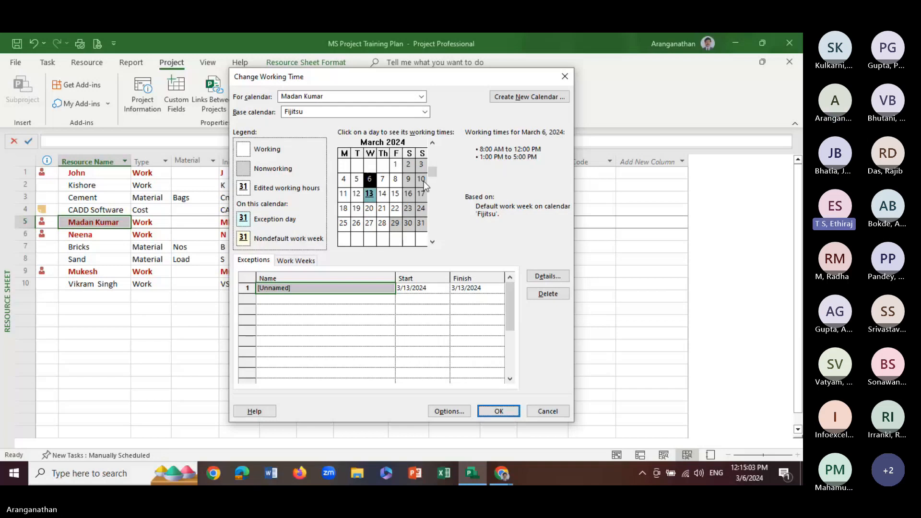
click(421, 97)
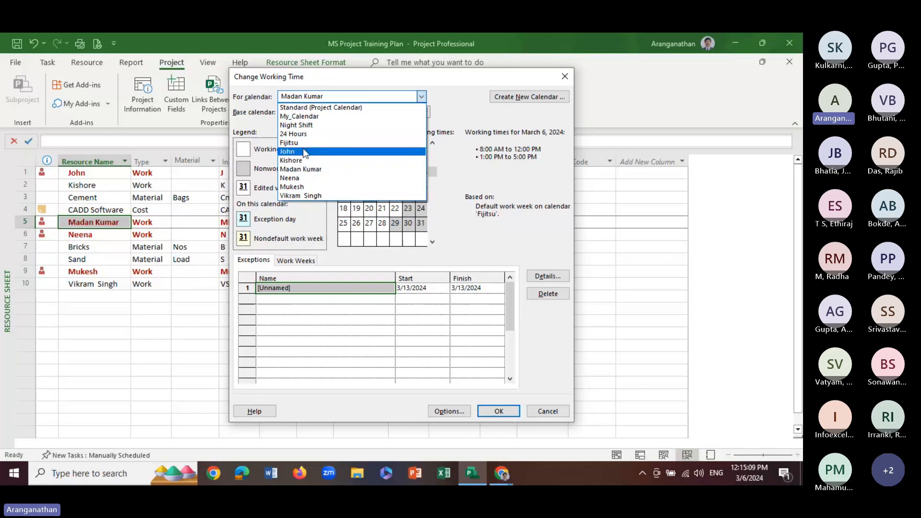
click(289, 142)
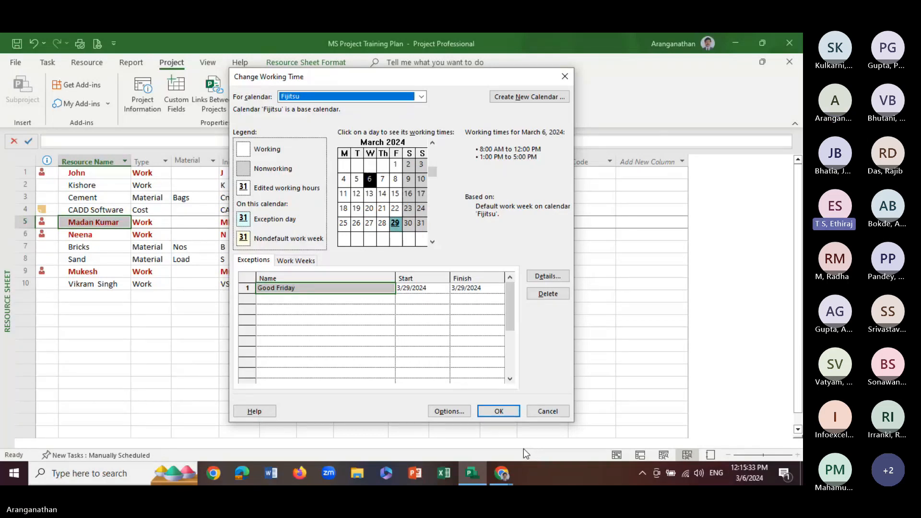
click(422, 97)
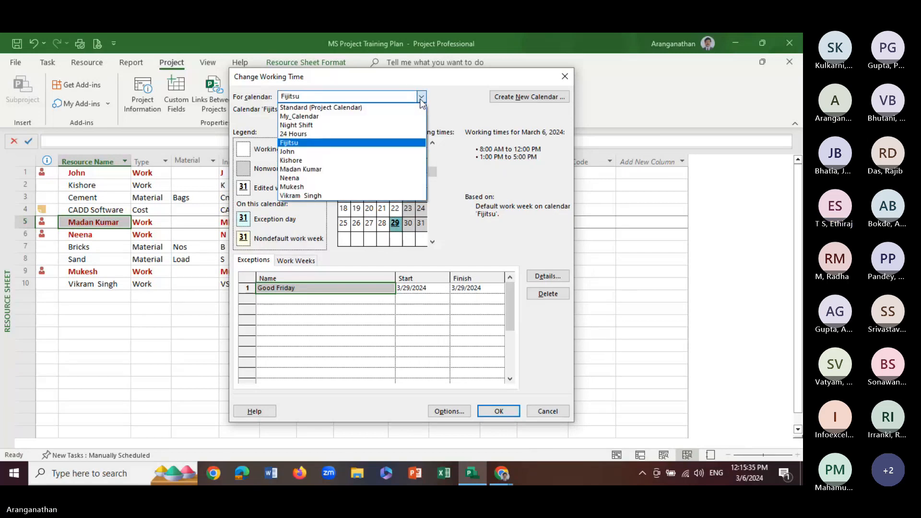
click(307, 170)
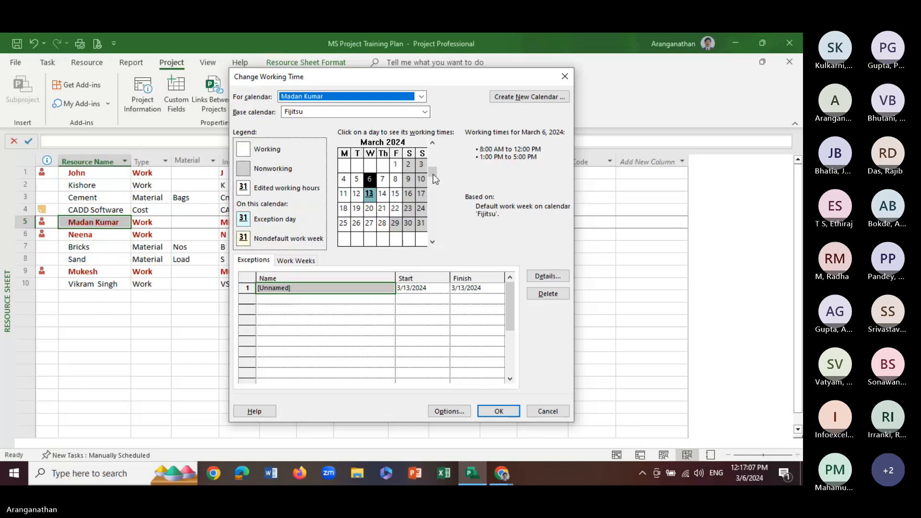
click(425, 112)
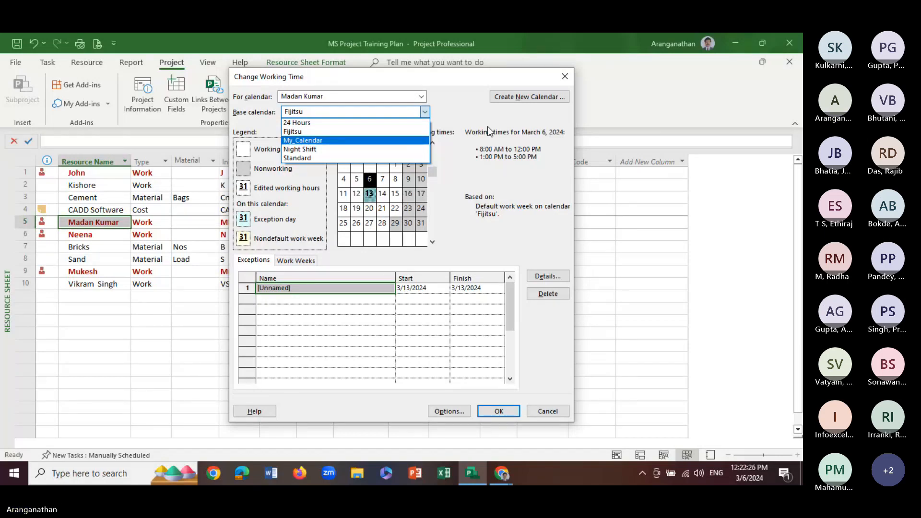
click(544, 412)
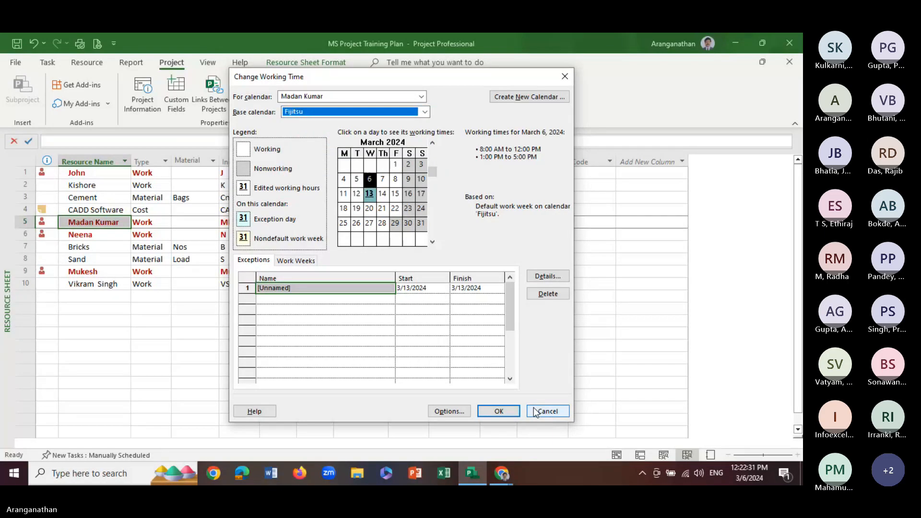
click(492, 412)
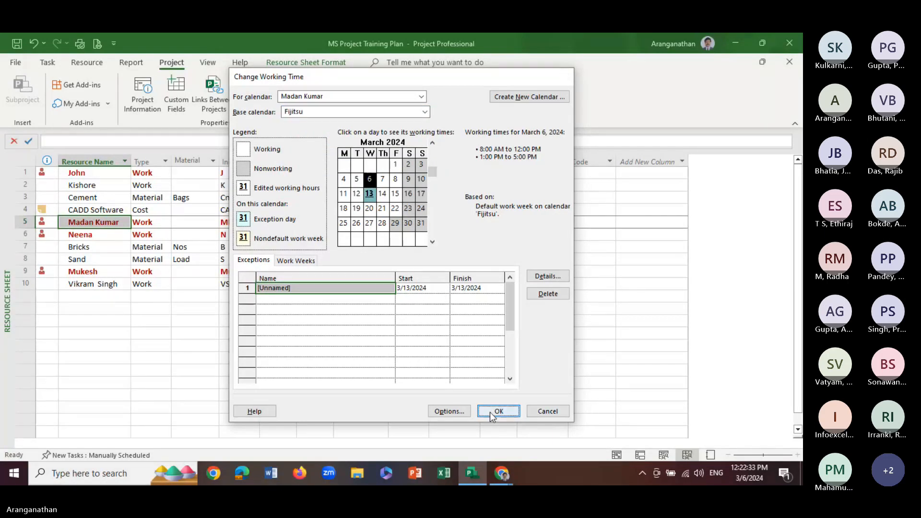
mouse_move(507, 469)
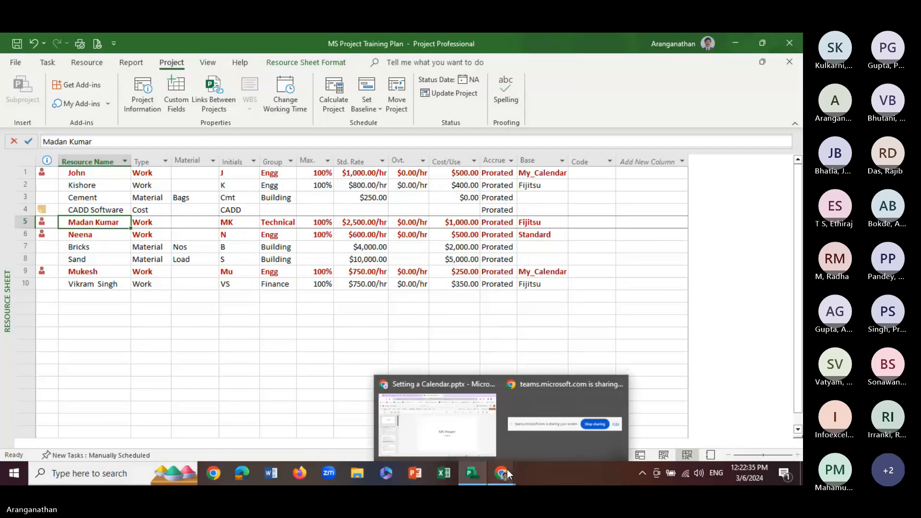
click(523, 455)
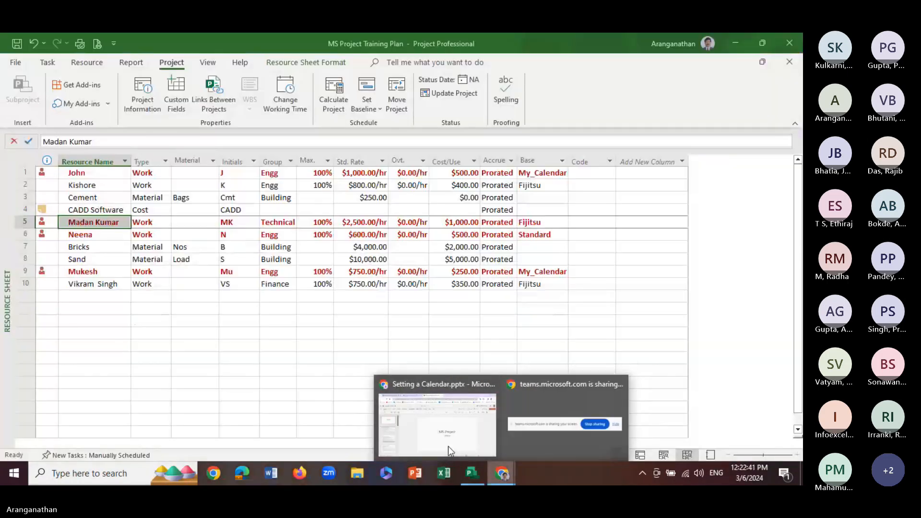
click(315, 370)
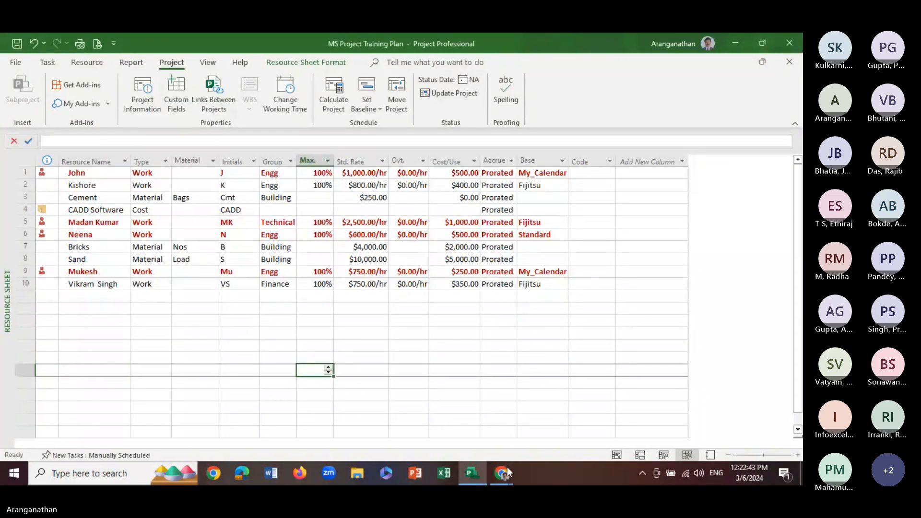
mouse_move(504, 472)
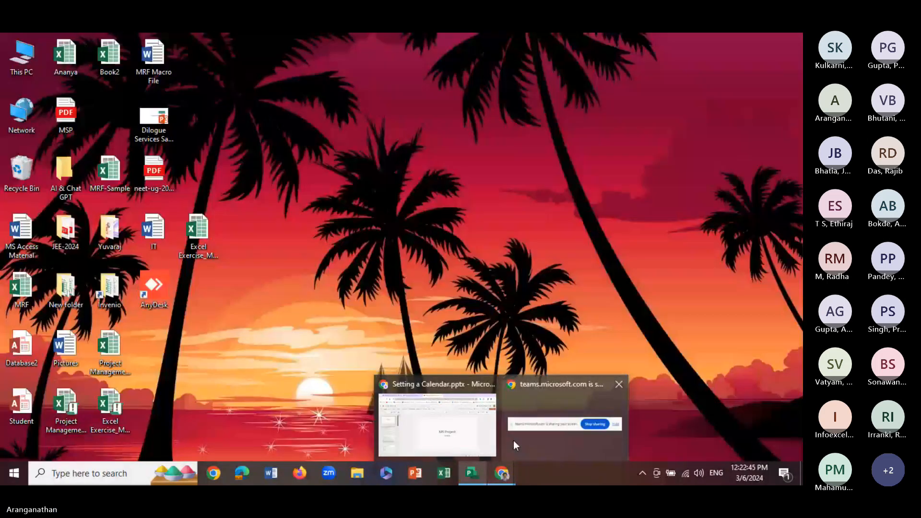
click(513, 444)
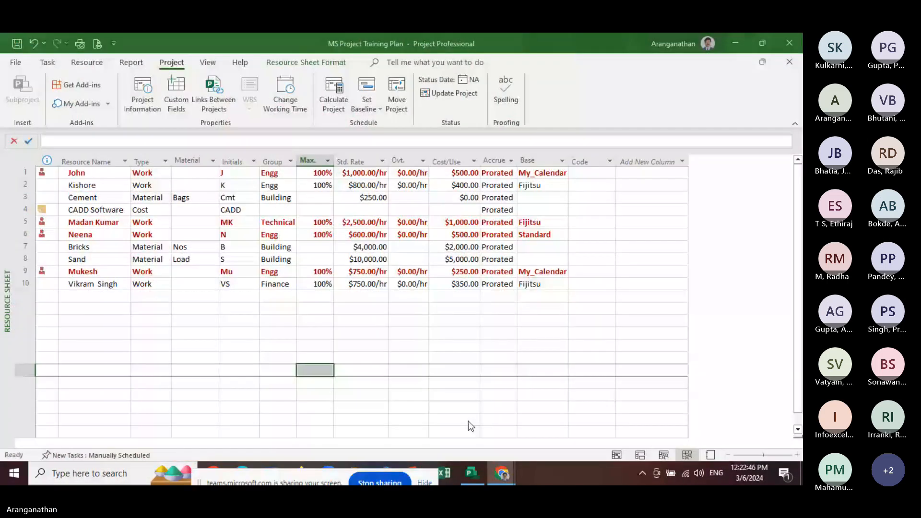
click(345, 335)
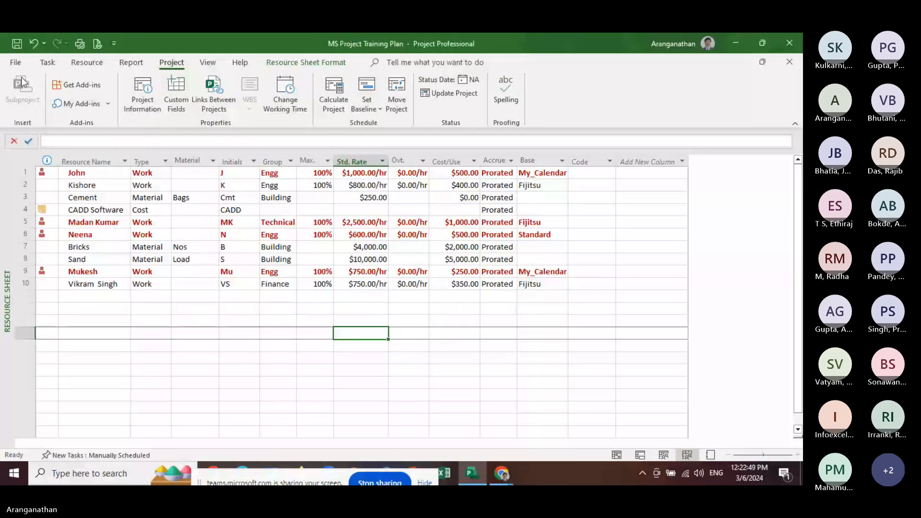
click(239, 234)
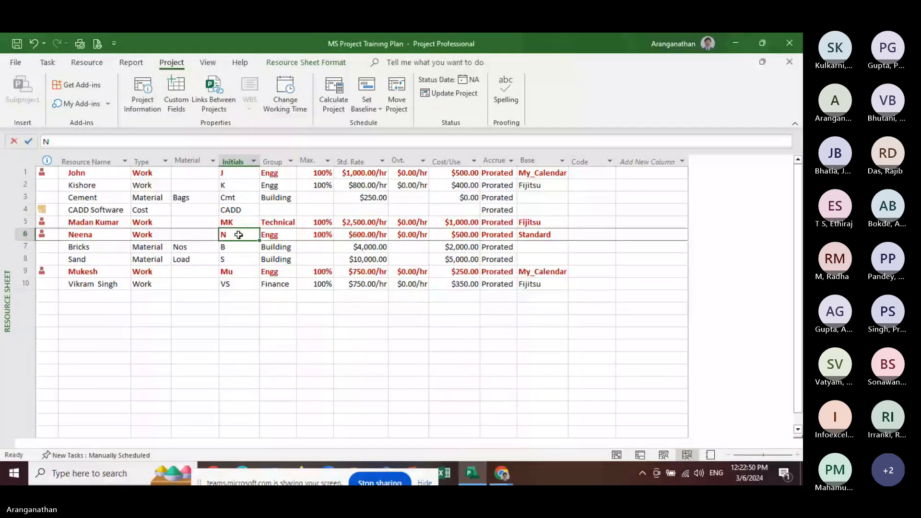
Return the project plan to the Gantt Chart view and bring up the open windows for switching
click(48, 63)
click(17, 91)
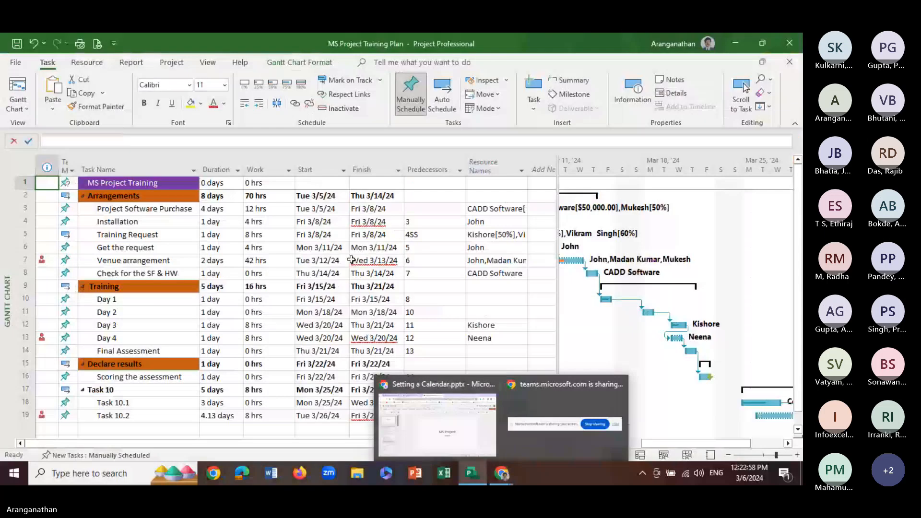
key(alt+Tab)
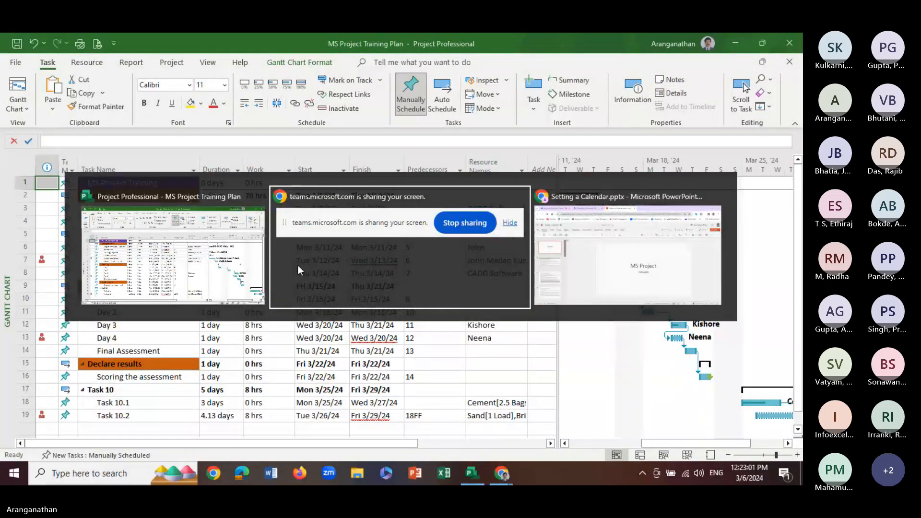
key(alt+Tab)
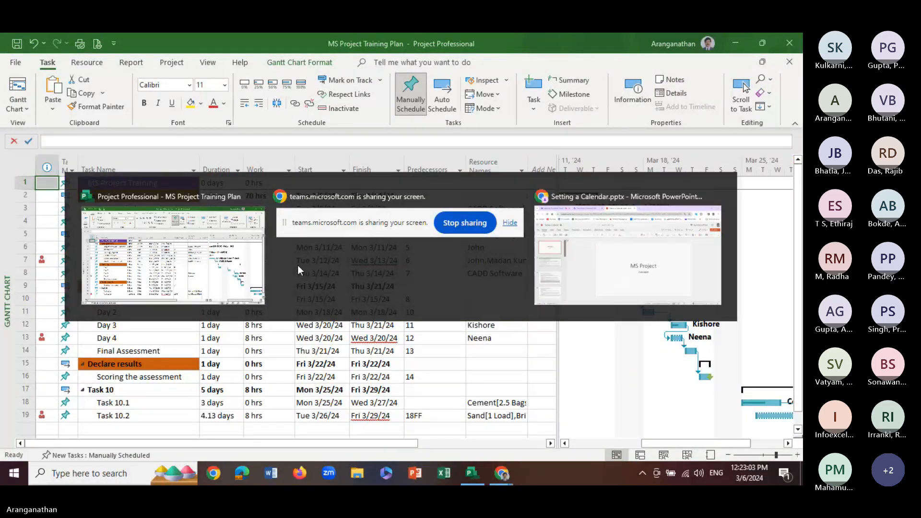
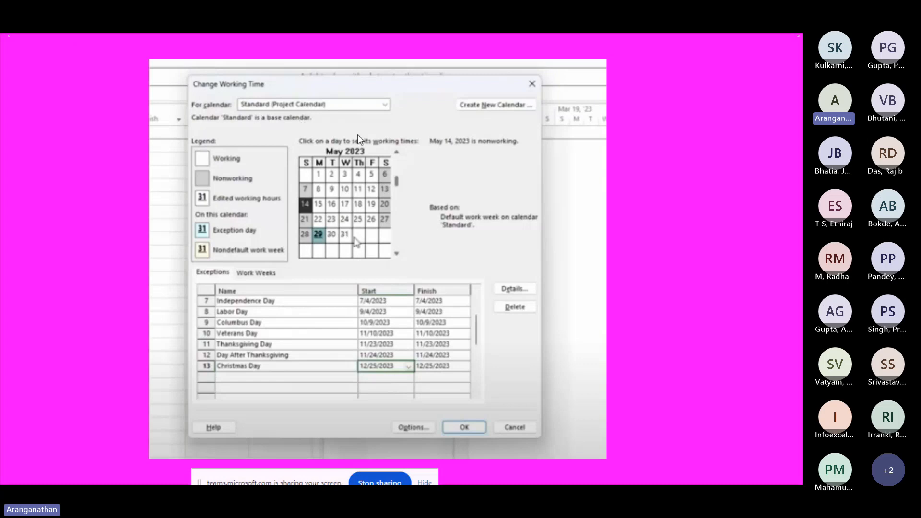
Advance through the remaining calendar slides to the end of the slide show and exit it
click(305, 109)
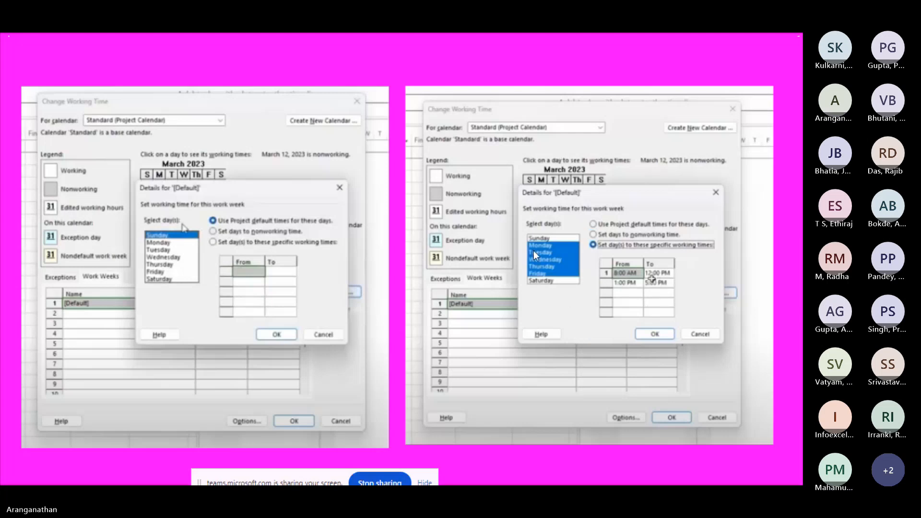
key(Right)
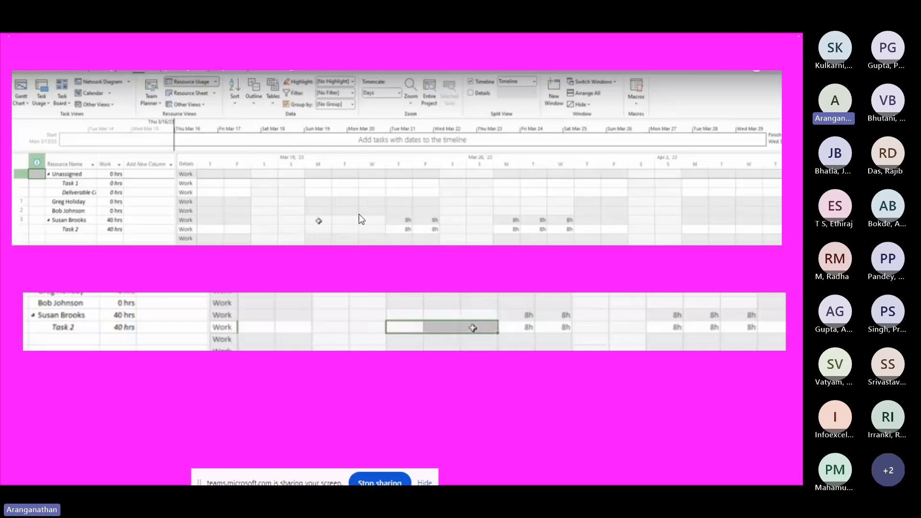
click(326, 223)
click(373, 224)
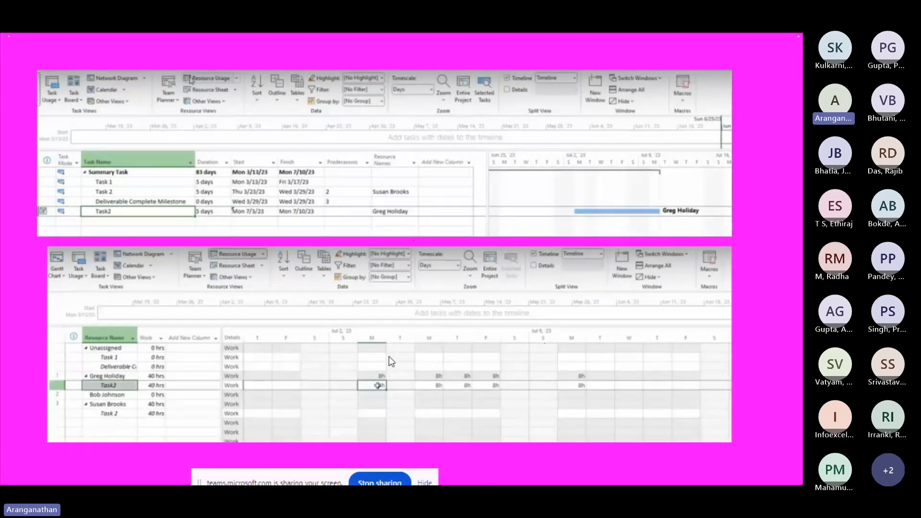
click(552, 427)
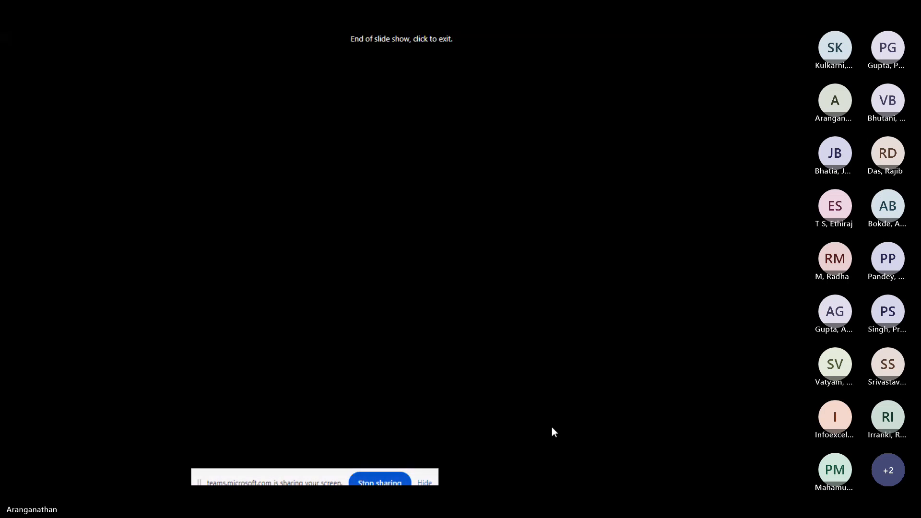
click(551, 427)
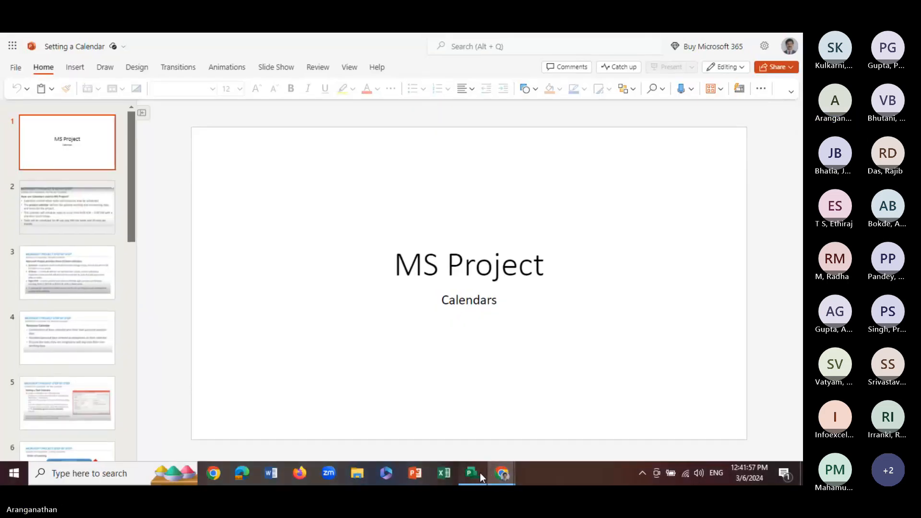
Switch to the training plan in Project and review the Venue arrangement task's resources and advanced settings
click(480, 473)
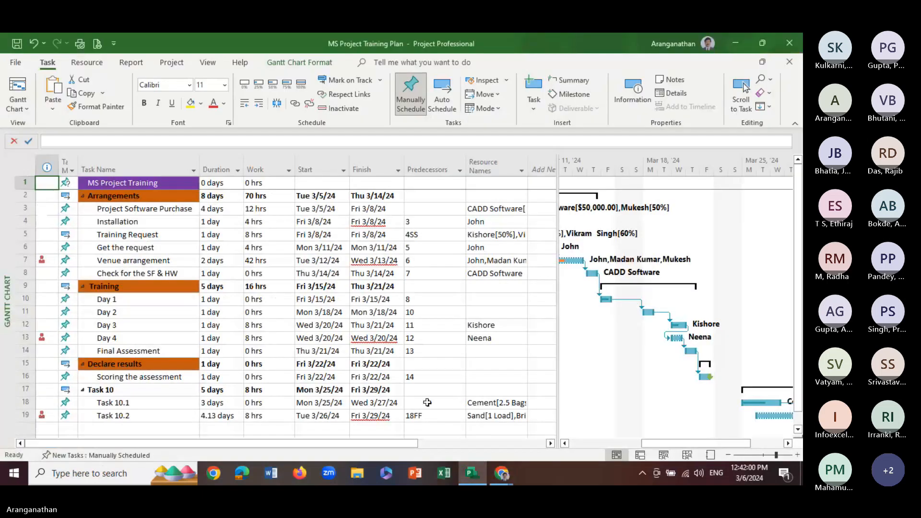
click(228, 273)
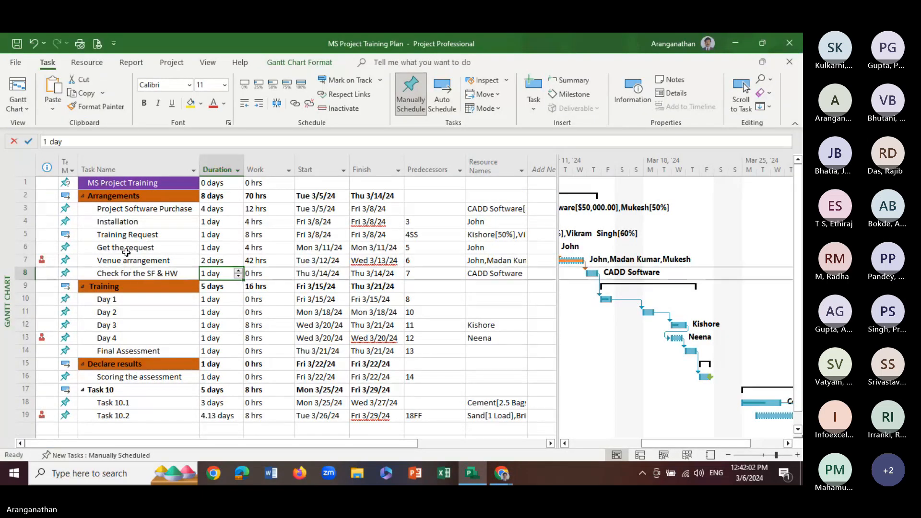
click(126, 248)
click(110, 261)
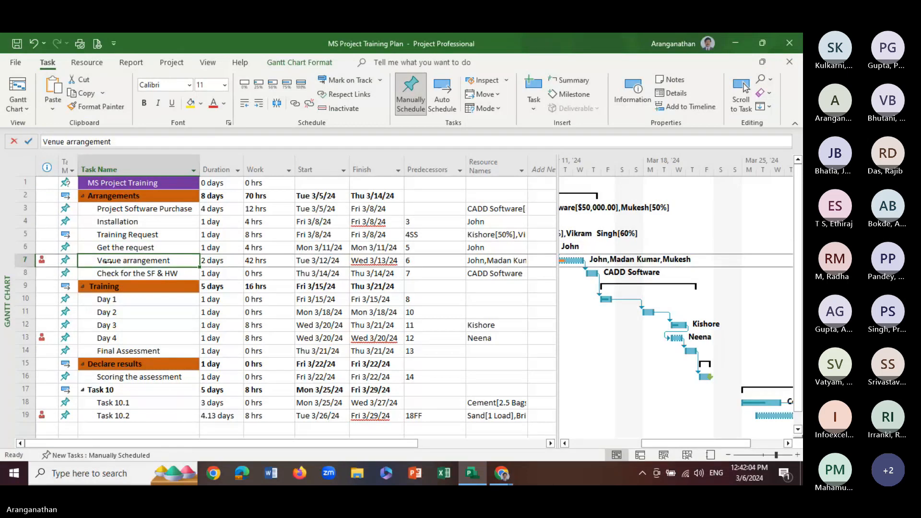
double_click(108, 262)
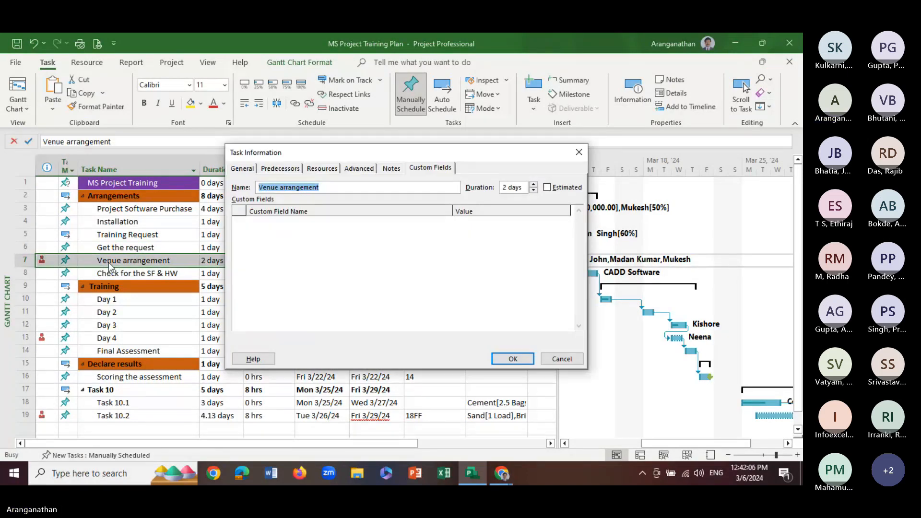
click(323, 169)
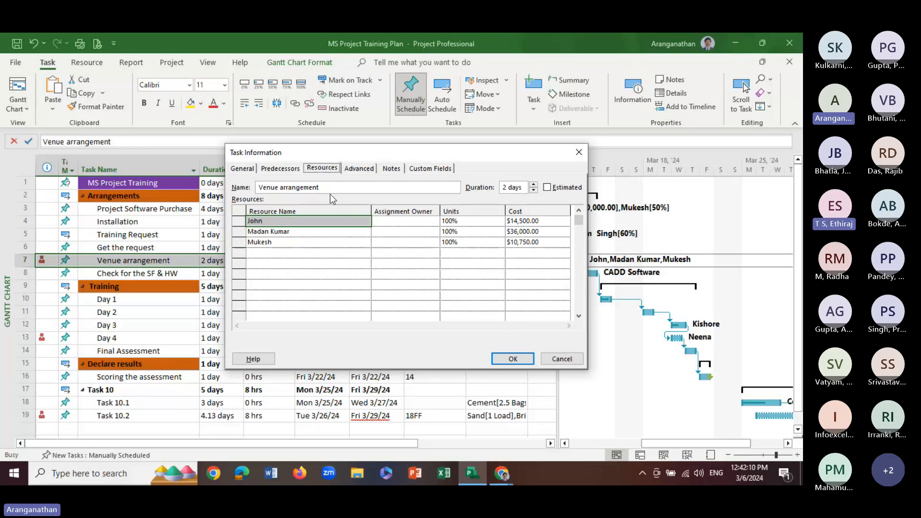
click(364, 171)
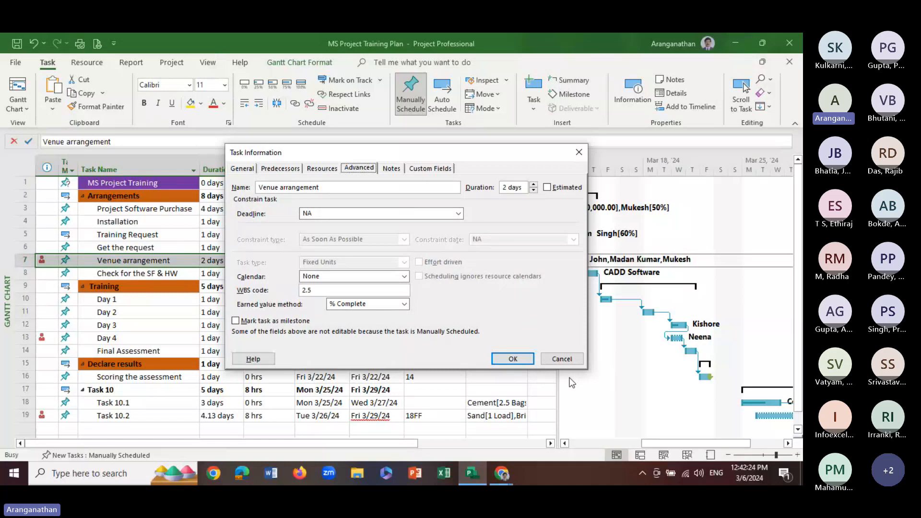
click(562, 359)
Assign the Fijitsu calendar to the Installation task with scheduling set to ignore resource calendars, and check its calendar indicator
double_click(152, 224)
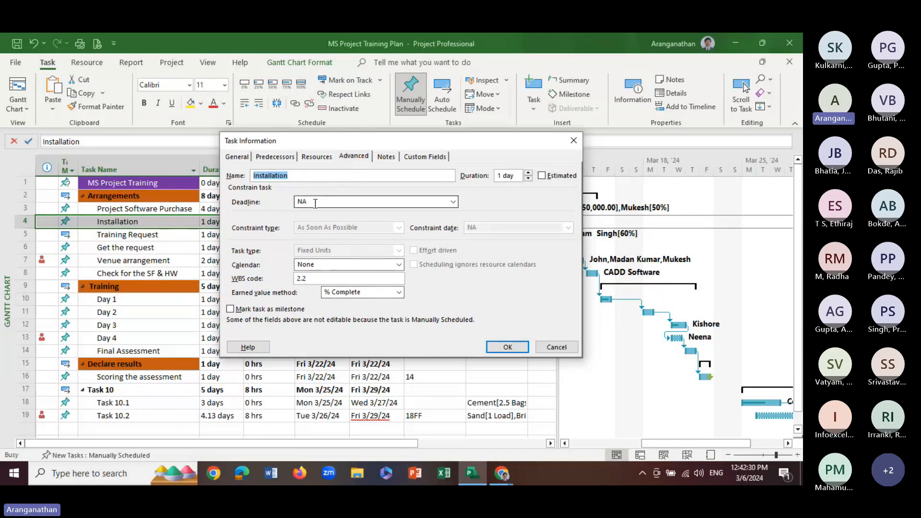
click(367, 202)
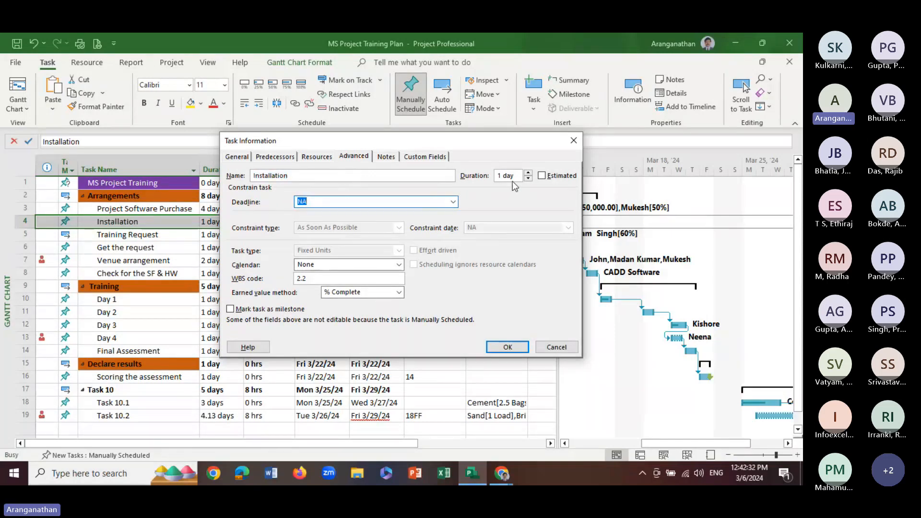
click(575, 176)
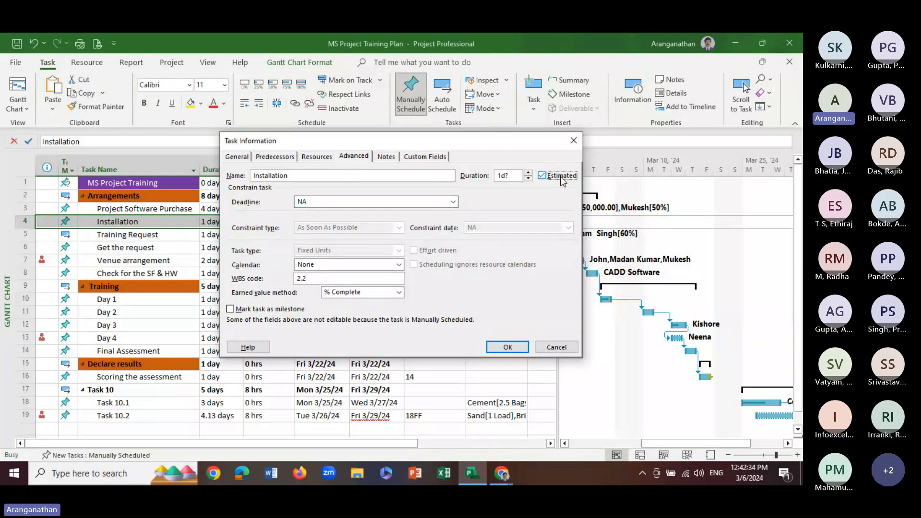
click(561, 177)
click(328, 265)
click(318, 293)
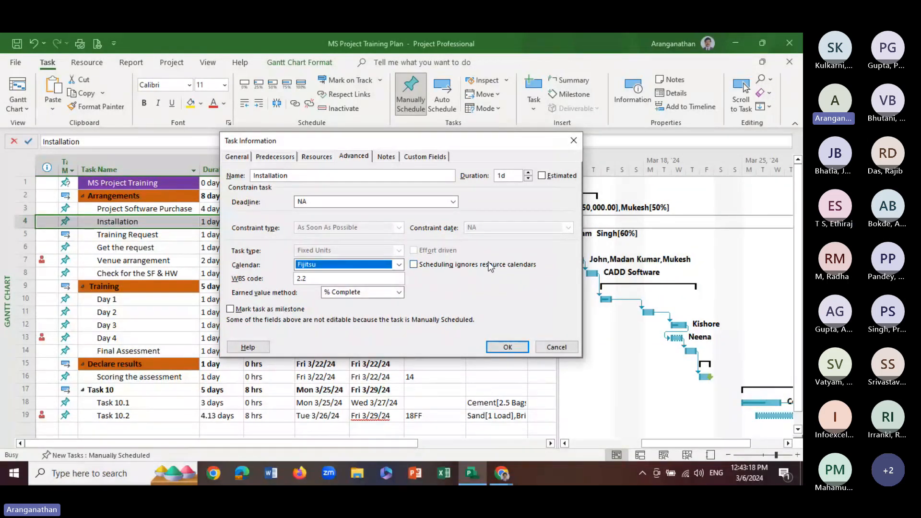
click(415, 267)
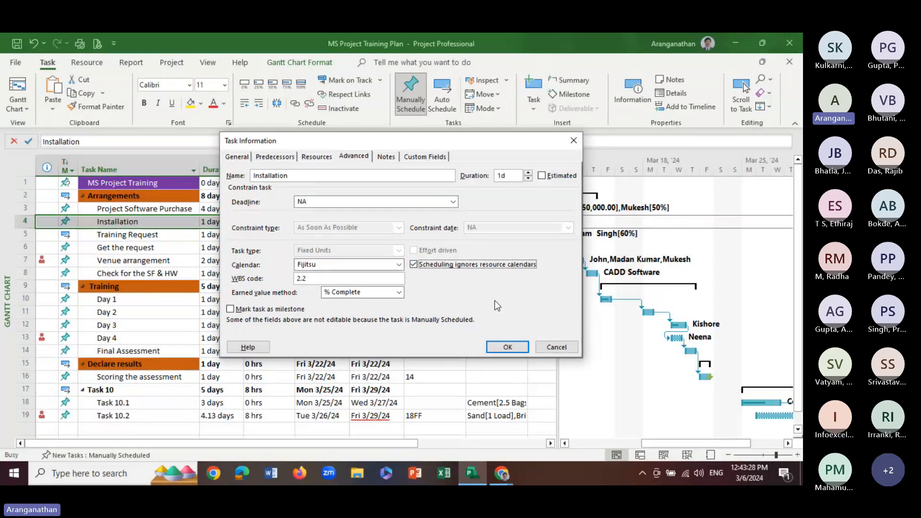
click(494, 348)
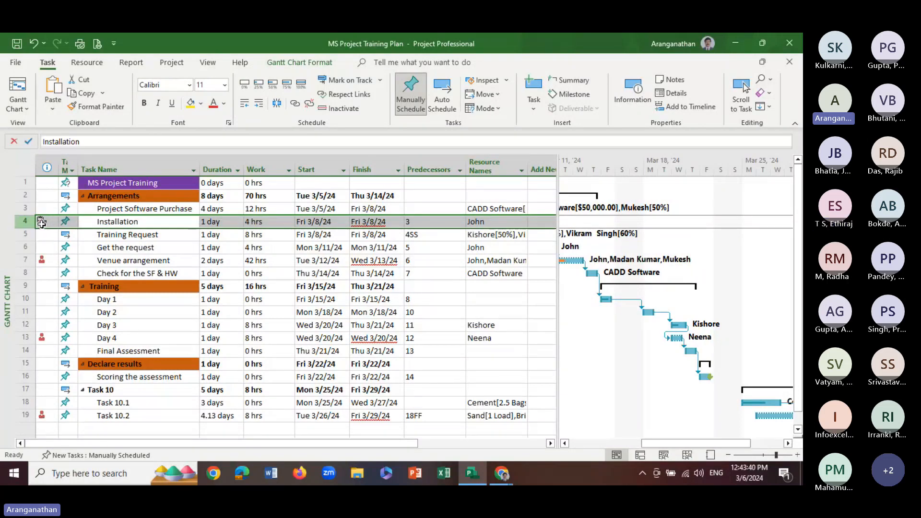
mouse_move(42, 223)
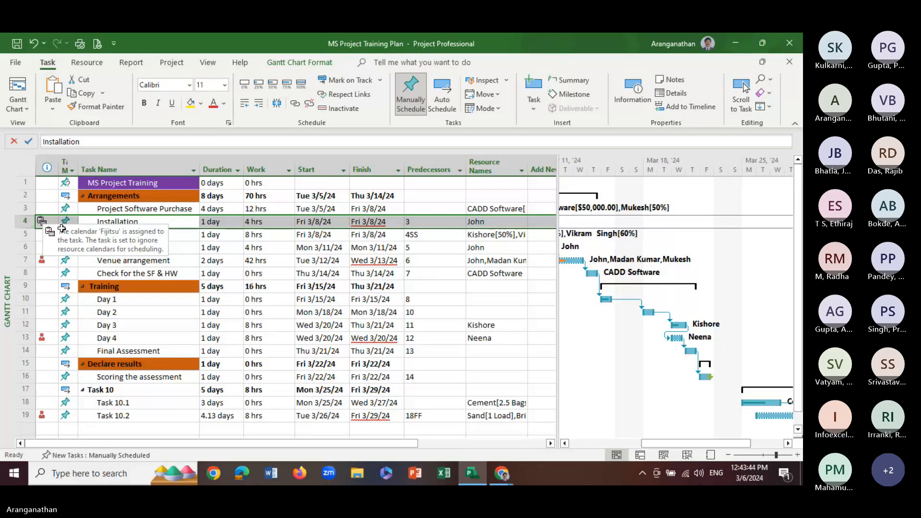
Assign the Fijitsu calendar to the Venue arrangement task
click(116, 260)
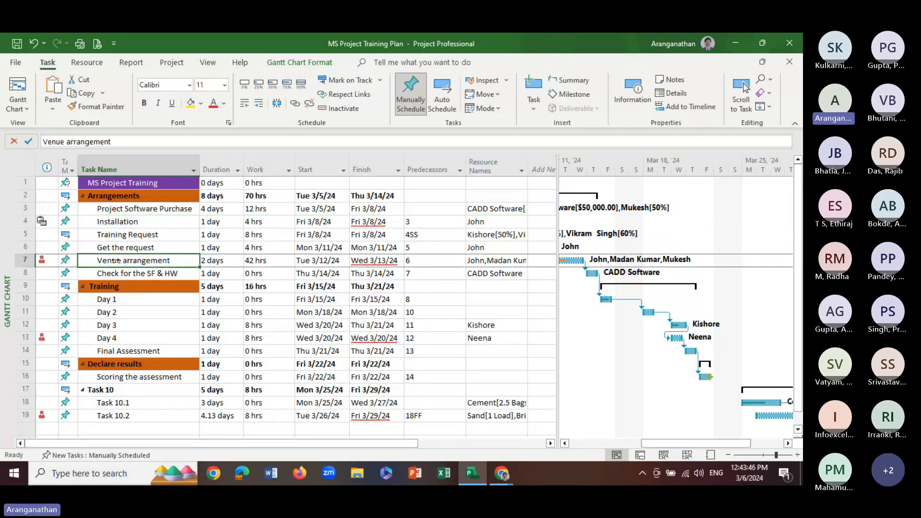
double_click(116, 263)
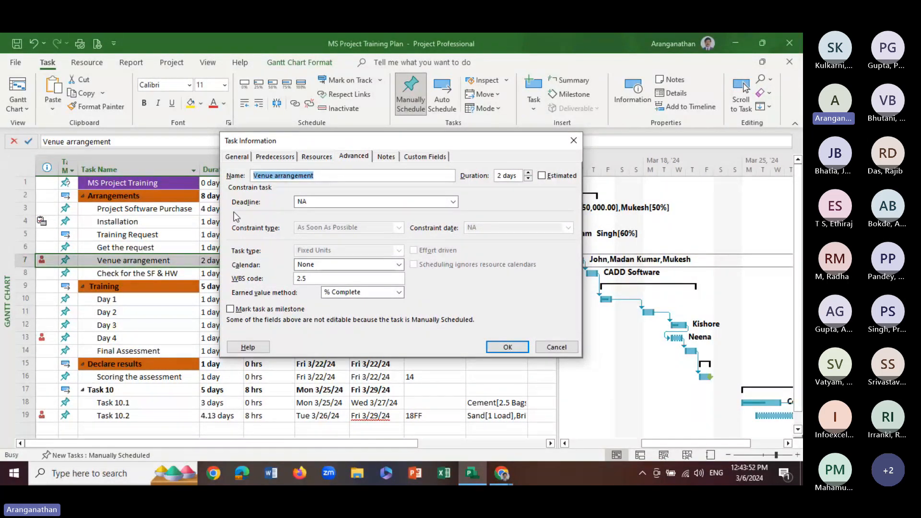
click(307, 266)
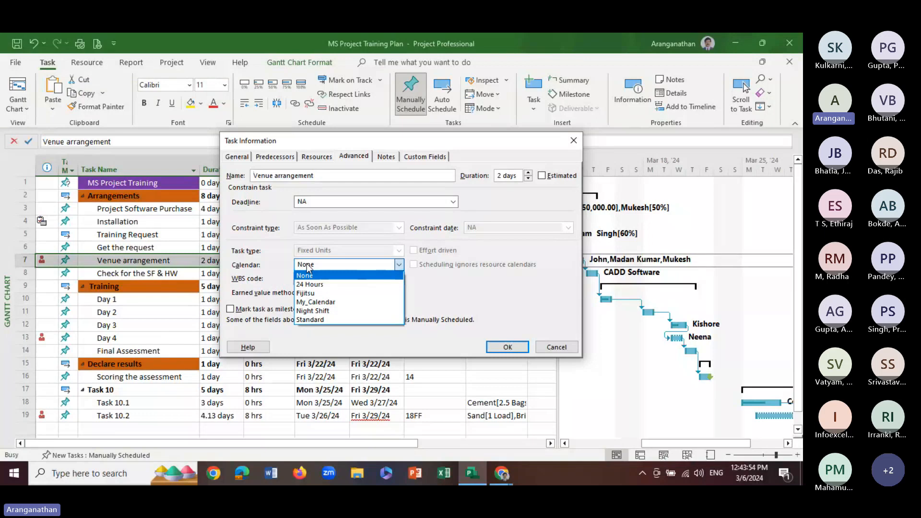
click(313, 303)
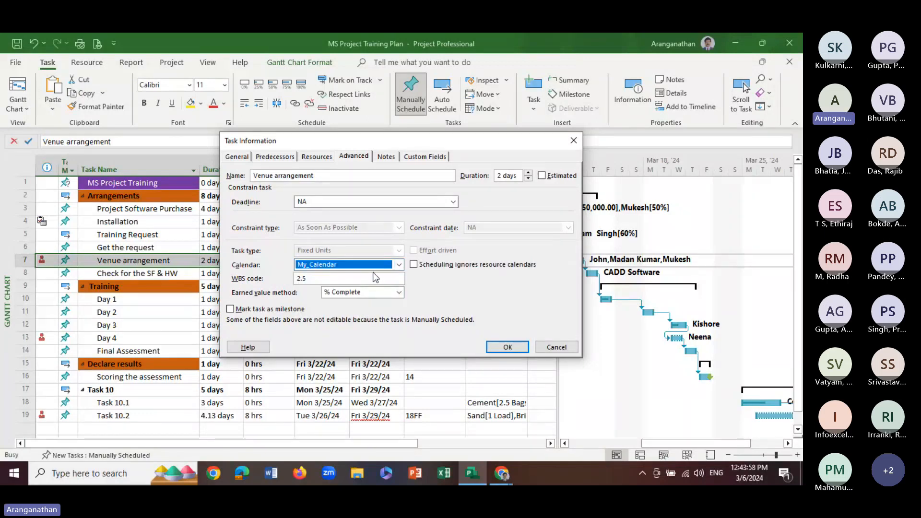
click(344, 266)
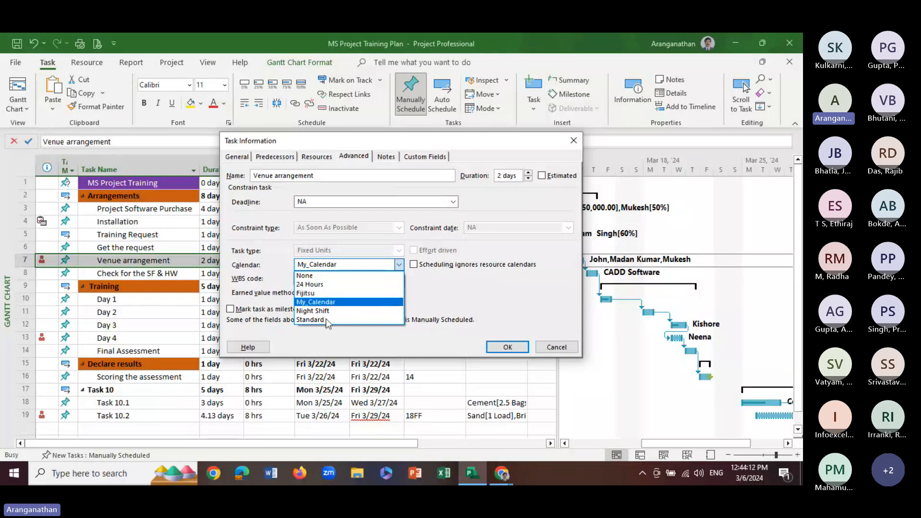
click(312, 293)
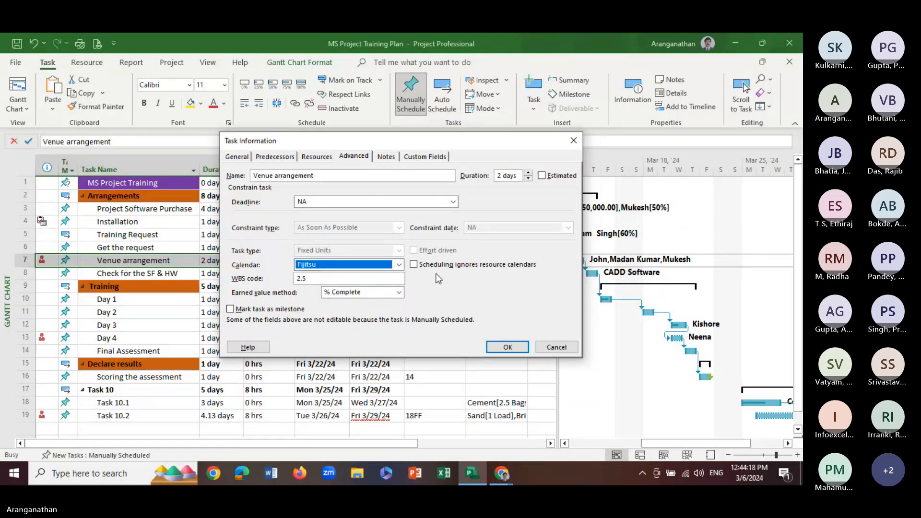
click(503, 347)
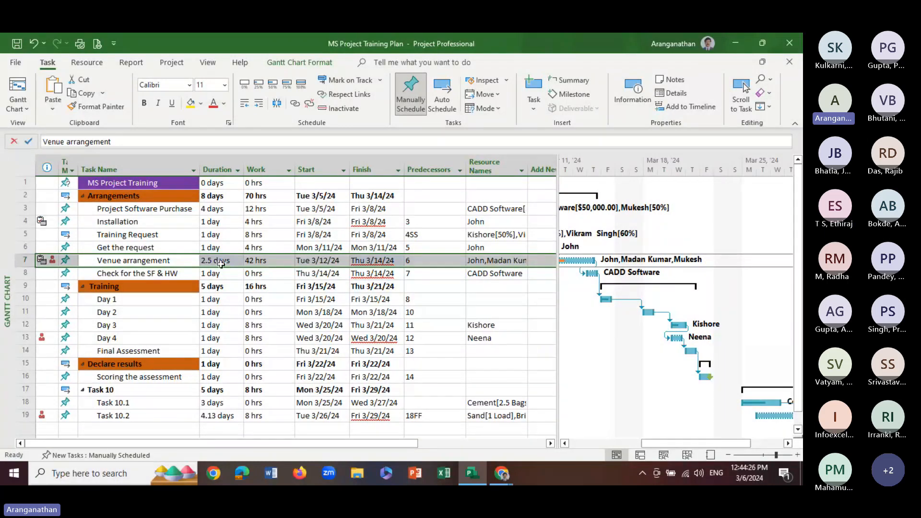
Review the Training Request task's advanced settings and predecessors without changing them
click(144, 234)
double_click(144, 233)
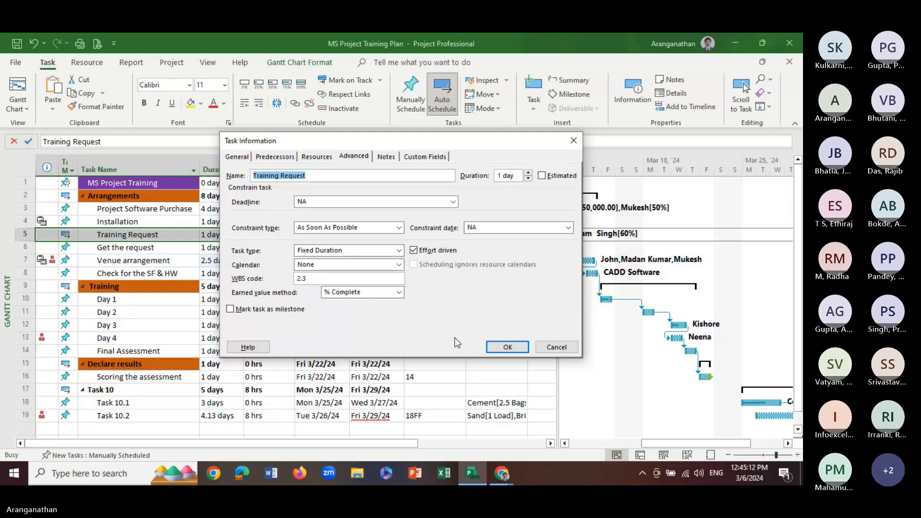
click(291, 160)
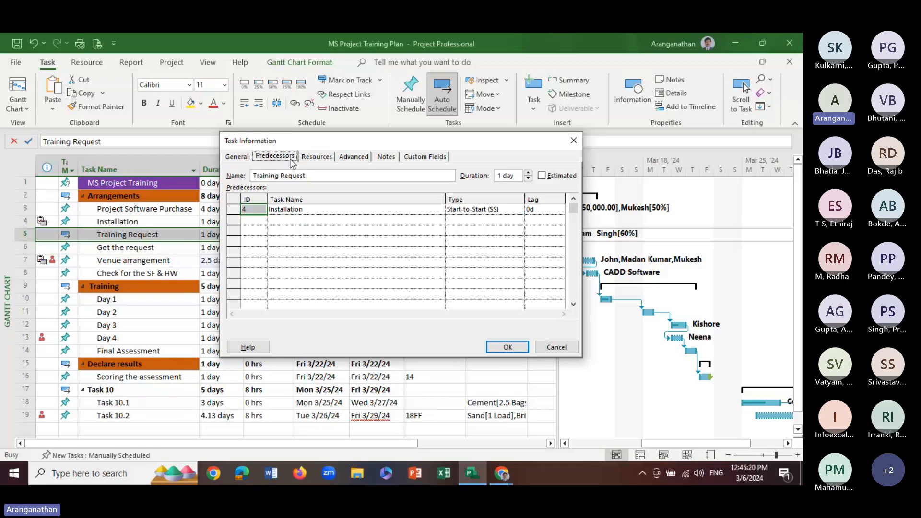
click(556, 347)
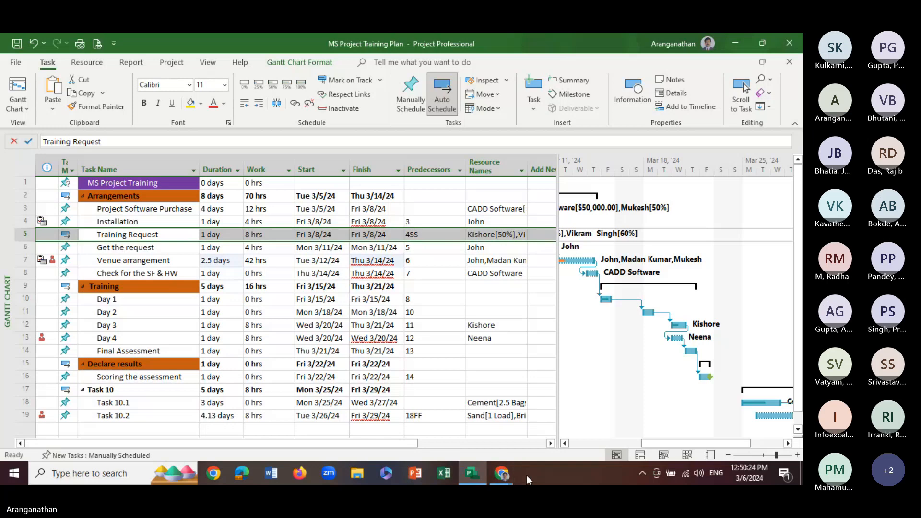
Switch from Project to the Teams meeting in the browser
mouse_move(510, 470)
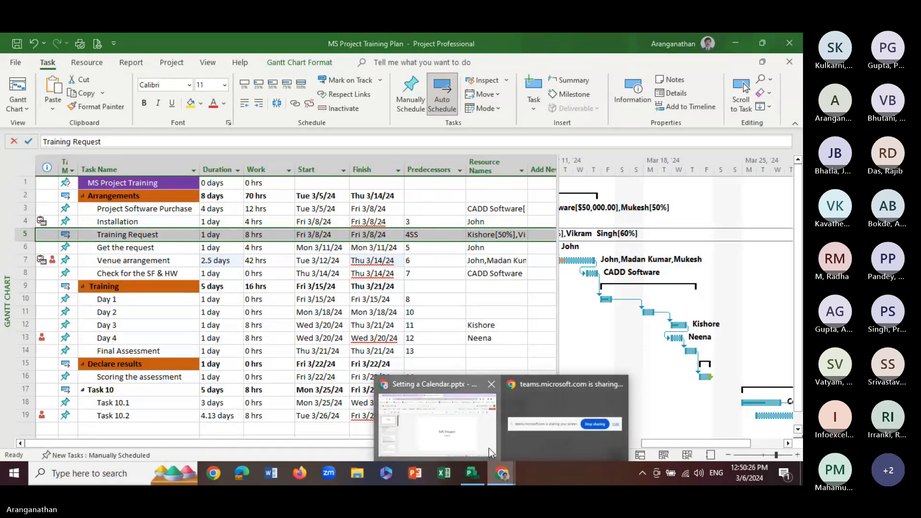
click(489, 448)
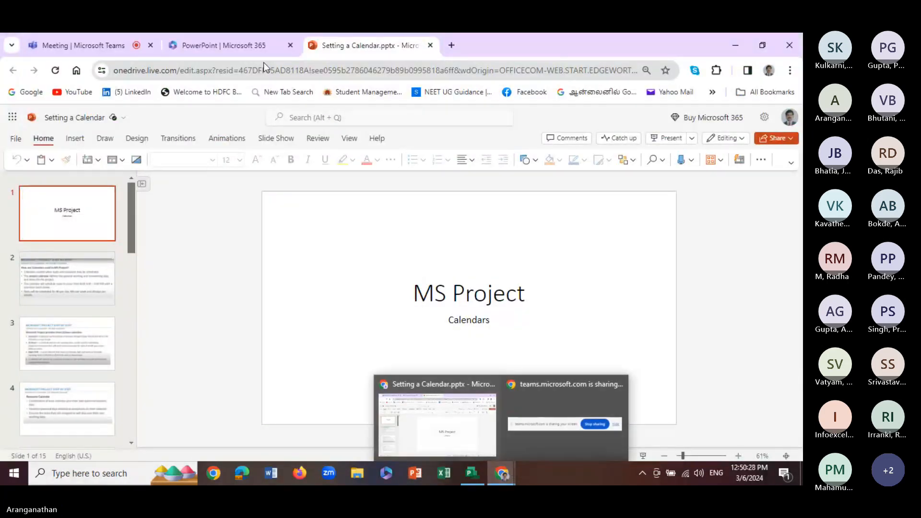
click(90, 44)
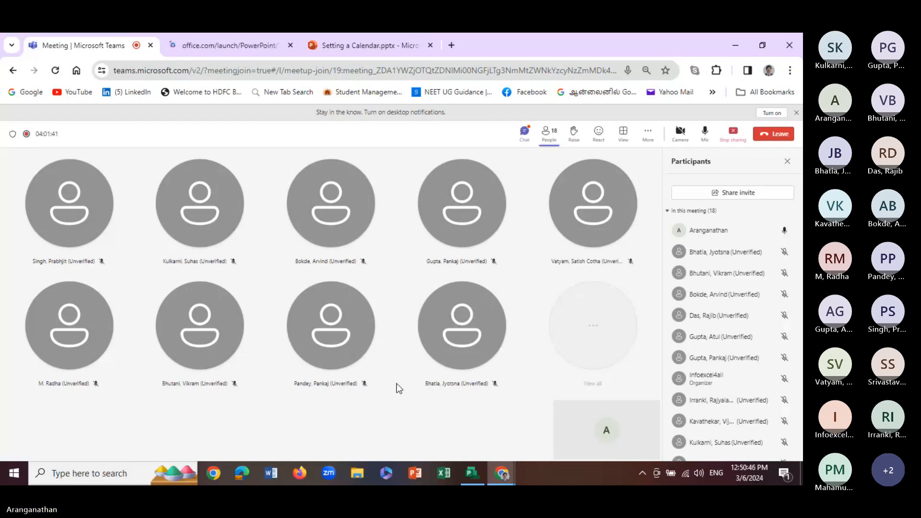
mouse_move(472, 474)
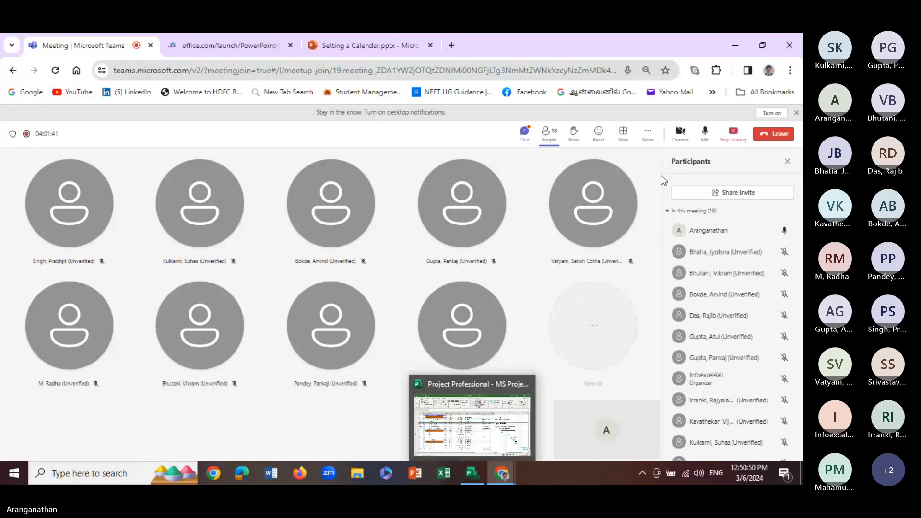
Mute and unmute the meeting microphone, and show the meeting chat
click(704, 132)
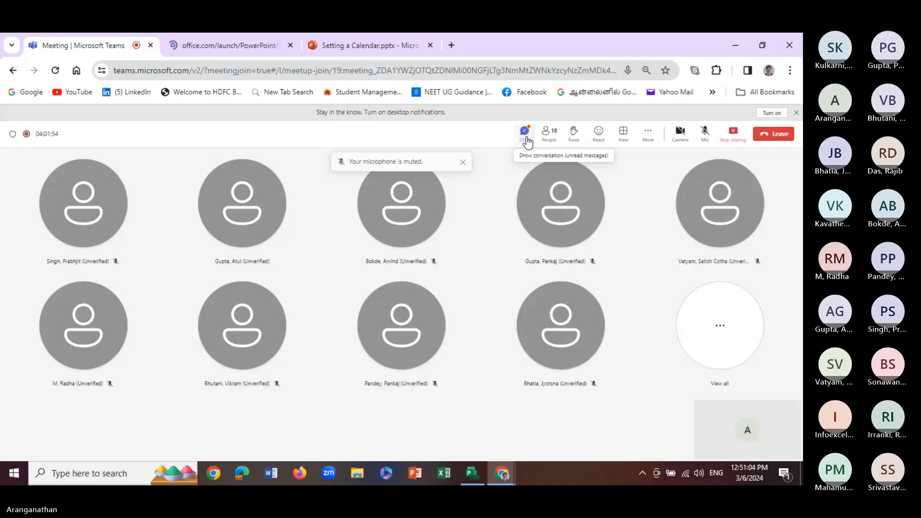
click(704, 138)
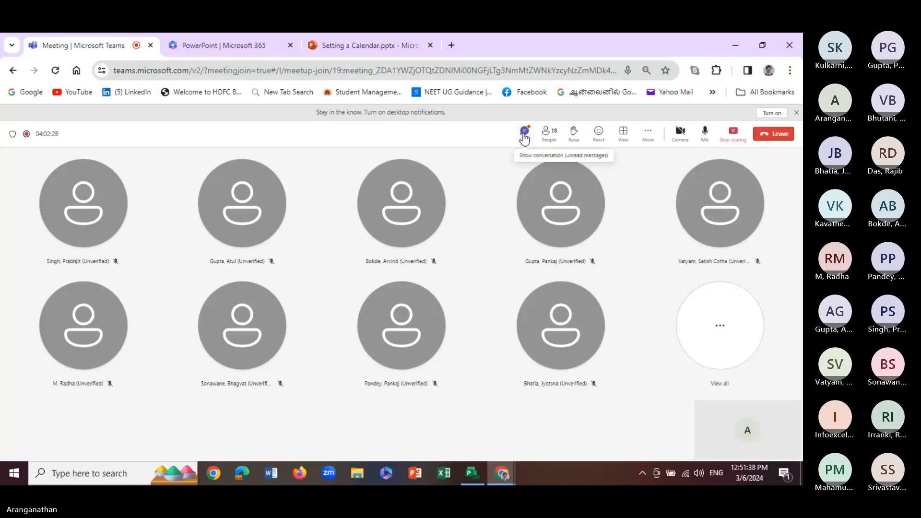
click(524, 135)
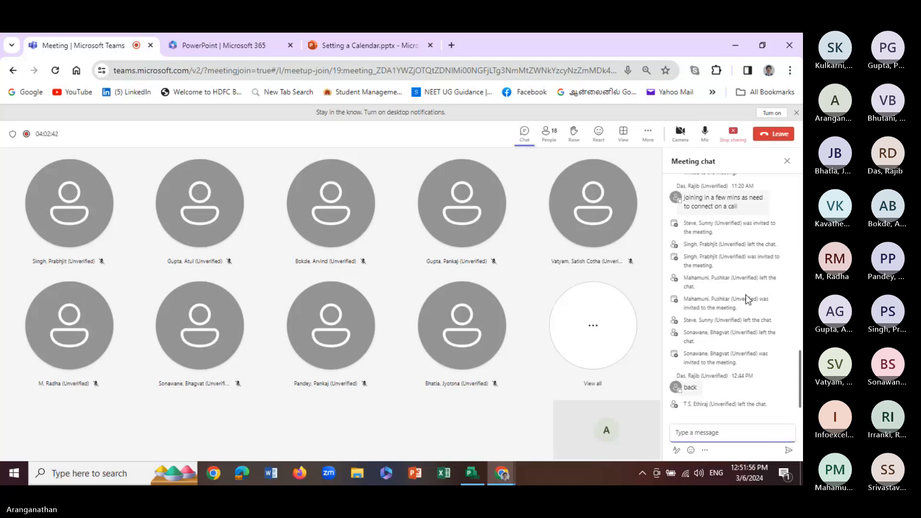
Look through the earlier messages in the meeting chat and show the participants list
scroll(744, 297, up, 15)
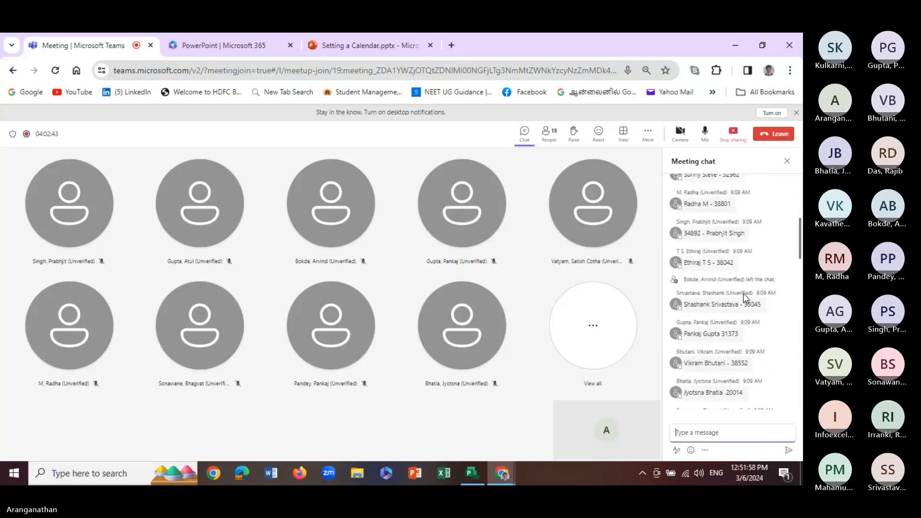
scroll(744, 294, up, 15)
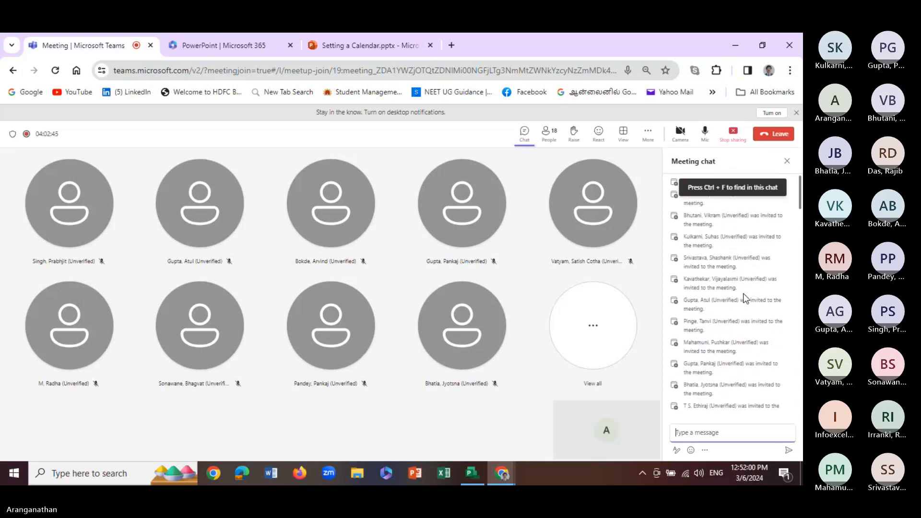
scroll(745, 298, down, 10)
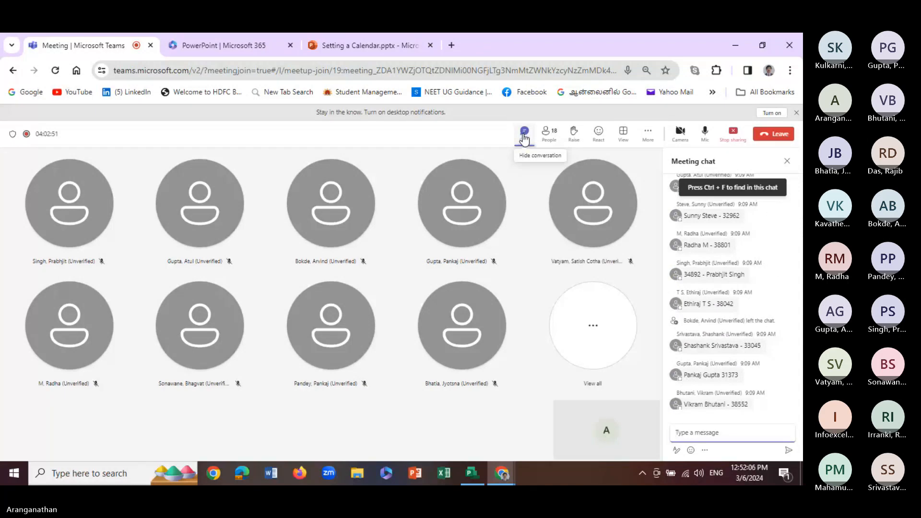
click(549, 135)
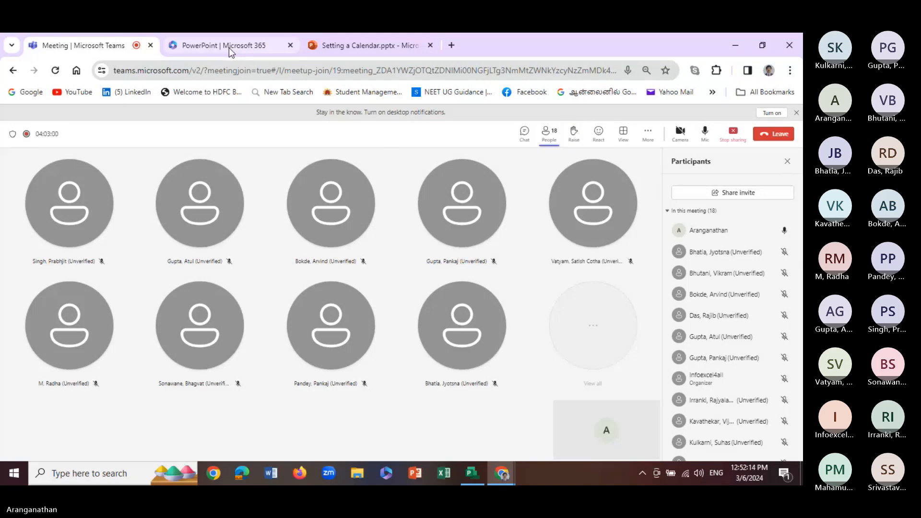
Switch back to Project, select the Day 2 task, and save the training plan
mouse_move(477, 478)
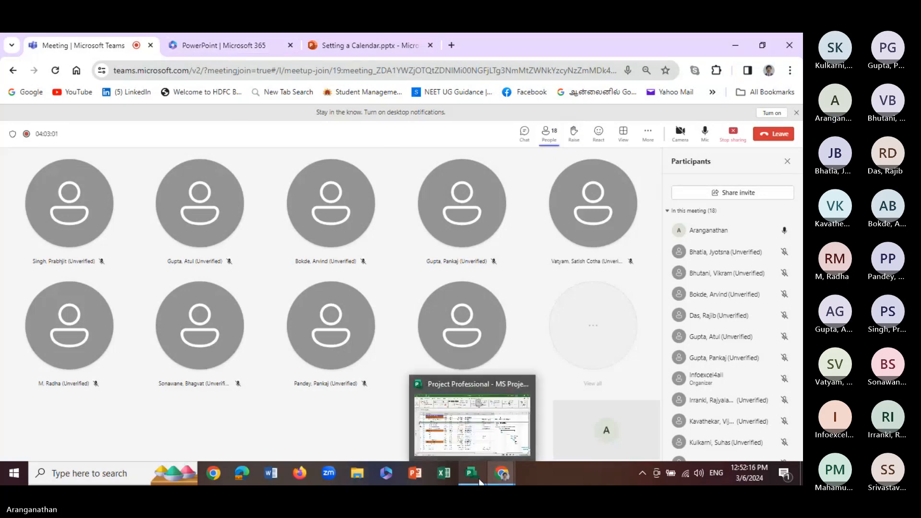
click(474, 475)
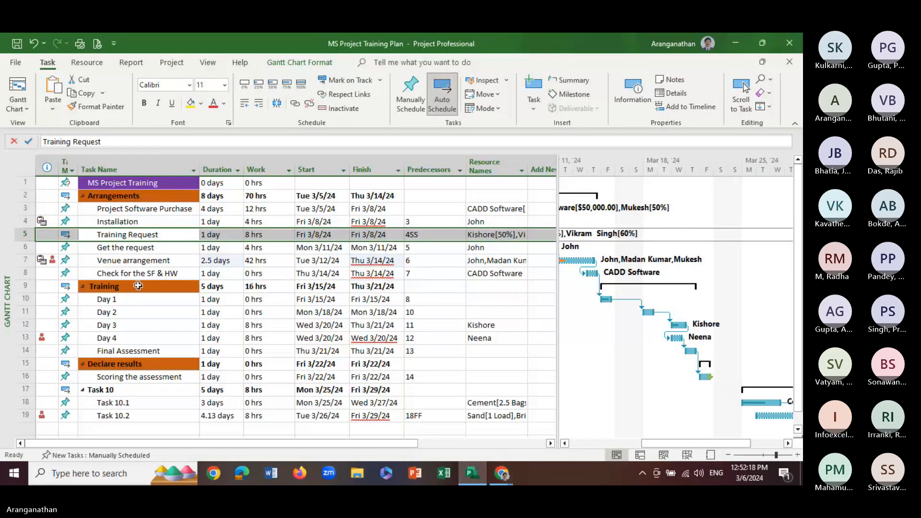
click(127, 312)
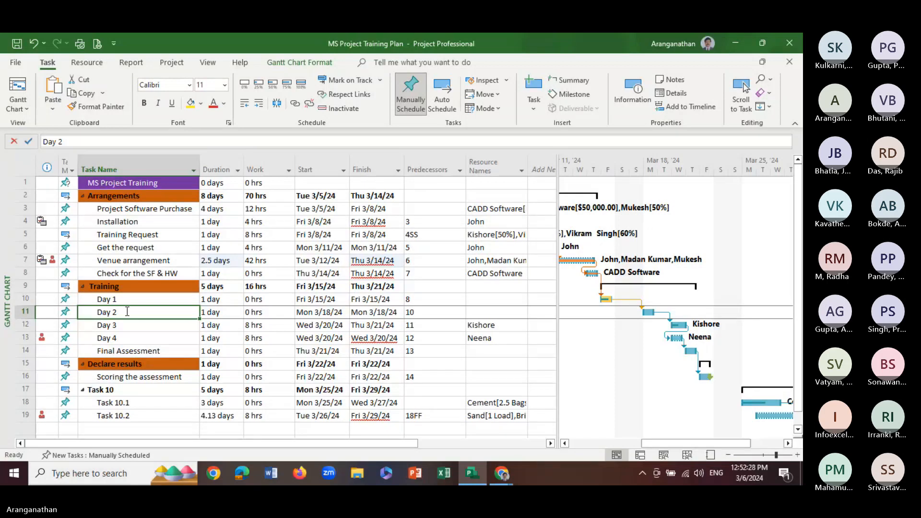
key(ctrl+s)
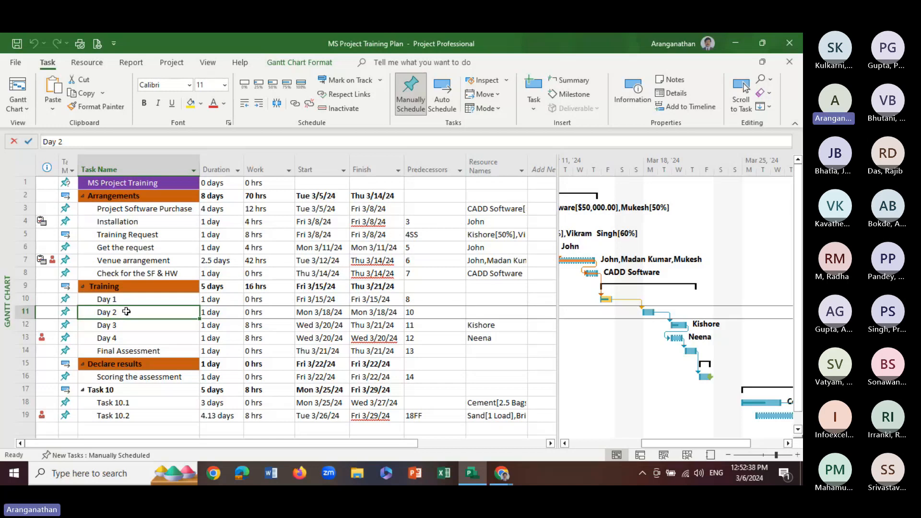
Review the calendars available in the project information and close it without changing anything
click(174, 67)
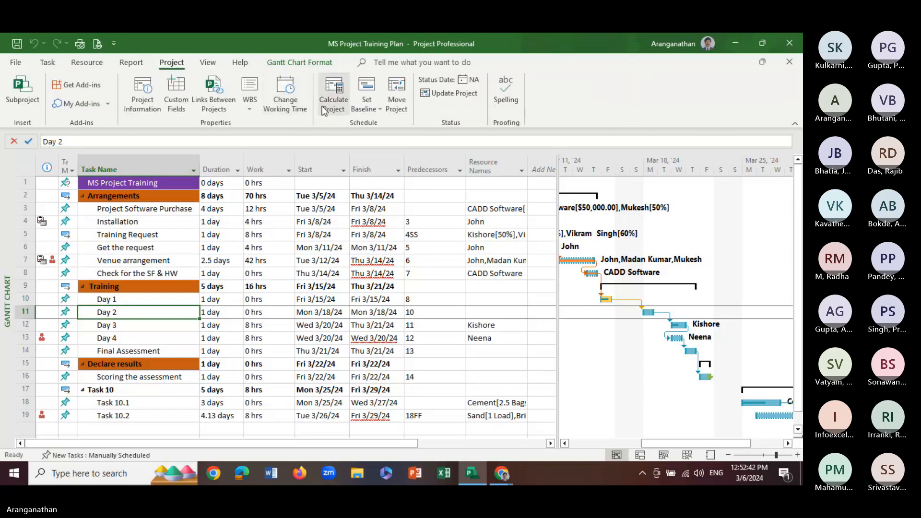
click(250, 113)
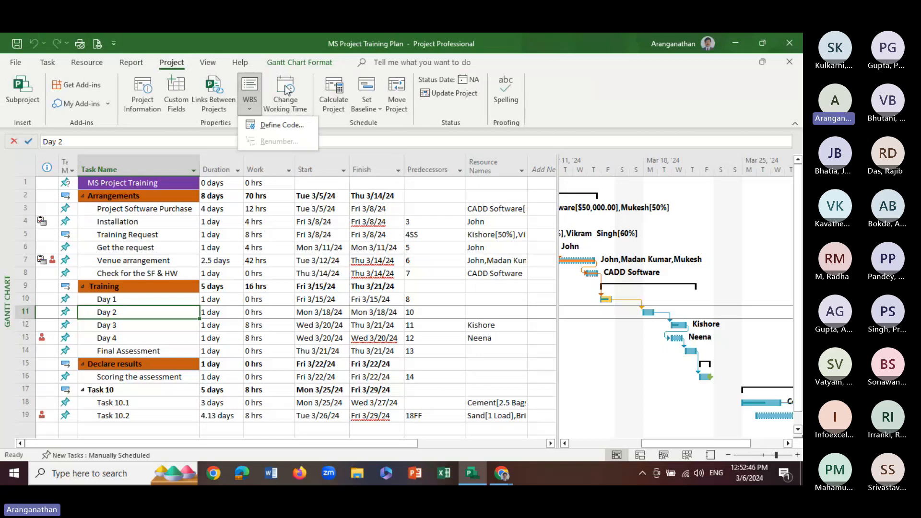
click(141, 92)
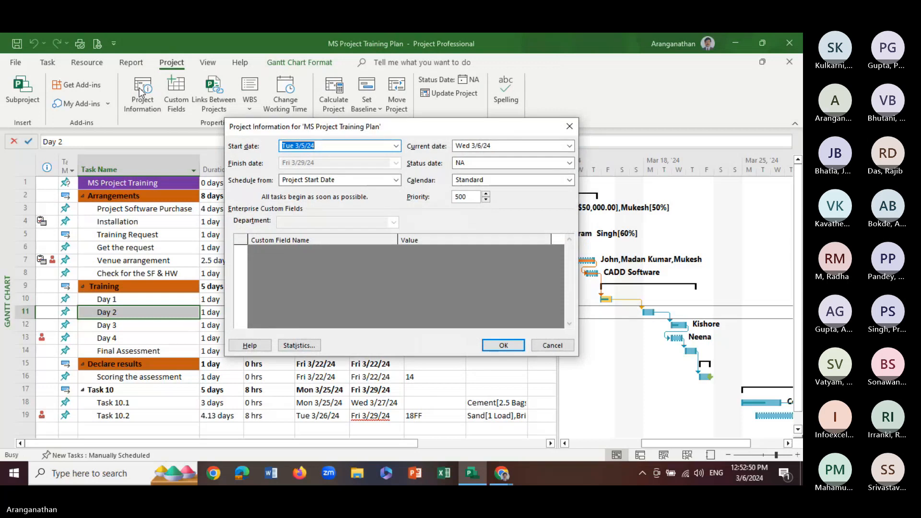
click(491, 180)
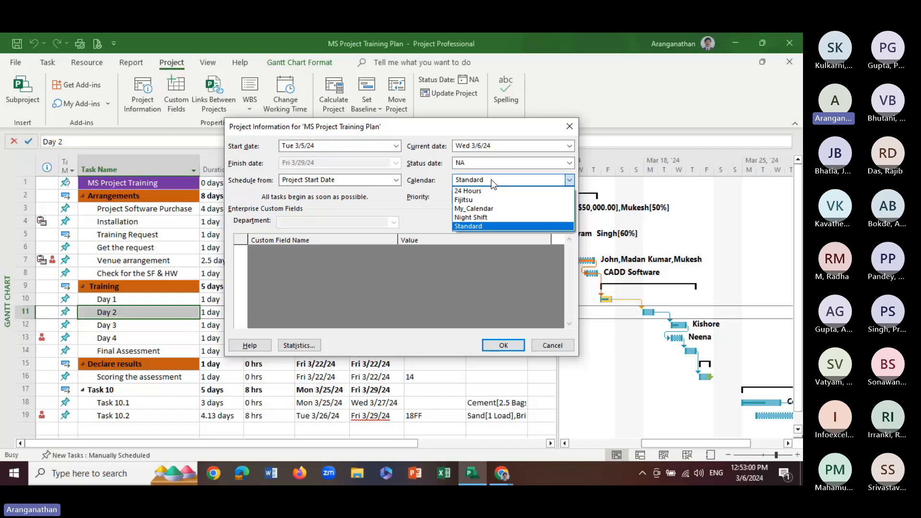
click(569, 127)
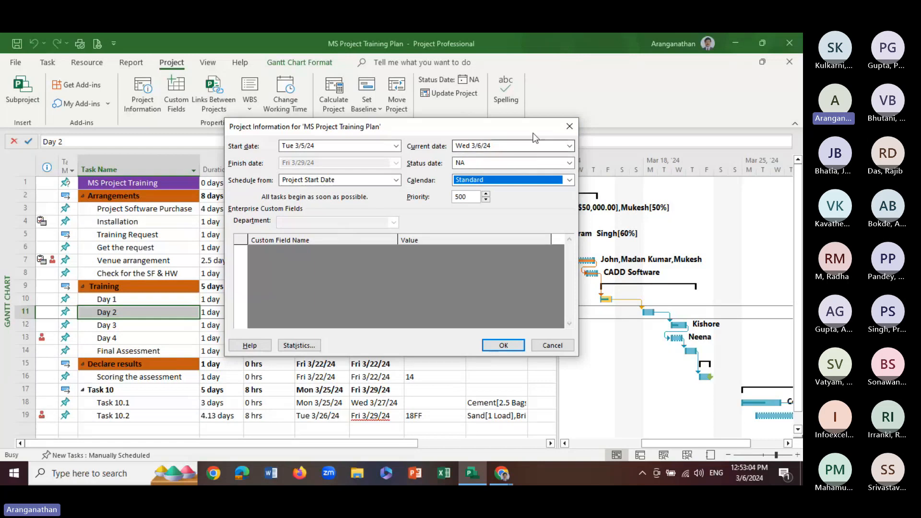
click(570, 127)
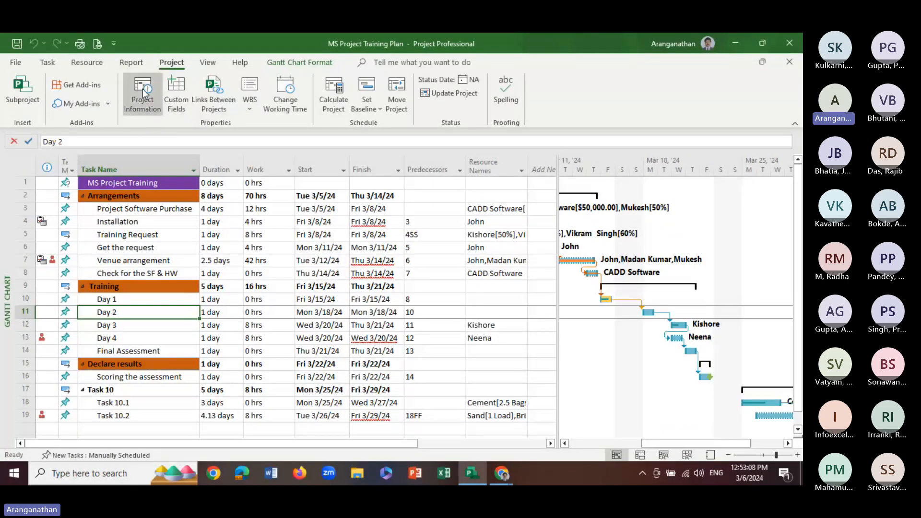
Set the calendar for the whole project to Fijitsu in the project information, leaving the status date at NA
click(143, 93)
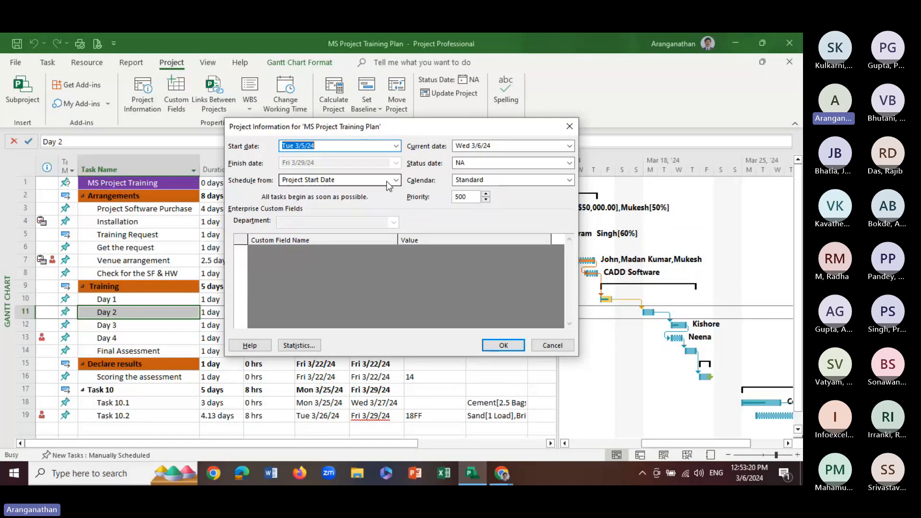
click(489, 181)
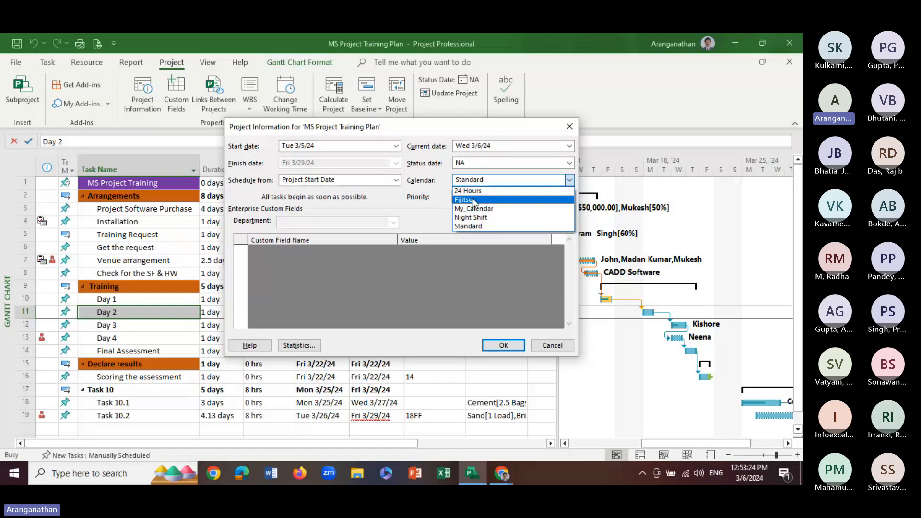
click(476, 201)
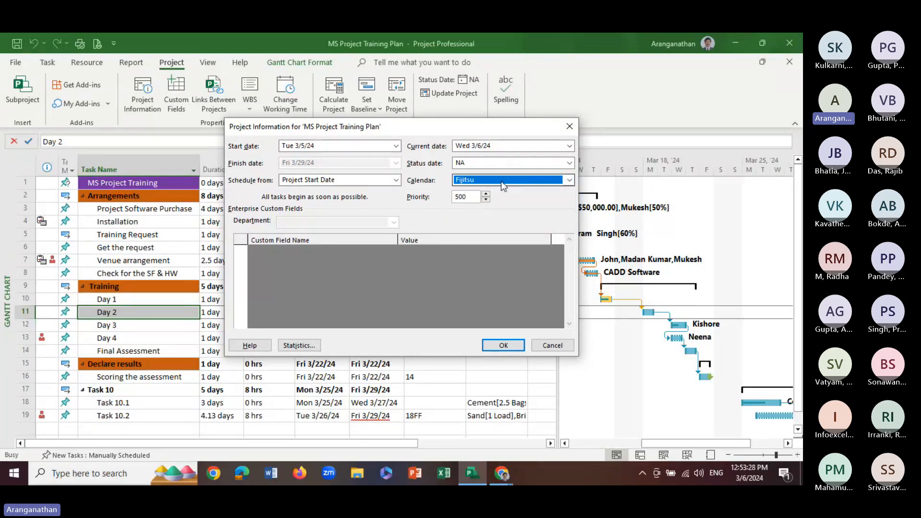
click(552, 164)
click(567, 167)
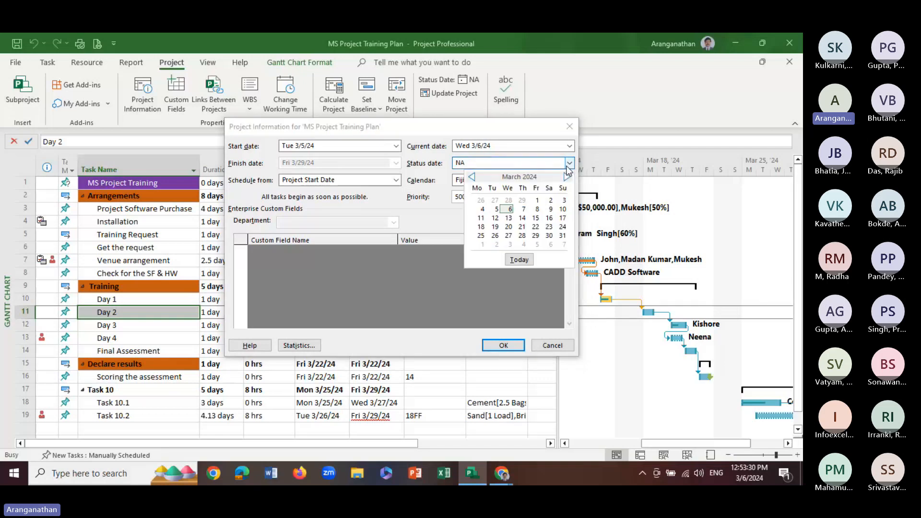
click(567, 166)
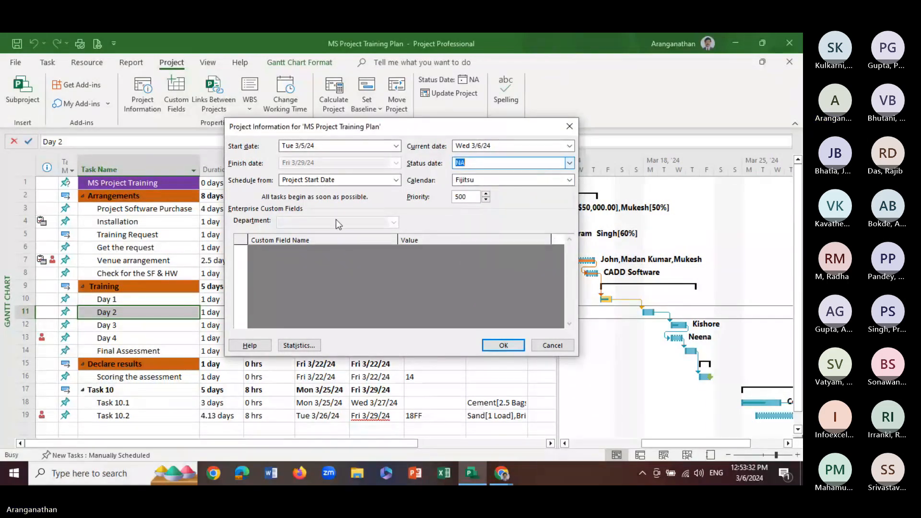
click(497, 350)
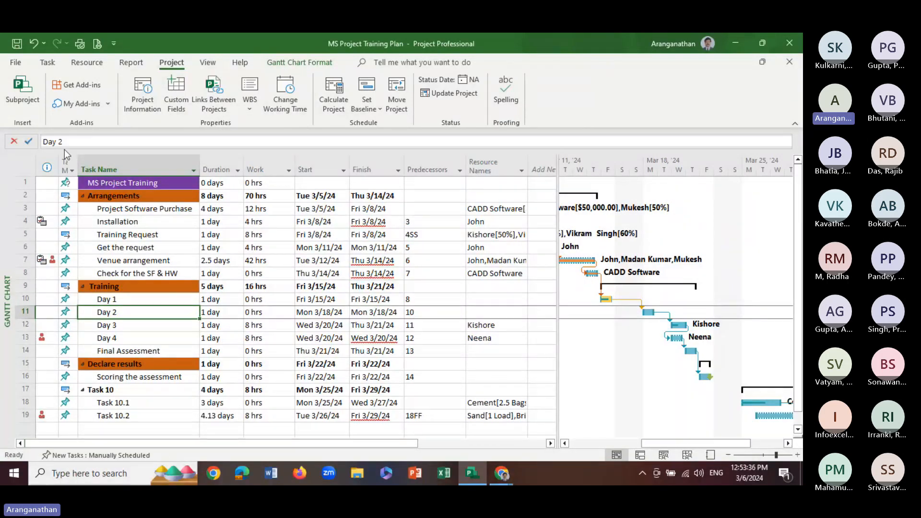
Recheck the project information settings, and widen the task table beside the Gantt chart to uncover the Add New Column heading
click(142, 96)
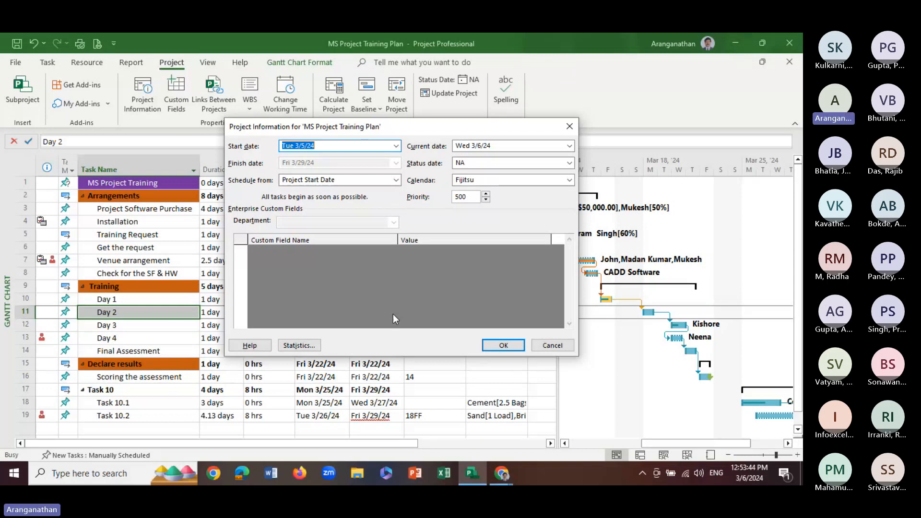
click(503, 346)
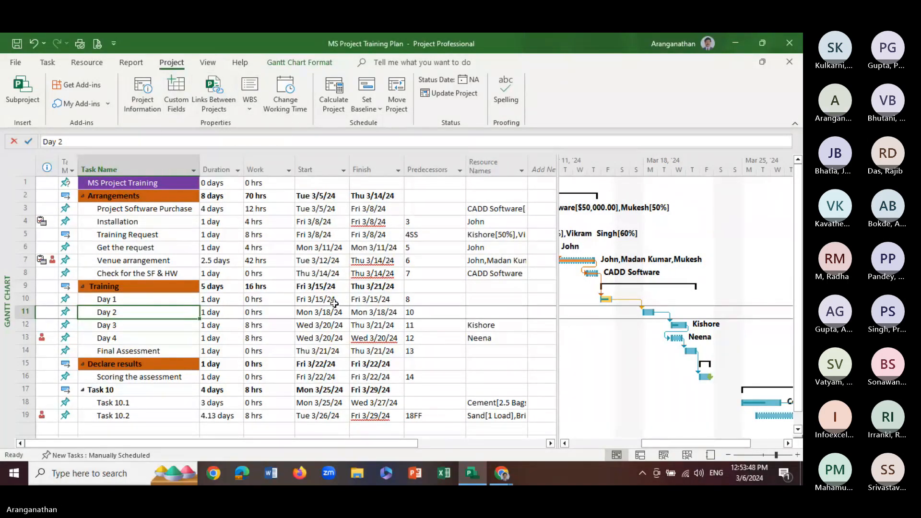
drag(558, 315, 584, 316)
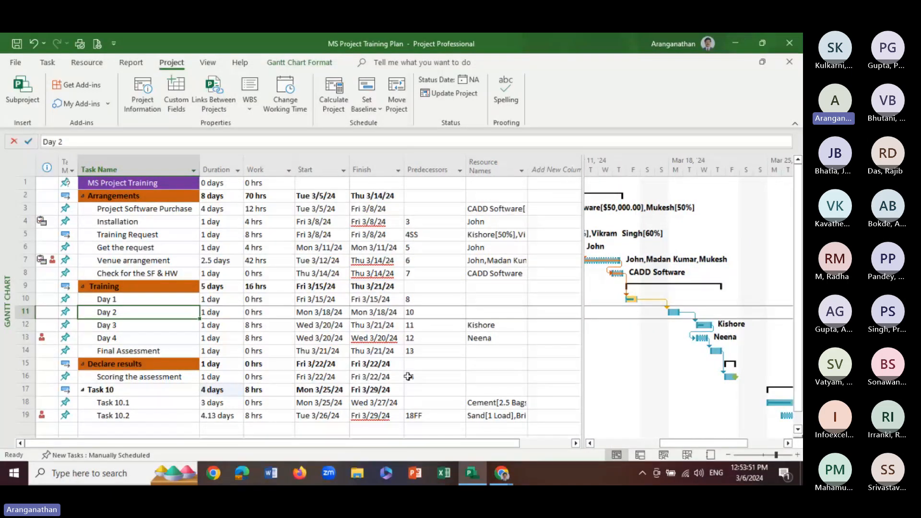
Review the Work column's field settings, including its title alignment options, and cancel without changes
click(265, 163)
right_click(266, 164)
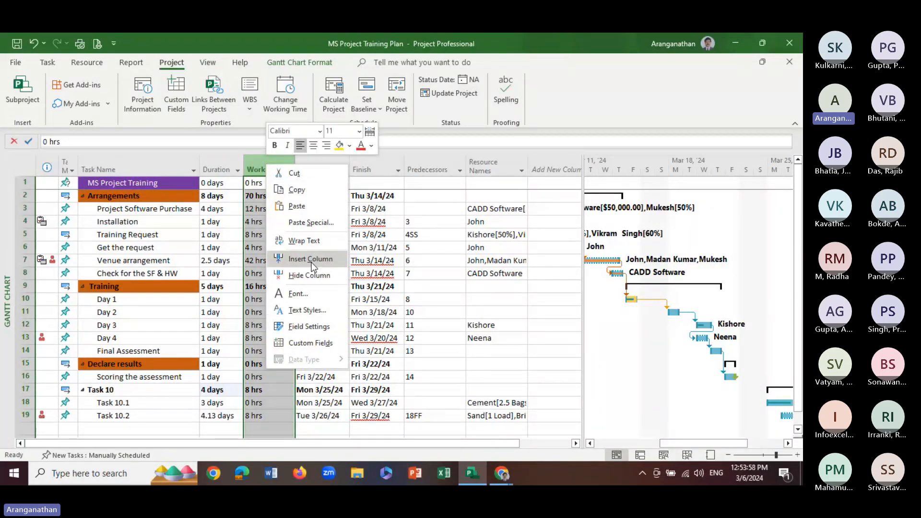
click(304, 331)
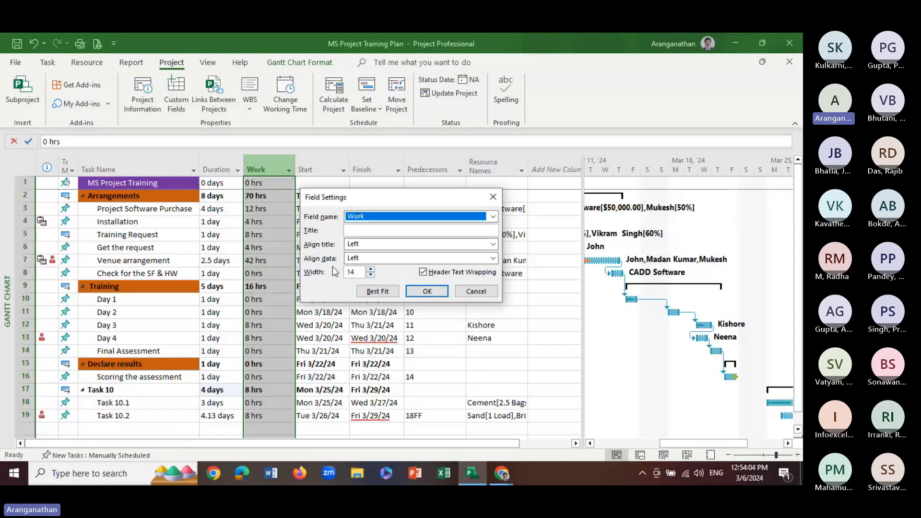
click(364, 246)
click(364, 246)
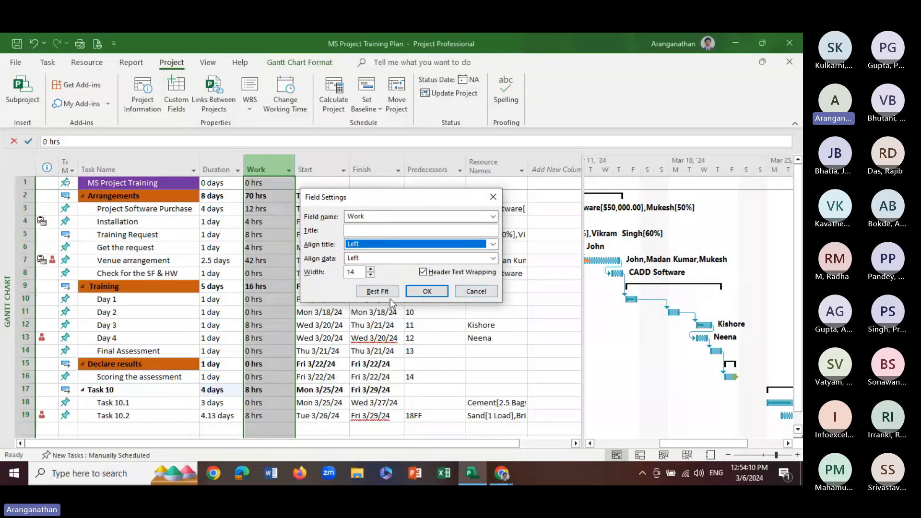
click(484, 293)
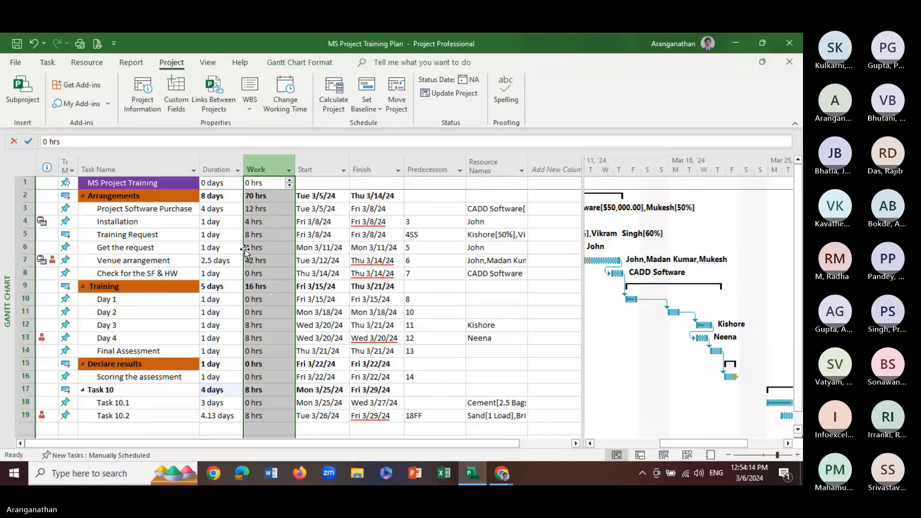
Review the Task Name column's field settings and cancel without changes
click(143, 171)
right_click(143, 171)
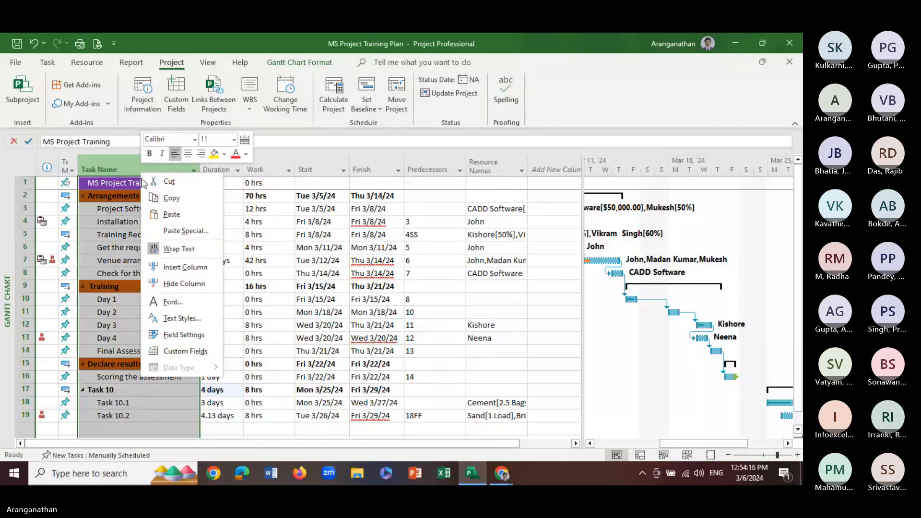
click(196, 339)
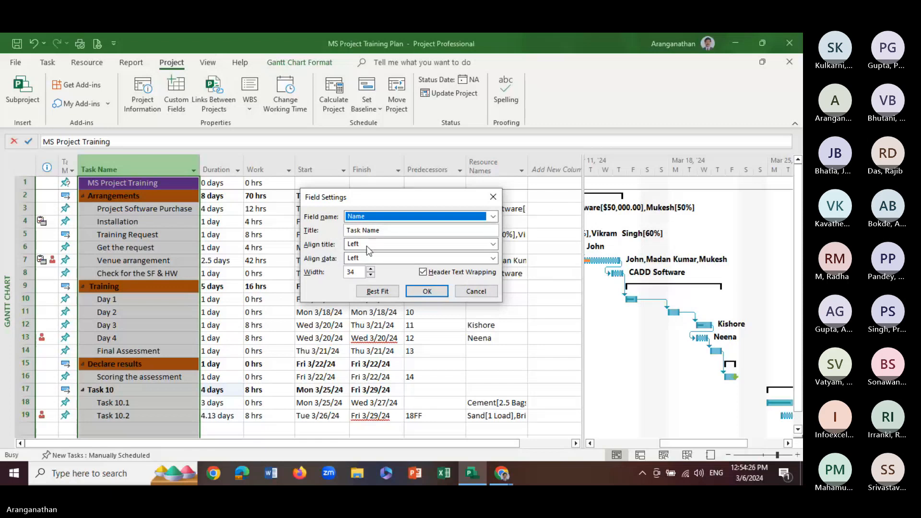
click(476, 291)
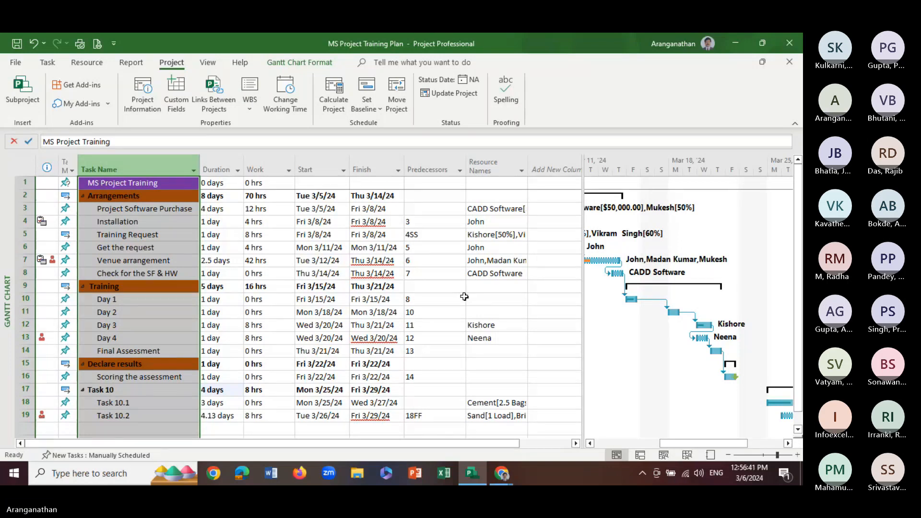
click(218, 209)
click(87, 63)
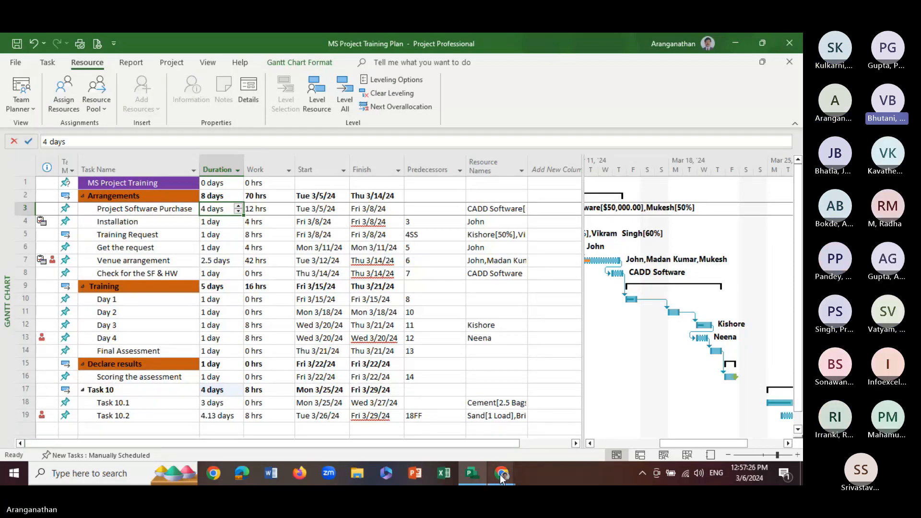
Switch to the Teams meeting in the browser, mute the microphone, and stop sharing the screen
mouse_move(502, 478)
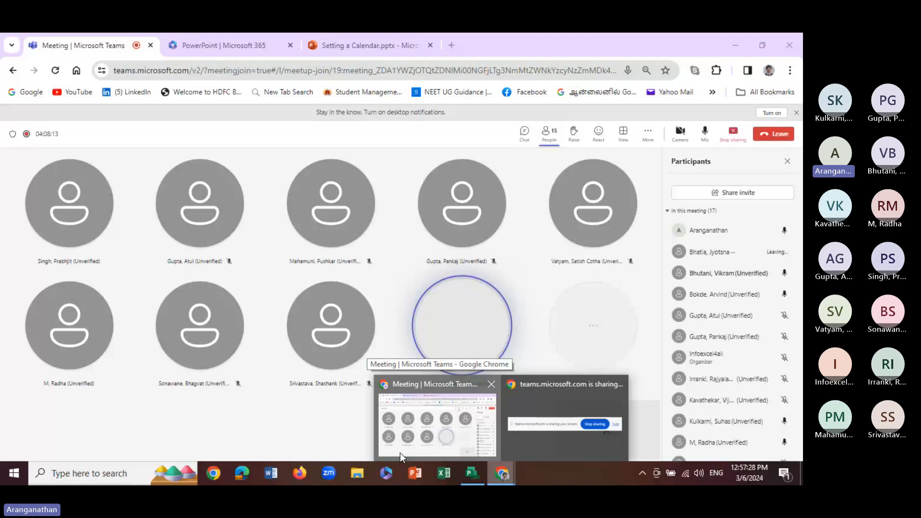
click(400, 453)
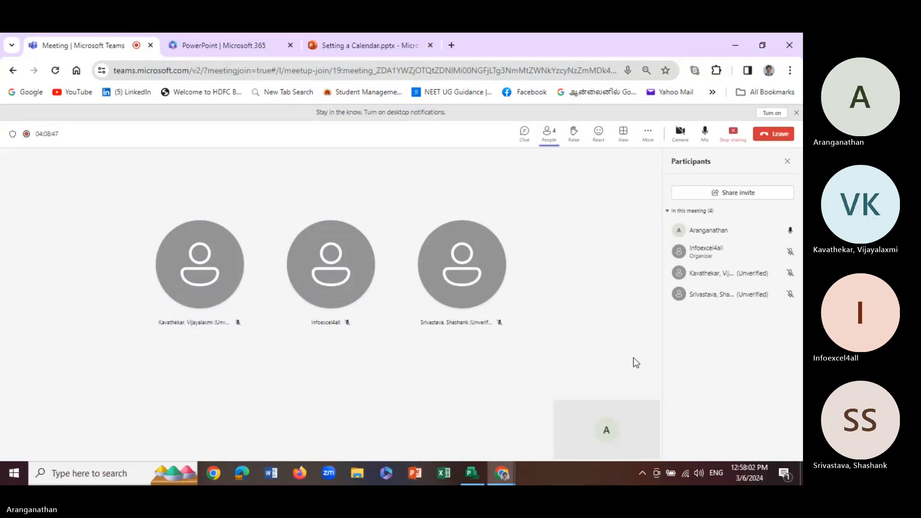
click(705, 133)
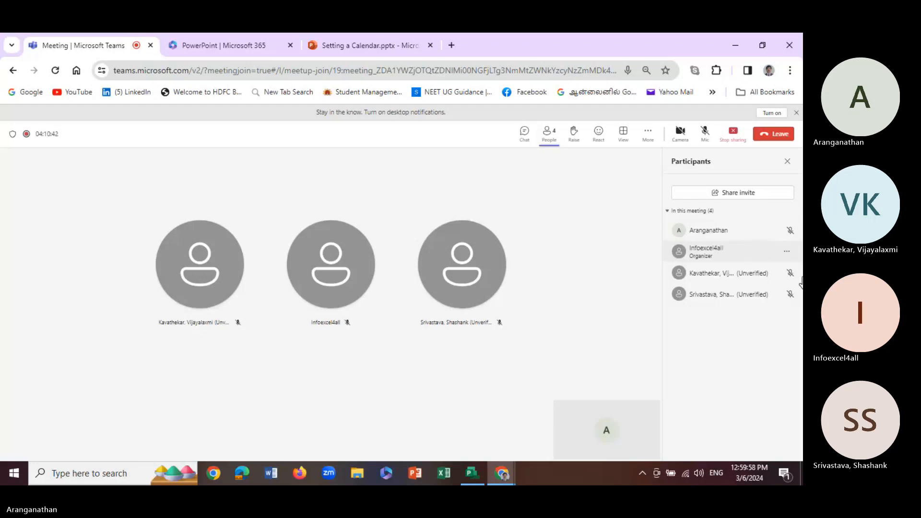
click(736, 138)
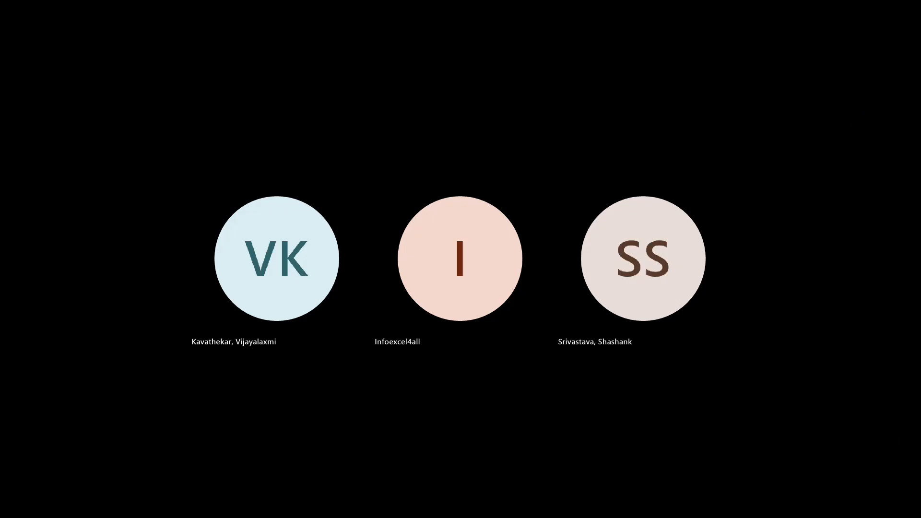